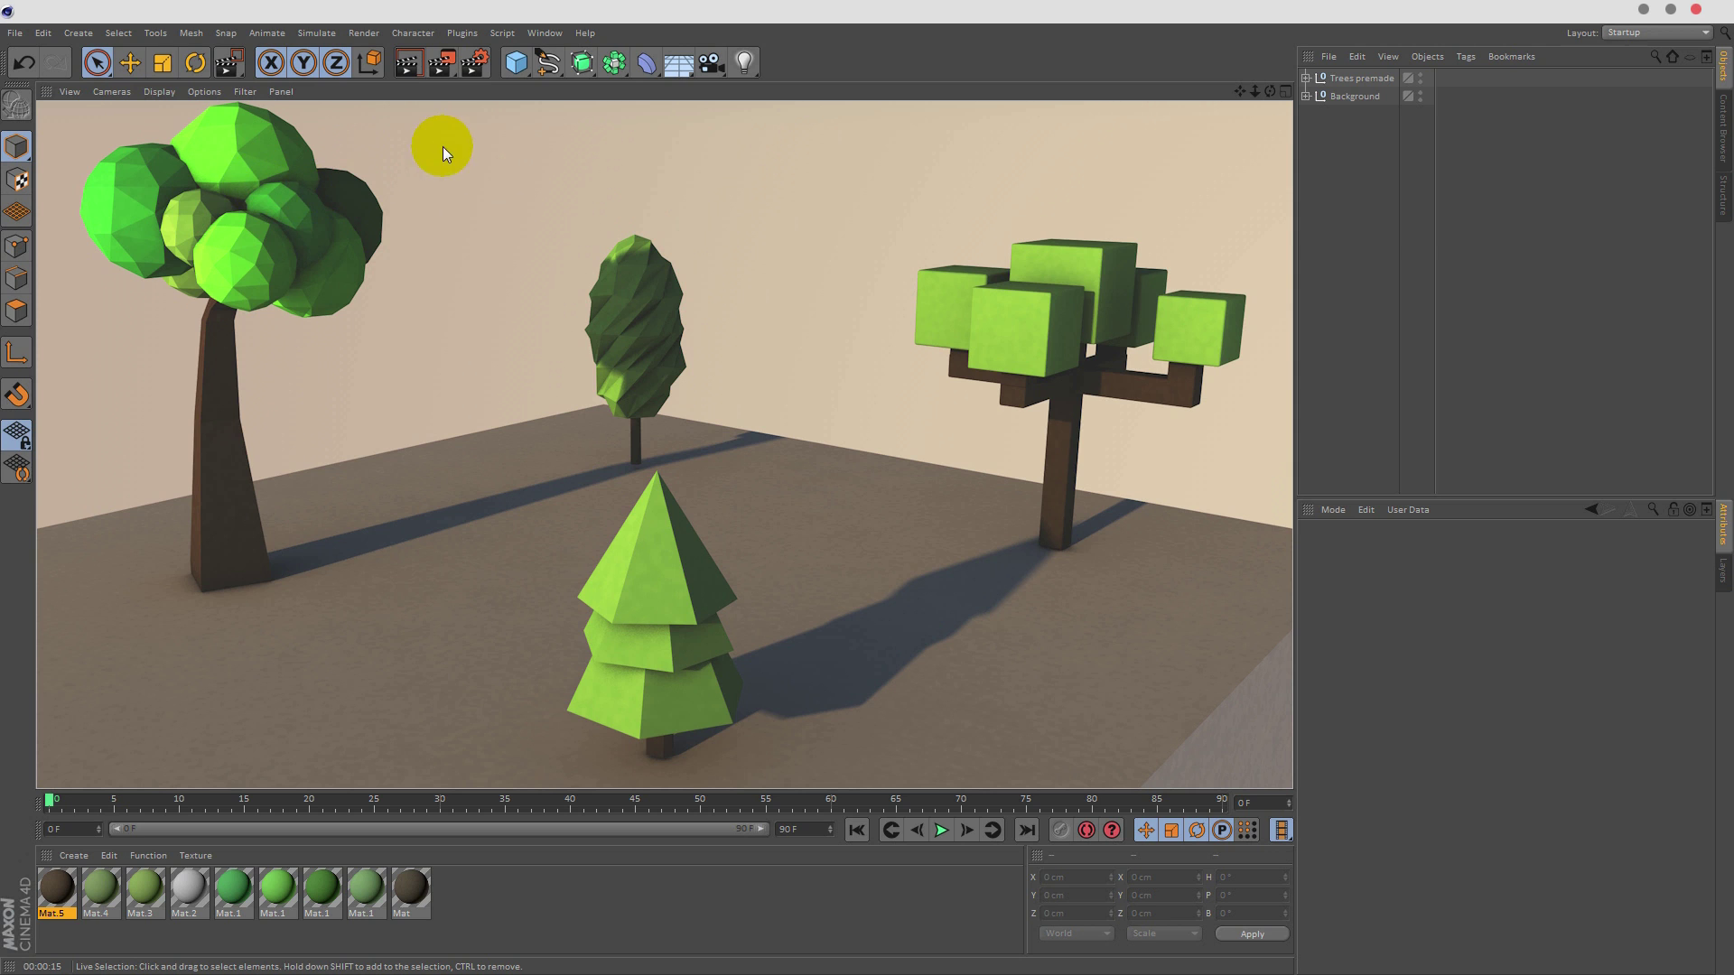
- Hide the Trees premade group in the viewport
{"action": "left_click", "coordinate": [1363, 156]}
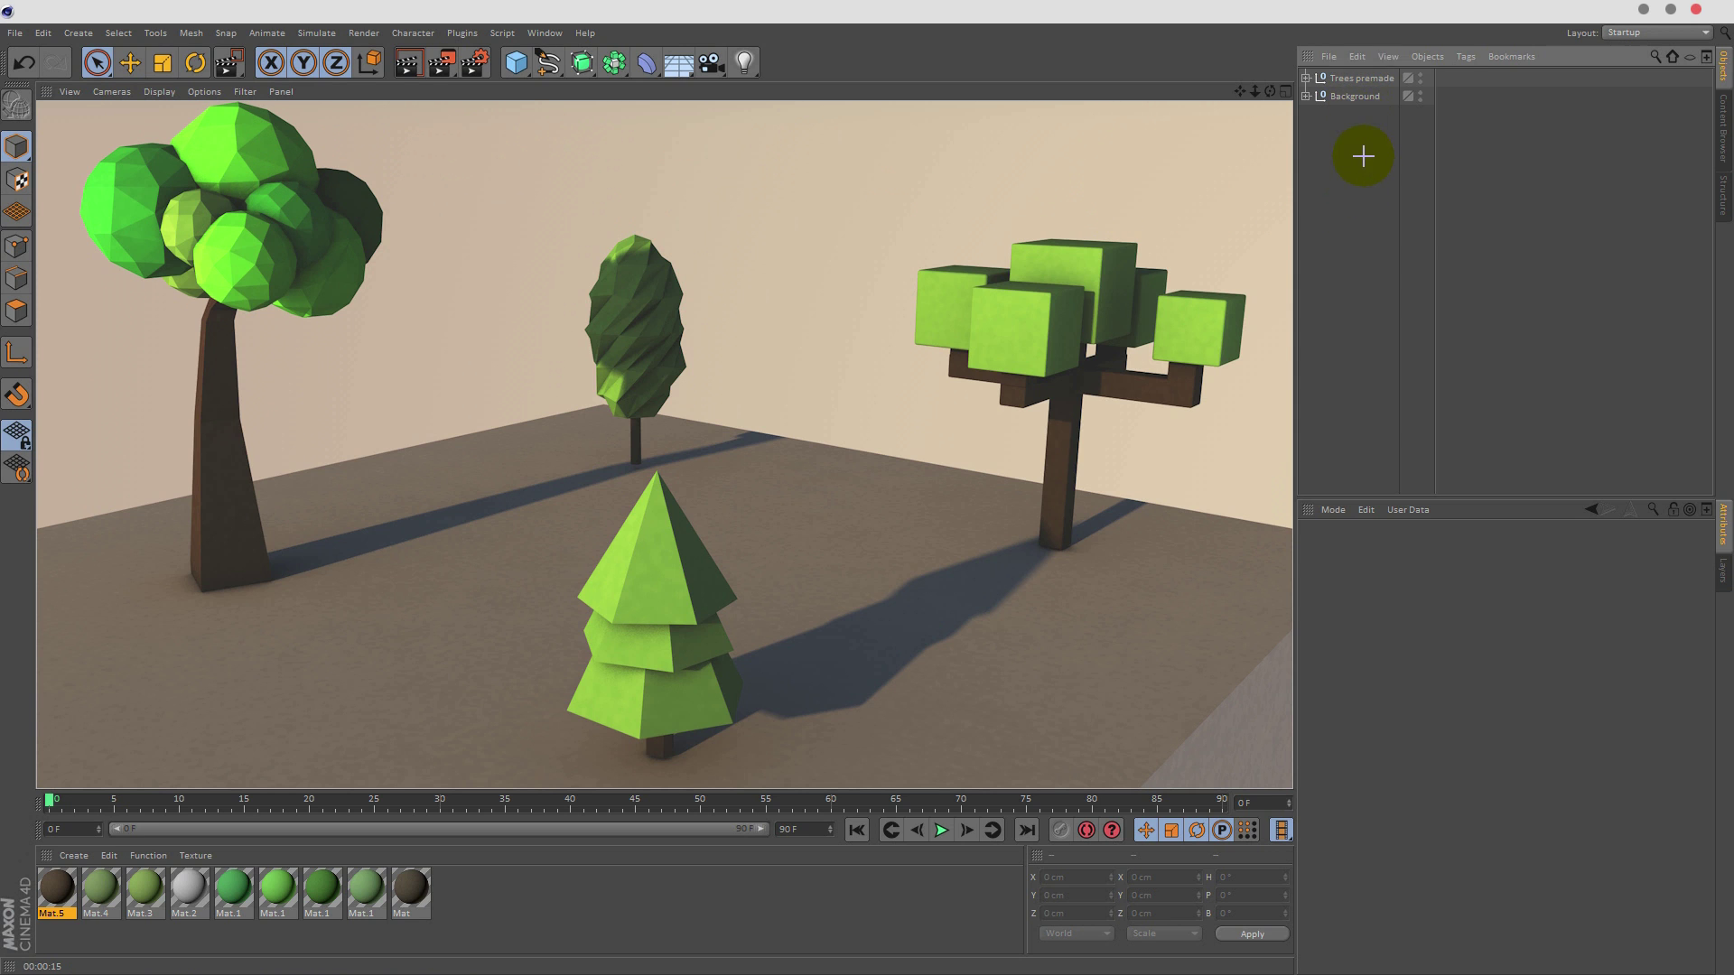
{"action": "left_click", "coordinate": [1362, 78]}
{"action": "left_click", "coordinate": [1420, 77]}
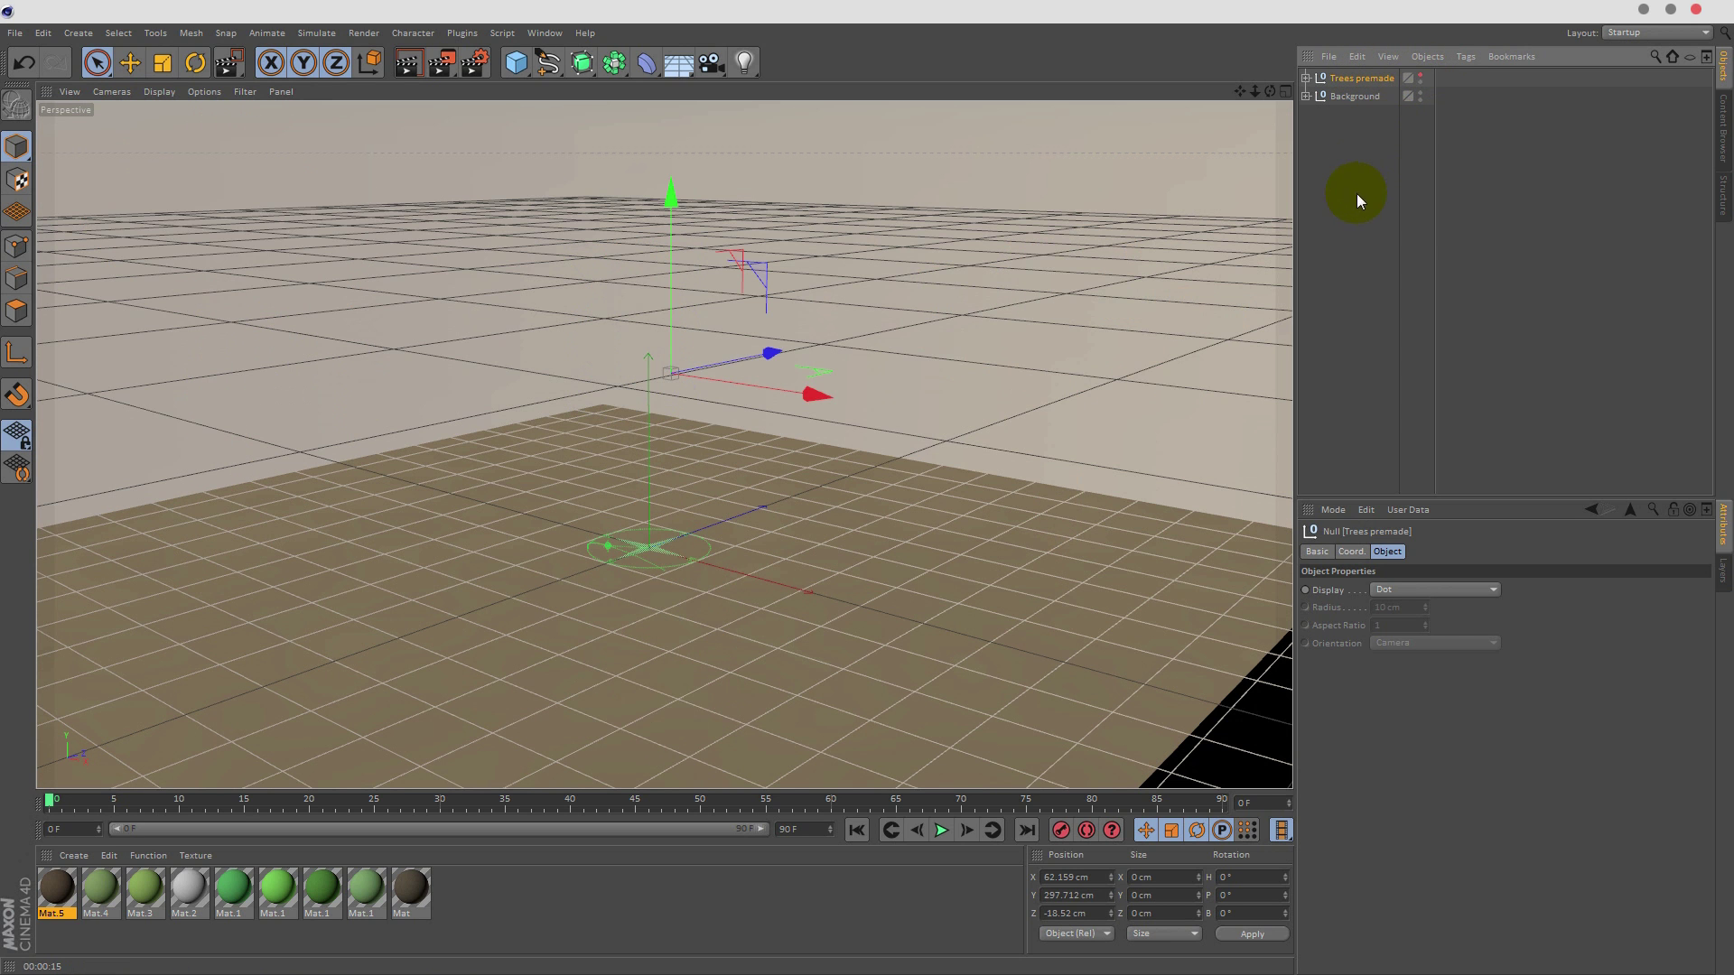
{"action": "left_click", "coordinate": [1357, 194]}
- Add a sphere and raise it above the floor to a Y position of about 216 cm
{"action": "left_click", "coordinate": [522, 67]}
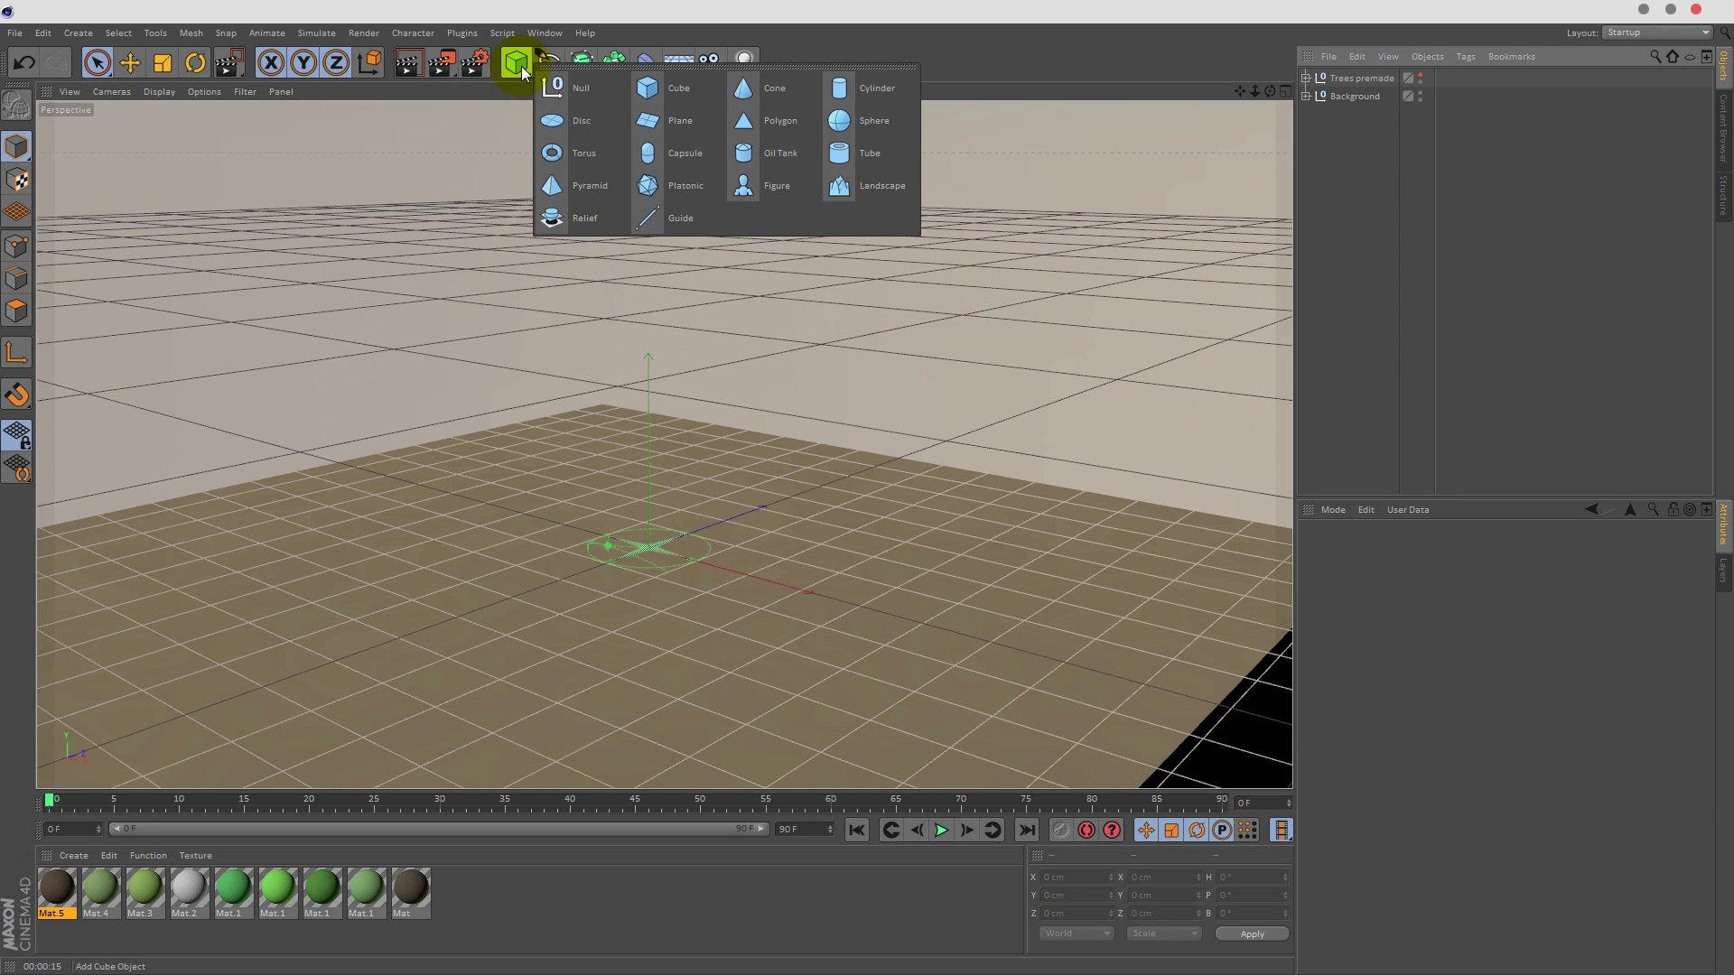
{"action": "left_click", "coordinate": [899, 108]}
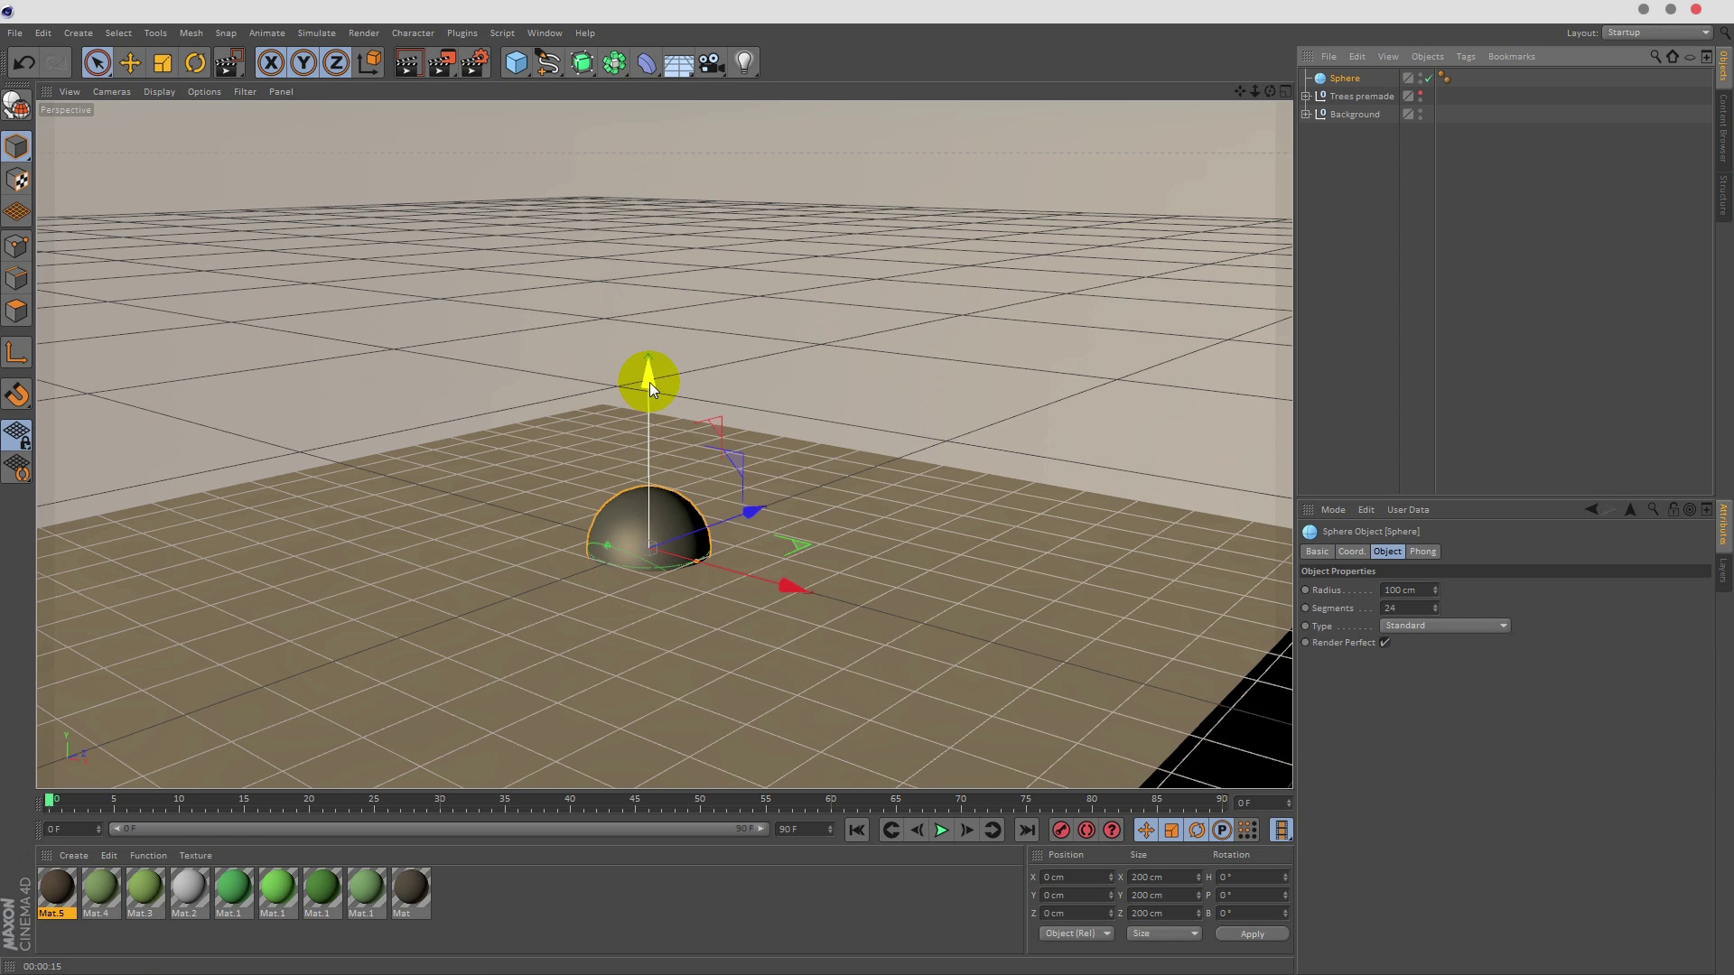
{"action": "left_click_drag", "start_coordinate": [648, 382], "coordinate": [648, 240]}
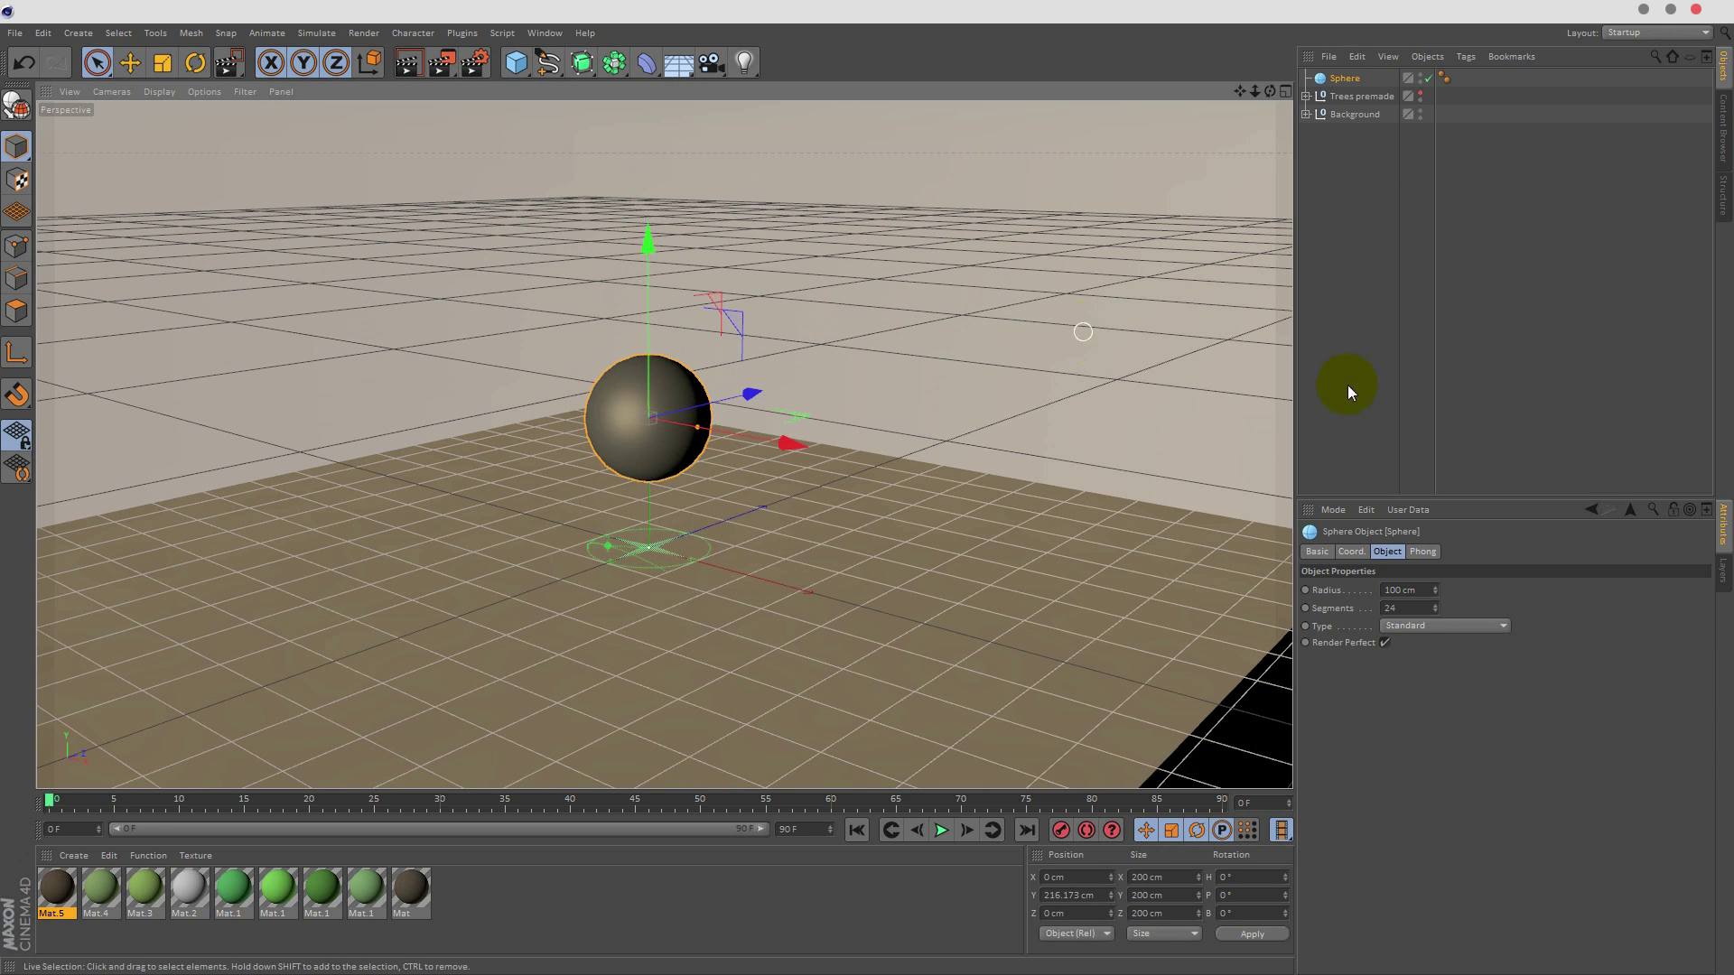
- Delete the sphere's Phong tag and set its segments to 18
{"action": "left_click", "coordinate": [1444, 80]}
{"action": "key", "text": "Delete"}
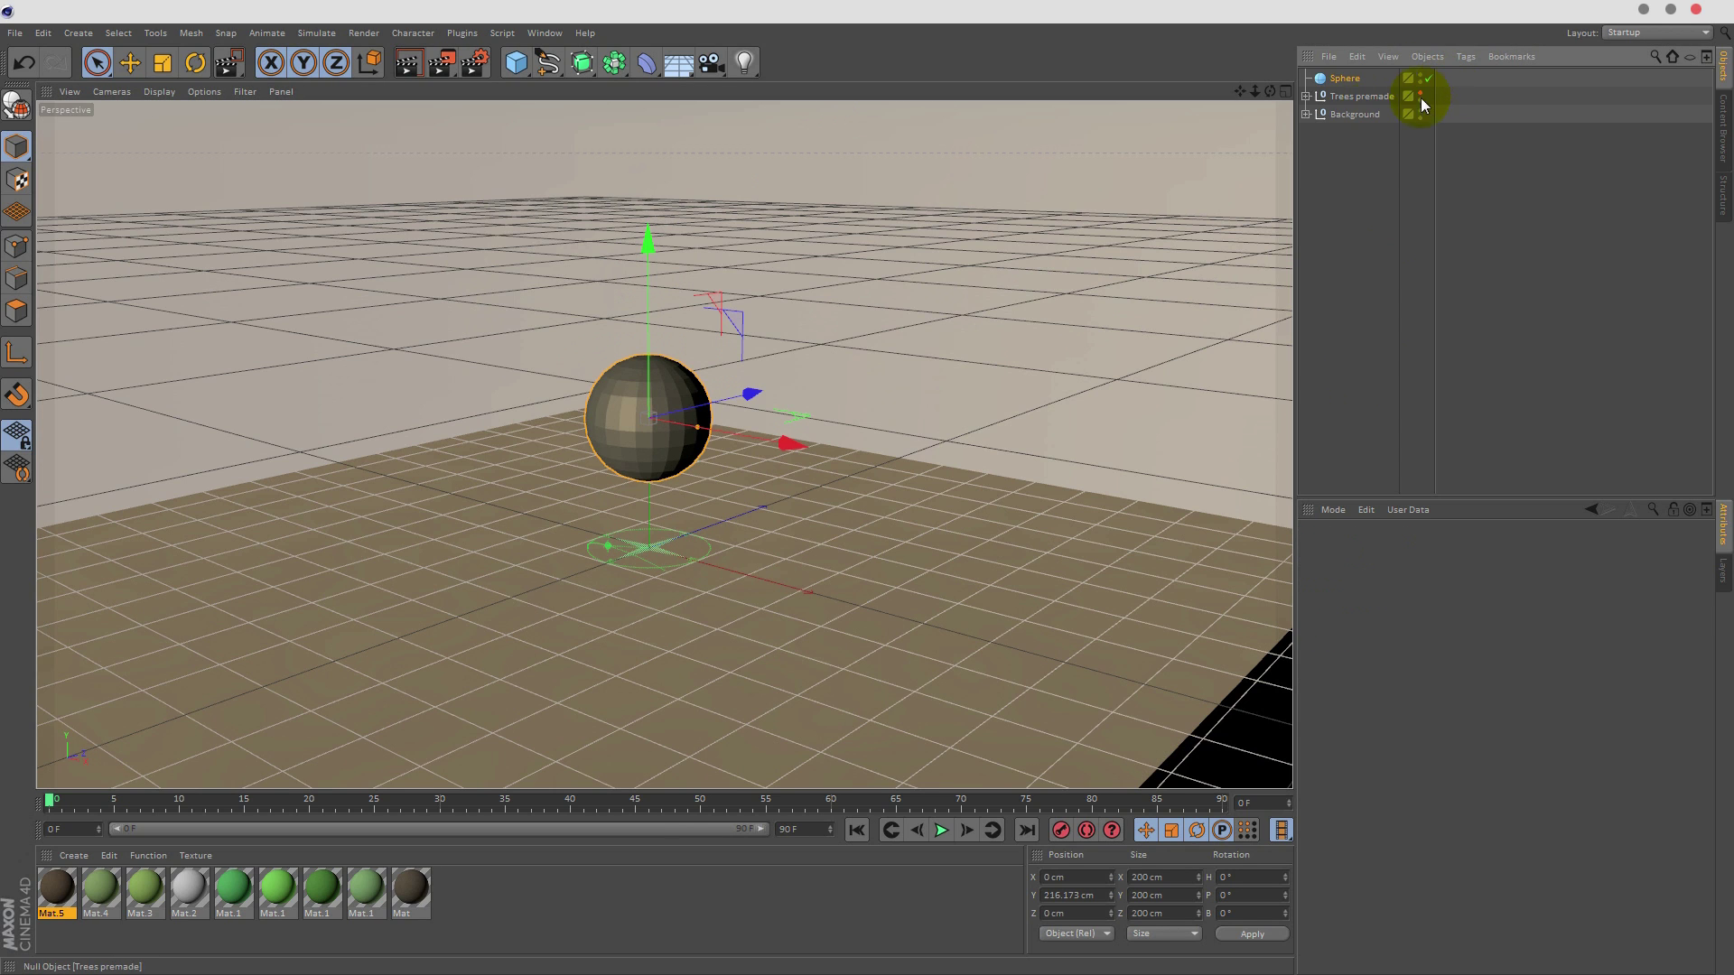
{"action": "left_click", "coordinate": [1351, 80]}
{"action": "left_click_drag", "start_coordinate": [1434, 606], "coordinate": [1437, 616]}
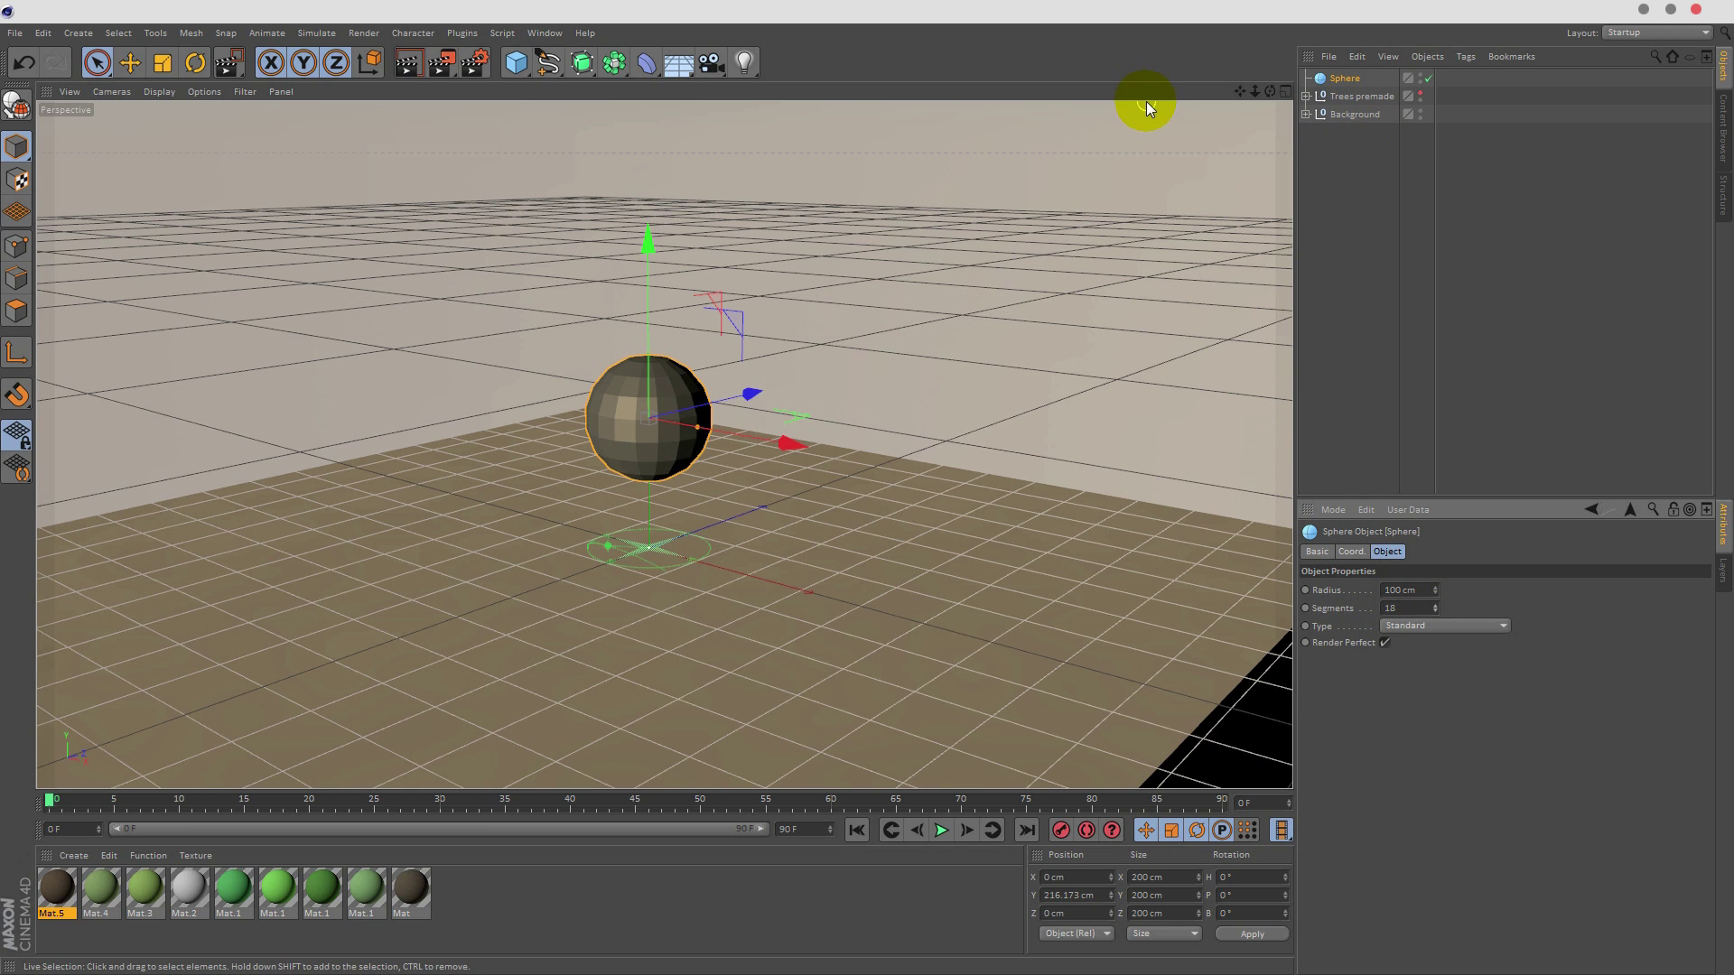
- Make the sphere editable and stretch it vertically to a height of about 352 cm
{"action": "key", "text": "c"}
{"action": "left_click", "coordinate": [168, 64]}
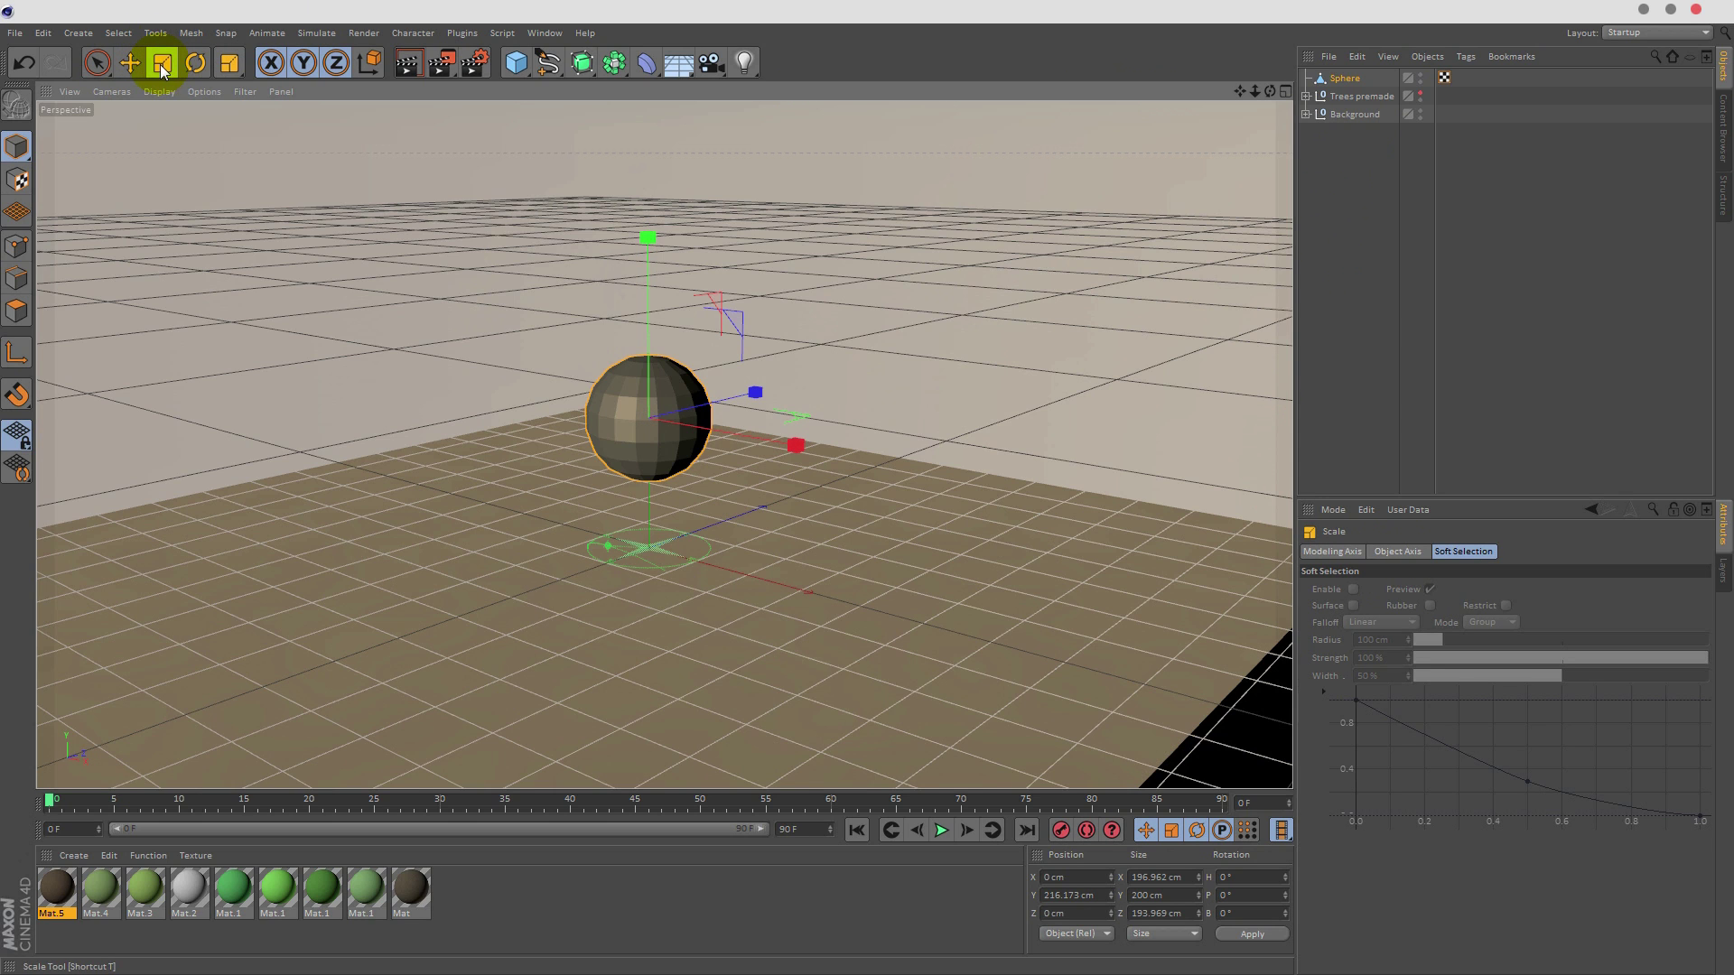
{"action": "left_click_drag", "start_coordinate": [661, 253], "coordinate": [660, 96]}
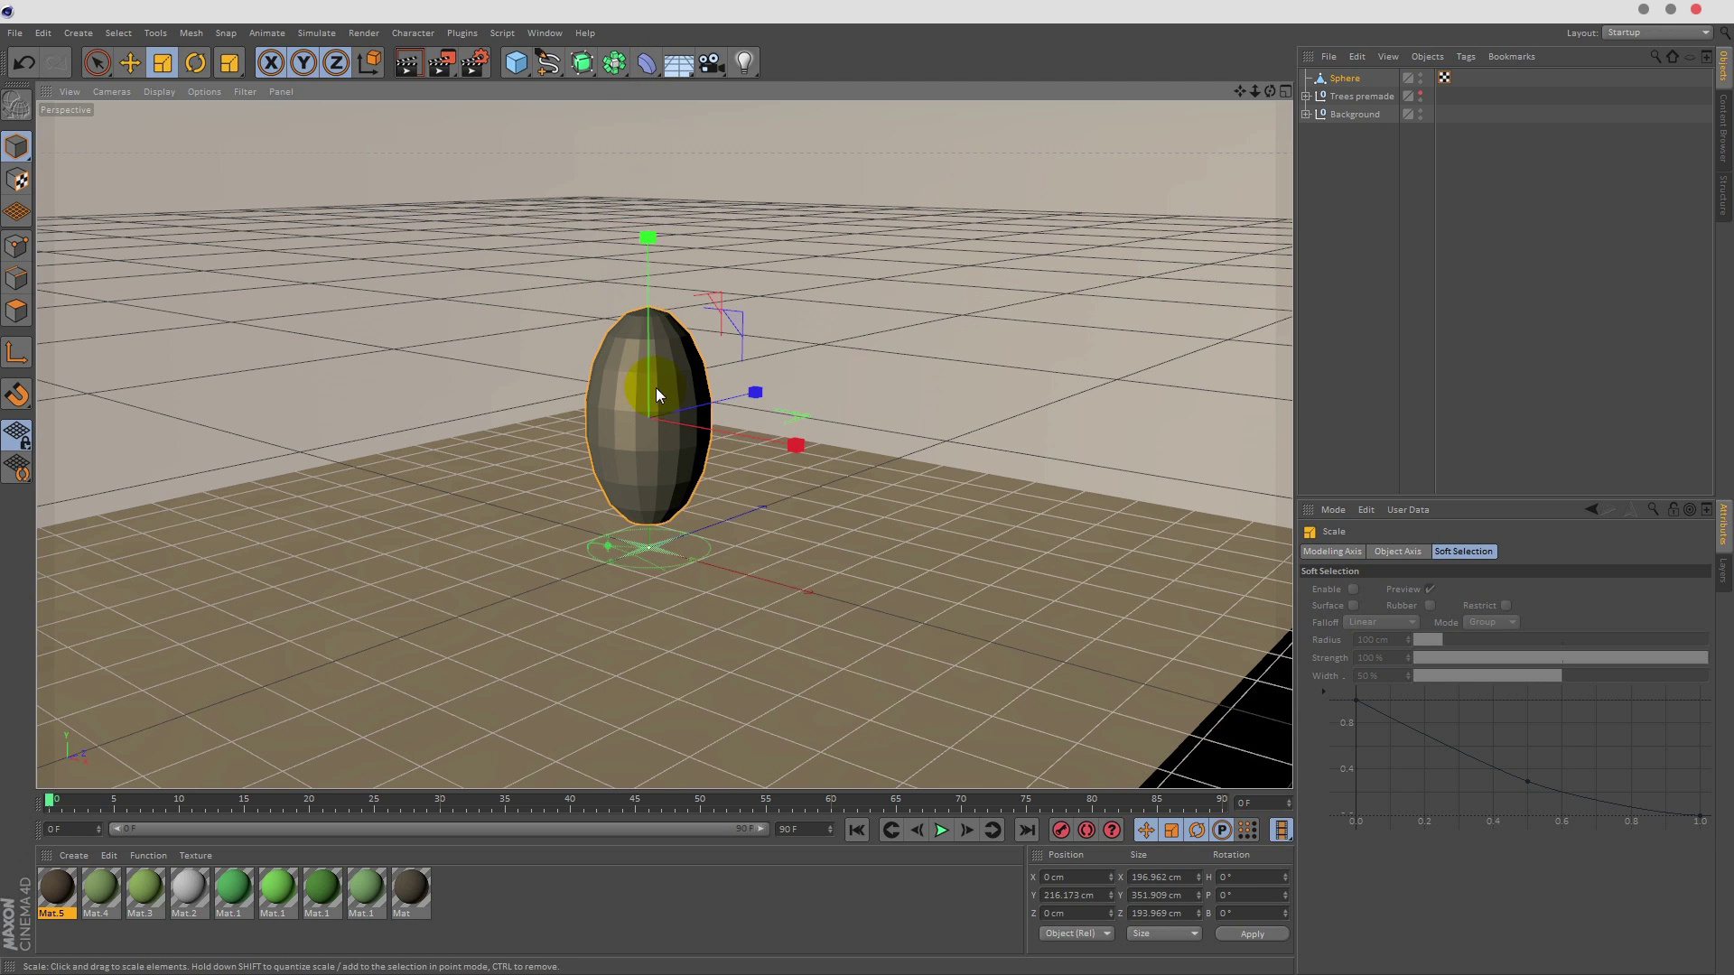
{"action": "left_click", "coordinate": [97, 62]}
- Add a Twist deformer and raise it to about 223 cm so it surrounds the stretched sphere
{"action": "left_click", "coordinate": [647, 64]}
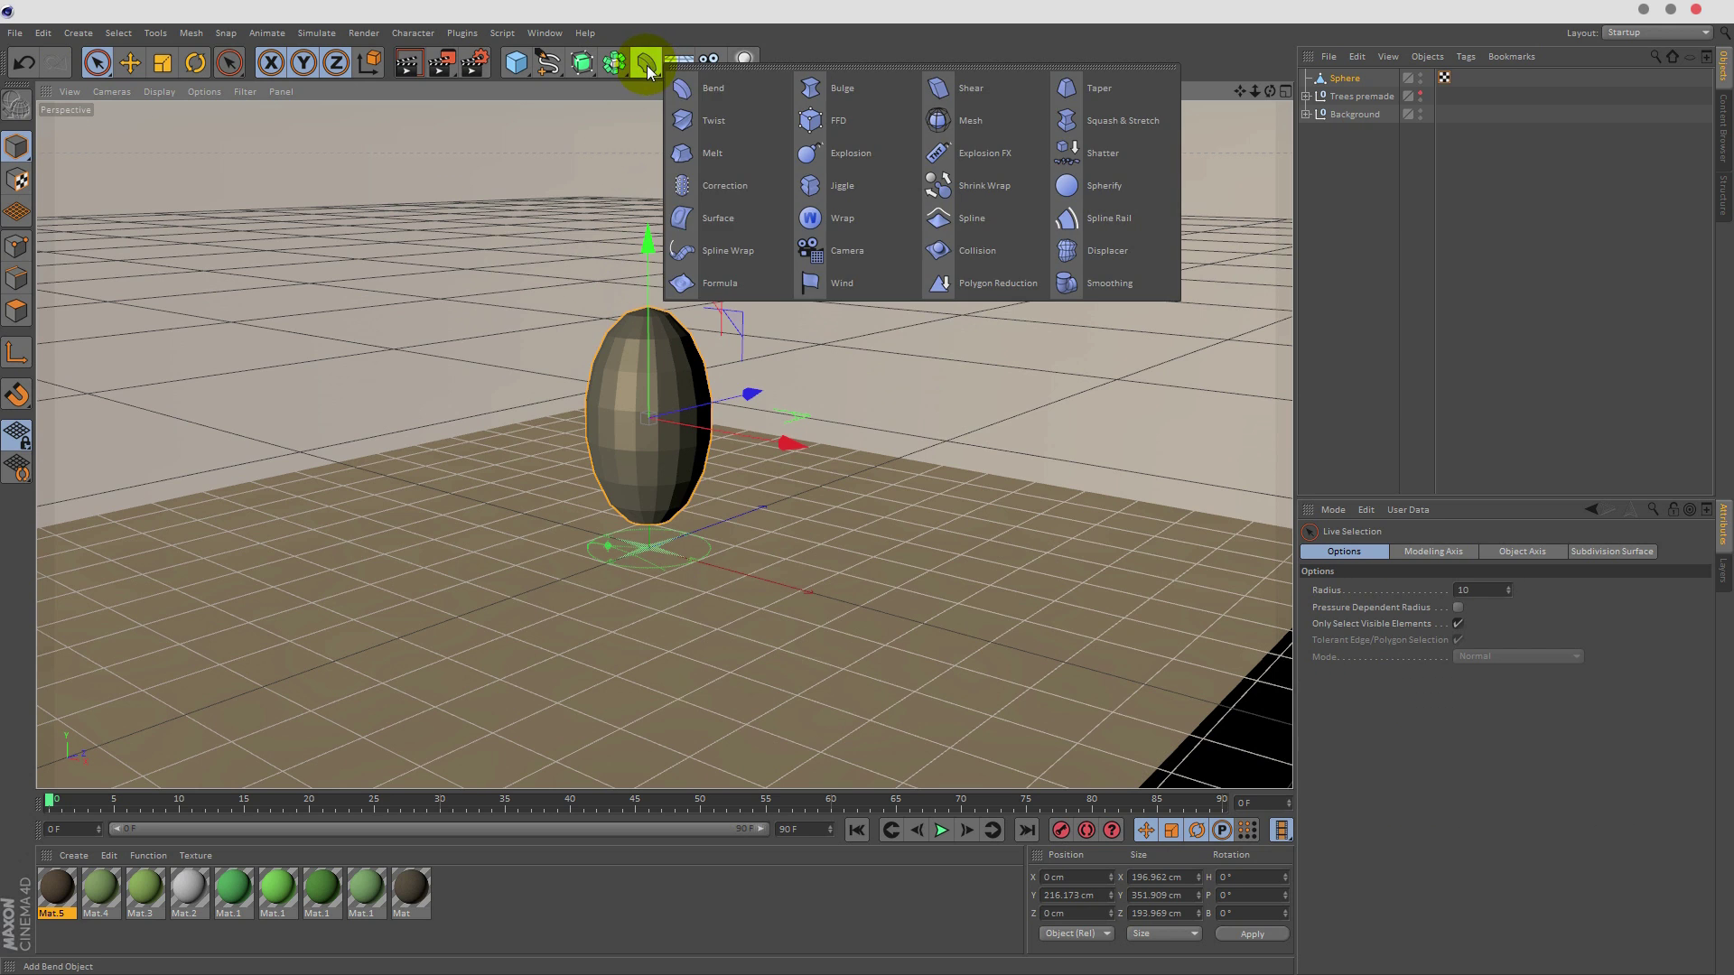
{"action": "left_click", "coordinate": [717, 125]}
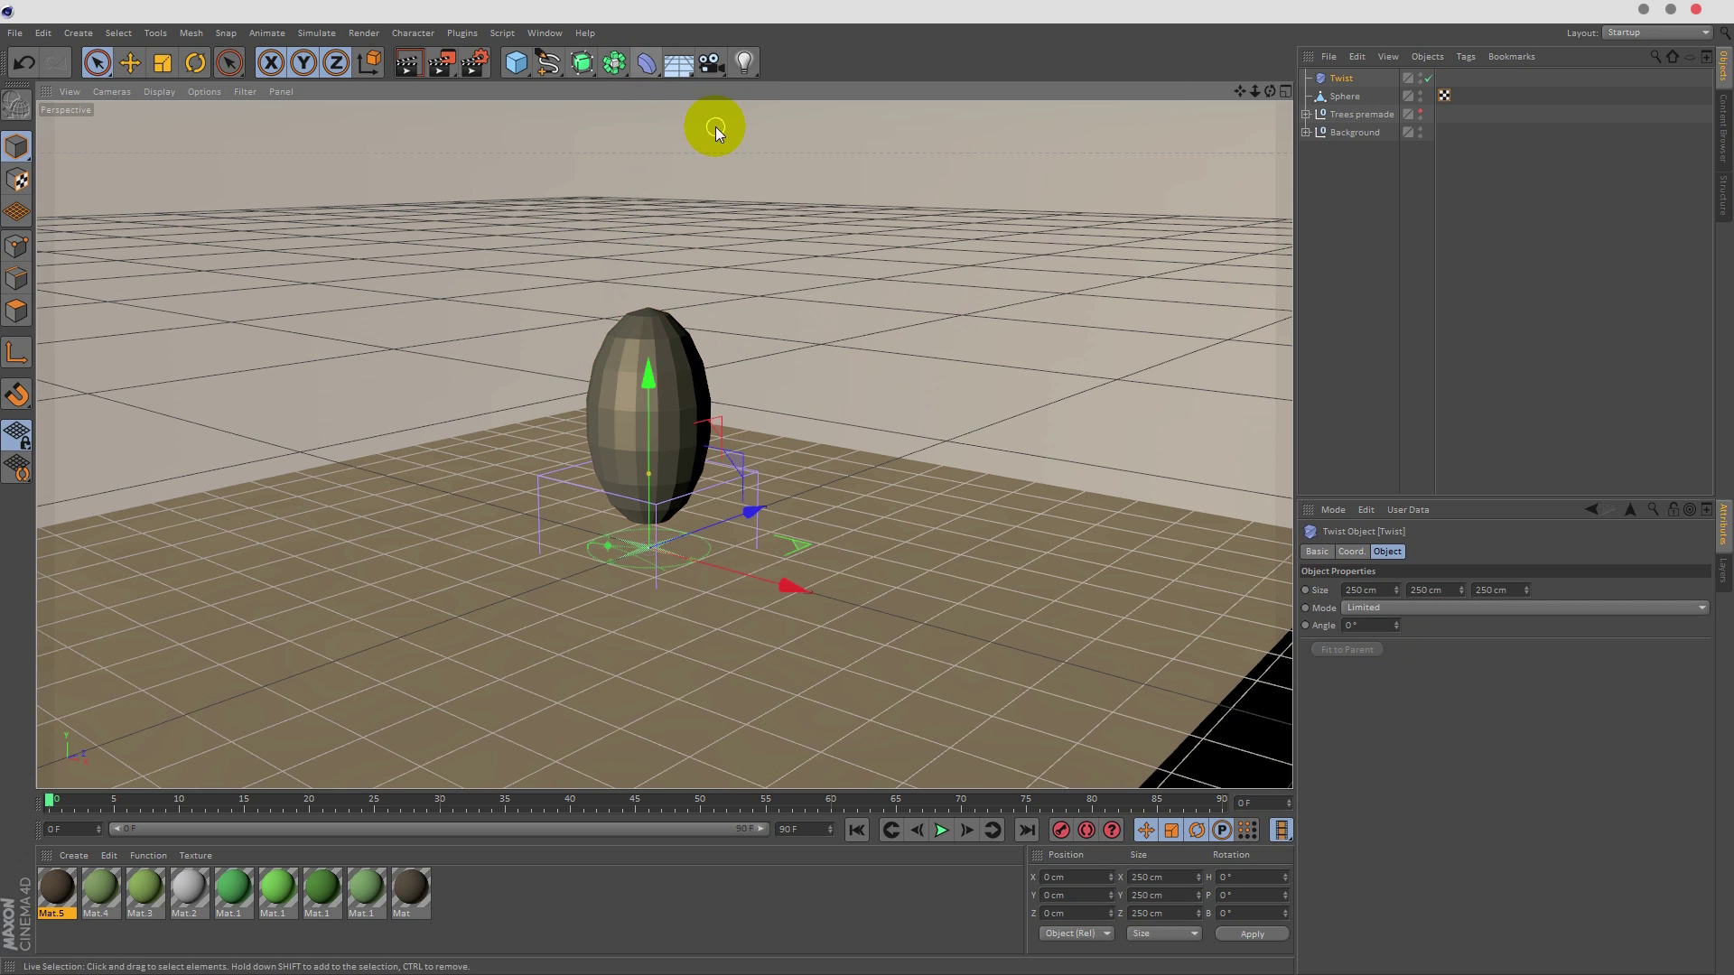
{"action": "left_click_drag", "start_coordinate": [663, 377], "coordinate": [641, 240]}
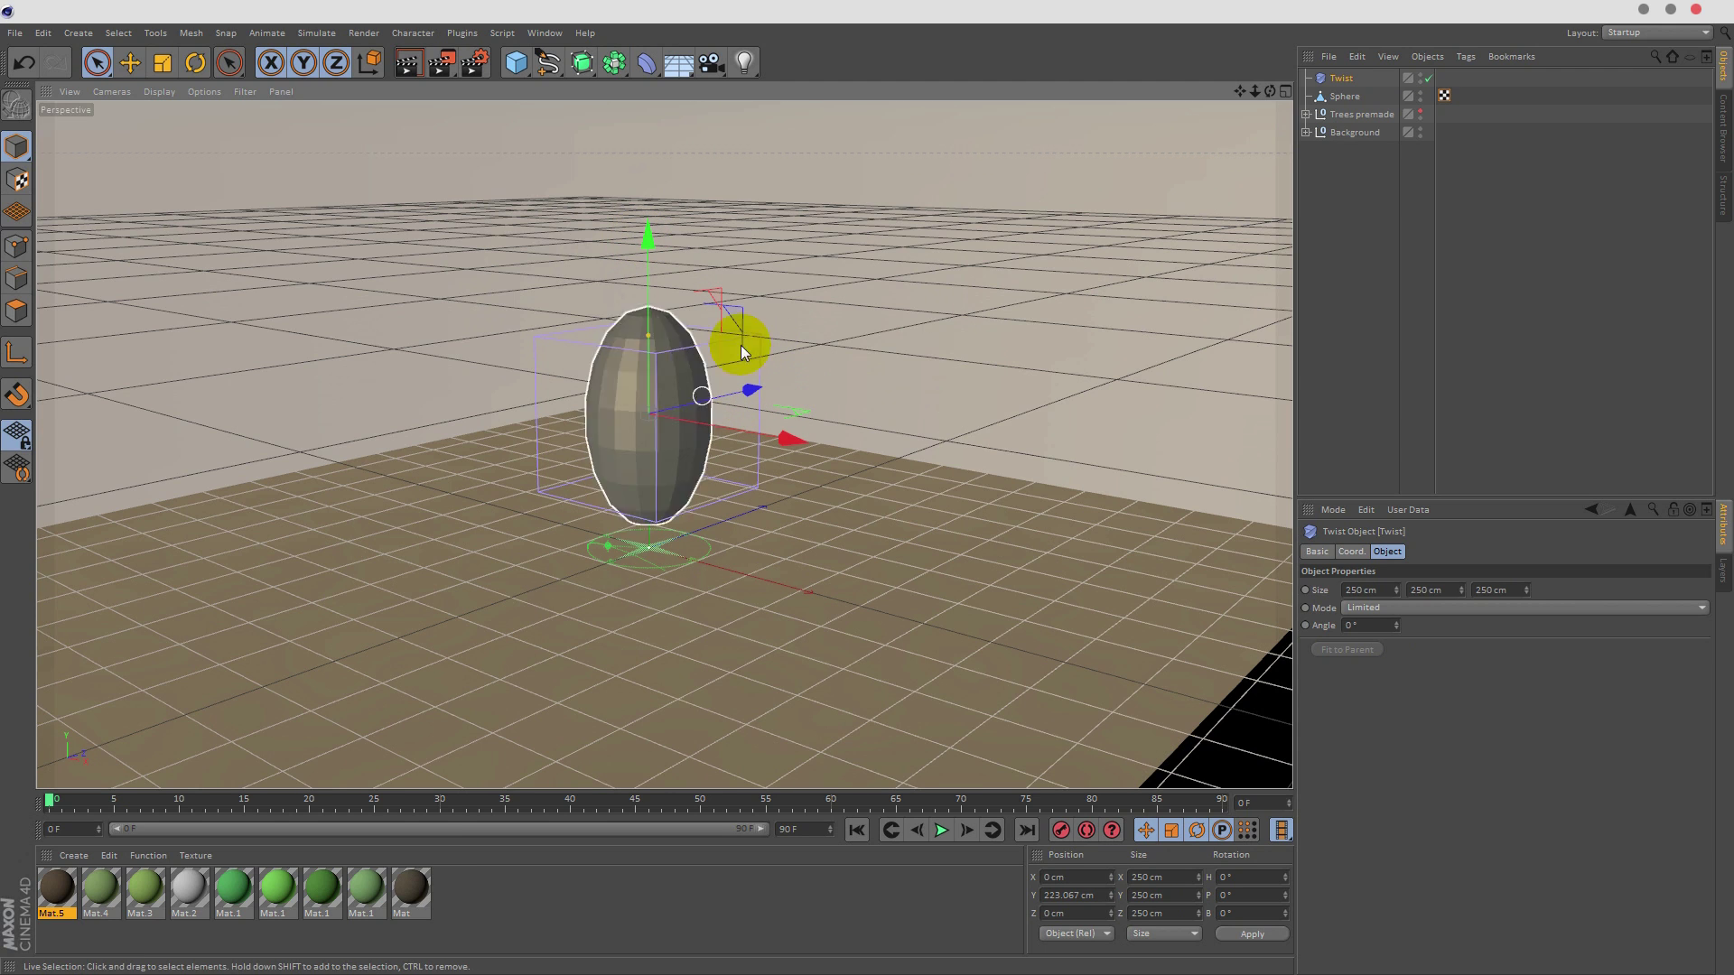
- Make the Twist deformer a child of the sphere and set its angle to 75°
{"action": "left_click", "coordinate": [1340, 82]}
{"action": "left_click_drag", "start_coordinate": [1340, 81], "coordinate": [1342, 94]}
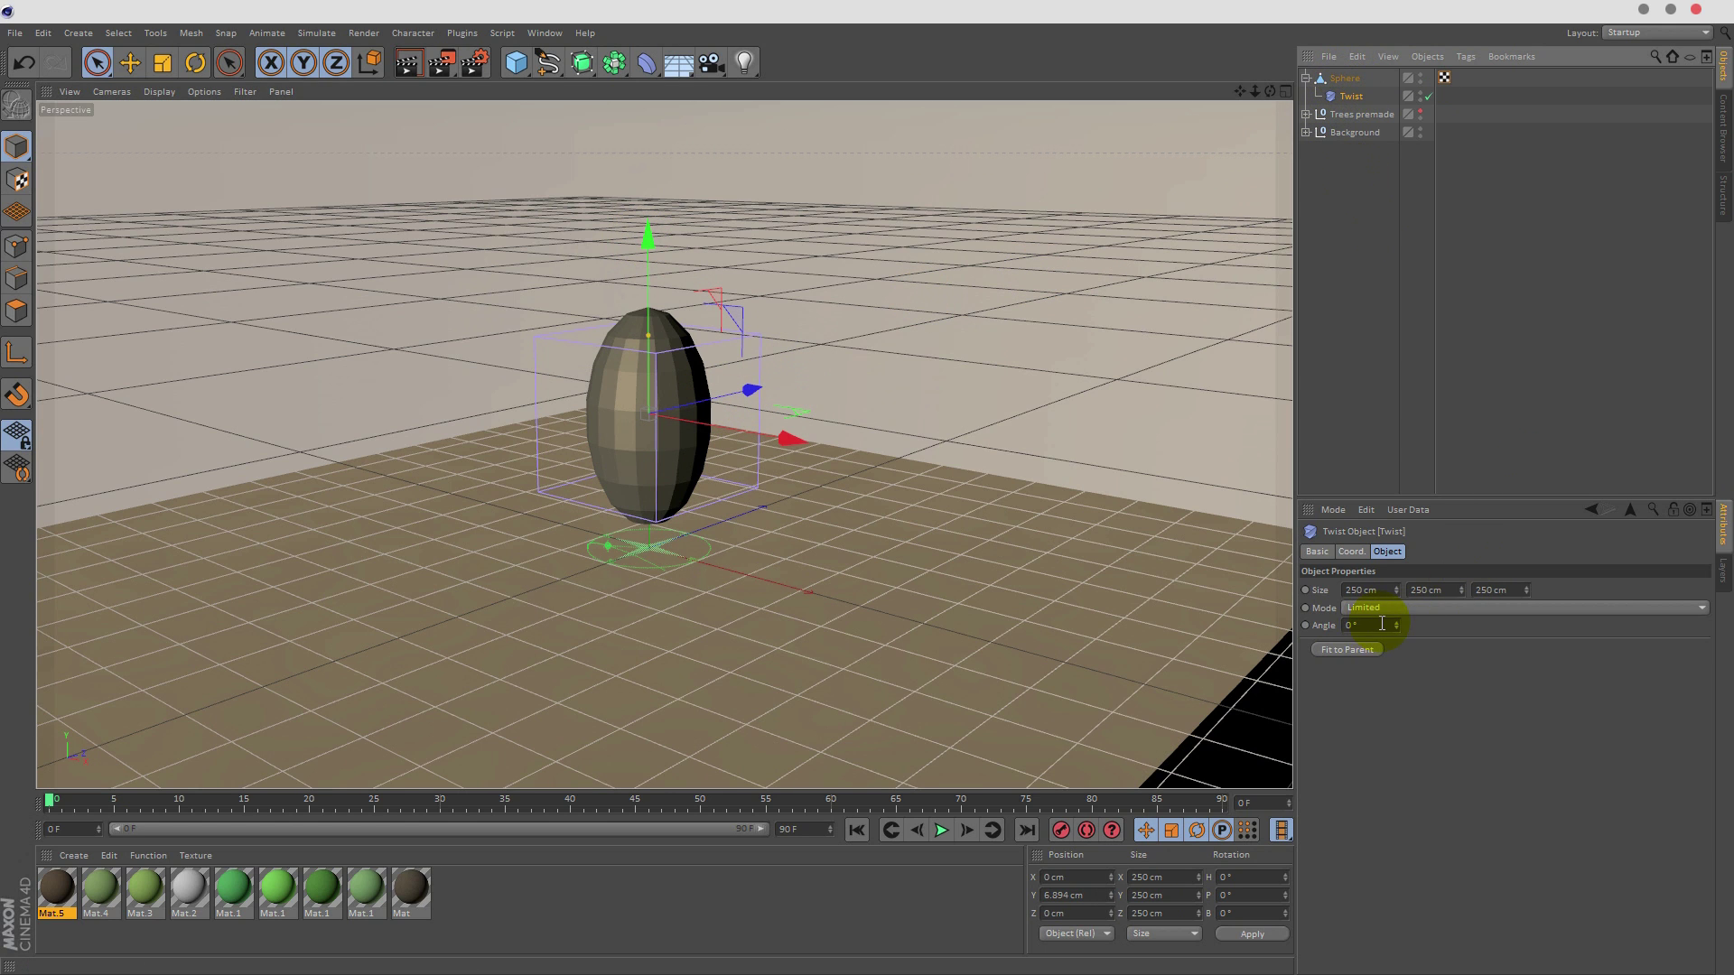
{"action": "left_click_drag", "start_coordinate": [1396, 624], "coordinate": [1391, 555]}
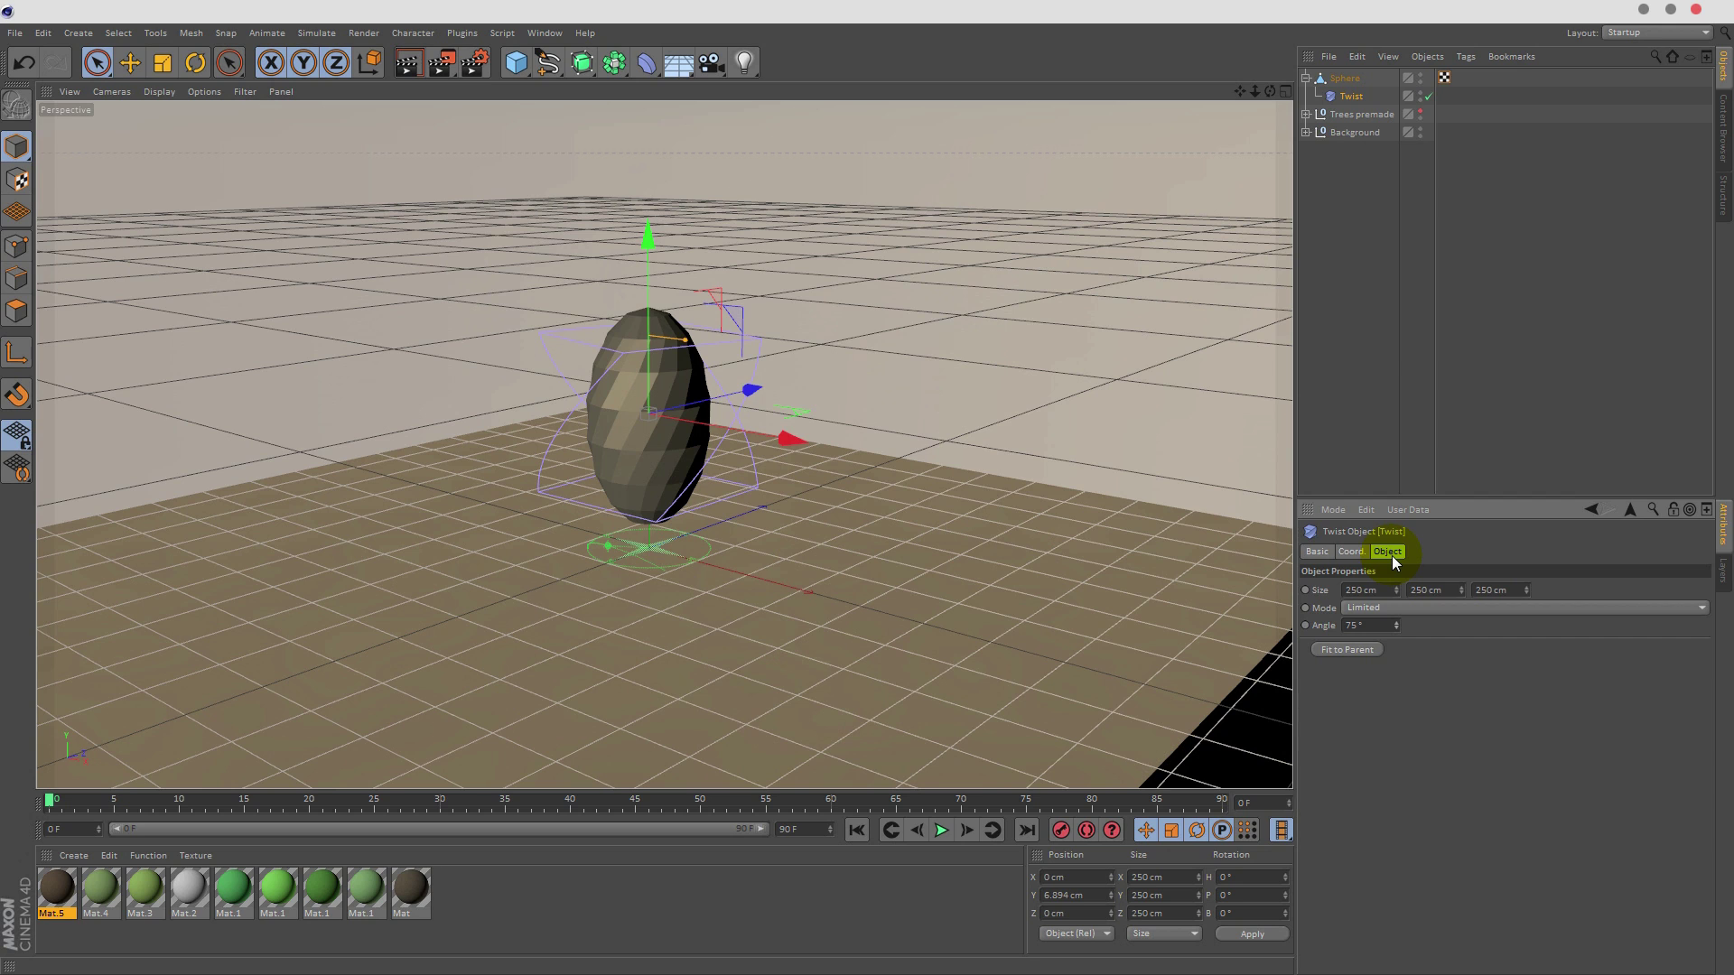
{"action": "left_click", "coordinate": [1347, 218]}
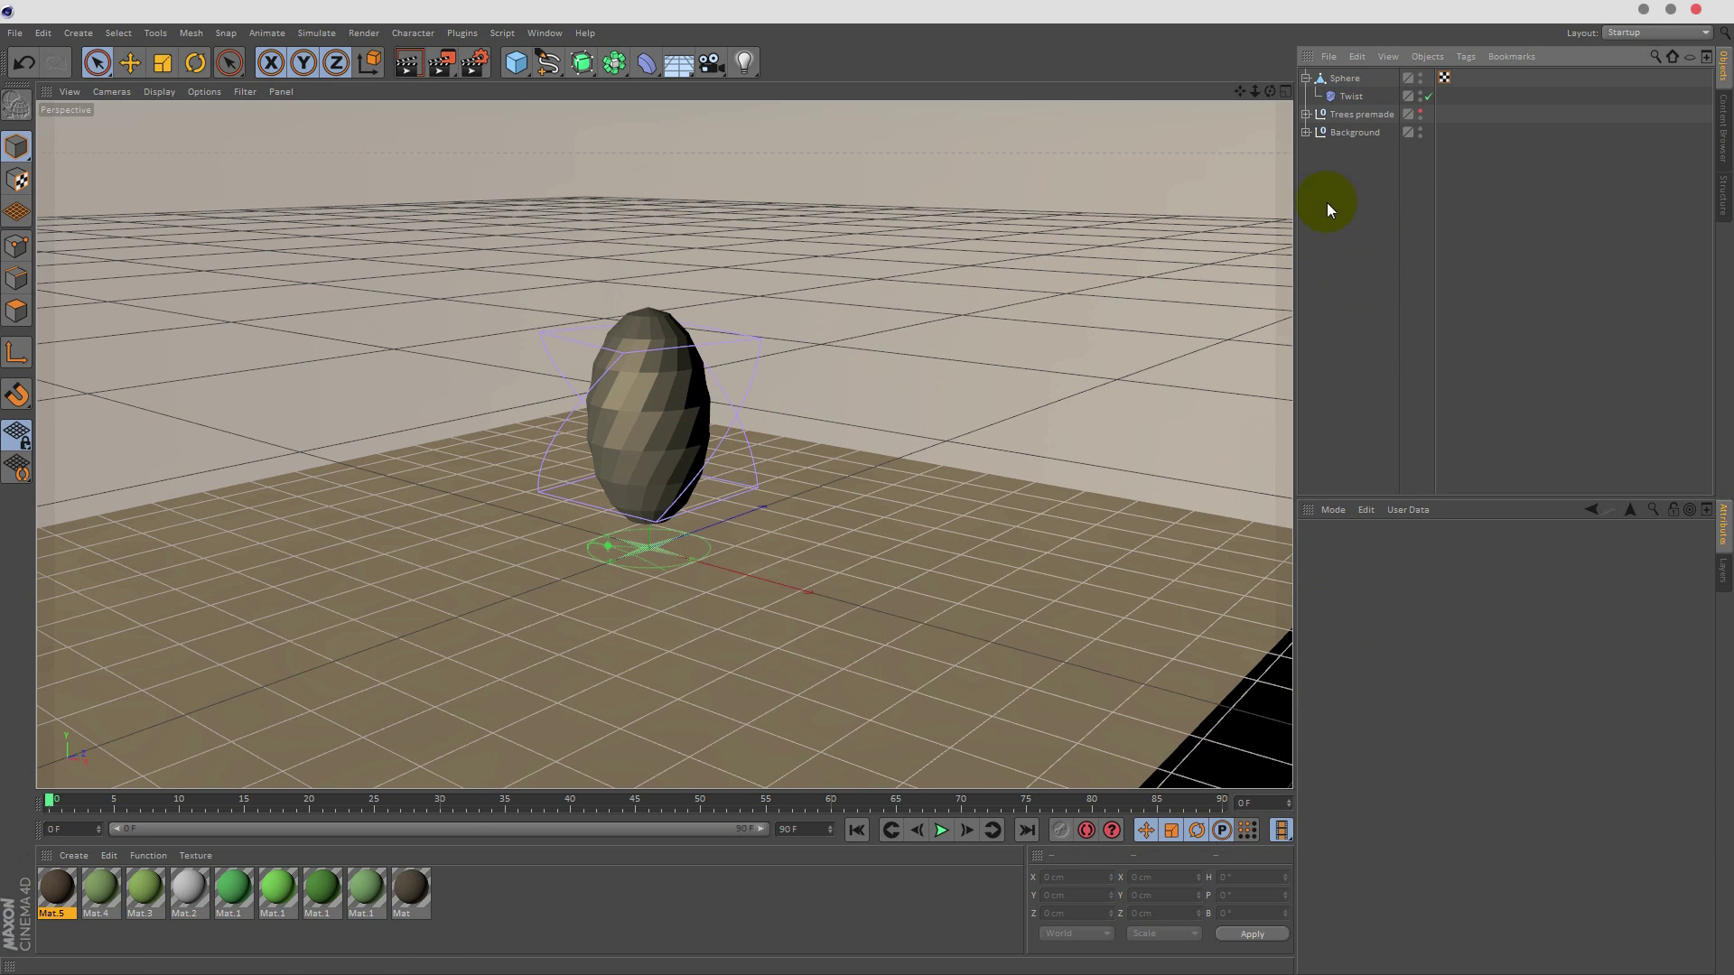
- Add a Polygon Reduction deformer as a child of the sphere and set its reduction strength to 45%
{"action": "left_click", "coordinate": [647, 62]}
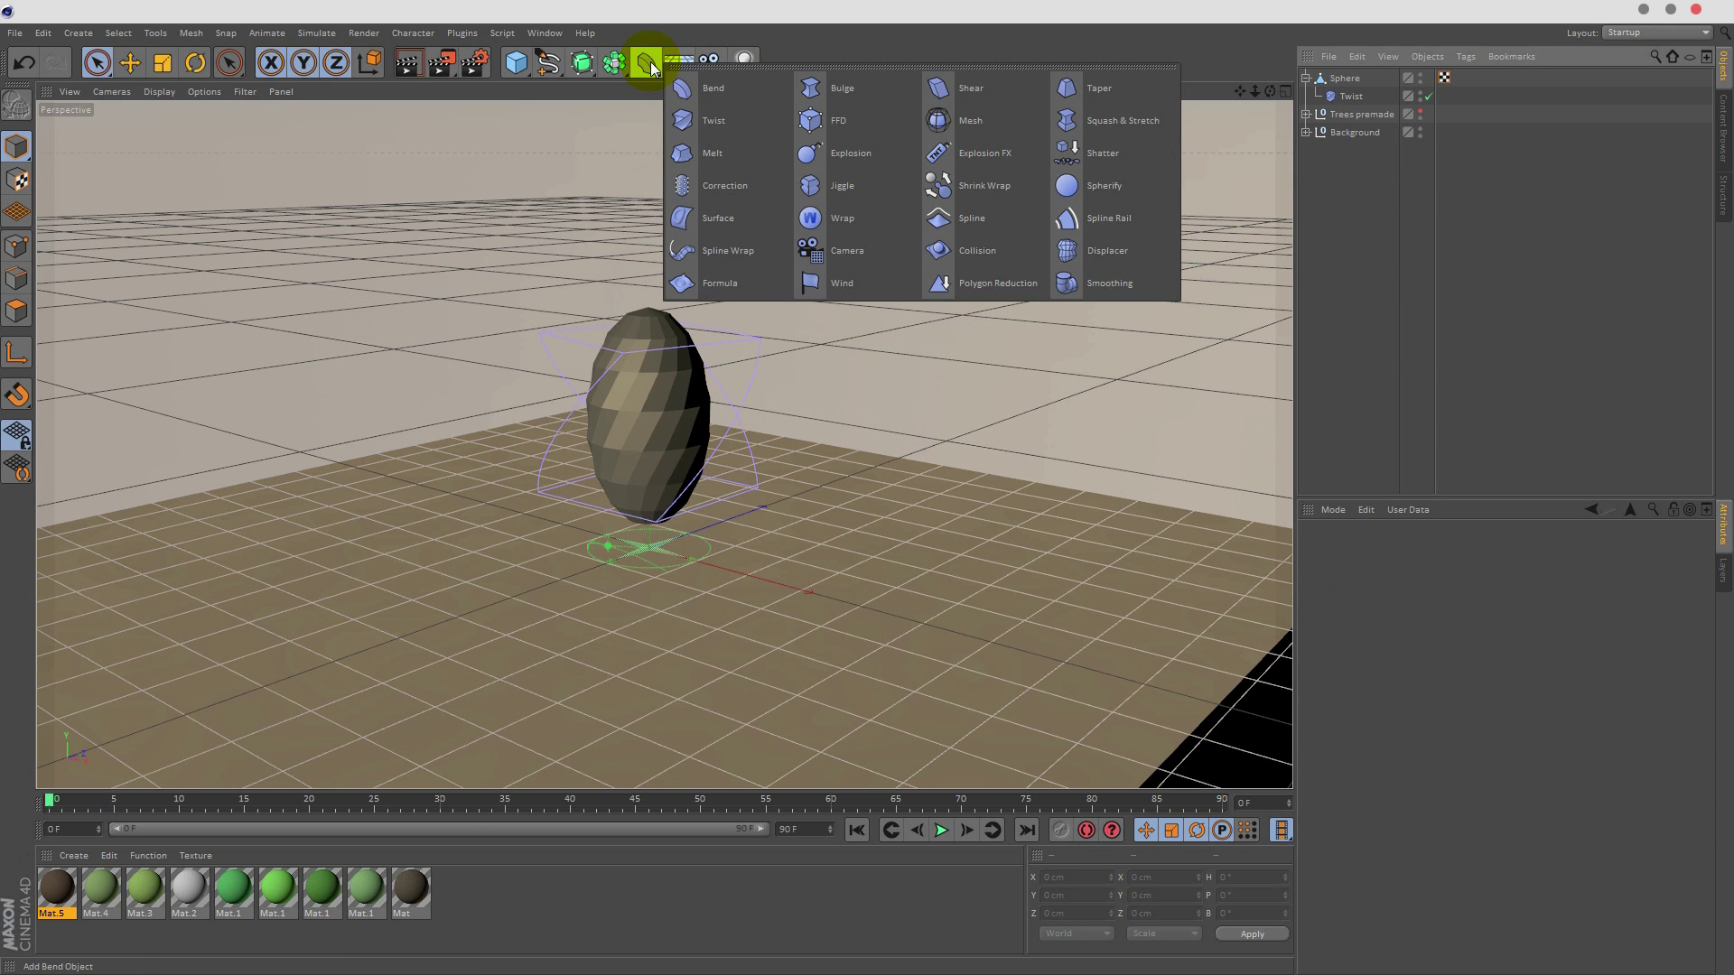
{"action": "left_click", "coordinate": [968, 285]}
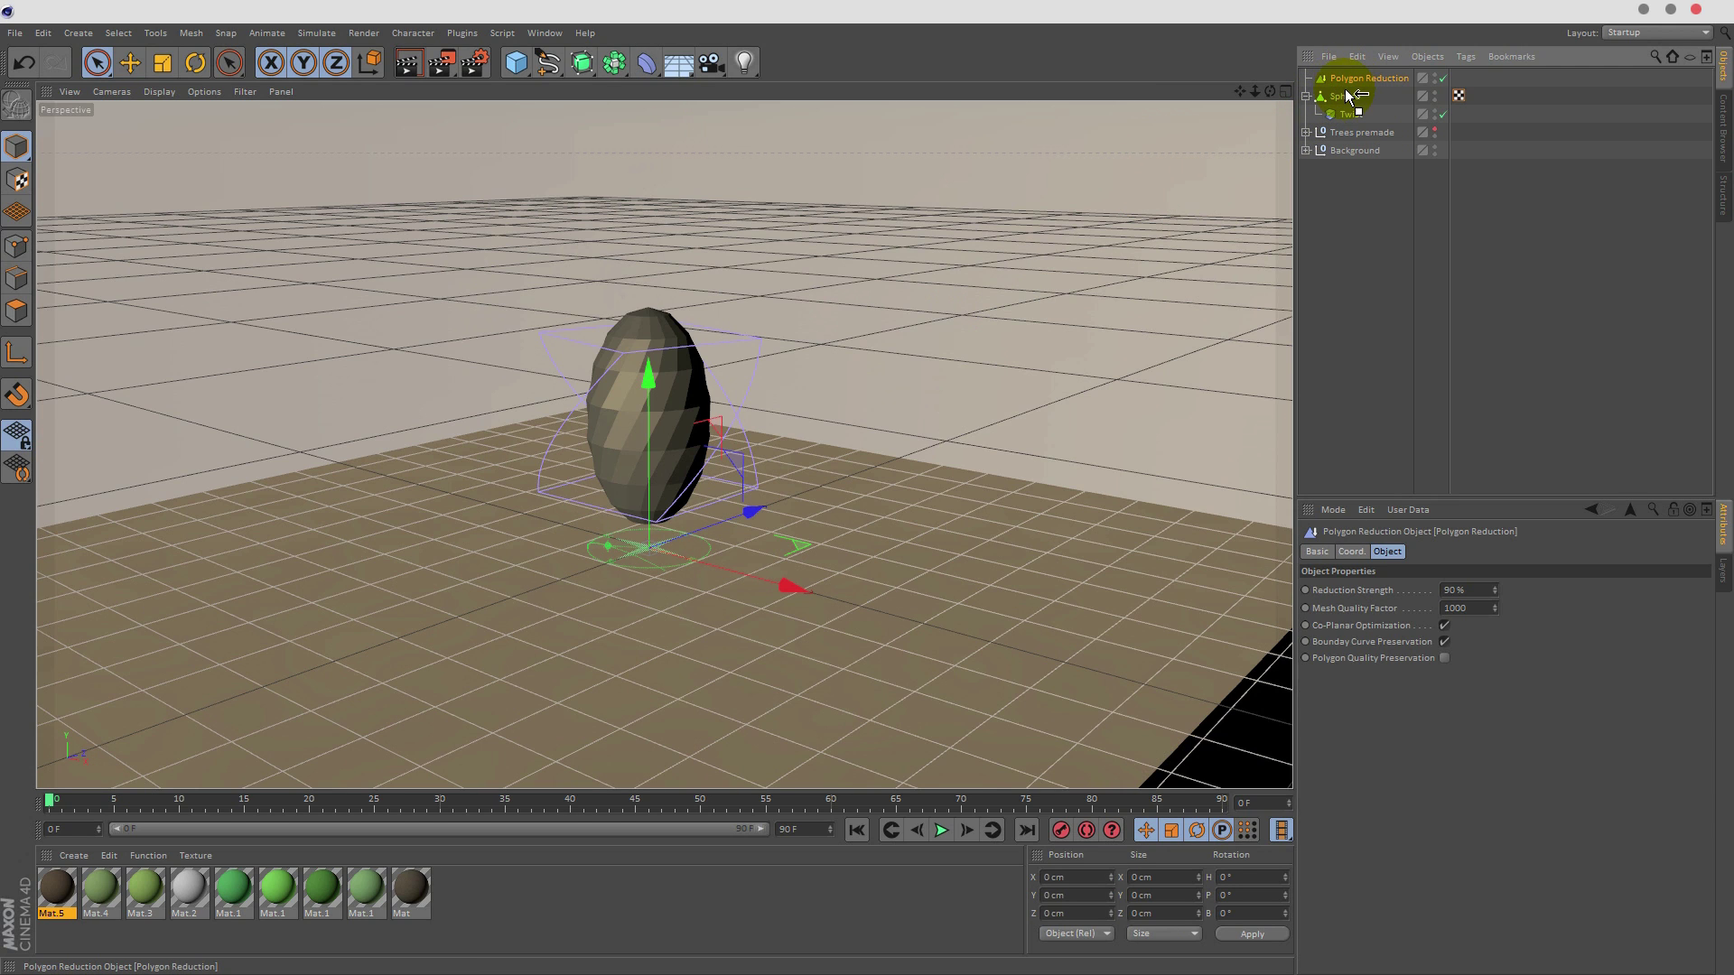
{"action": "left_click_drag", "start_coordinate": [1346, 89], "coordinate": [1345, 96]}
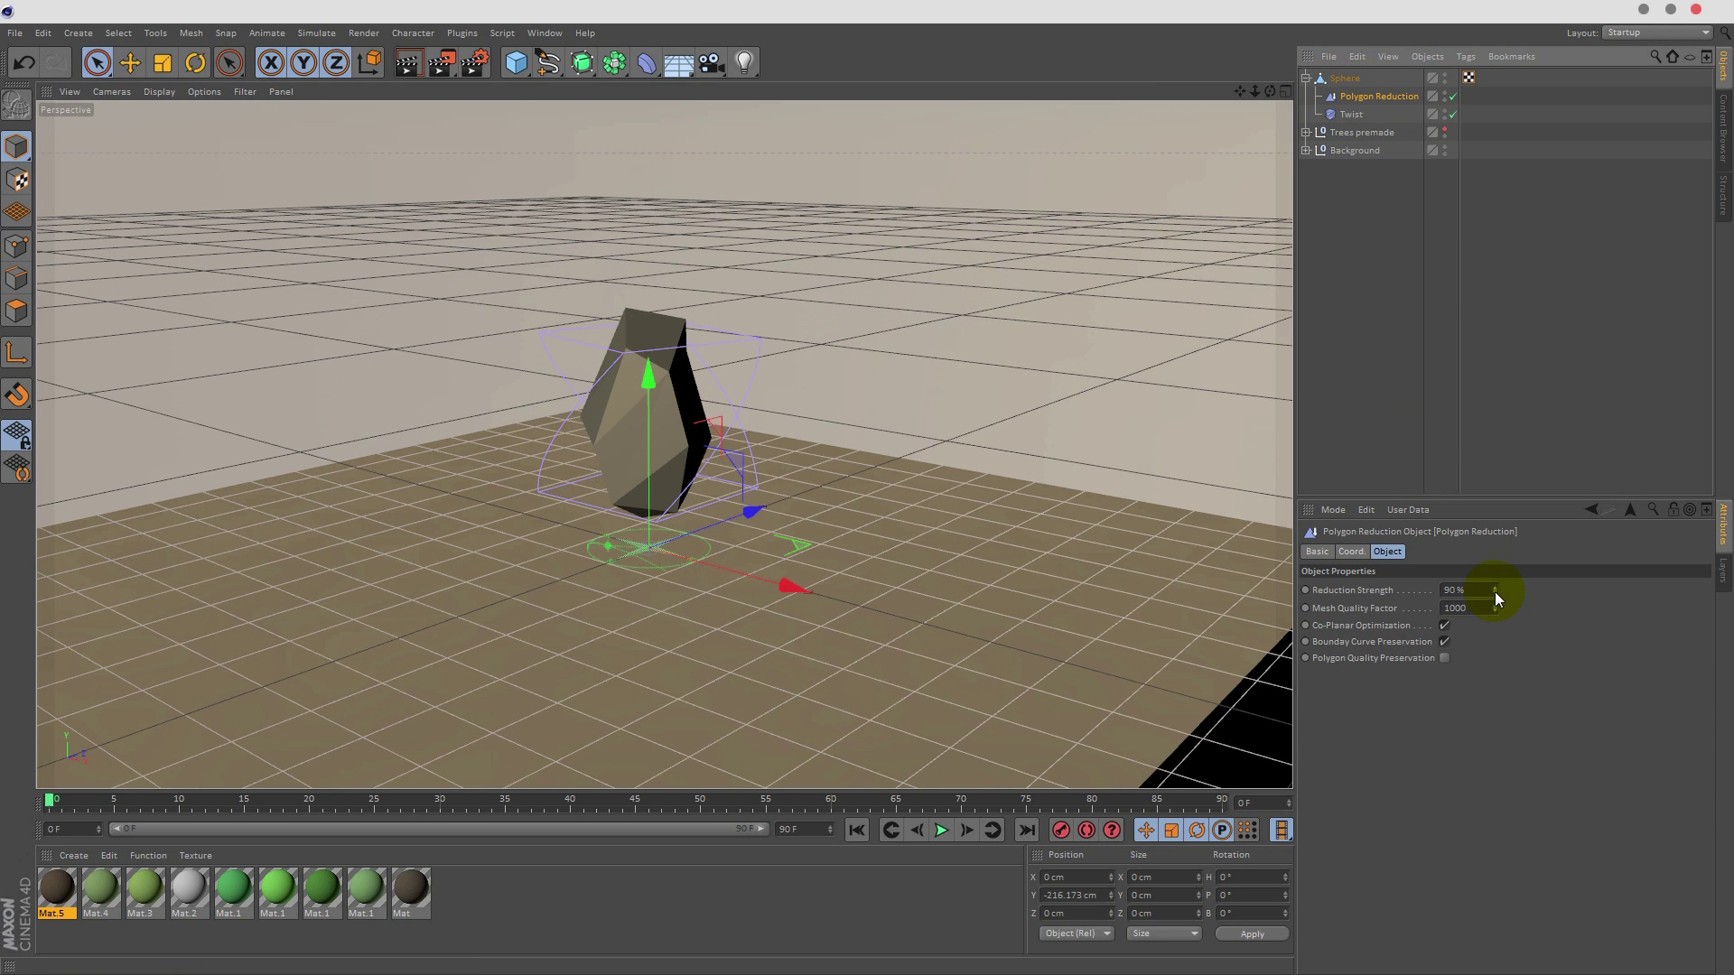
{"action": "left_click_drag", "start_coordinate": [1494, 592], "coordinate": [1504, 632]}
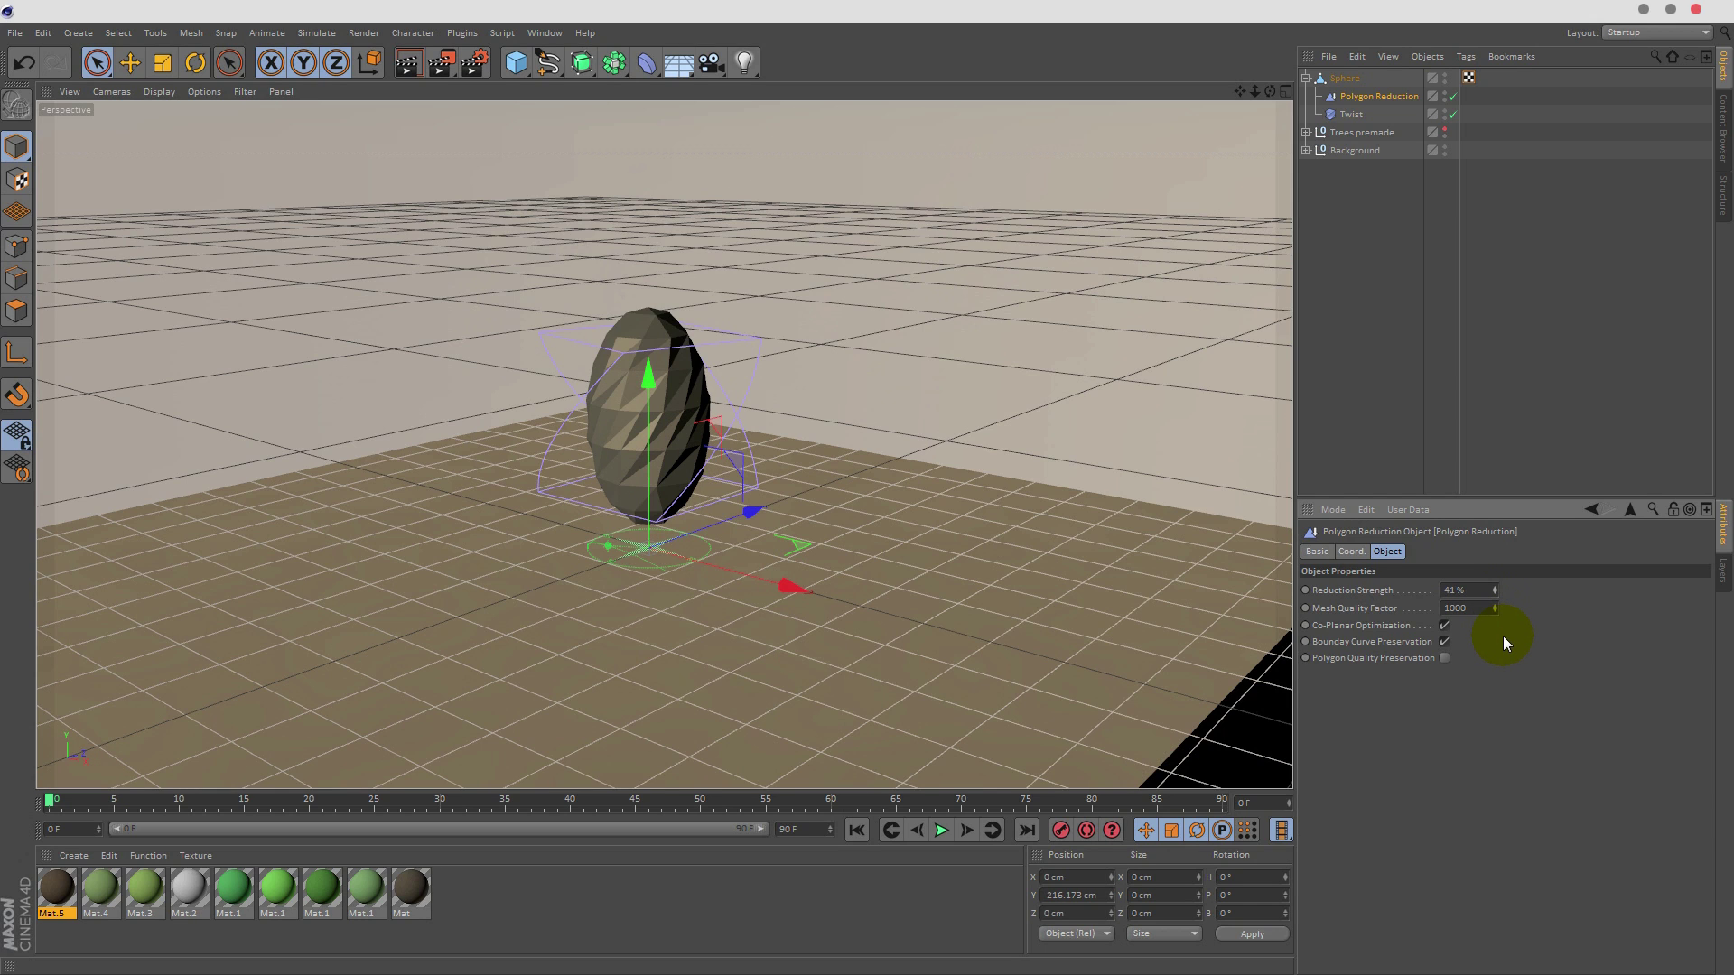
{"action": "left_click_drag", "start_coordinate": [1503, 632], "coordinate": [1502, 632]}
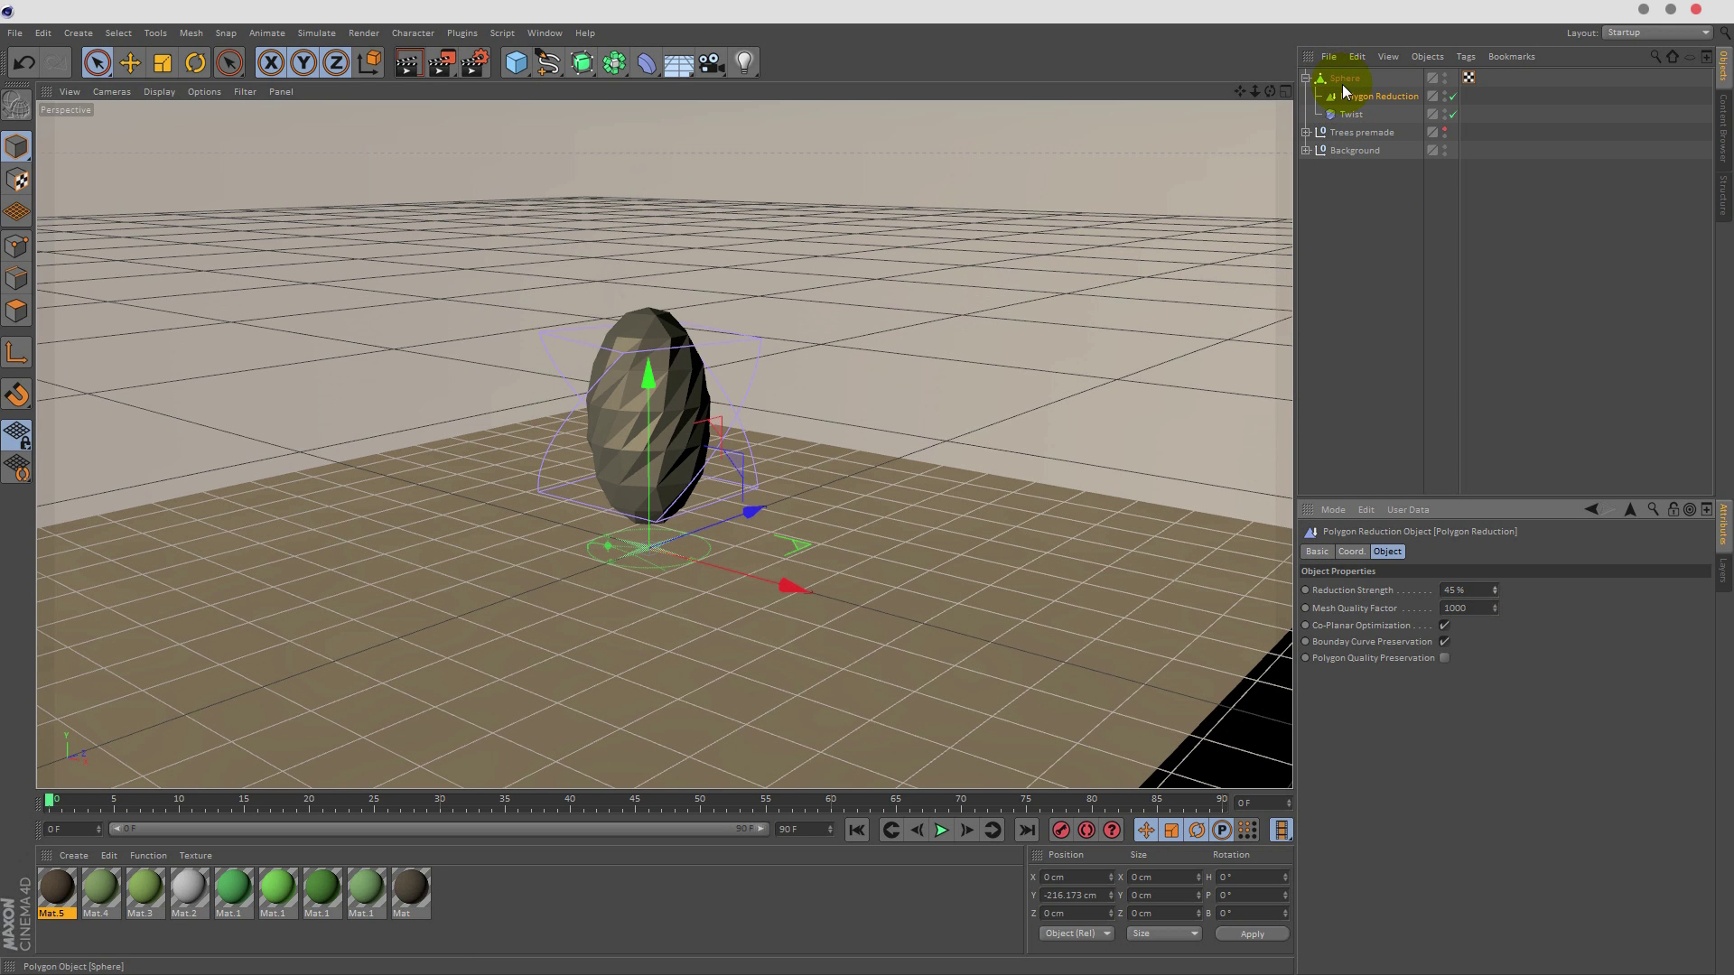
{"action": "left_click", "coordinate": [1365, 283]}
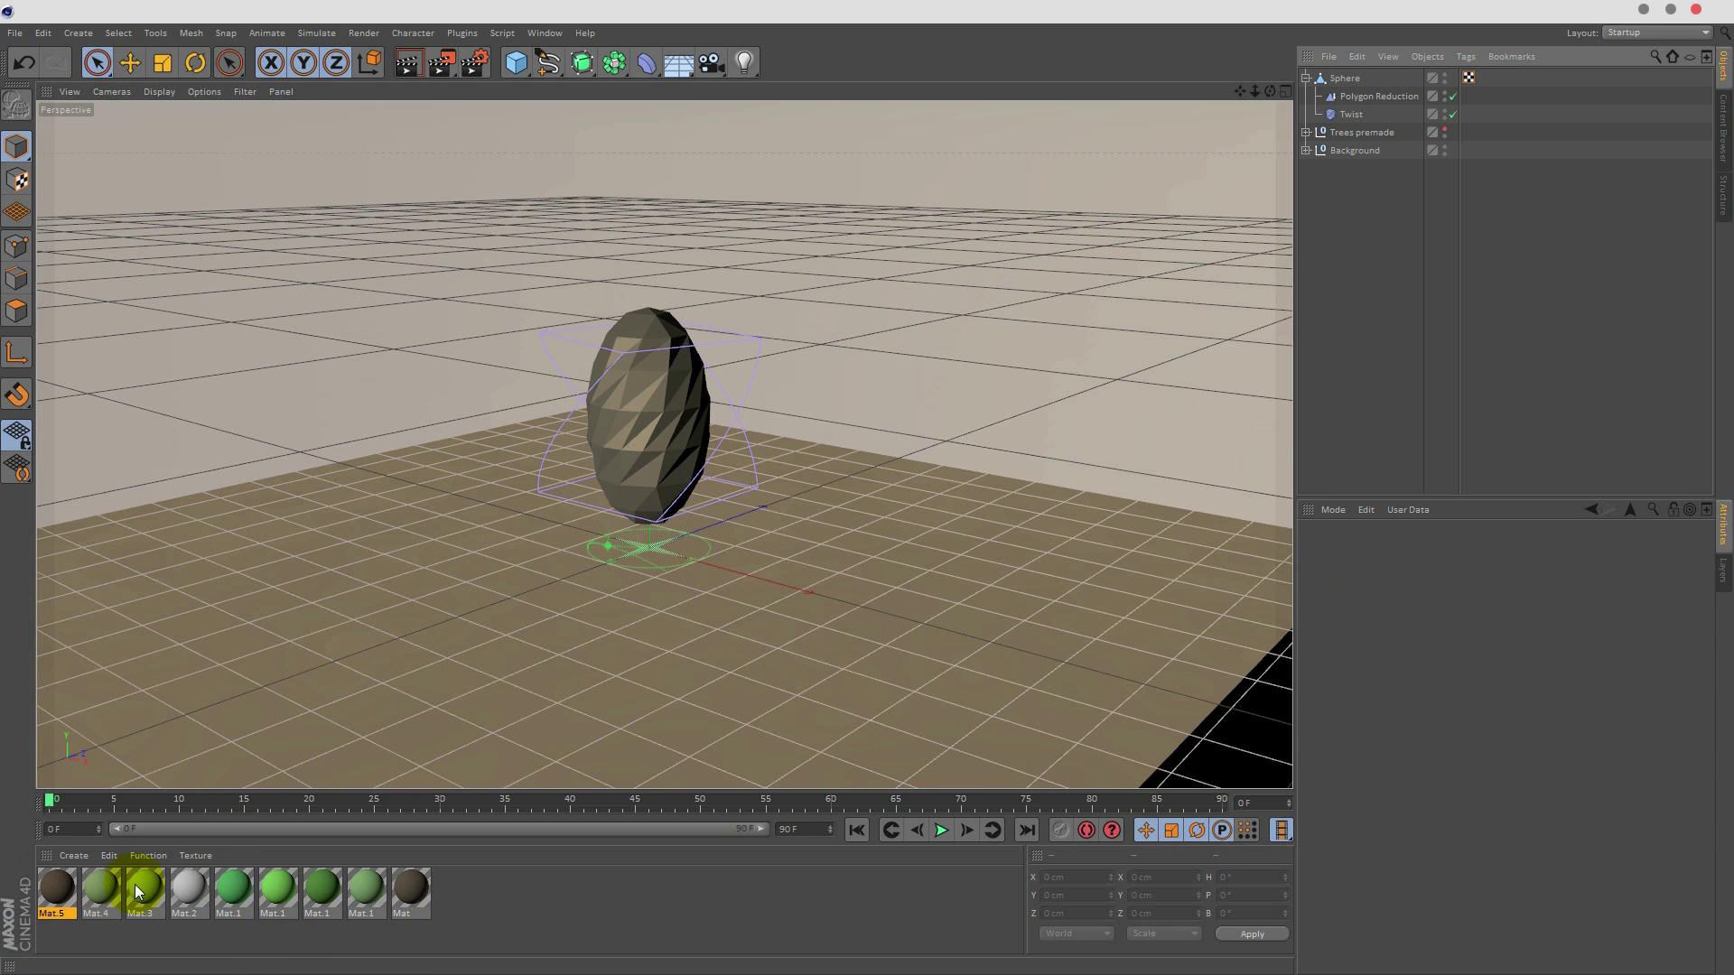
- Delete the materials Mat.5 and Mat.4 and create a new default material
{"action": "left_click", "coordinate": [95, 898], "text": "ctrl"}
{"action": "key", "text": "Delete"}
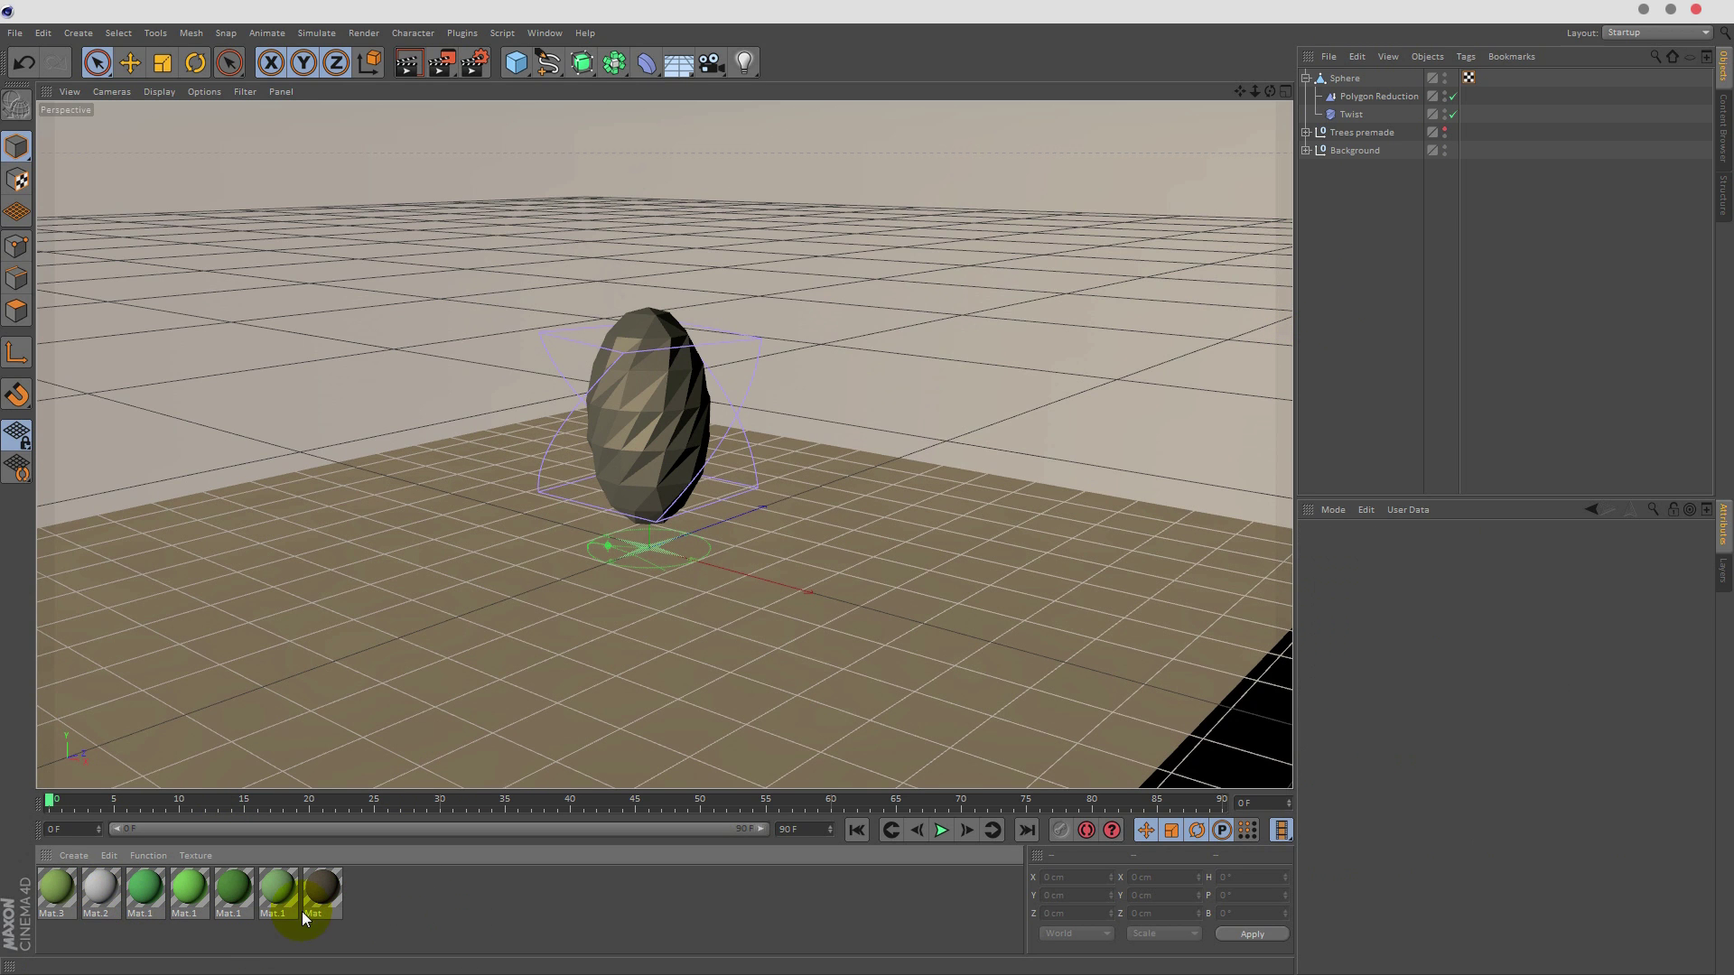
{"action": "double_click", "coordinate": [474, 903]}
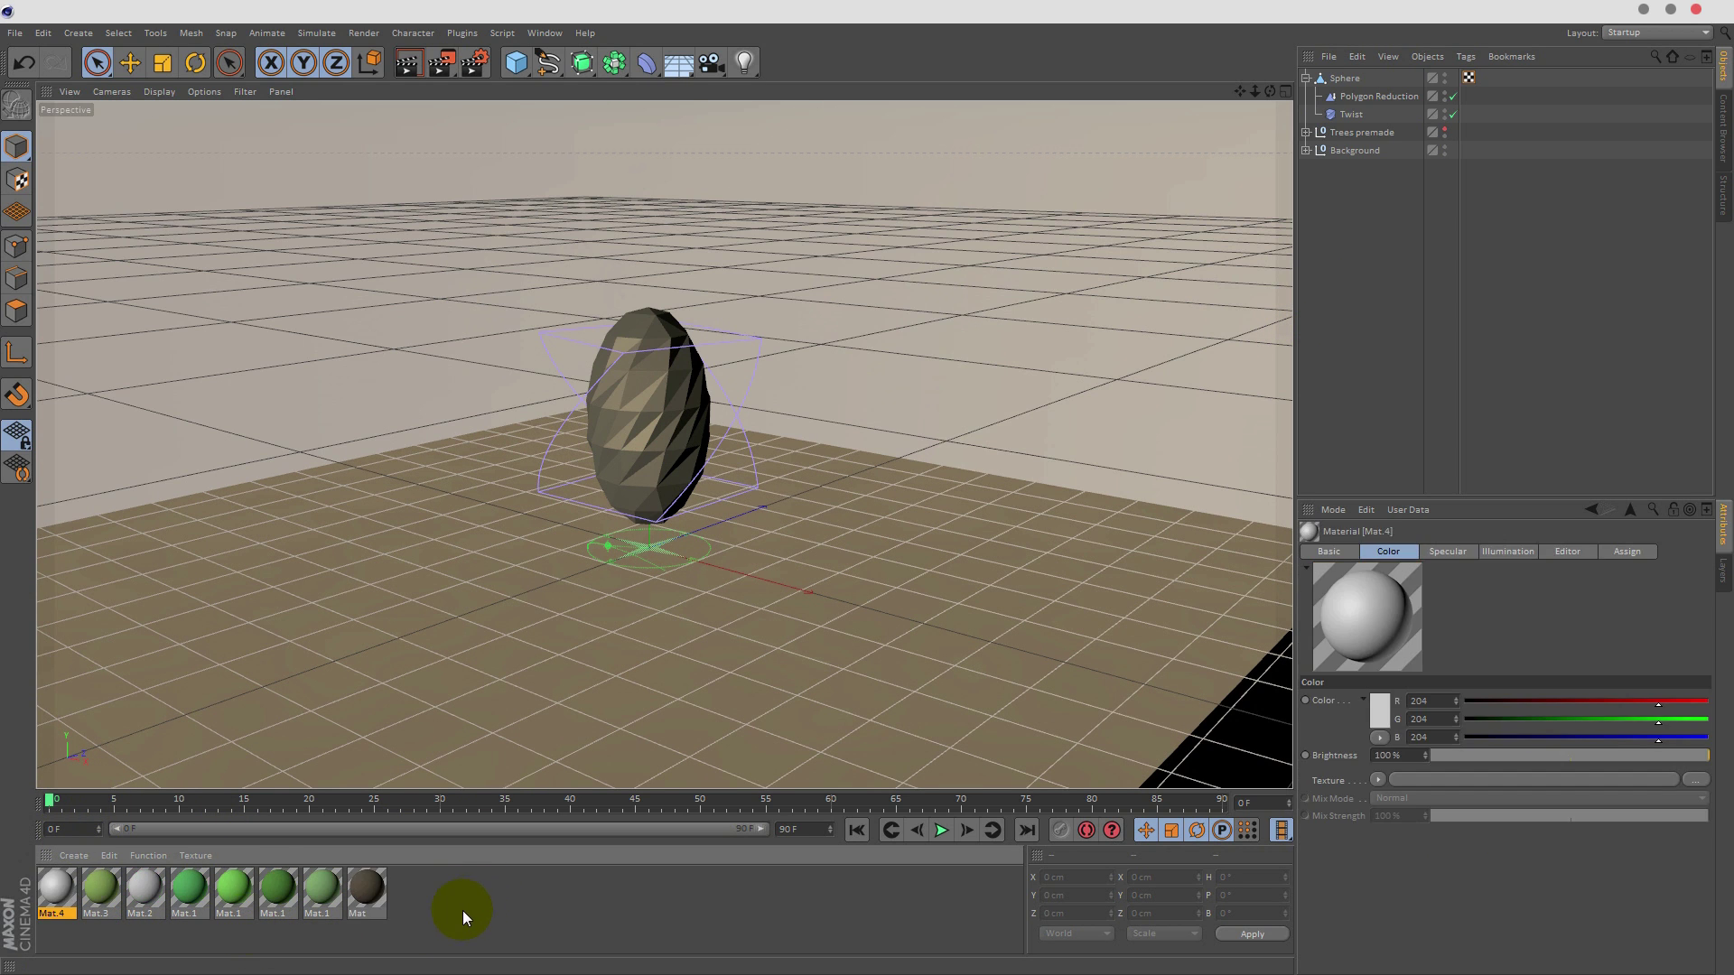
- Apply the new grey material to the twisted sphere
{"action": "double_click", "coordinate": [53, 895]}
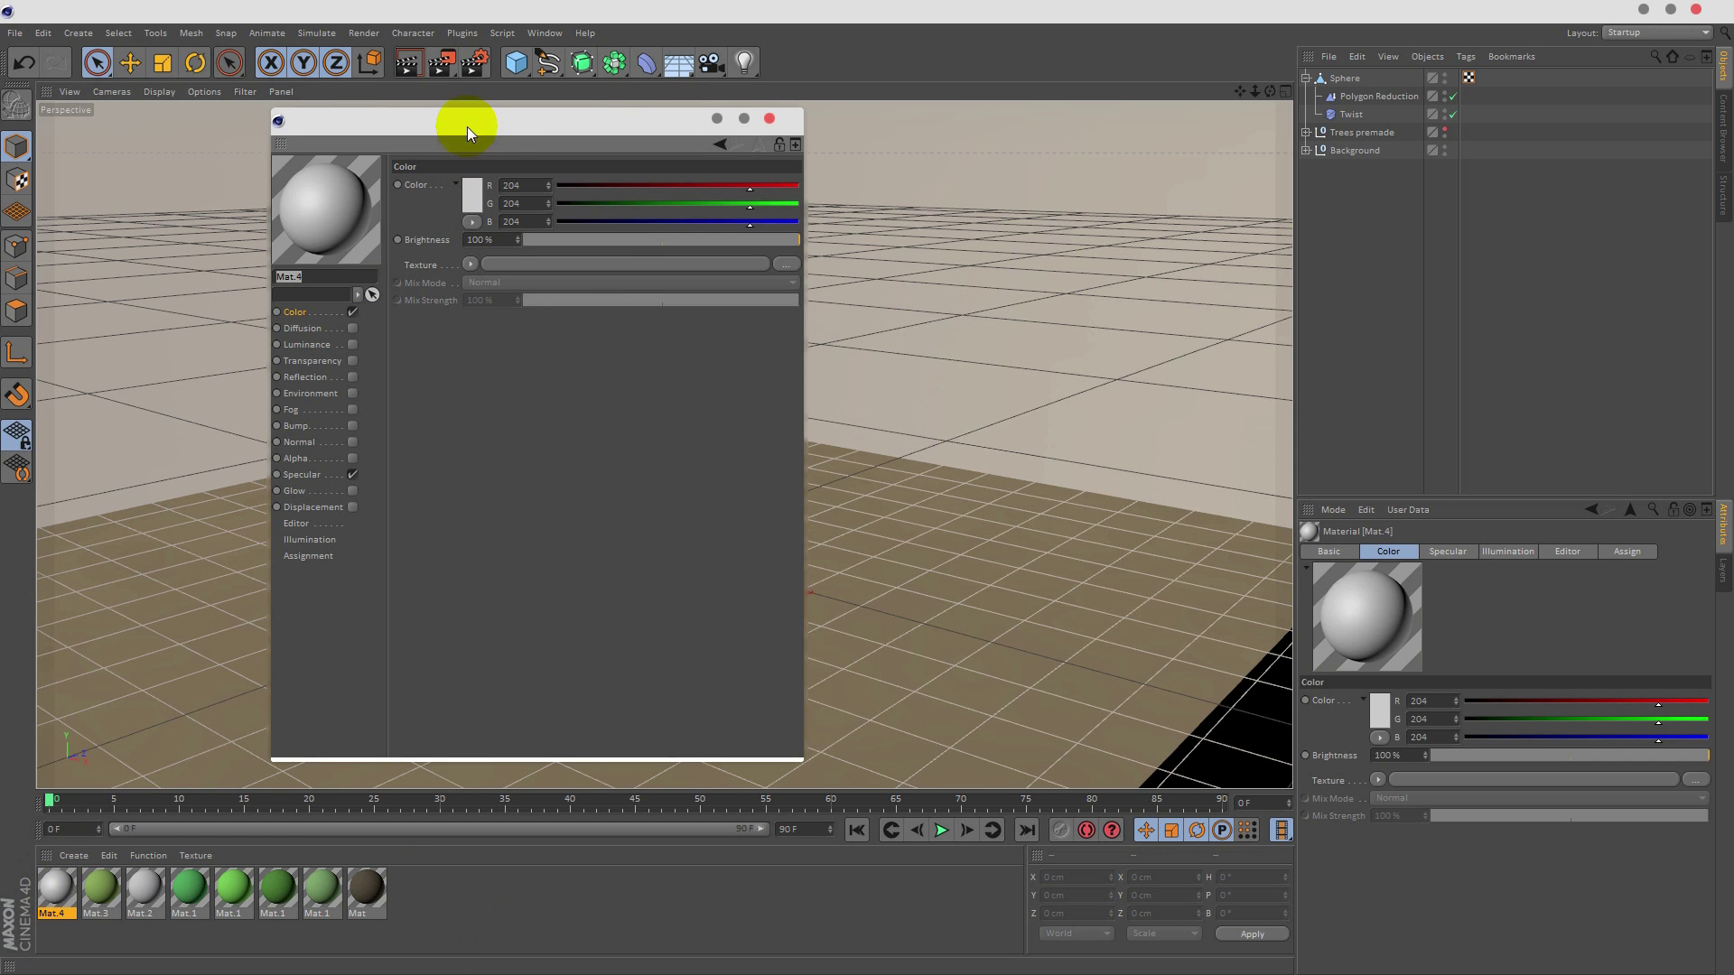
{"action": "left_click_drag", "start_coordinate": [468, 126], "coordinate": [1098, 116]}
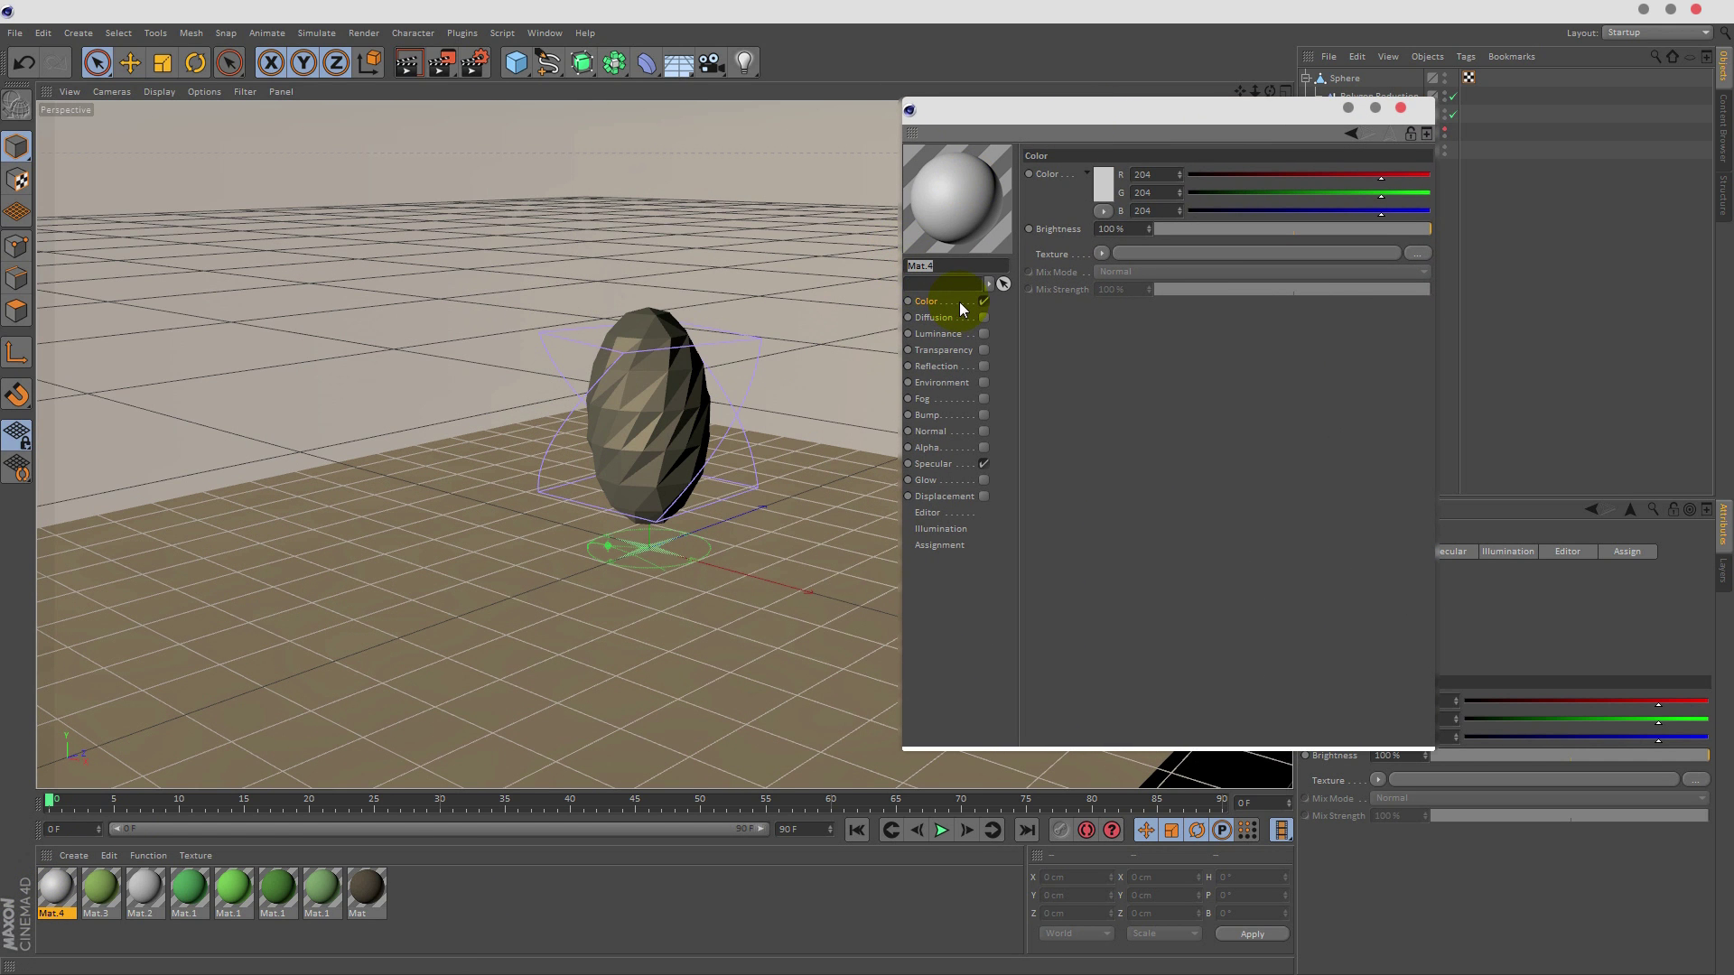
{"action": "left_click", "coordinate": [1401, 107]}
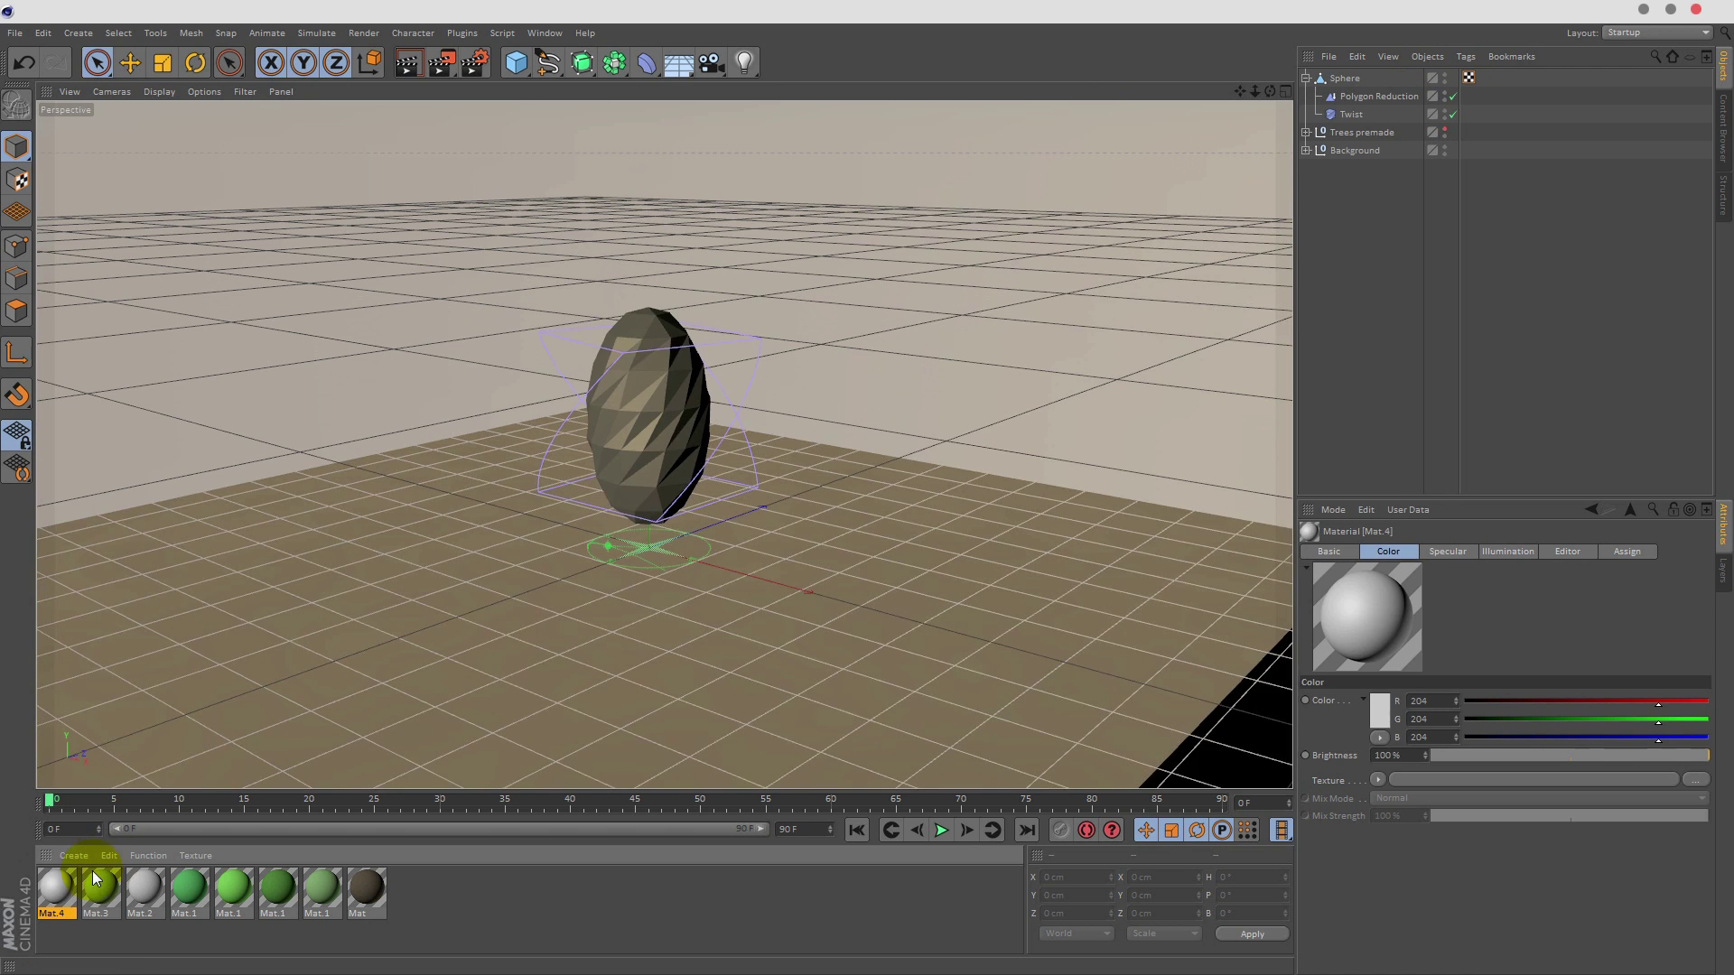
{"action": "left_click_drag", "start_coordinate": [92, 870], "coordinate": [669, 388]}
- Set the sphere material's color to a muted green, R 136, G 176, B 102
{"action": "left_click", "coordinate": [52, 891]}
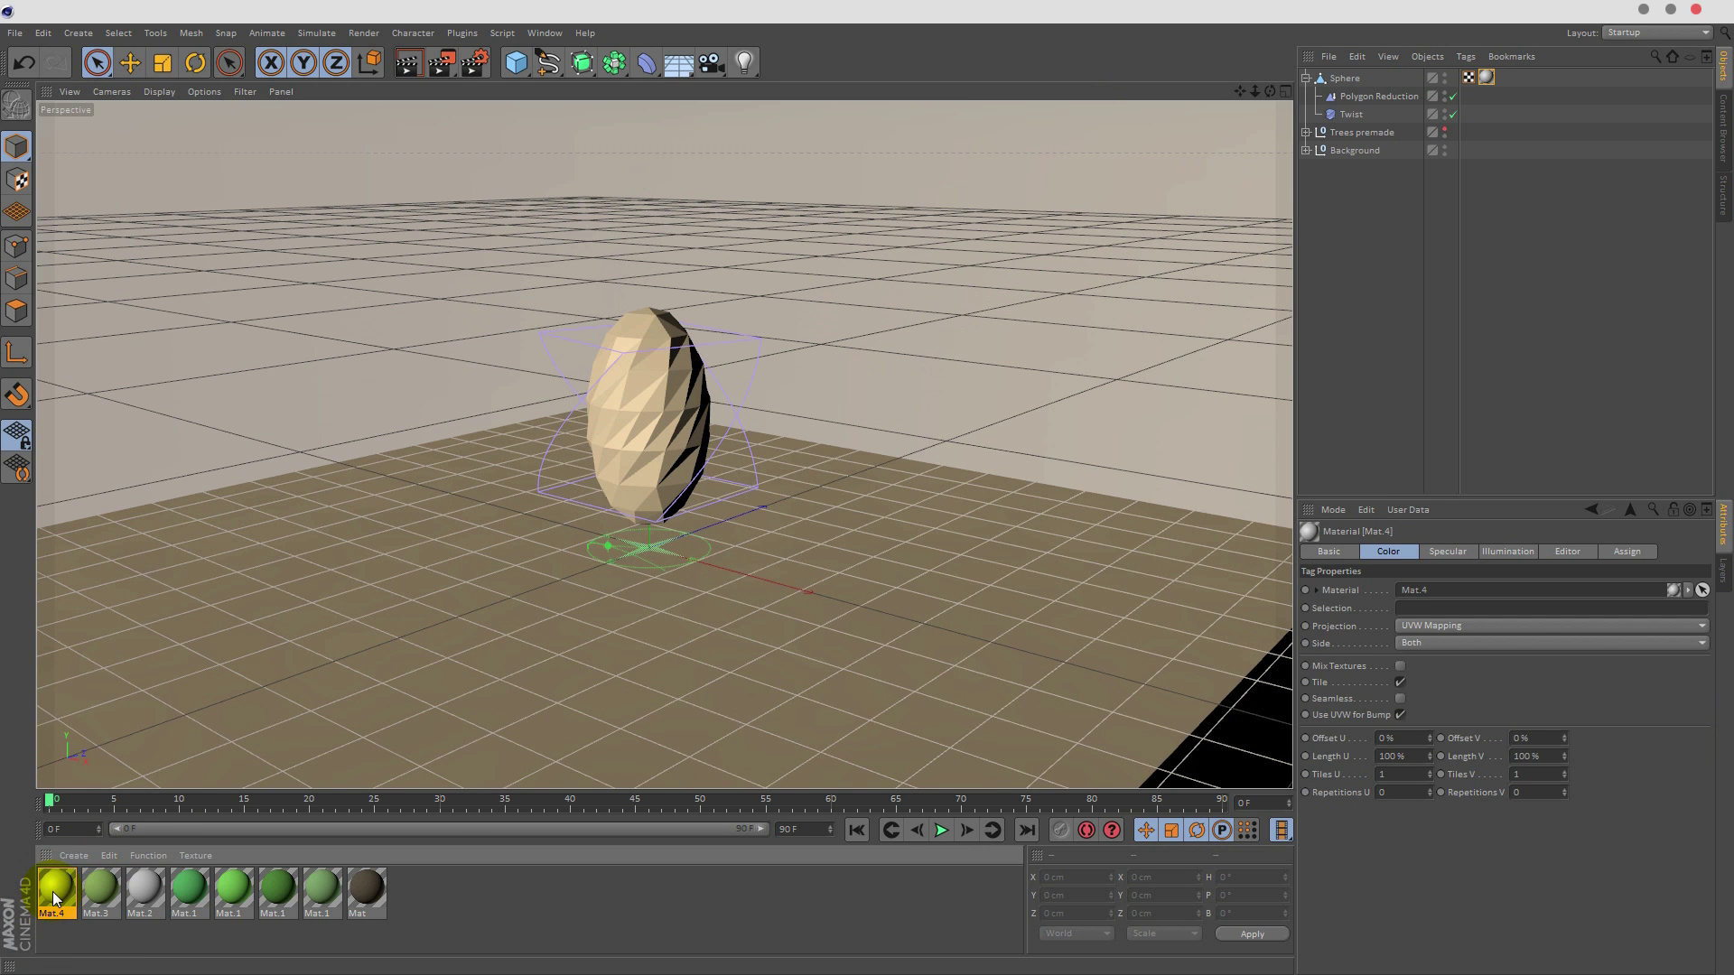
{"action": "double_click", "coordinate": [52, 892]}
{"action": "double_click", "coordinate": [605, 113]}
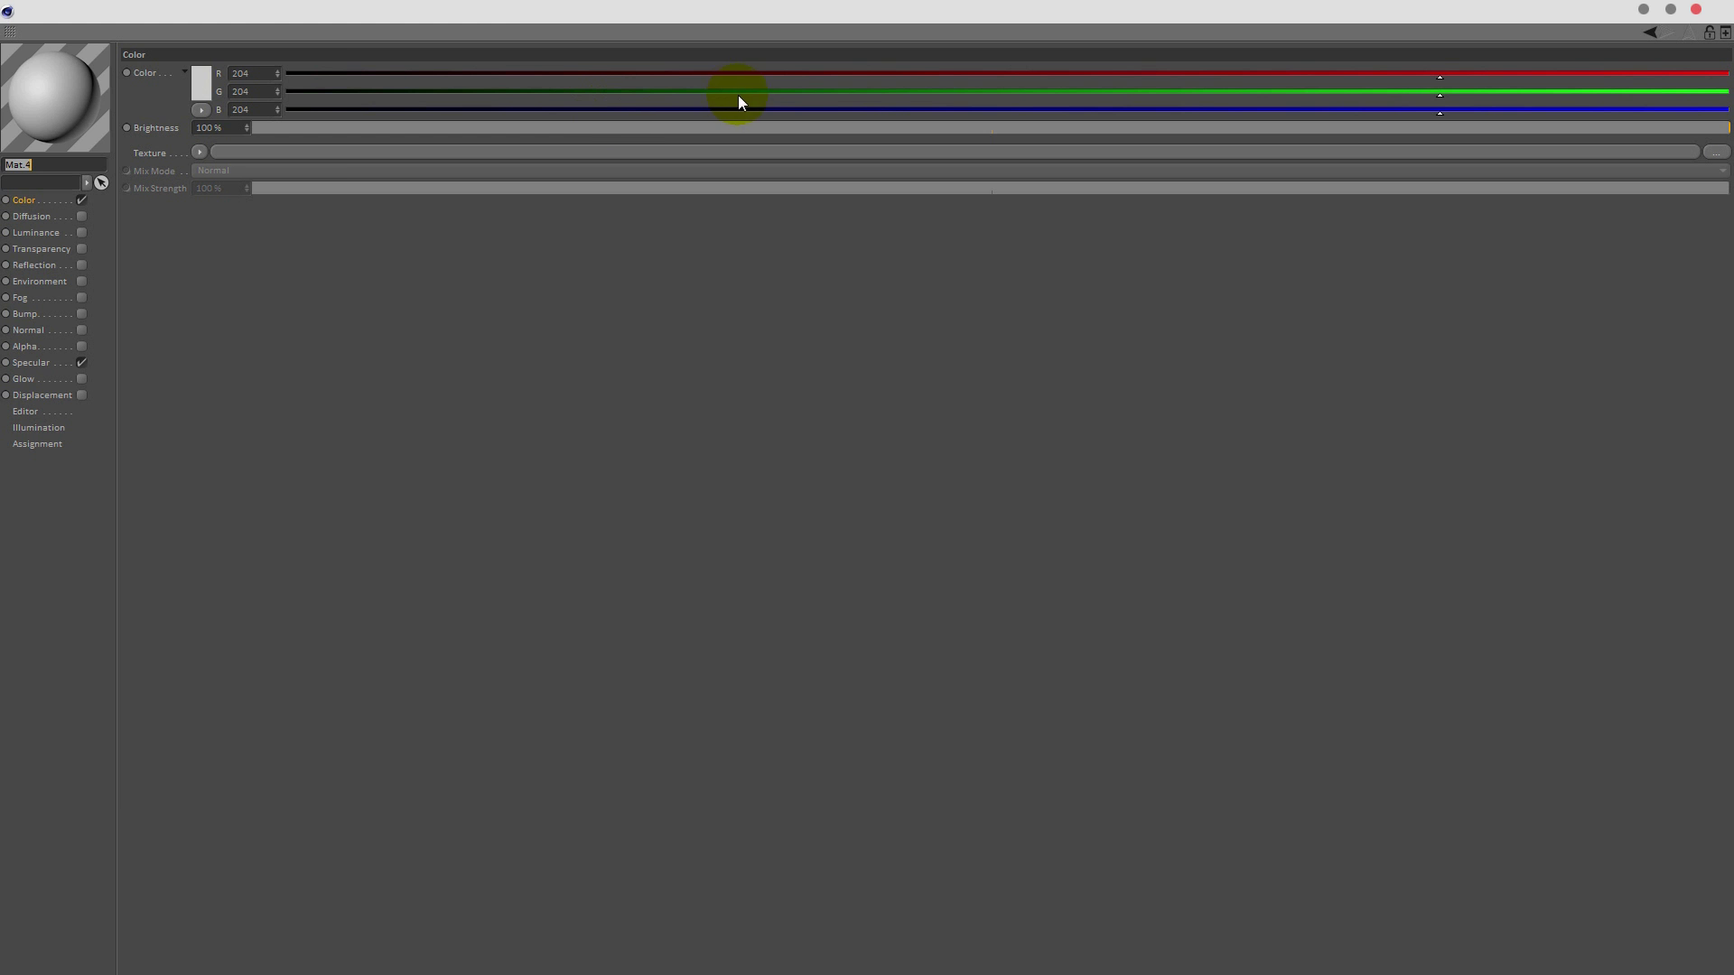
{"action": "double_click", "coordinate": [740, 13]}
{"action": "left_click_drag", "start_coordinate": [531, 123], "coordinate": [1120, 112]}
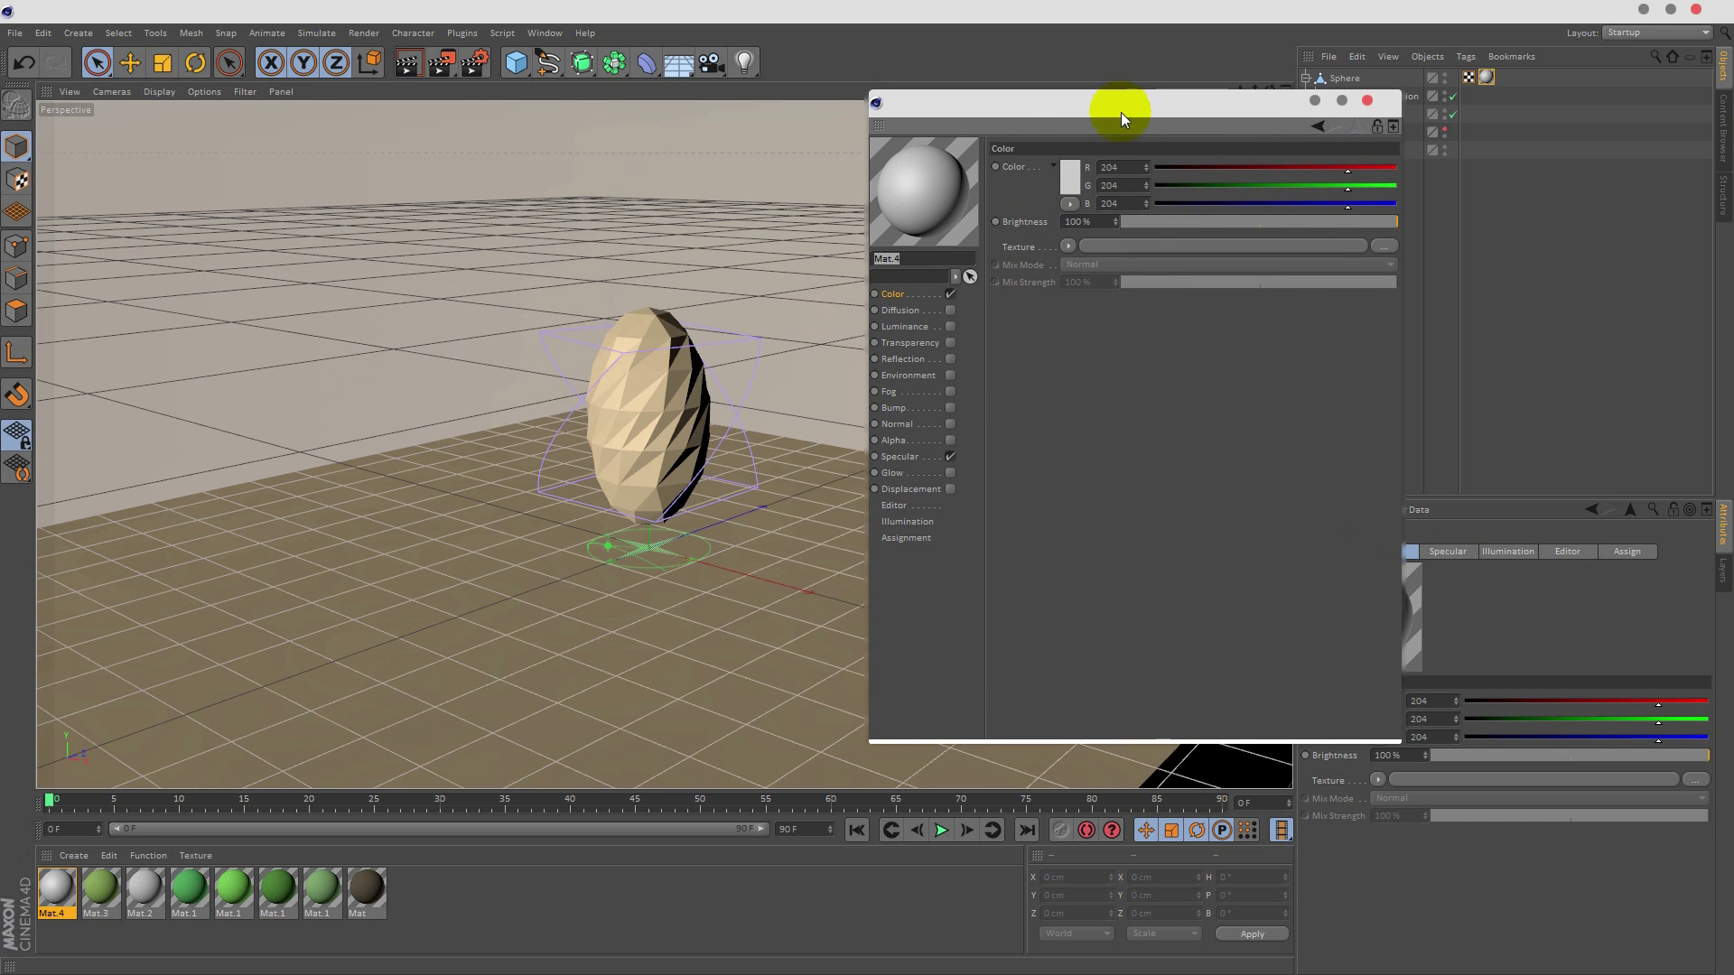
{"action": "left_click", "coordinate": [1070, 178]}
{"action": "left_click", "coordinate": [1065, 114]}
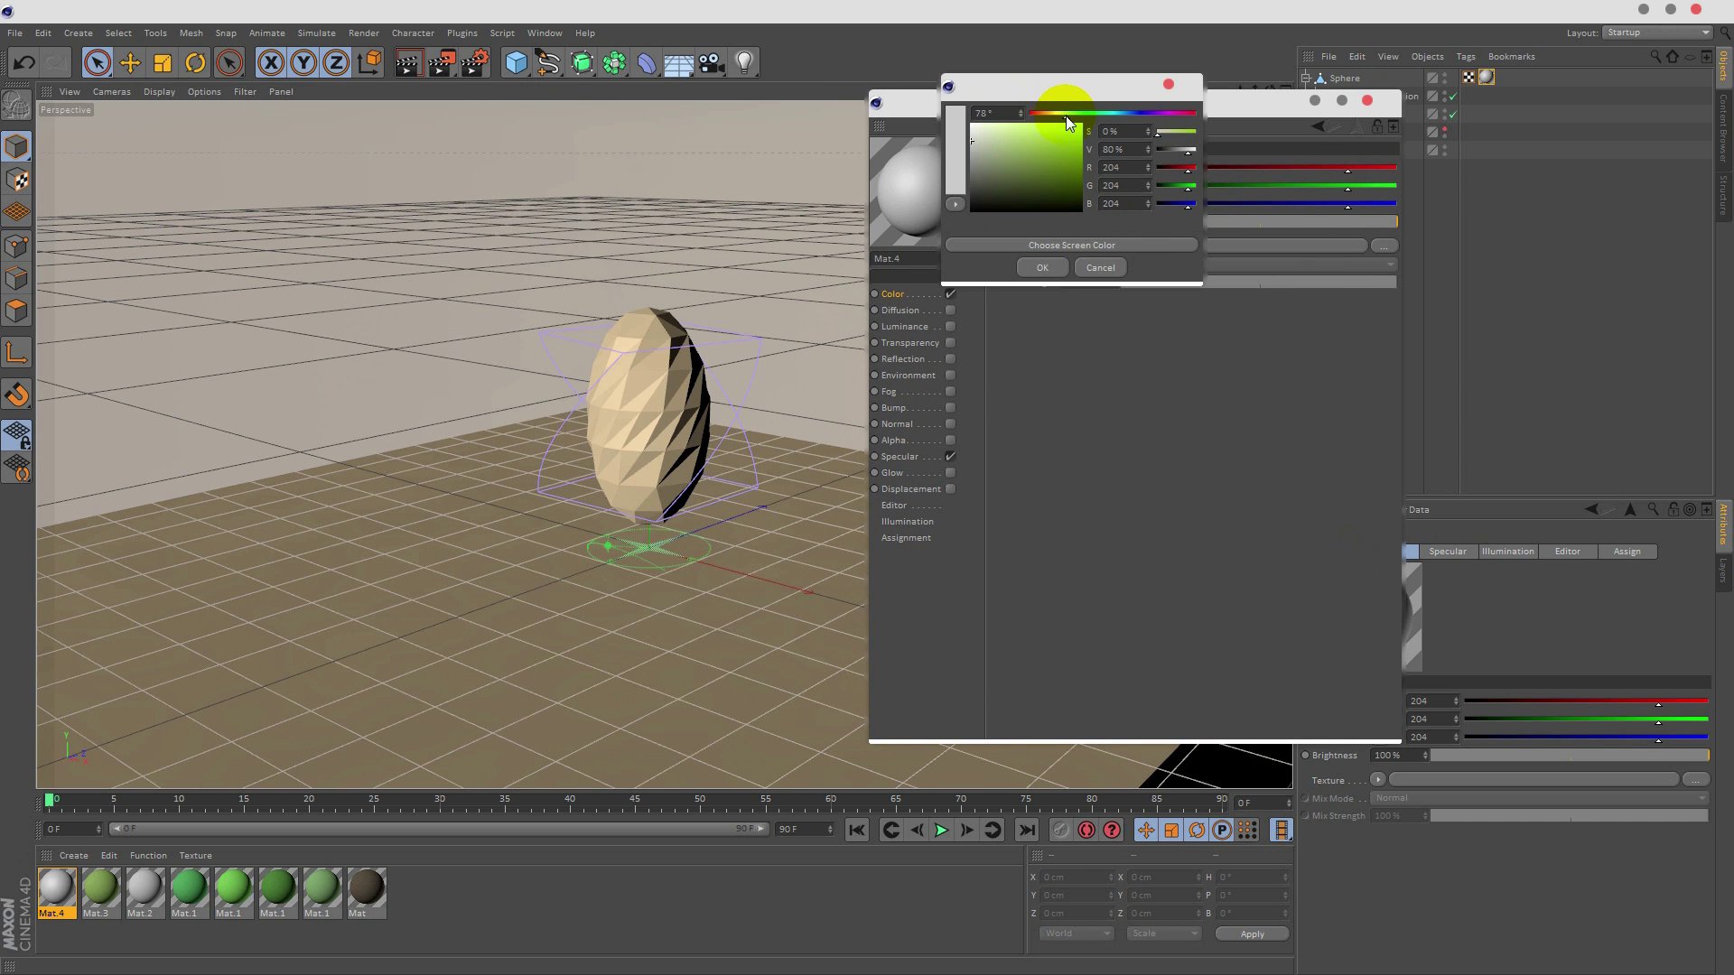
{"action": "left_click", "coordinate": [1017, 152]}
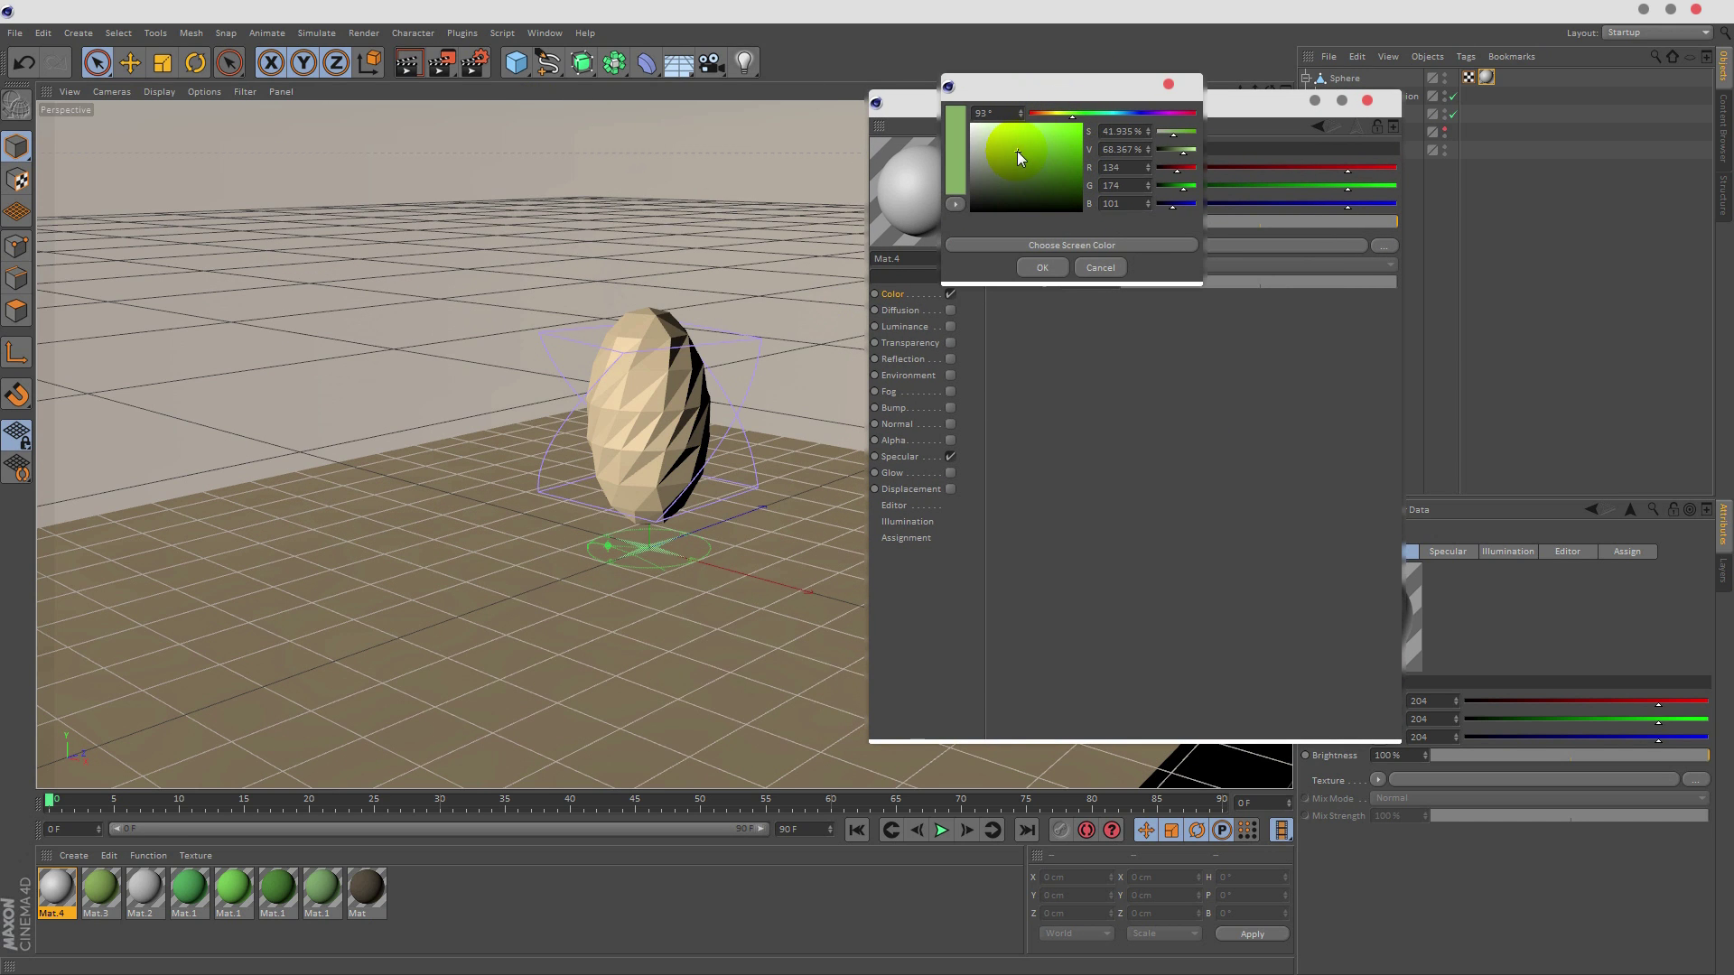
{"action": "left_click", "coordinate": [1043, 268]}
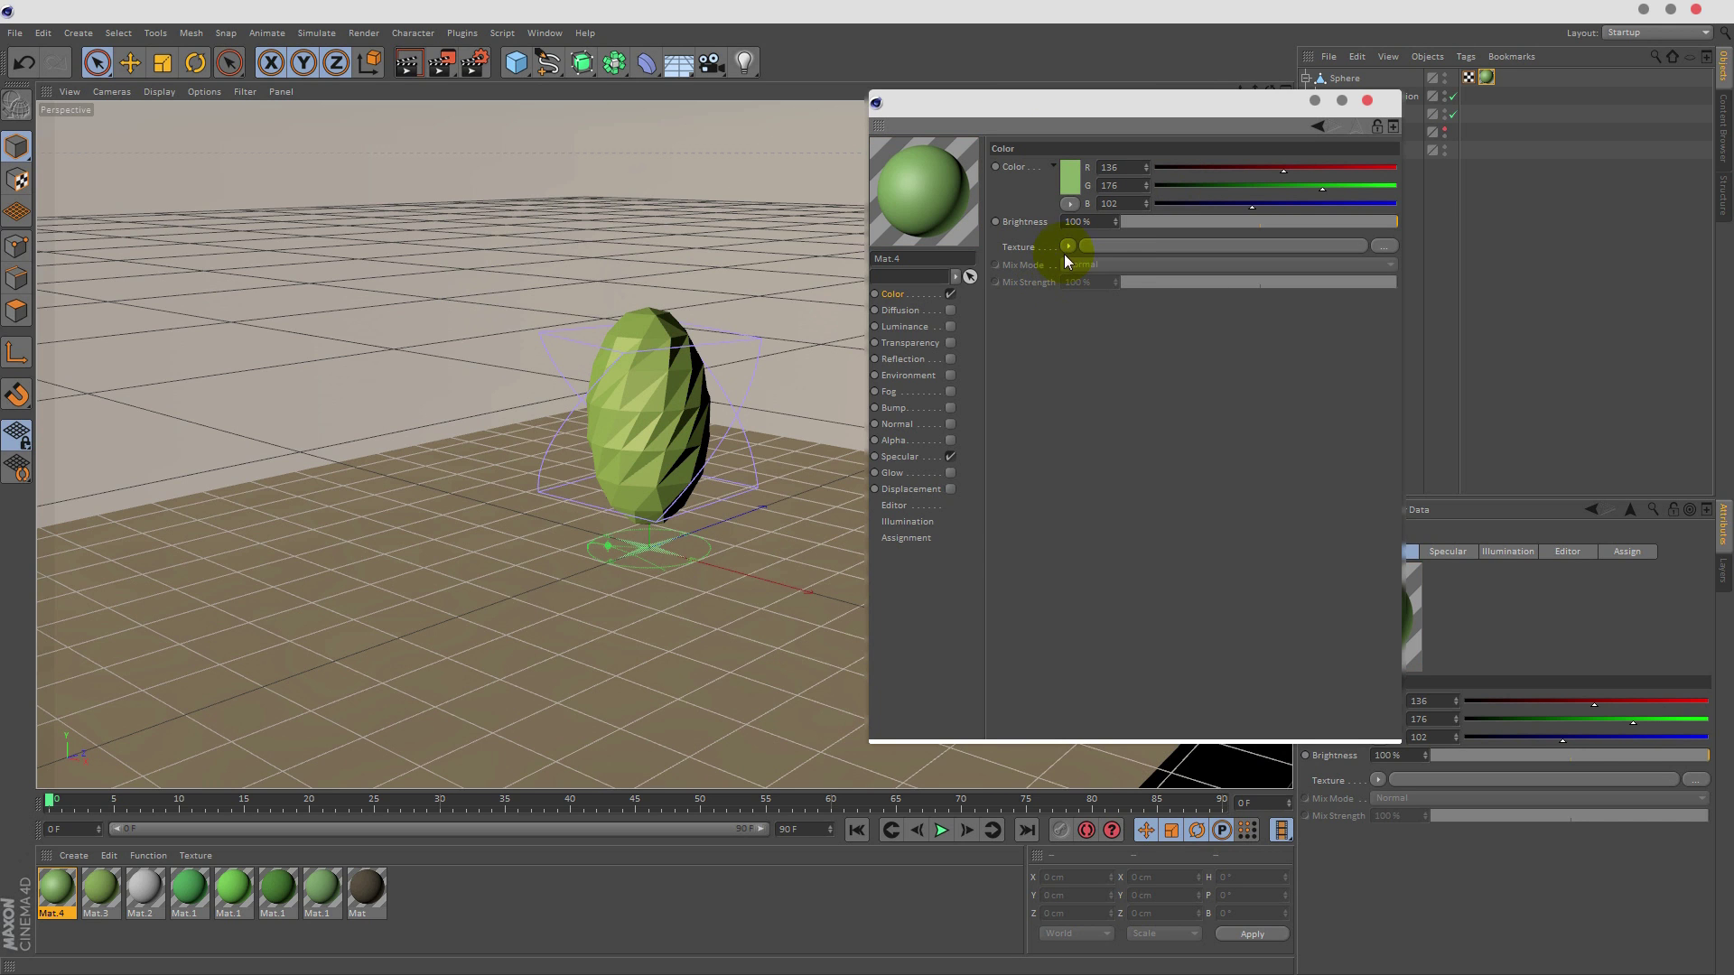
- Disable the green material's Specular channel and load a Noise texture into its Color channel
{"action": "left_click", "coordinate": [951, 457]}
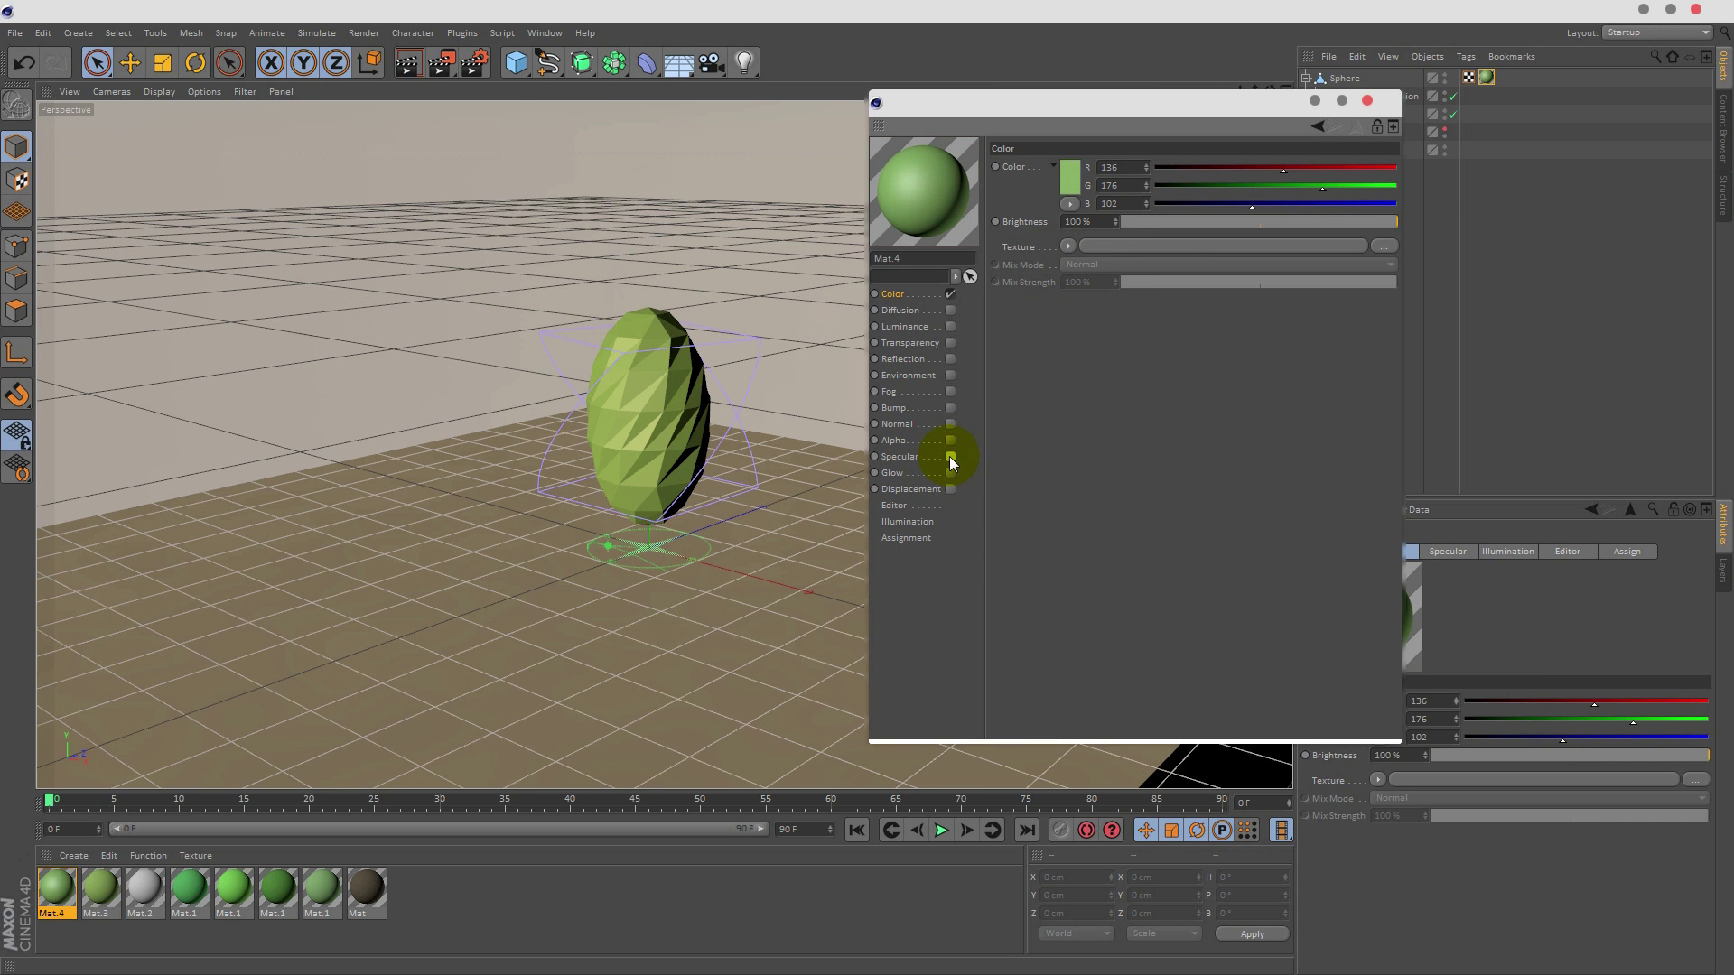
{"action": "left_click", "coordinate": [1068, 245]}
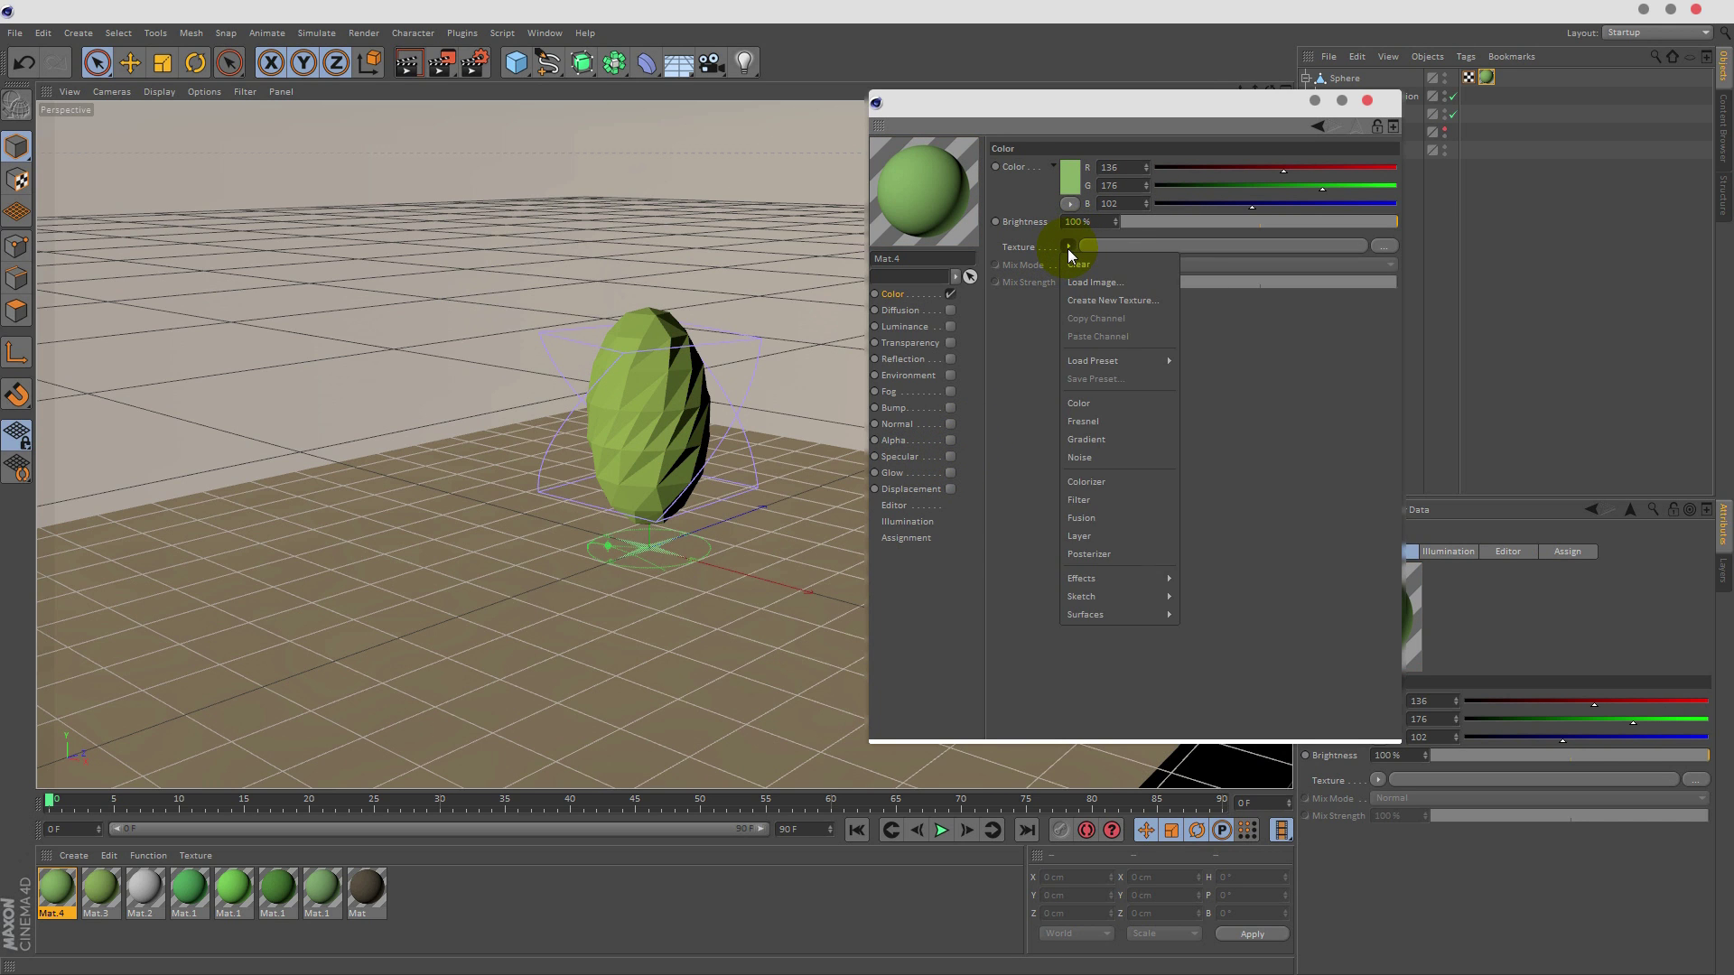
{"action": "left_click", "coordinate": [1089, 455]}
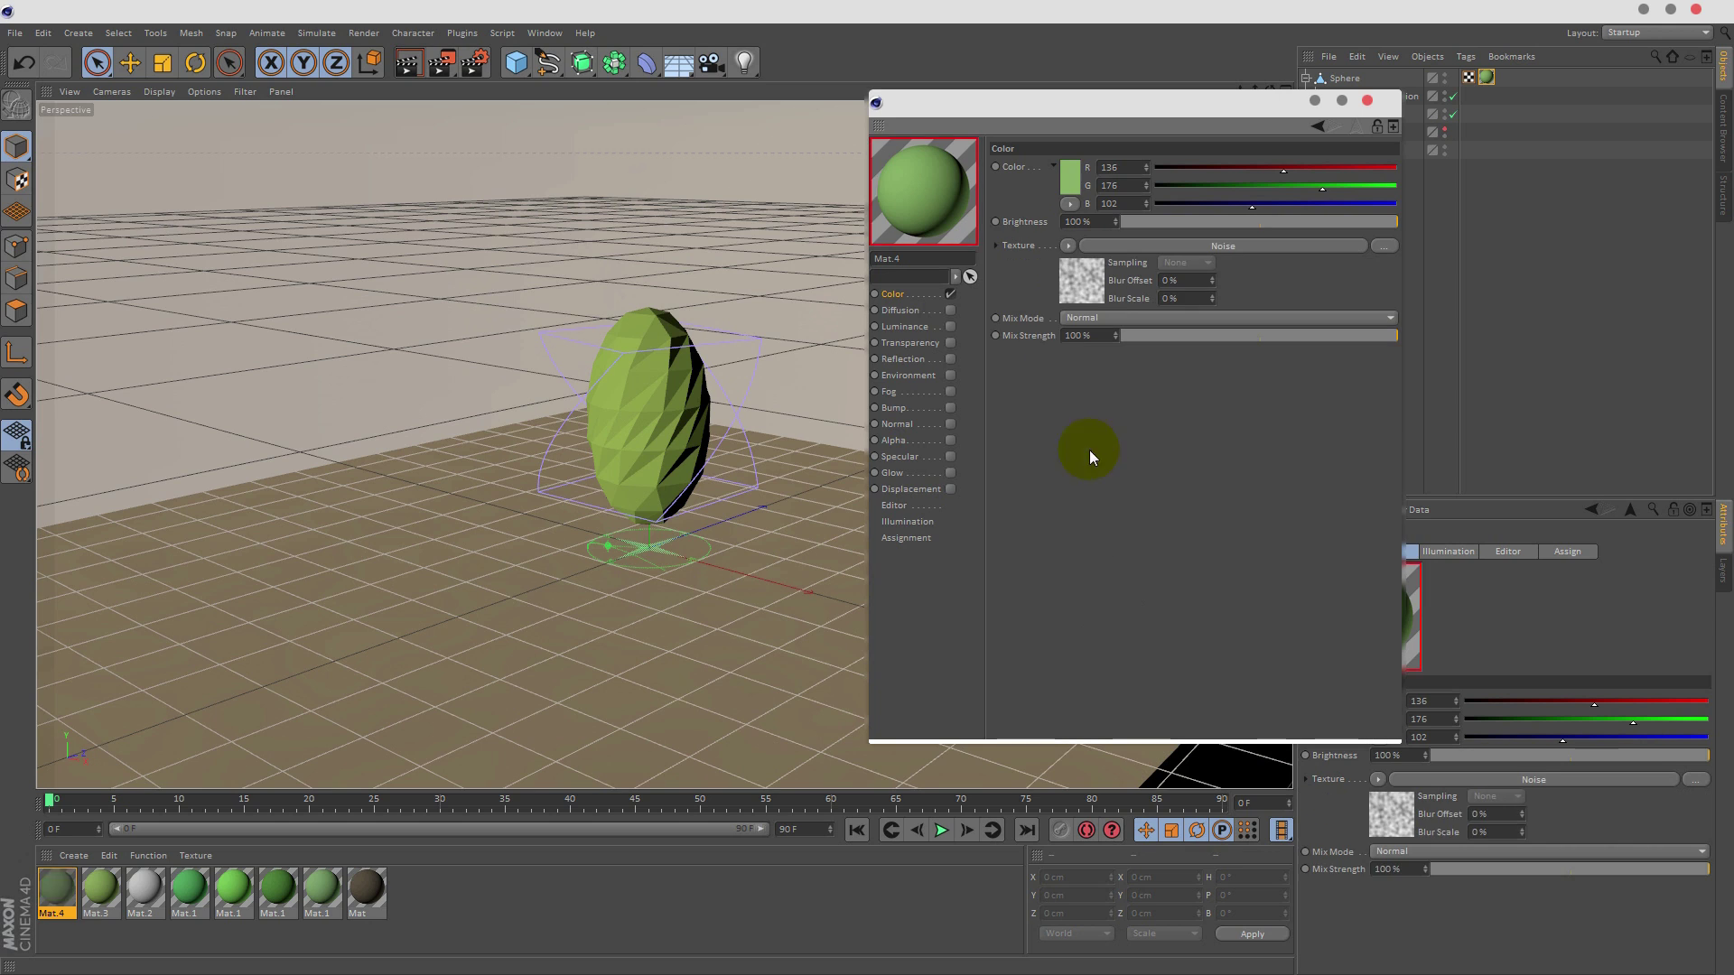
- Set the Mix Strength of the Noise texture in the green material's Color channel to 2.5%
{"action": "double_click", "coordinate": [1111, 336]}
{"action": "type", "text": "2."}
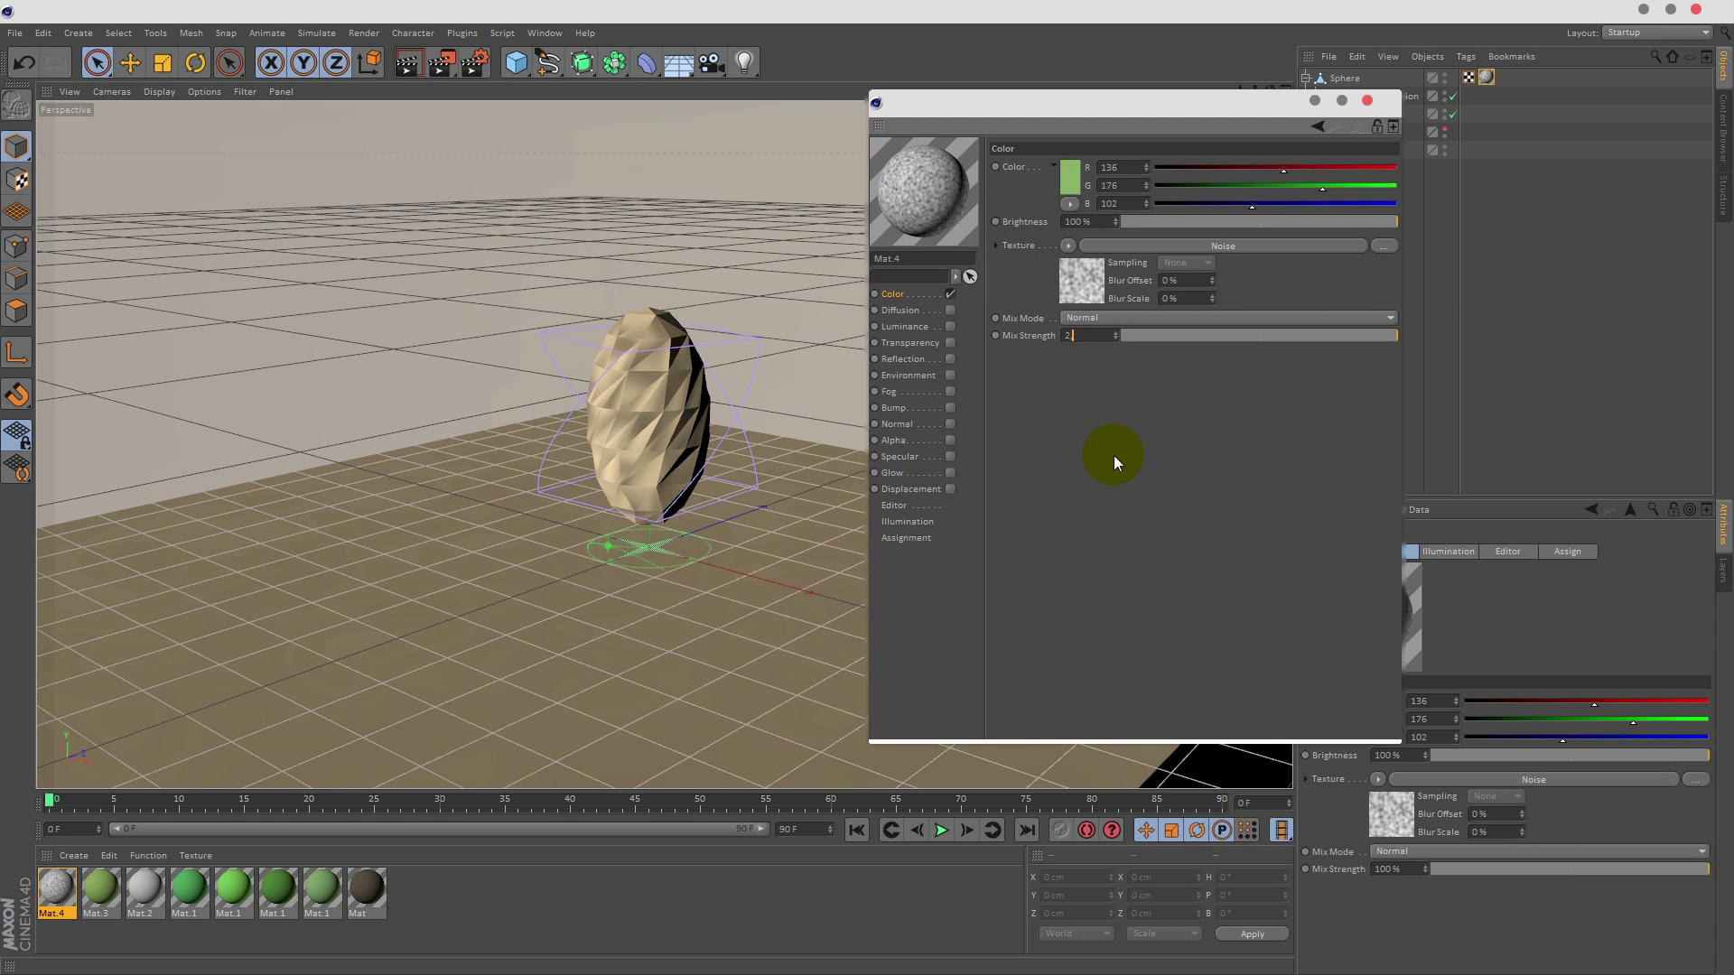
{"action": "type", "text": "5"}
{"action": "key", "text": "Return"}
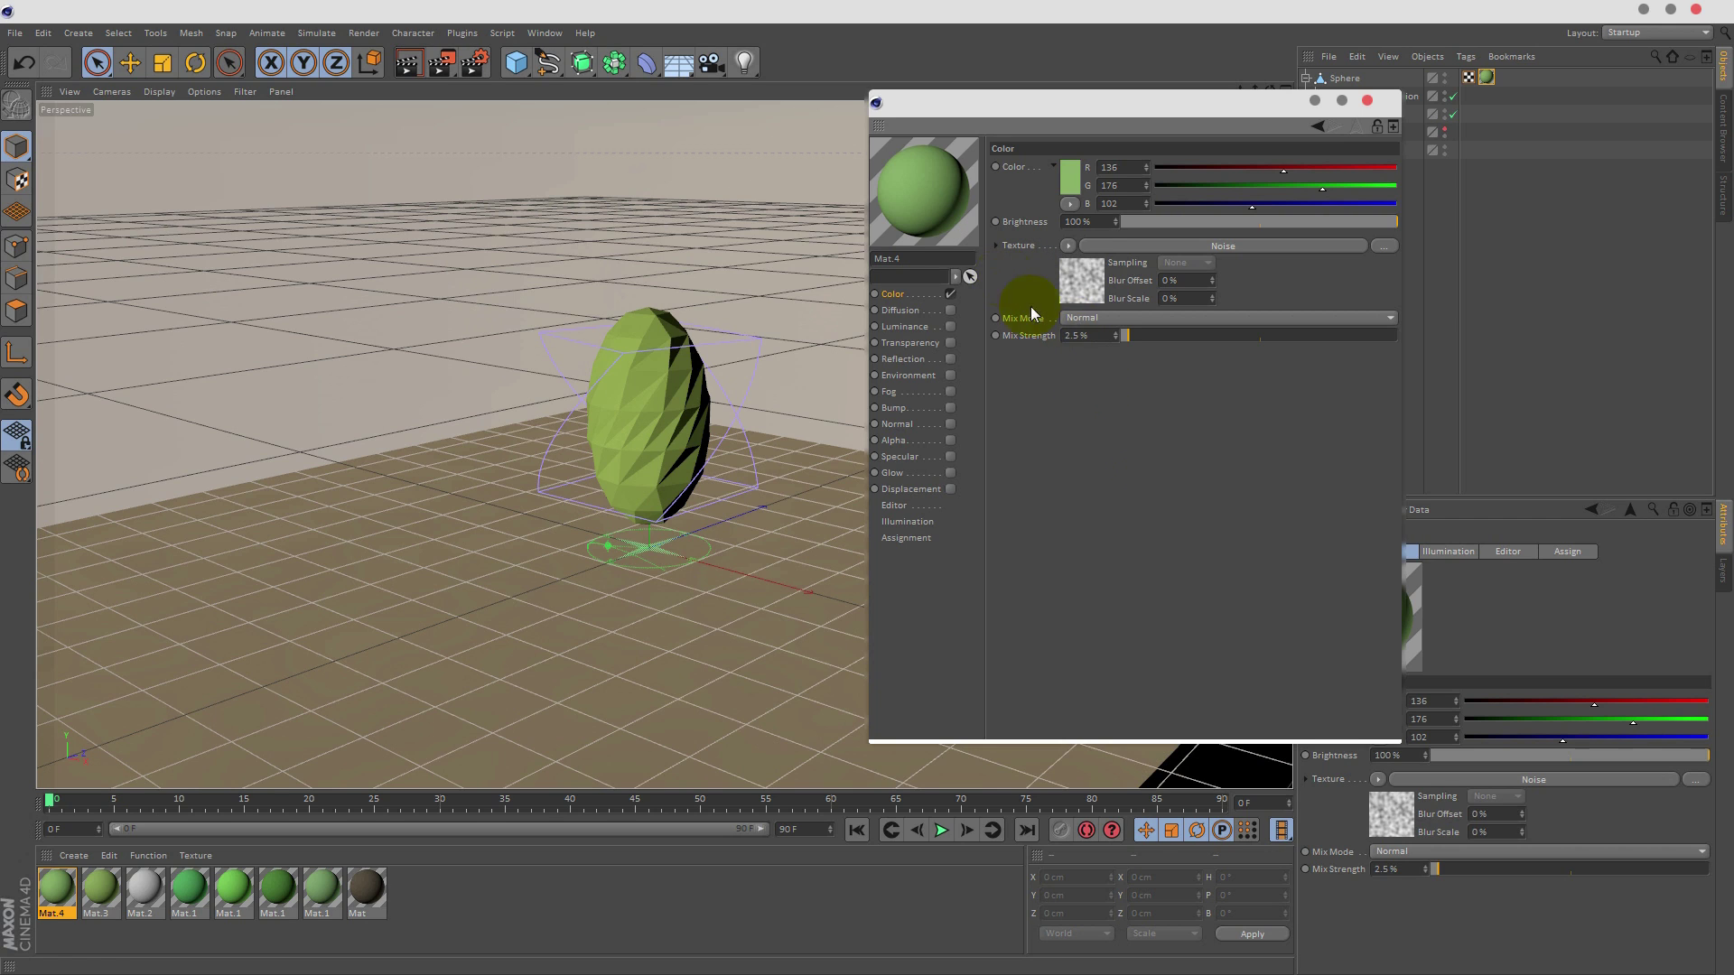
- Enable the green material's Diffusion channel with a Fresnel texture at 20% Mix Strength and close the material editor
{"action": "left_click", "coordinate": [902, 313]}
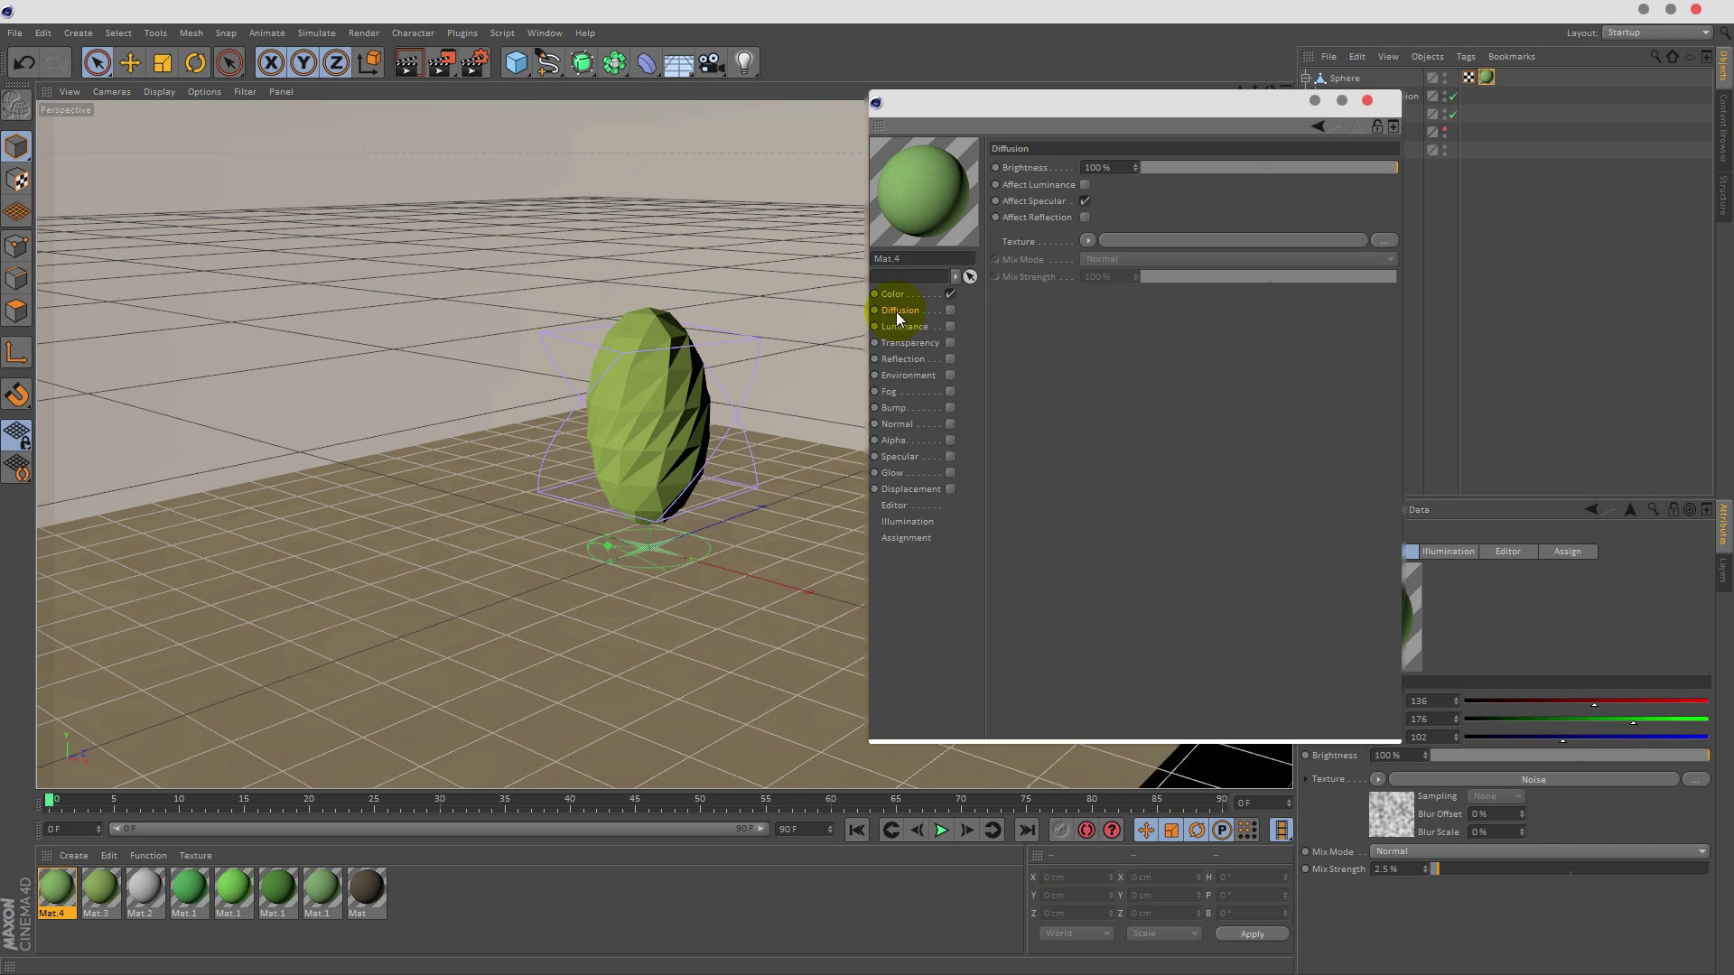
{"action": "left_click", "coordinate": [951, 310]}
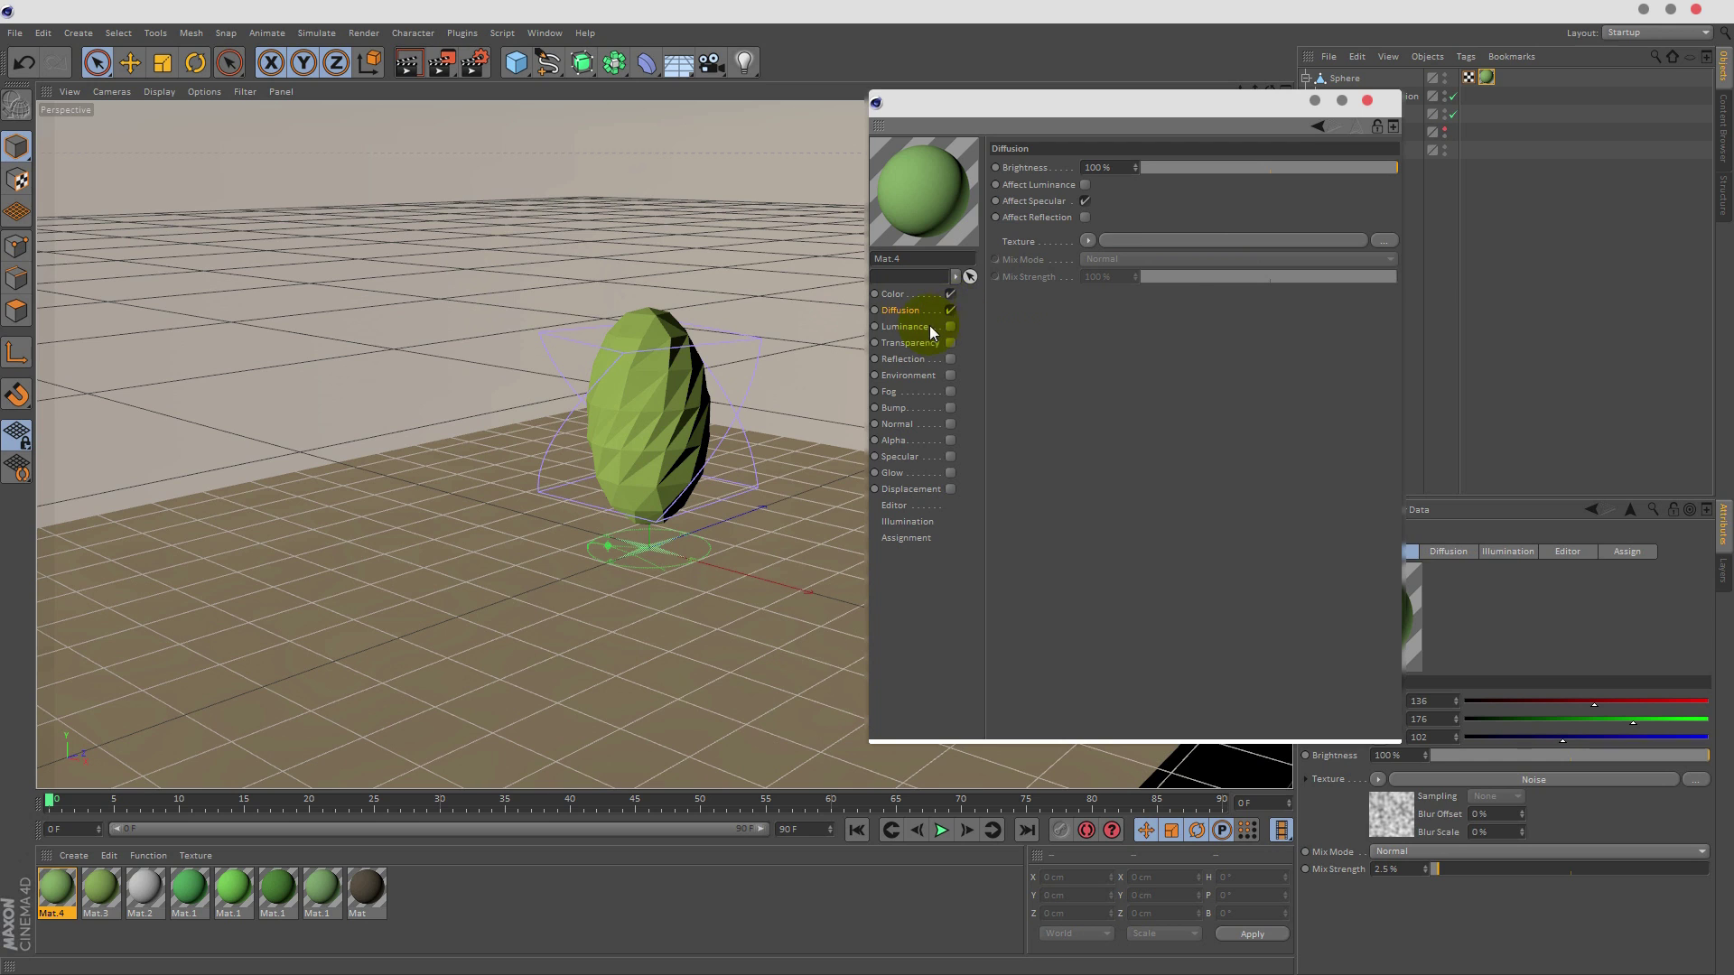
{"action": "left_click", "coordinate": [1089, 239]}
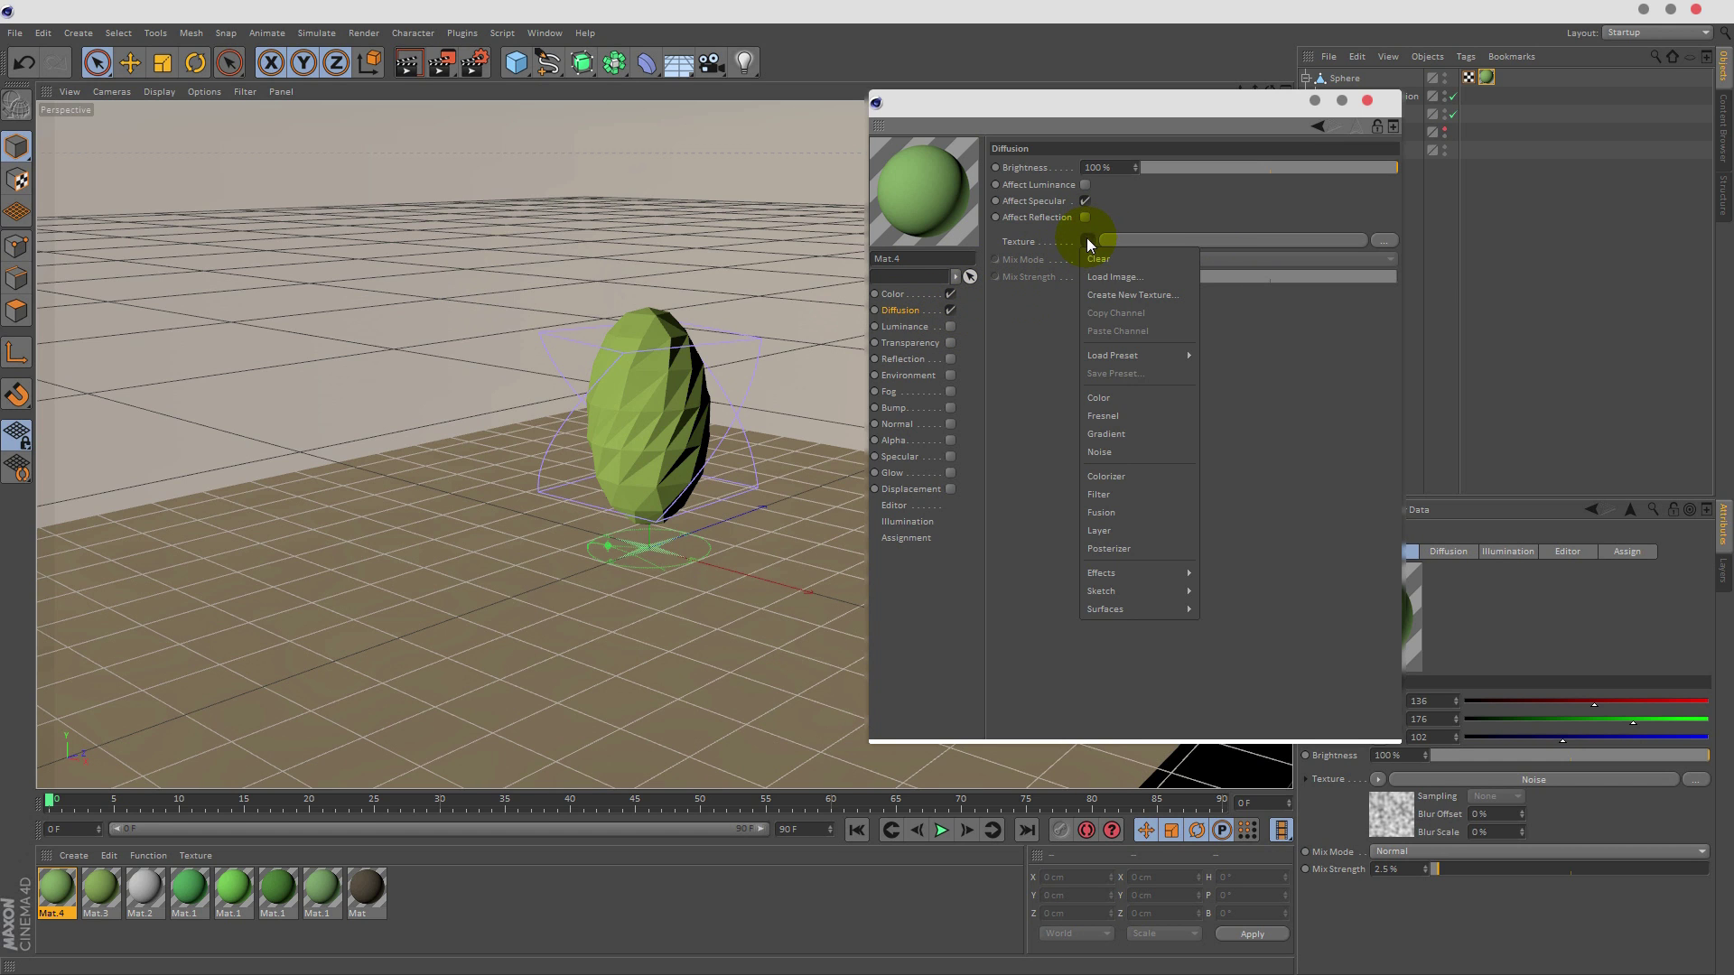
{"action": "left_click", "coordinate": [1124, 415]}
{"action": "left_click", "coordinate": [1098, 330]}
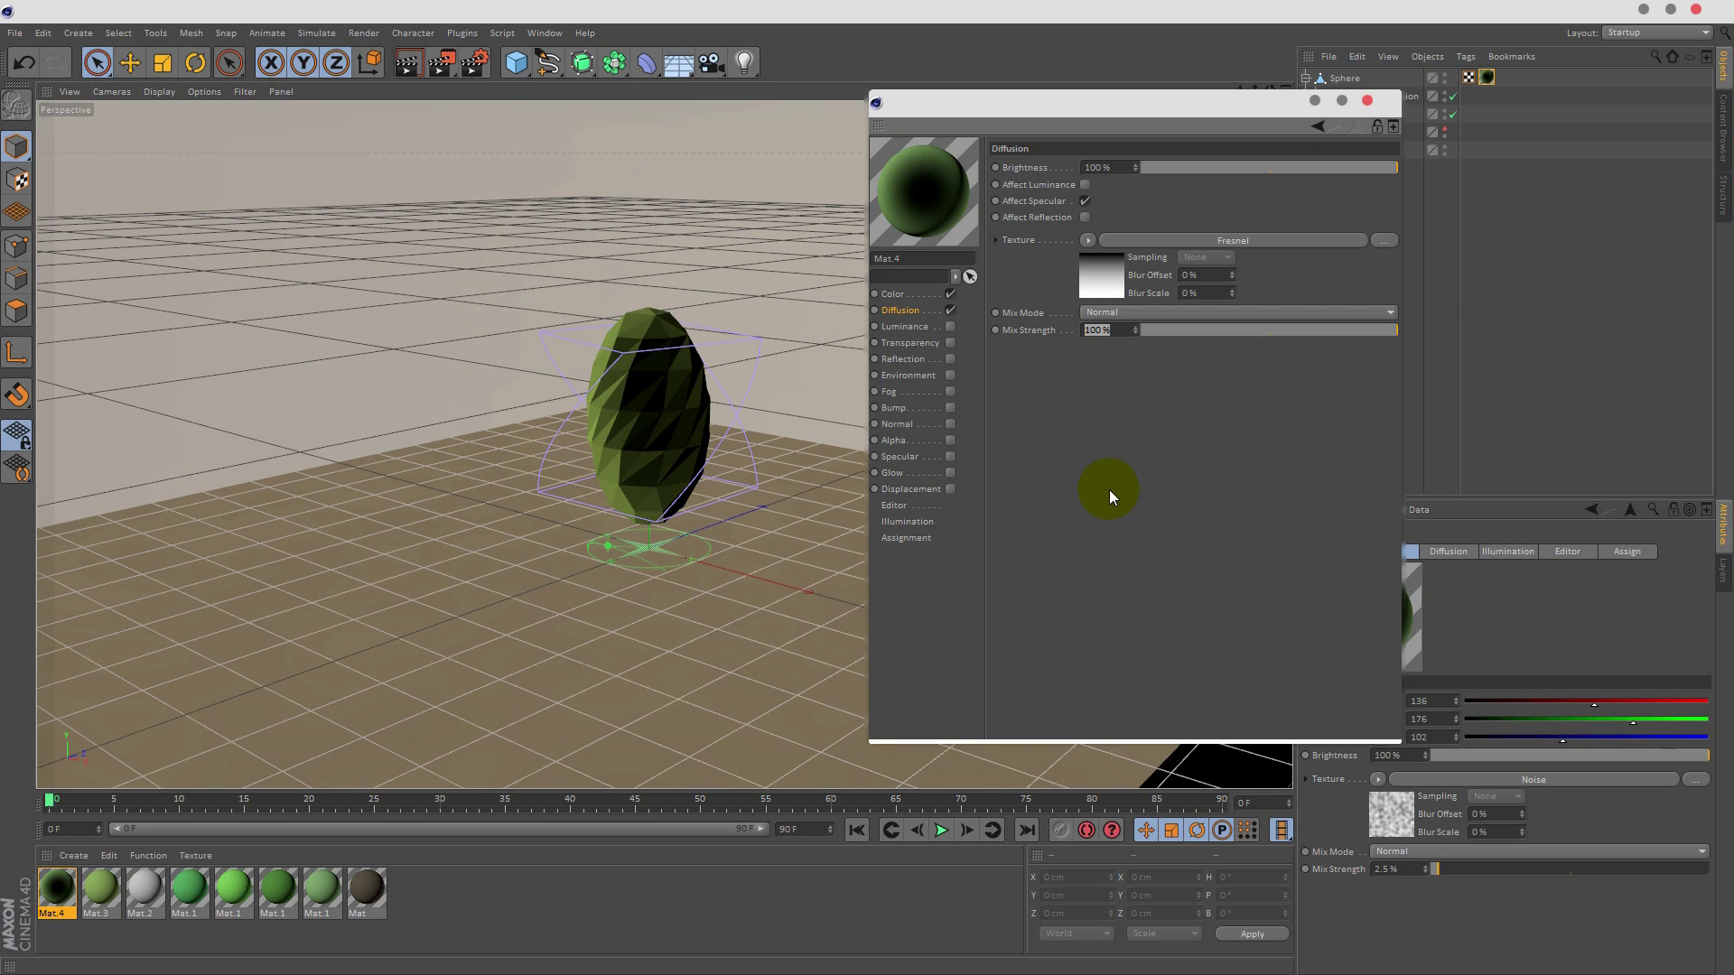
{"action": "type", "text": "20"}
{"action": "key", "text": "Return"}
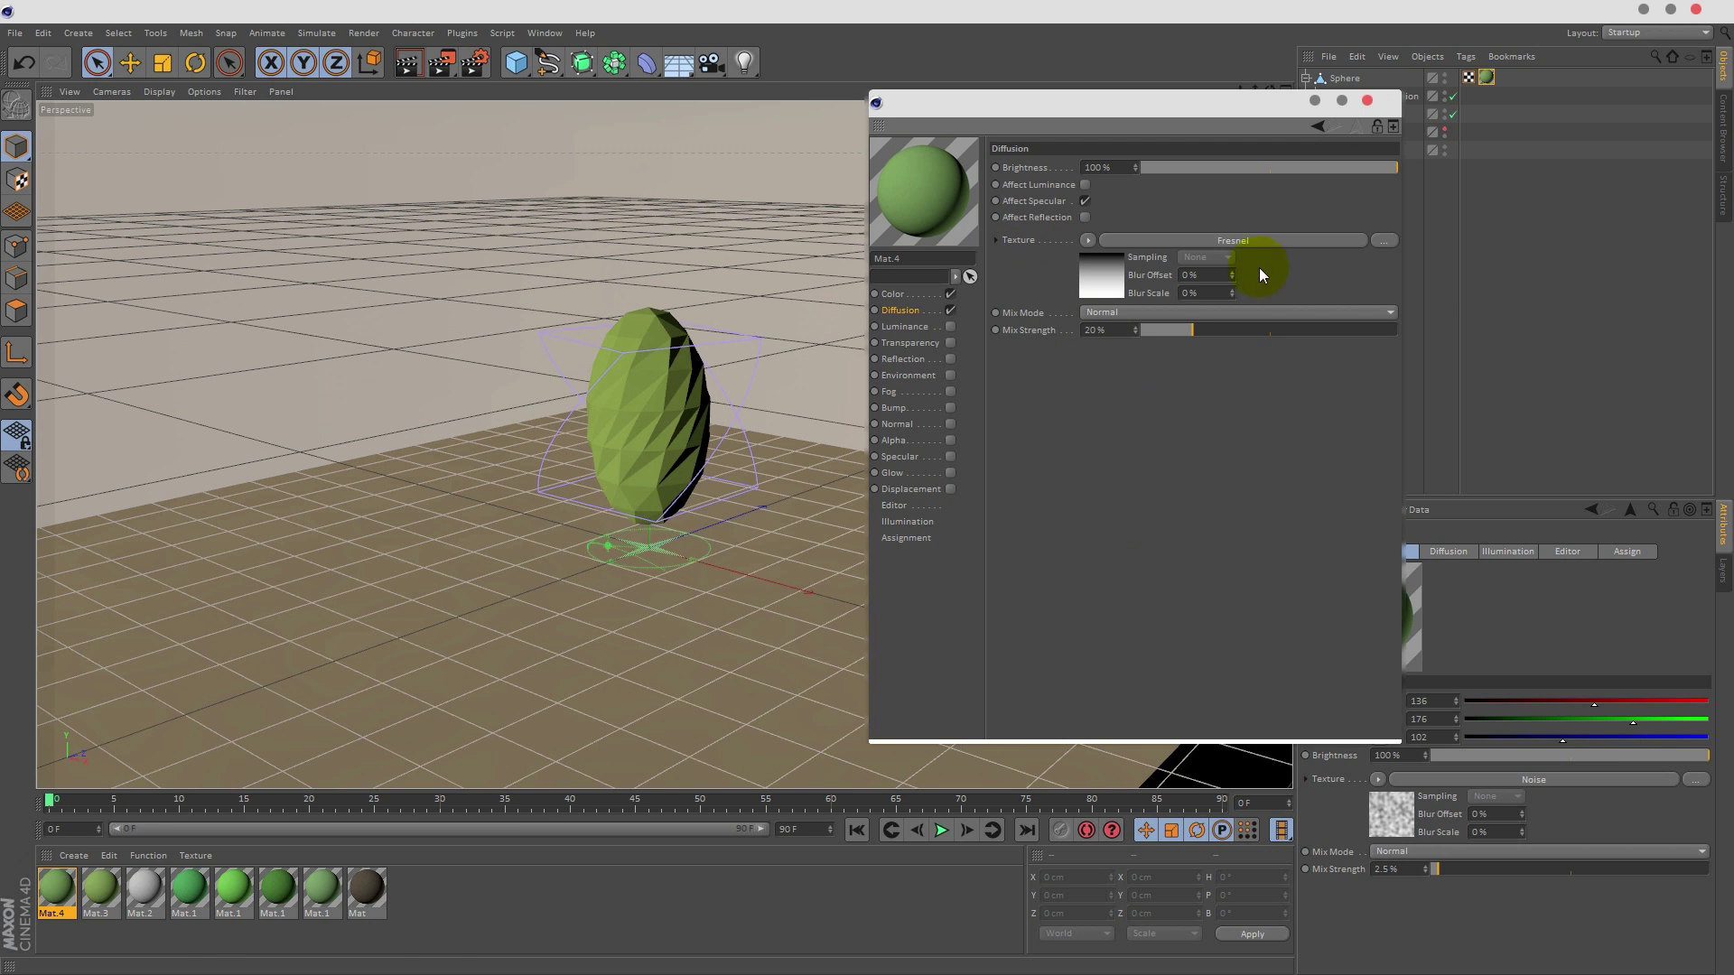
{"action": "left_click", "coordinate": [1368, 99]}
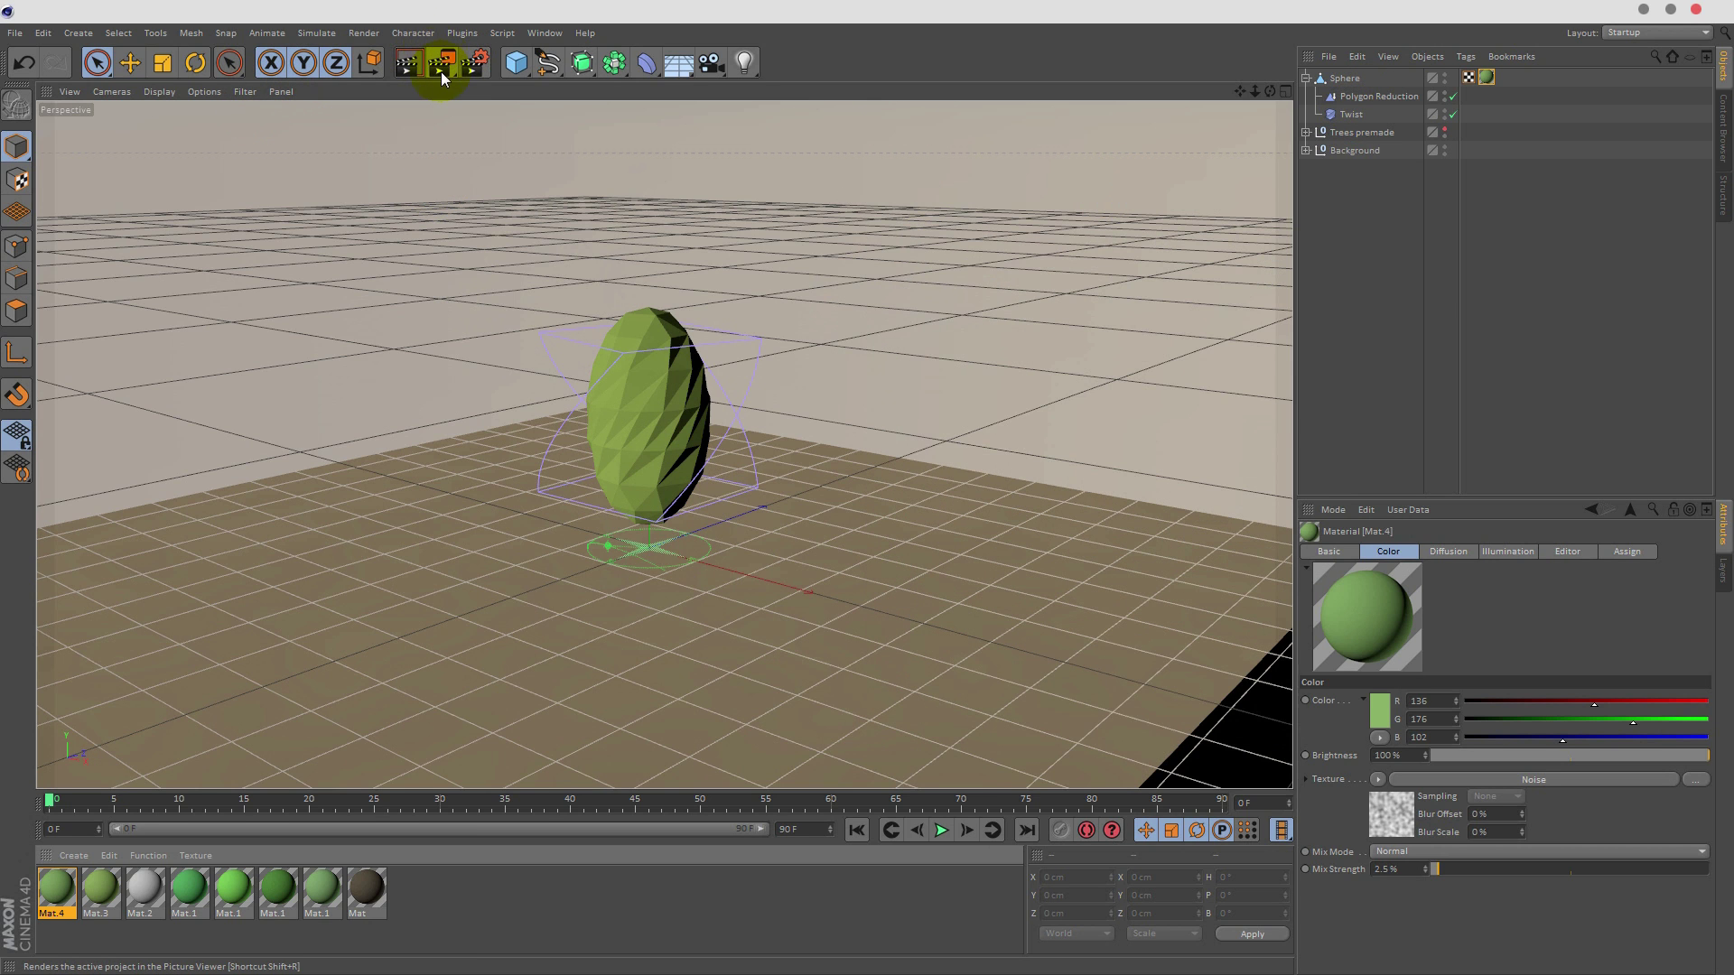
- Start a region render around the foliage and hide the Trees premade group in the renderer
{"action": "left_click_drag", "start_coordinate": [440, 72], "coordinate": [506, 90]}
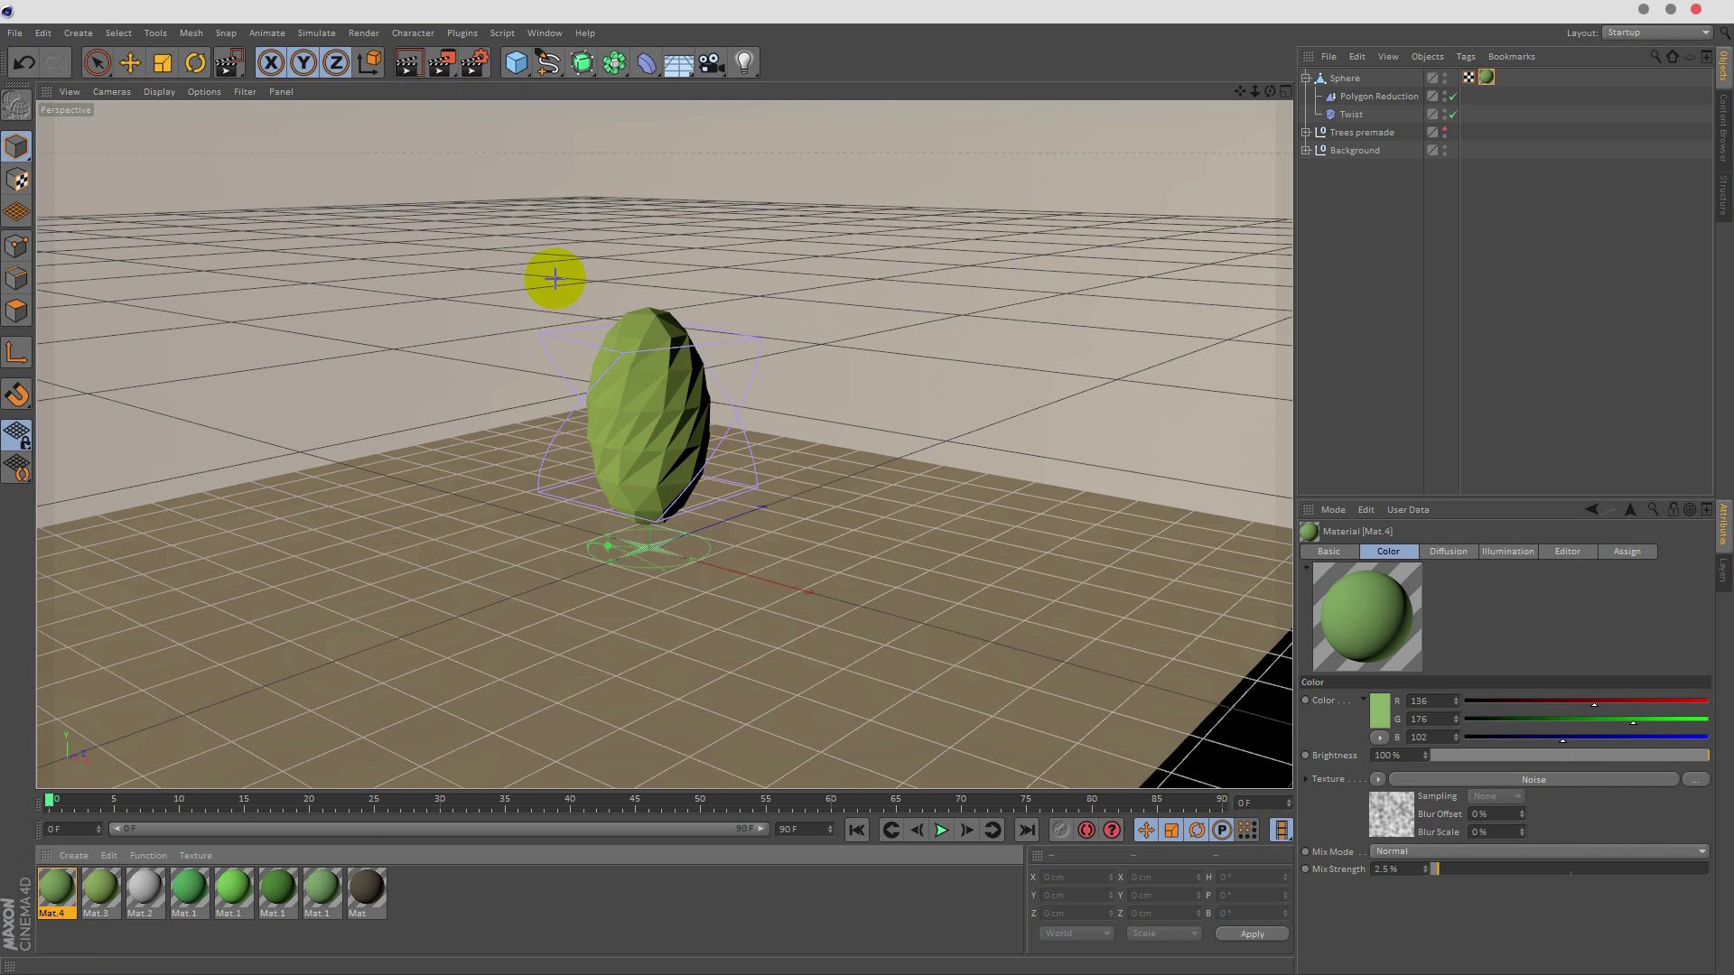
{"action": "left_click_drag", "start_coordinate": [554, 279], "coordinate": [736, 556]}
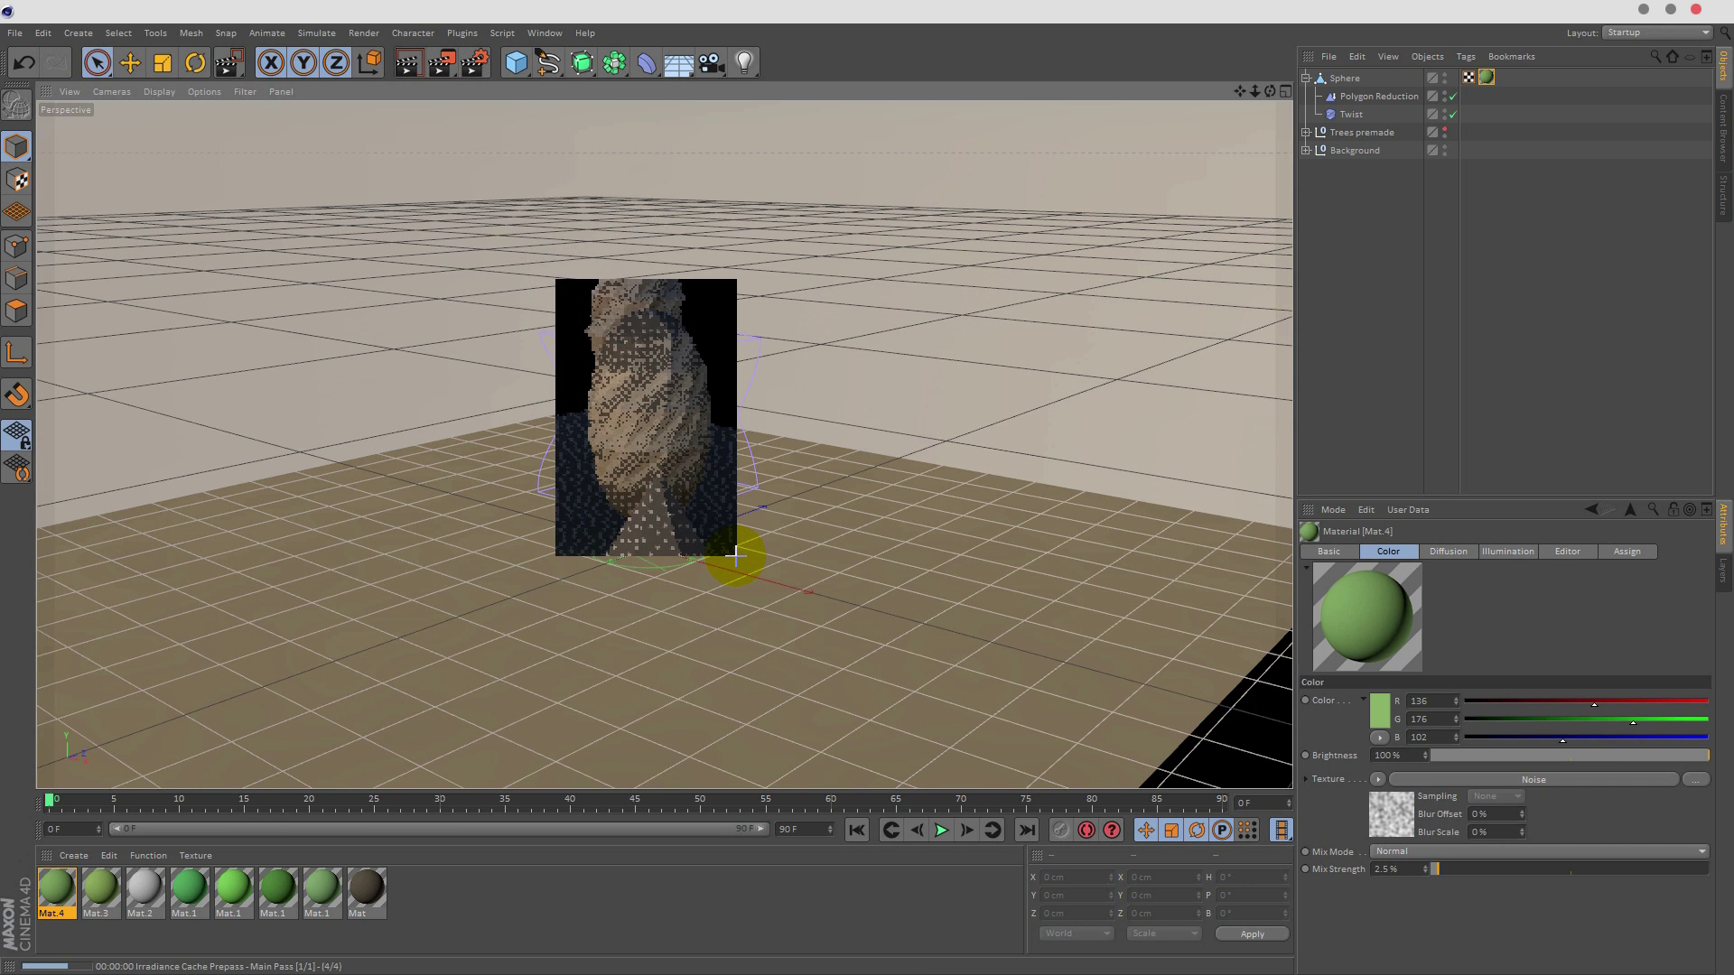
{"action": "left_click", "coordinate": [1390, 246]}
{"action": "left_click", "coordinate": [1443, 136]}
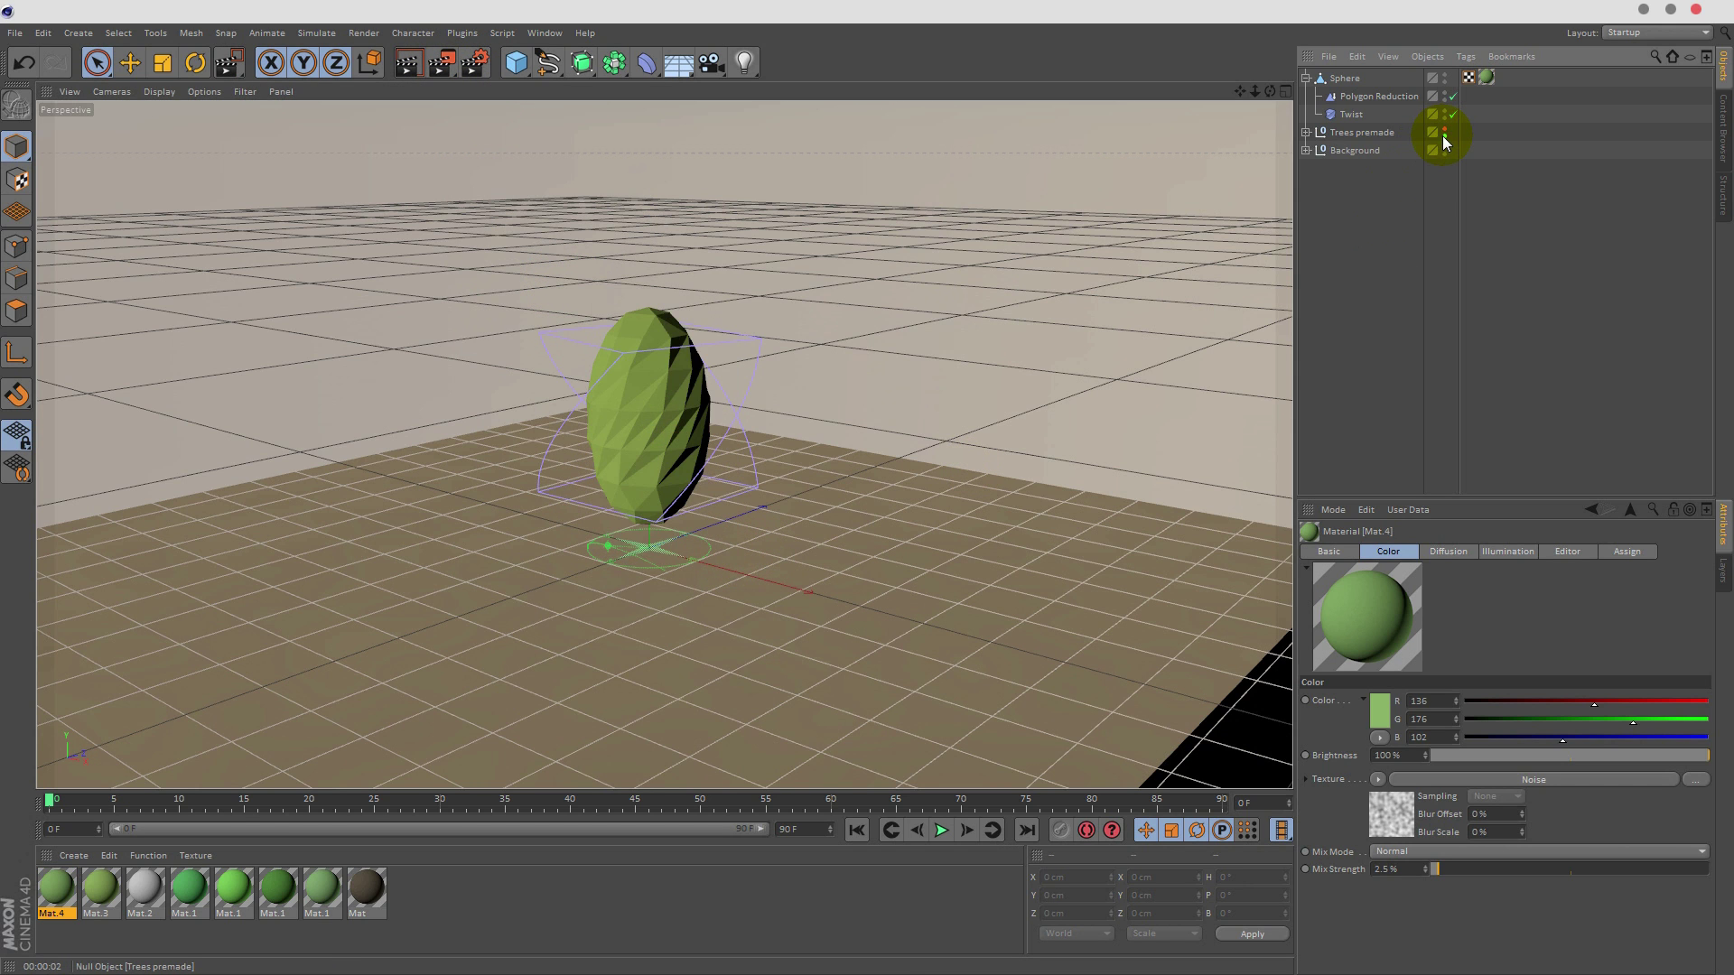
- Render the region around the twisted foliage to check the green material
{"action": "left_click_drag", "start_coordinate": [456, 63], "coordinate": [486, 81]}
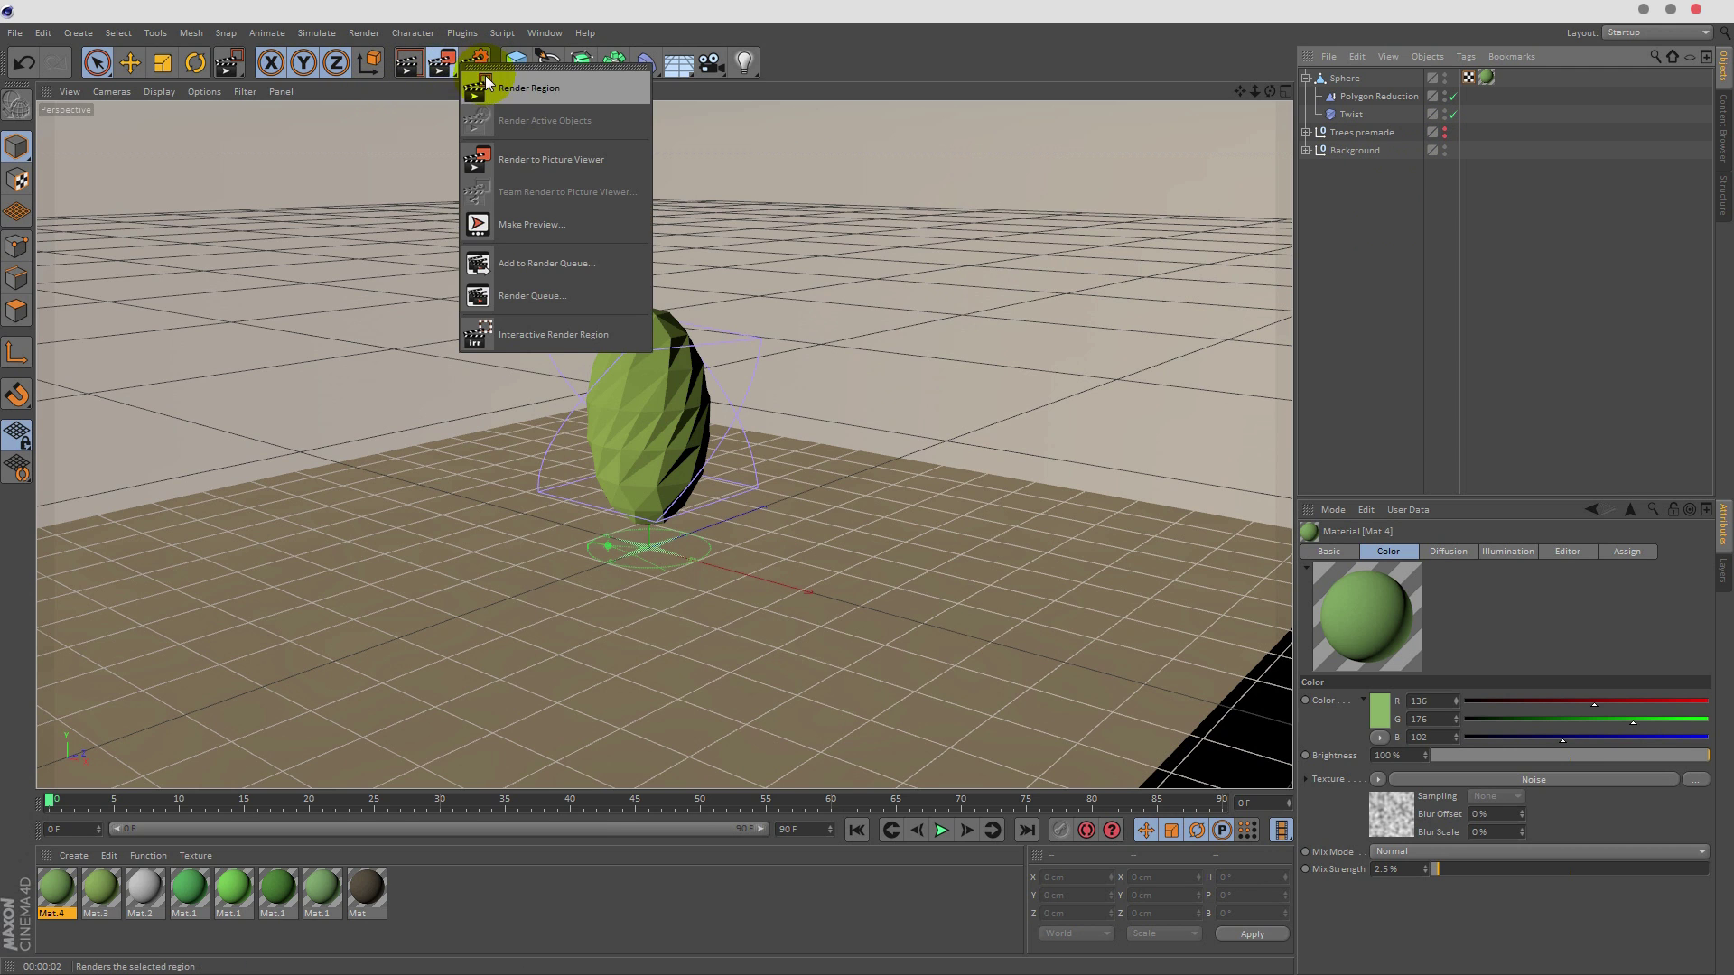
{"action": "left_click_drag", "start_coordinate": [559, 279], "coordinate": [724, 569]}
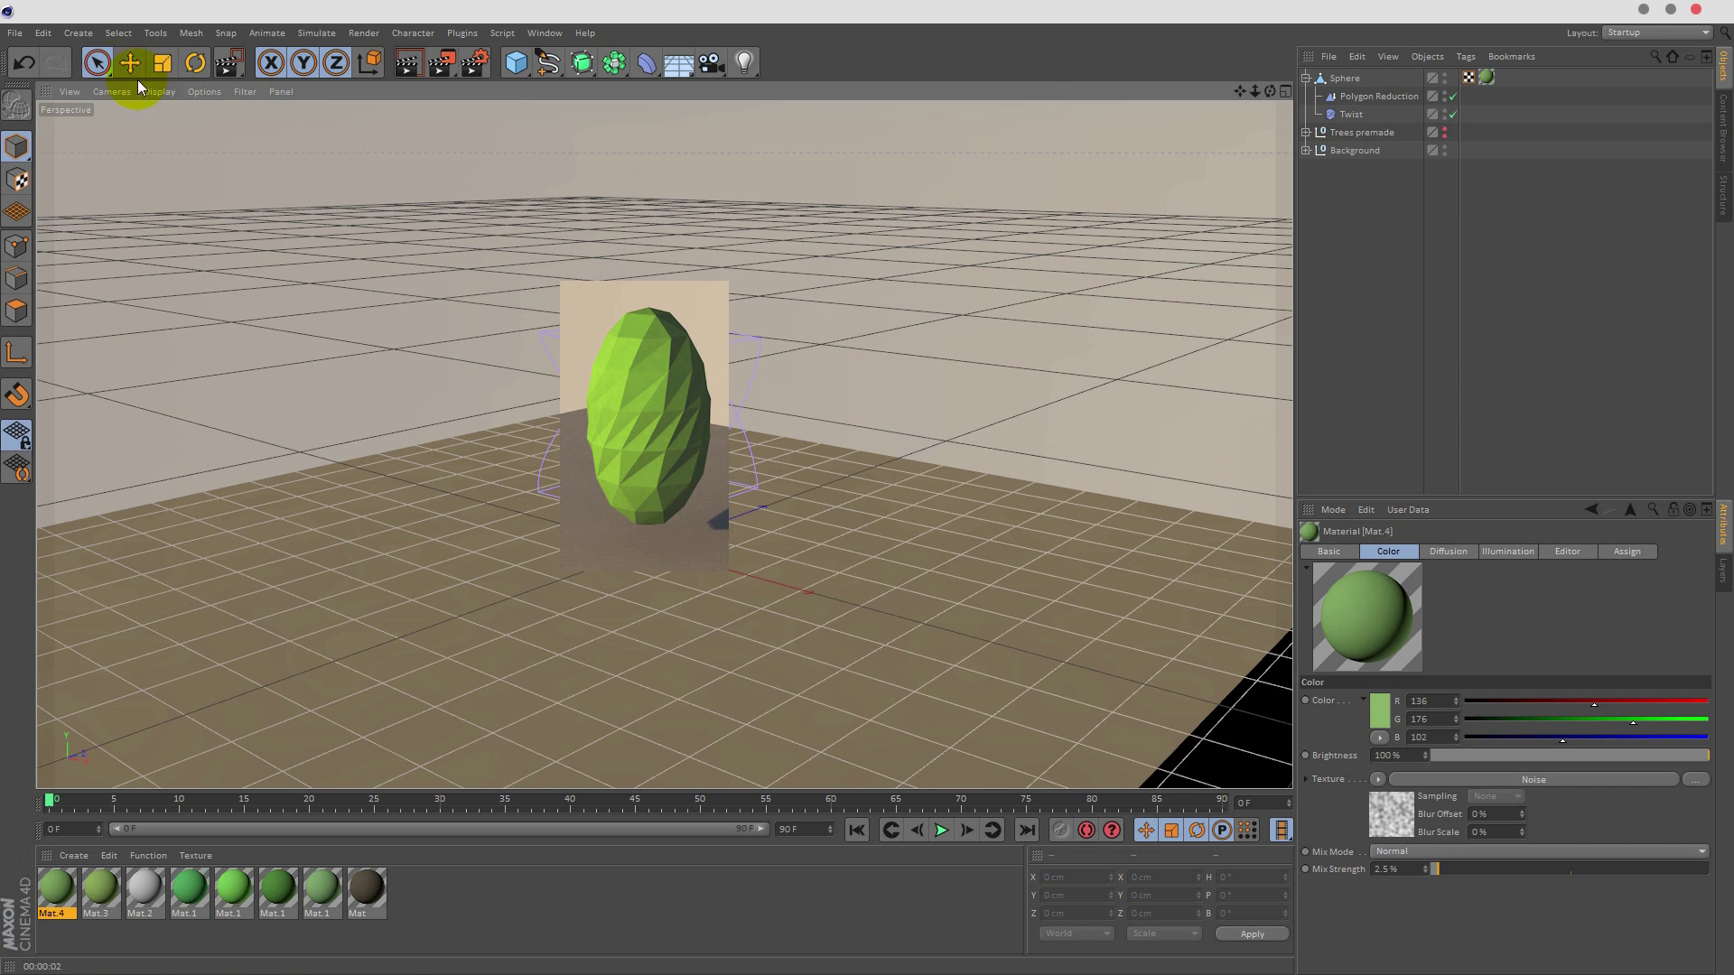
{"action": "left_click", "coordinate": [96, 63]}
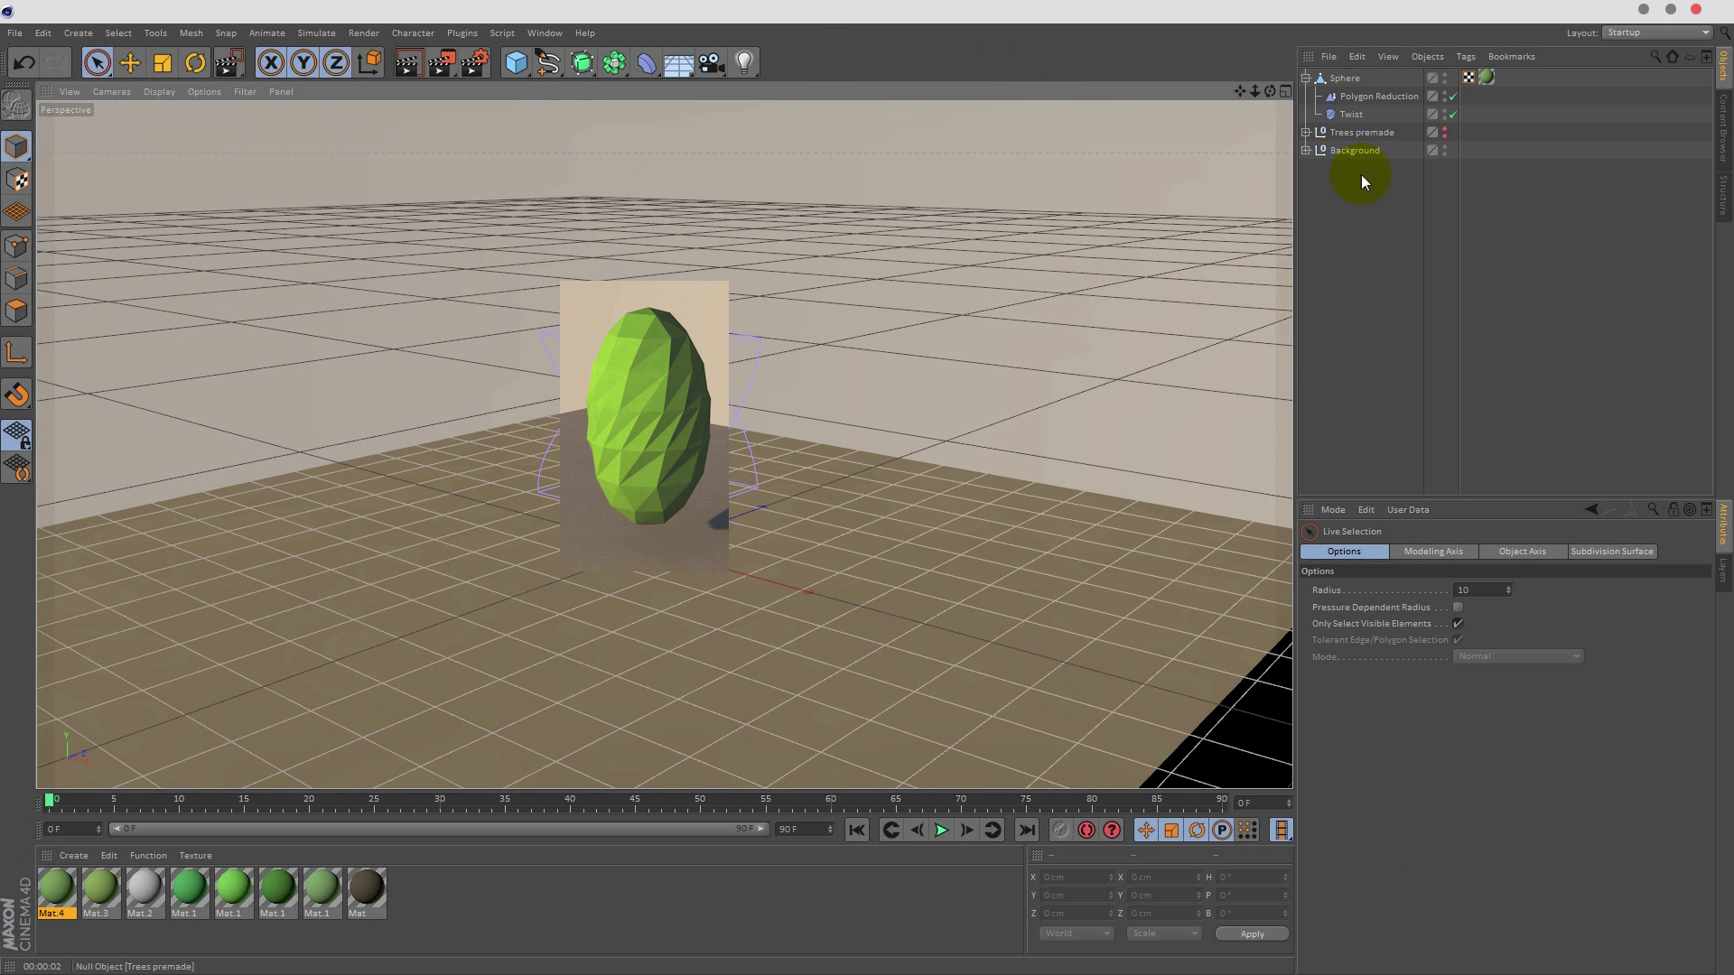
- Add a cylinder trunk, about 25 cm in radius and 101 cm high, and raise it to about 31 cm in Y
{"action": "left_click", "coordinate": [1306, 78]}
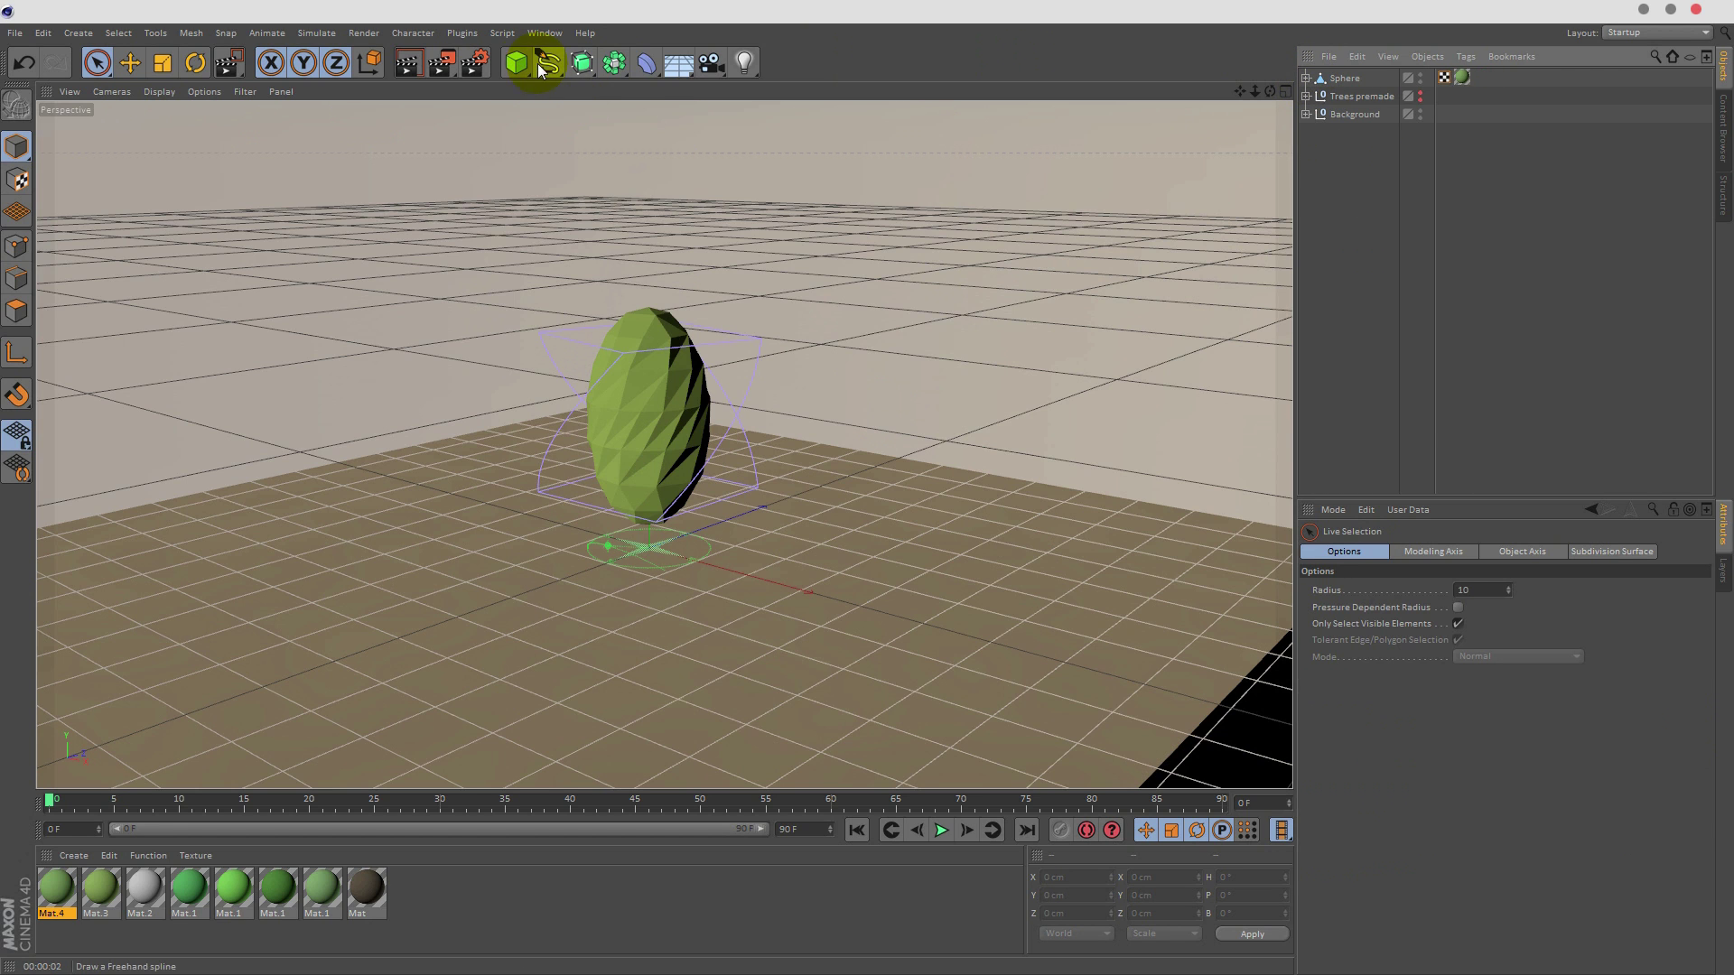
{"action": "left_click_drag", "start_coordinate": [519, 65], "coordinate": [822, 94]}
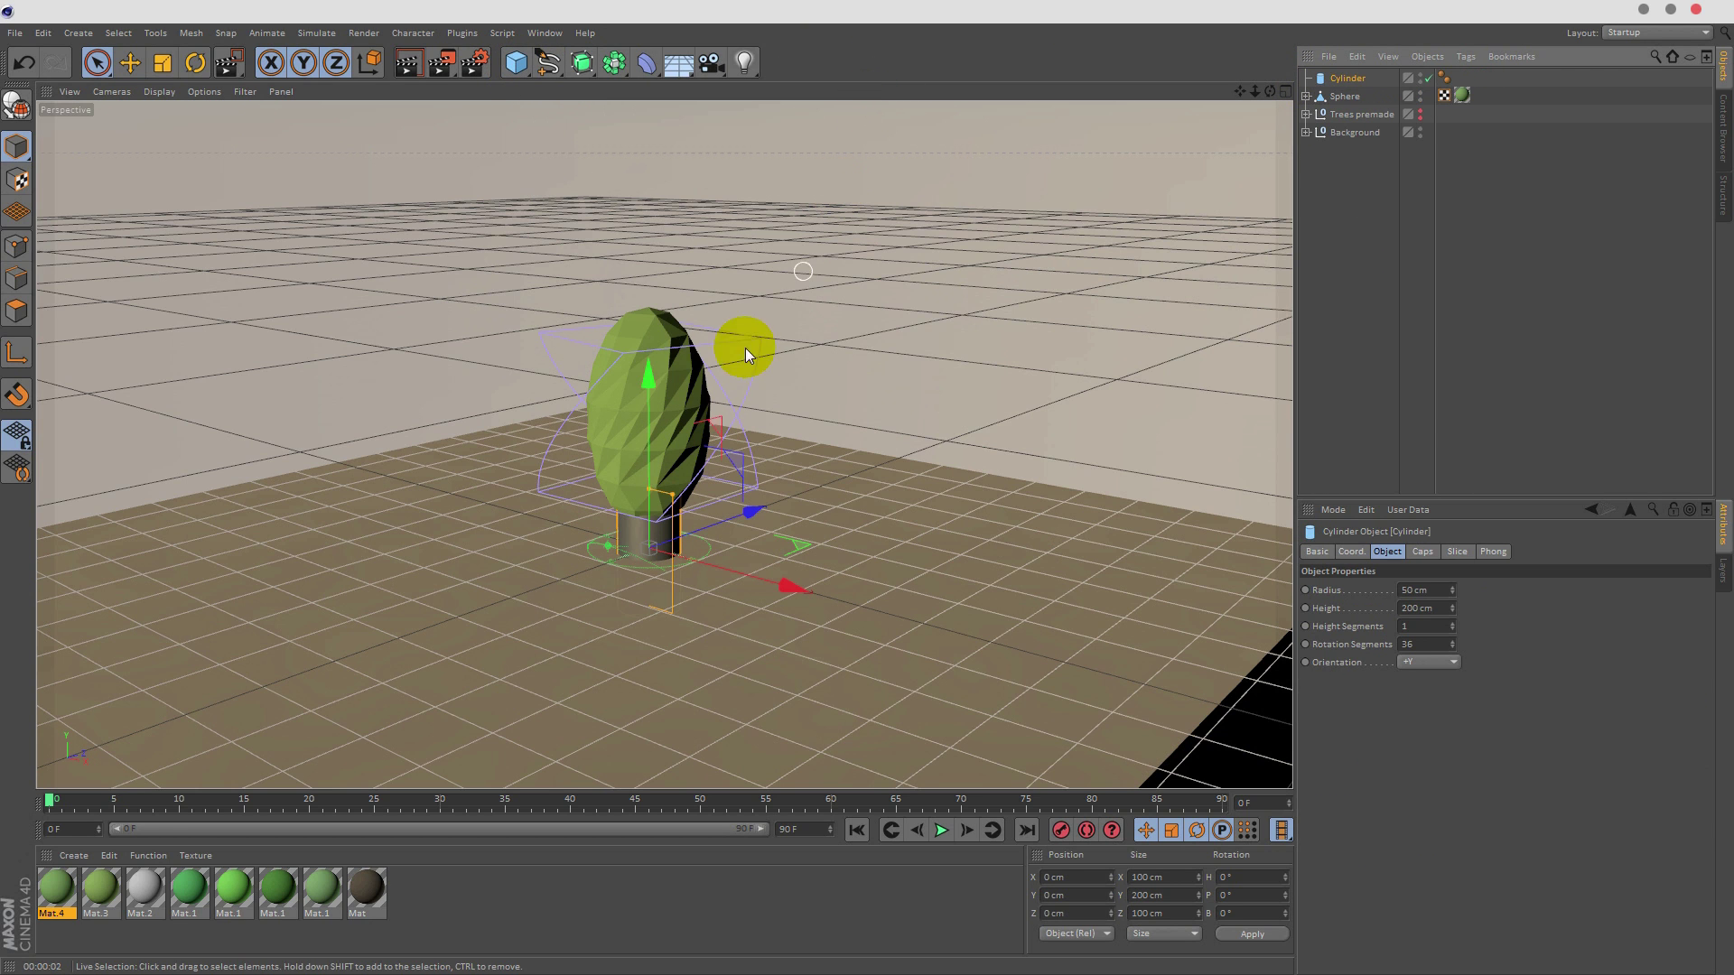
{"action": "mouse_move", "coordinate": [672, 494]}
{"action": "left_mouse_down"}
{"action": "mouse_move", "coordinate": [651, 492]}
{"action": "mouse_move", "coordinate": [652, 518]}
{"action": "left_mouse_up"}
{"action": "left_click_drag", "start_coordinate": [648, 383], "coordinate": [649, 362]}
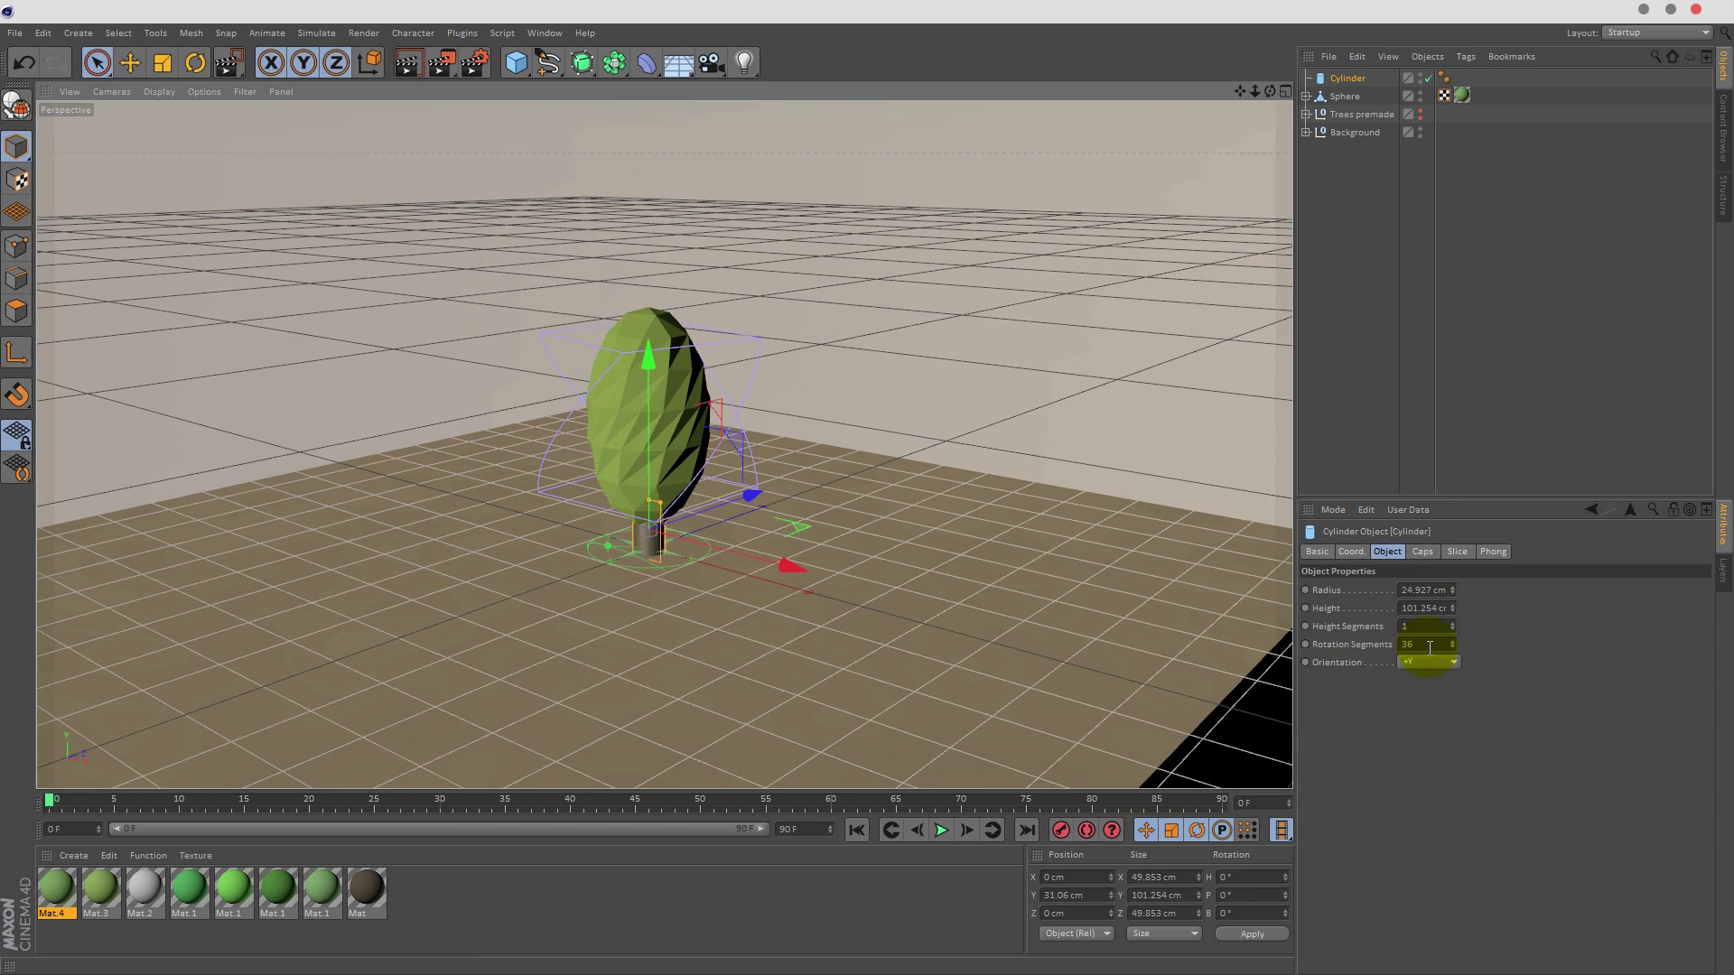
- Delete the cylinder's Phong tag and set its Rotation Segments to 12
{"action": "left_click", "coordinate": [1445, 81]}
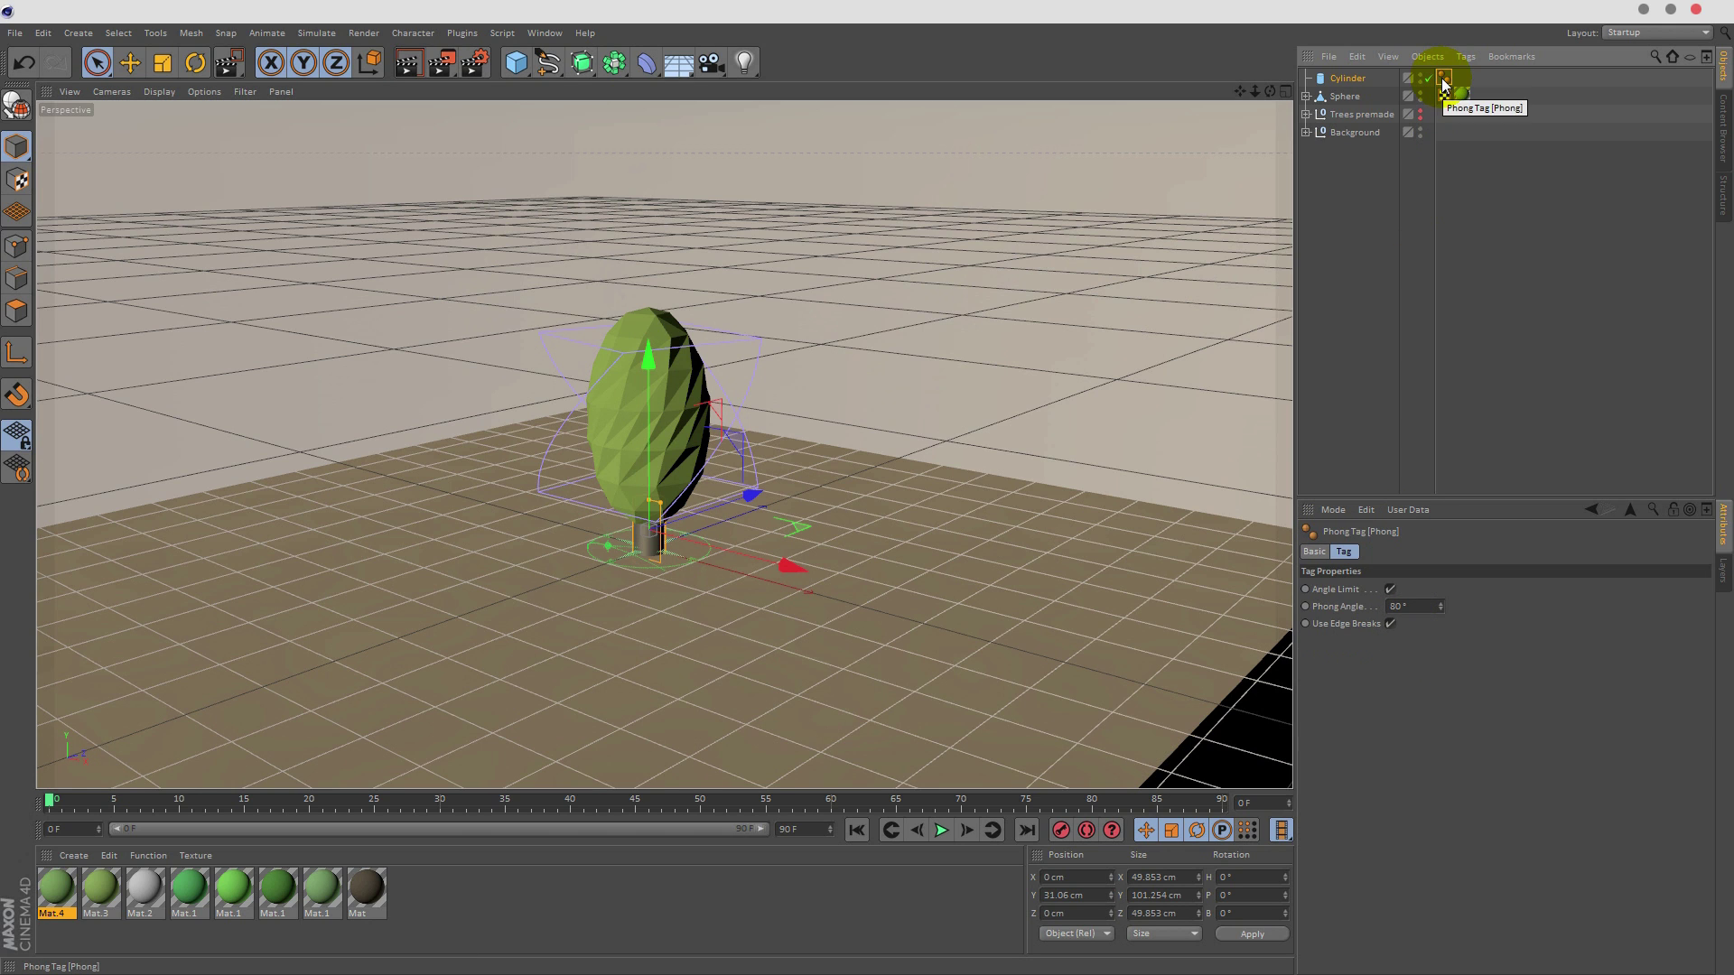
{"action": "key", "text": "Delete"}
{"action": "left_click", "coordinate": [1342, 80]}
{"action": "left_click", "coordinate": [1413, 644]}
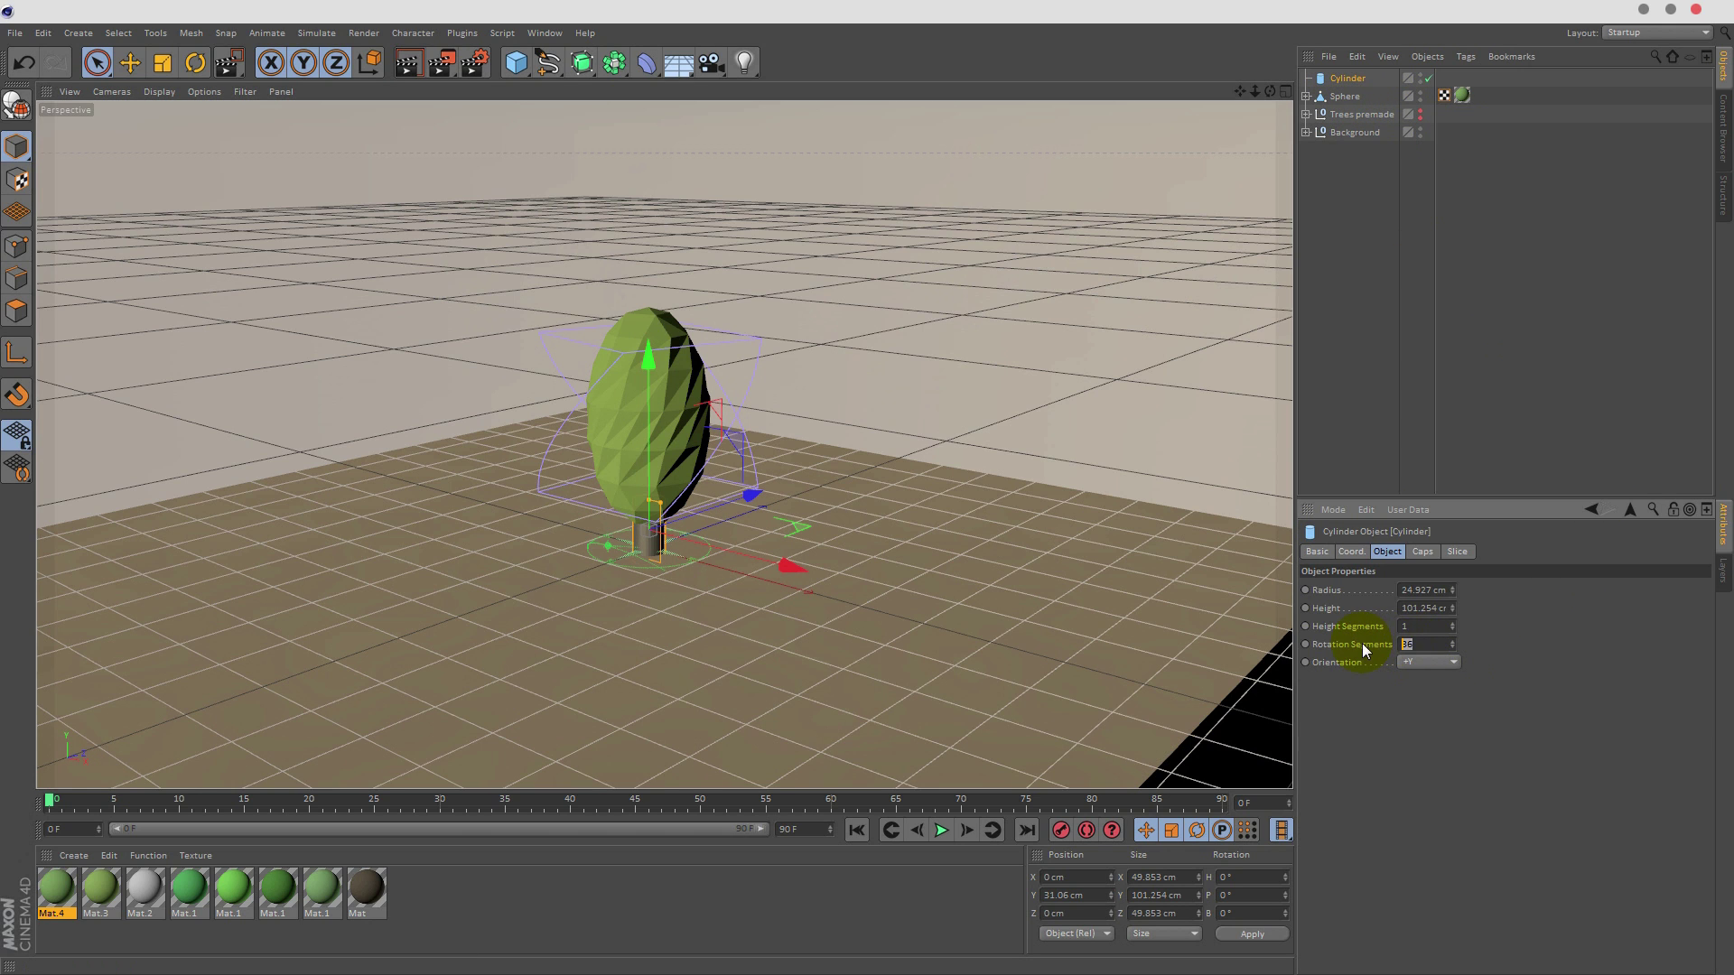
{"action": "type", "text": "18"}
{"action": "left_click_drag", "start_coordinate": [1418, 644], "coordinate": [1356, 641]}
{"action": "type", "text": "12"}
{"action": "key", "text": "Return"}
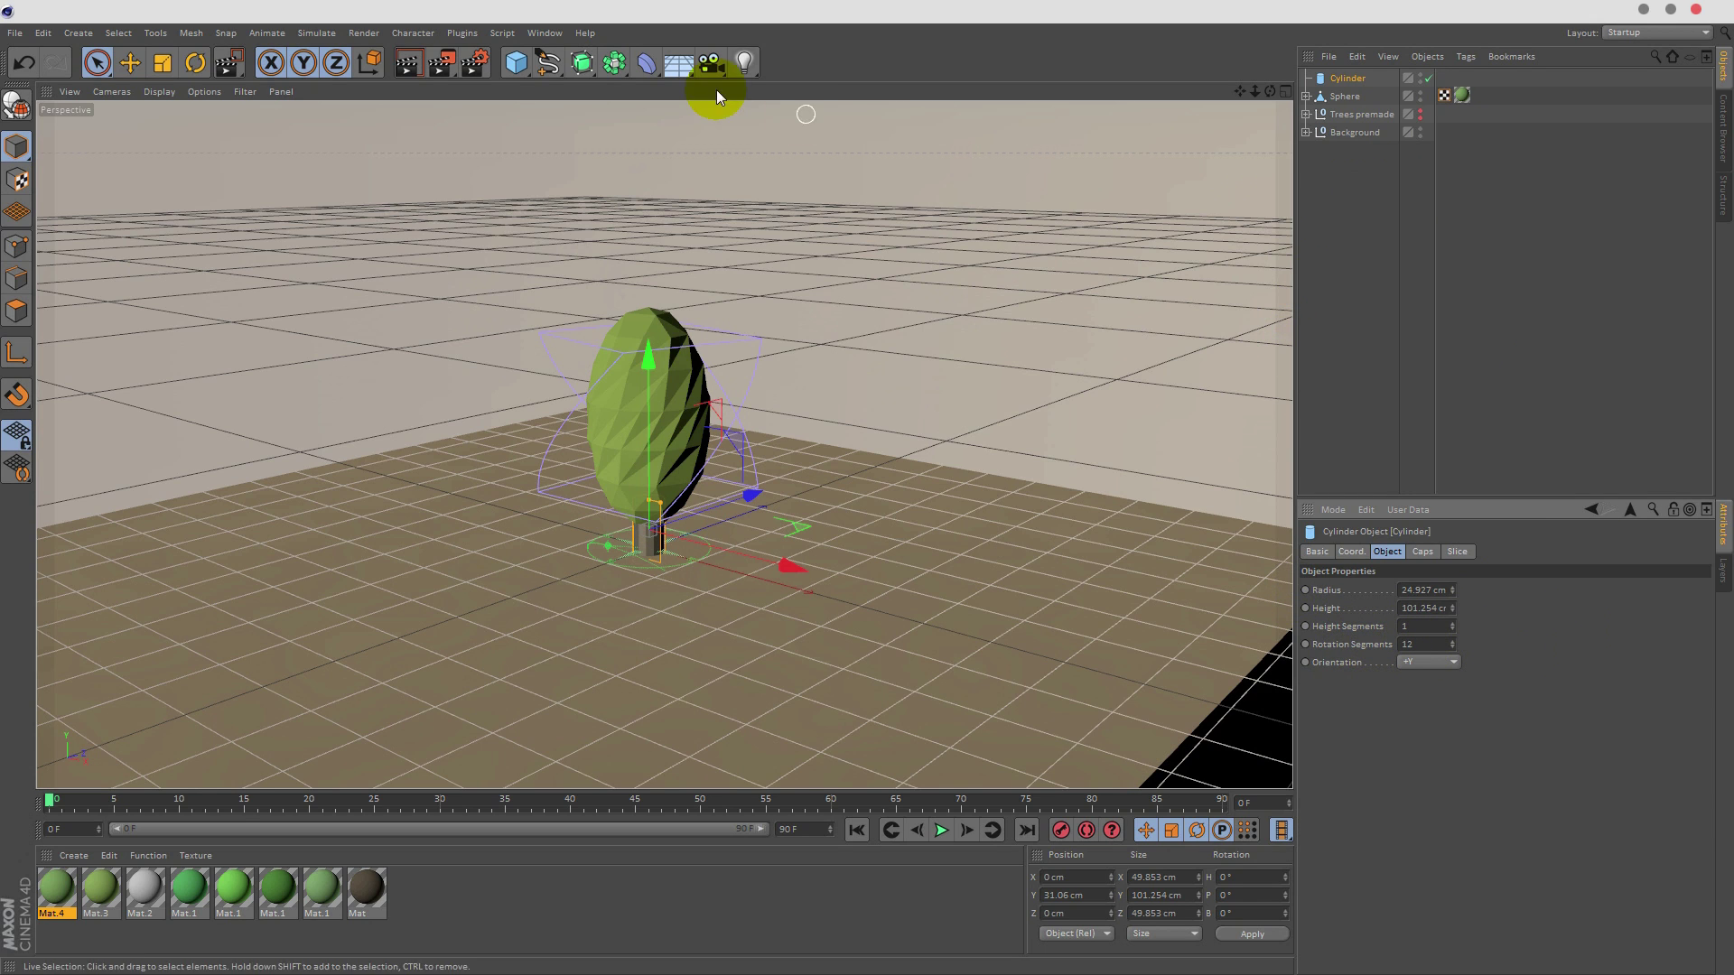
- Add a Twist deformer as a child of the cylinder and increase its twist angle
{"action": "left_click", "coordinate": [646, 64]}
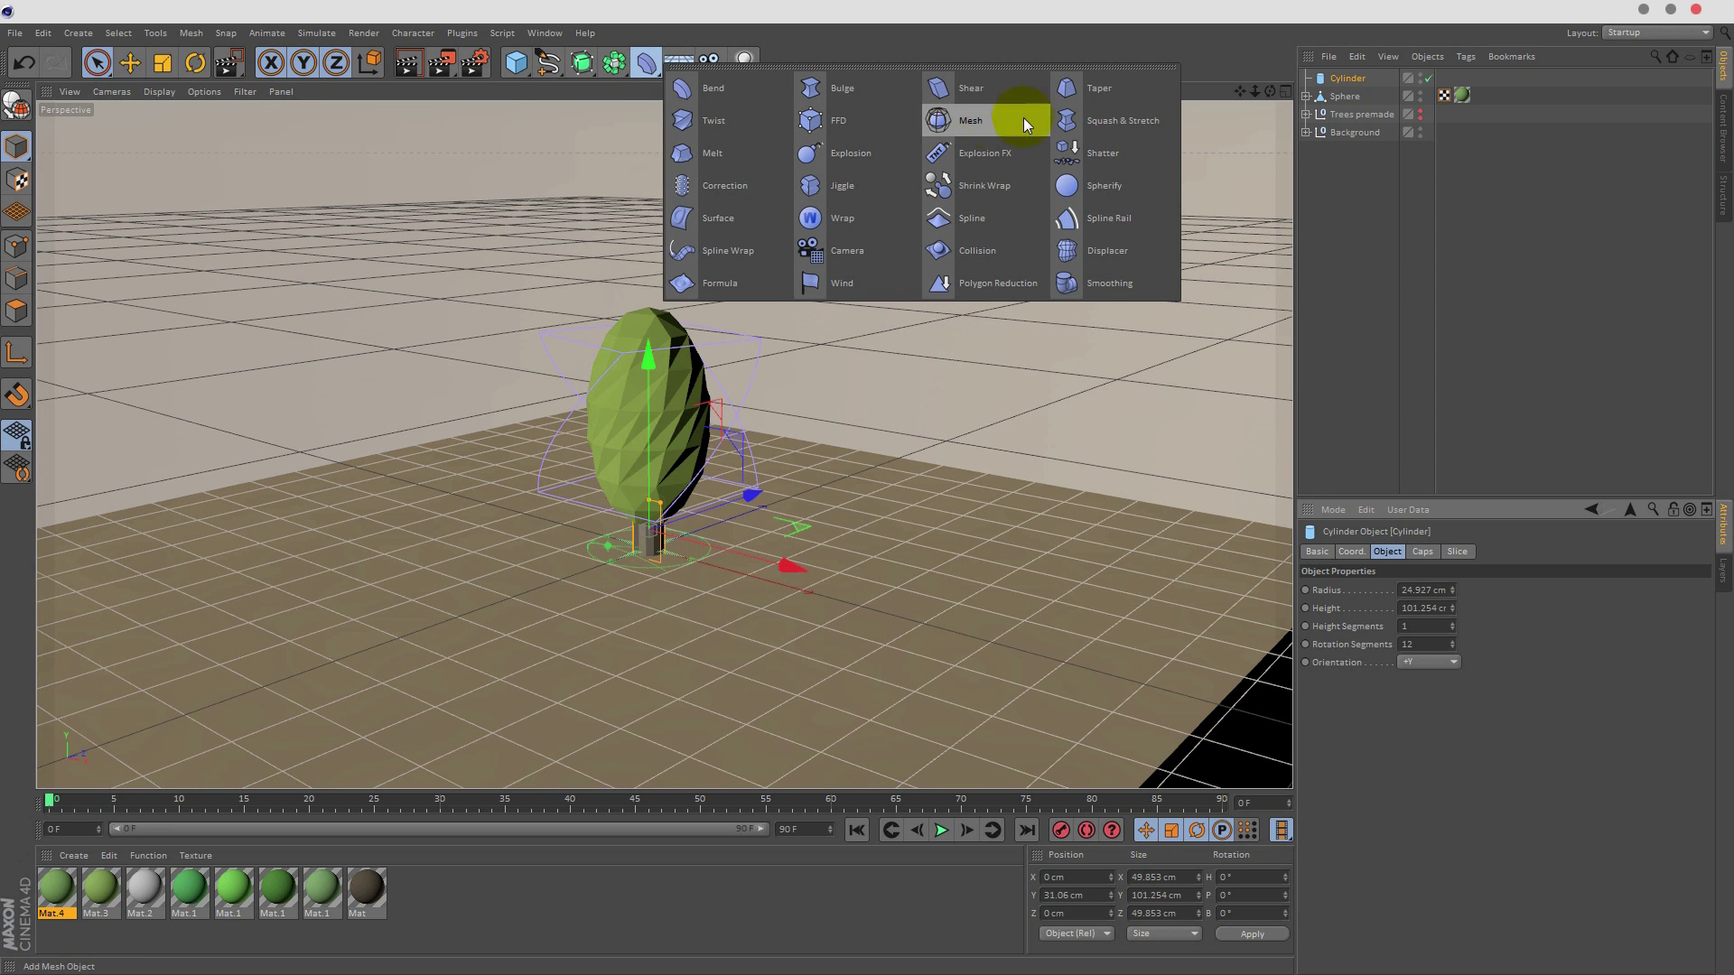
{"action": "left_click", "coordinate": [718, 120]}
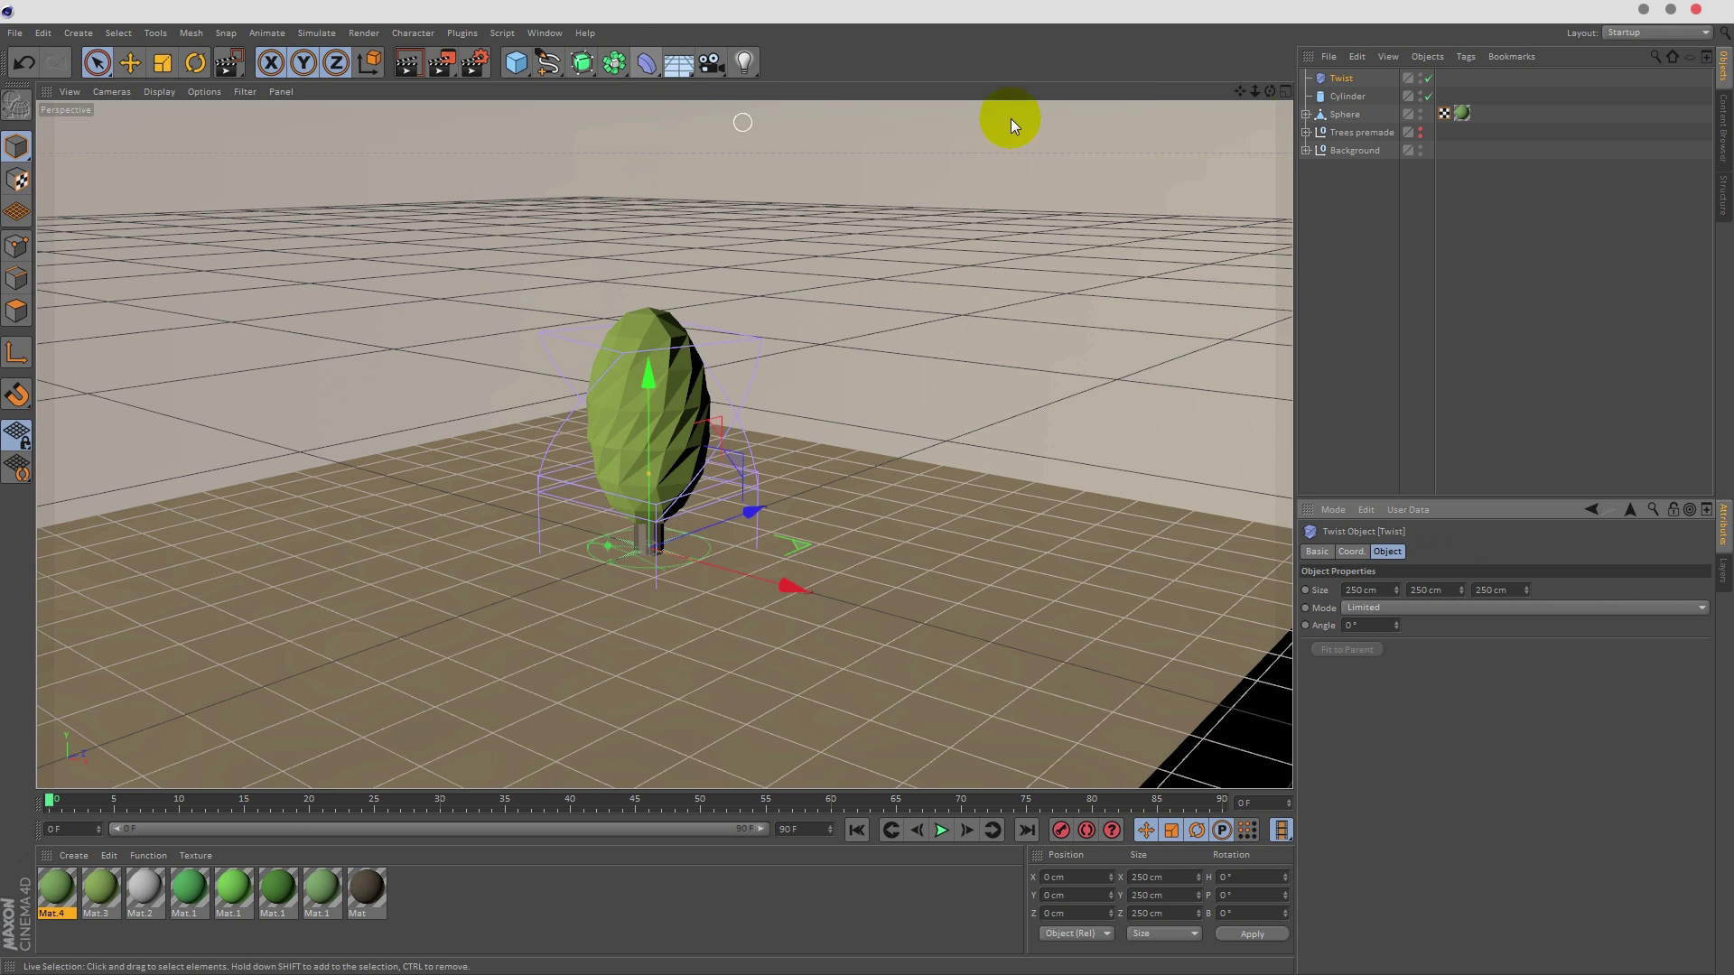
{"action": "left_click_drag", "start_coordinate": [1349, 95], "coordinate": [1351, 95]}
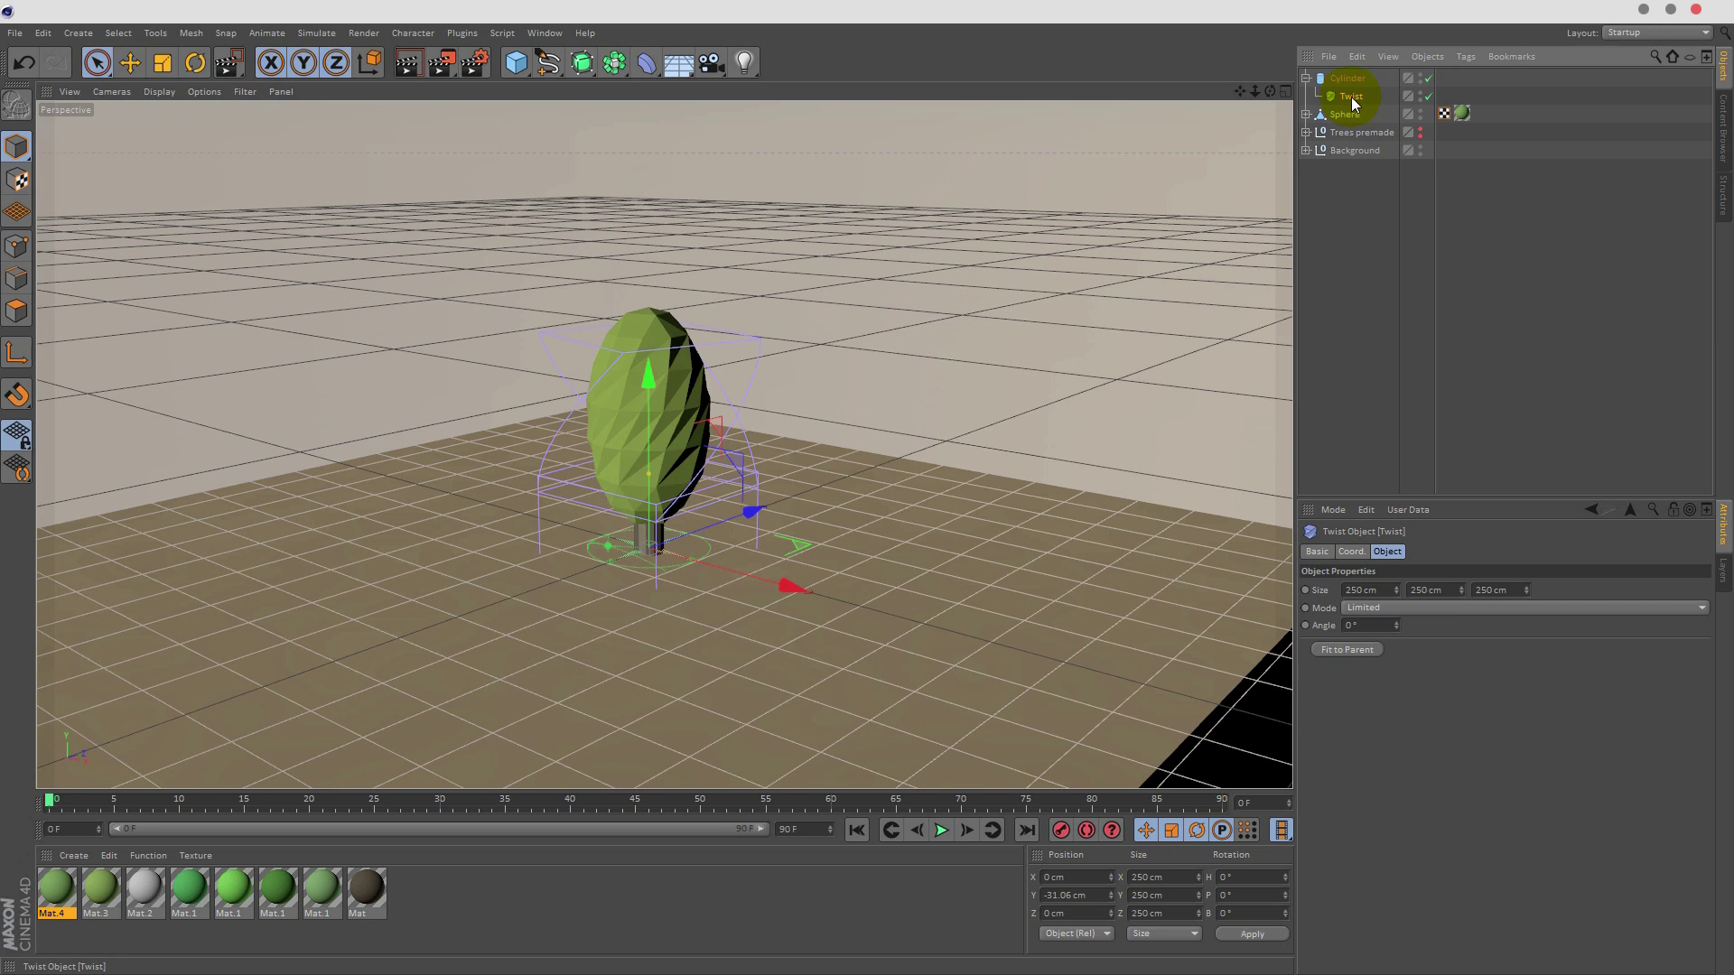
{"action": "left_click_drag", "start_coordinate": [1398, 623], "coordinate": [1384, 549]}
{"action": "left_click", "coordinate": [1376, 204]}
{"action": "left_click", "coordinate": [1305, 79]}
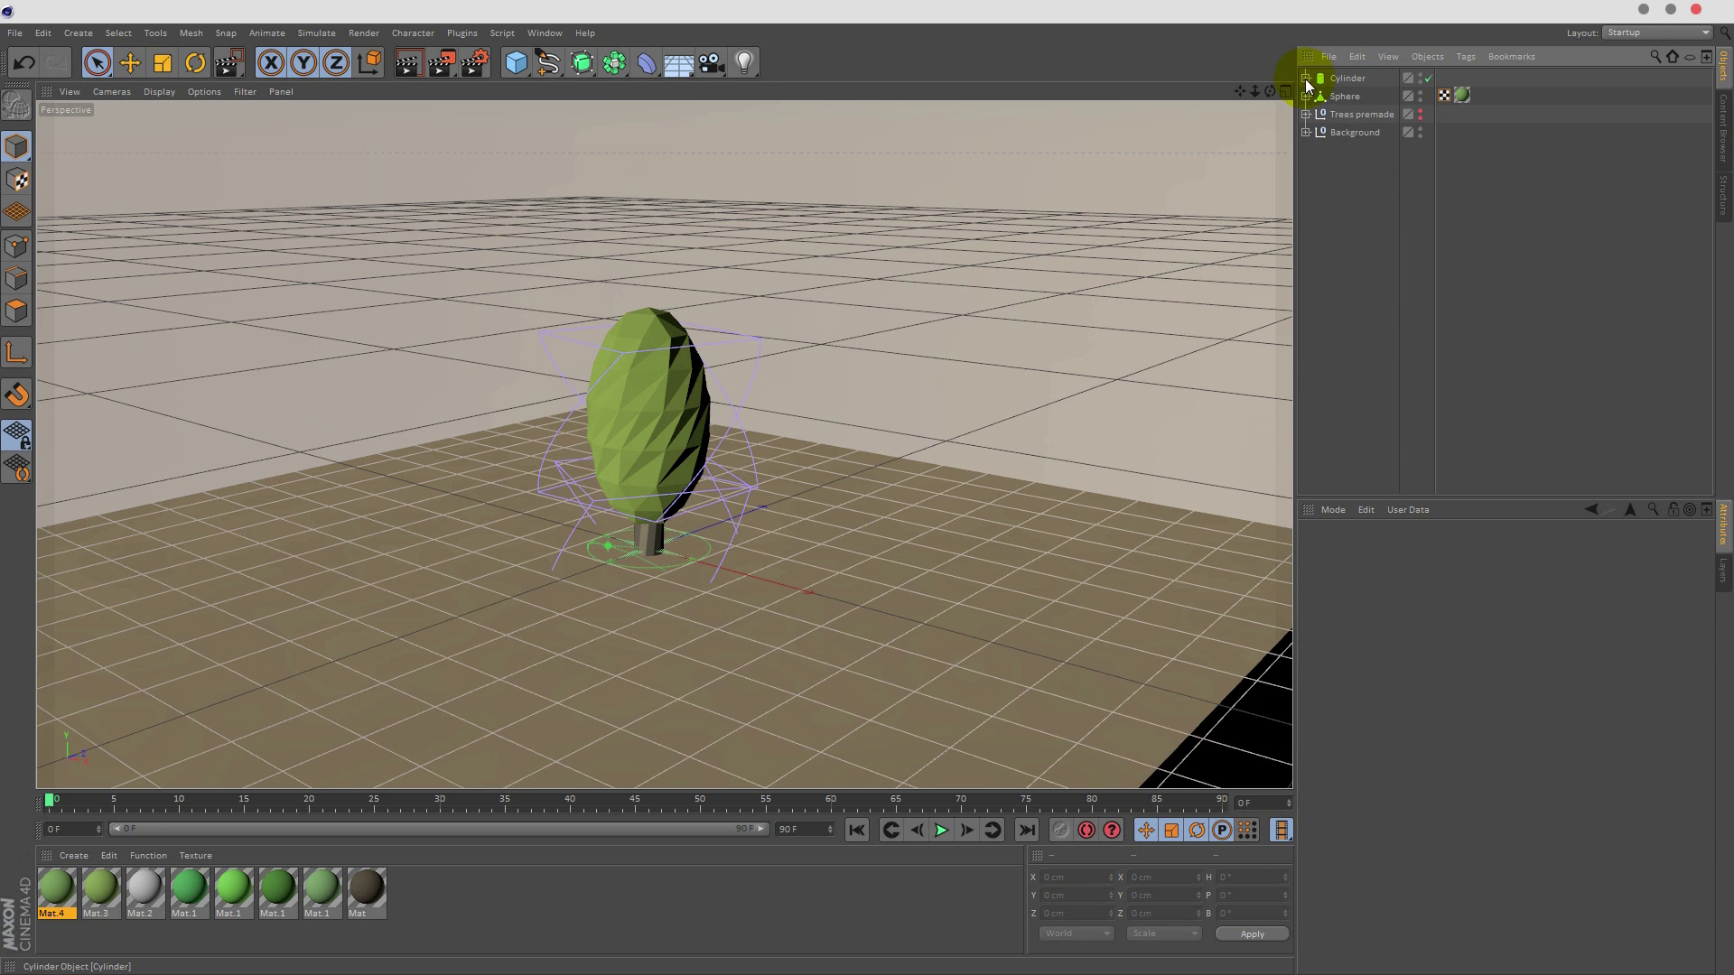
- Rename the cylinder as Stomp and the sphere as Crown
{"action": "double_click", "coordinate": [1345, 78]}
{"action": "type", "text": "St"}
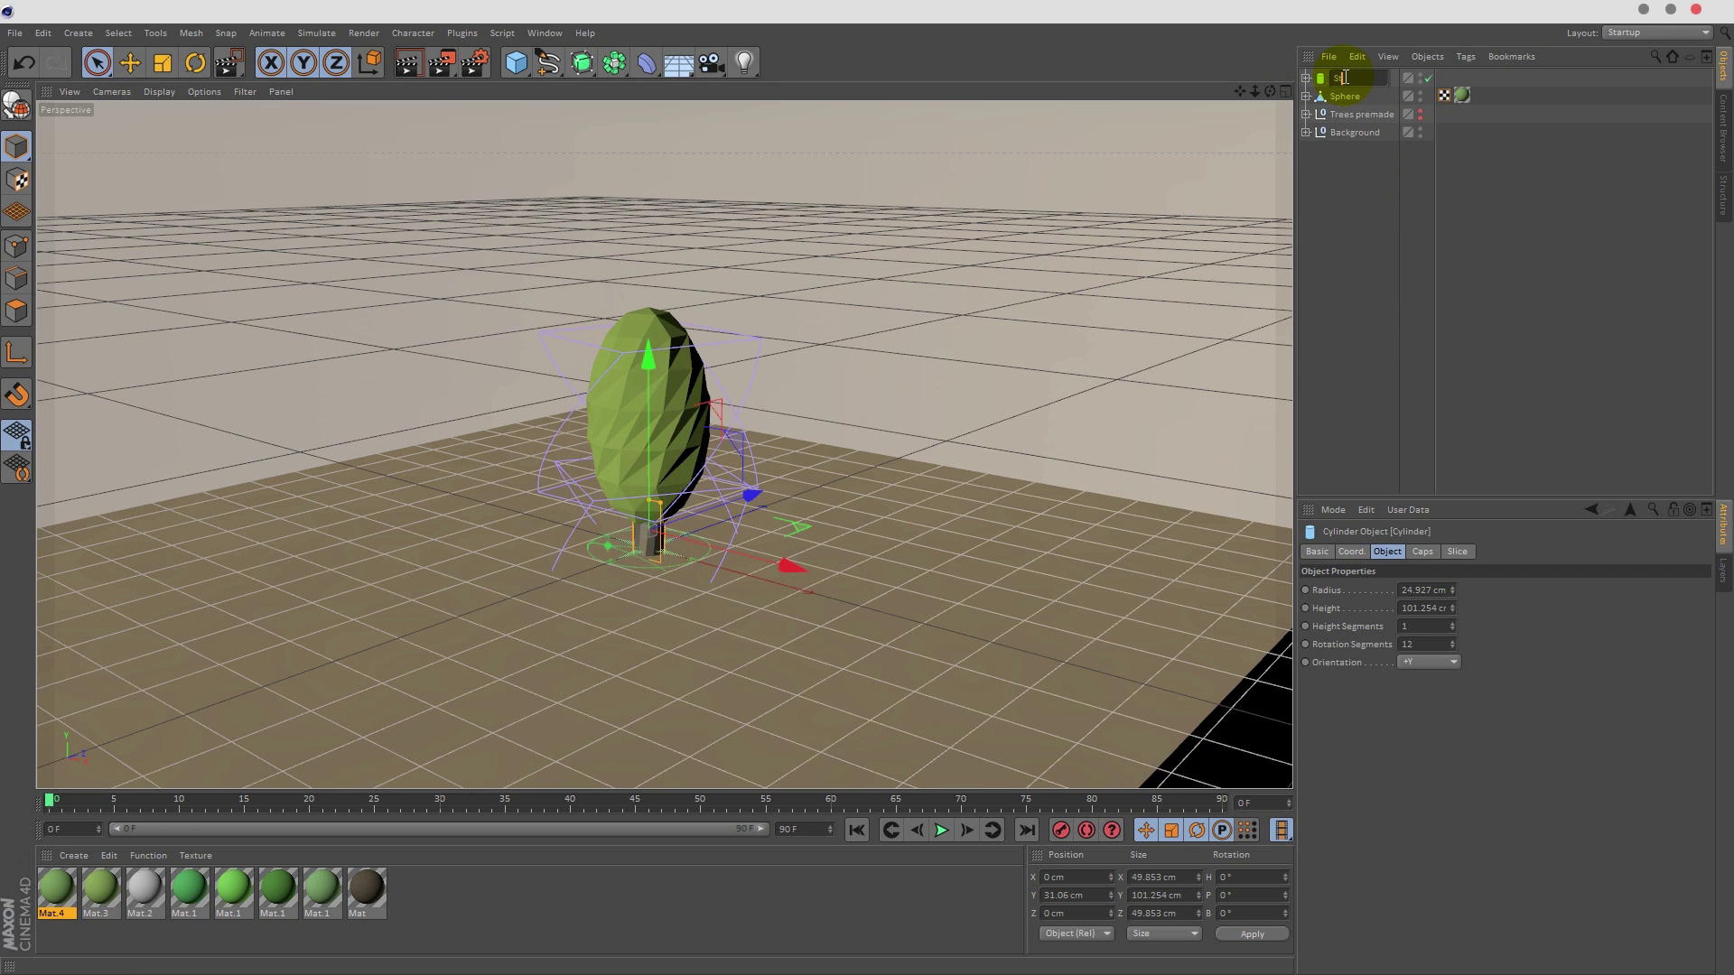
{"action": "type", "text": "omp"}
{"action": "key", "text": "Return"}
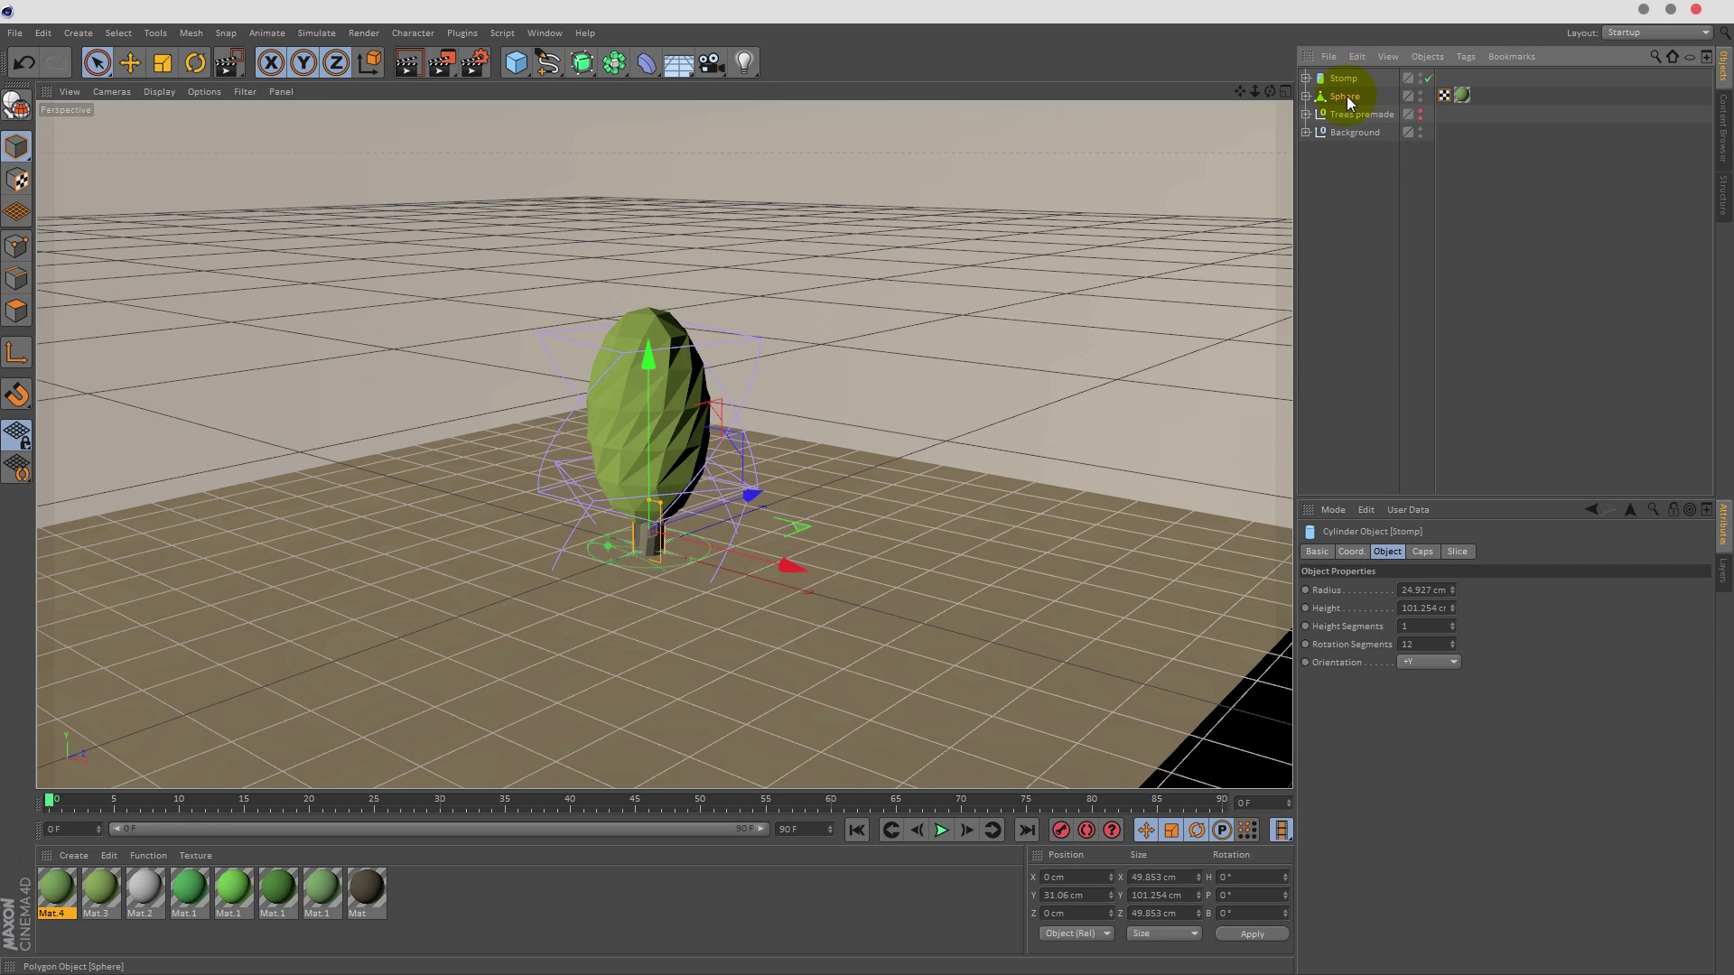
{"action": "double_click", "coordinate": [1345, 95]}
{"action": "type", "text": "T"}
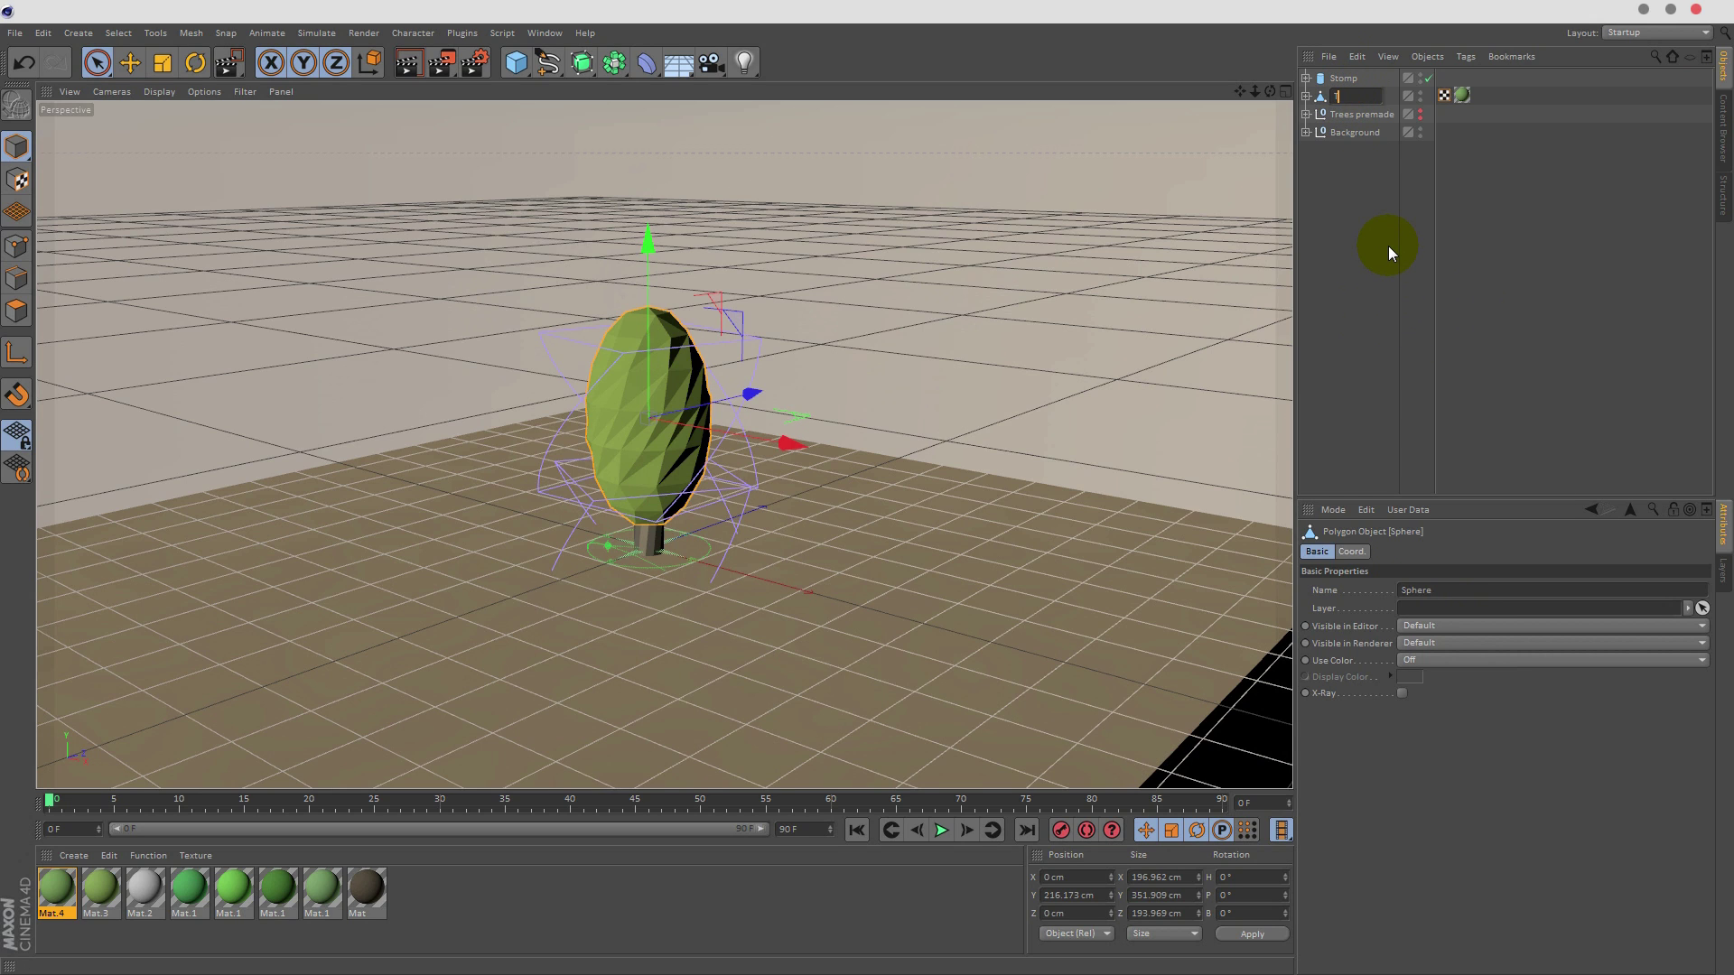
{"action": "key", "text": "BackSpace"}
{"action": "type", "text": "Crown"}
{"action": "key", "text": "Return"}
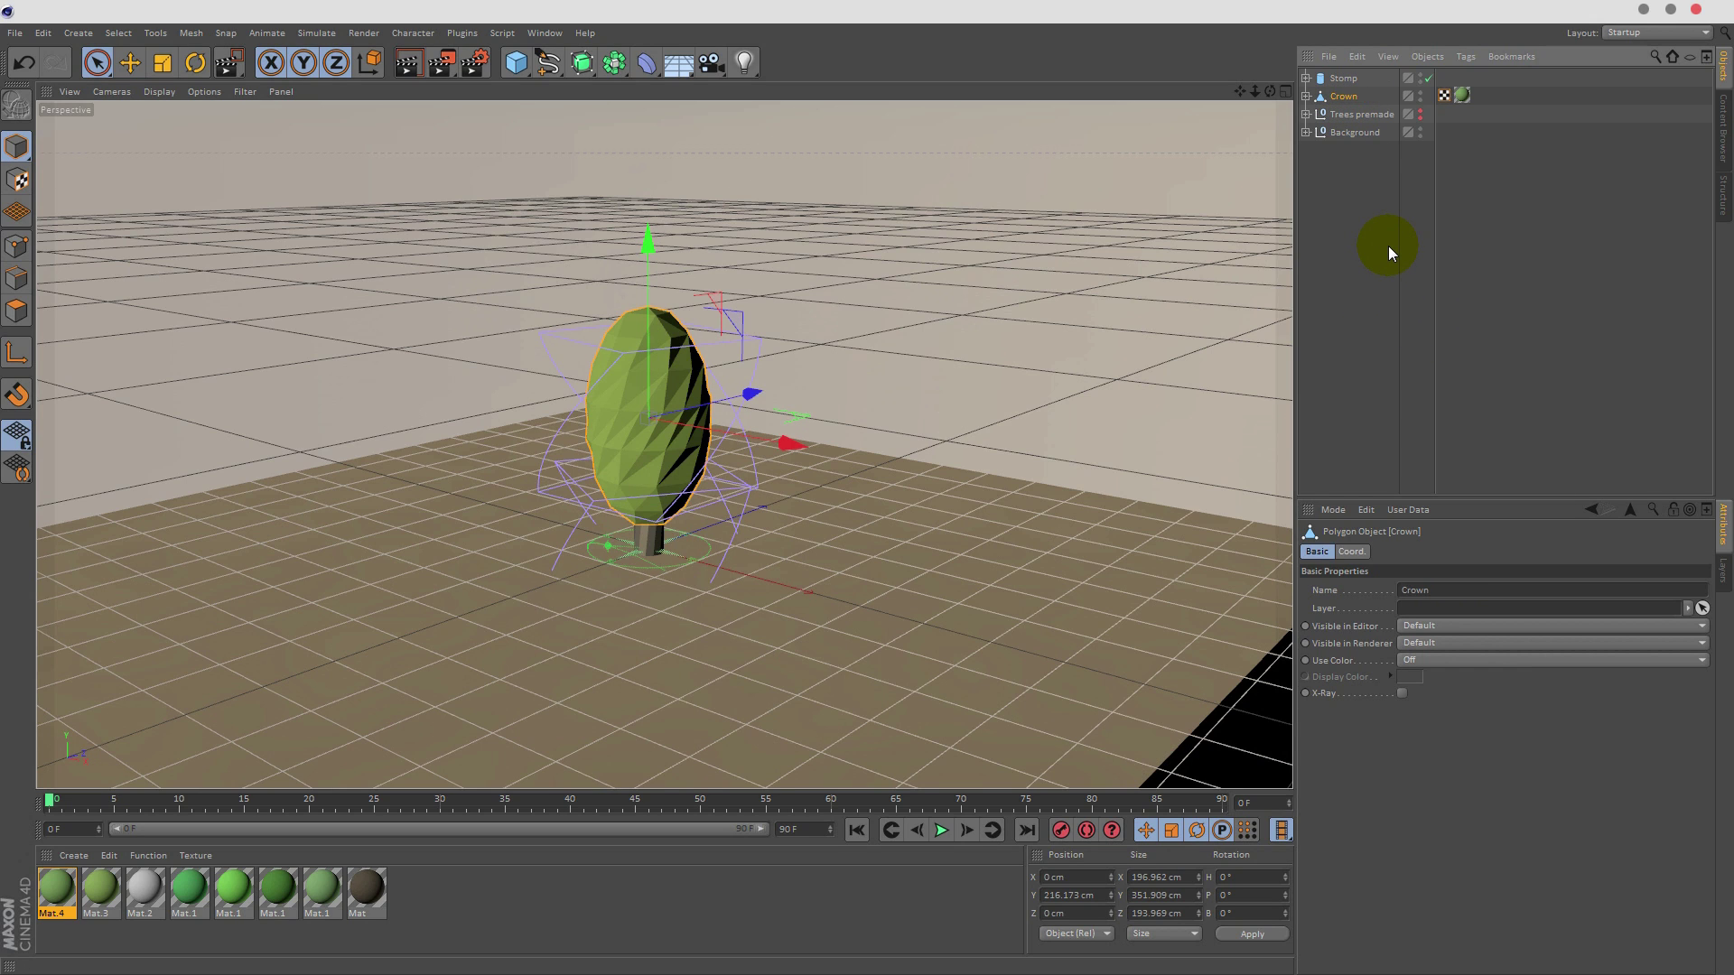
- Create a new material and set its color to a dark brown, R 83, G 63, B 44
{"action": "left_click", "coordinate": [1348, 148]}
{"action": "double_click", "coordinate": [442, 894]}
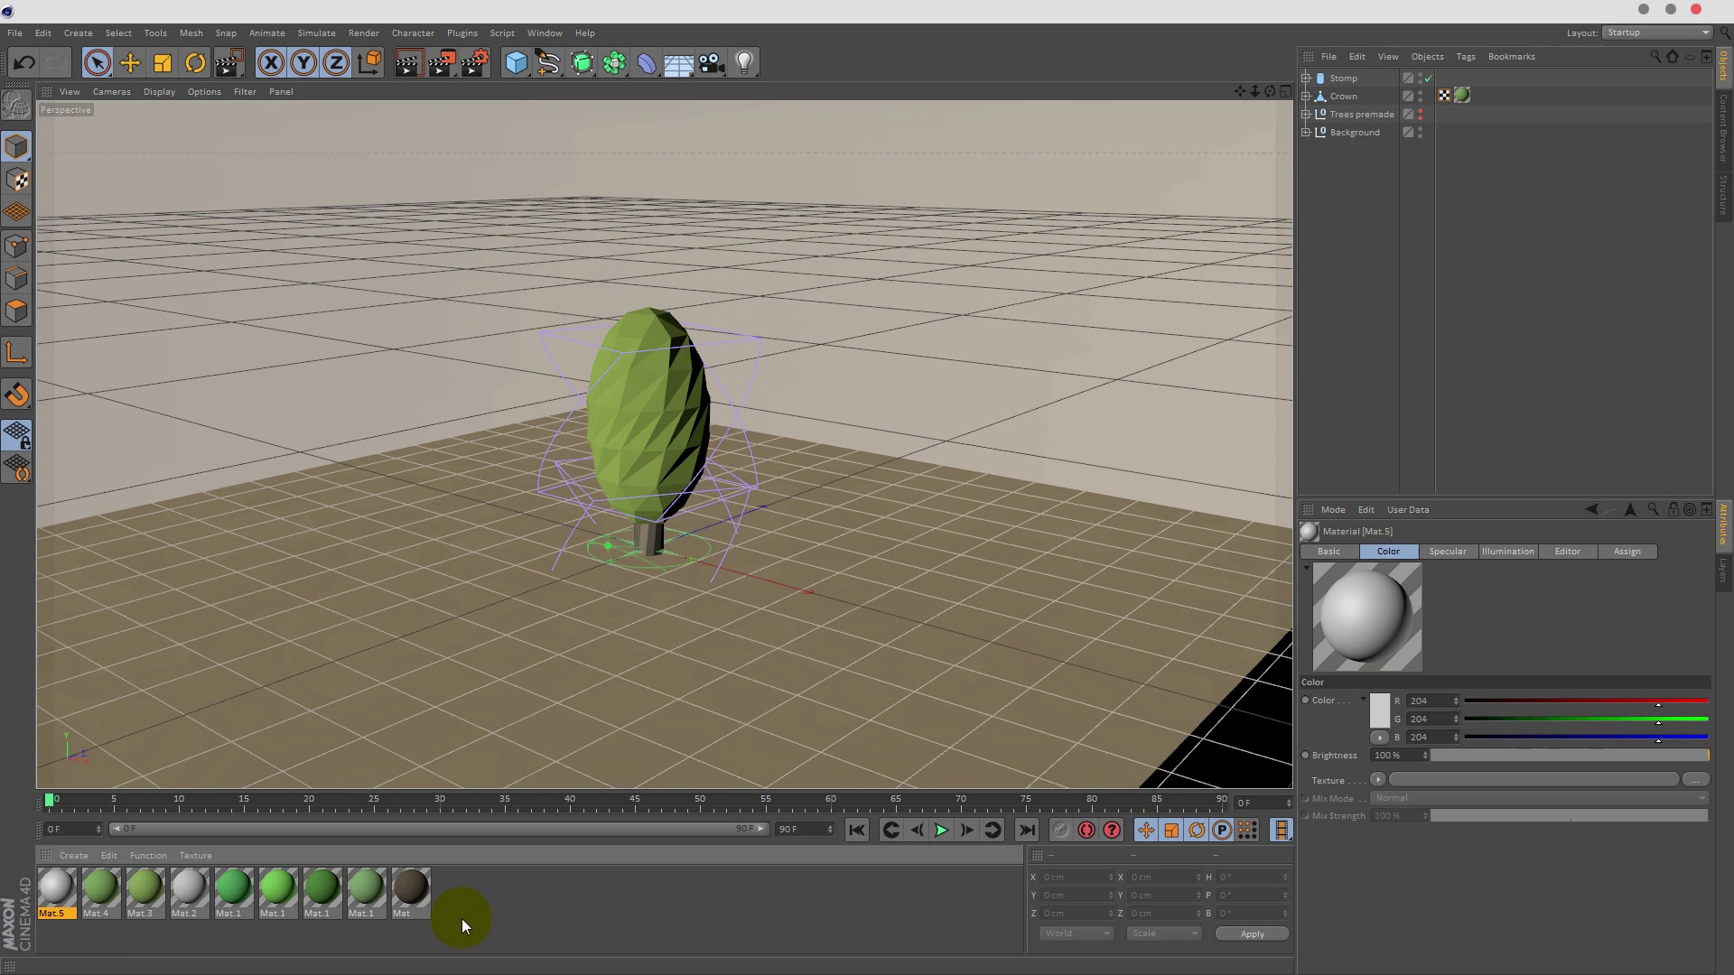
{"action": "double_click", "coordinate": [56, 888]}
{"action": "left_click_drag", "start_coordinate": [447, 134], "coordinate": [995, 113]}
{"action": "left_click", "coordinate": [877, 289]}
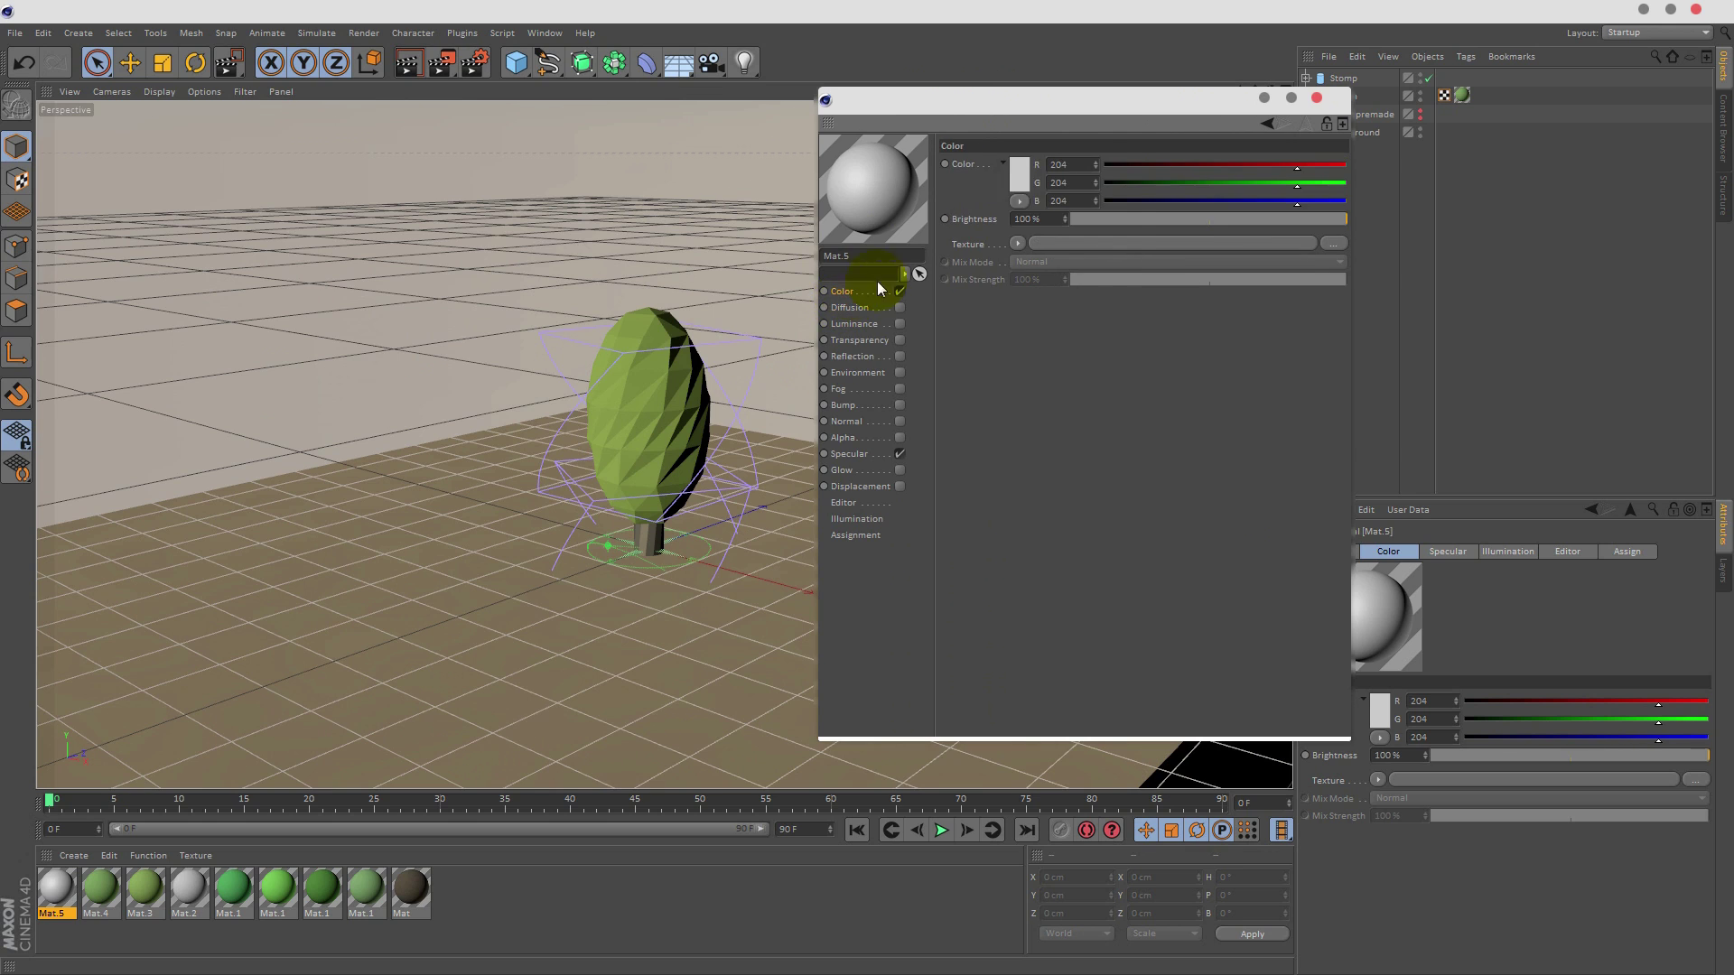
{"action": "left_click", "coordinate": [1016, 171]}
{"action": "left_click_drag", "start_coordinate": [986, 108], "coordinate": [984, 109]}
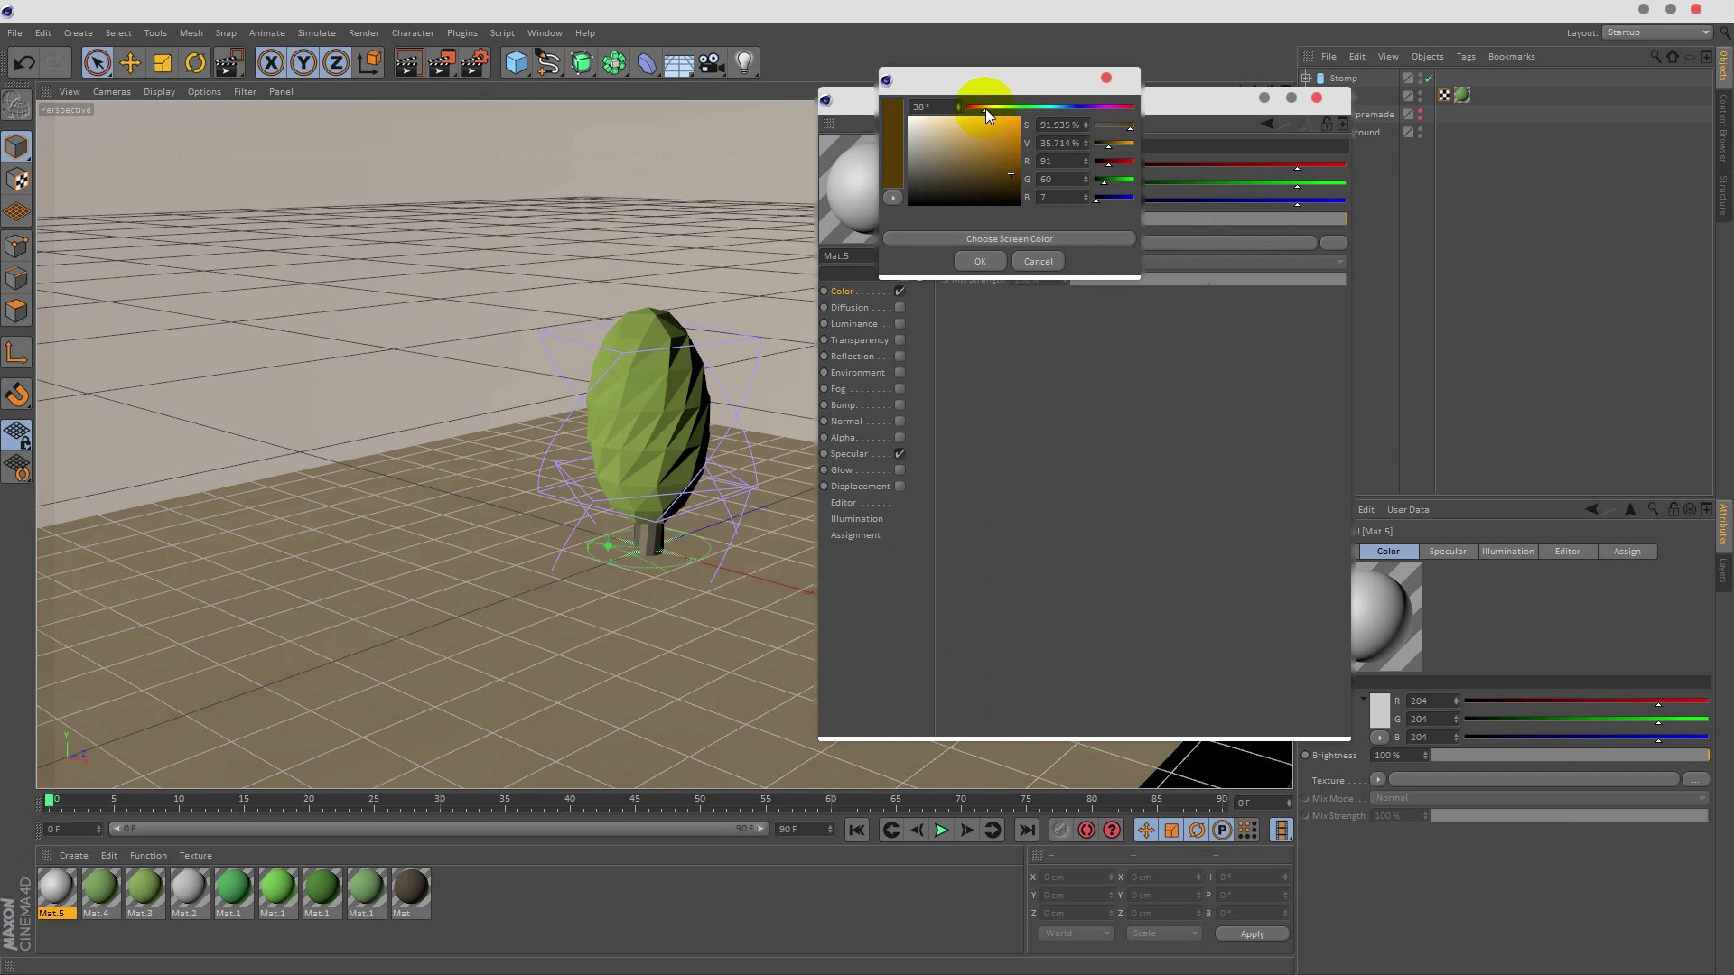
{"action": "left_click", "coordinate": [957, 175]}
{"action": "left_click_drag", "start_coordinate": [961, 178], "coordinate": [960, 176]}
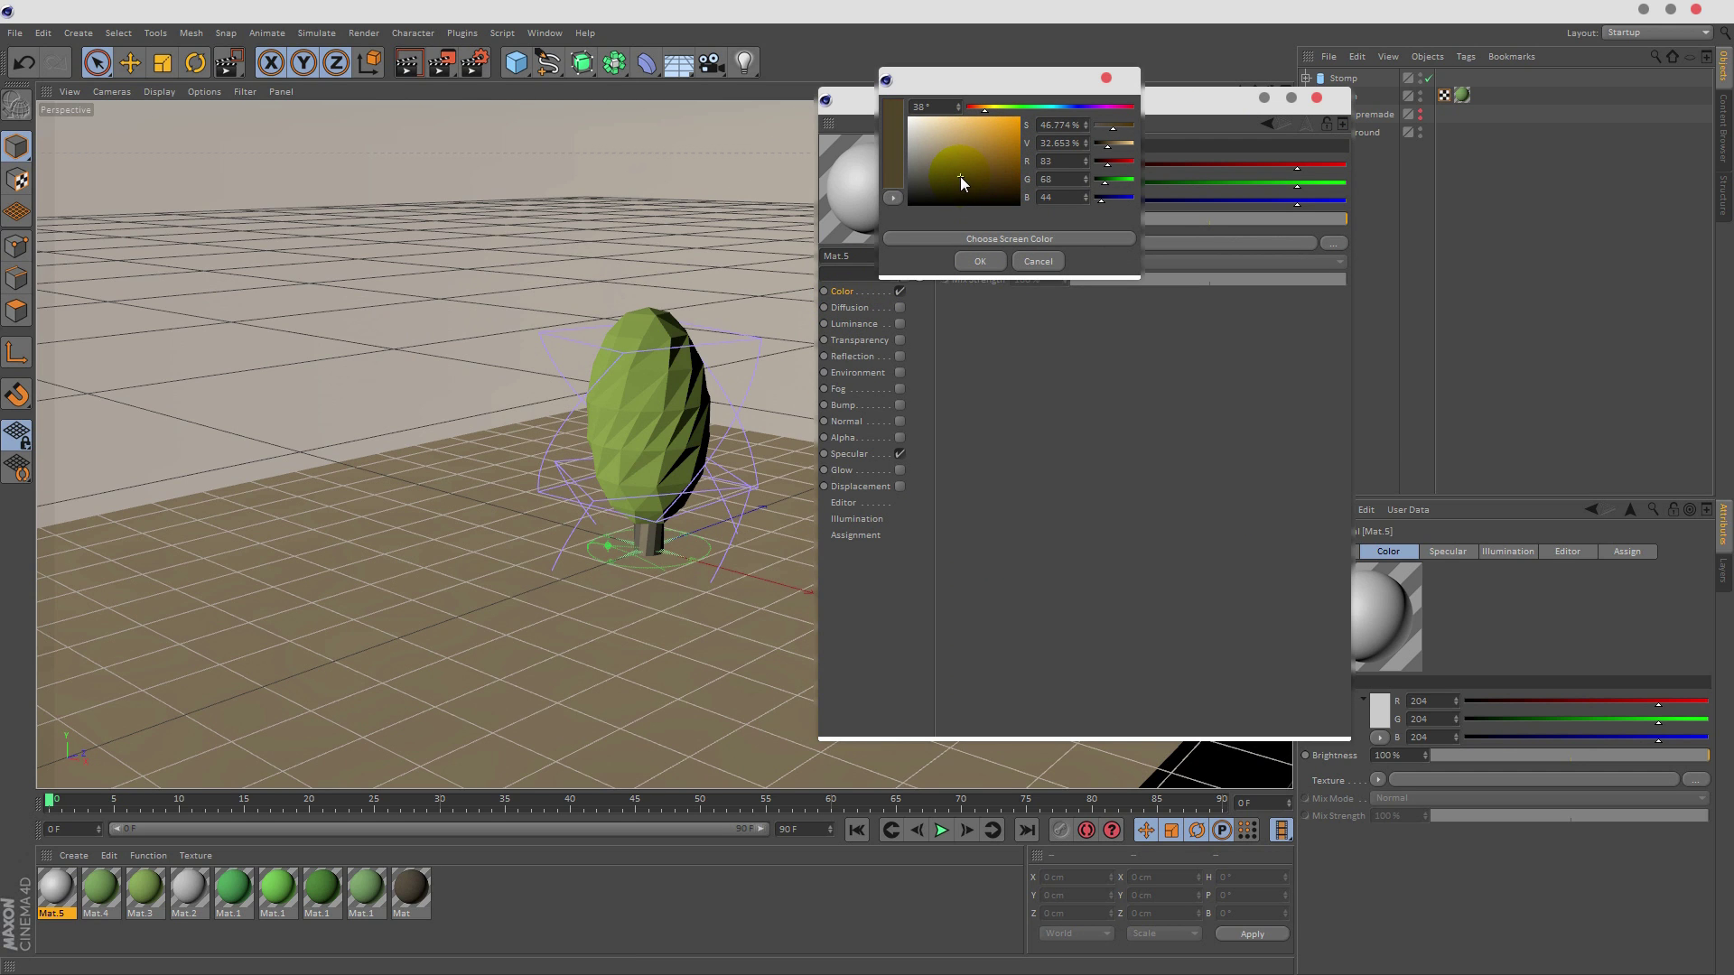
{"action": "left_click_drag", "start_coordinate": [984, 109], "coordinate": [979, 109]}
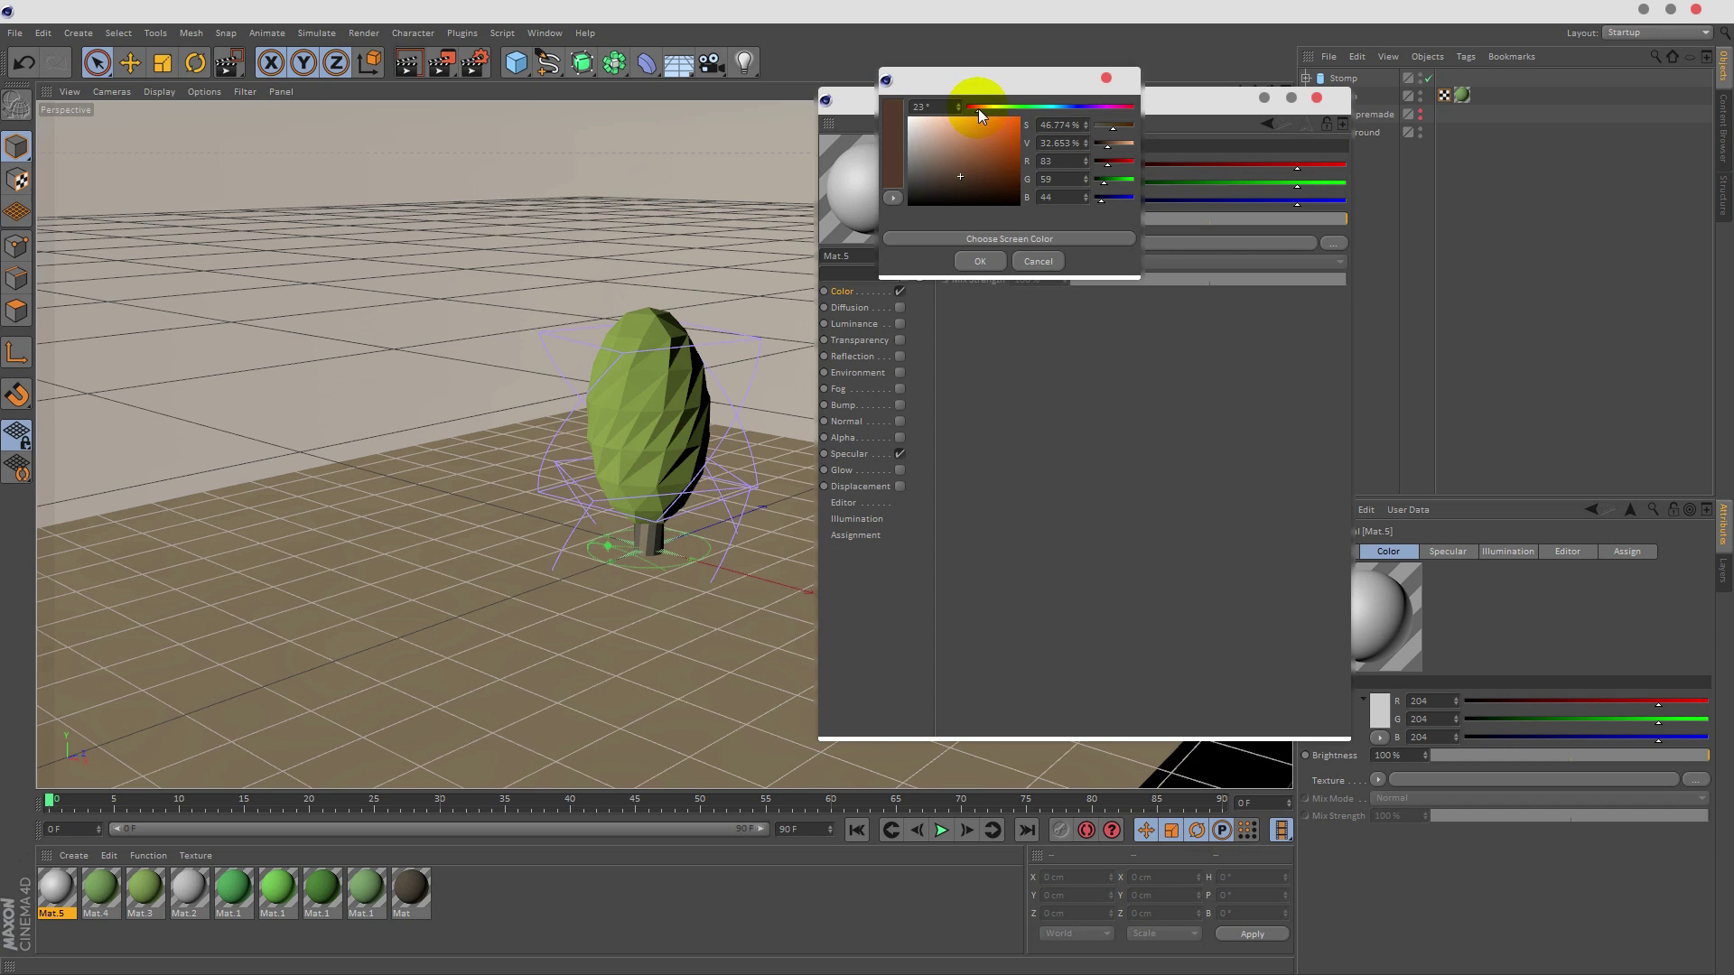
{"action": "left_click", "coordinate": [981, 260]}
- Disable the brown material's Specular channel and load a Noise texture into its Color channel
{"action": "left_click", "coordinate": [900, 453]}
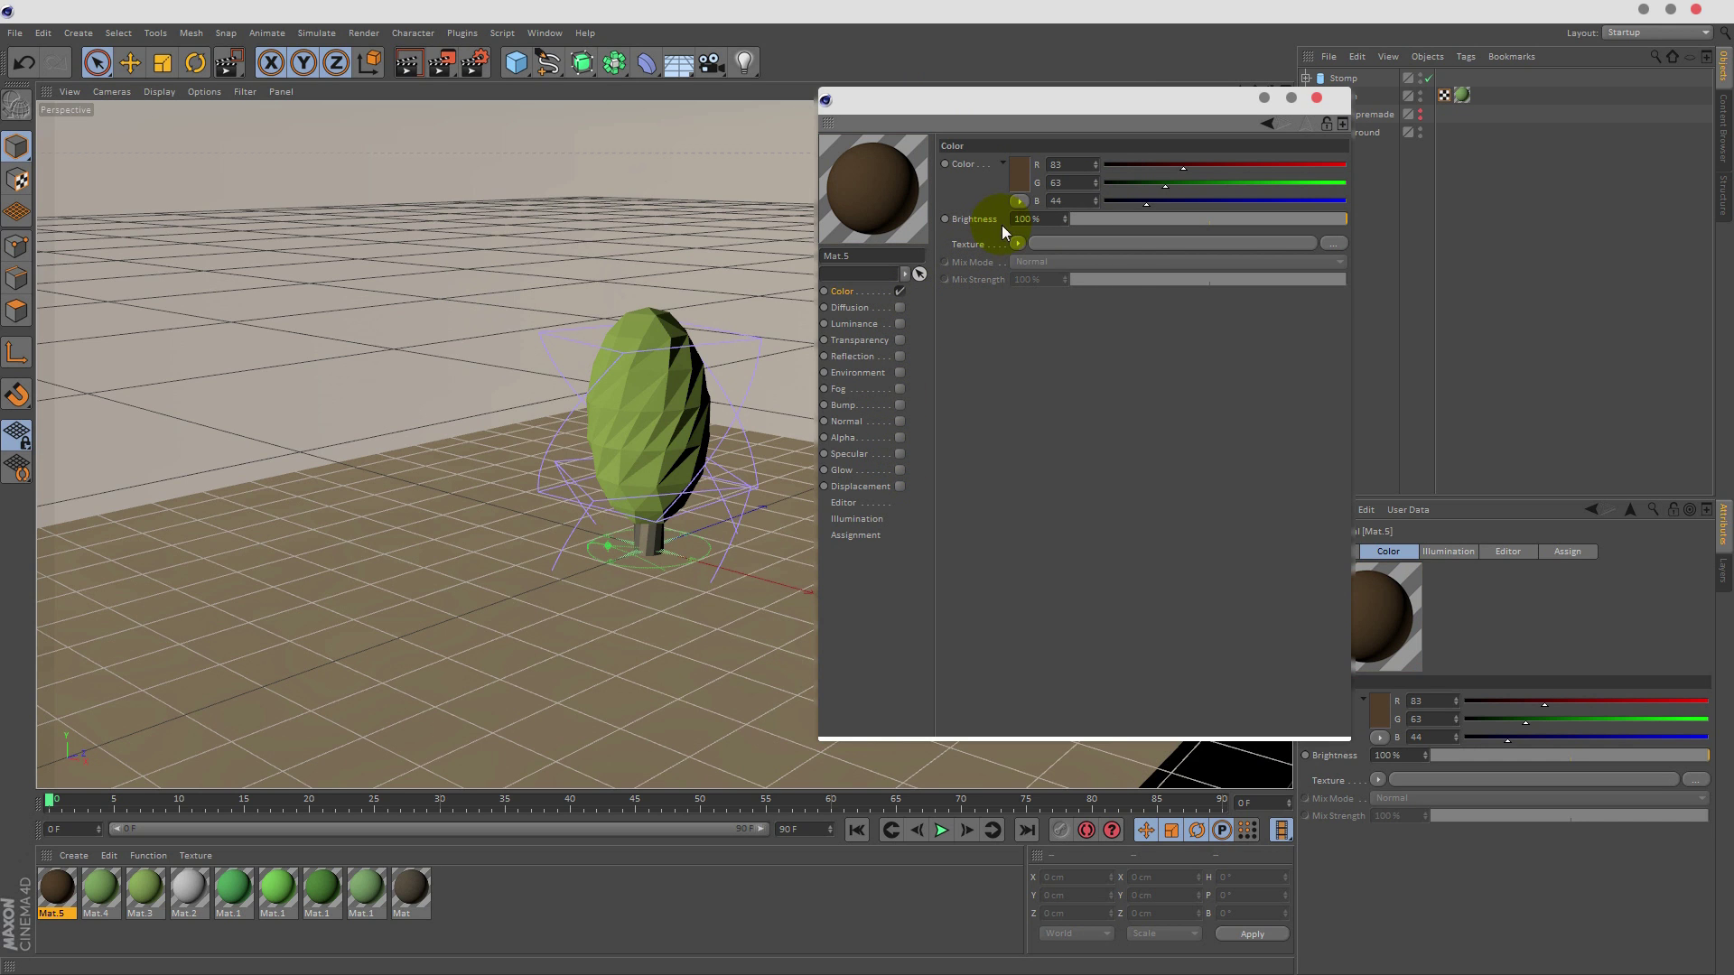
{"action": "left_click", "coordinate": [1017, 243]}
{"action": "left_click", "coordinate": [1037, 454]}
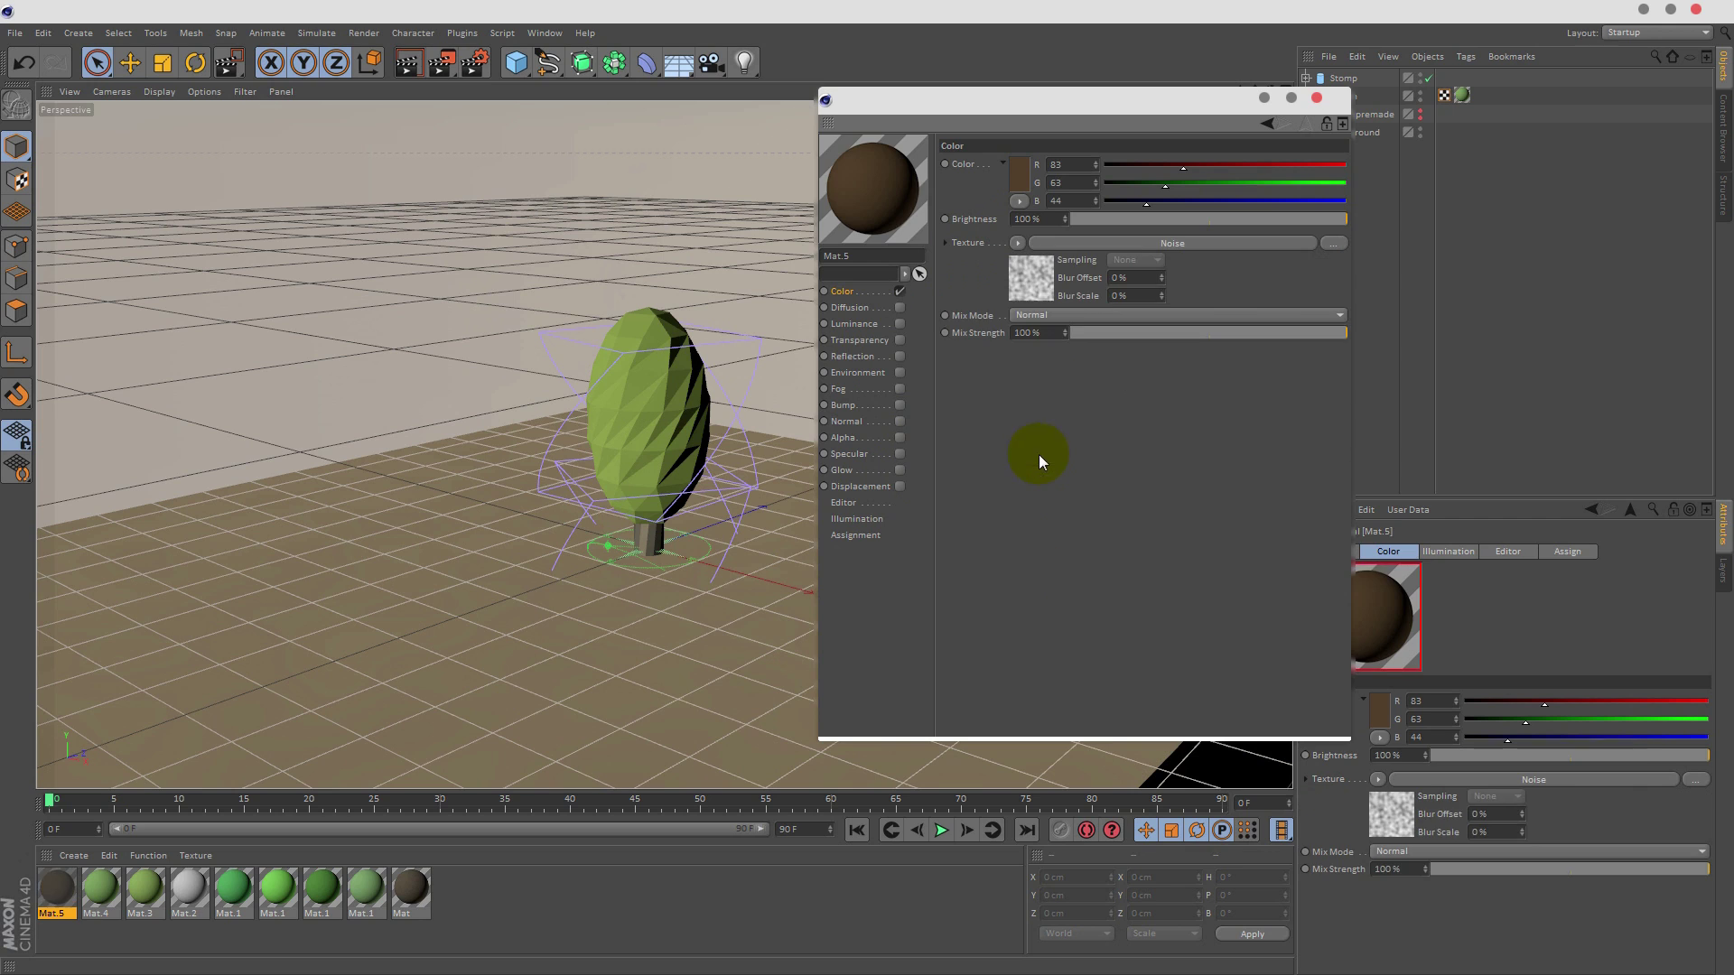
- Set the mix strength of the Noise texture in the brown material's Color channel to 2.5%
{"action": "double_click", "coordinate": [1048, 333]}
{"action": "type", "text": "2.5"}
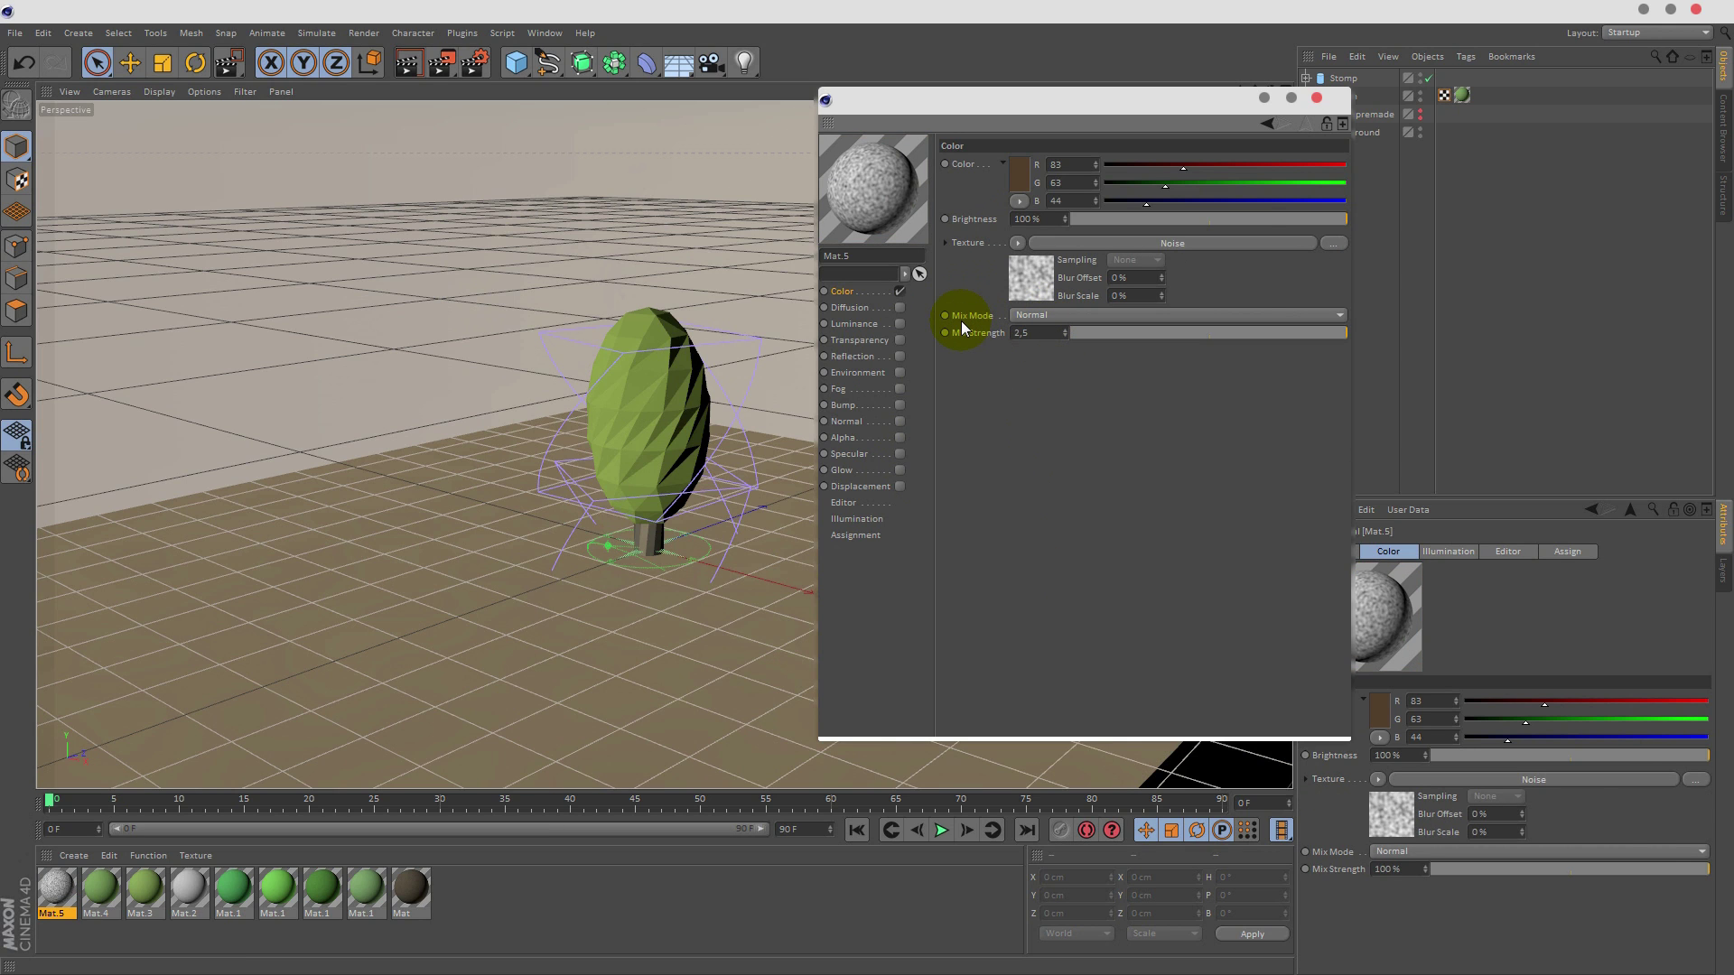
{"action": "key", "text": "Return"}
- Enable the brown material's Diffusion channel with a Fresnel texture at 20% mix strength and apply the material to the trunk
{"action": "left_click", "coordinate": [841, 309]}
{"action": "left_click", "coordinate": [900, 307]}
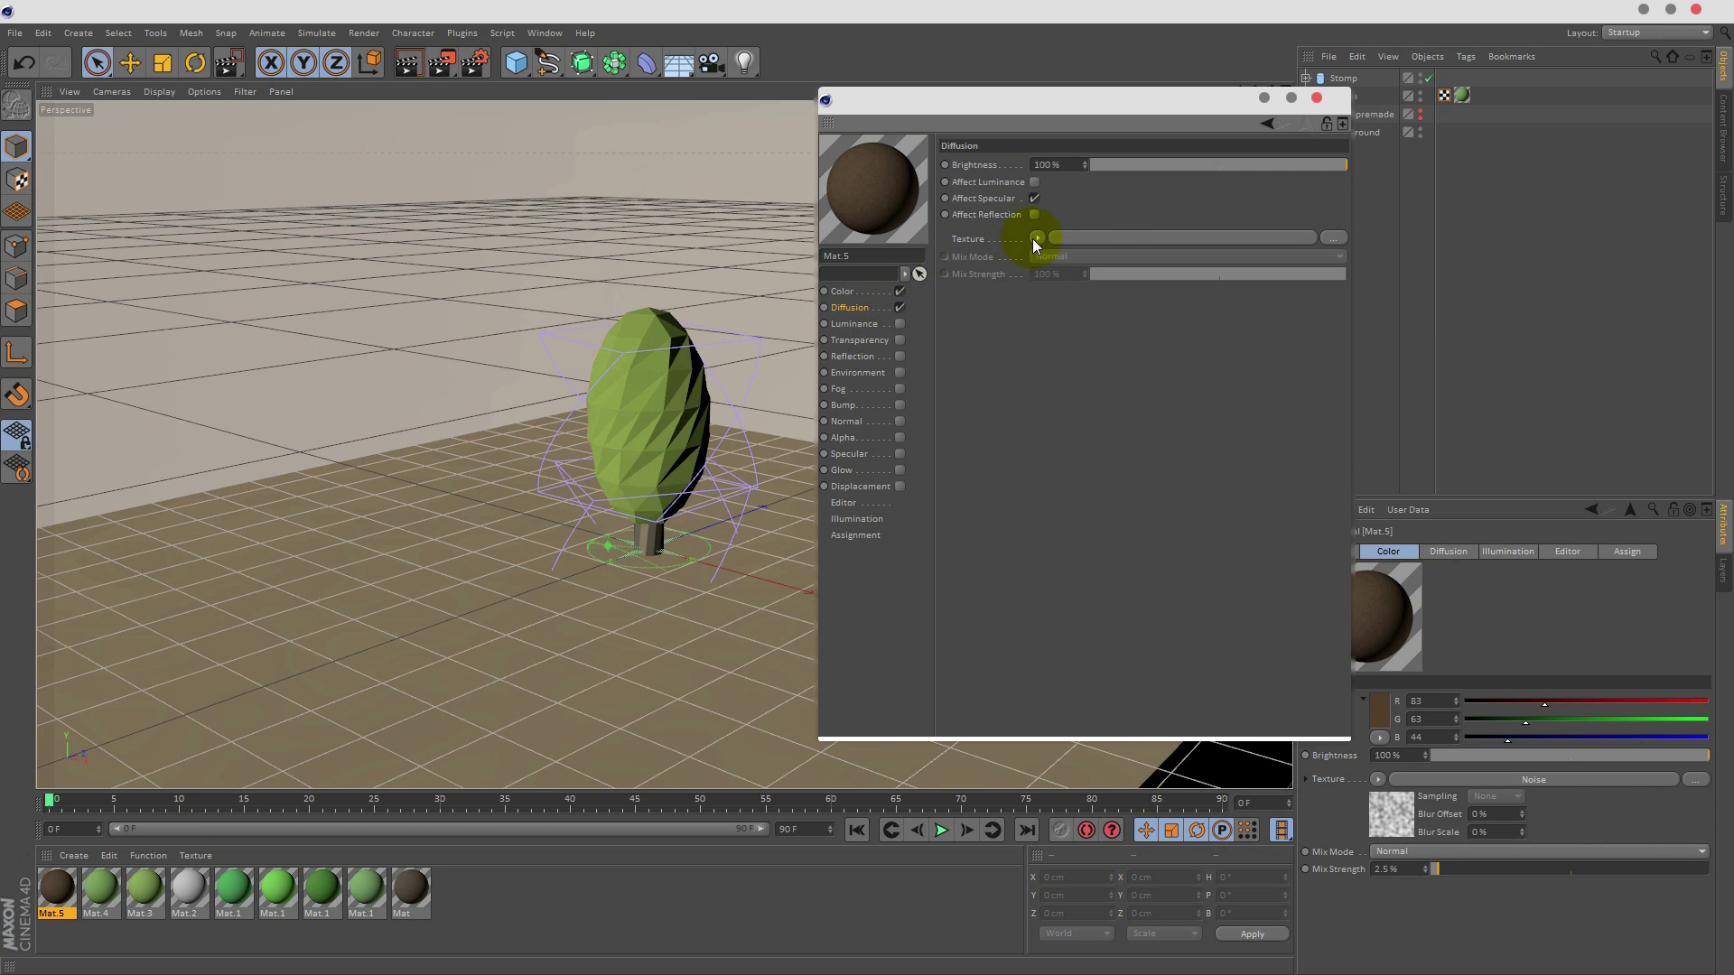
{"action": "left_click", "coordinate": [1036, 238]}
{"action": "left_click", "coordinate": [1075, 416]}
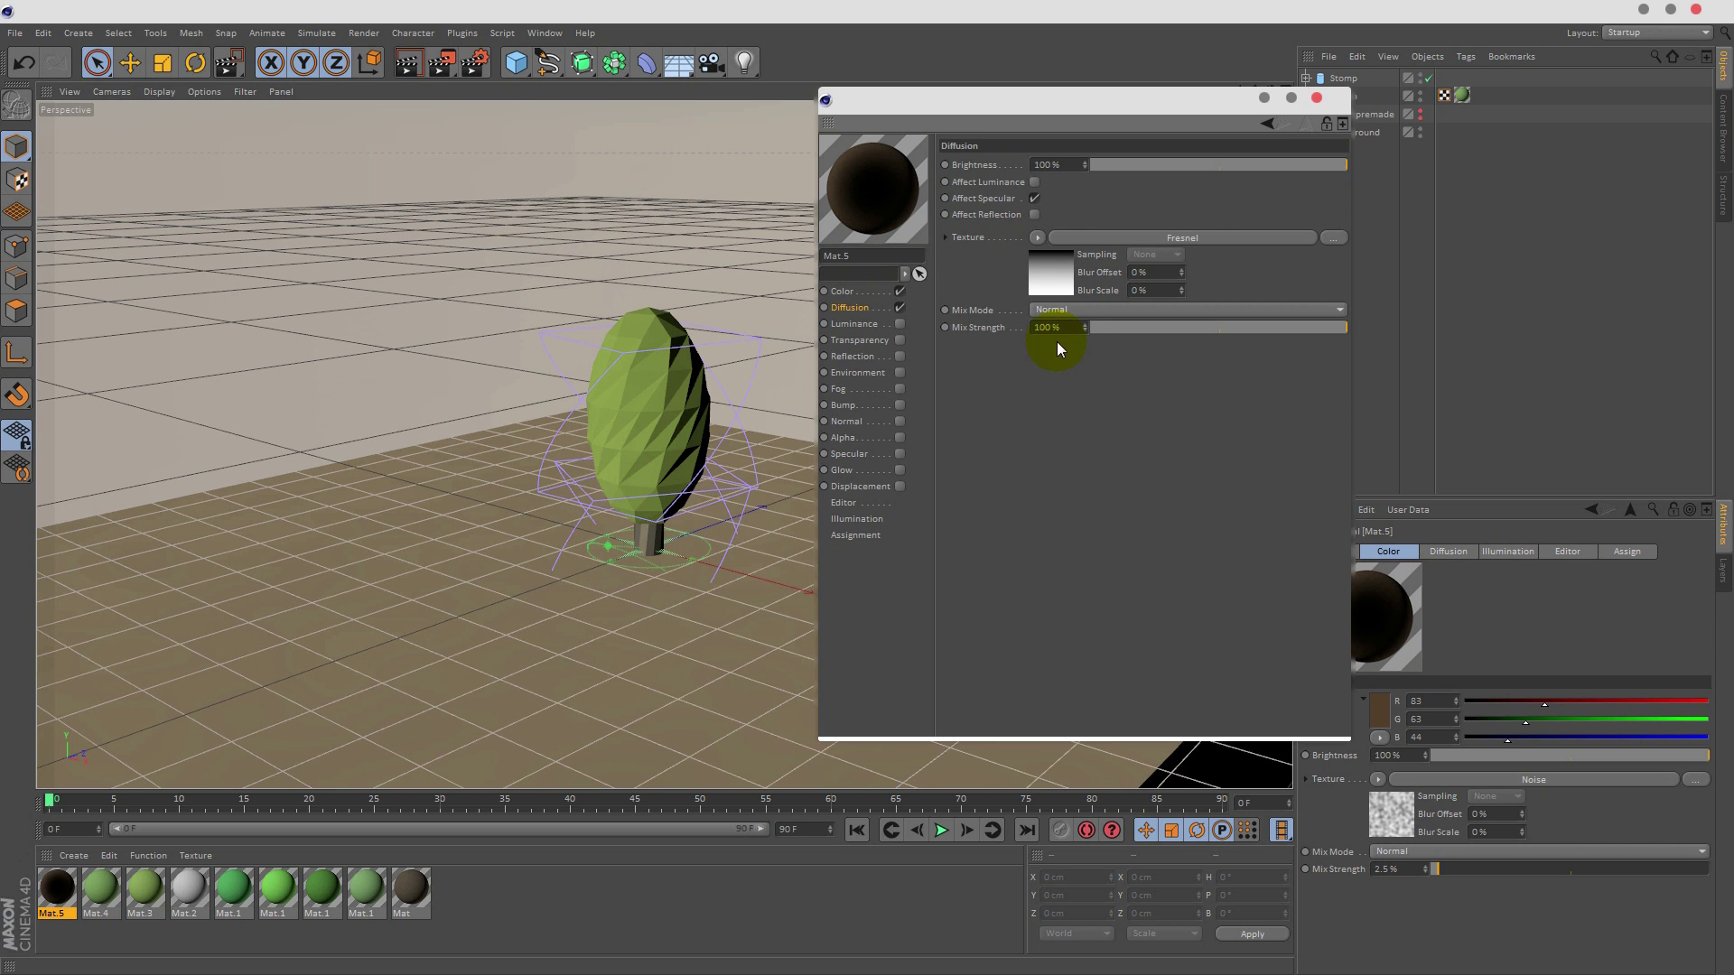
{"action": "type", "text": "20"}
{"action": "key", "text": "Return"}
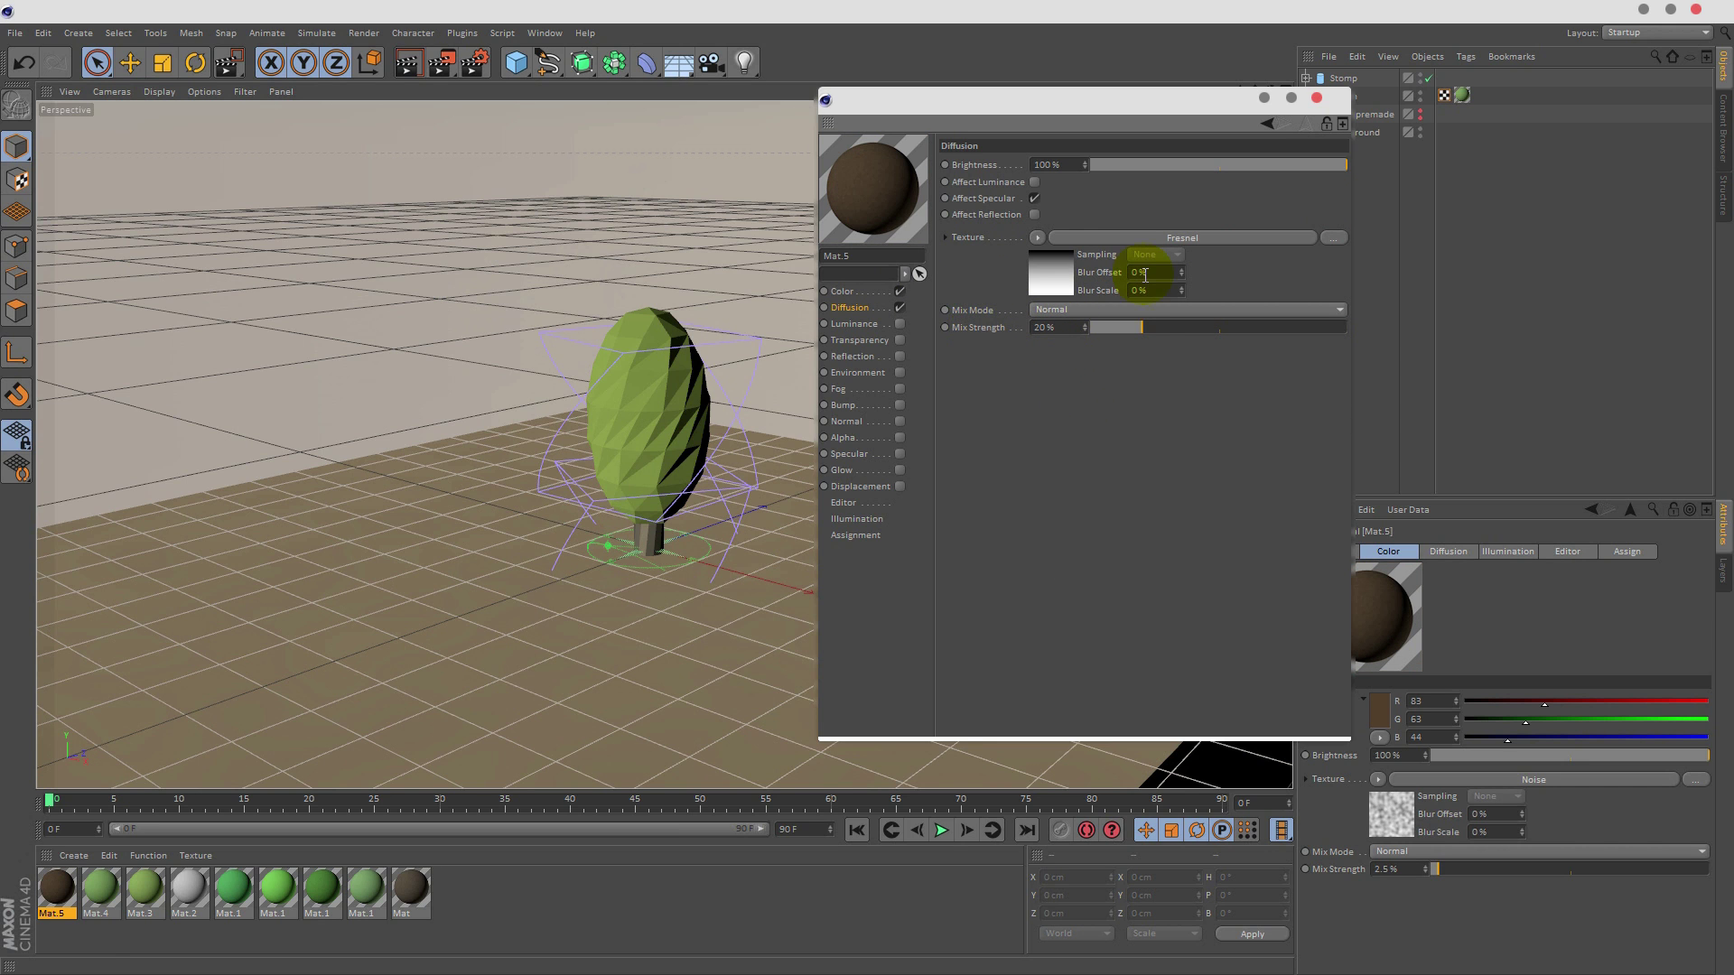
{"action": "left_click", "coordinate": [1317, 97]}
{"action": "left_click_drag", "start_coordinate": [57, 890], "coordinate": [648, 550]}
- Group the Stomp and Crown objects and rename the group as Tree 1
{"action": "left_click", "coordinate": [1346, 98]}
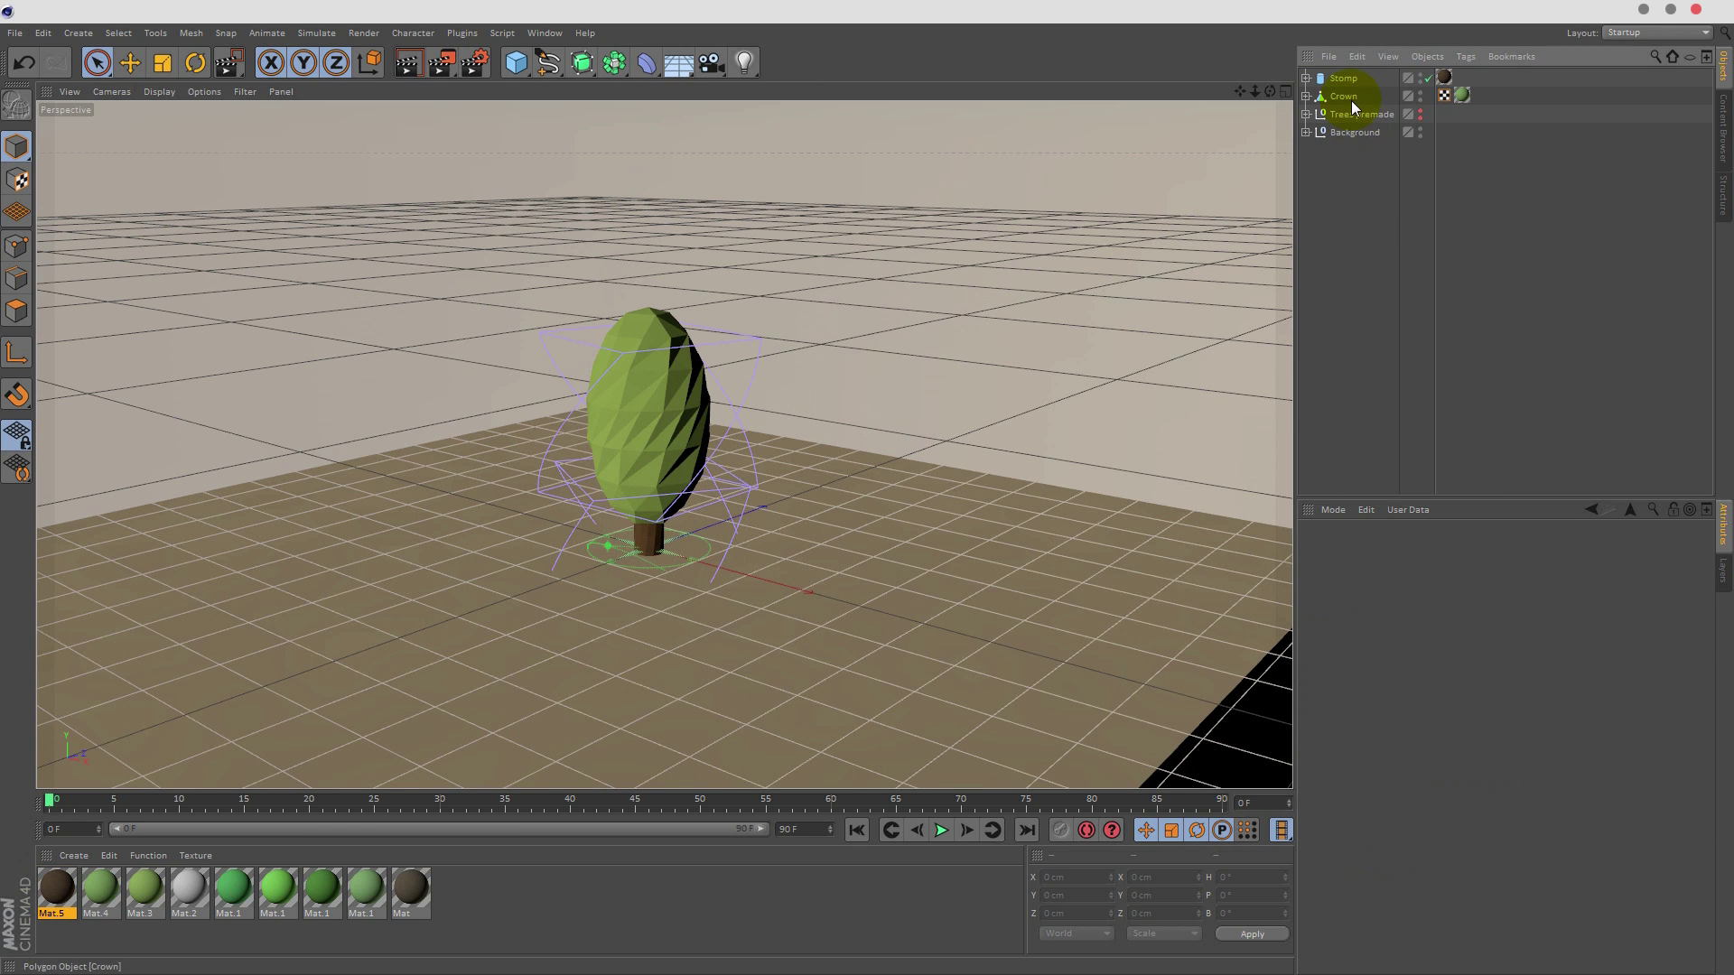
{"action": "left_click", "coordinate": [1347, 77], "text": "ctrl"}
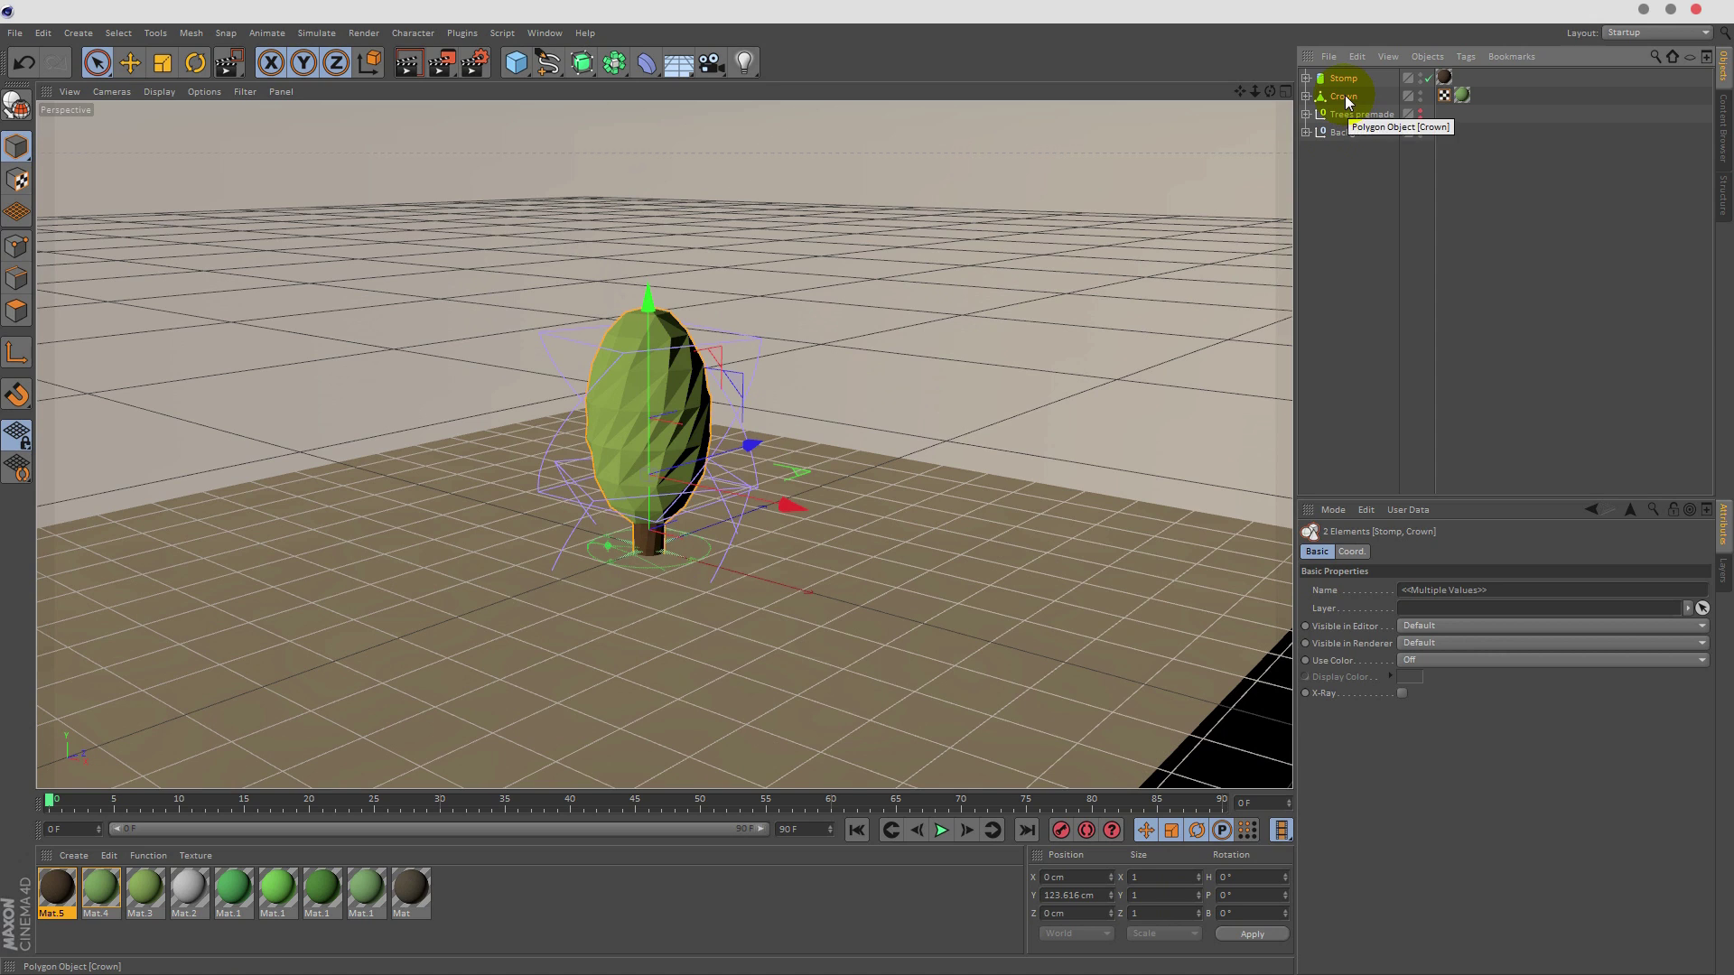
{"action": "key", "text": "alt+g"}
{"action": "double_click", "coordinate": [1340, 79]}
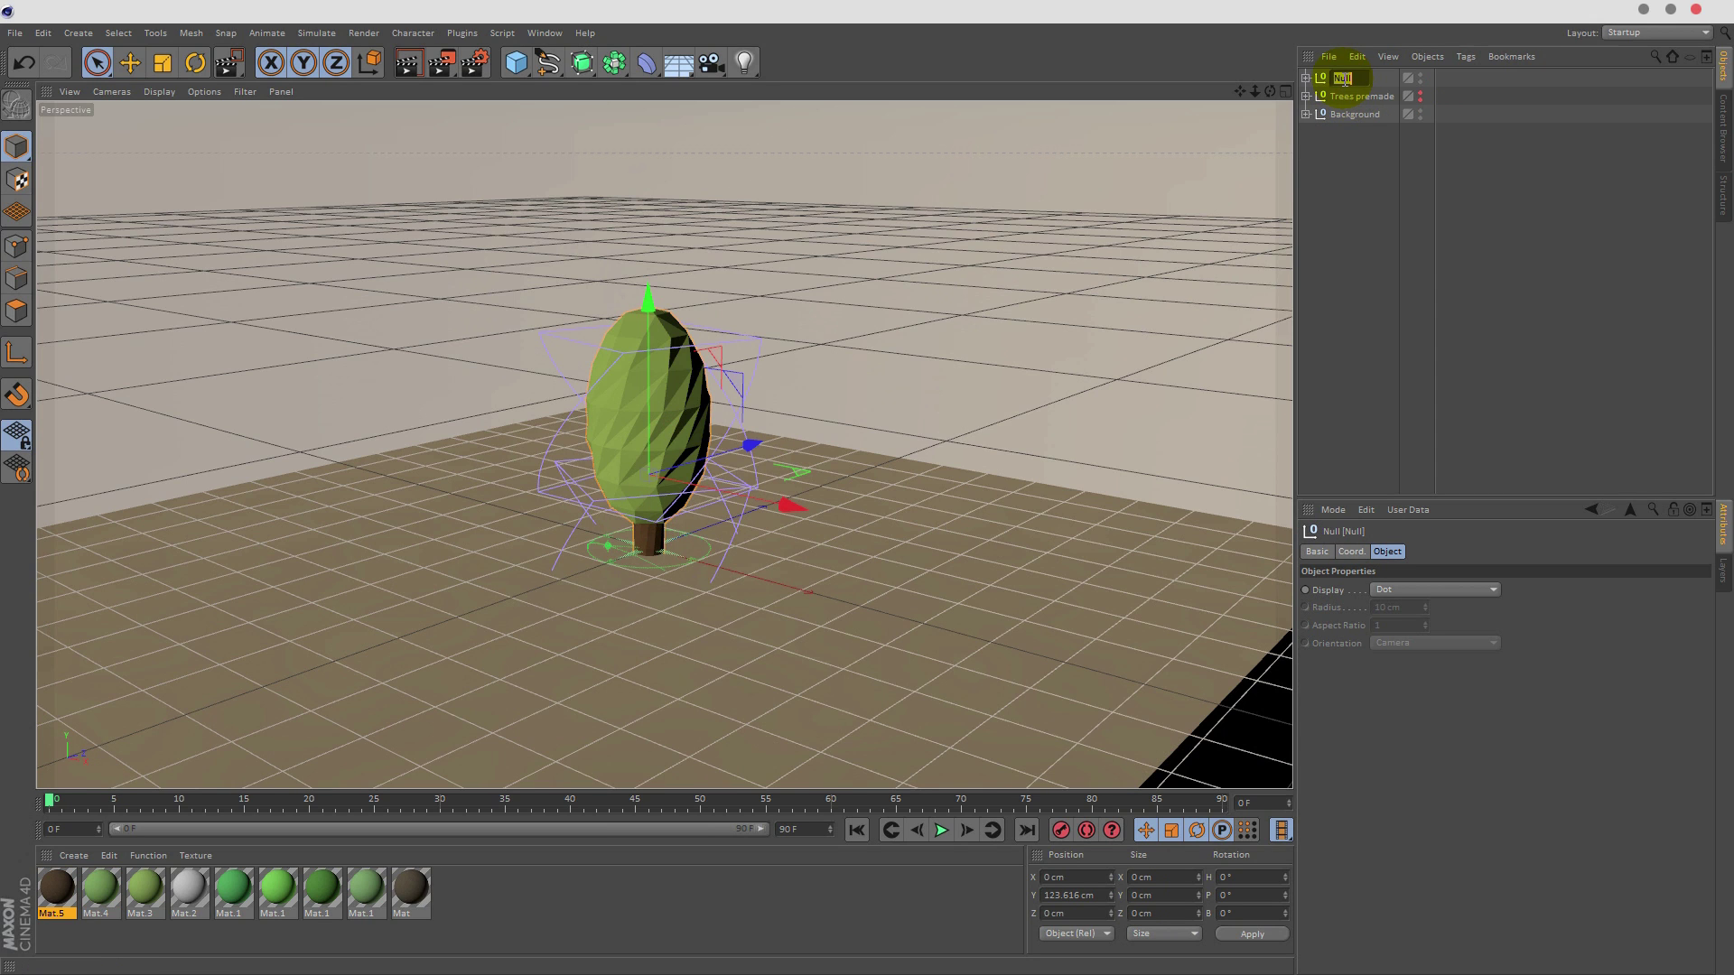
{"action": "type", "text": "Tree 1"}
{"action": "key", "text": "Return"}
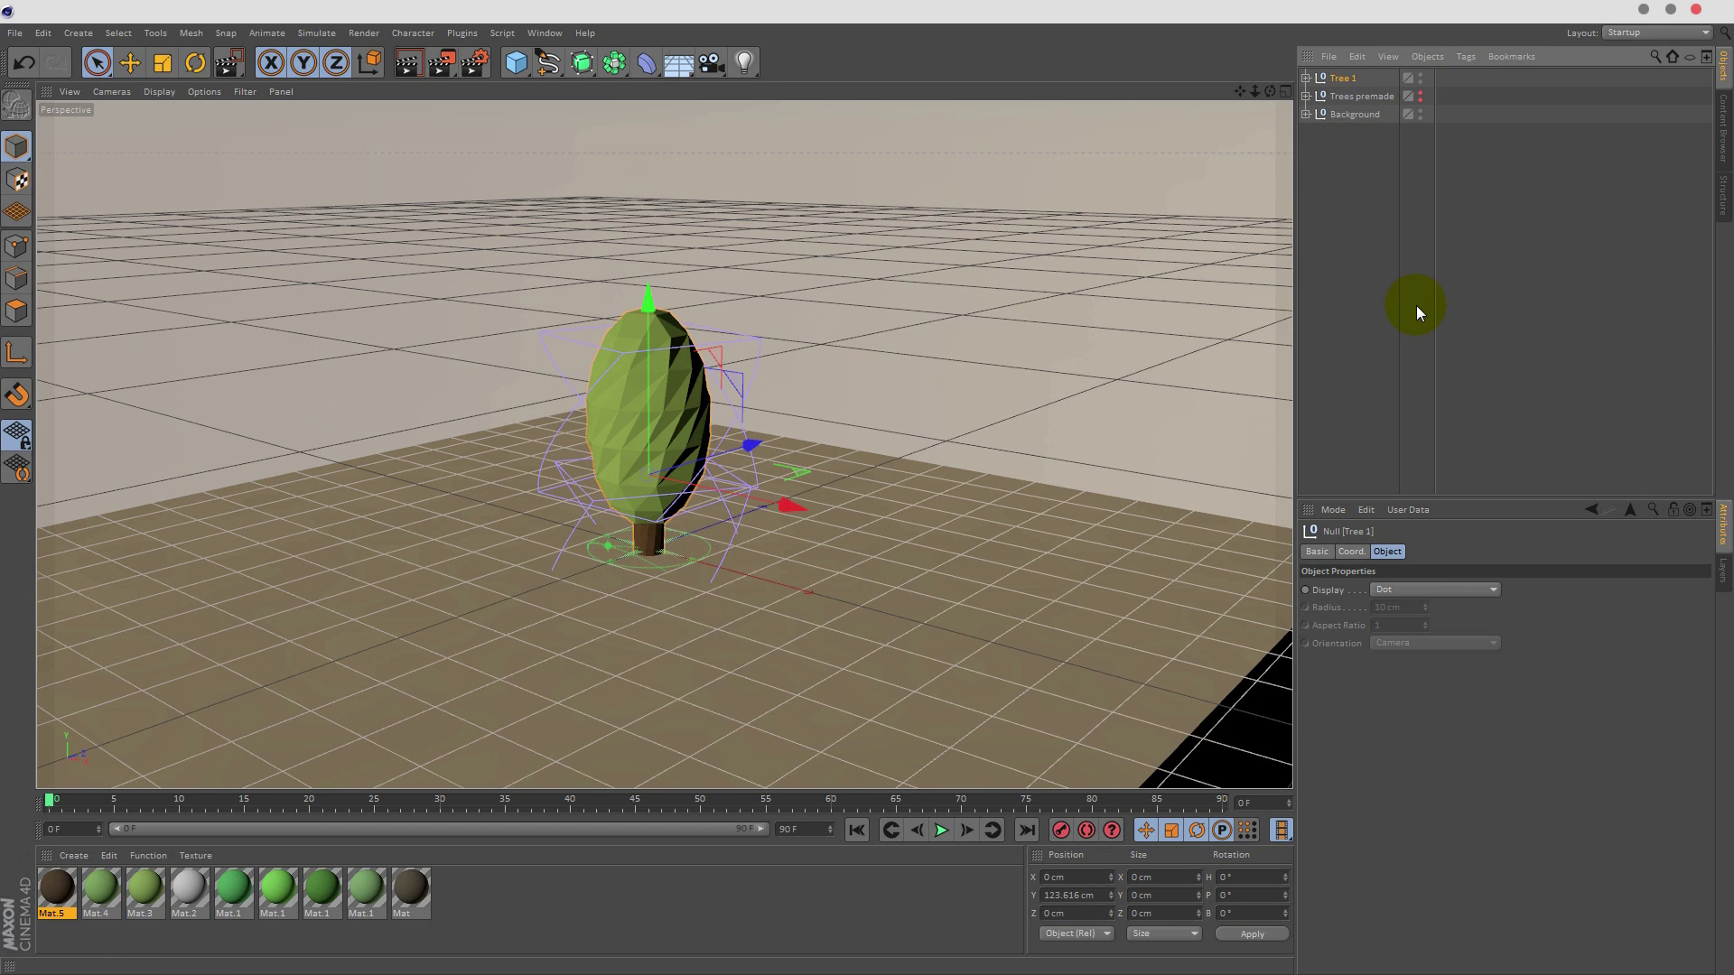
{"action": "left_click", "coordinate": [1416, 305]}
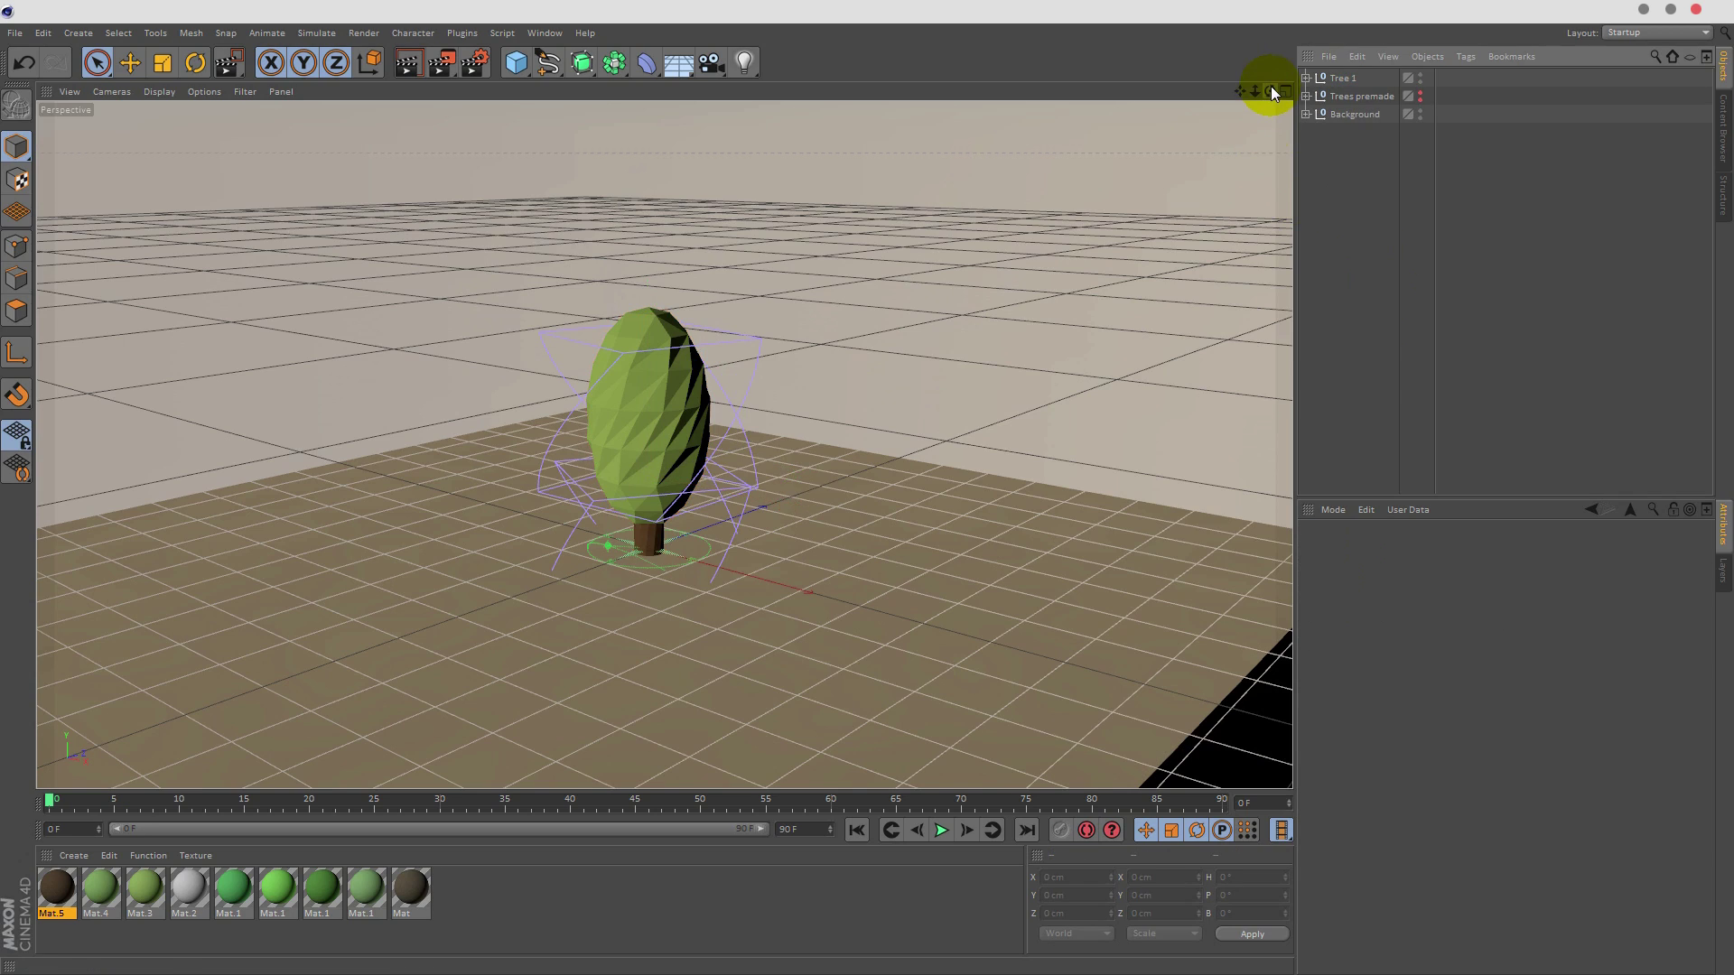
- Render a preview of the region around the tree in the viewport
{"action": "mouse_move", "coordinate": [1270, 92]}
{"action": "left_mouse_down"}
{"action": "mouse_move", "coordinate": [1335, 146]}
{"action": "mouse_move", "coordinate": [1240, 84]}
{"action": "mouse_move", "coordinate": [1285, 96]}
{"action": "left_mouse_up"}
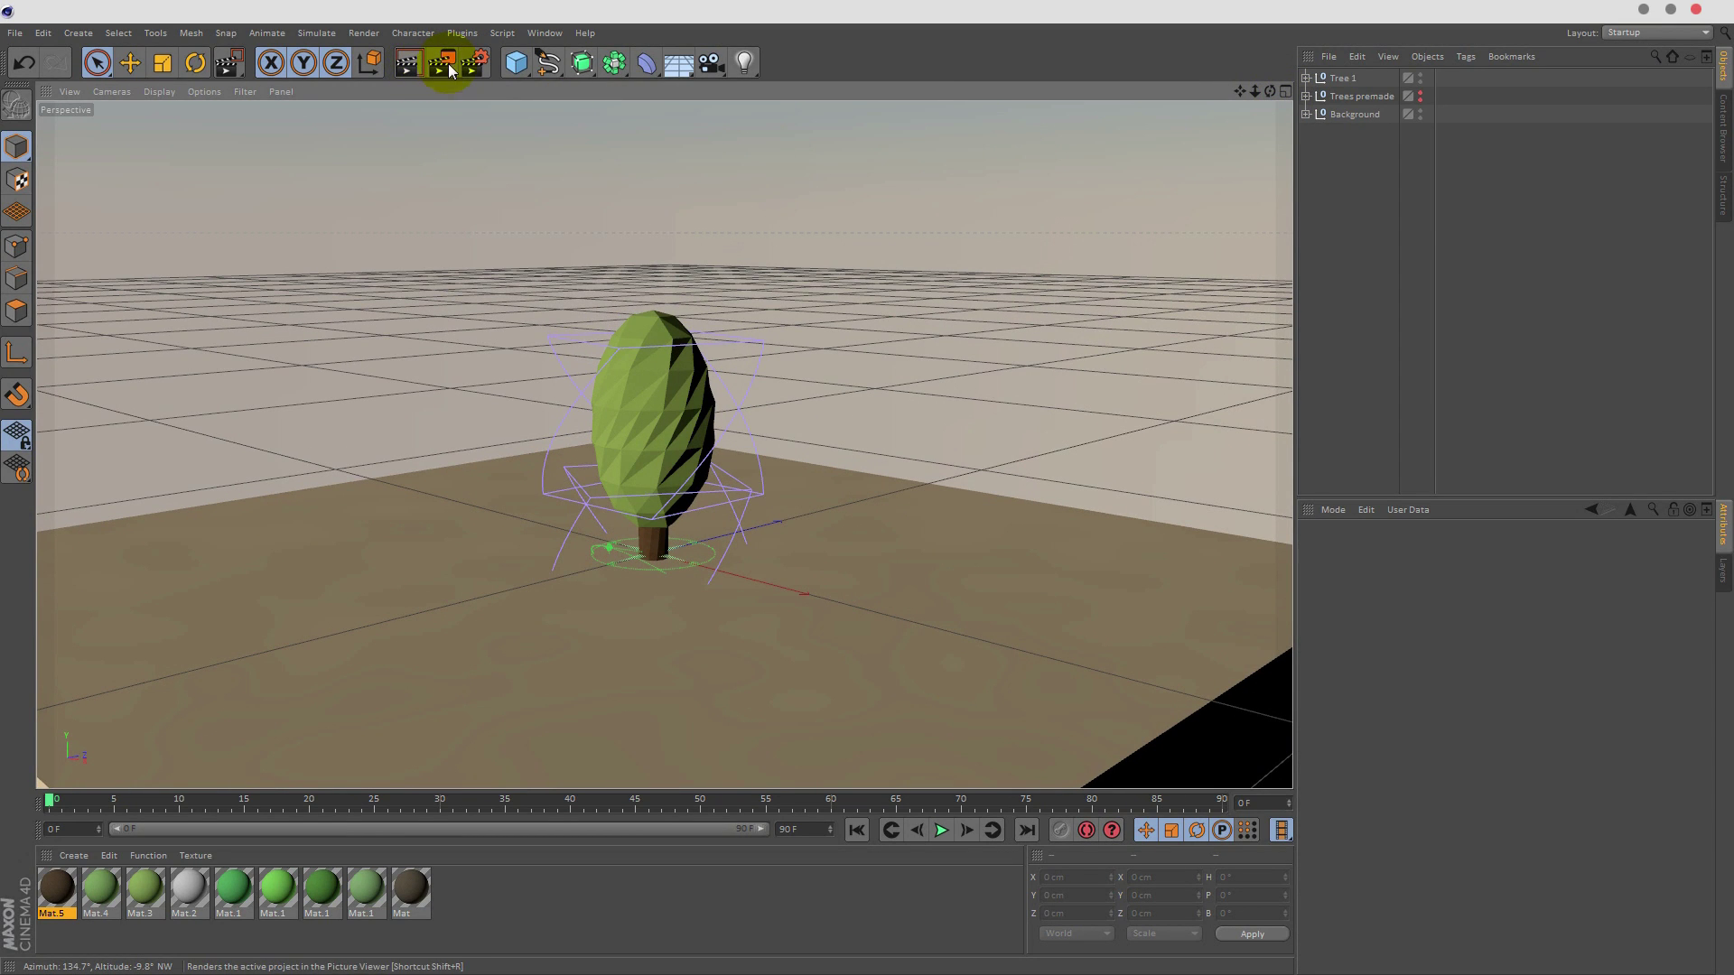
{"action": "left_click_drag", "start_coordinate": [448, 63], "coordinate": [506, 159]}
{"action": "left_click_drag", "start_coordinate": [583, 357], "coordinate": [743, 593]}
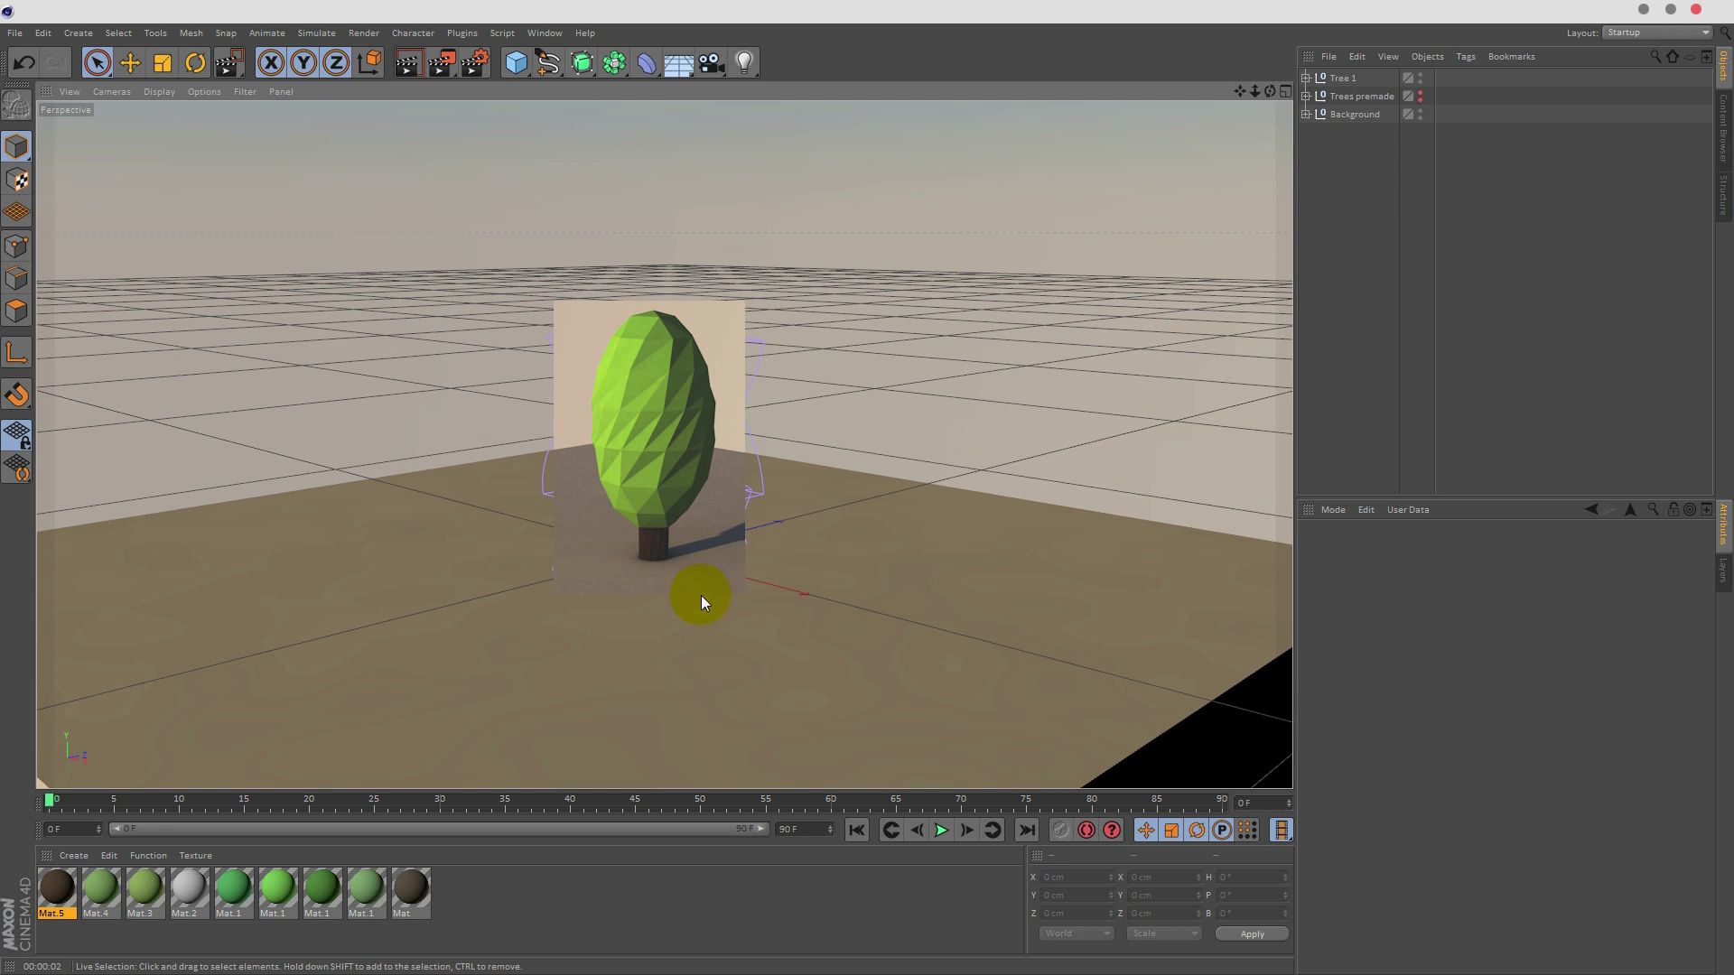
{"action": "left_click", "coordinate": [94, 63]}
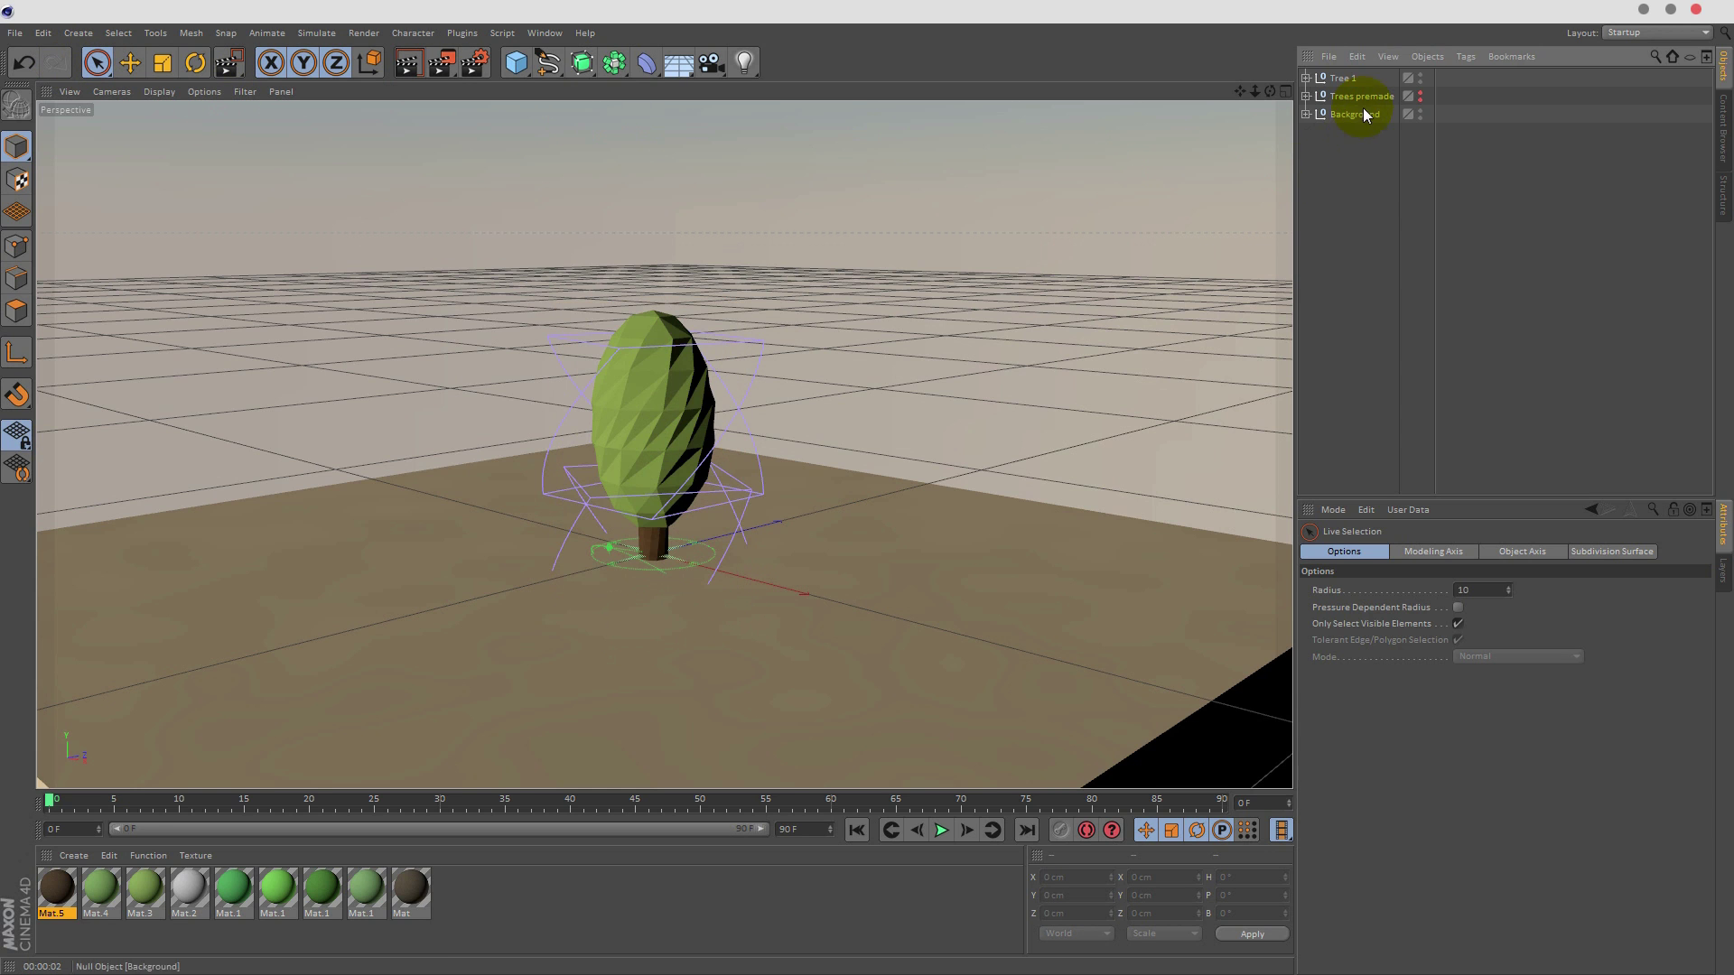
- Hide the Tree 1 group in editor and renderer, and briefly show the premade trees in the viewport for reference
{"action": "left_click", "coordinate": [1420, 75]}
{"action": "left_click", "coordinate": [1420, 75]}
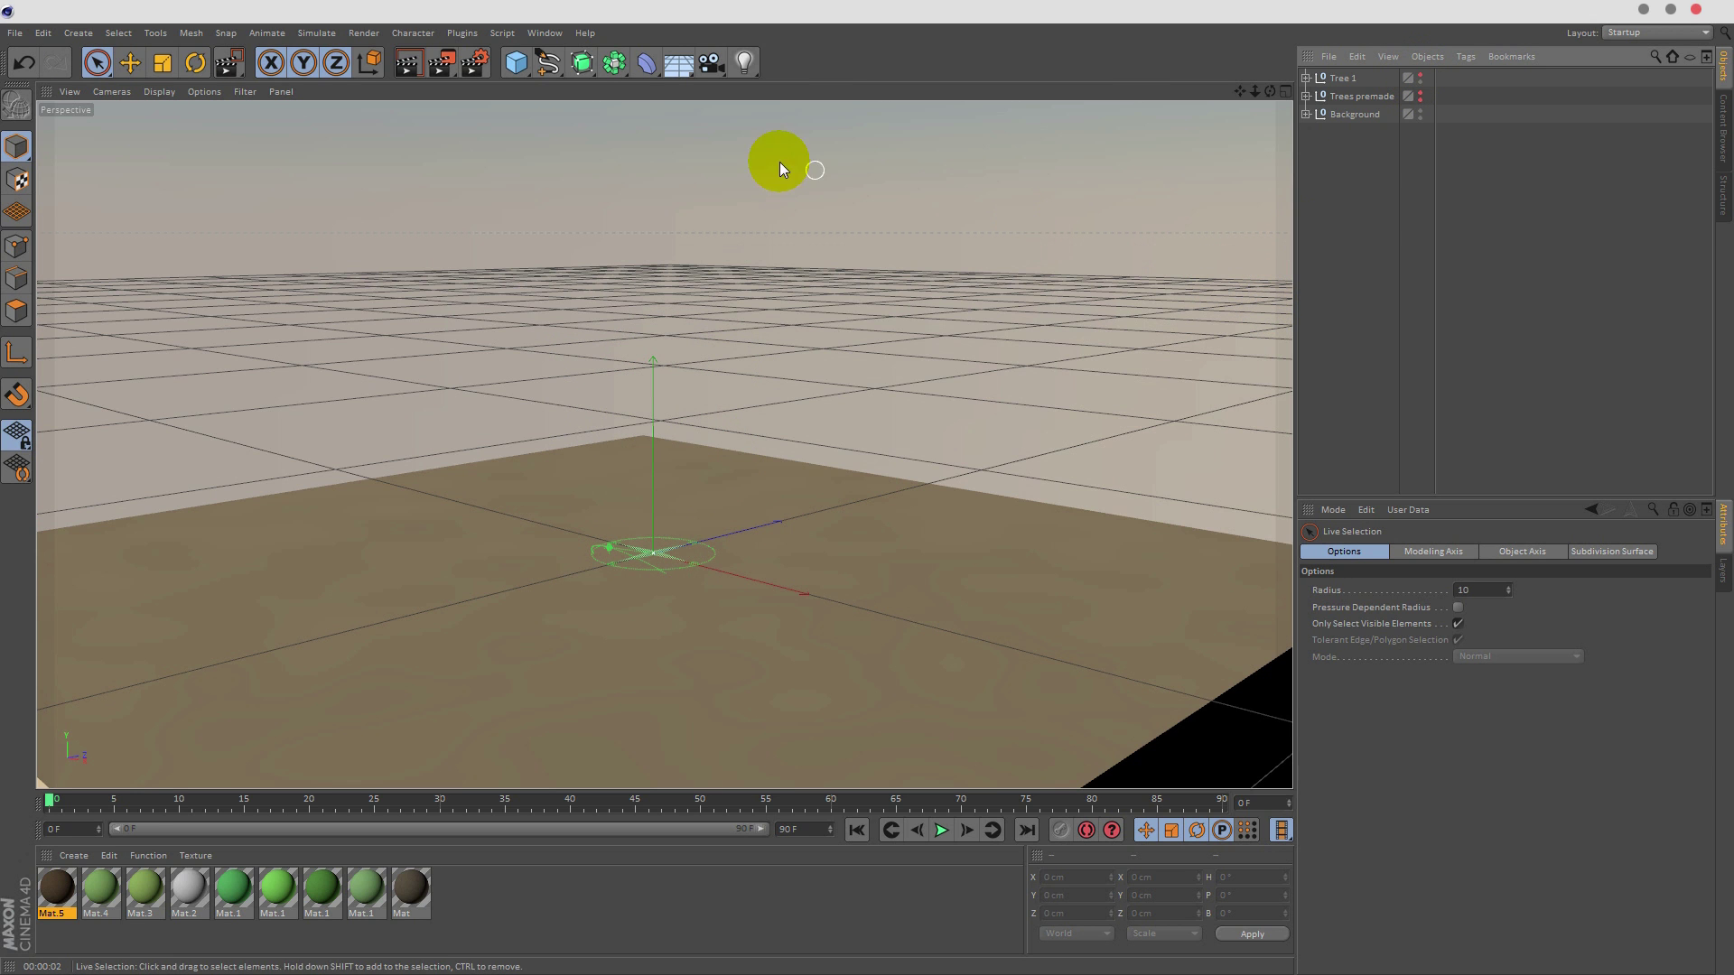
{"action": "left_click_drag", "start_coordinate": [1271, 91], "coordinate": [1268, 91]}
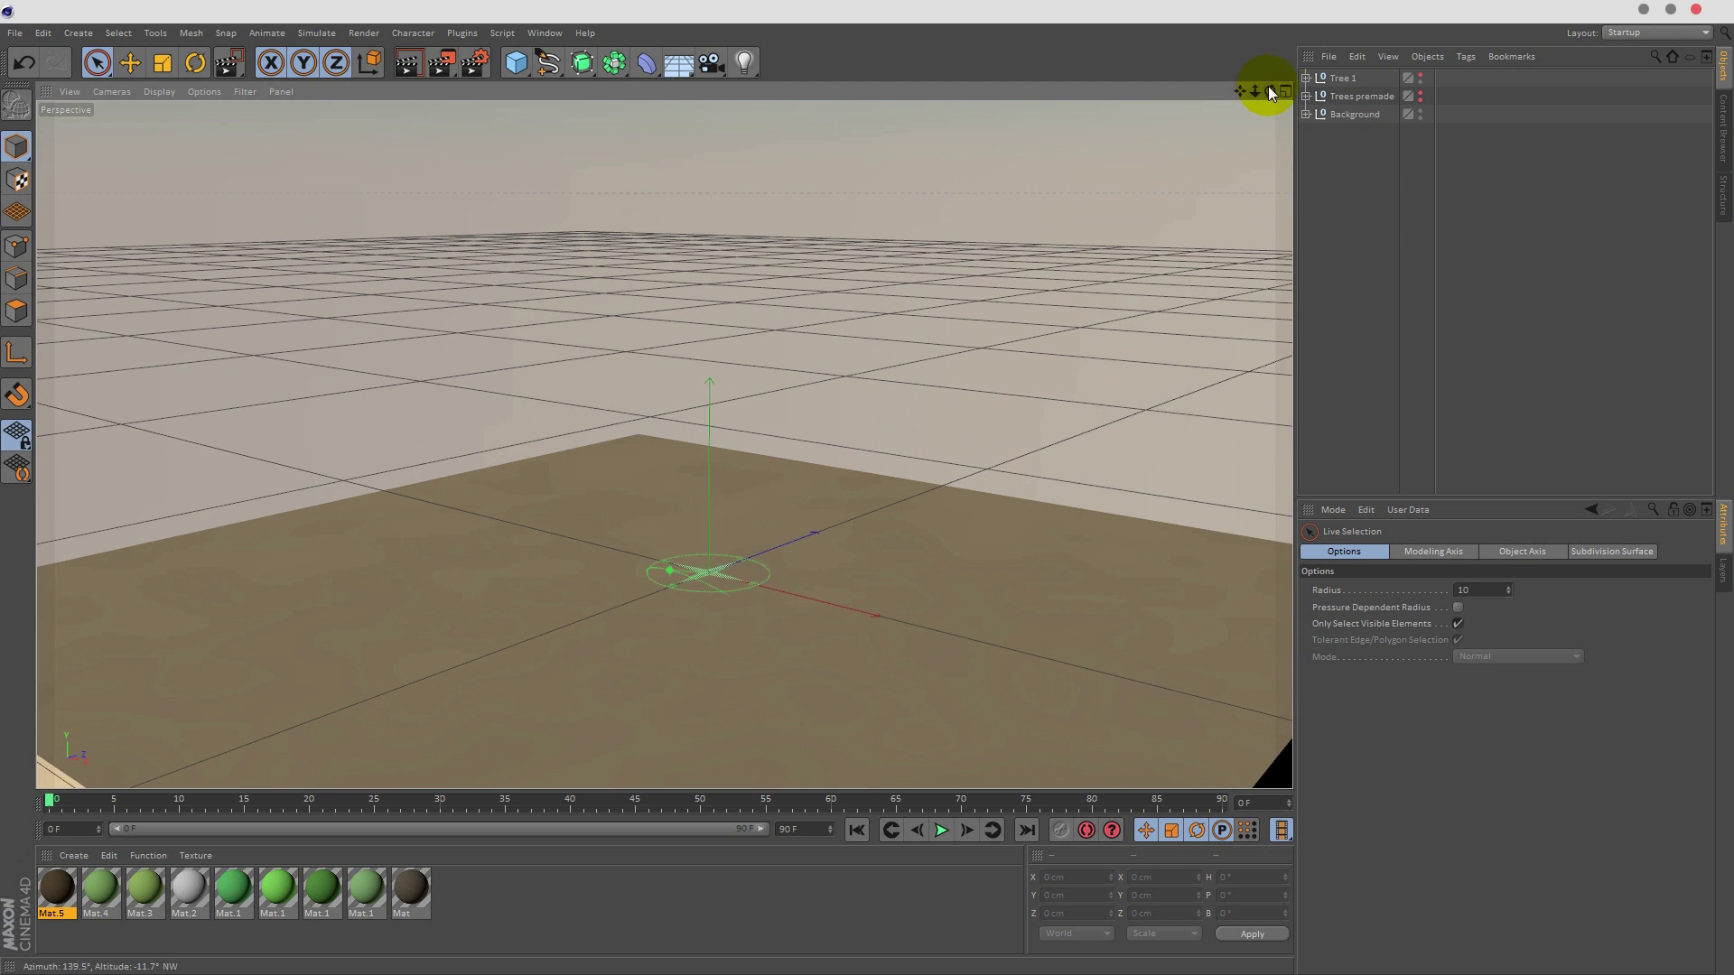
{"action": "left_click", "coordinate": [1419, 92]}
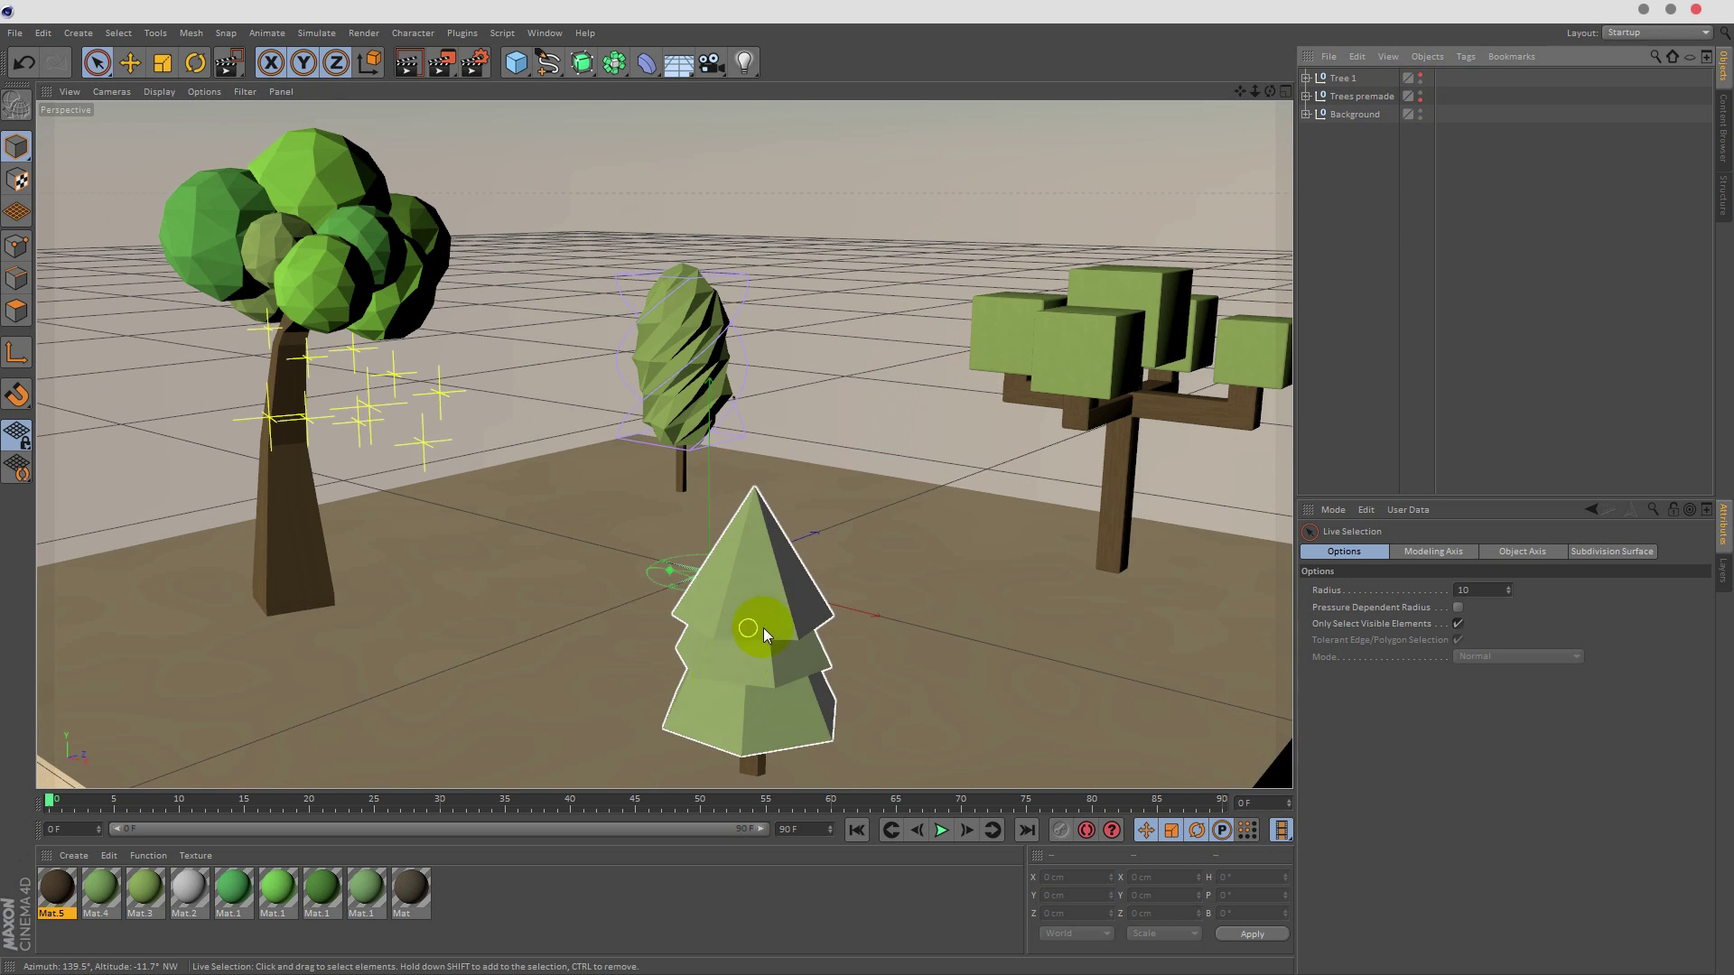
{"action": "left_click", "coordinate": [1421, 94]}
- Add a cone raised to a Y position of about 247 cm and delete its Phong tag
{"action": "left_click", "coordinate": [524, 65]}
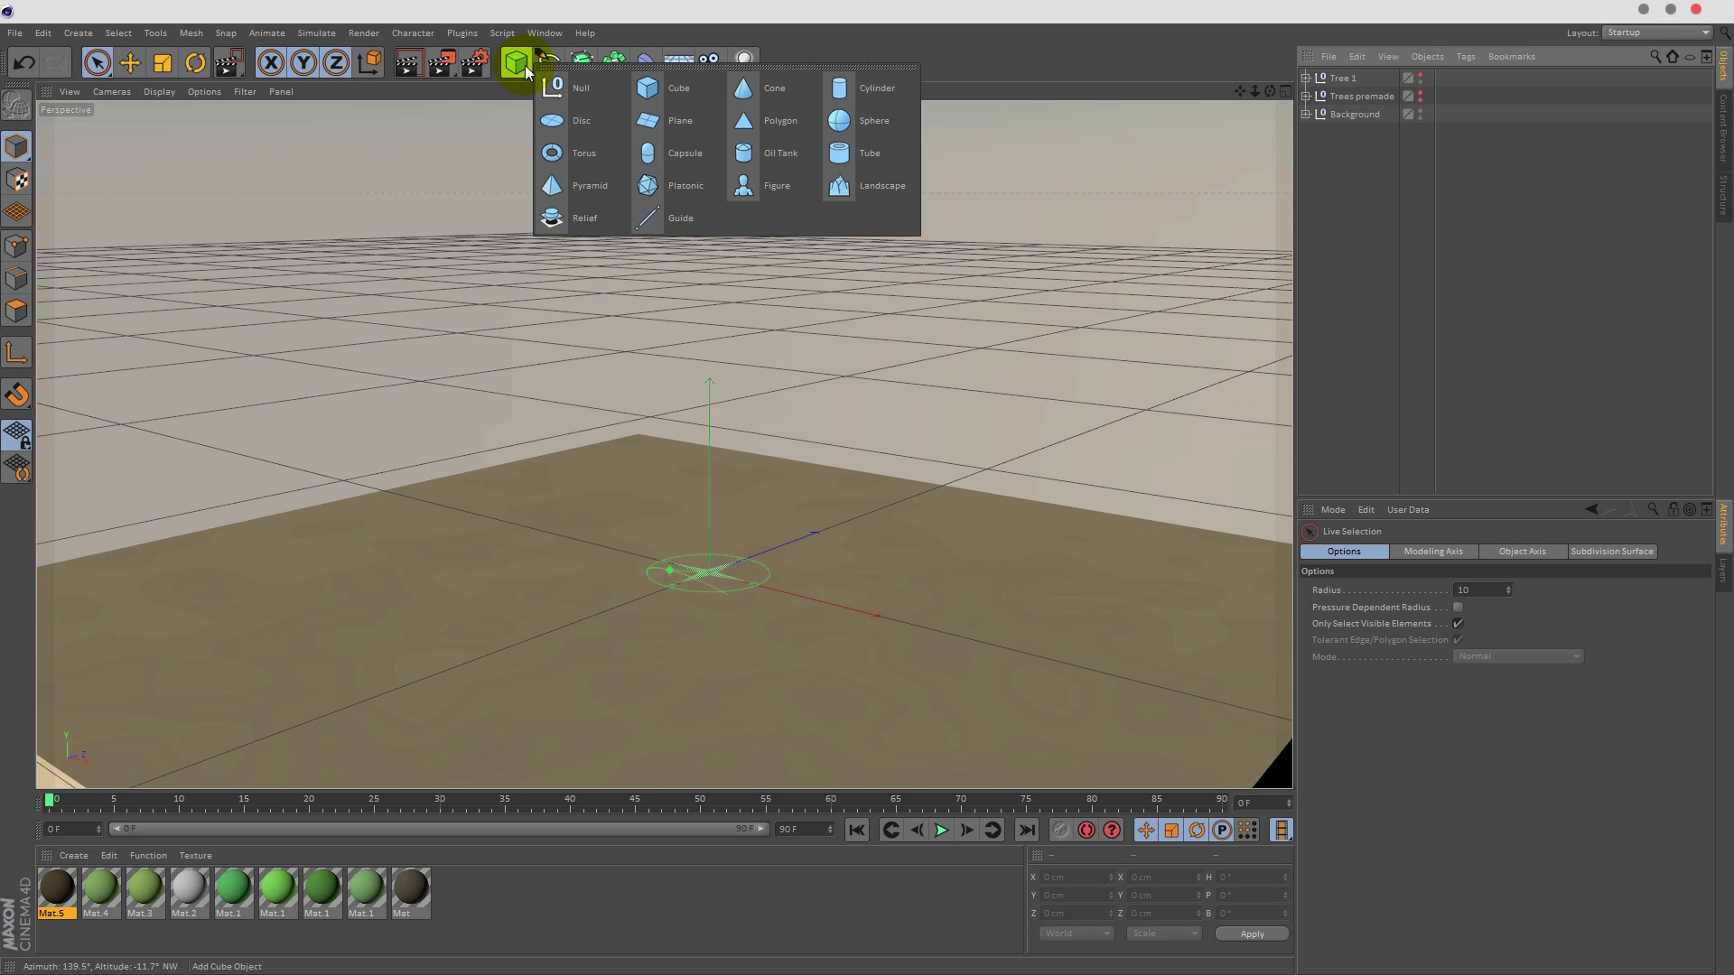
{"action": "left_click", "coordinate": [775, 95]}
{"action": "left_click_drag", "start_coordinate": [710, 408], "coordinate": [719, 258]}
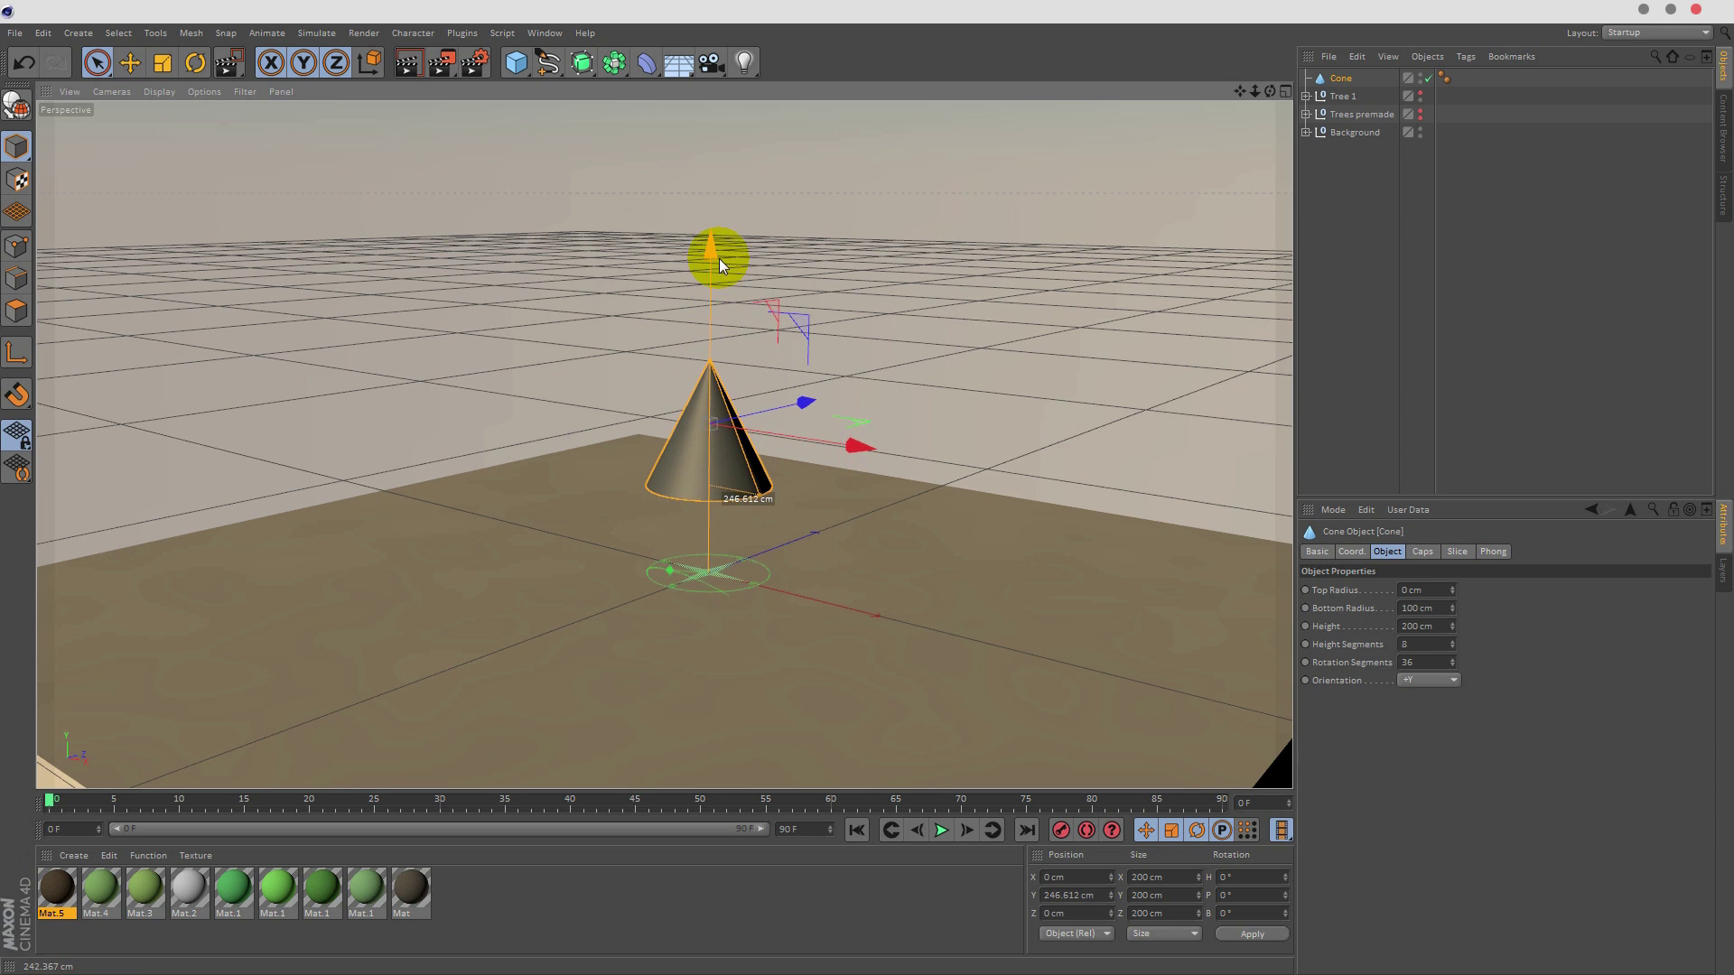
{"action": "left_click", "coordinate": [1443, 81]}
{"action": "key", "text": "Delete"}
{"action": "left_click", "coordinate": [1343, 79]}
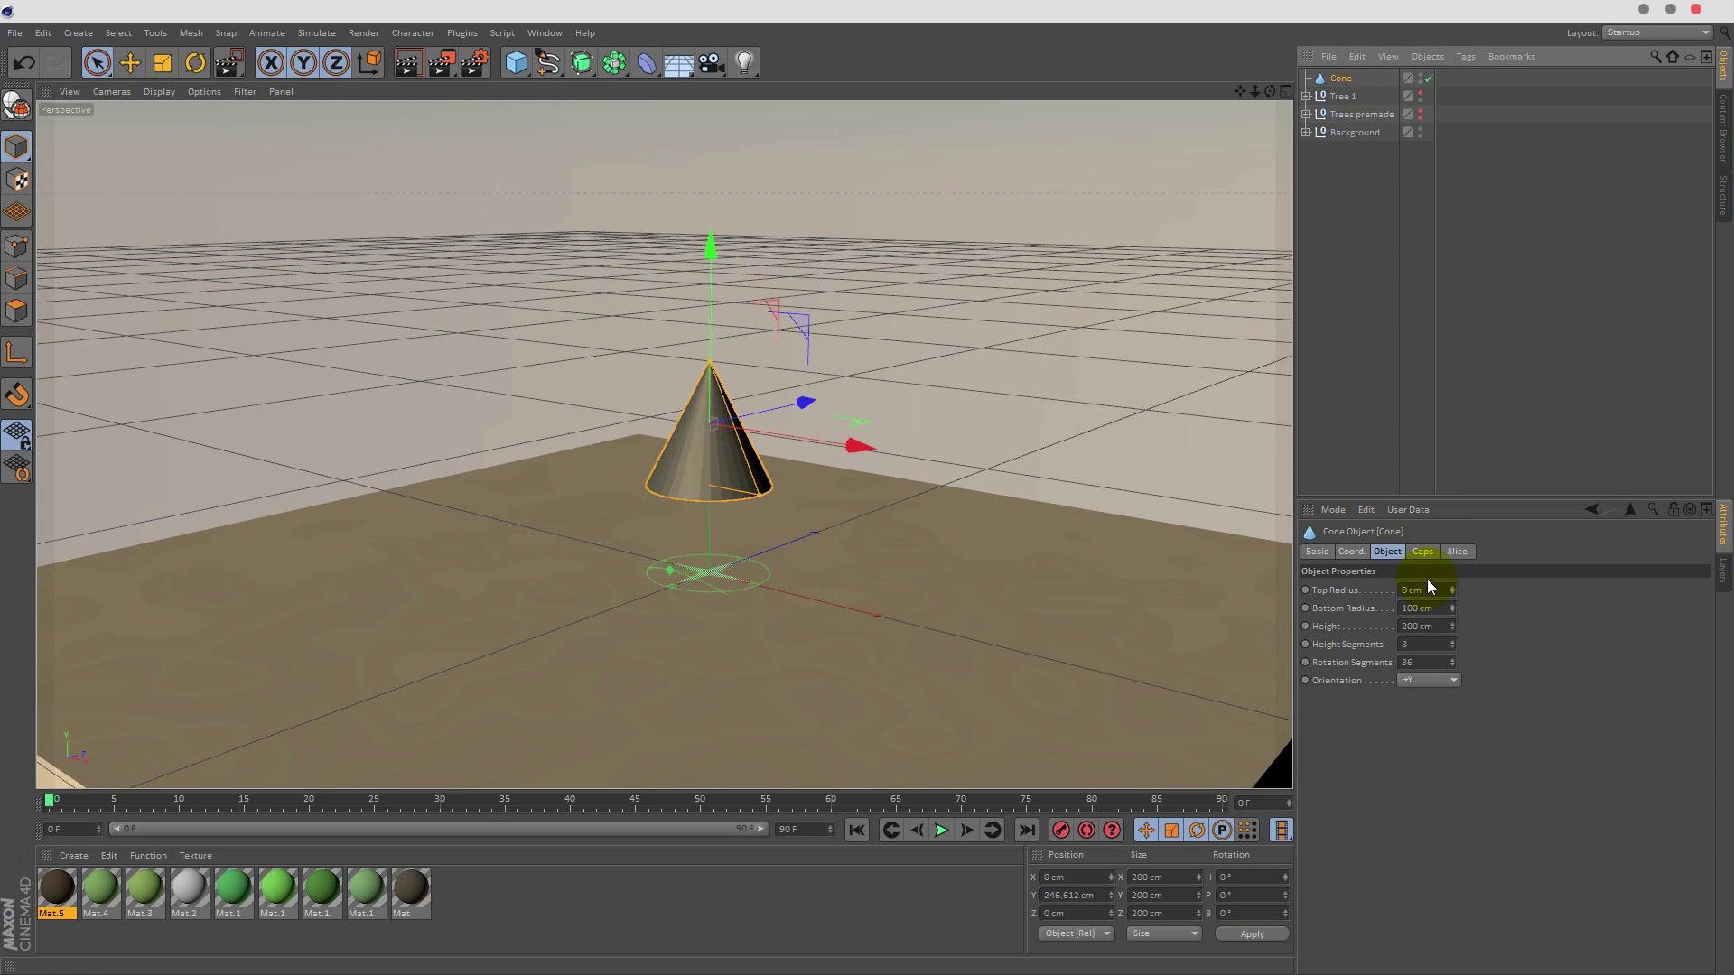
- Set the cone's rotation segments to 16 and convert it to an editable polygon object
{"action": "left_click", "coordinate": [1449, 665]}
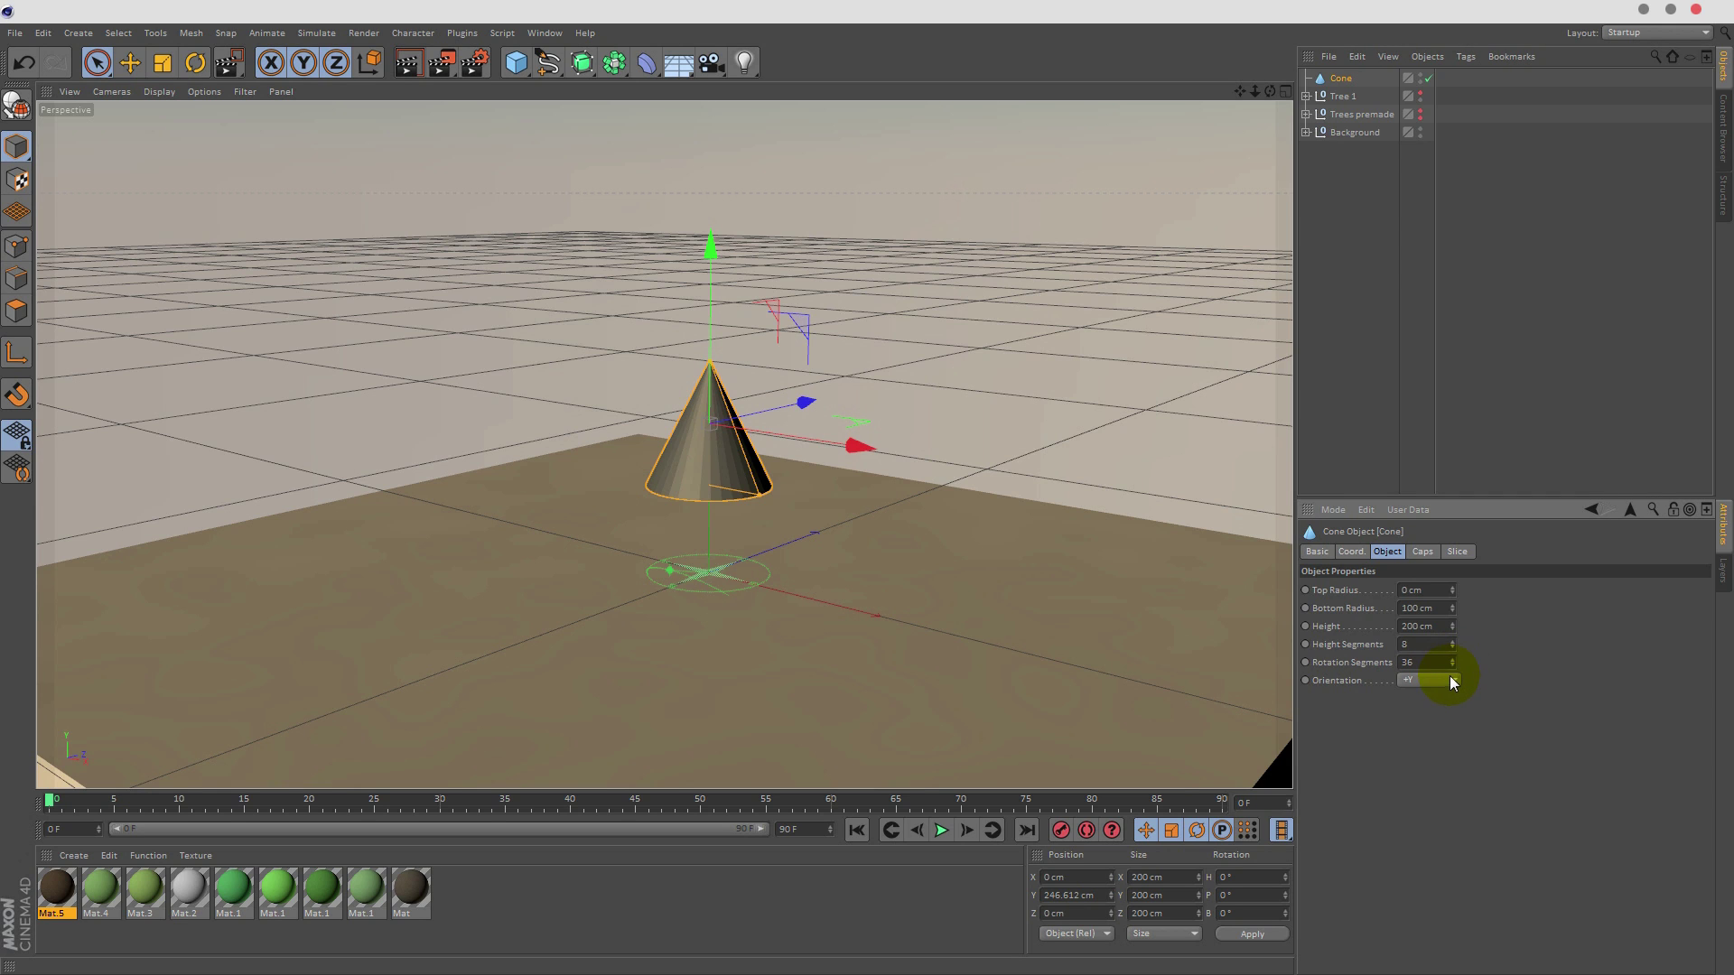
{"action": "left_click_drag", "start_coordinate": [1454, 663], "coordinate": [1454, 681]}
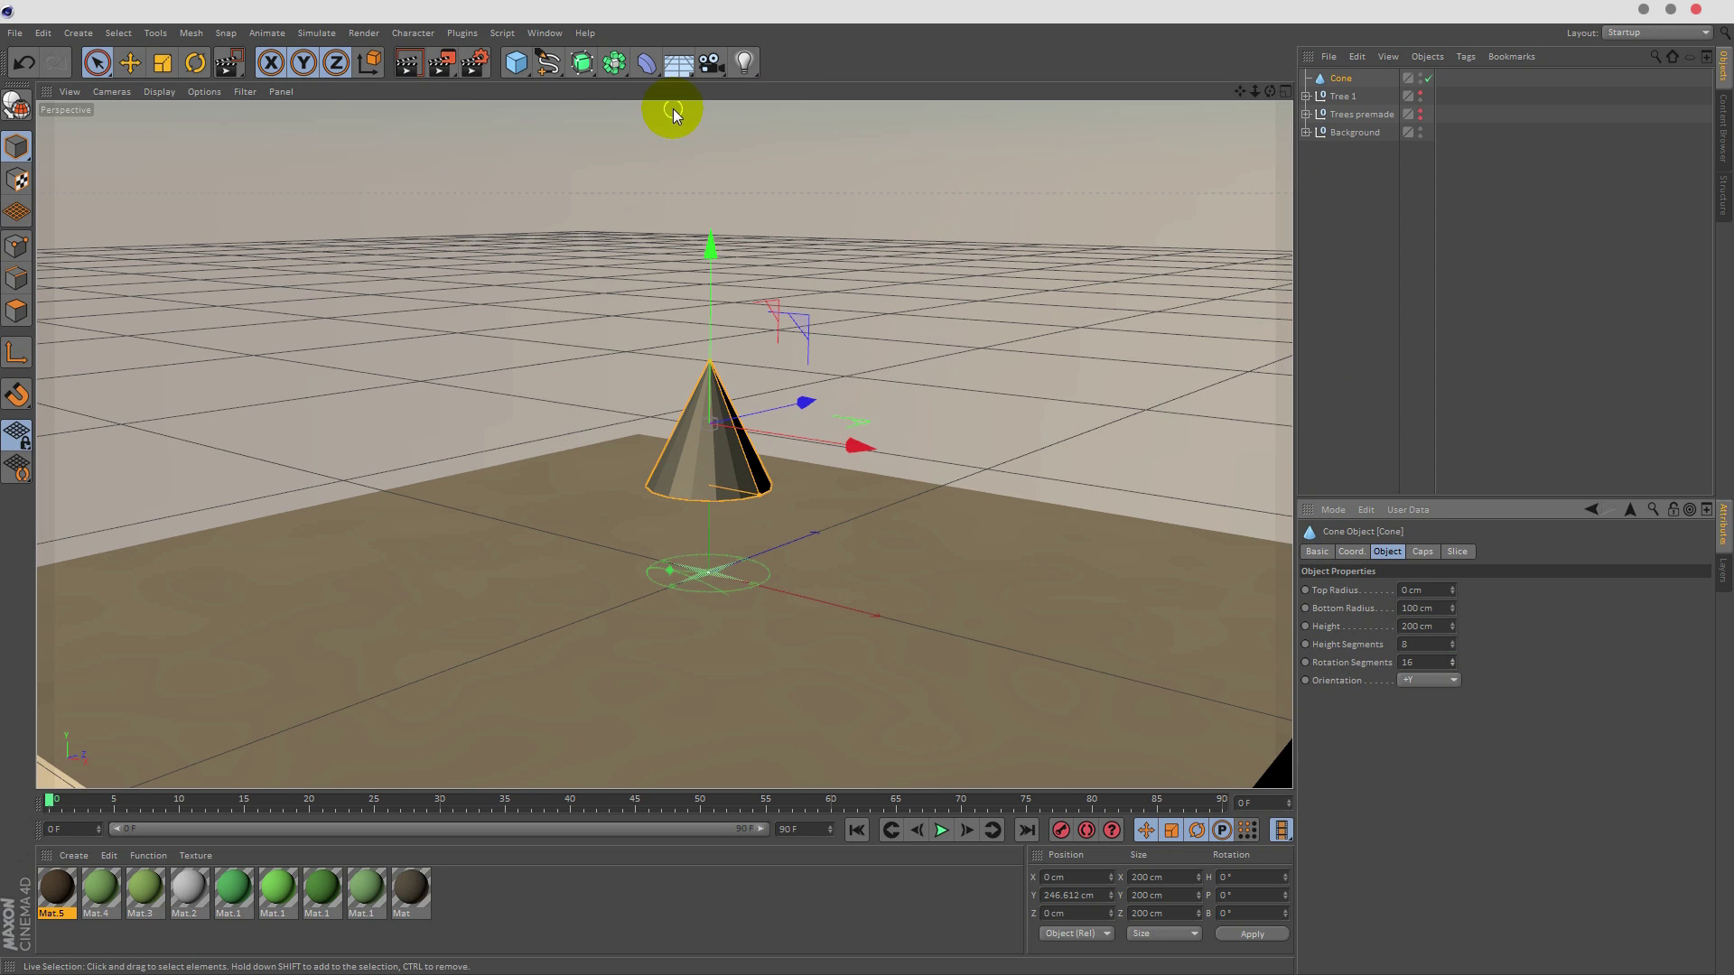
{"action": "key", "text": "c"}
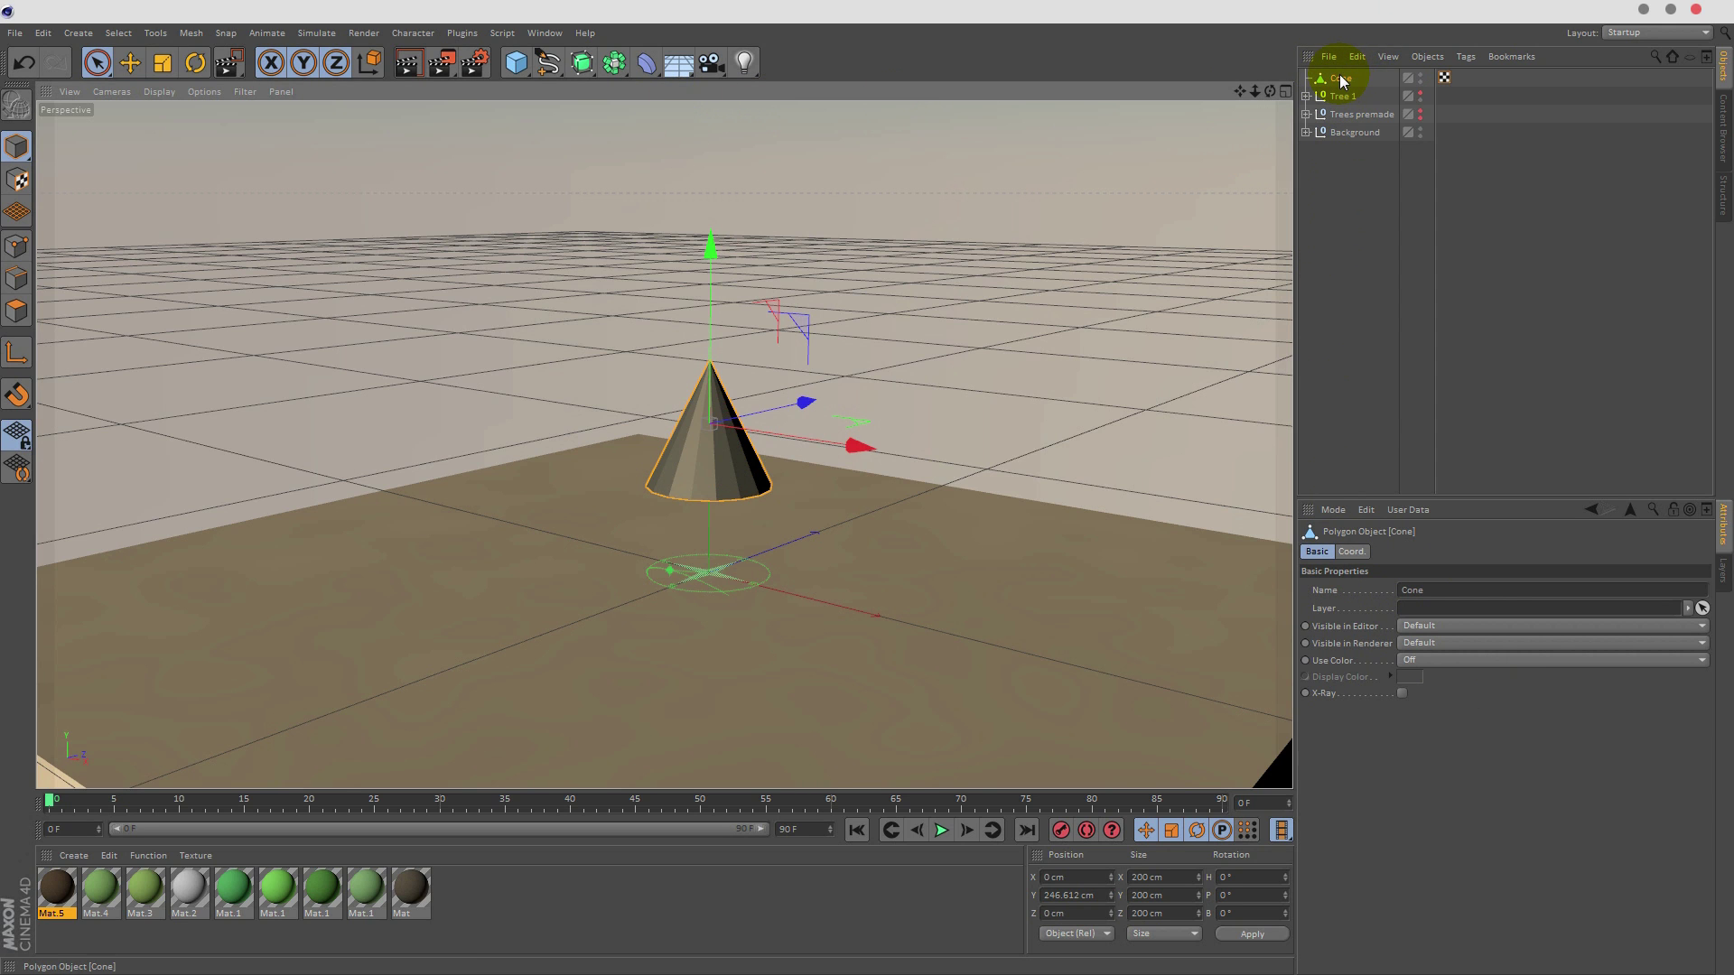
- Raise the cone to Y about 413 cm and place a copy below it at Y about 318 cm
{"action": "left_click_drag", "start_coordinate": [711, 246], "coordinate": [712, 143]}
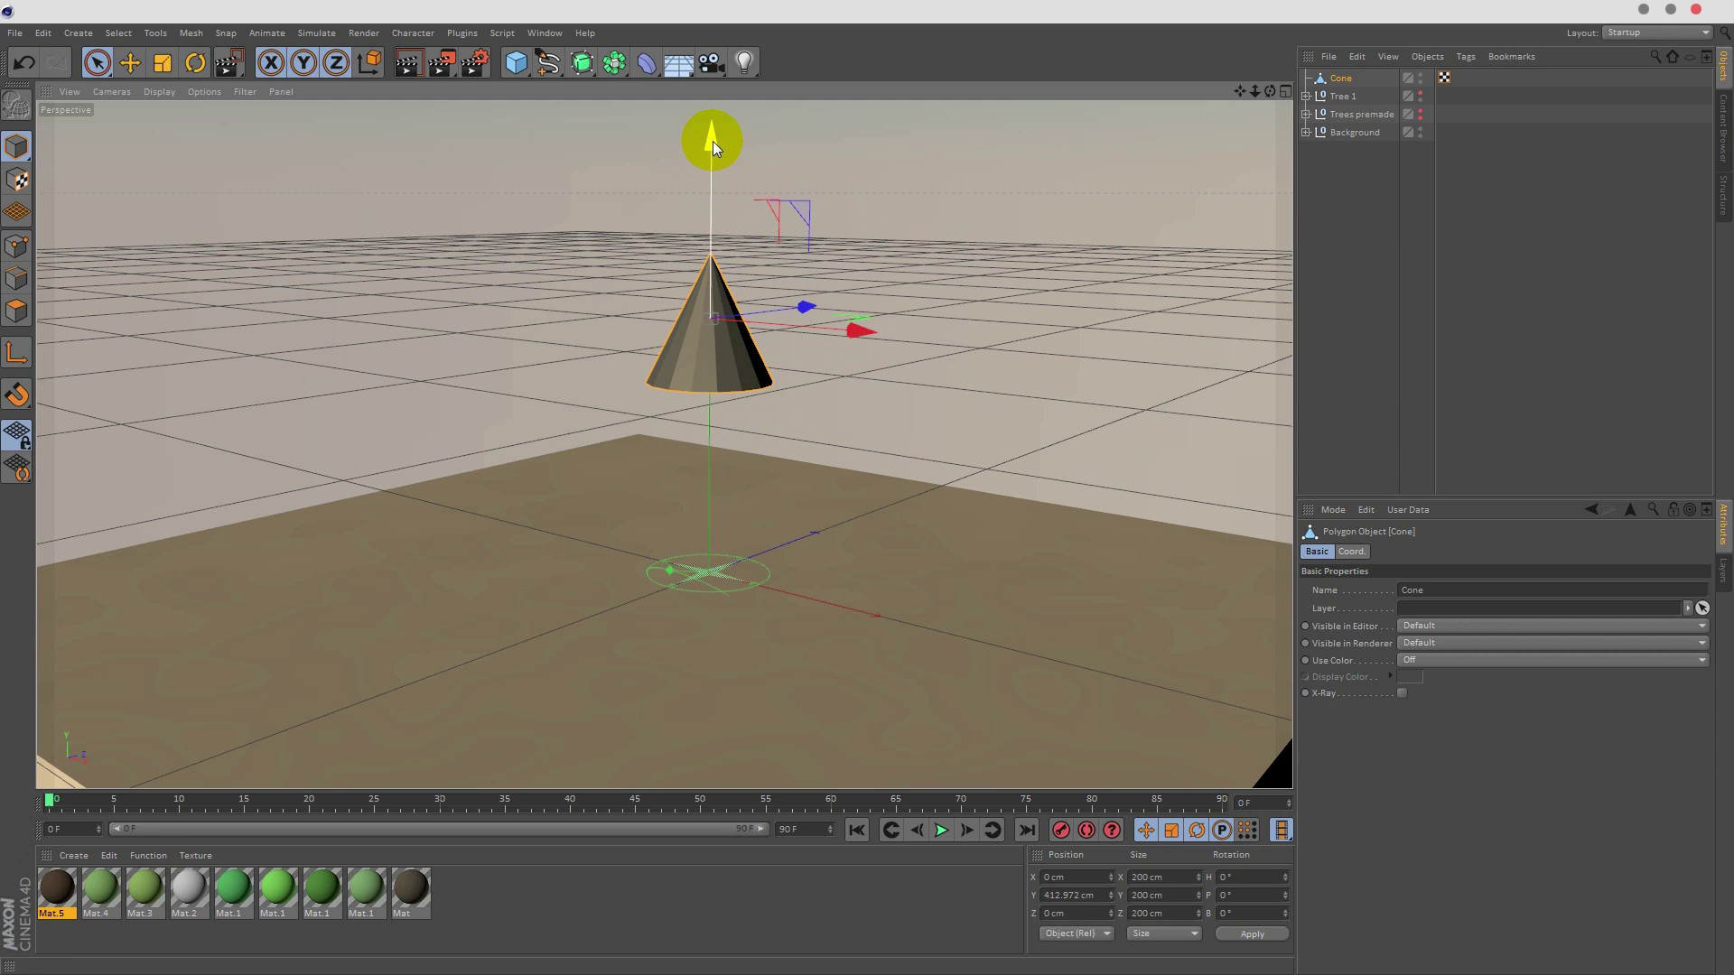
{"action": "key", "text": "ctrl+c"}
{"action": "key", "text": "ctrl+v"}
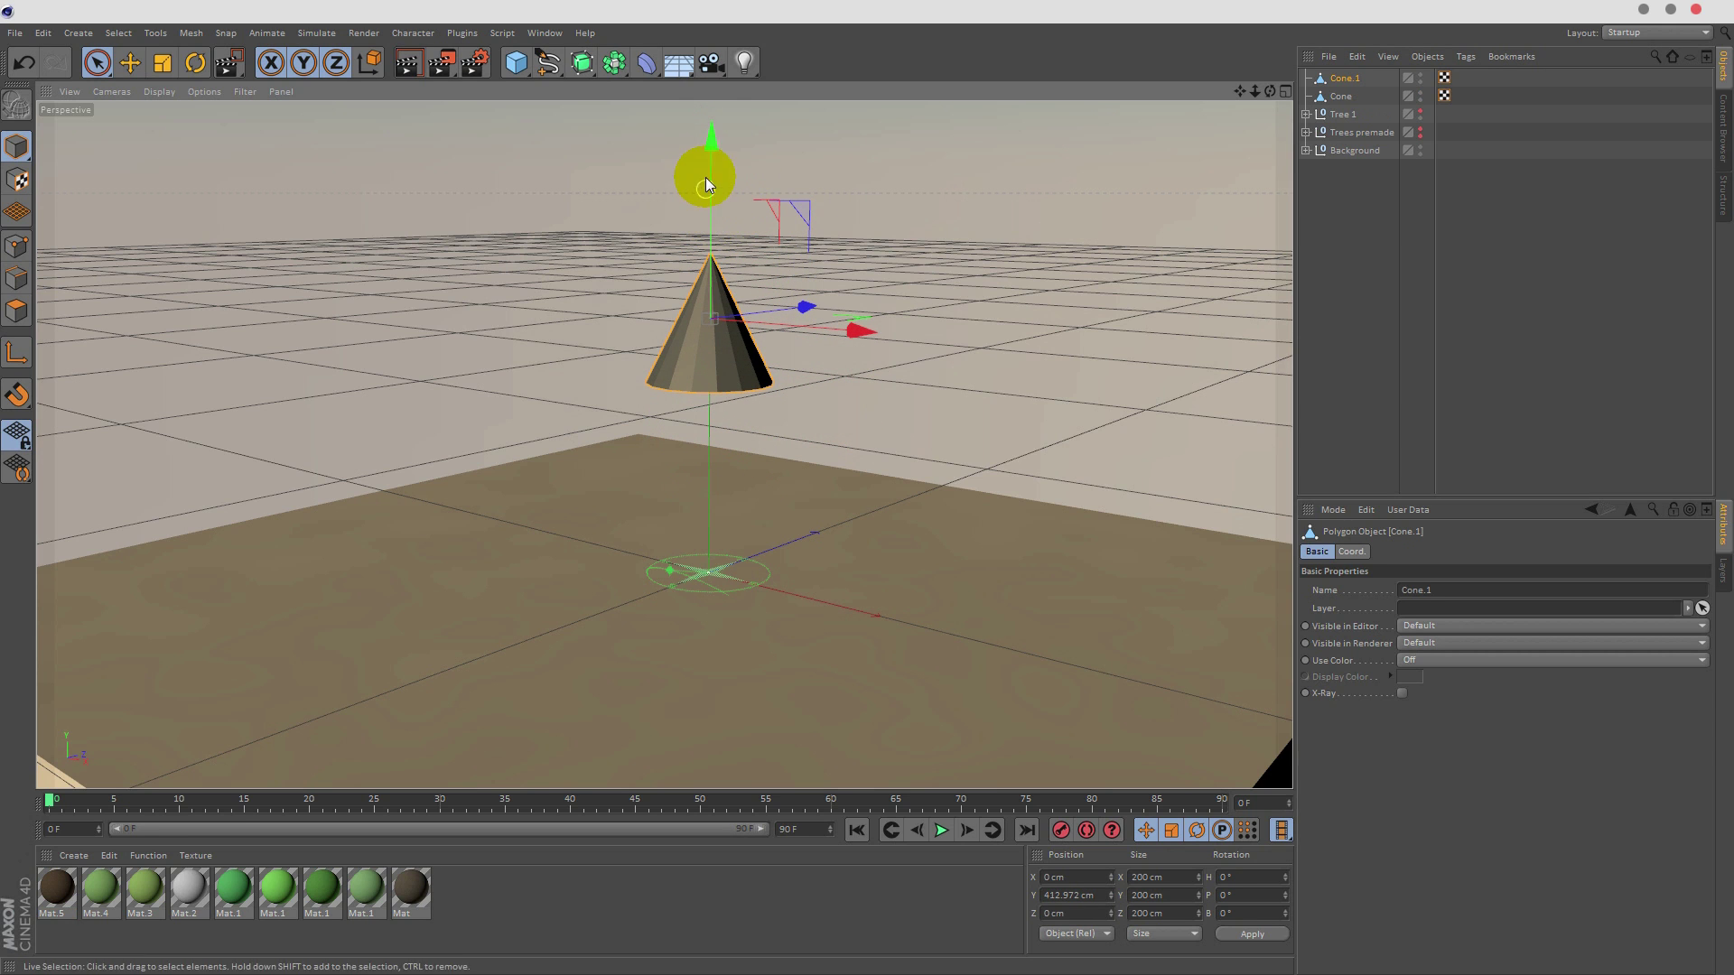
{"action": "left_click_drag", "start_coordinate": [712, 154], "coordinate": [704, 213]}
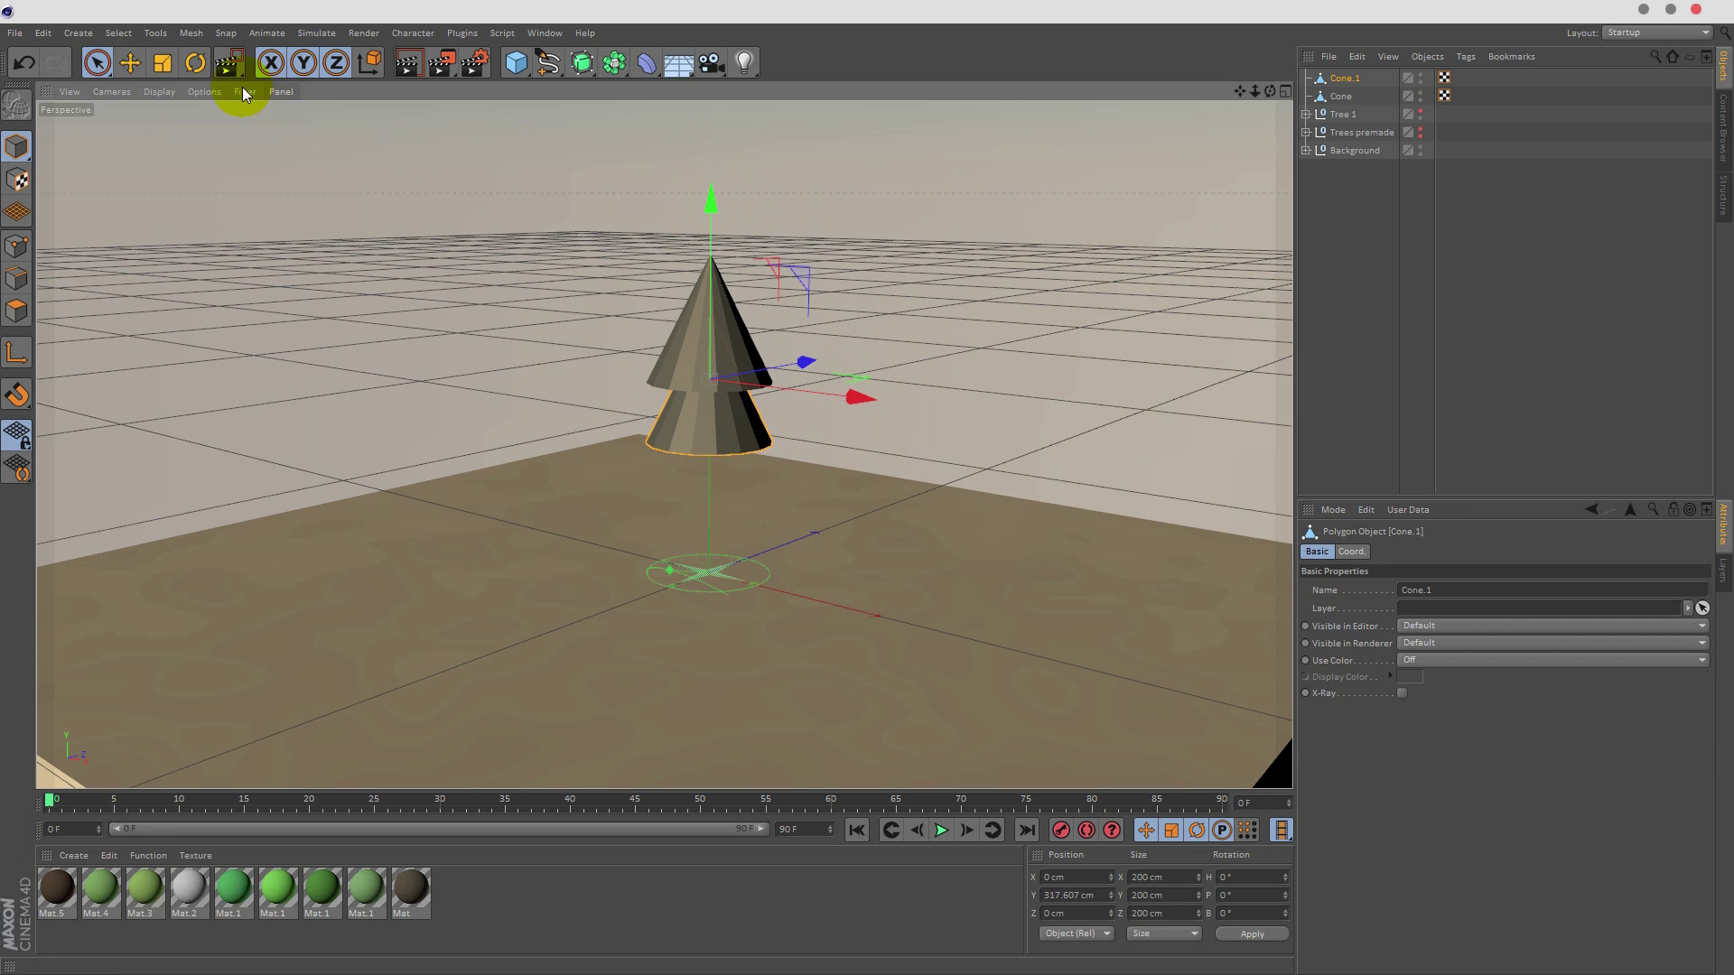
- Scale the copied cone uniformly to about 257 cm and raise it to Y about 327 cm
{"action": "left_click", "coordinate": [164, 63]}
{"action": "left_click_drag", "start_coordinate": [833, 269], "coordinate": [1005, 186]}
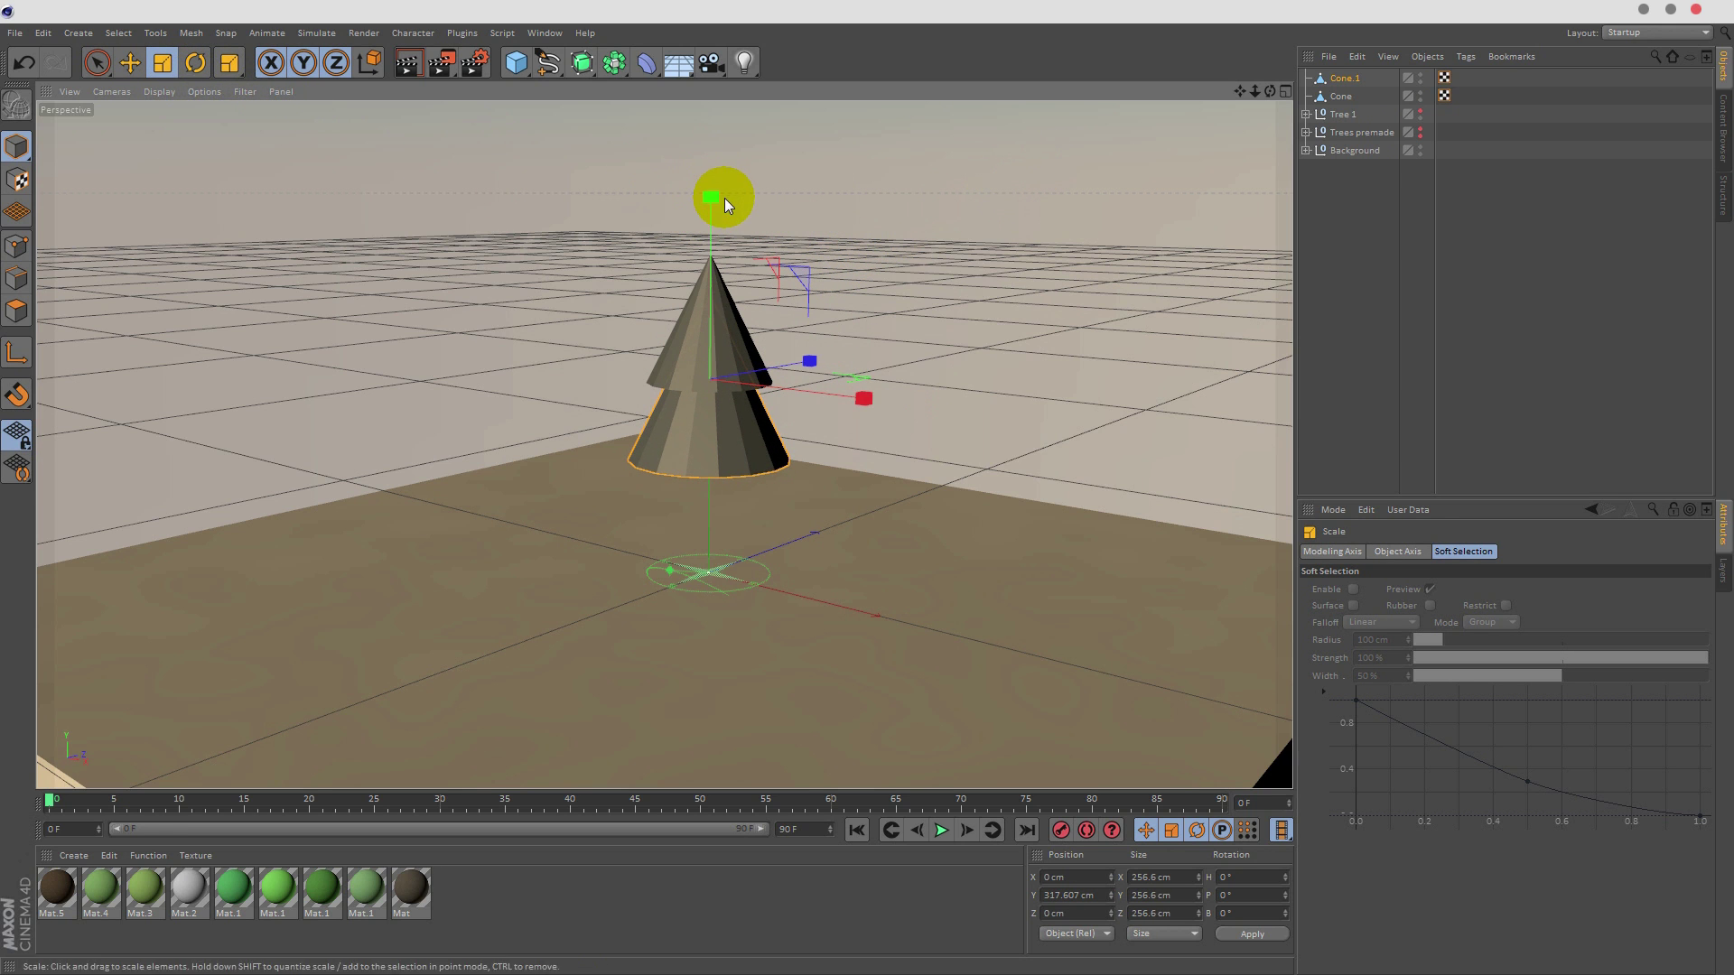
{"action": "left_click", "coordinate": [96, 63]}
{"action": "left_click_drag", "start_coordinate": [713, 210], "coordinate": [712, 208]}
- Rotate the copied cone about its vertical axis to a heading of about 26° and deselect it
{"action": "left_click", "coordinate": [196, 64]}
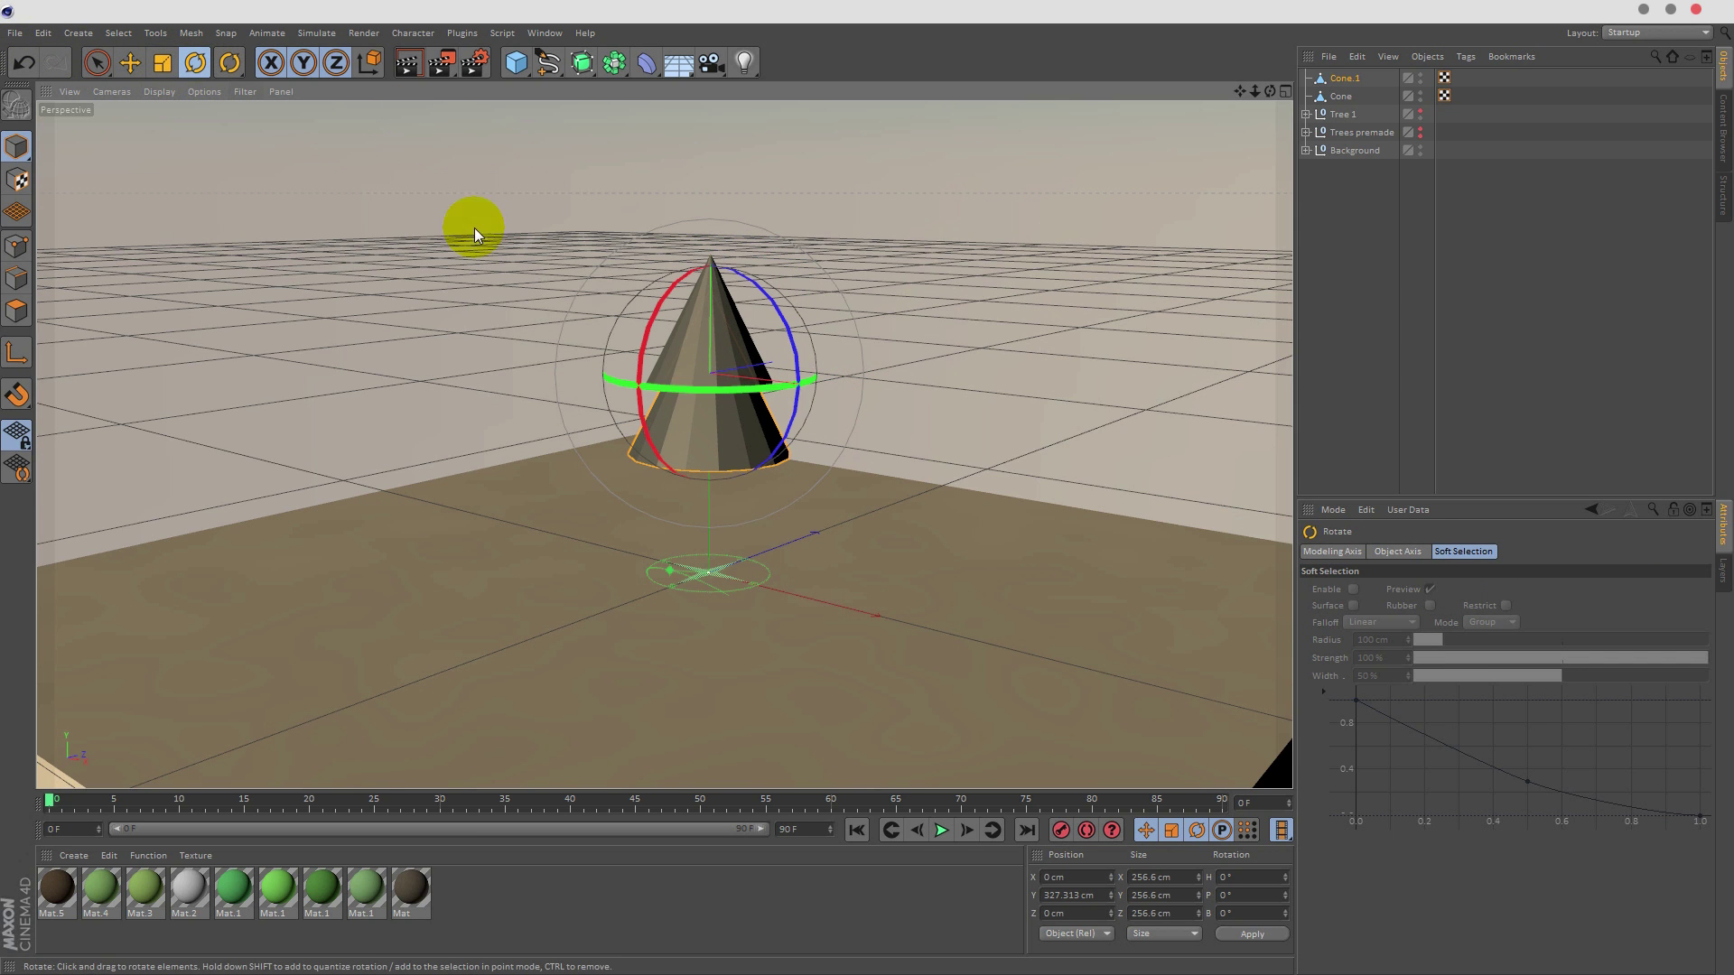
{"action": "left_click_drag", "start_coordinate": [727, 388], "coordinate": [795, 388]}
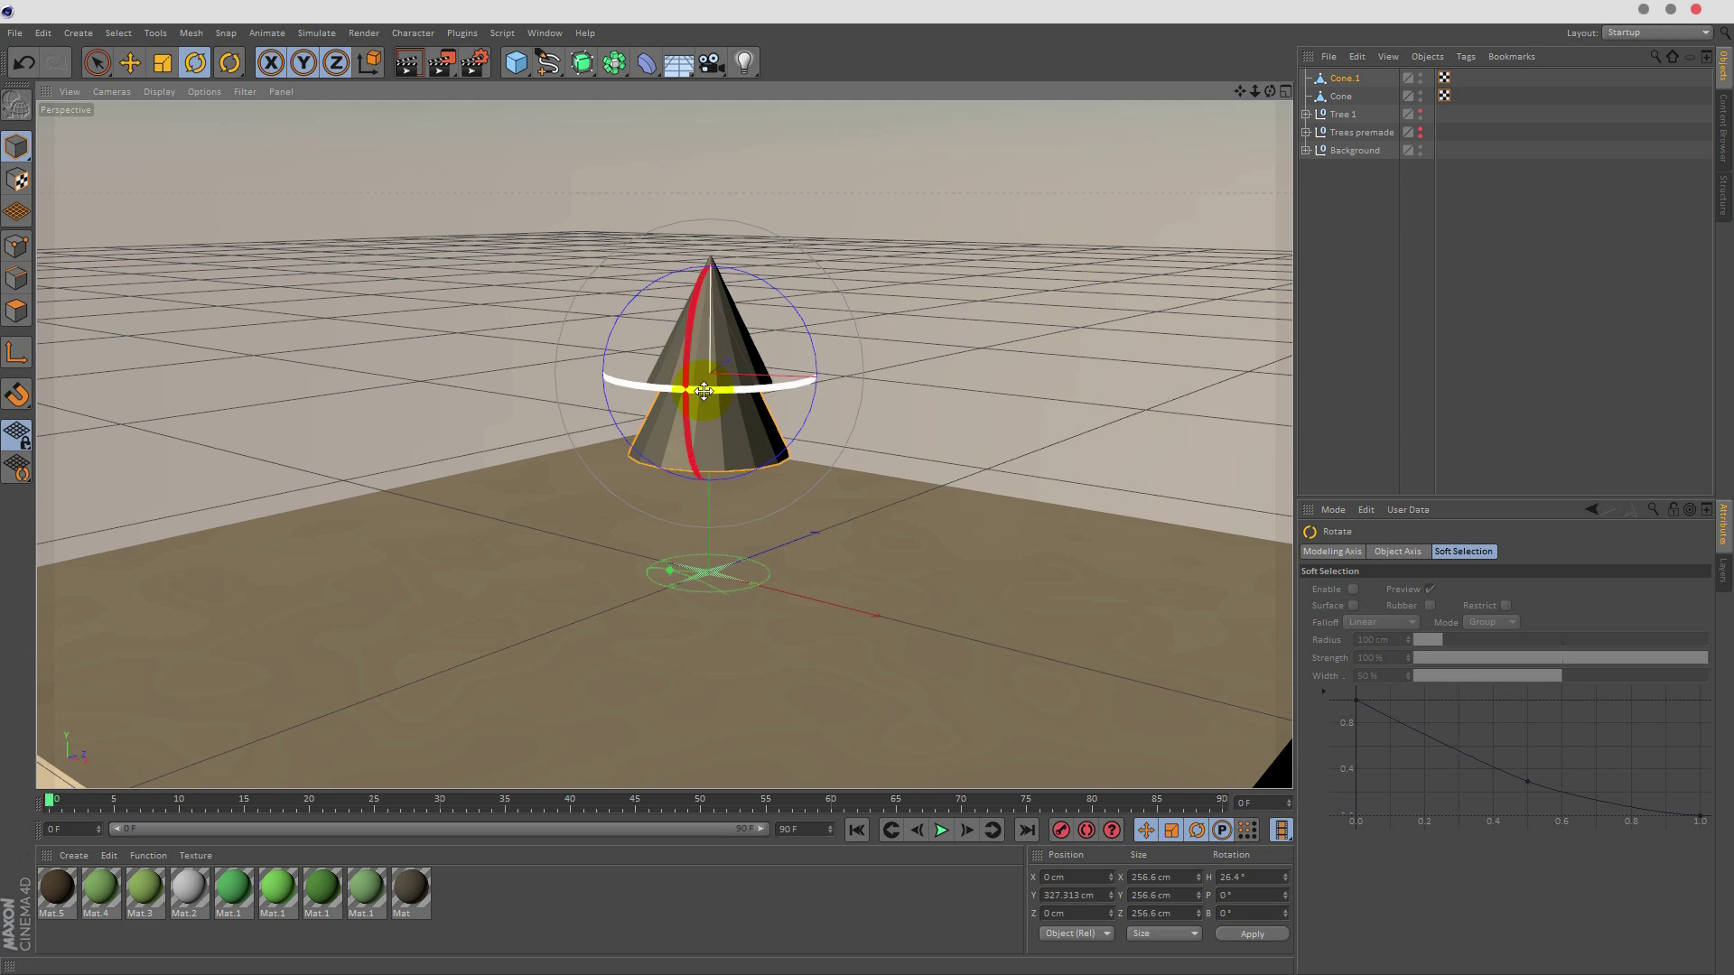
{"action": "left_click", "coordinate": [97, 63]}
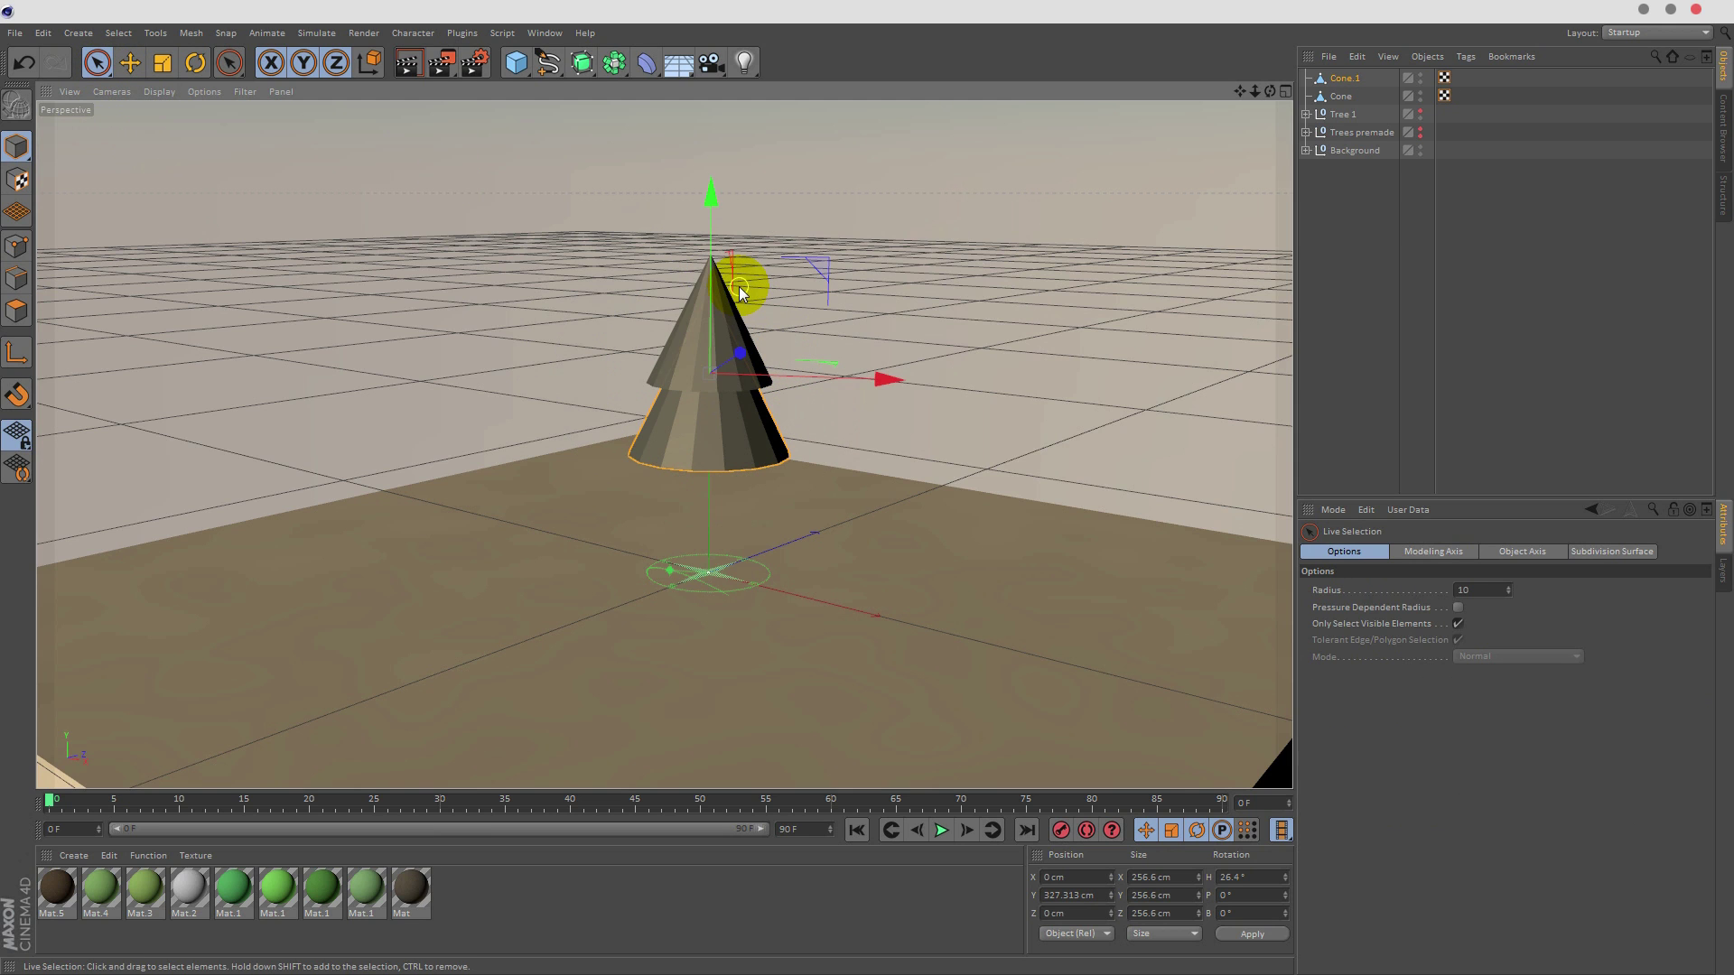
{"action": "left_click", "coordinate": [1376, 186]}
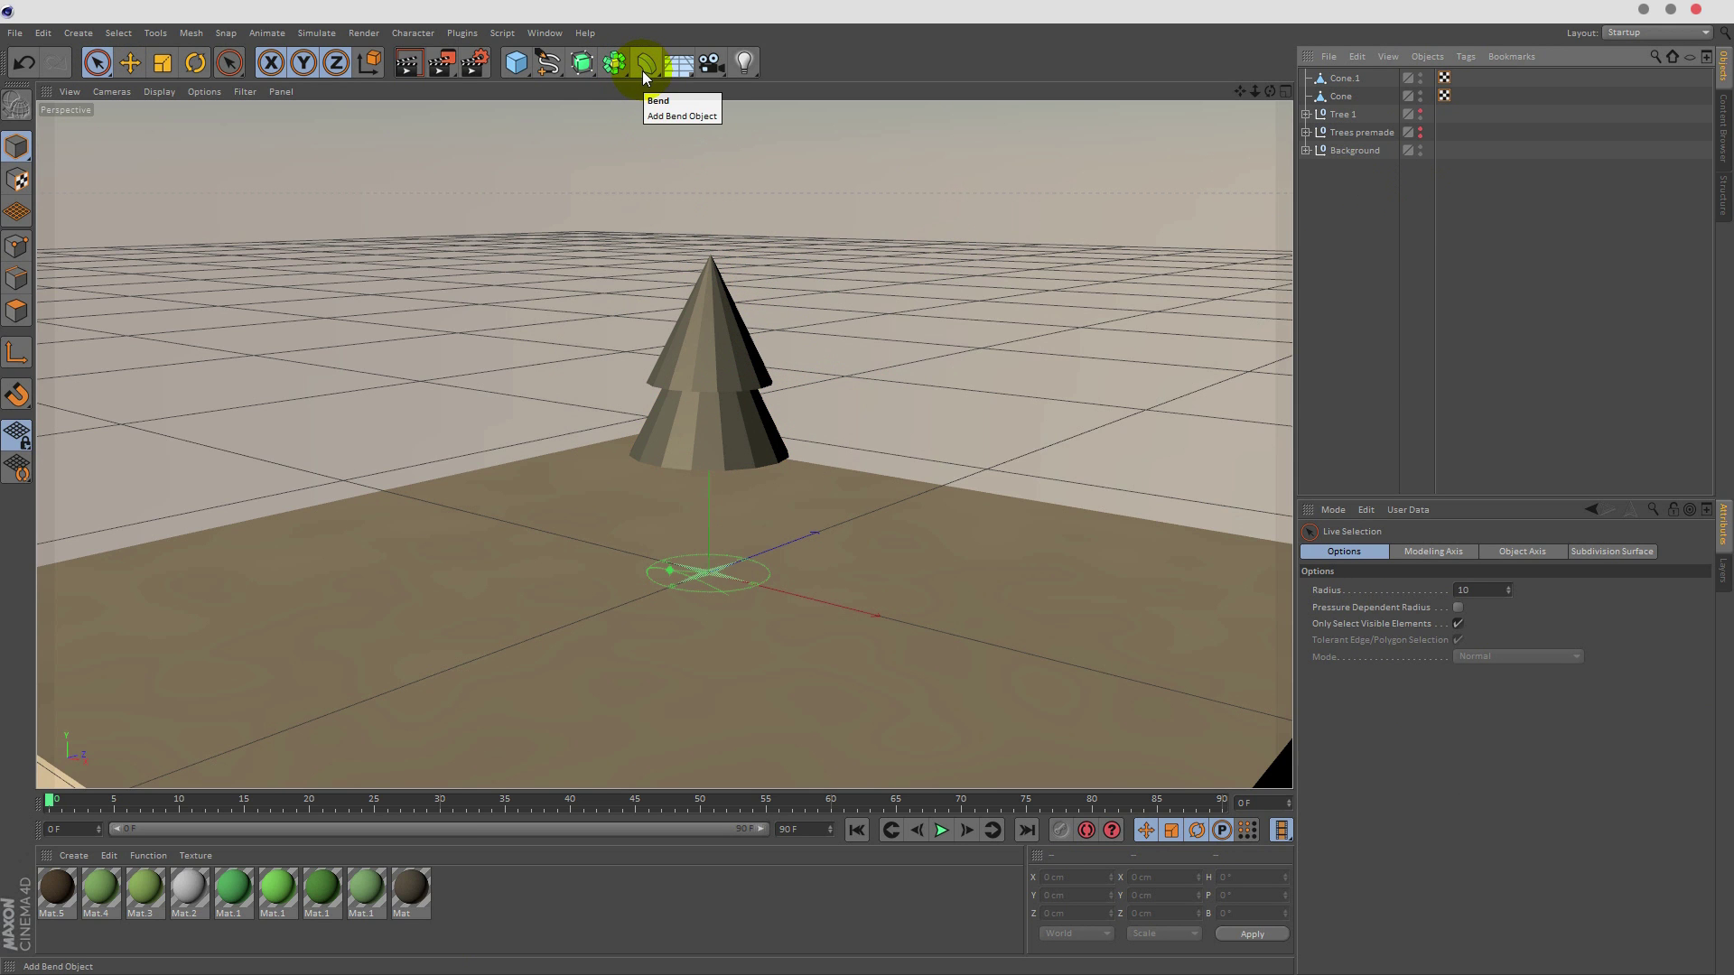
- Duplicate Cone.1 and lower the new copy to Y about 225 cm as the third tier
{"action": "left_click", "coordinate": [1344, 78]}
{"action": "key", "text": "ctrl+c"}
{"action": "key", "text": "ctrl+v"}
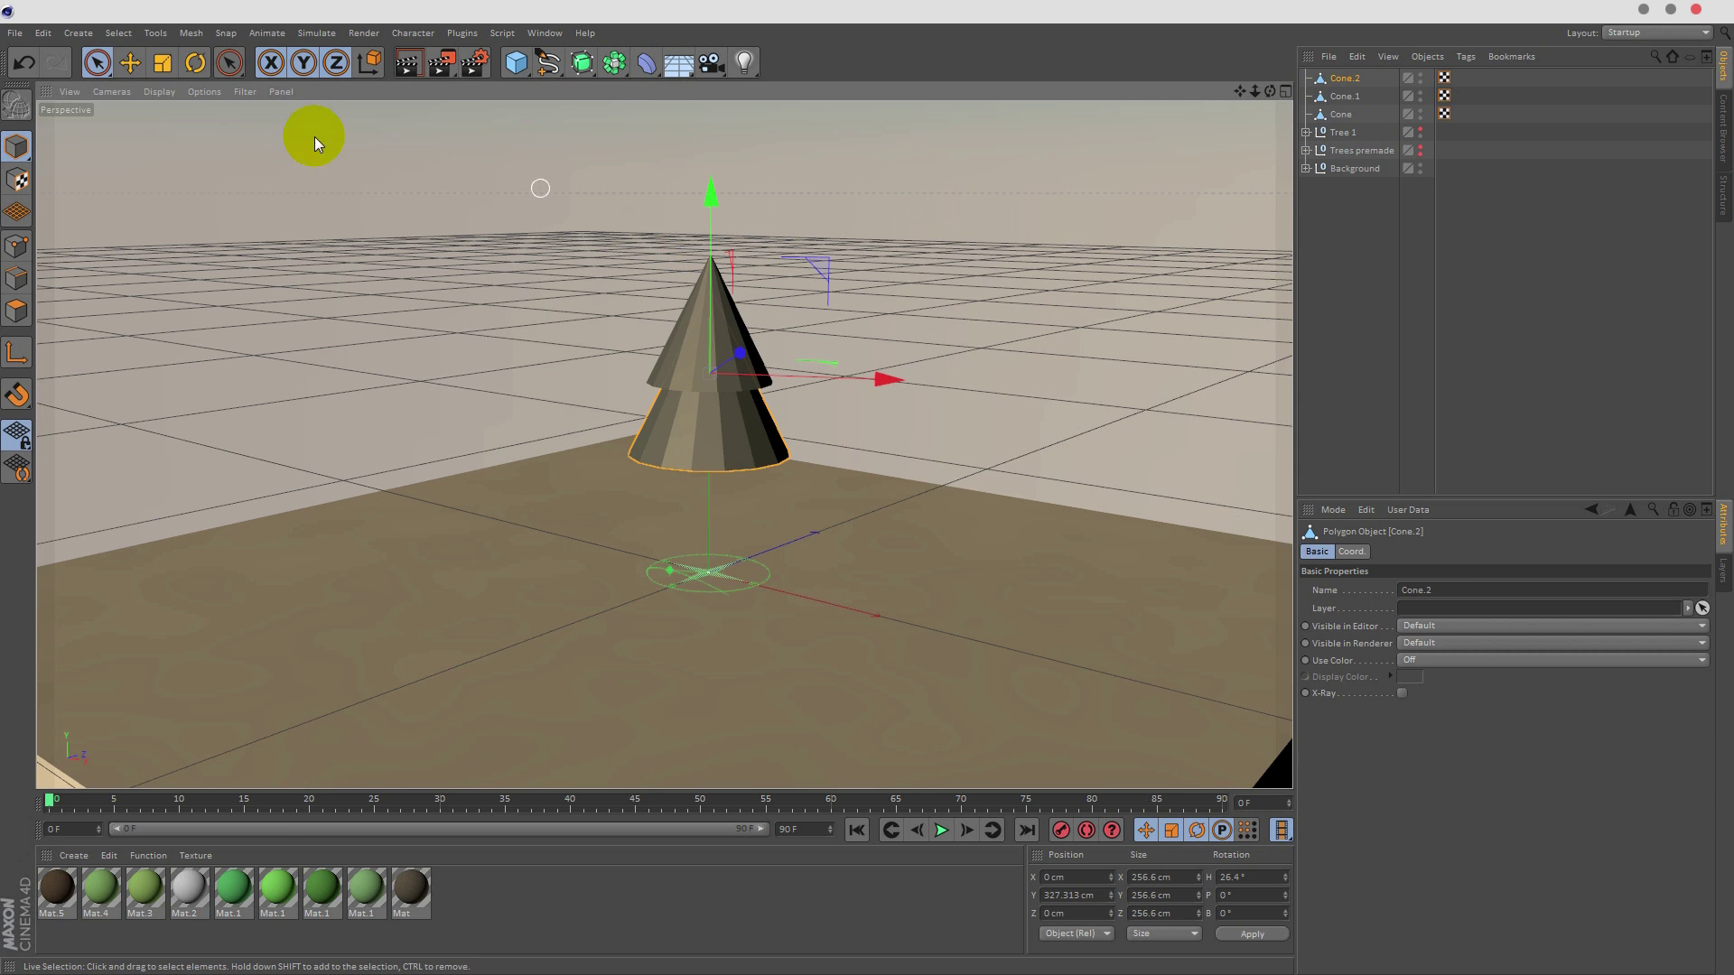
{"action": "left_click_drag", "start_coordinate": [708, 203], "coordinate": [715, 263]}
- Scale the lowest cone uniformly to about 301 cm and rotate its heading to about 18°
{"action": "key", "text": "t"}
{"action": "left_click_drag", "start_coordinate": [896, 311], "coordinate": [988, 273]}
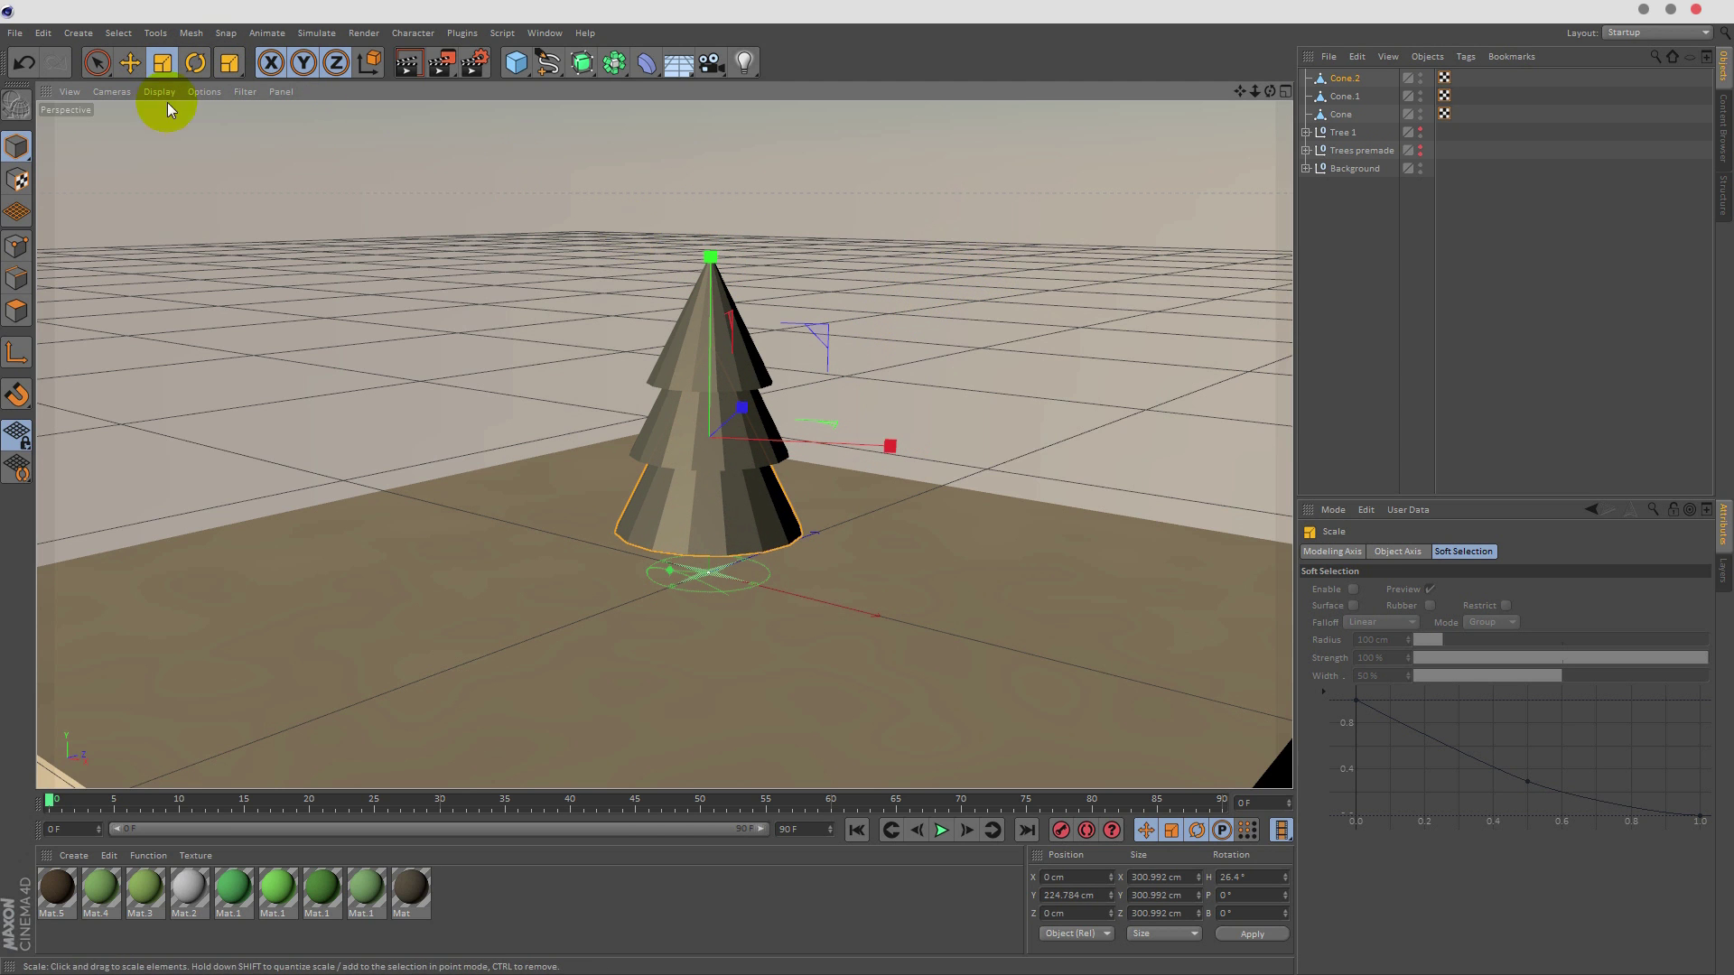
{"action": "left_click", "coordinate": [97, 62]}
{"action": "left_click", "coordinate": [196, 63]}
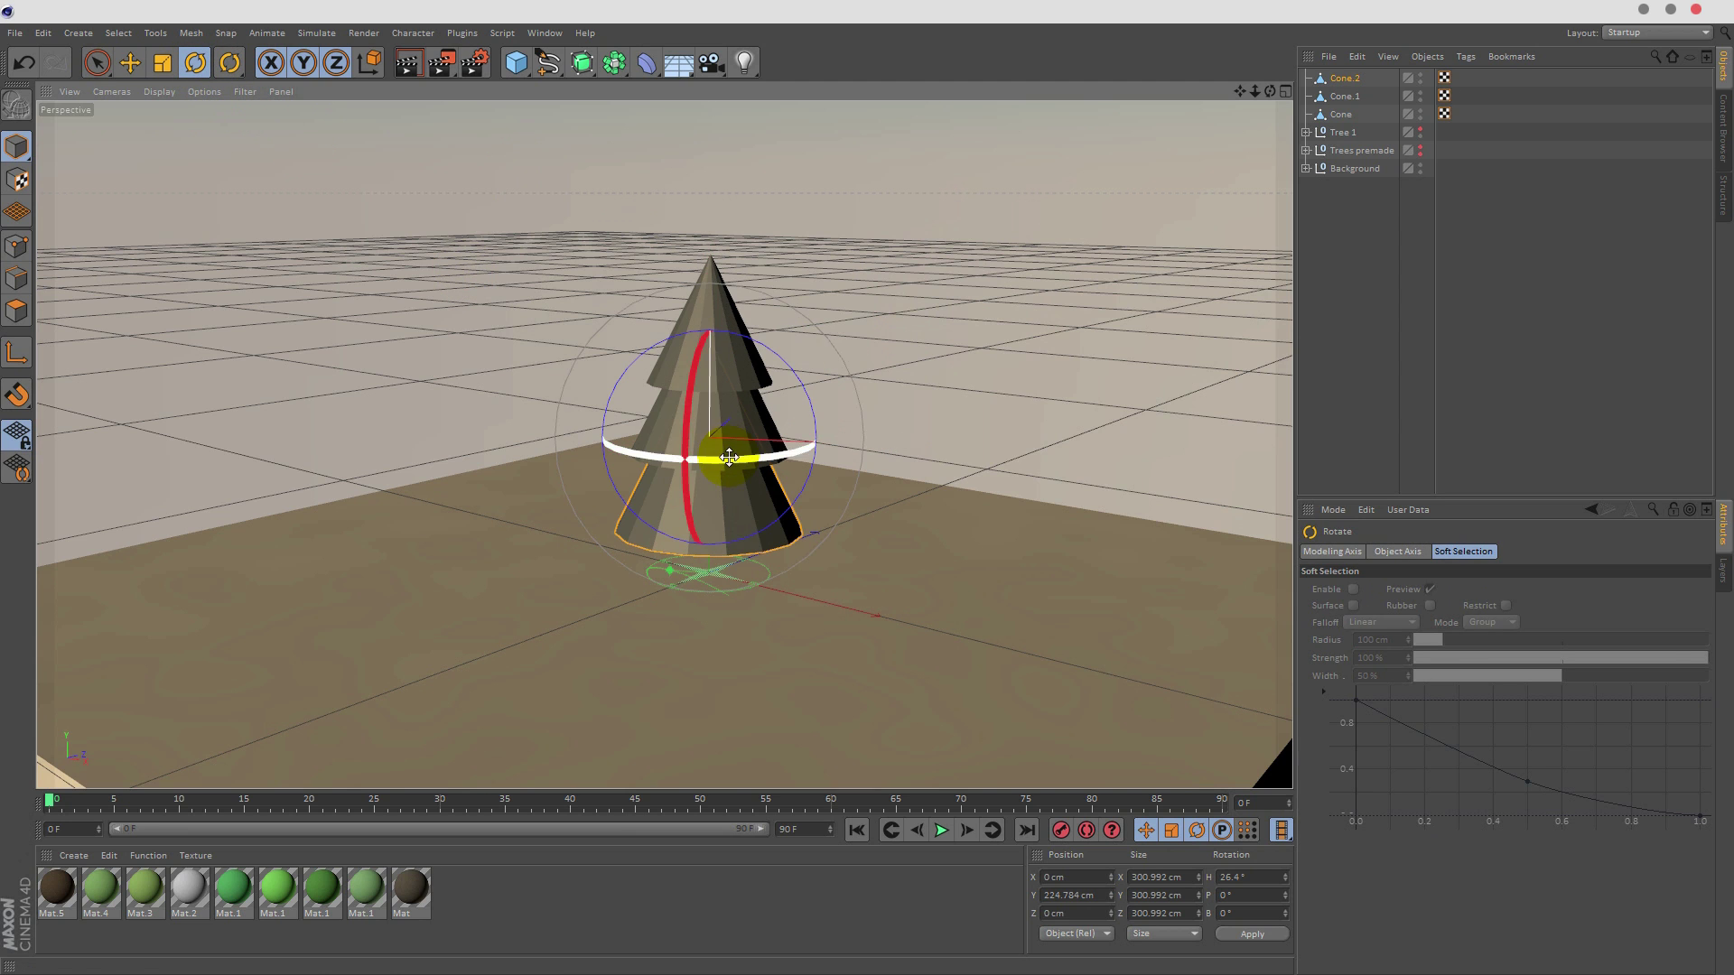
{"action": "left_click_drag", "start_coordinate": [725, 451], "coordinate": [670, 442]}
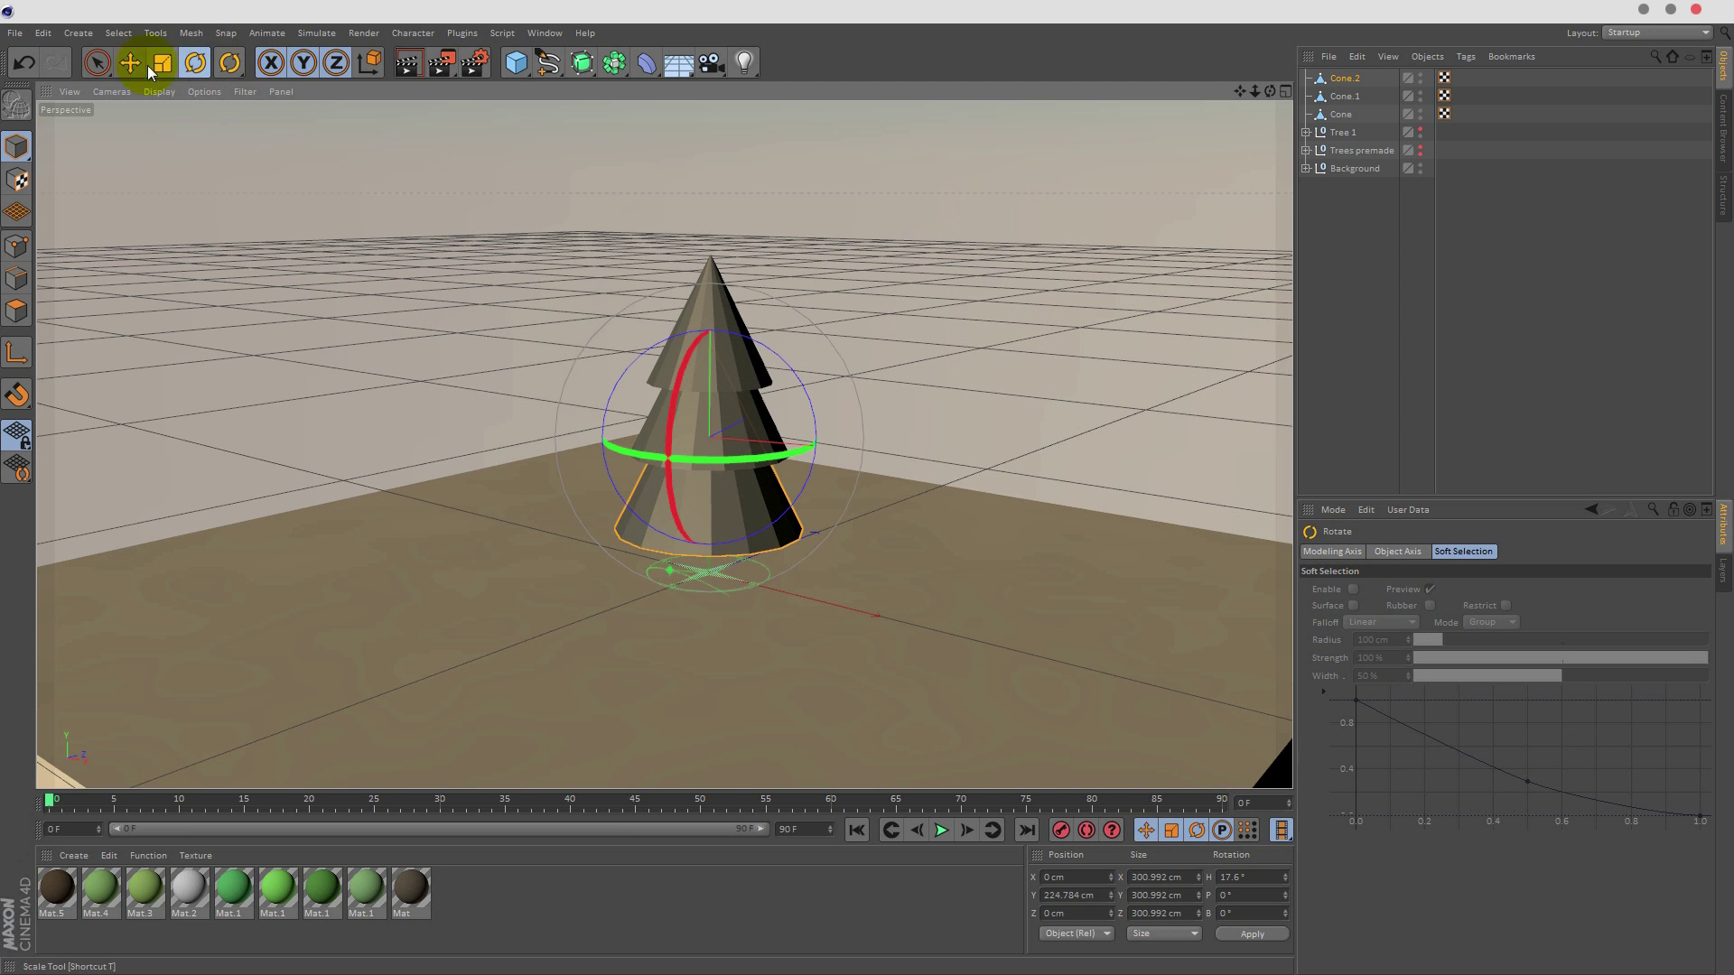
{"action": "left_click", "coordinate": [98, 63]}
{"action": "left_click", "coordinate": [1347, 264]}
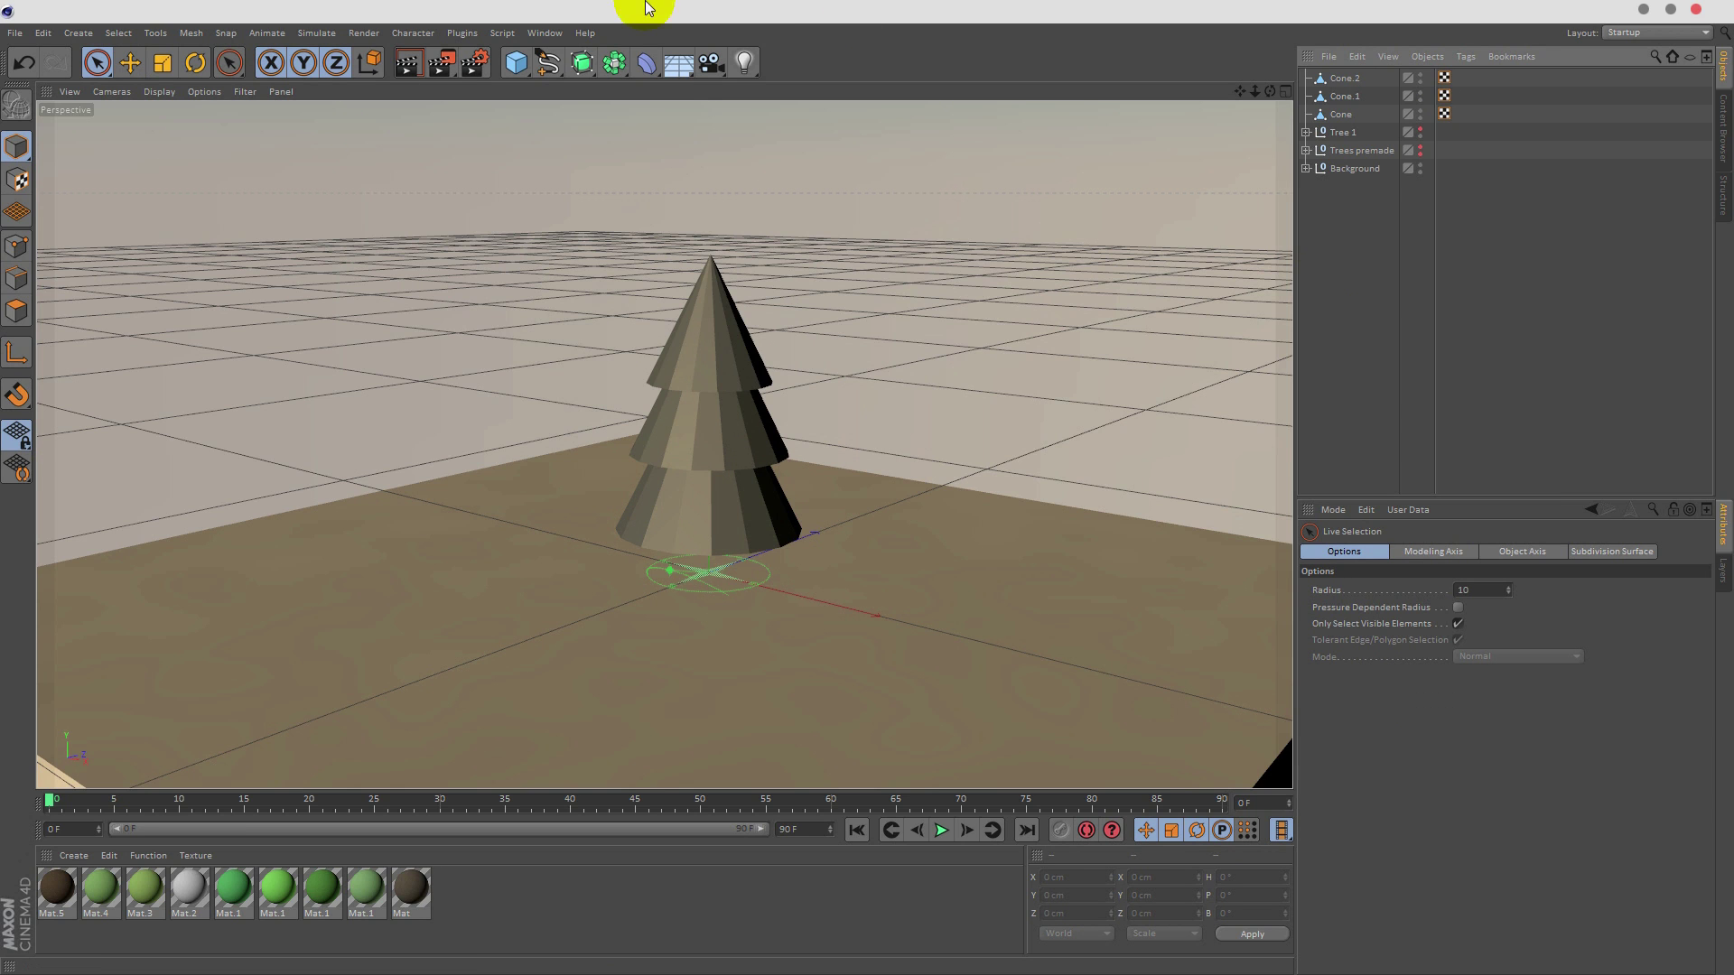
- Add a Twist deformer to the scene
{"action": "left_click", "coordinate": [646, 64]}
{"action": "left_click", "coordinate": [709, 118]}
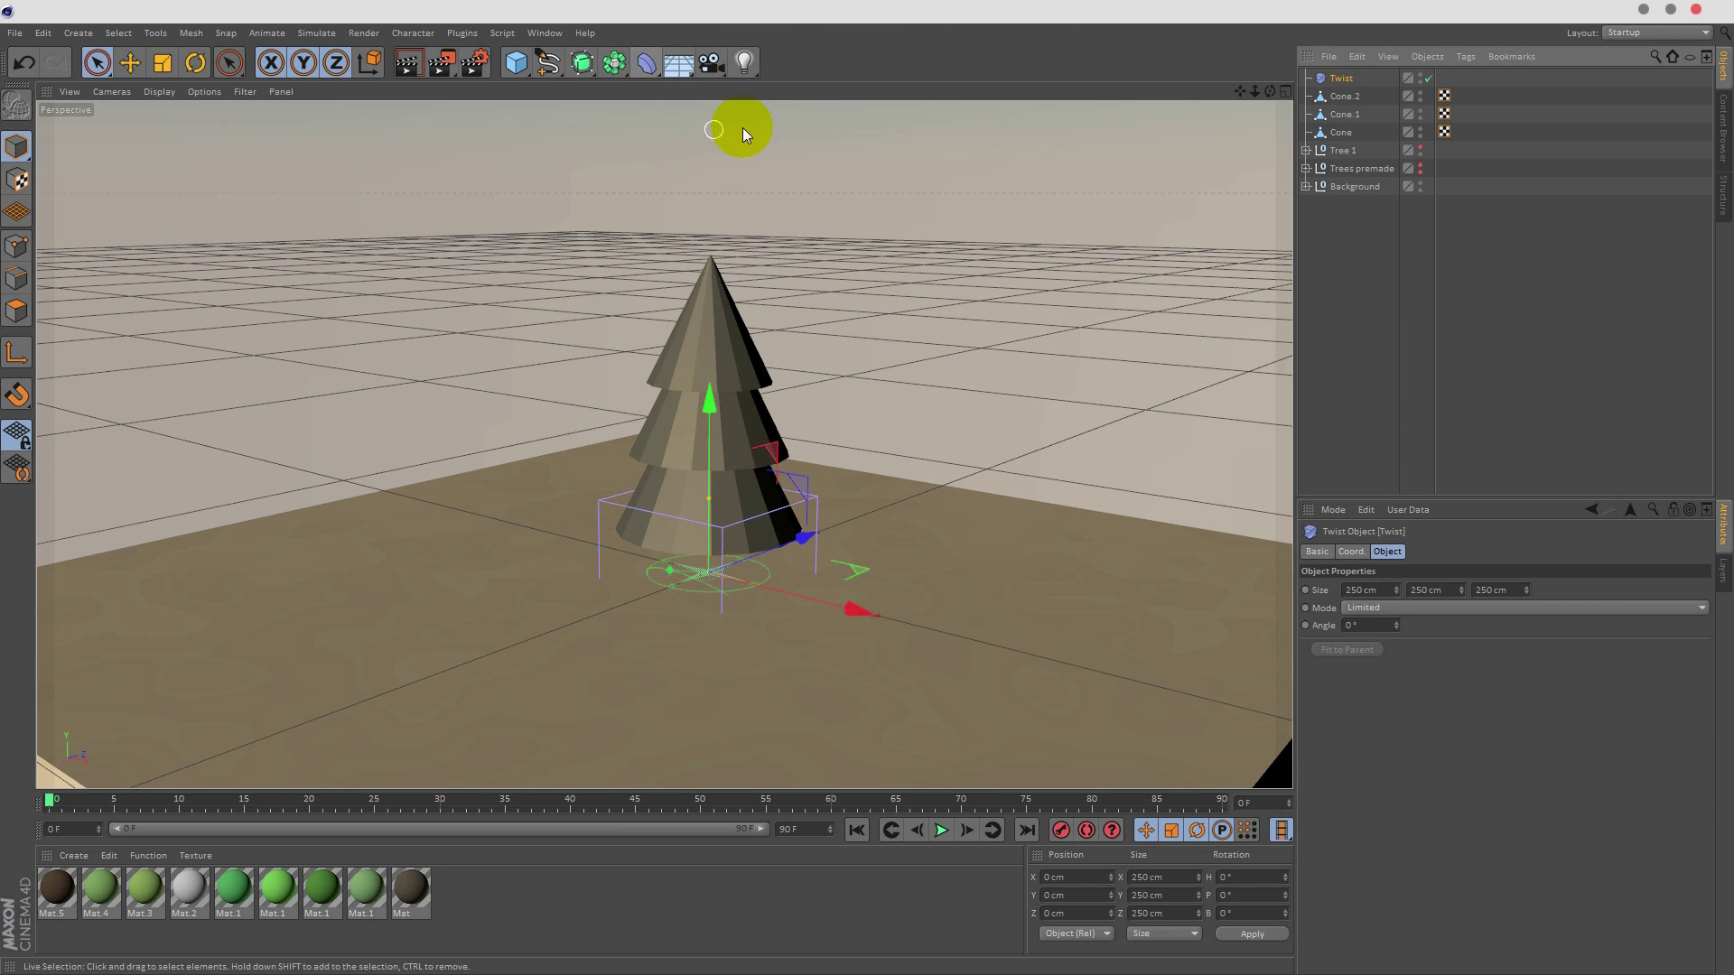
- Raise the Twist deformer to the top cone, nest it under Cone, and adjust its twist angle
{"action": "left_click_drag", "start_coordinate": [707, 418], "coordinate": [685, 163]}
{"action": "left_click_drag", "start_coordinate": [1314, 76], "coordinate": [1349, 139]}
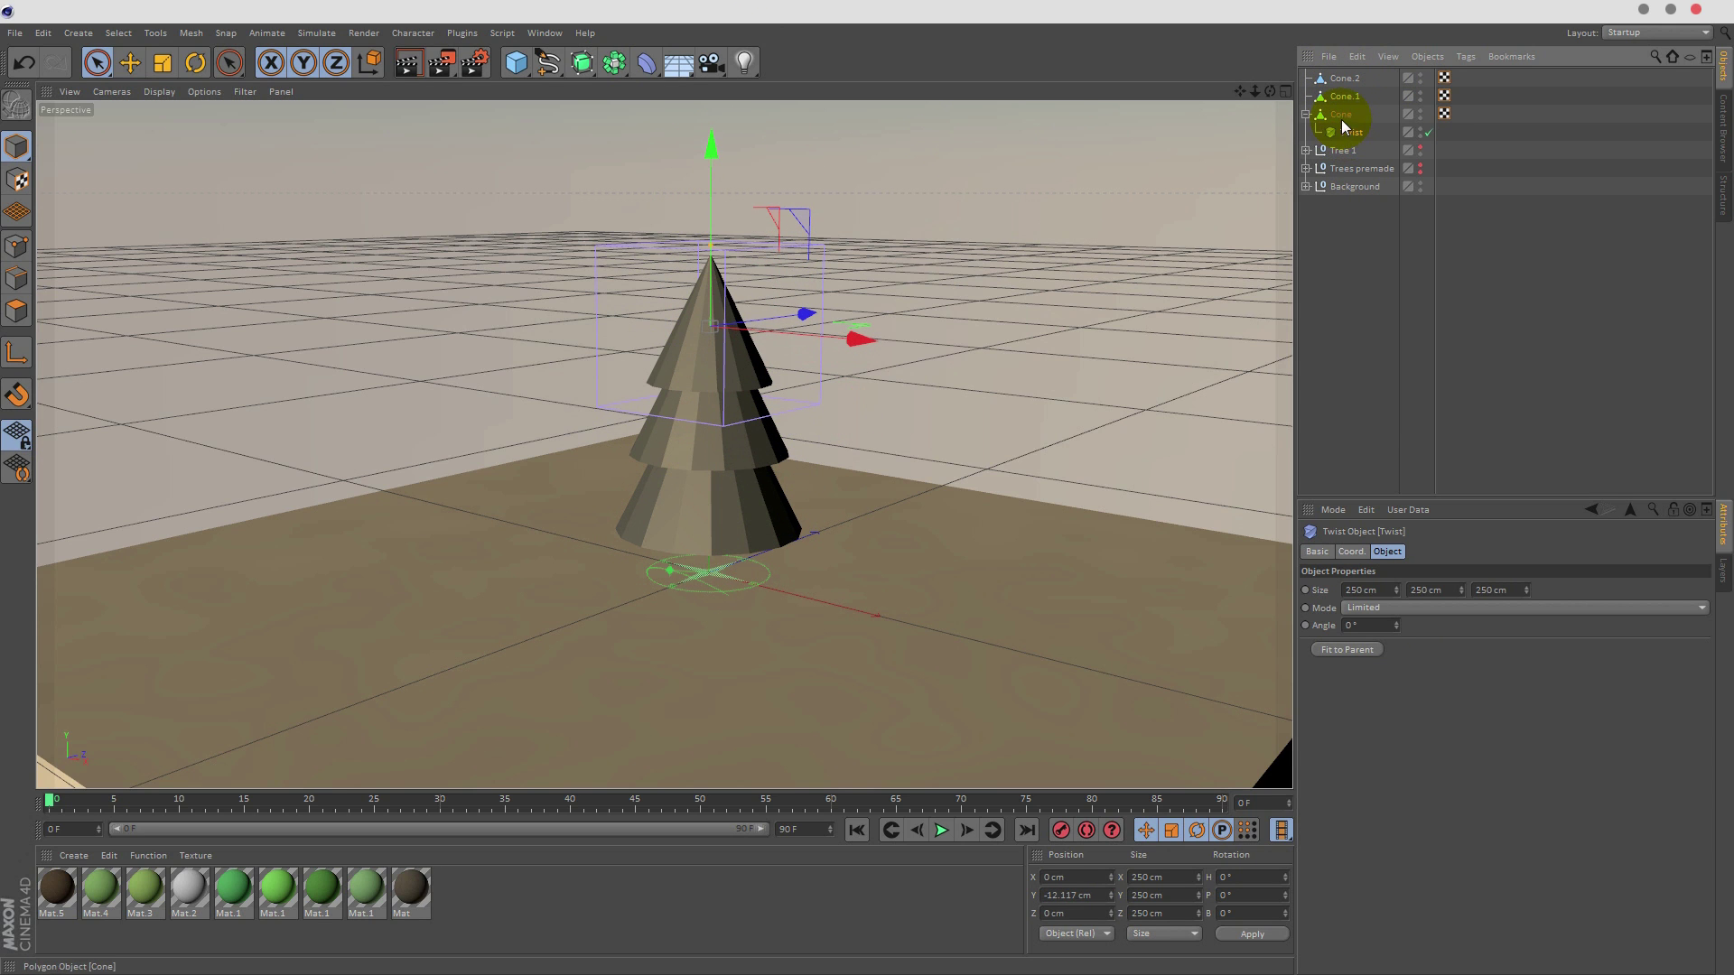
{"action": "left_click", "coordinate": [1397, 622]}
{"action": "left_click_drag", "start_coordinate": [1397, 622], "coordinate": [1399, 603]}
{"action": "left_click", "coordinate": [1353, 259]}
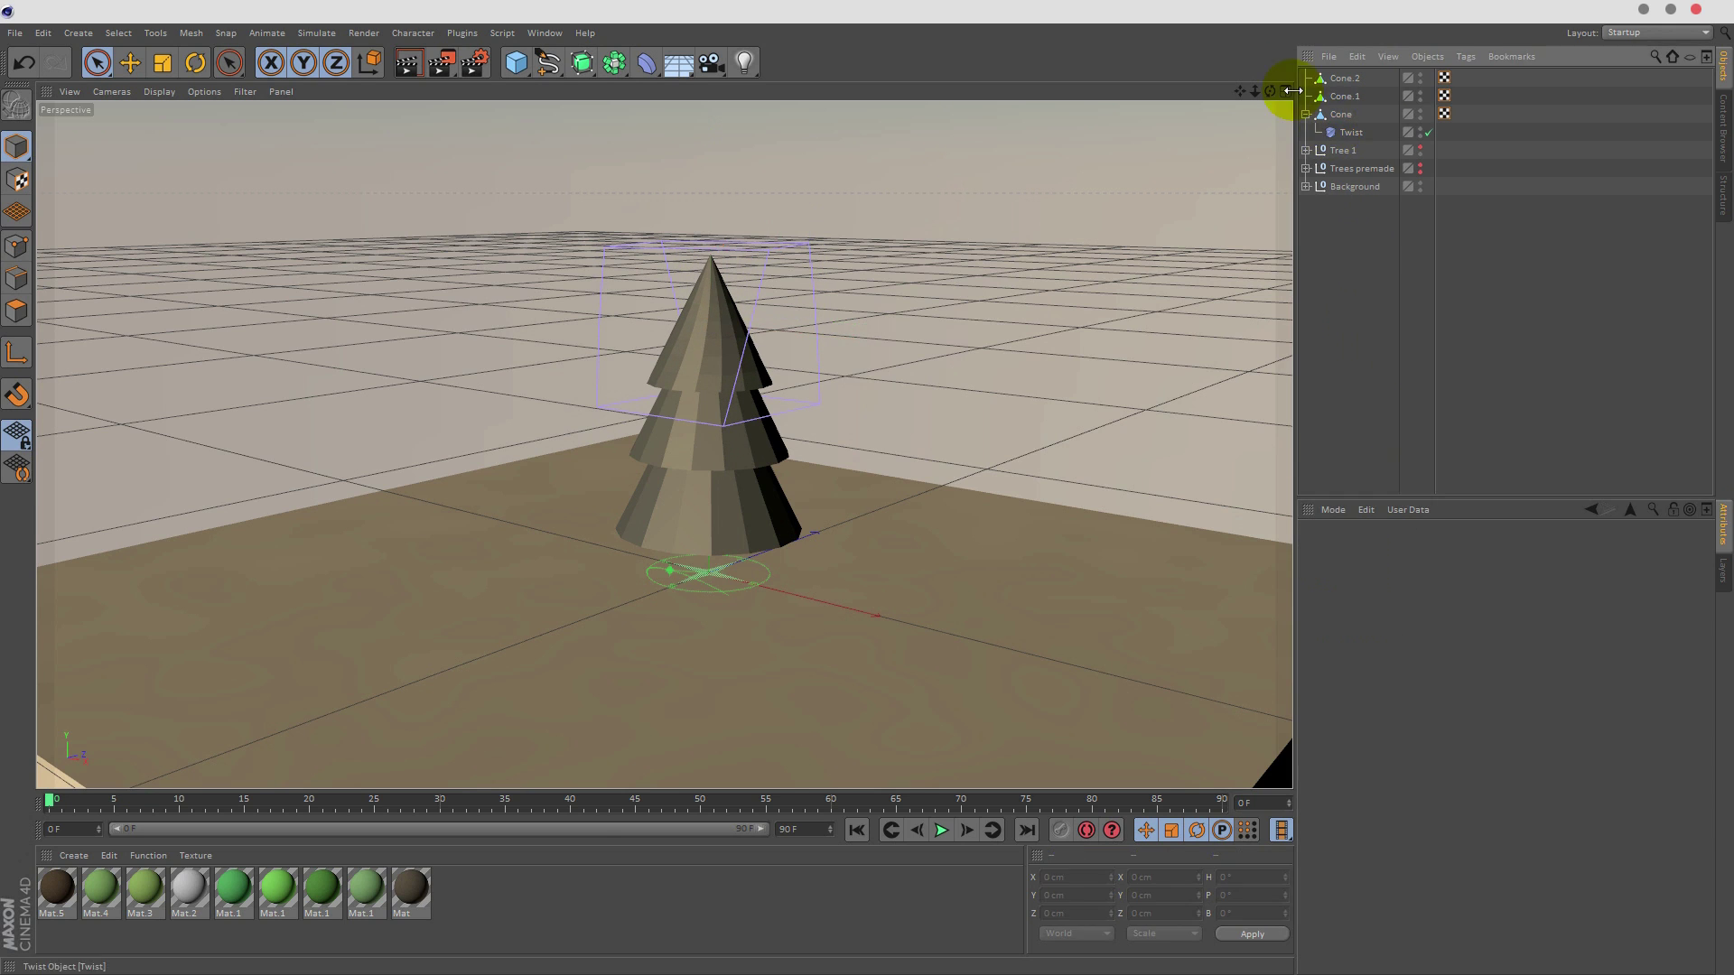
- Add a second Twist deformer under Cone.1 and set its angle to about -11°
{"action": "left_click", "coordinate": [647, 62]}
{"action": "left_click", "coordinate": [715, 118]}
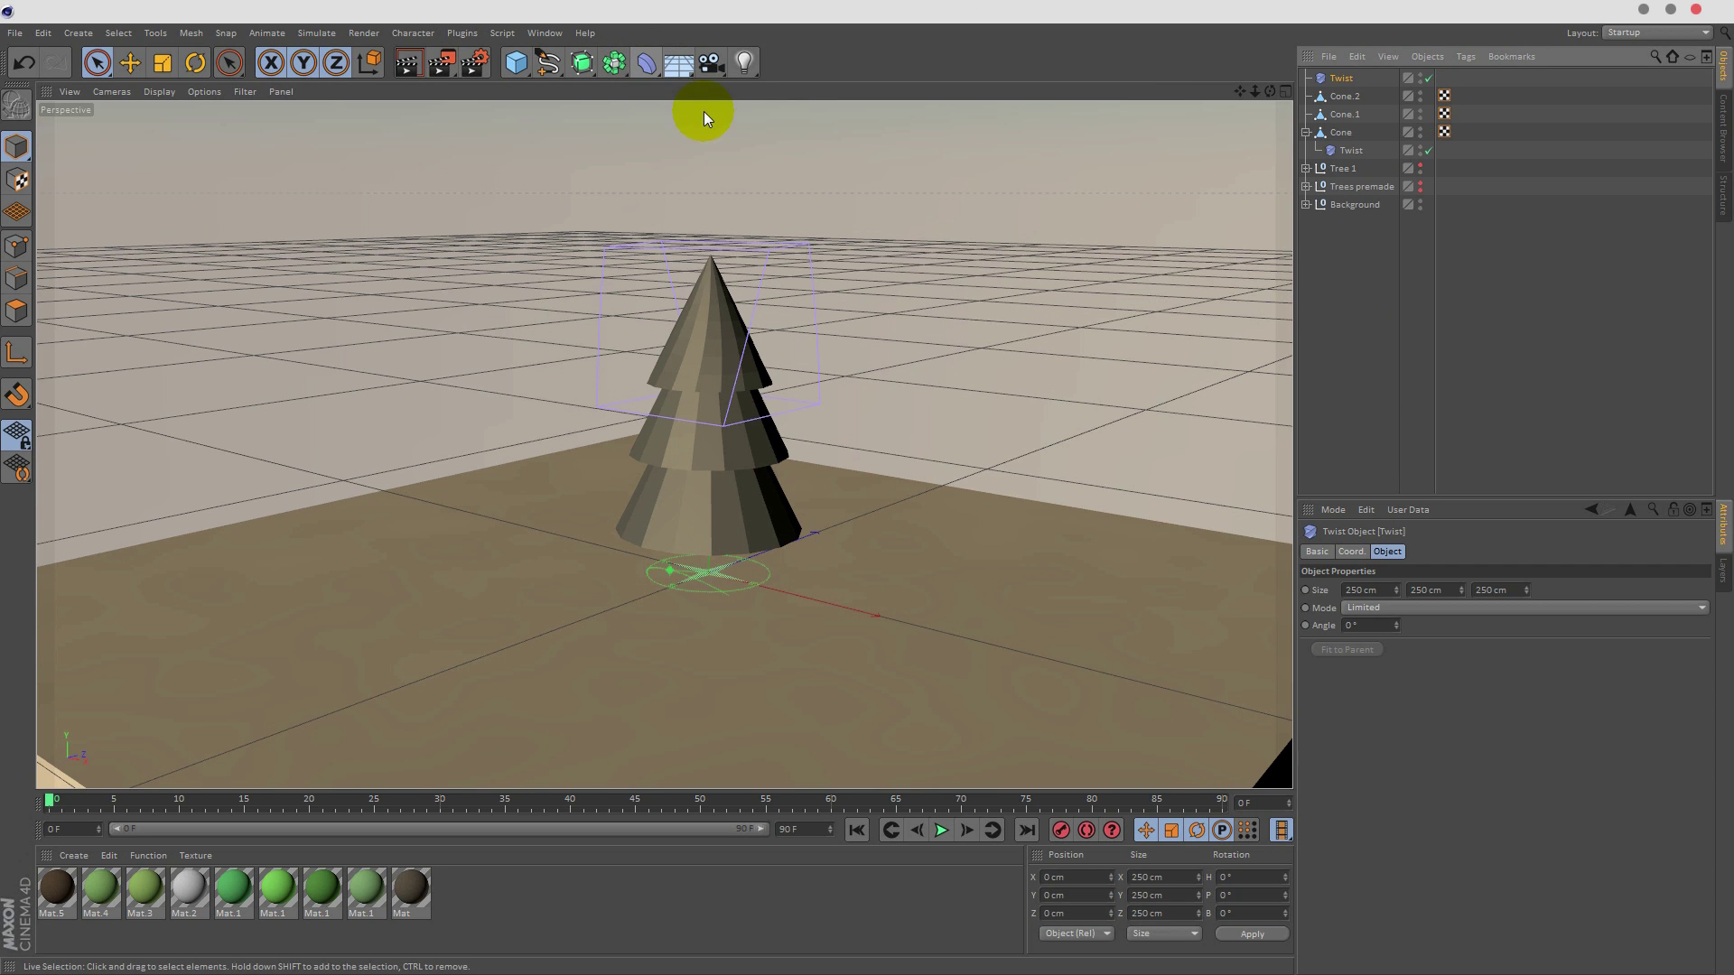
{"action": "left_click_drag", "start_coordinate": [1336, 79], "coordinate": [1346, 114]}
{"action": "left_click_drag", "start_coordinate": [1398, 625], "coordinate": [1401, 637]}
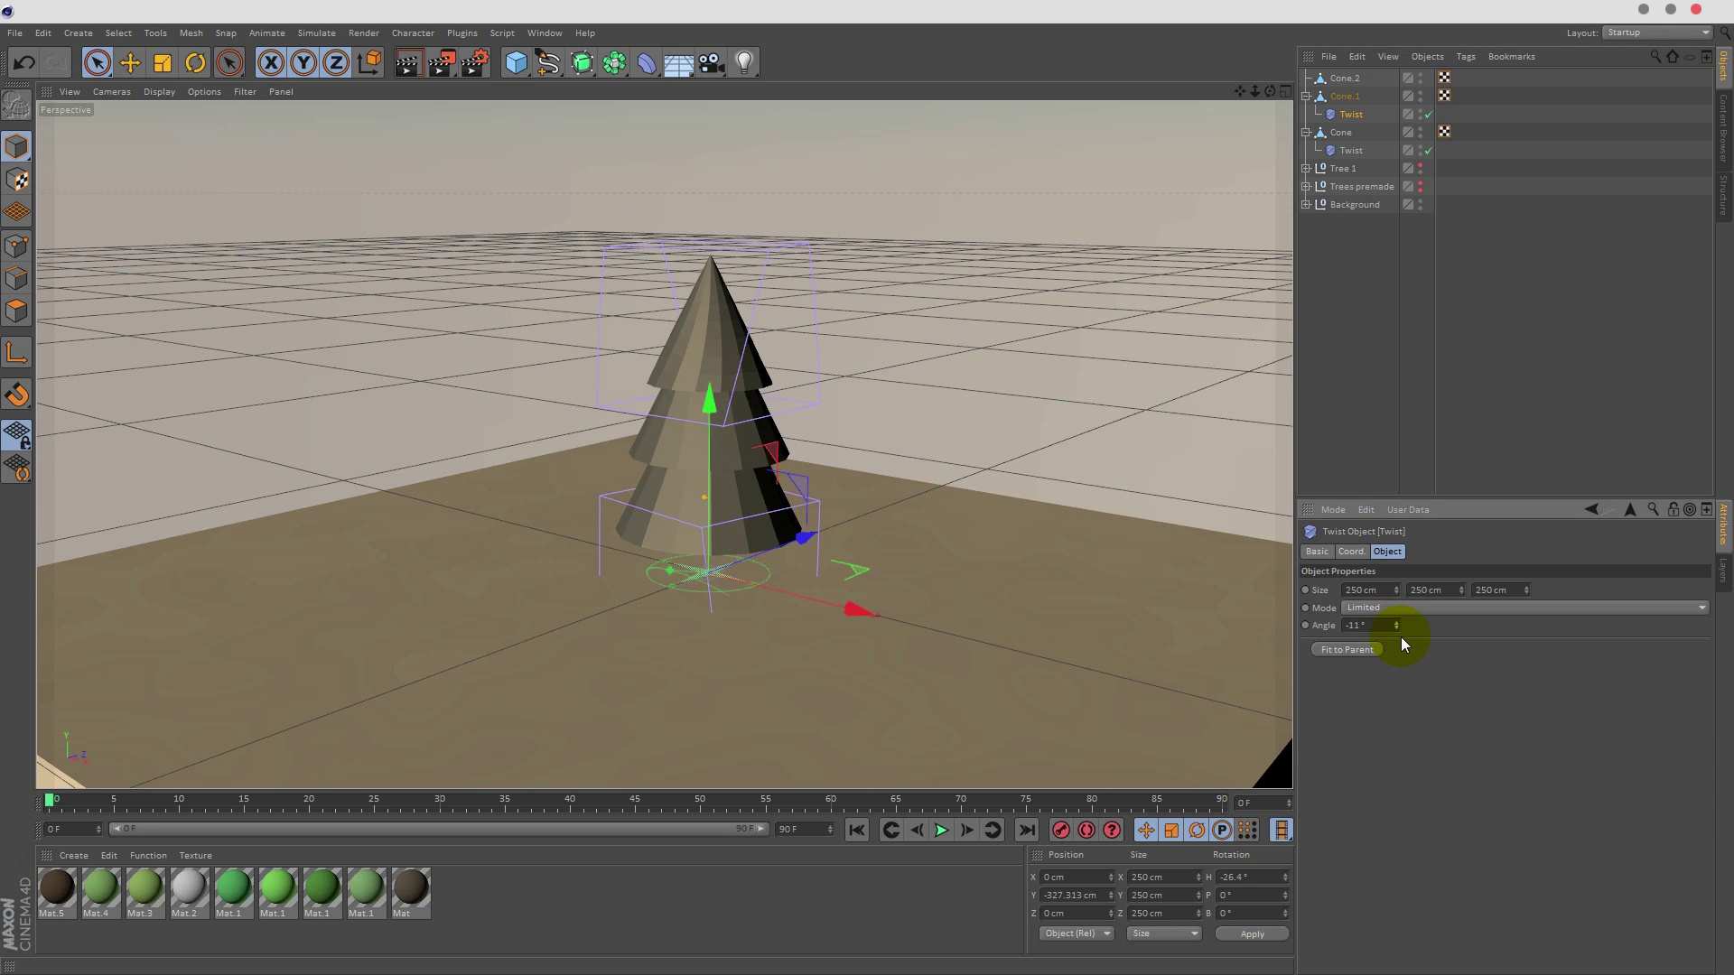
{"action": "left_click", "coordinate": [1380, 364]}
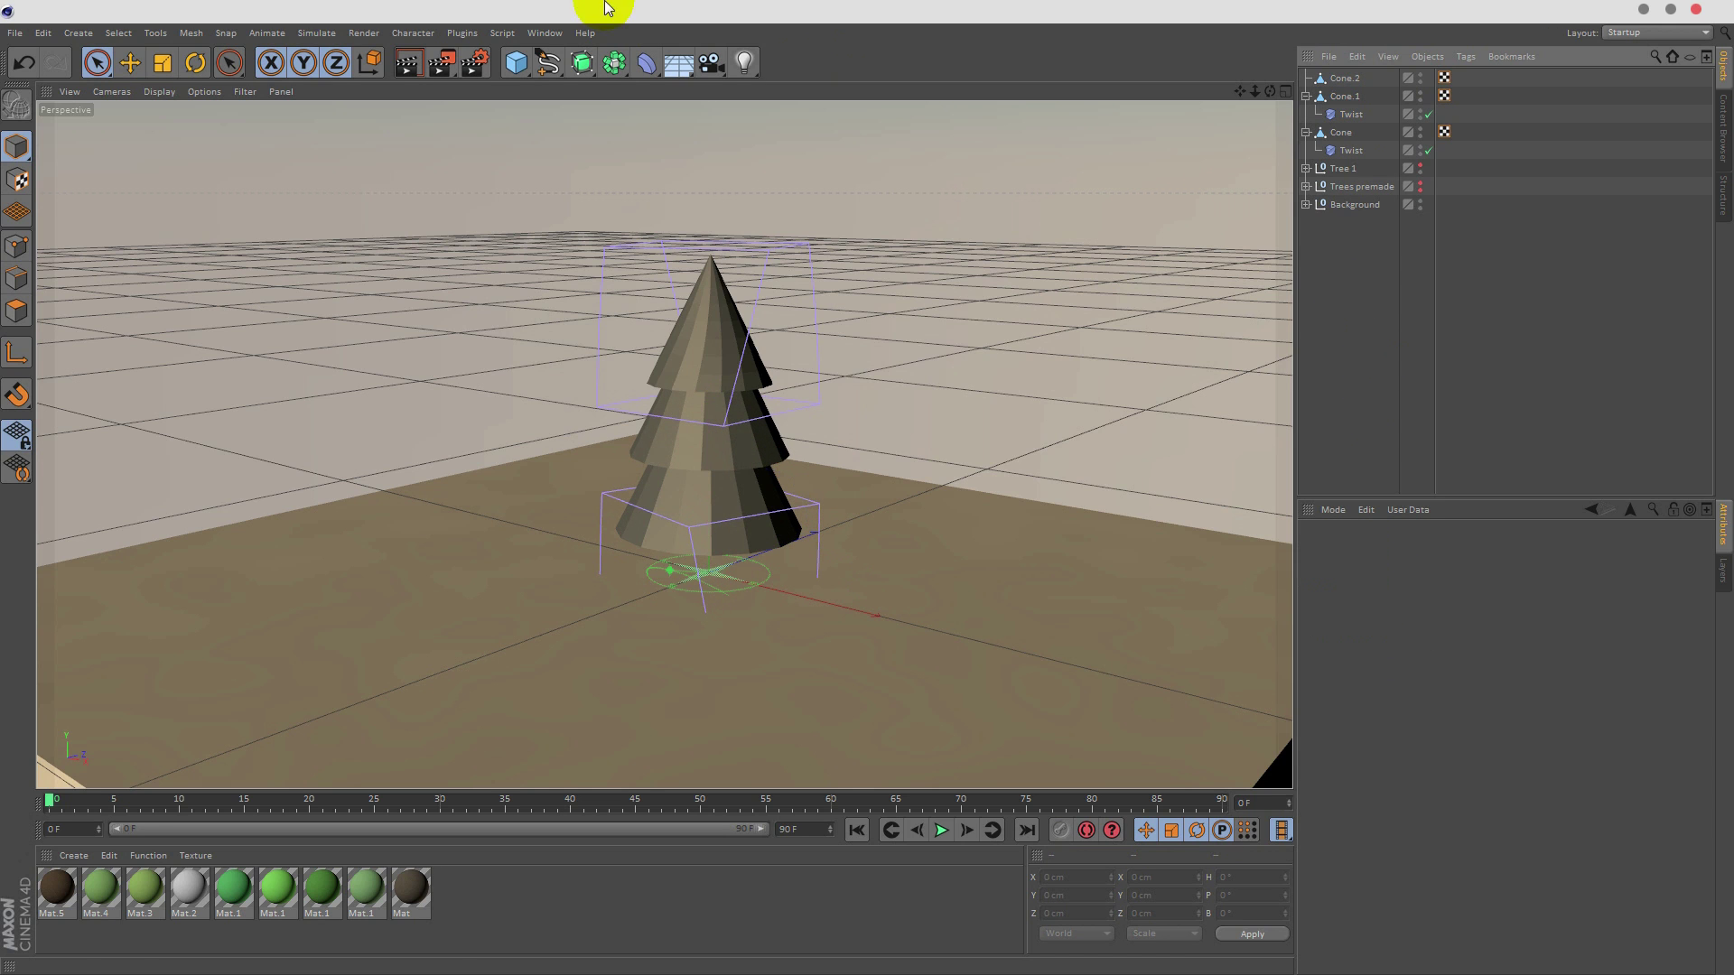
- Add a third Twist deformer under Cone.2 and set its angle to about 15°
{"action": "left_click", "coordinate": [647, 62]}
{"action": "left_click", "coordinate": [738, 117]}
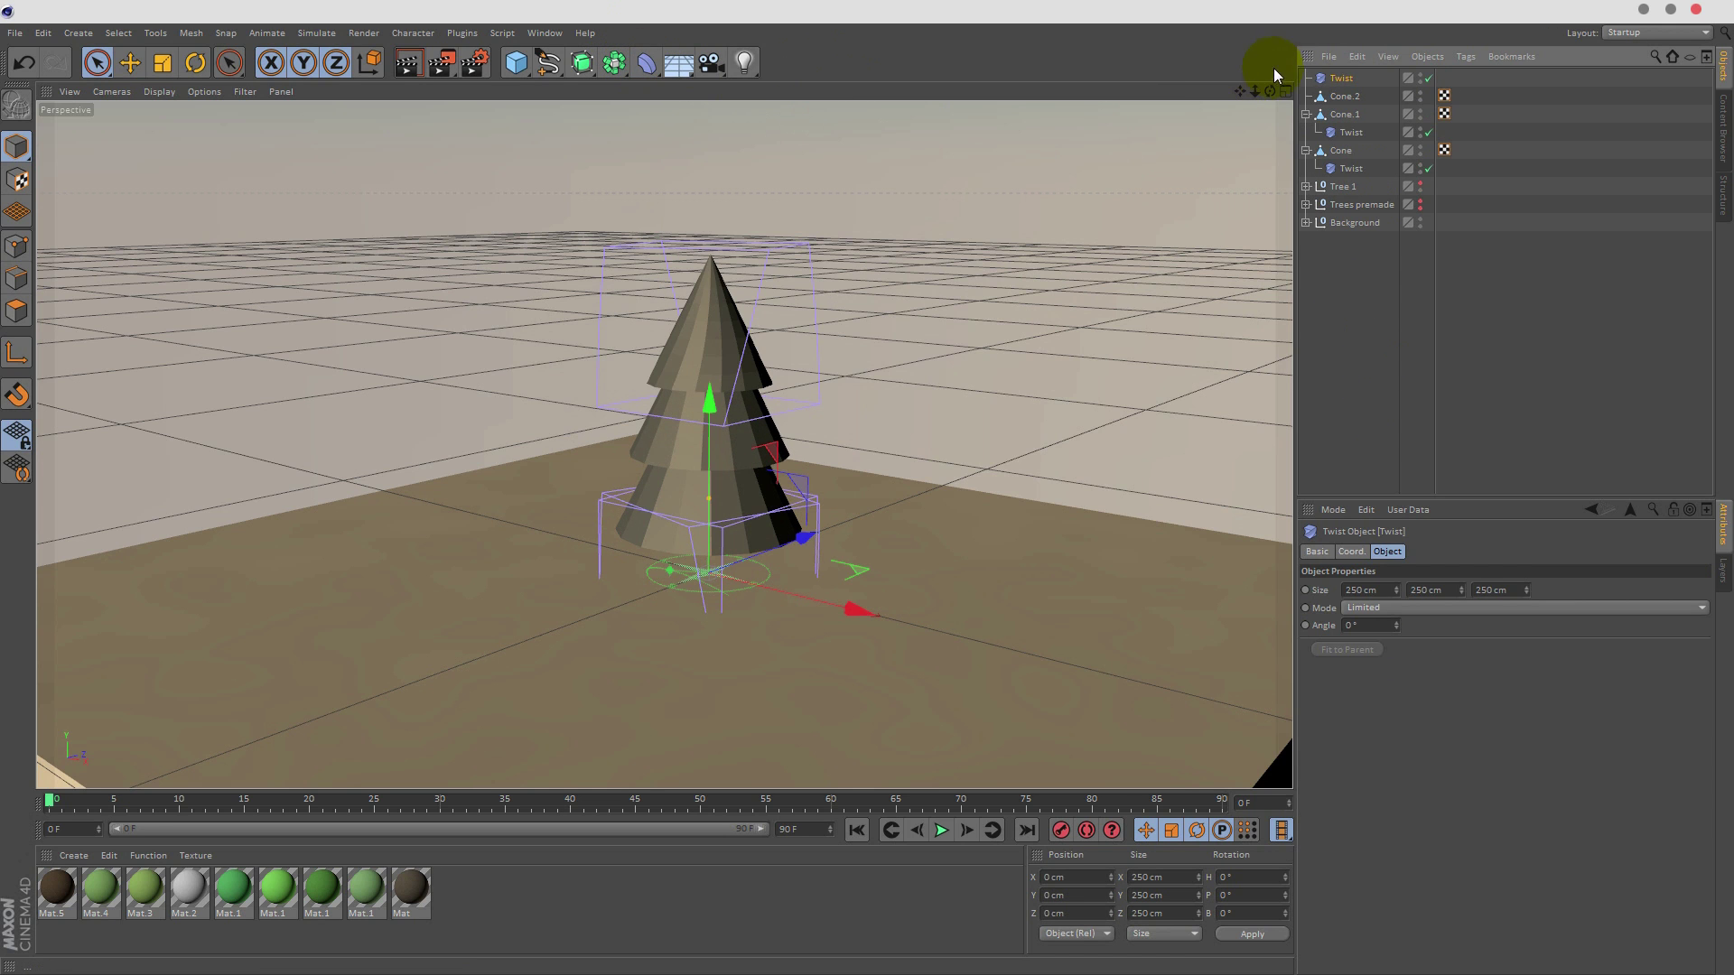
{"action": "left_click_drag", "start_coordinate": [1341, 77], "coordinate": [1340, 95]}
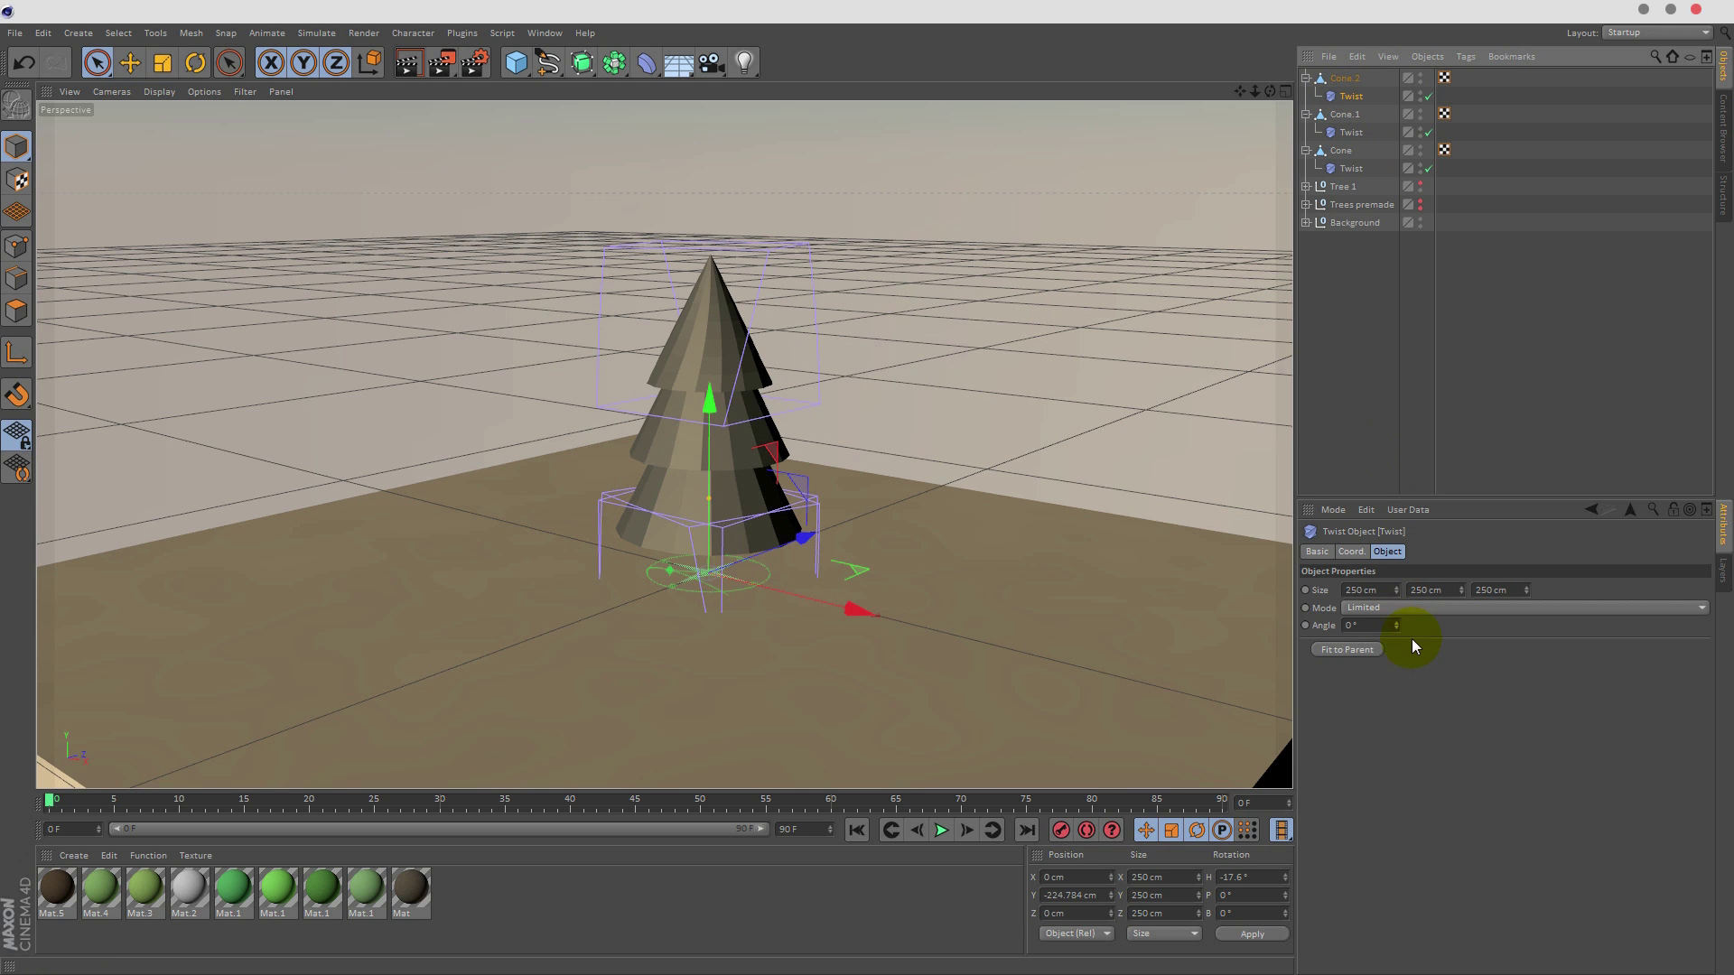
{"action": "left_click_drag", "start_coordinate": [1396, 625], "coordinate": [1400, 610]}
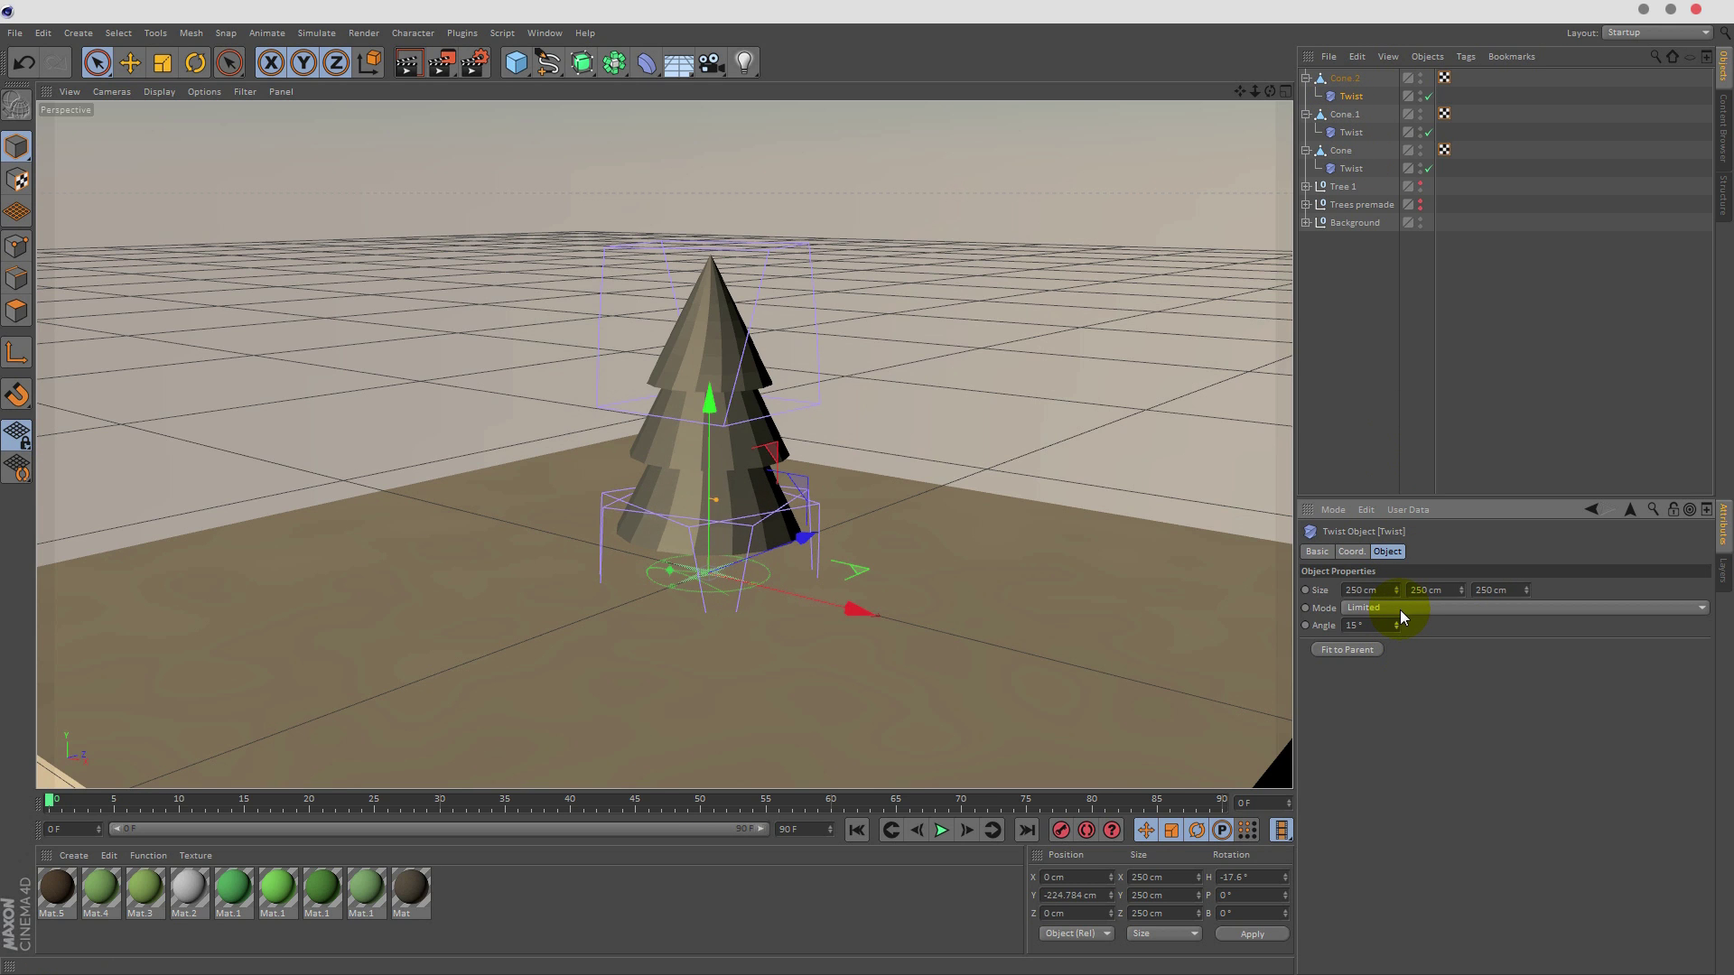
{"action": "left_click", "coordinate": [1374, 290]}
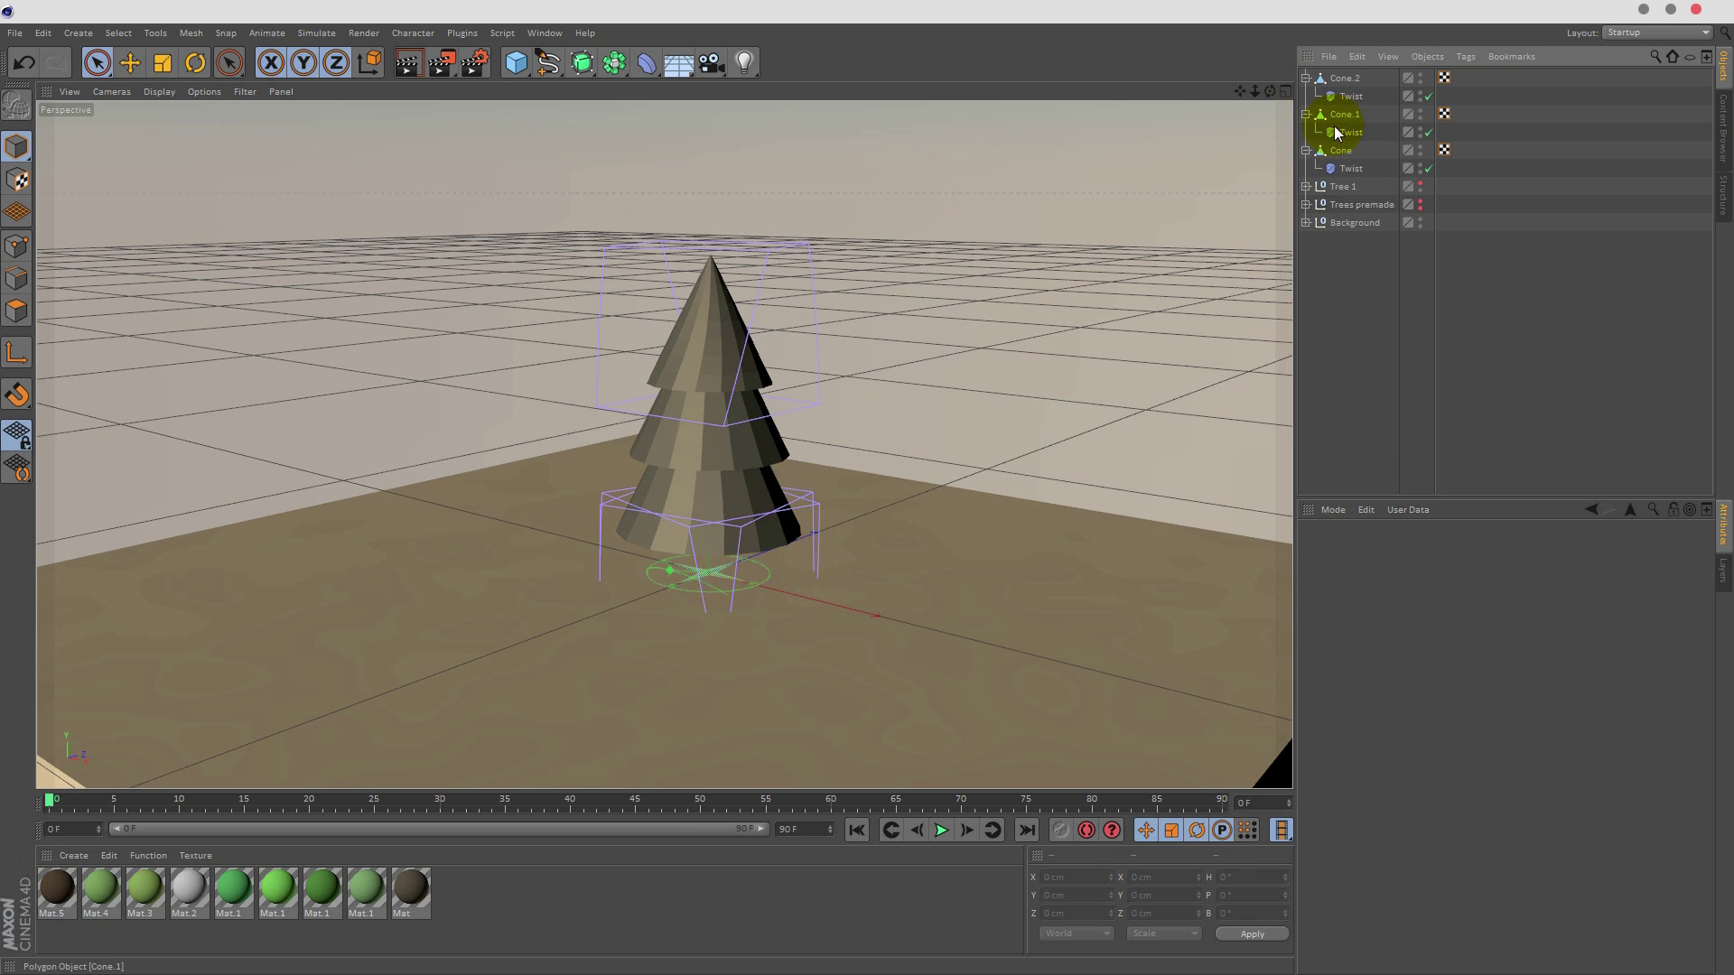
- Raise all three cones together to Y about 381 cm and group them into one null
{"action": "left_click", "coordinate": [1306, 150]}
{"action": "left_click", "coordinate": [1306, 113]}
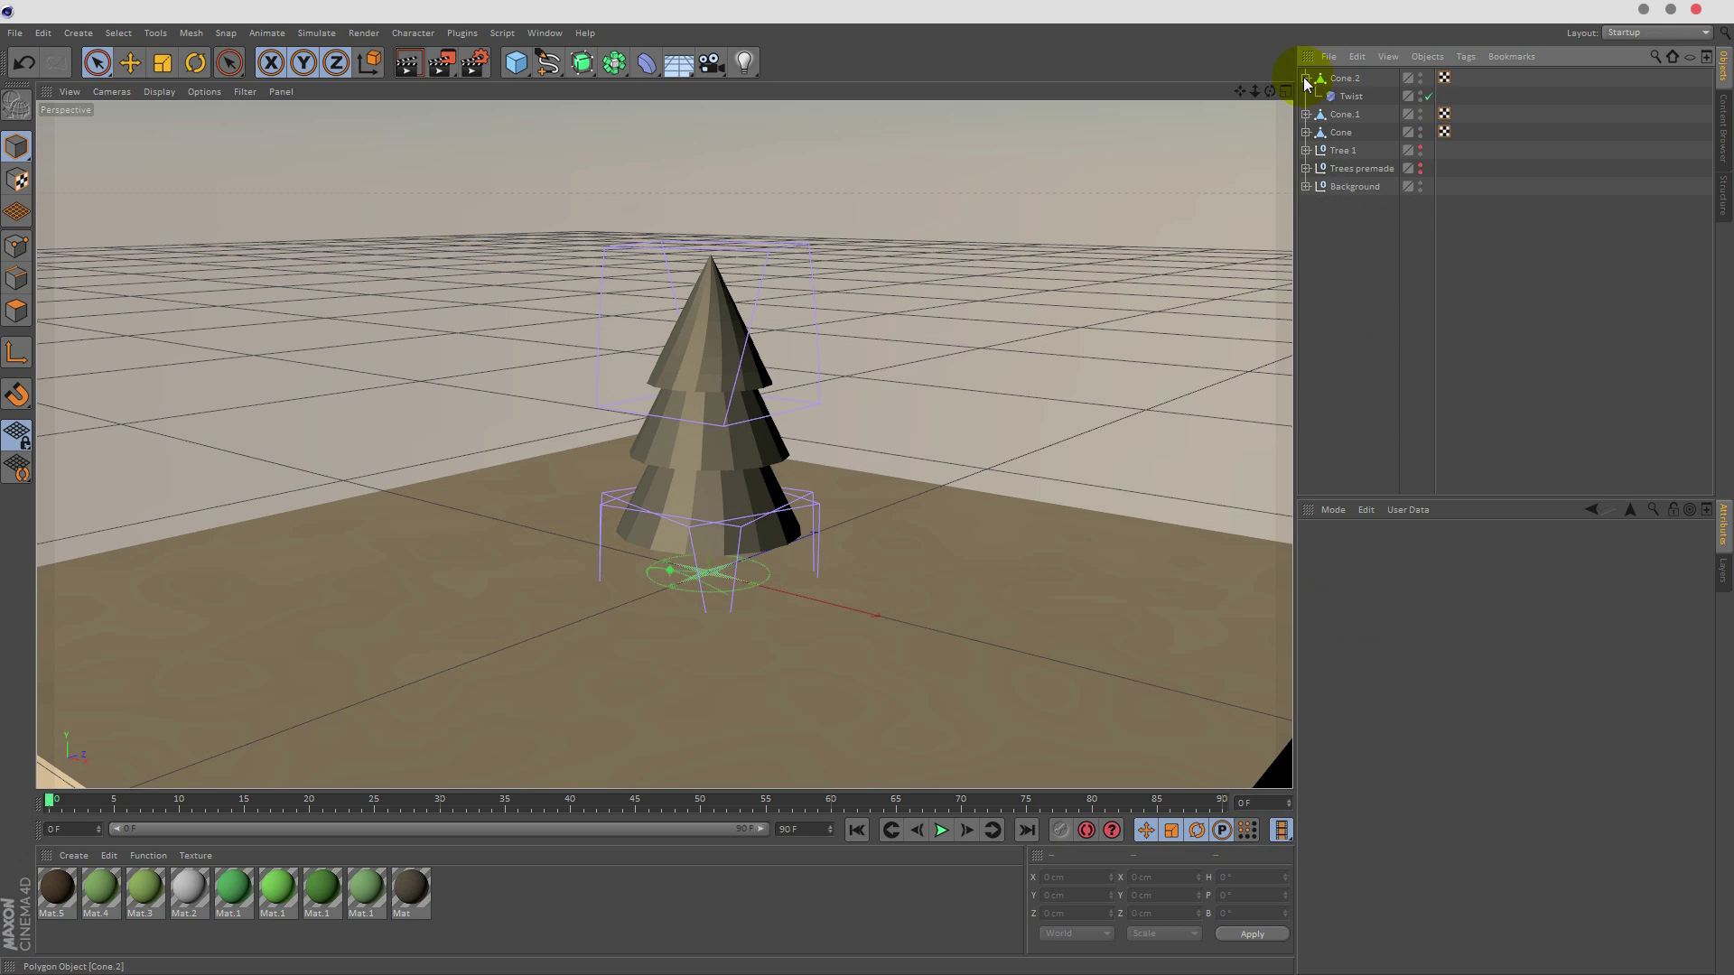
{"action": "left_click", "coordinate": [1306, 79]}
{"action": "left_click", "coordinate": [1345, 98]}
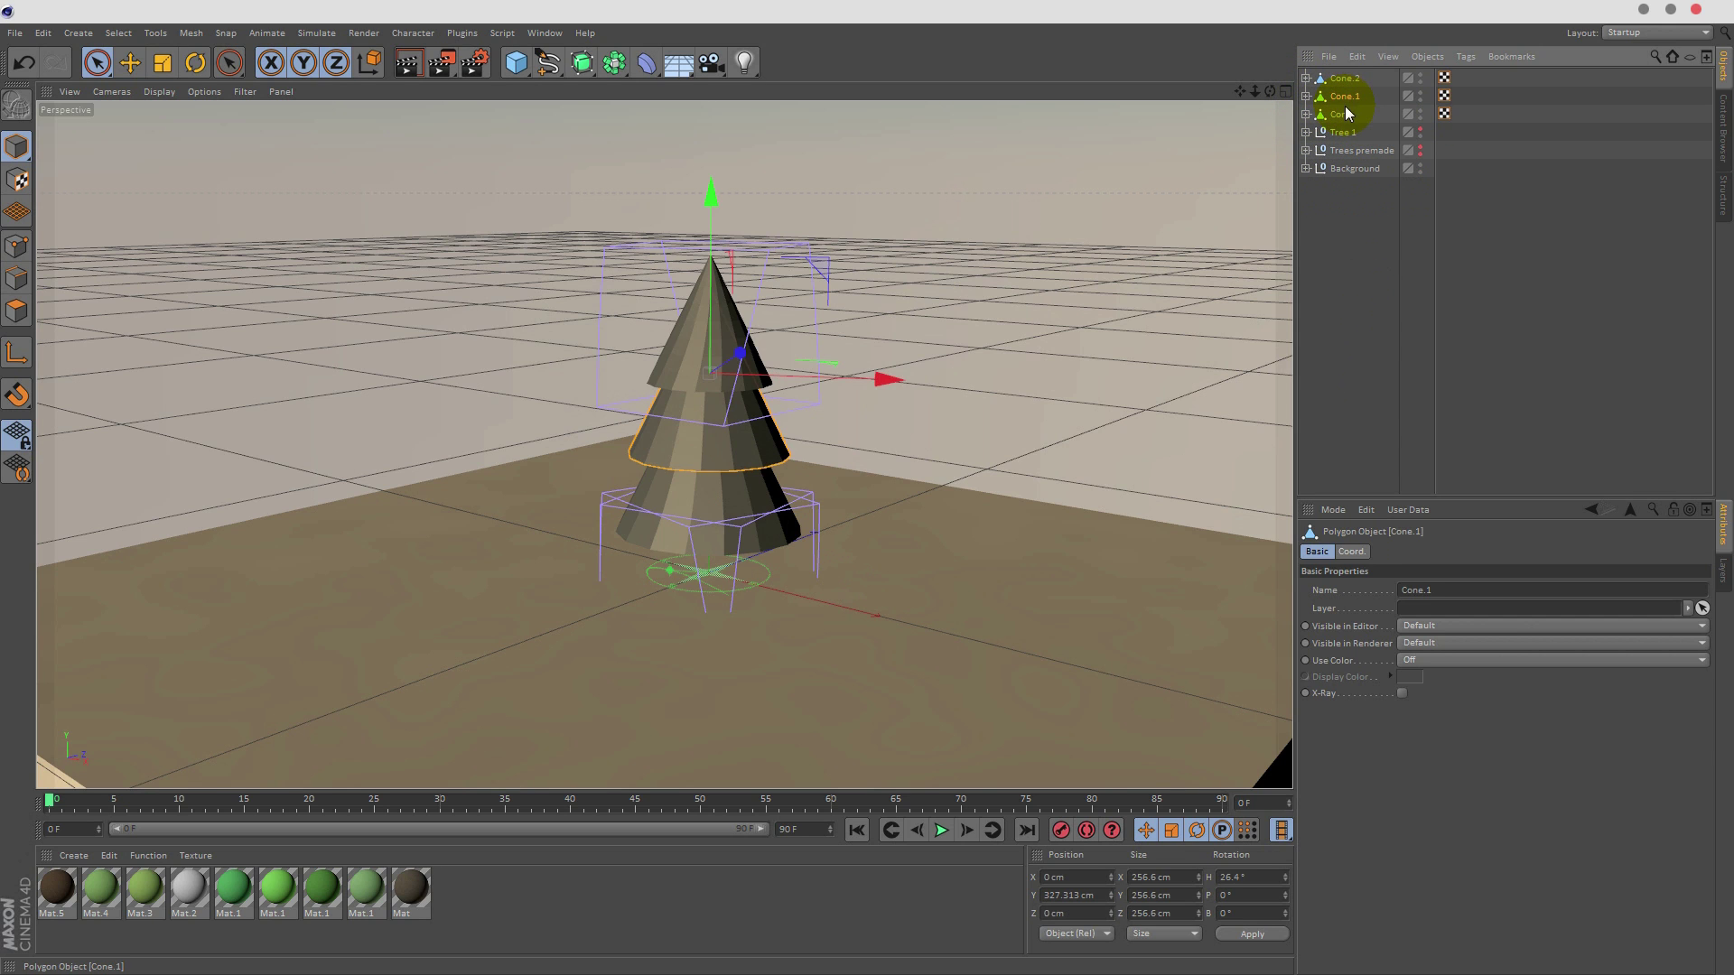
{"action": "left_click", "coordinate": [1345, 79], "text": "shift"}
{"action": "left_click_drag", "start_coordinate": [701, 197], "coordinate": [719, 157]}
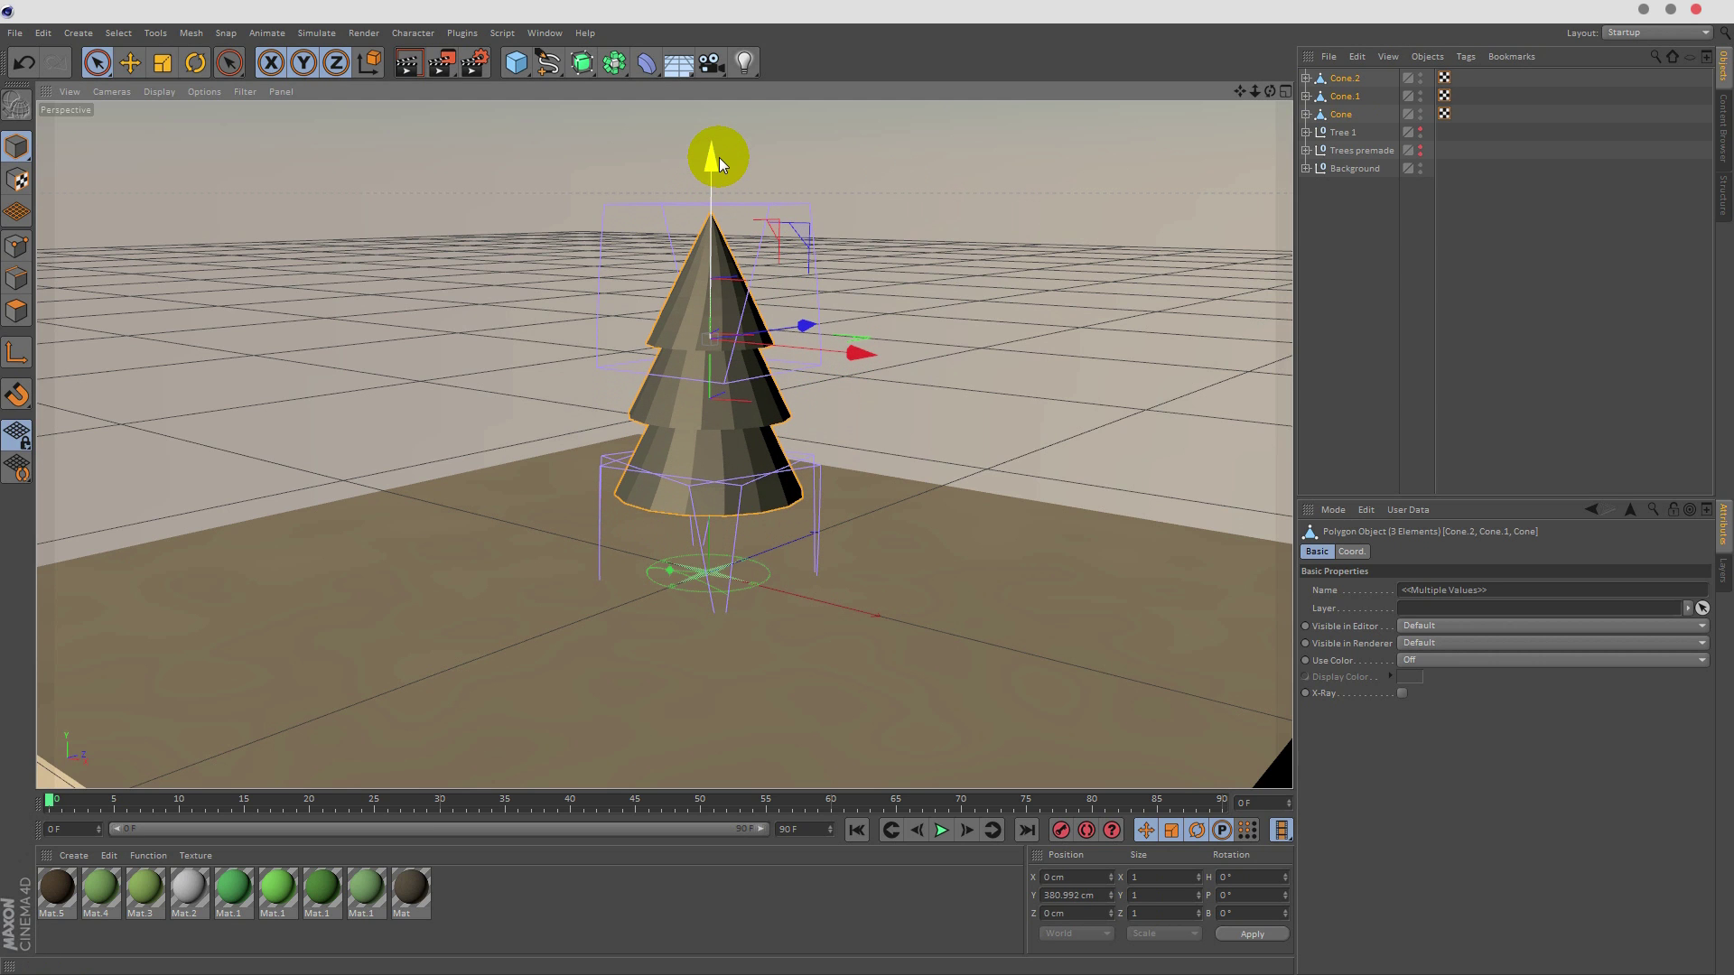
{"action": "key", "text": "alt+g"}
{"action": "left_click", "coordinate": [1347, 221]}
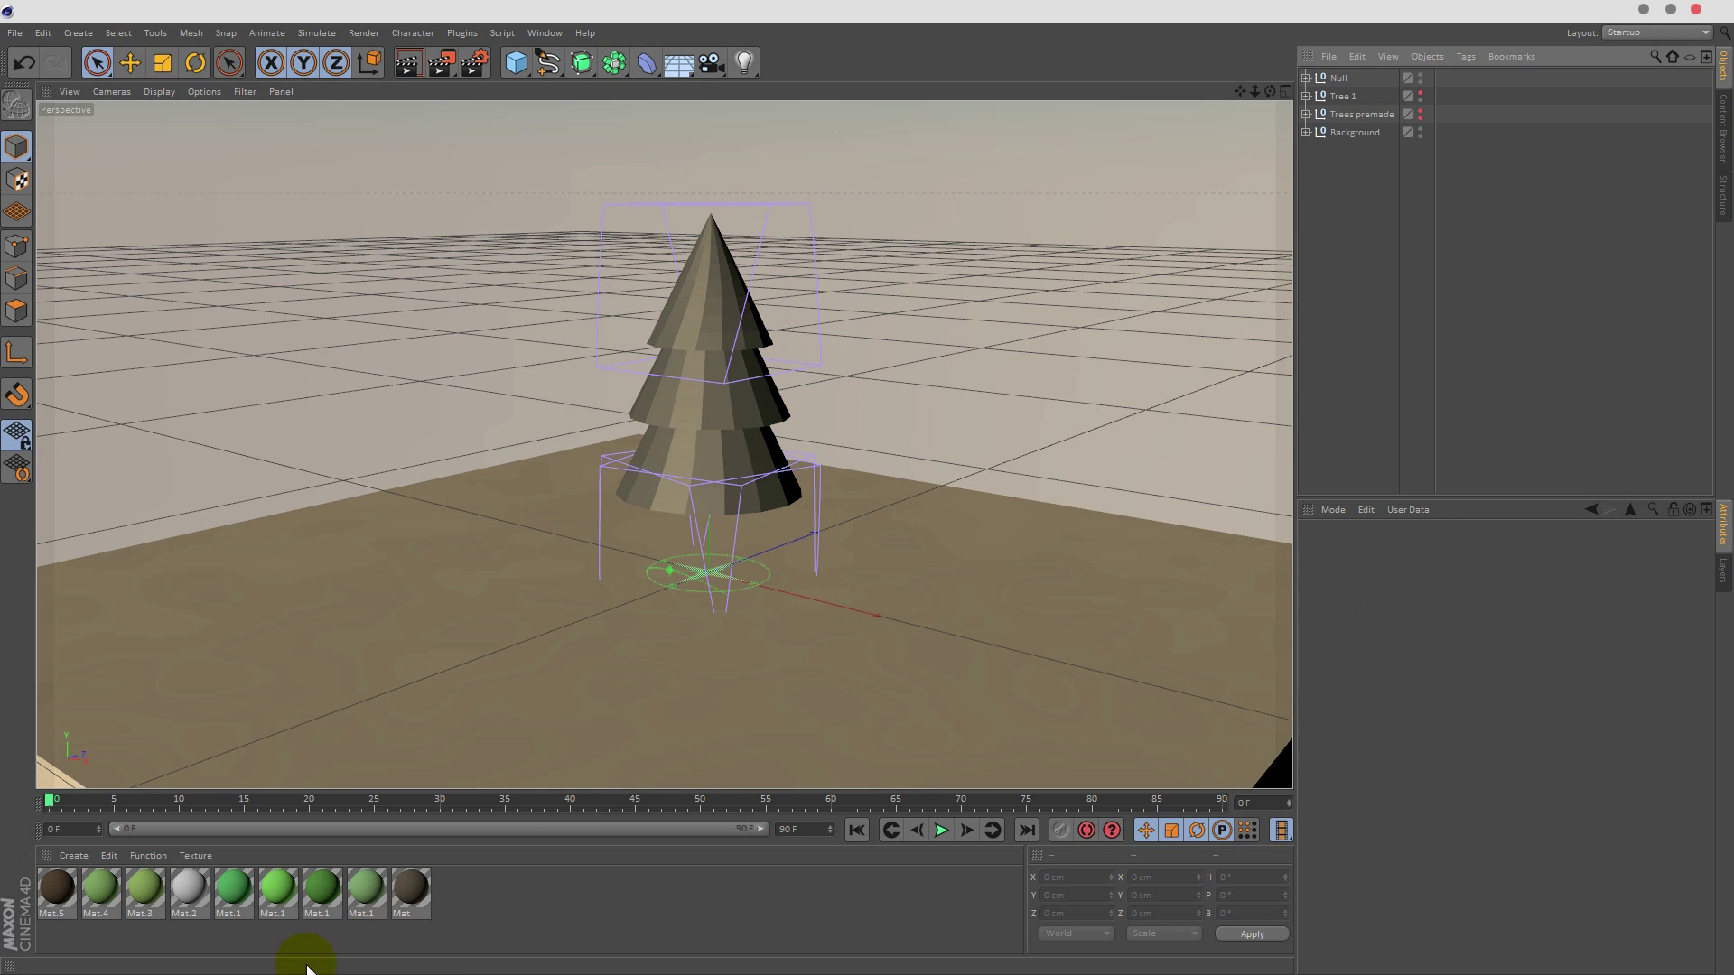
- Apply the green material Mat.4 to the null containing the three cones
{"action": "left_click_drag", "start_coordinate": [86, 887], "coordinate": [1345, 76]}
{"action": "left_click", "coordinate": [1349, 218]}
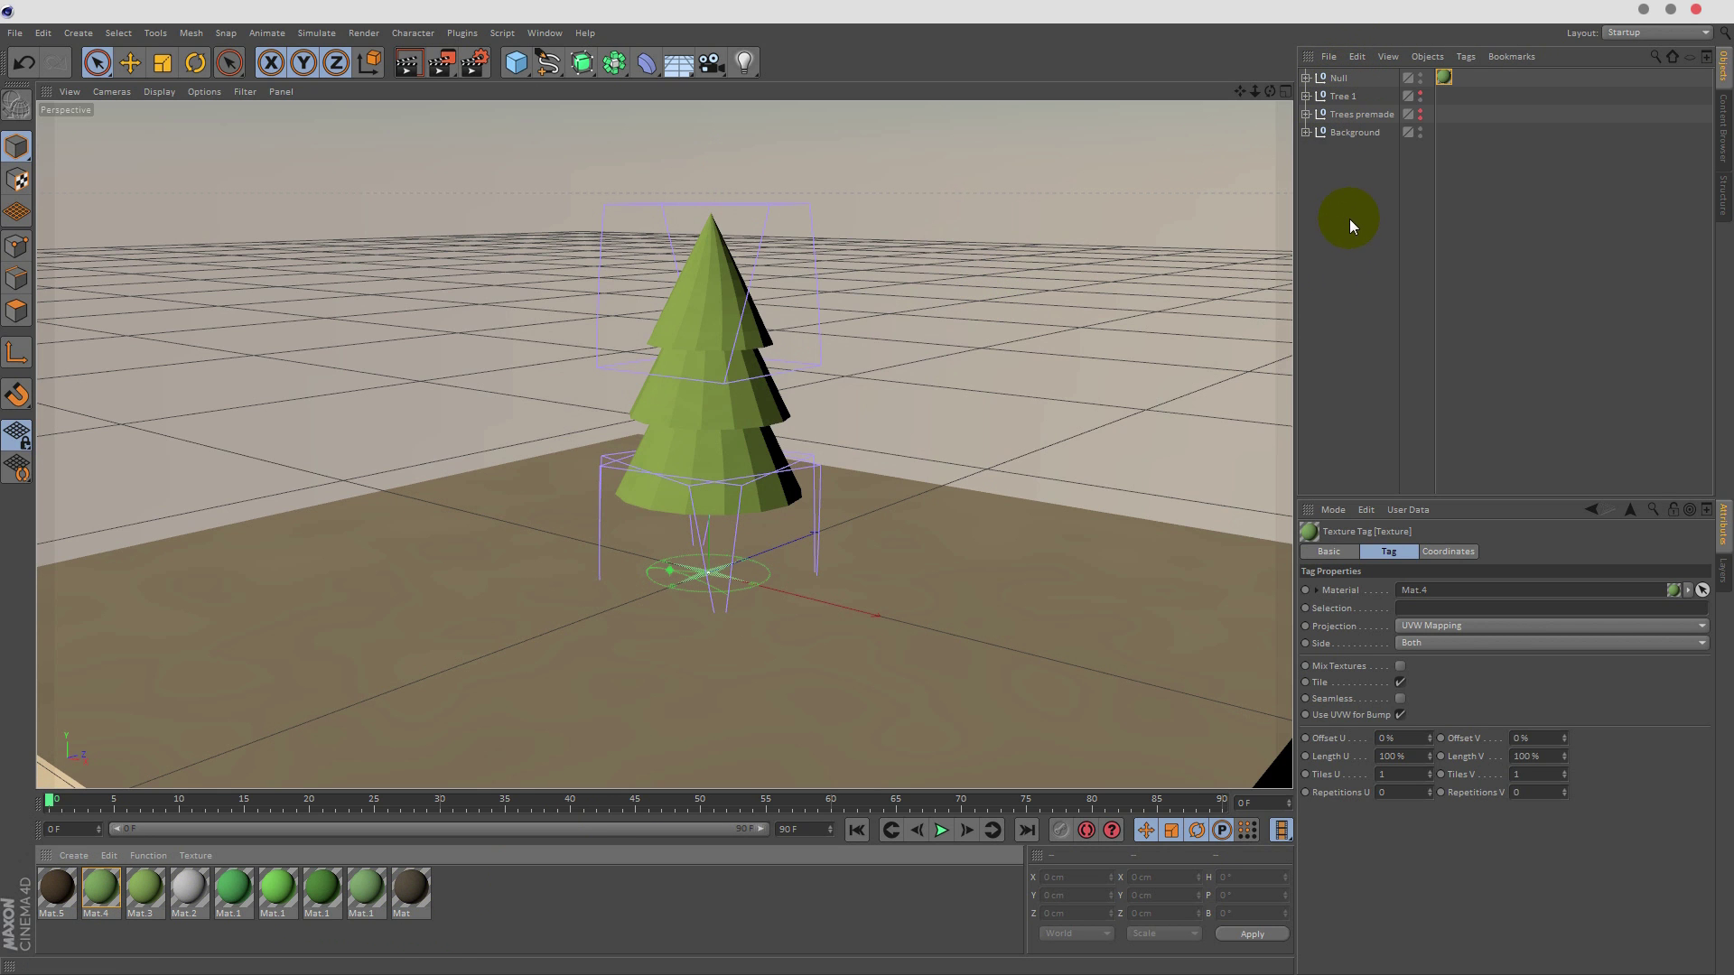
{"action": "left_click", "coordinate": [1374, 187]}
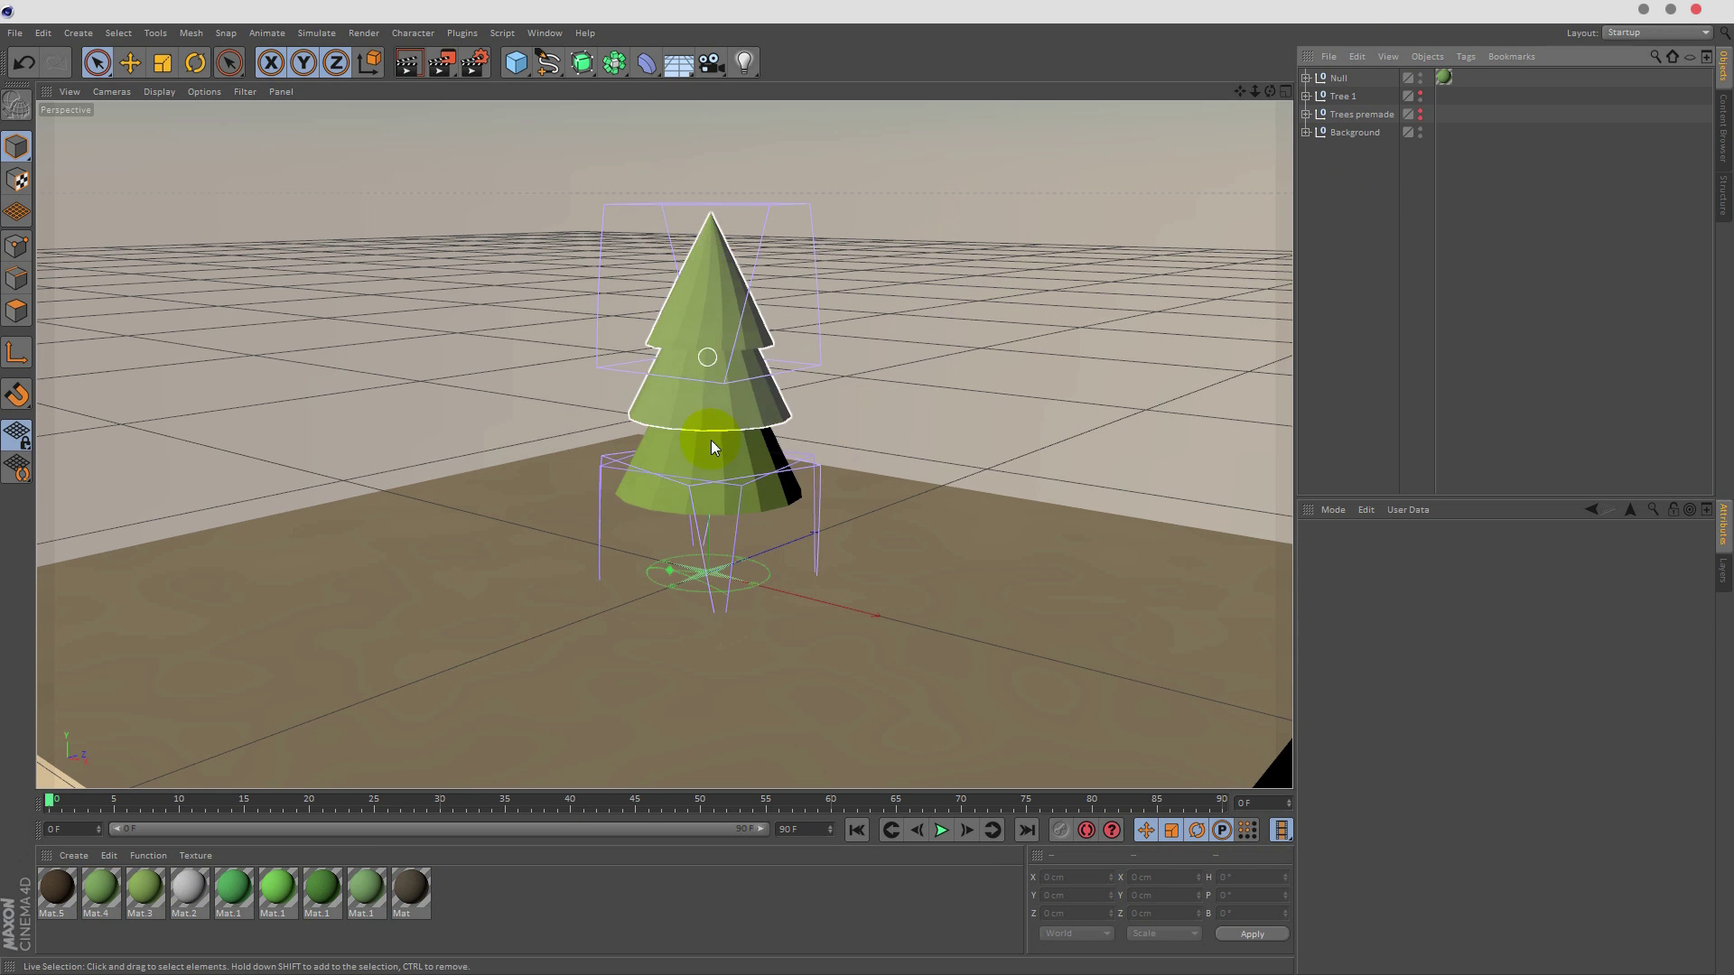
{"action": "left_click", "coordinate": [707, 464]}
{"action": "left_click", "coordinate": [722, 274]}
{"action": "left_click", "coordinate": [714, 473]}
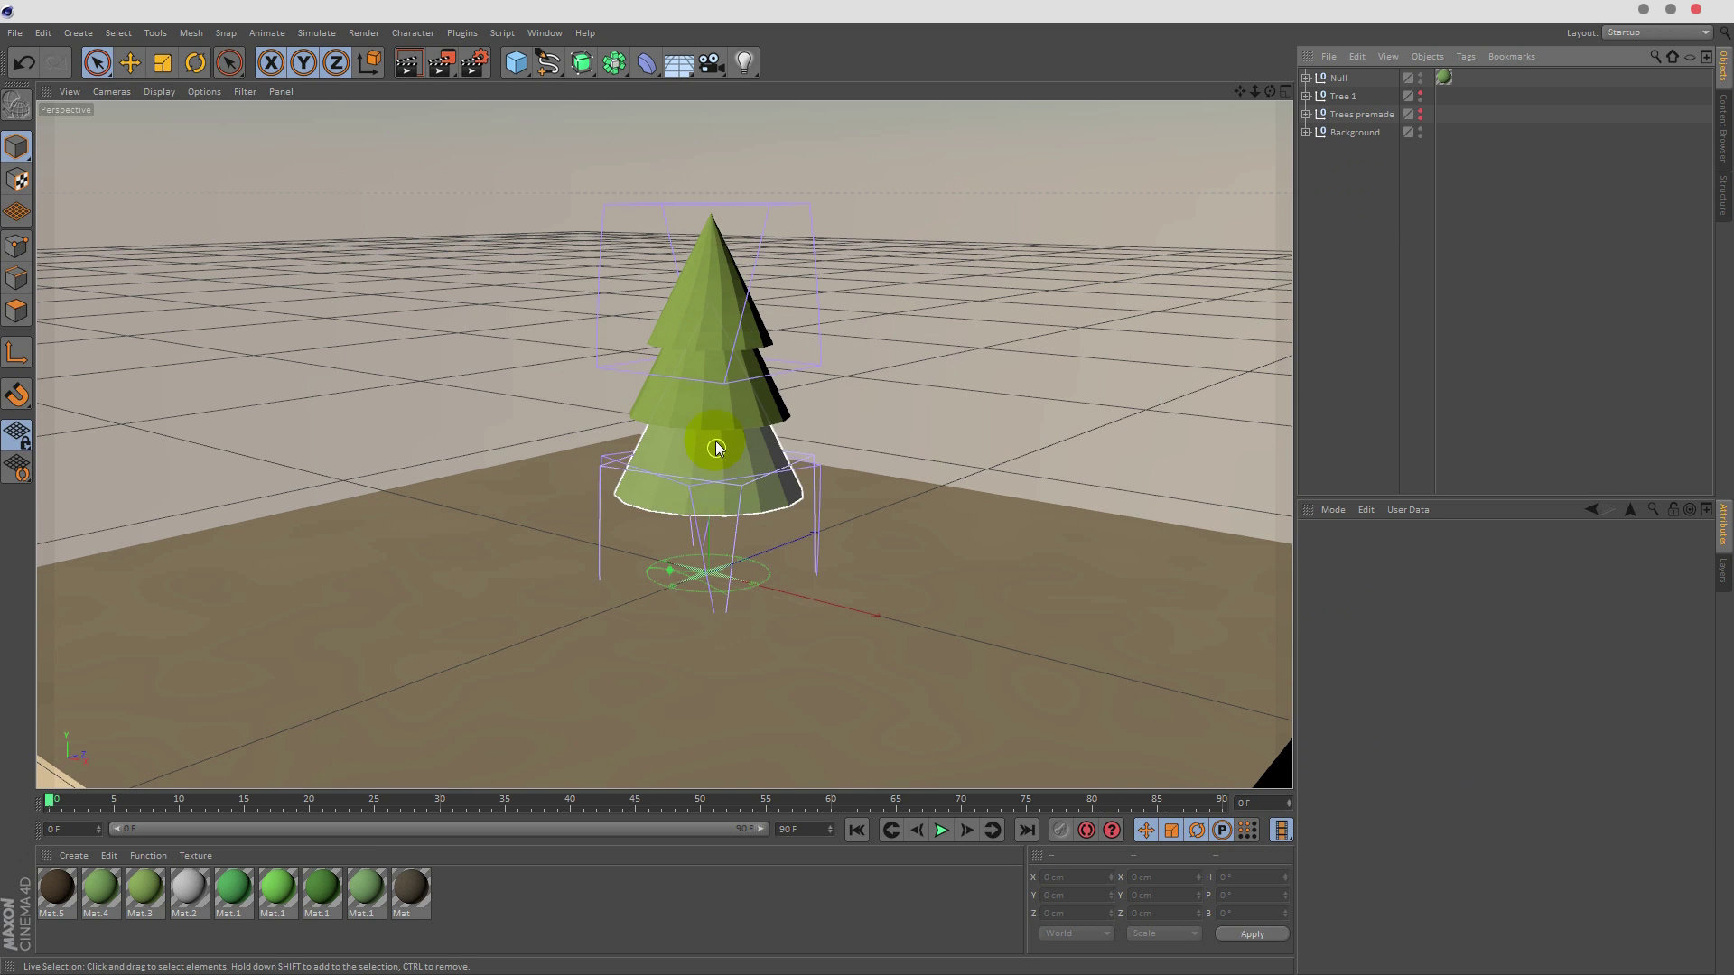
{"action": "left_click", "coordinate": [699, 285]}
{"action": "left_click", "coordinate": [691, 356]}
{"action": "left_click", "coordinate": [1081, 359]}
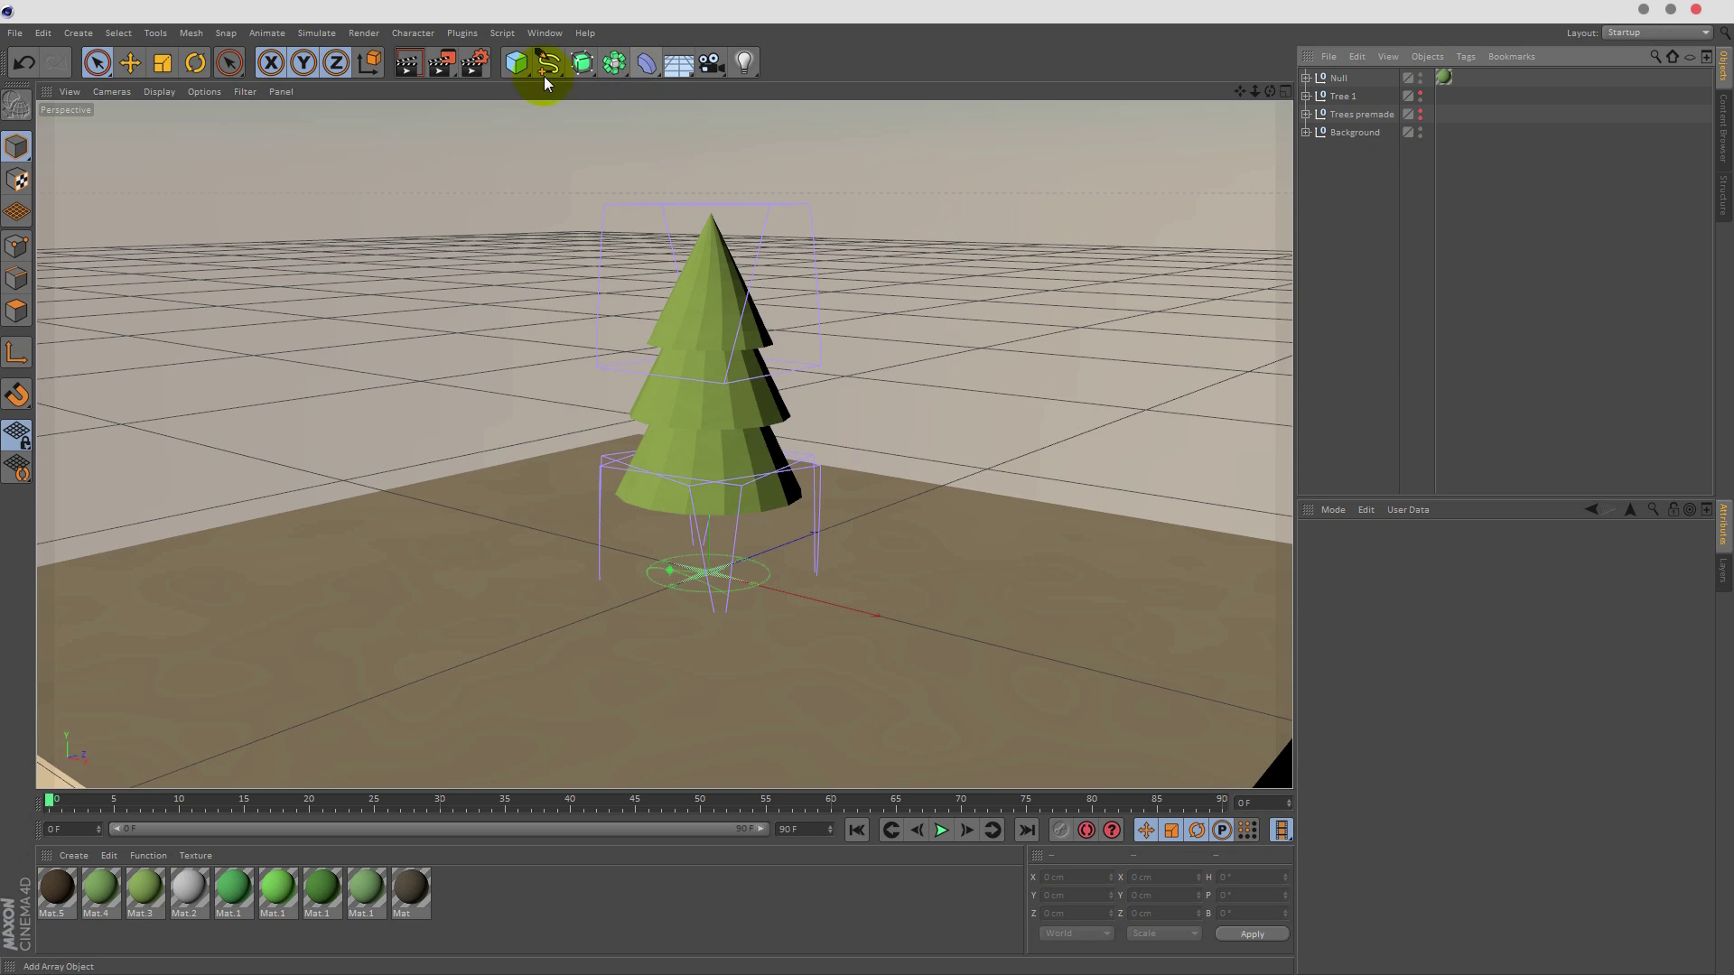
{"action": "left_click_drag", "start_coordinate": [512, 68], "coordinate": [945, 59]}
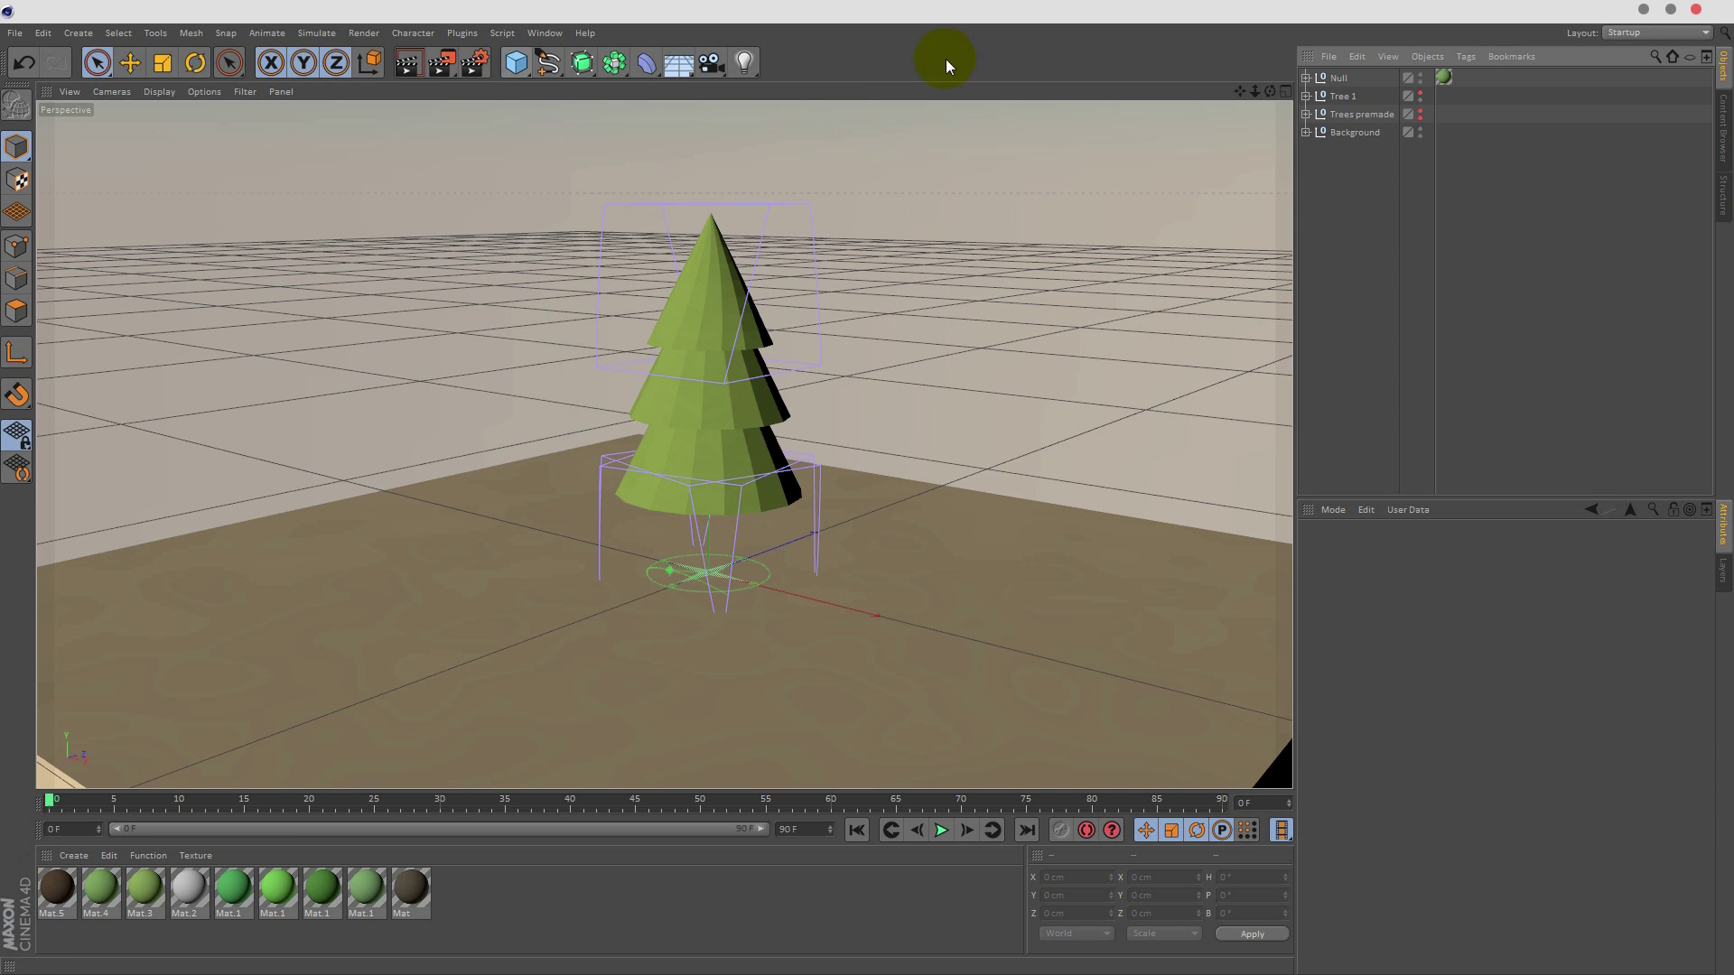
- Copy the Stomp trunk out of Tree 1 to the top level of the object hierarchy
{"action": "left_click", "coordinate": [1306, 96]}
{"action": "left_click", "coordinate": [1352, 115]}
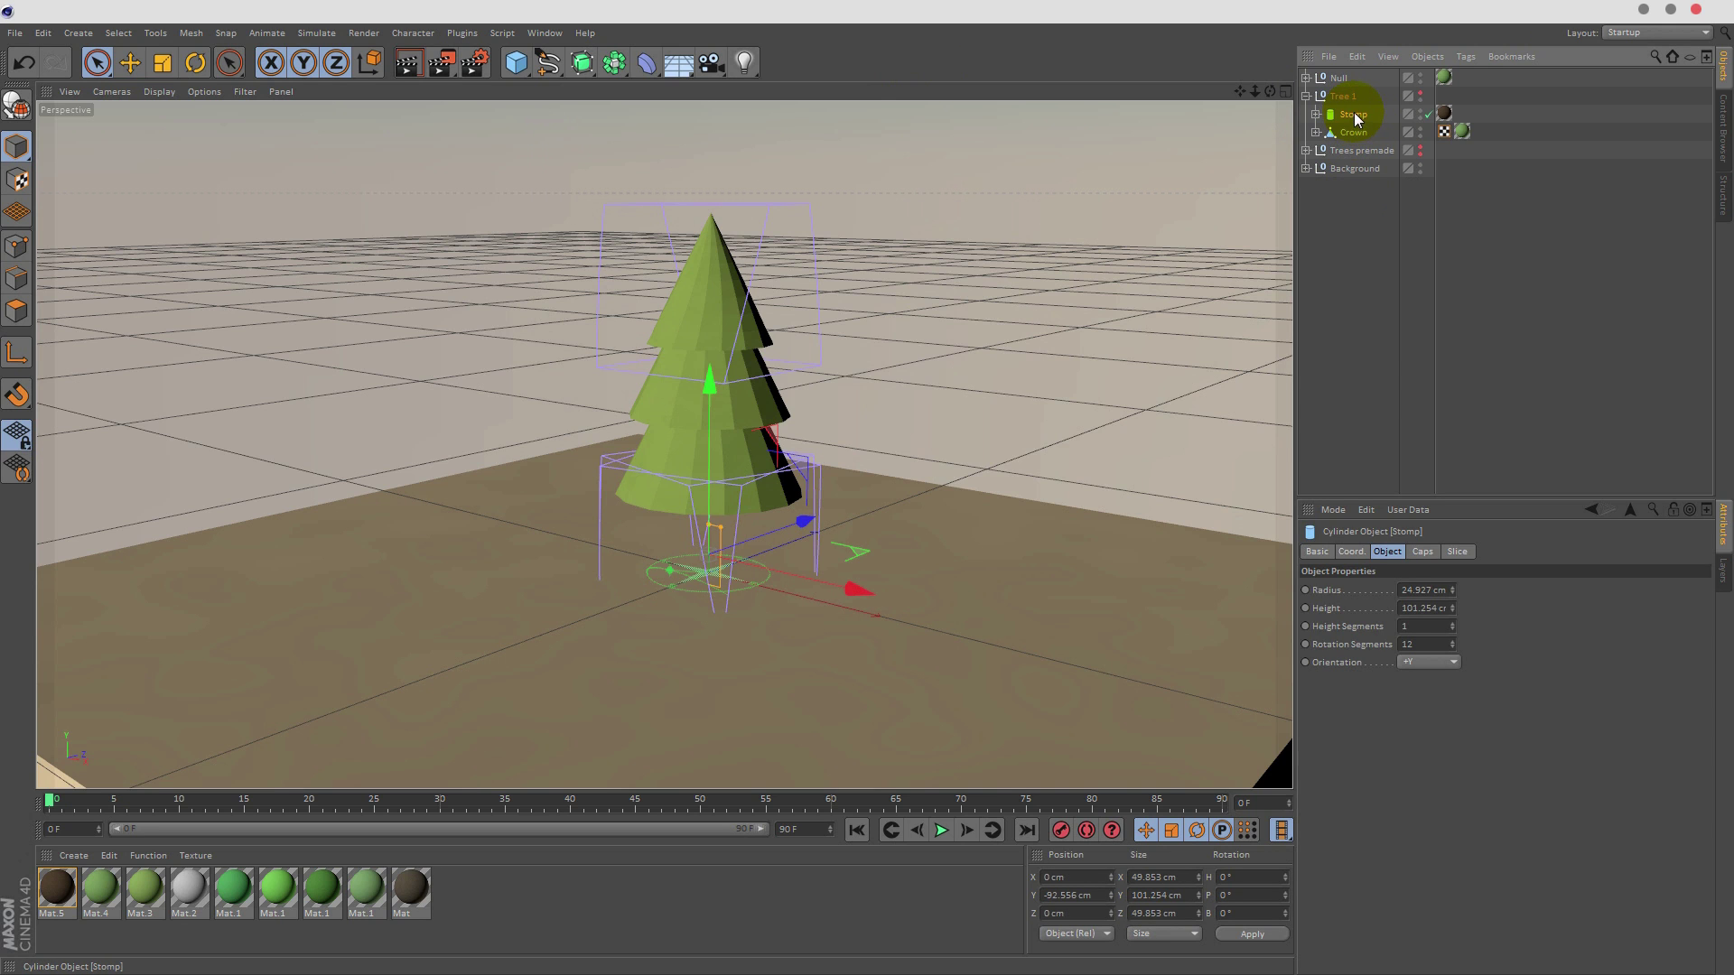
{"action": "left_click_drag", "start_coordinate": [1352, 87], "coordinate": [1352, 87], "text": "ctrl"}
{"action": "left_click", "coordinate": [1367, 229]}
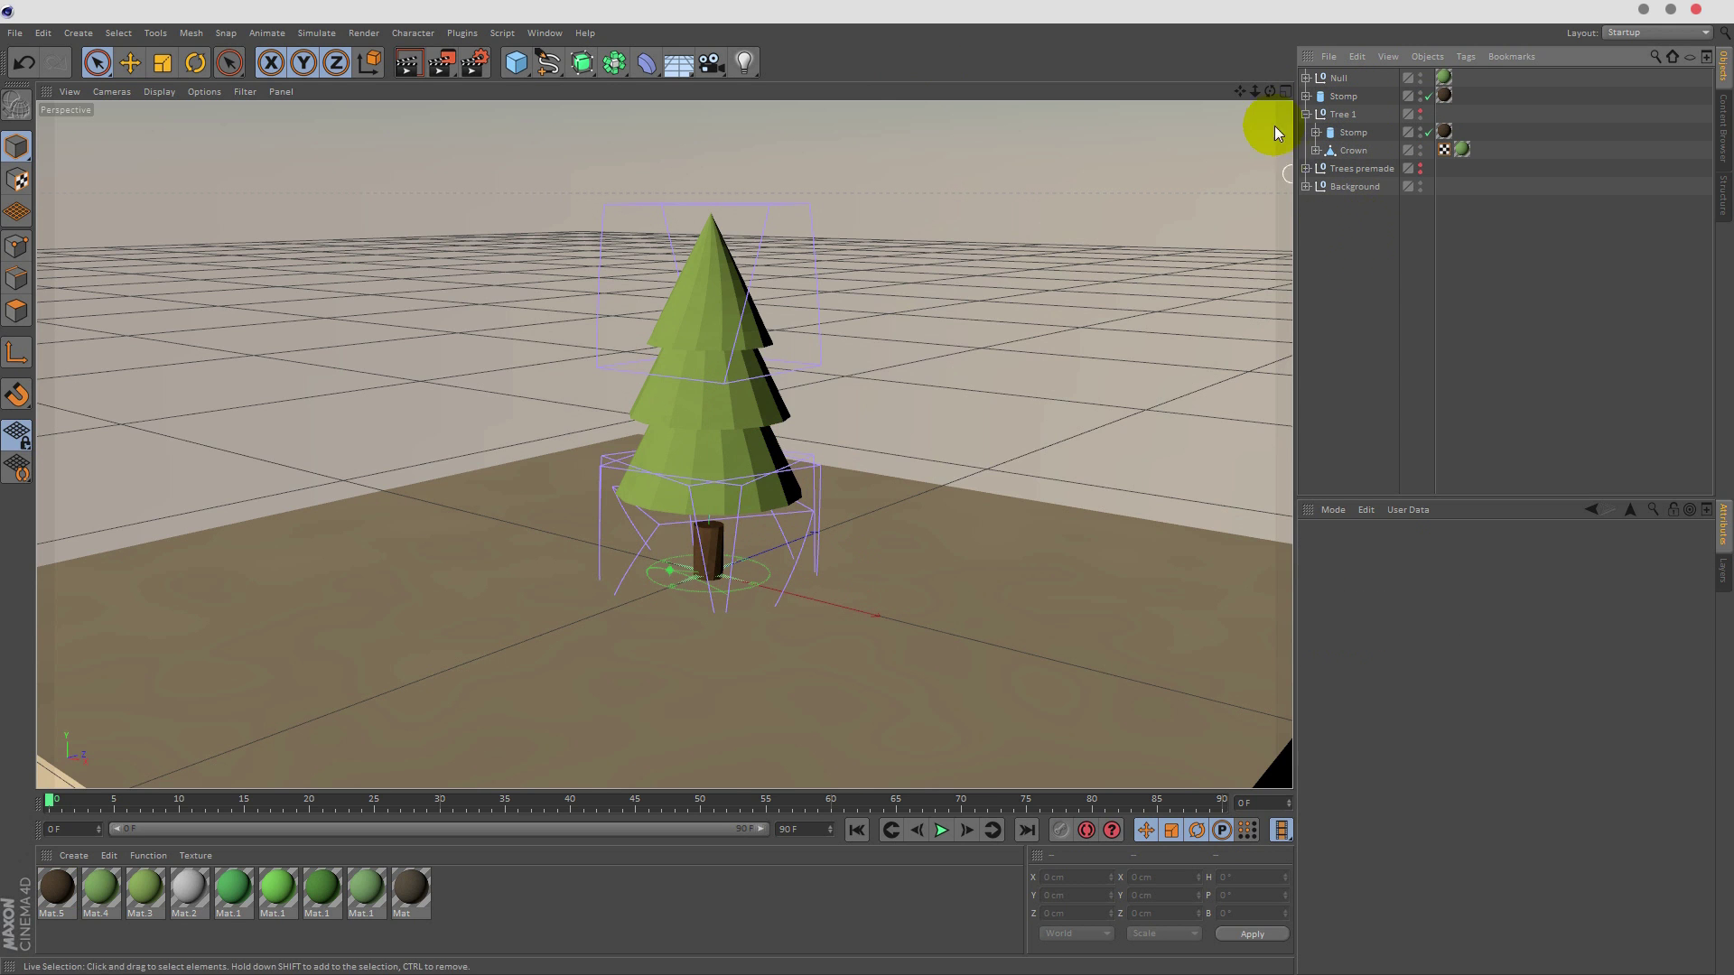
{"action": "left_click", "coordinate": [1304, 114]}
- Enlarge and reposition the copied trunk beneath the cones, and lower the cone group onto it
{"action": "left_click", "coordinate": [1333, 95]}
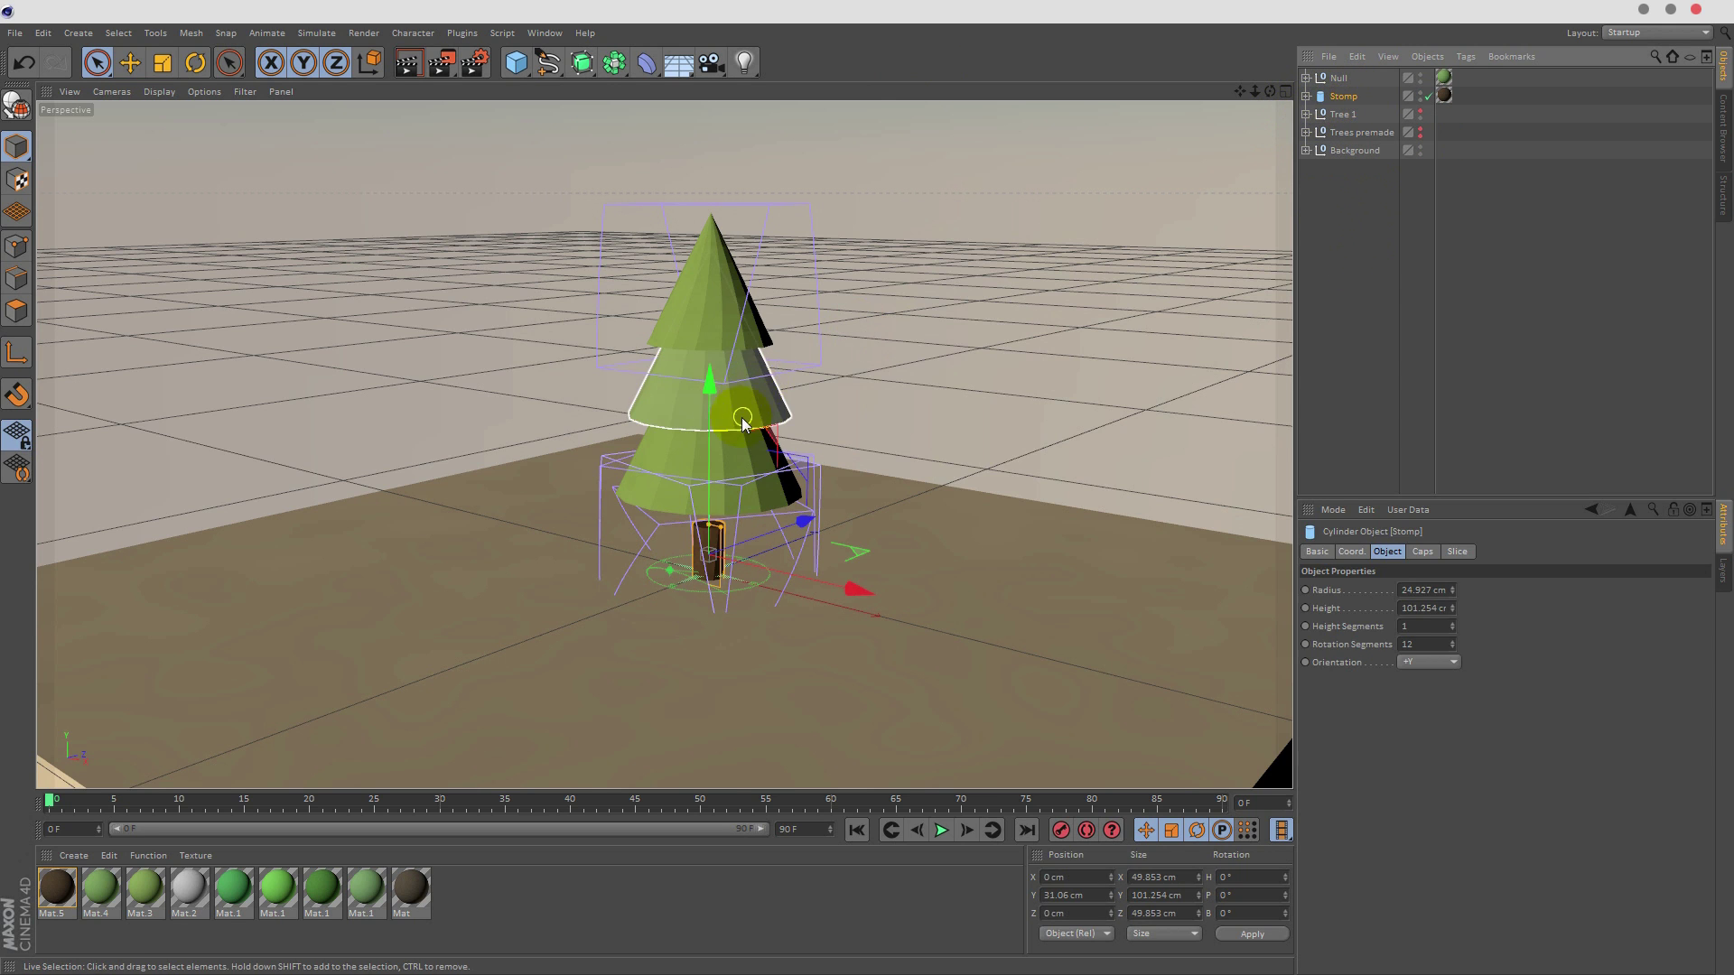
{"action": "left_click_drag", "start_coordinate": [708, 386], "coordinate": [708, 356]}
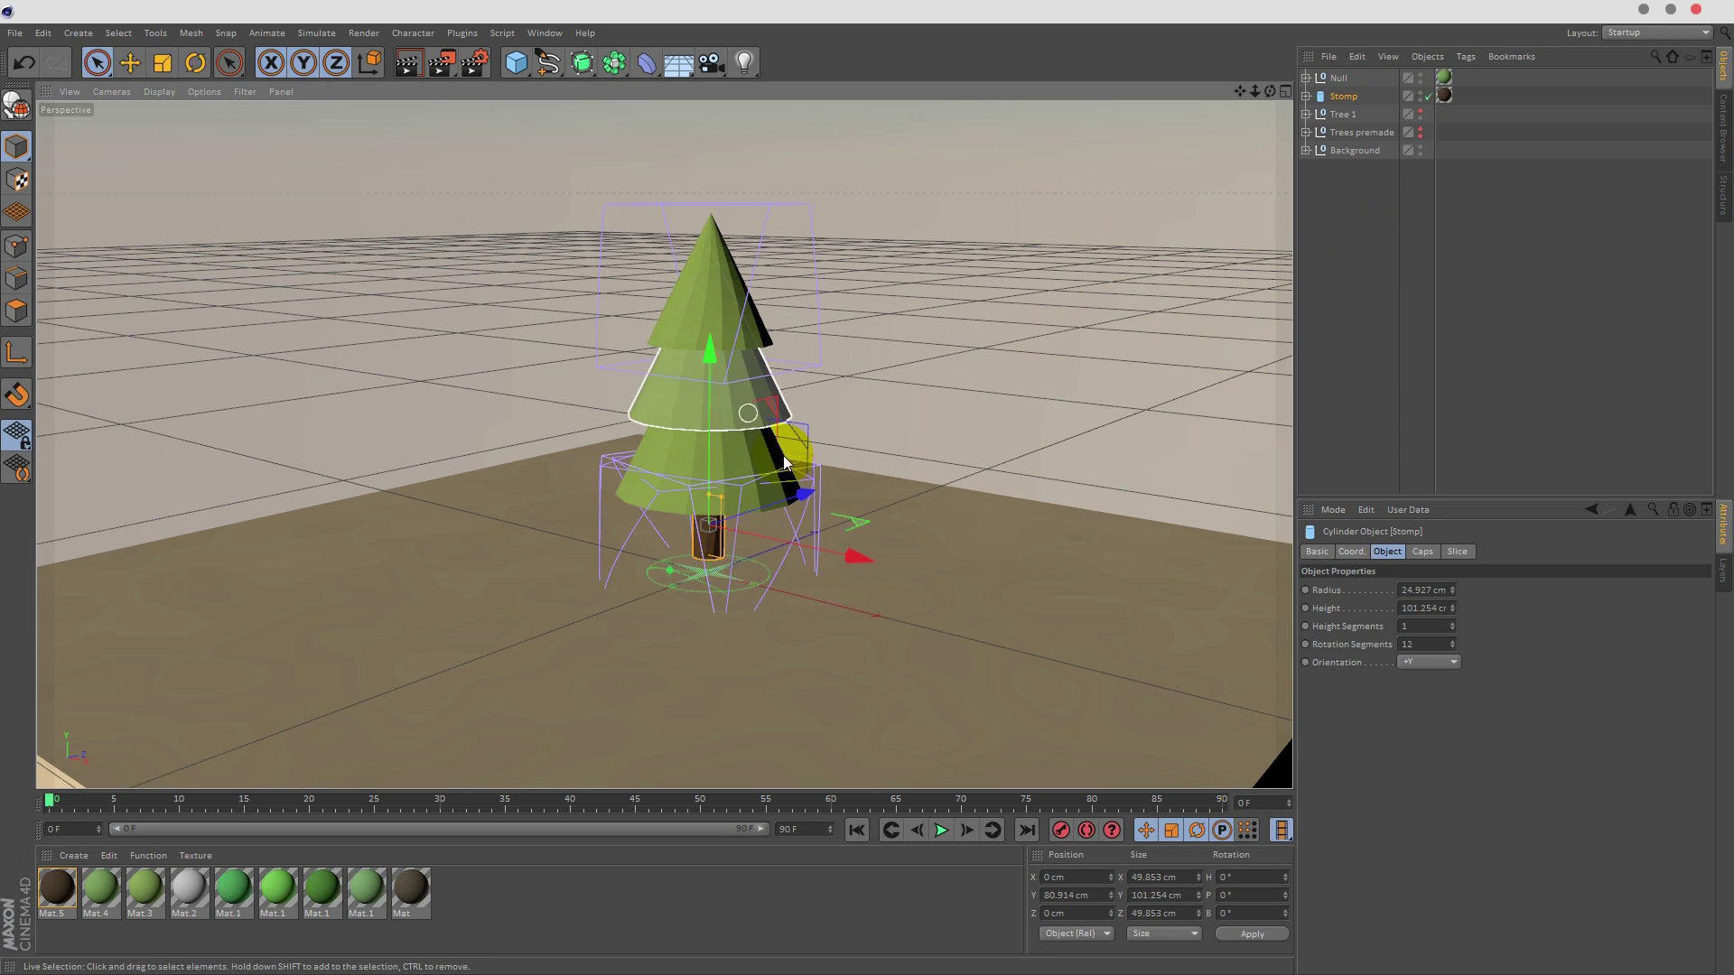
{"action": "left_click_drag", "start_coordinate": [730, 507], "coordinate": [712, 484]}
{"action": "left_click_drag", "start_coordinate": [712, 410], "coordinate": [710, 425]}
{"action": "left_click", "coordinate": [1338, 78]}
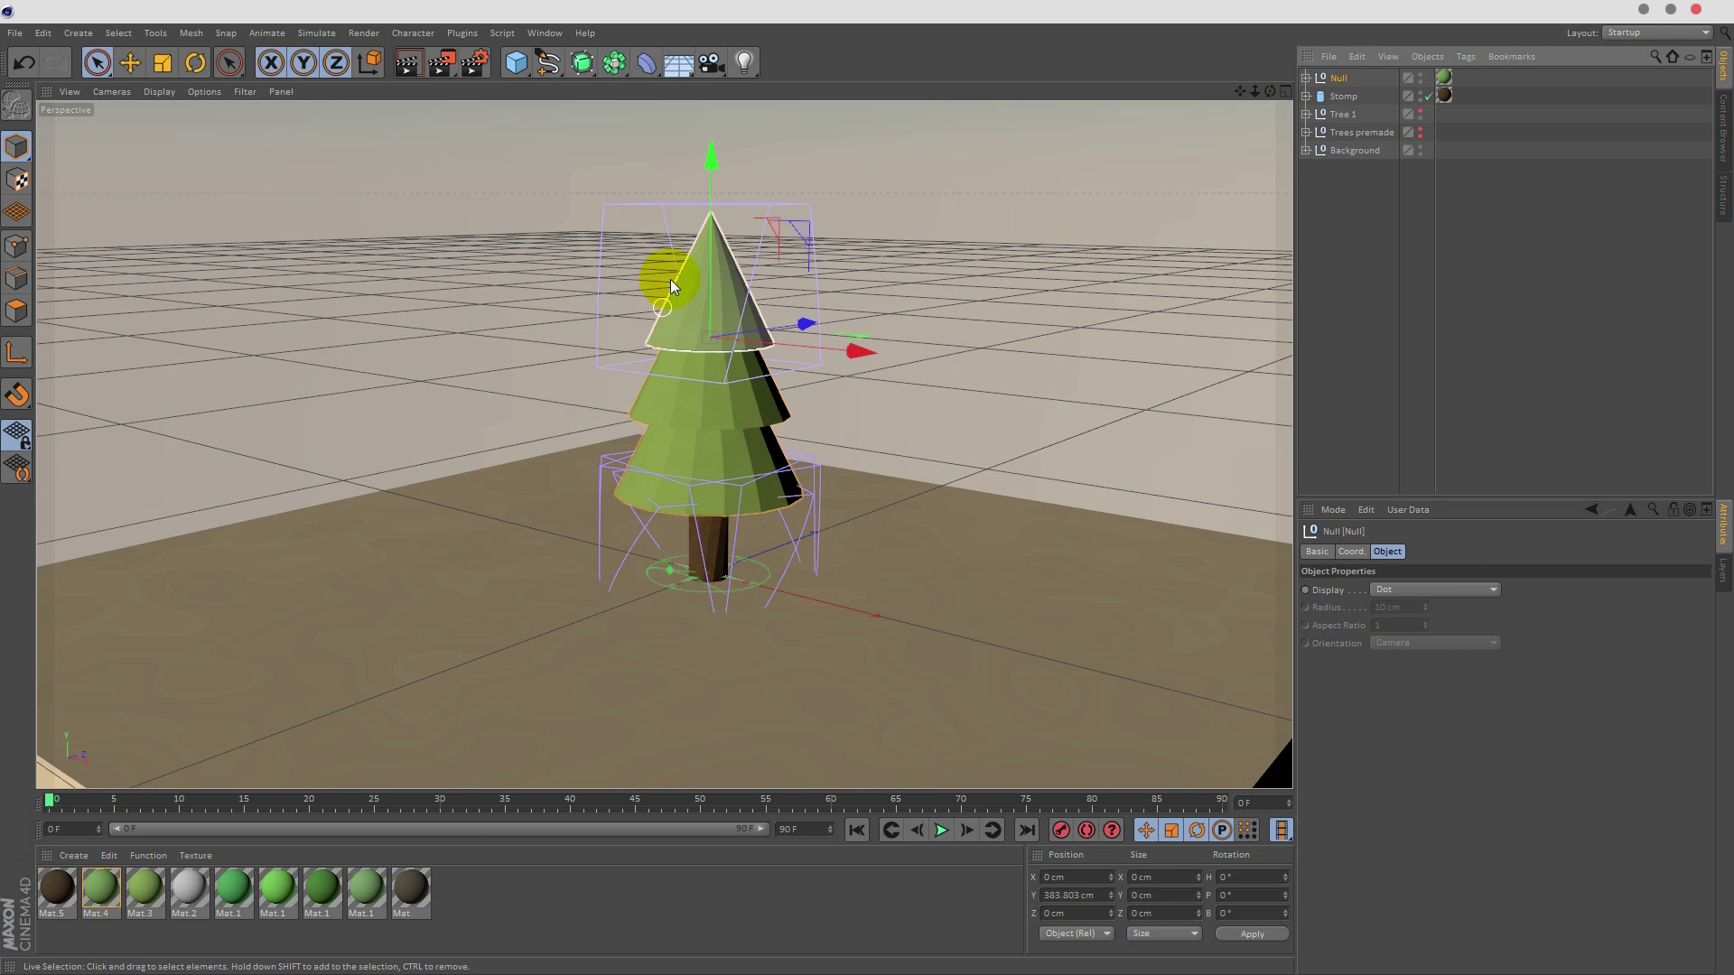
{"action": "left_click_drag", "start_coordinate": [710, 154], "coordinate": [713, 181]}
- Group the cone null with the copied Stomp trunk and name the group Tree 2
{"action": "left_click", "coordinate": [1342, 96], "text": "ctrl"}
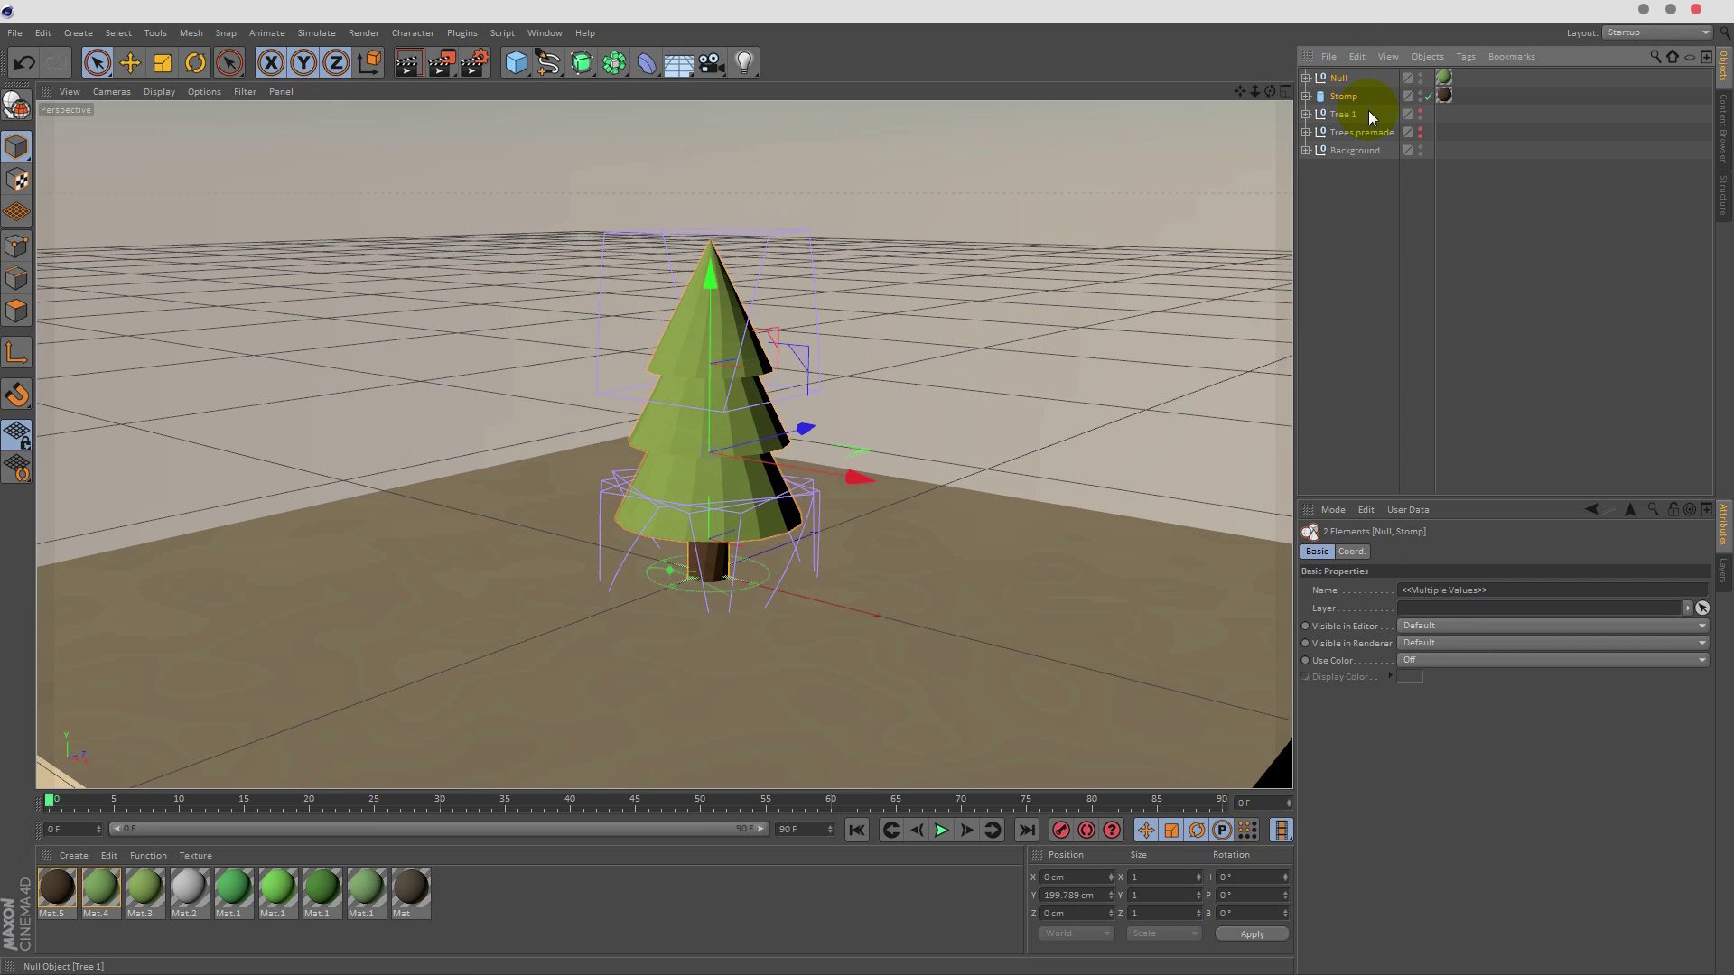
{"action": "key", "text": "alt+g"}
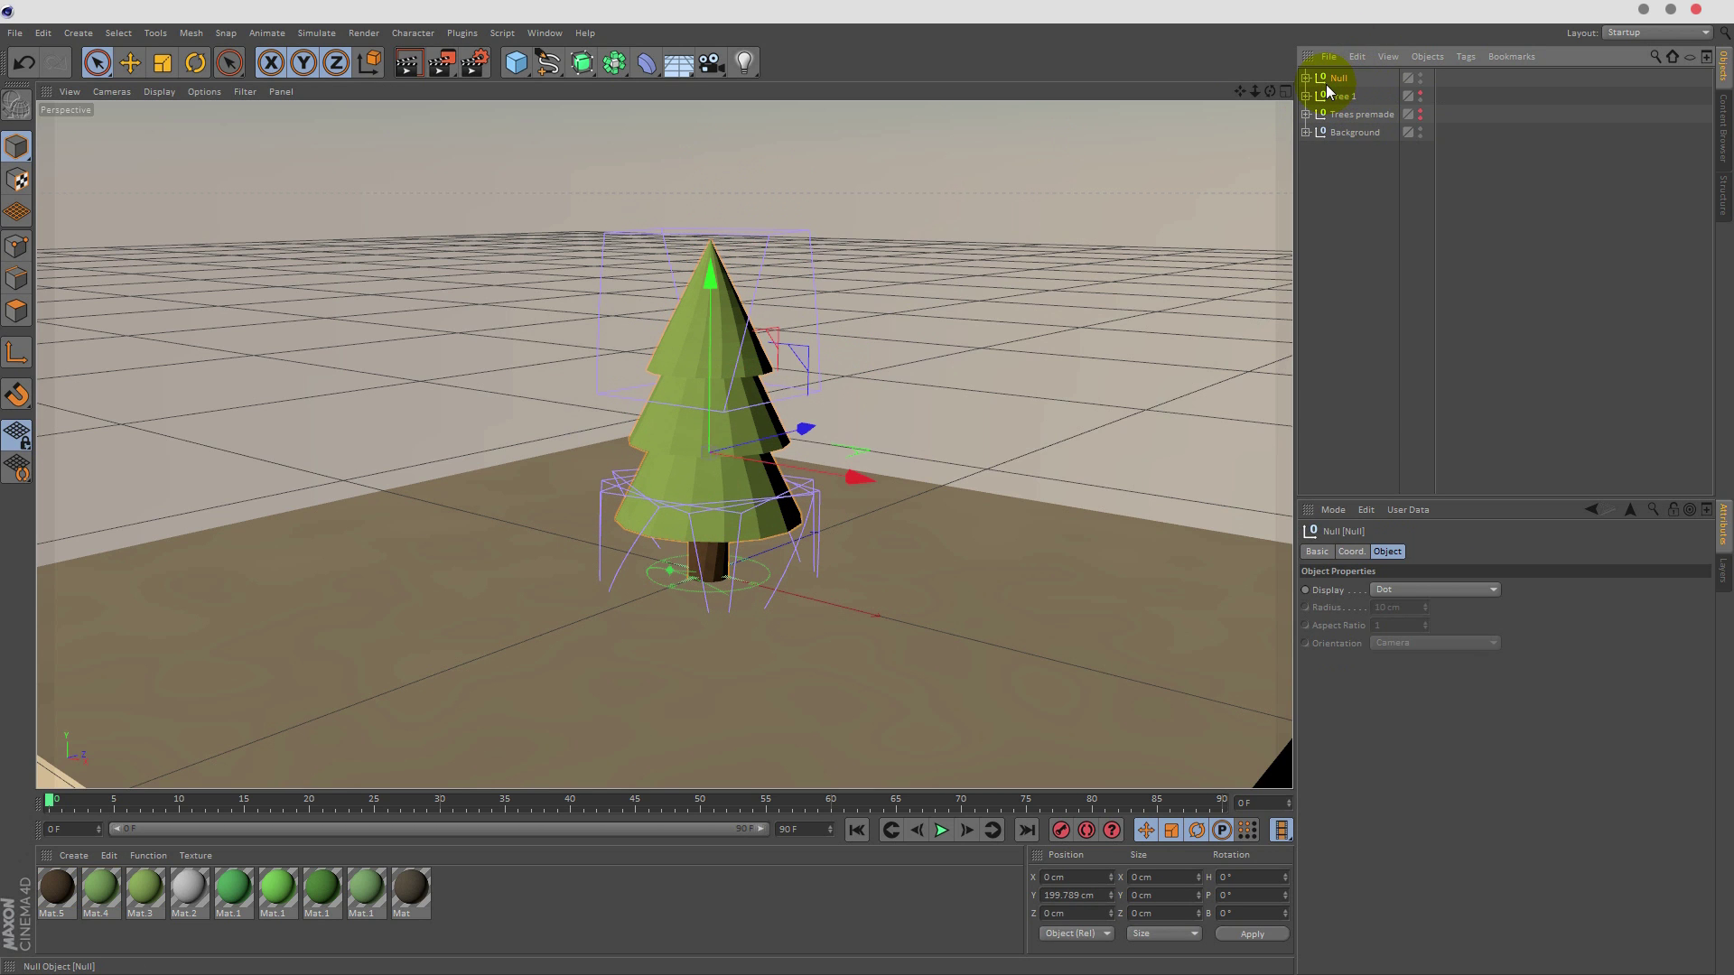
{"action": "double_click", "coordinate": [1340, 80]}
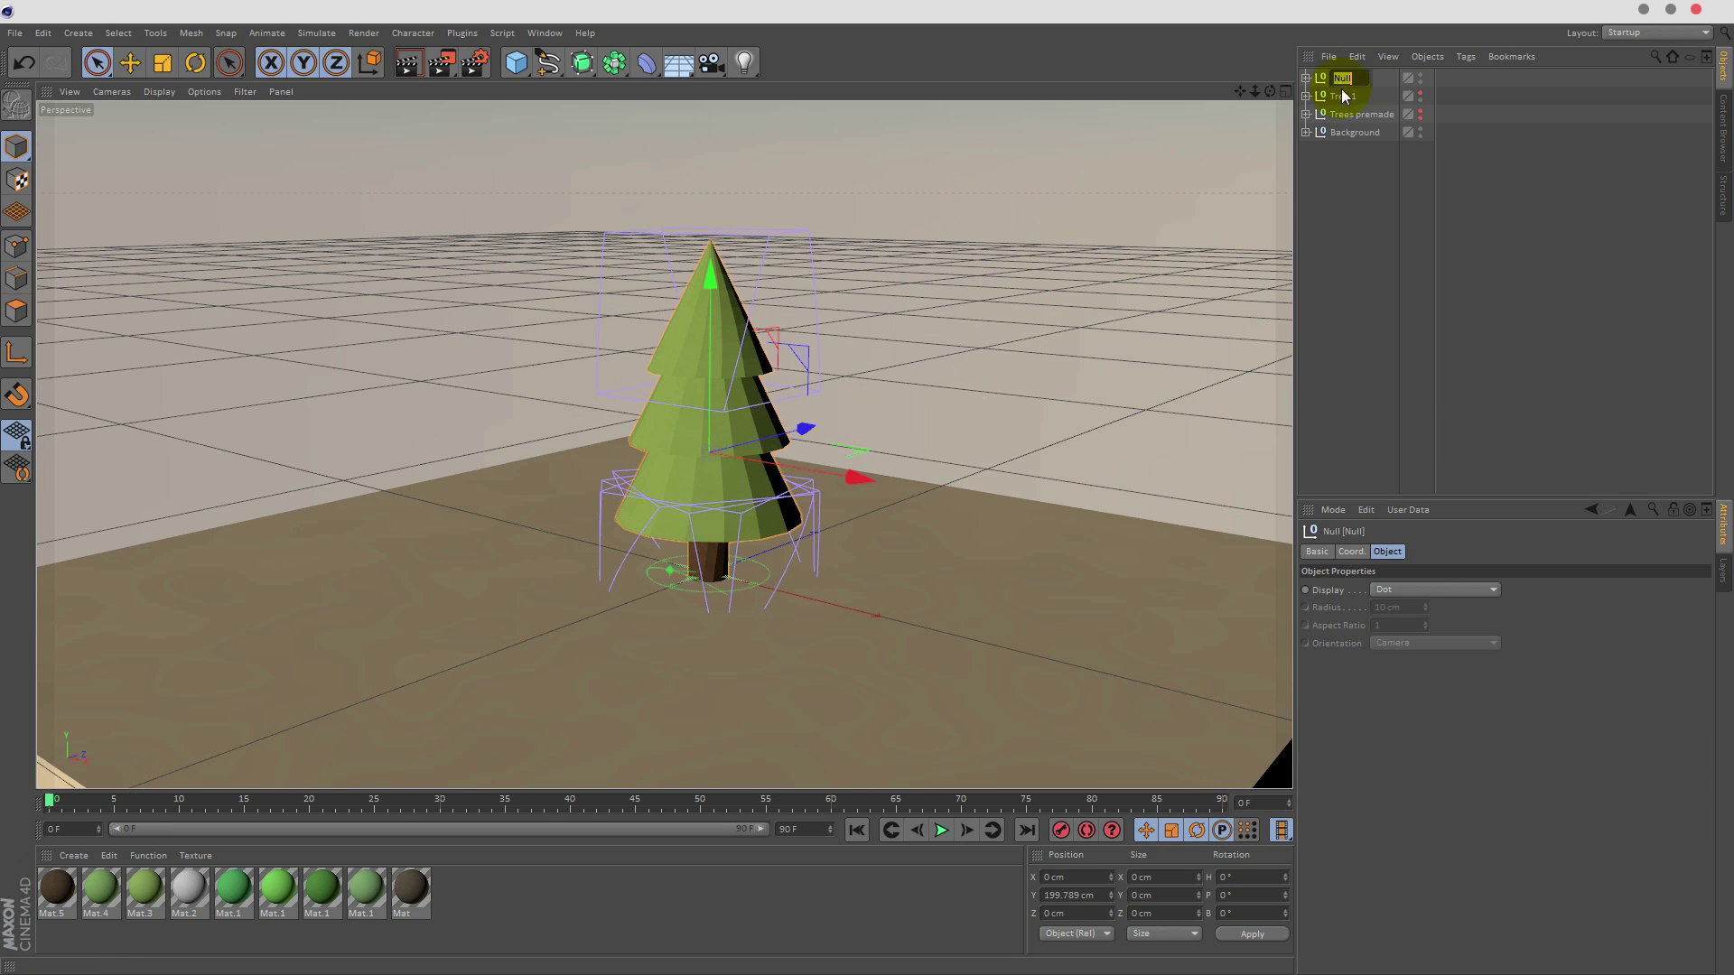
{"action": "type", "text": "Tree 2"}
{"action": "key", "text": "Return"}
- Move Tree 2 to X about -577 cm and Z about 484 cm, and shift the unhidden Tree 1 back along Z
{"action": "left_click_drag", "start_coordinate": [827, 478], "coordinate": [583, 458]}
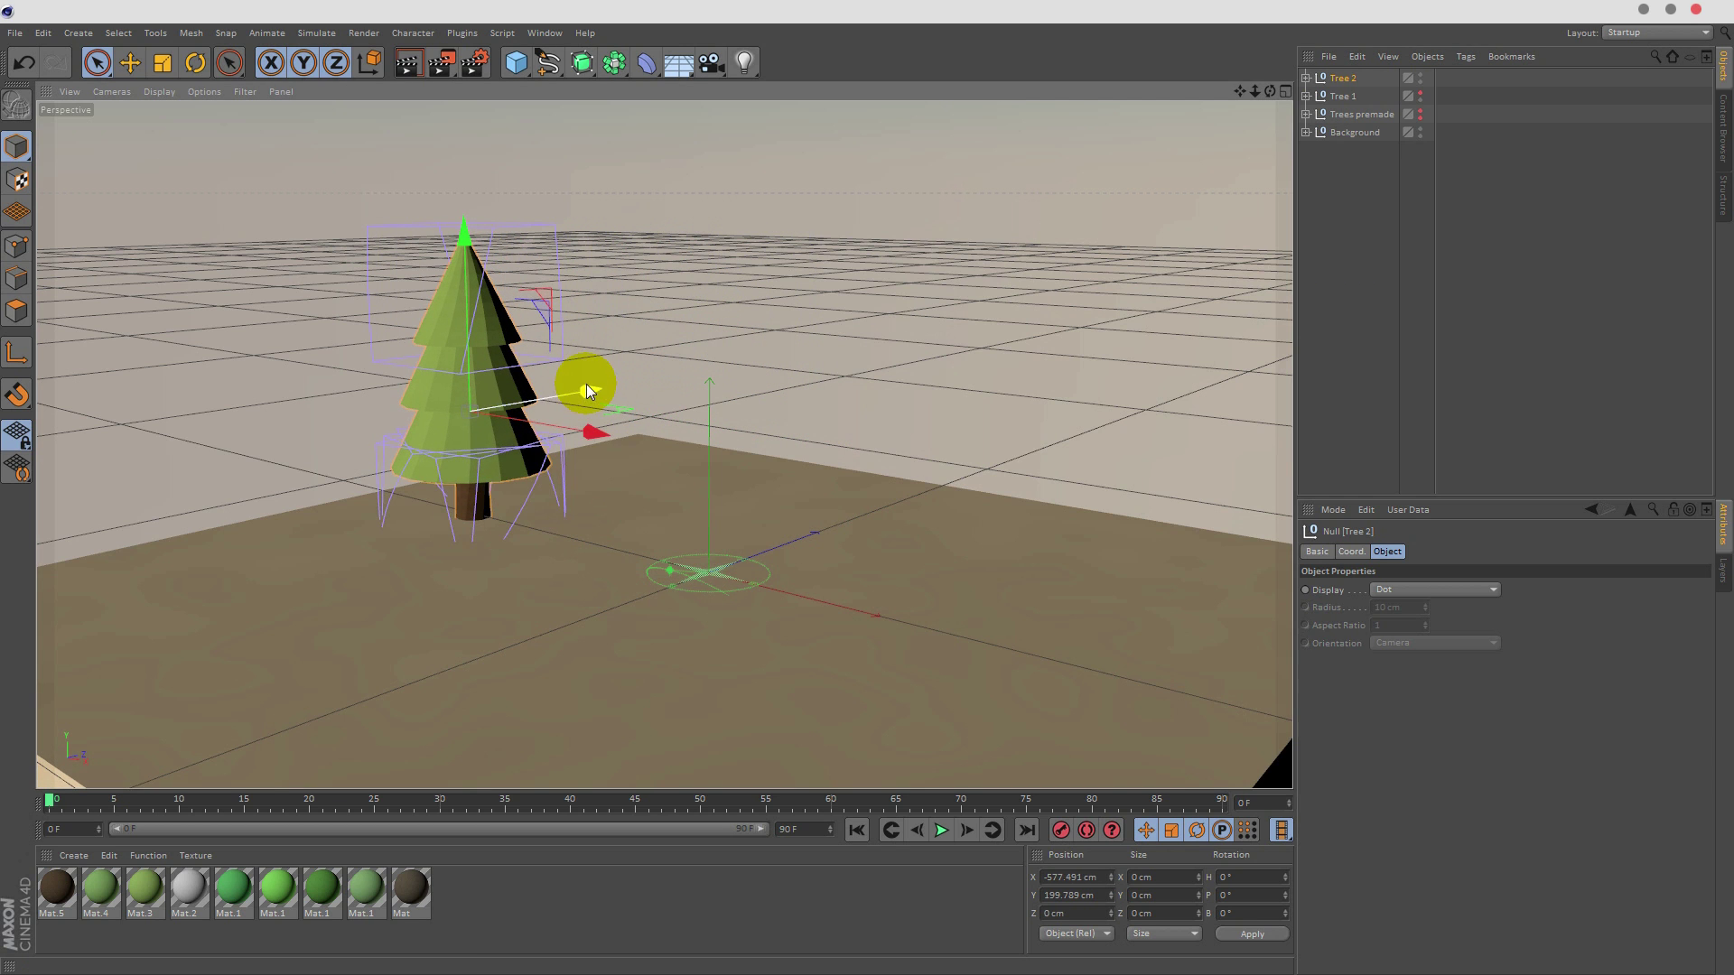
{"action": "left_click_drag", "start_coordinate": [587, 383], "coordinate": [742, 346]}
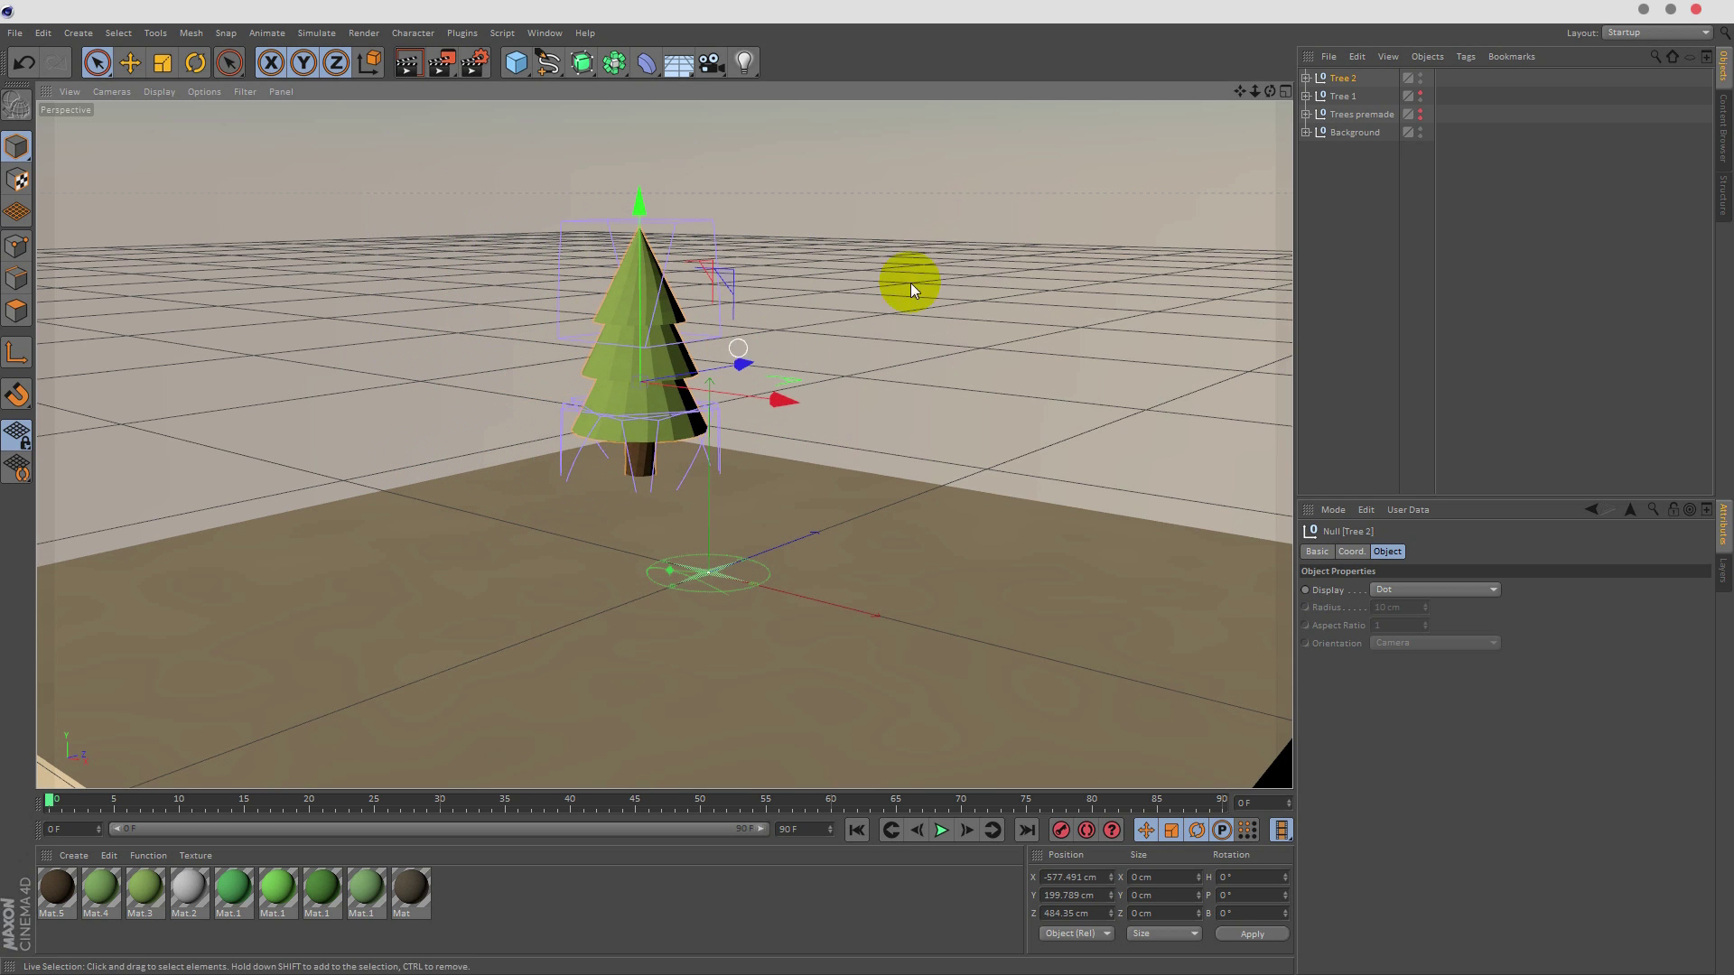
{"action": "left_click", "coordinate": [1420, 92]}
{"action": "left_click", "coordinate": [1336, 95]}
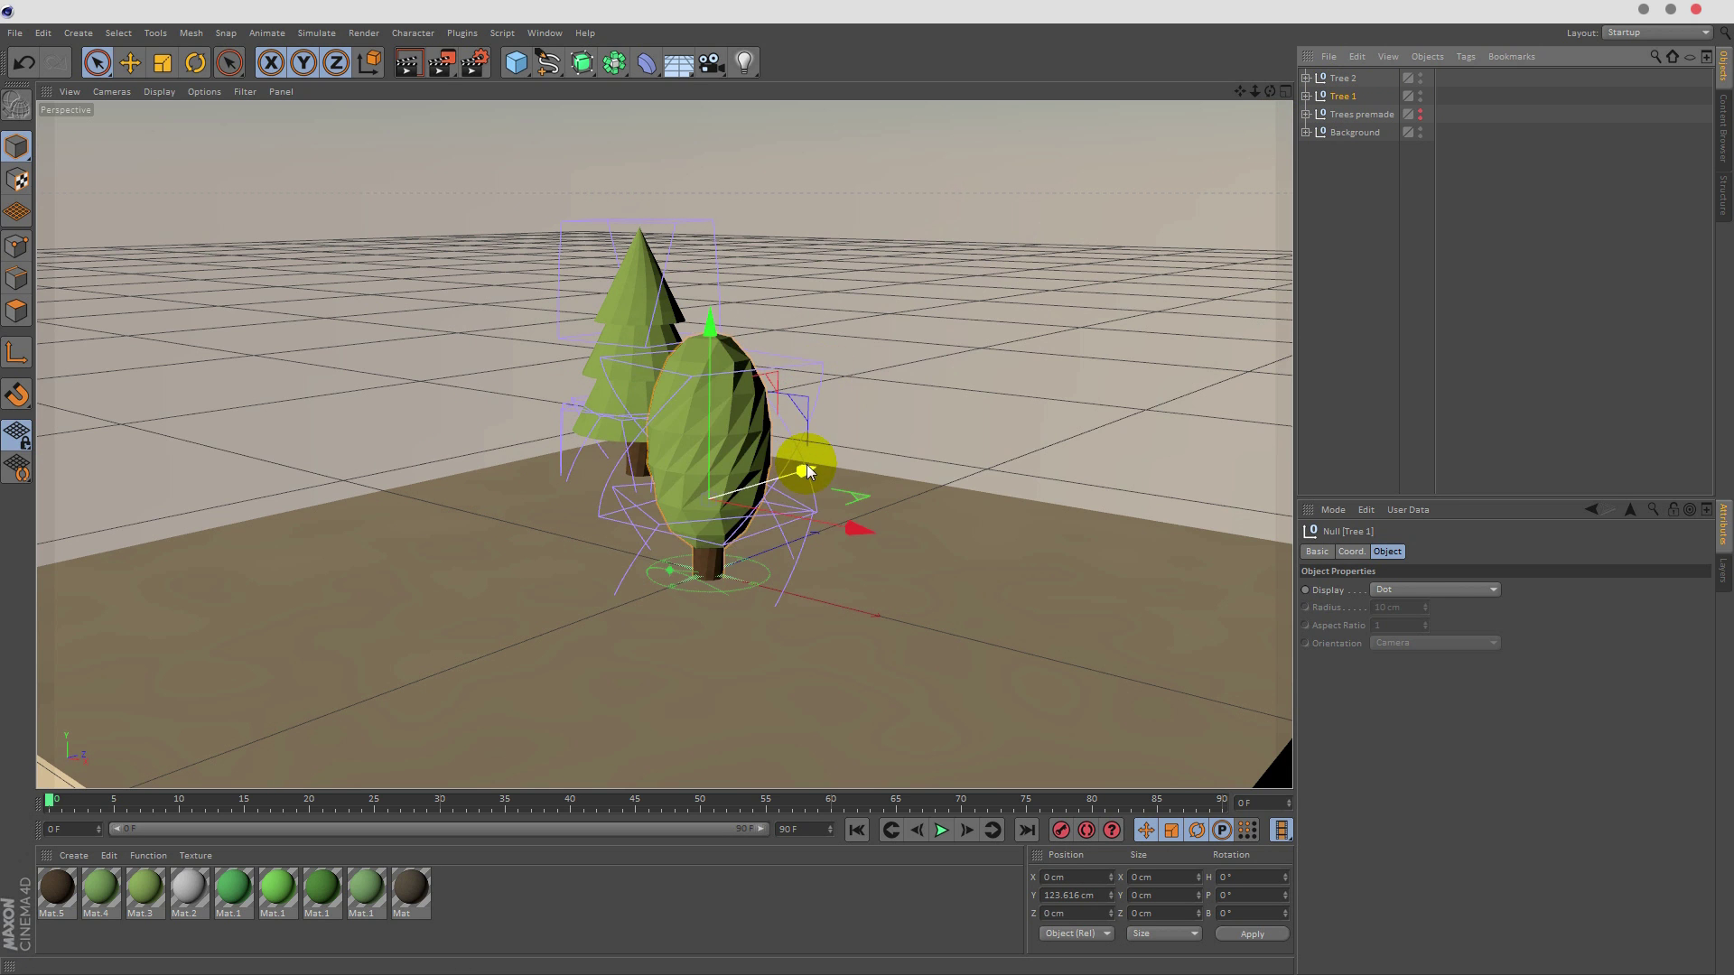
{"action": "left_click_drag", "start_coordinate": [806, 464], "coordinate": [939, 408]}
{"action": "left_click", "coordinate": [1336, 215]}
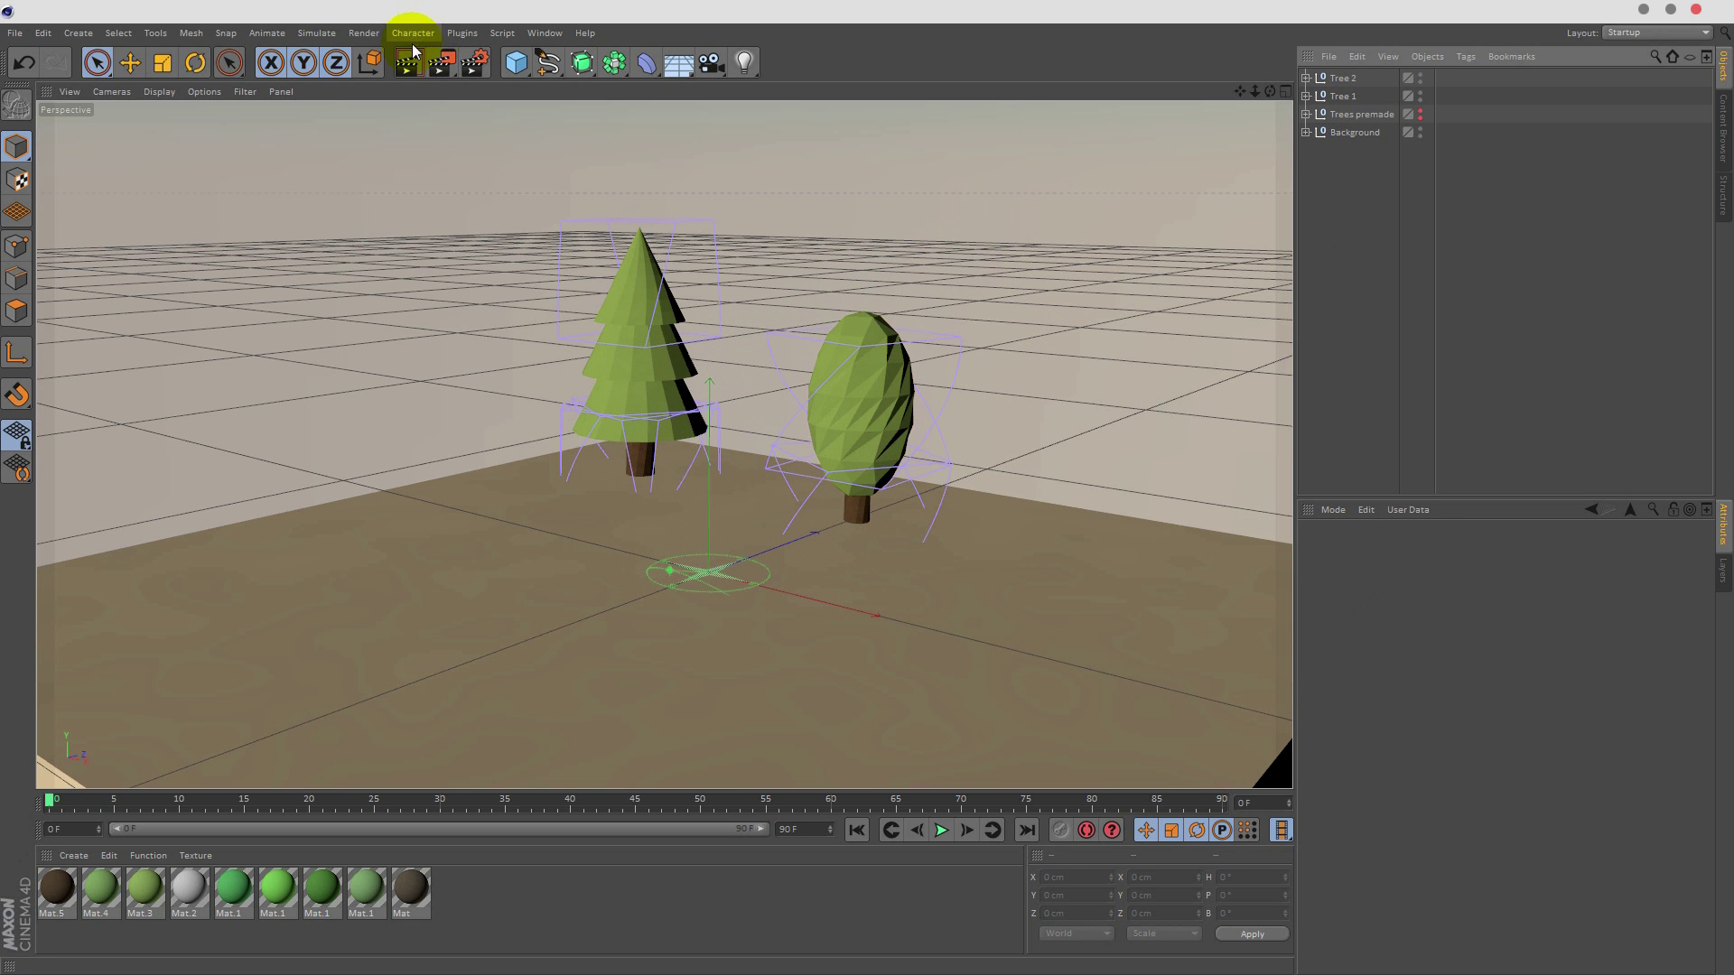
- Render a viewport region around both trees to preview them, and return to Live Selection
{"action": "left_click", "coordinate": [440, 66]}
{"action": "left_click", "coordinate": [488, 86]}
{"action": "left_click_drag", "start_coordinate": [469, 197], "coordinate": [1114, 614]}
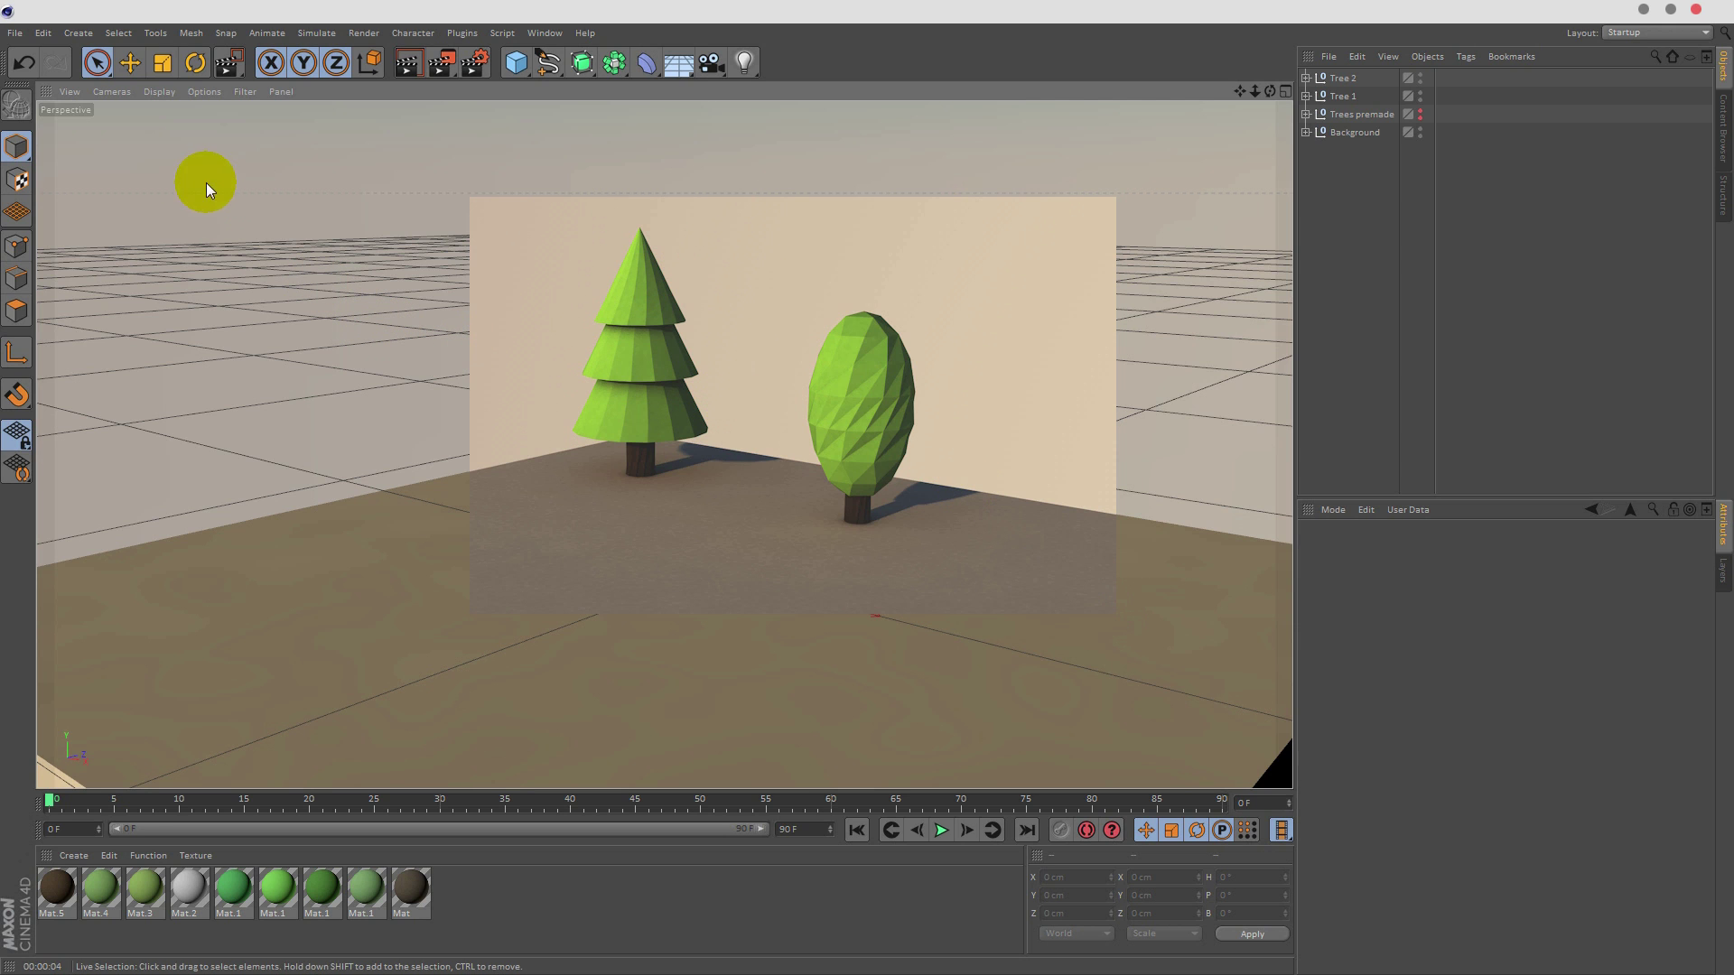
{"action": "left_click", "coordinate": [101, 63]}
{"action": "left_click", "coordinate": [1327, 197]}
{"action": "left_click", "coordinate": [1317, 115]}
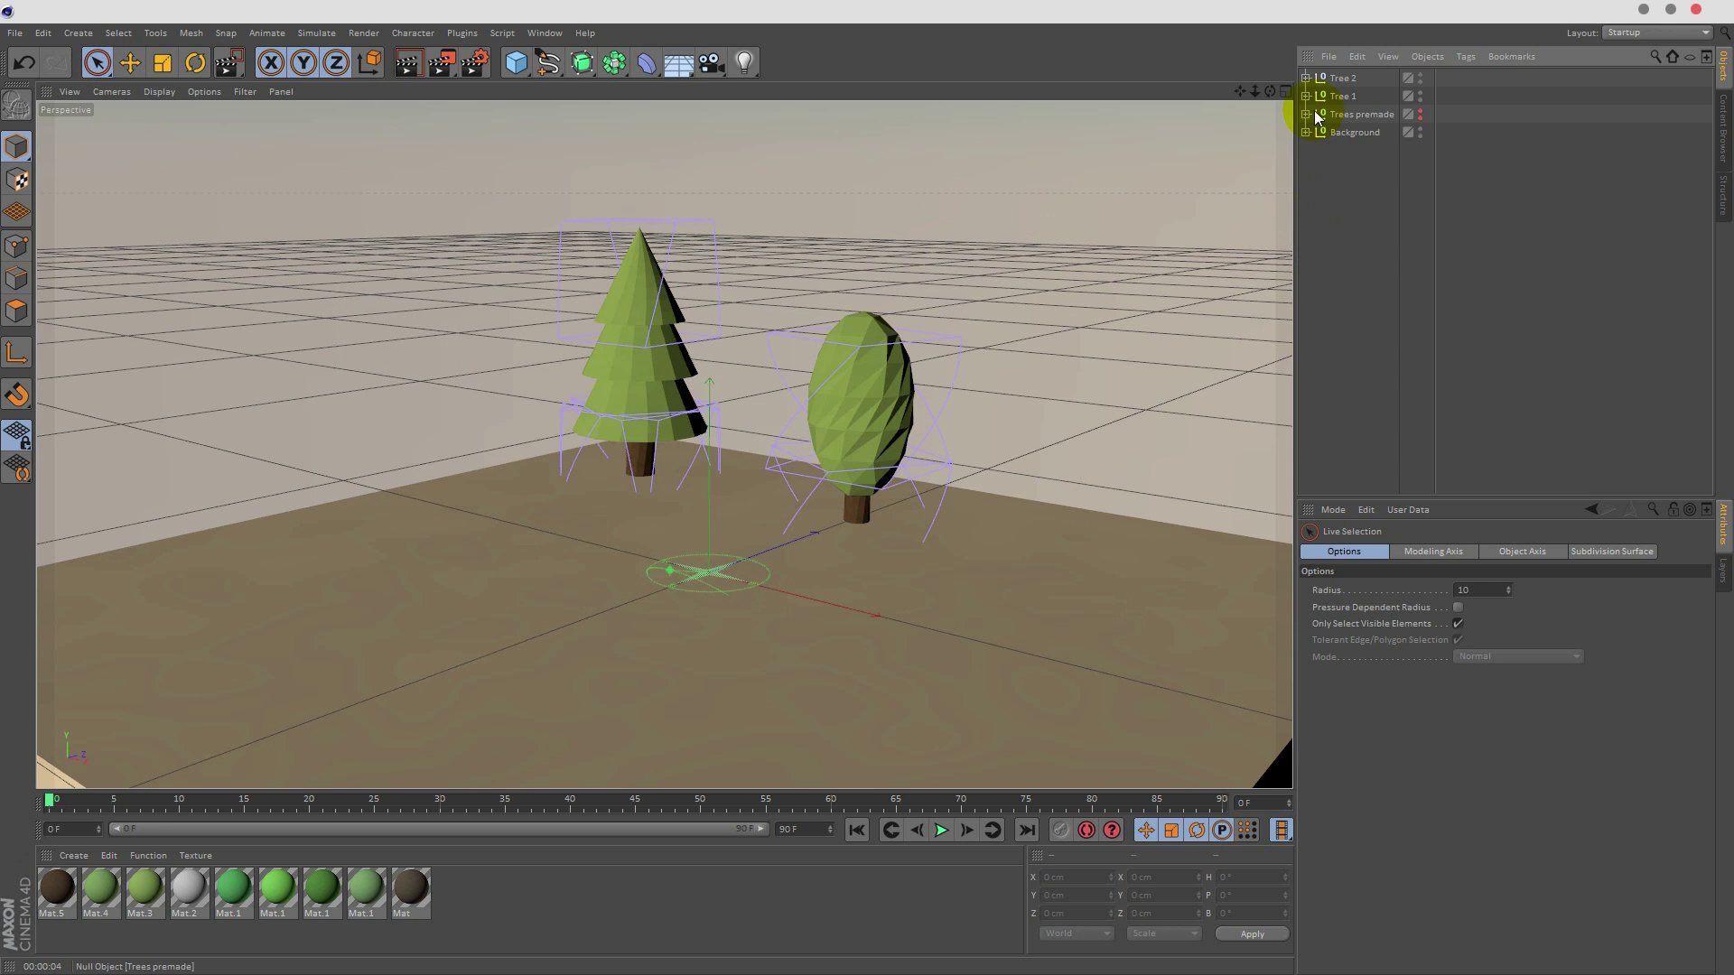
- Hide Tree 1 and Tree 2 and add a 200 cm cube to the scene
{"action": "left_click", "coordinate": [1420, 93]}
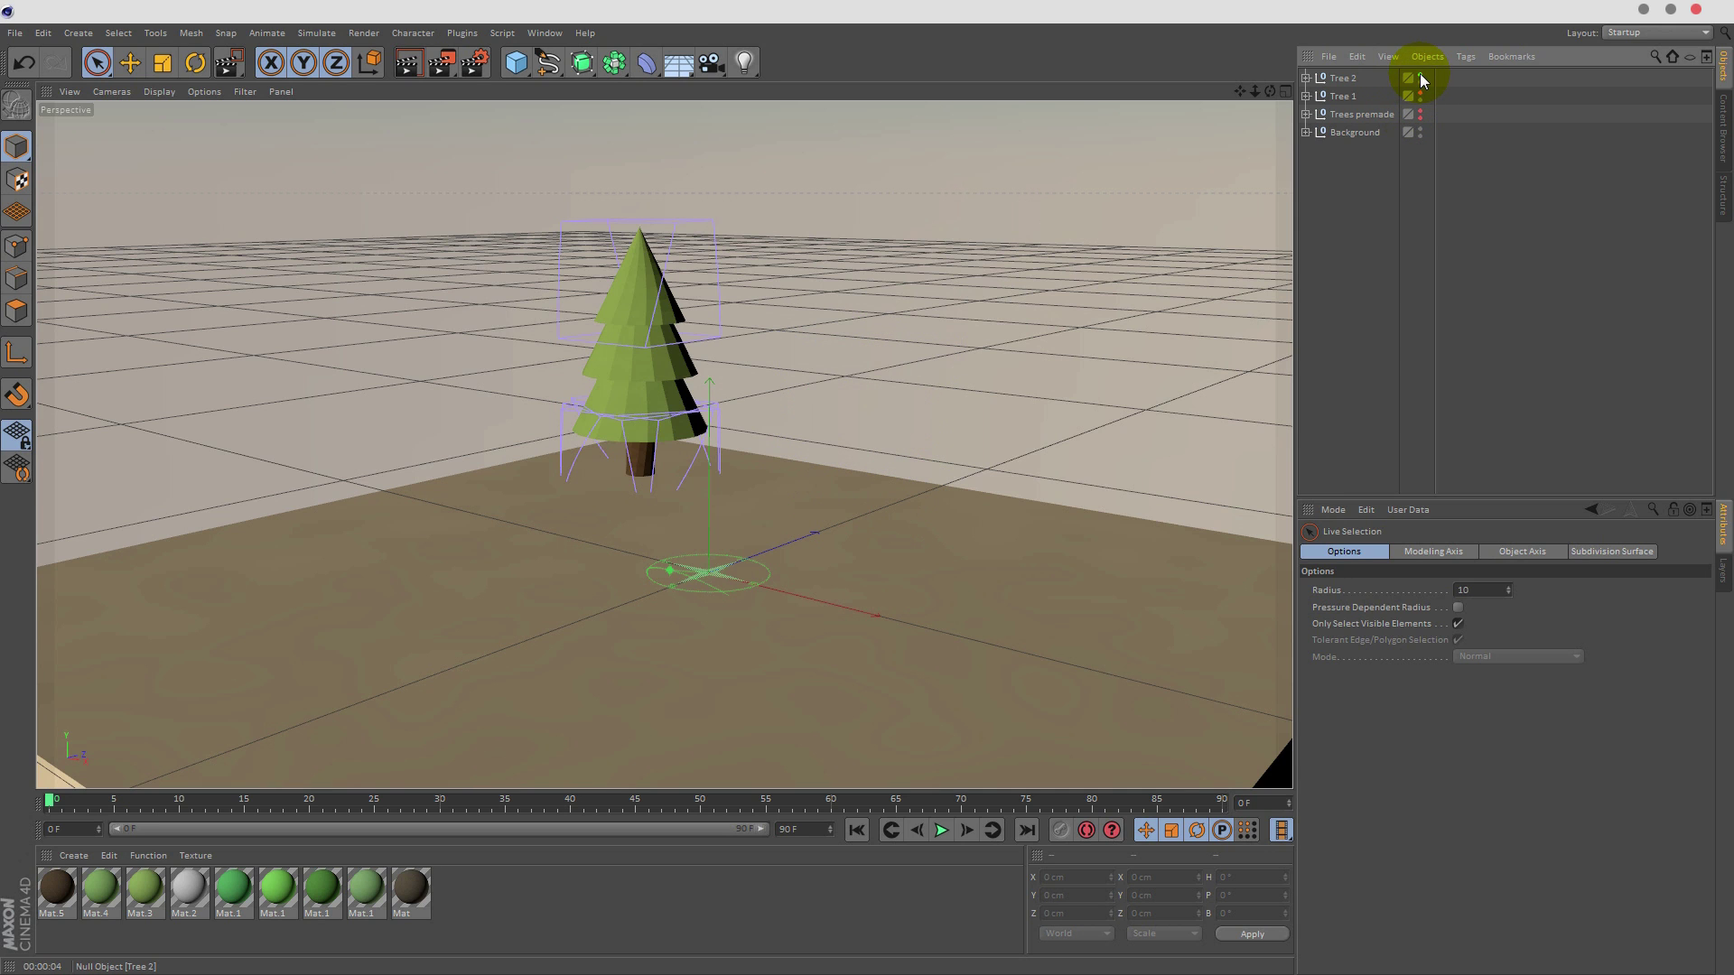
{"action": "left_click", "coordinate": [1420, 74]}
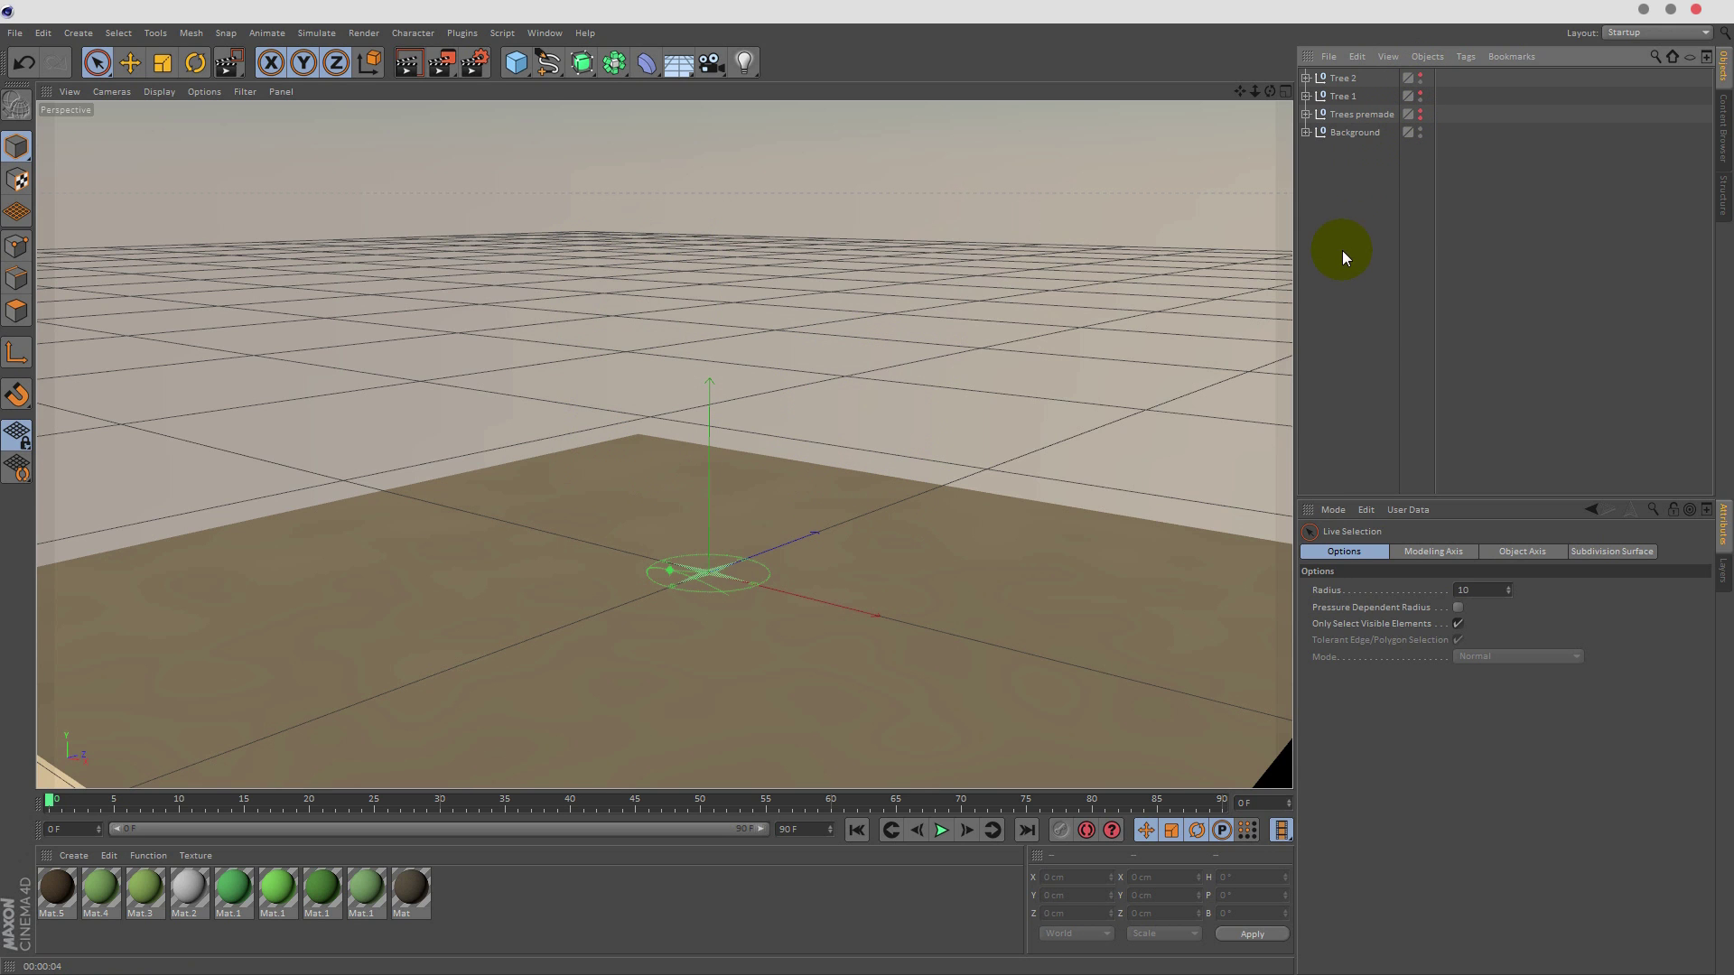
{"action": "left_click", "coordinate": [515, 66]}
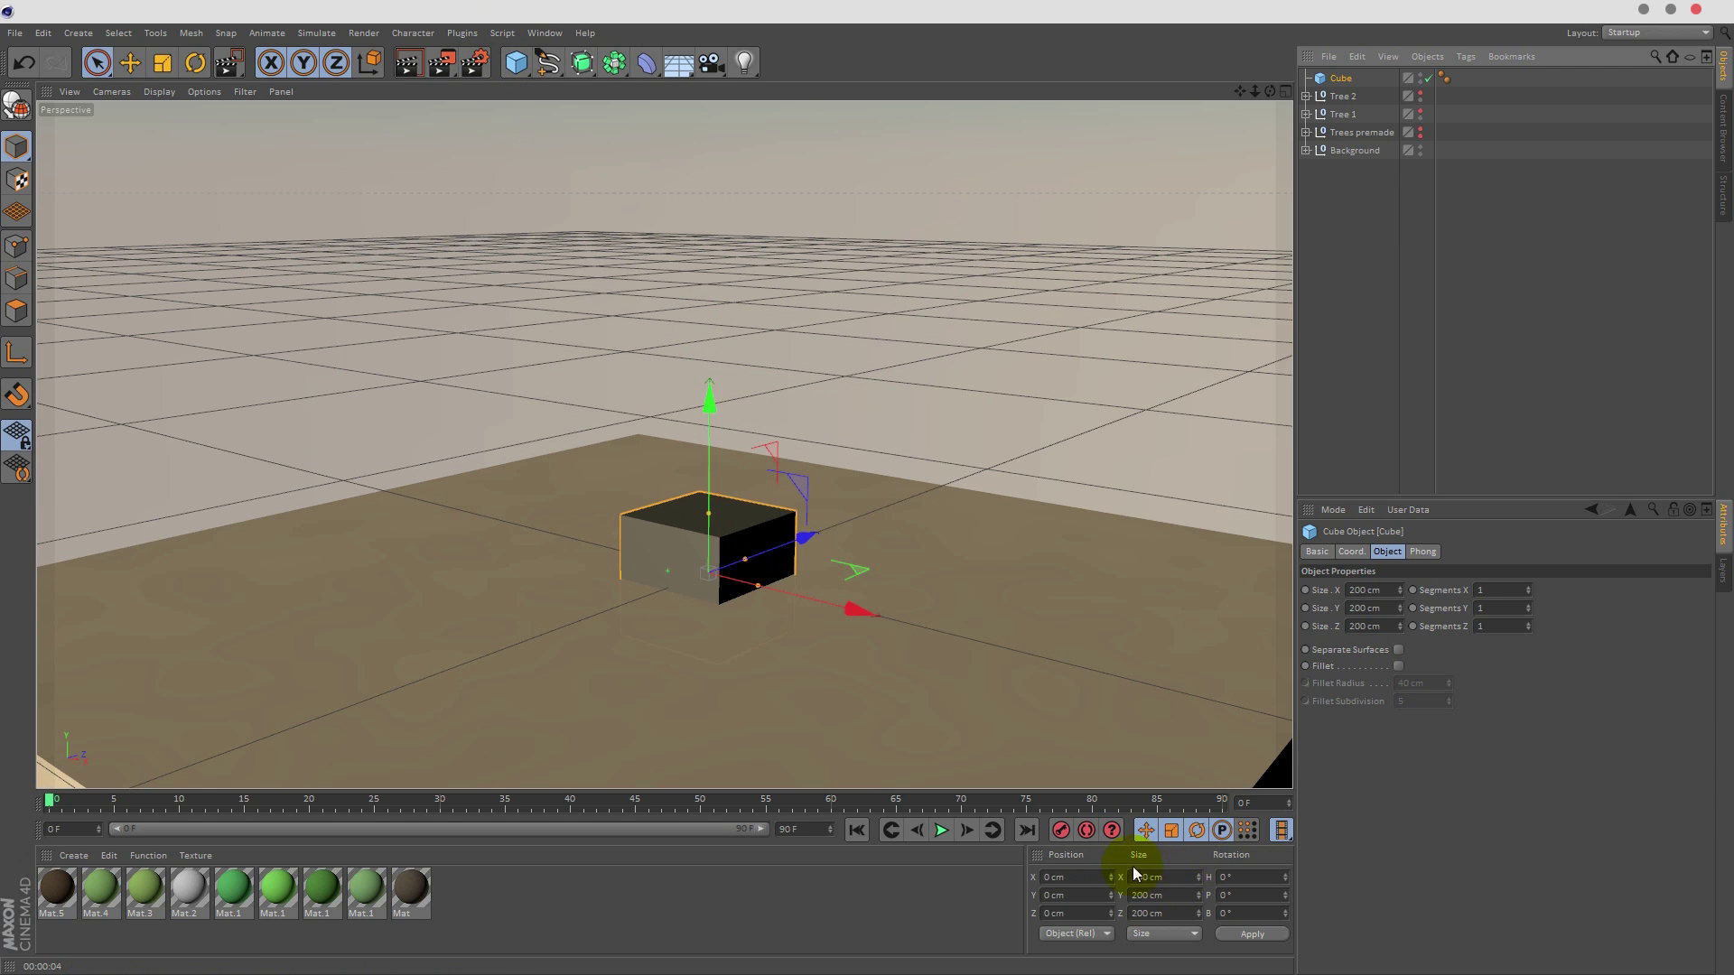
- Set the cube's size to 125 cm on all axes and raise it to Y about 52 cm
{"action": "left_click", "coordinate": [1188, 879]}
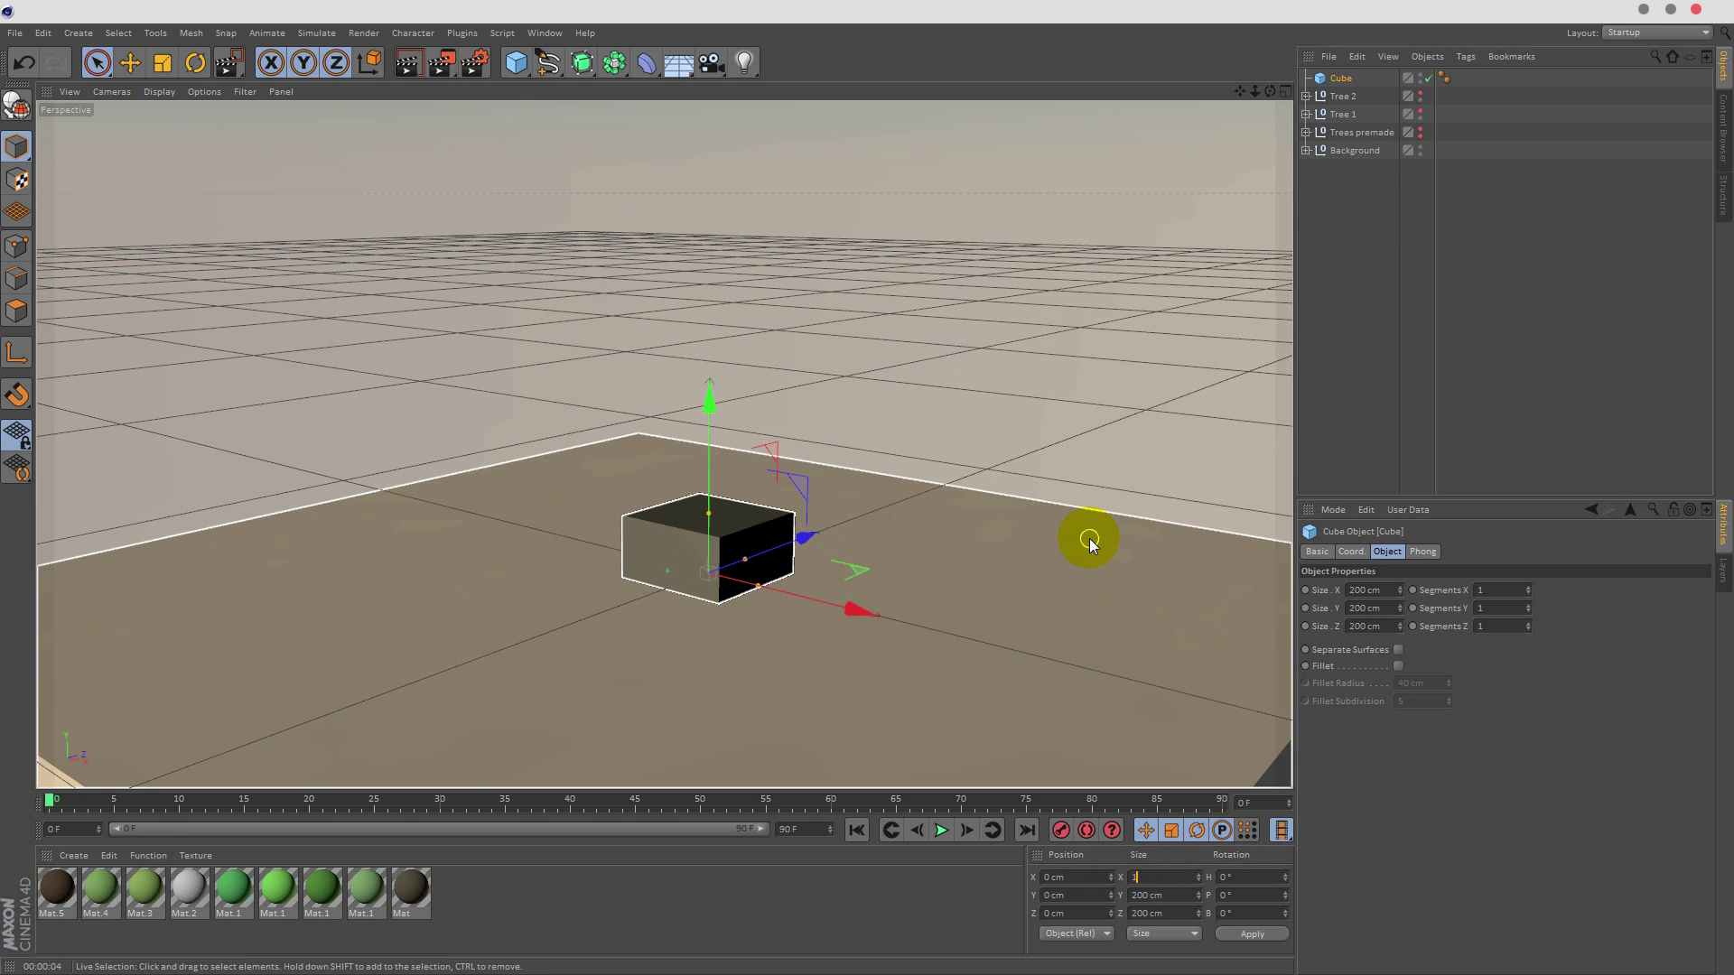
{"action": "type", "text": "125"}
{"action": "key", "text": "Return"}
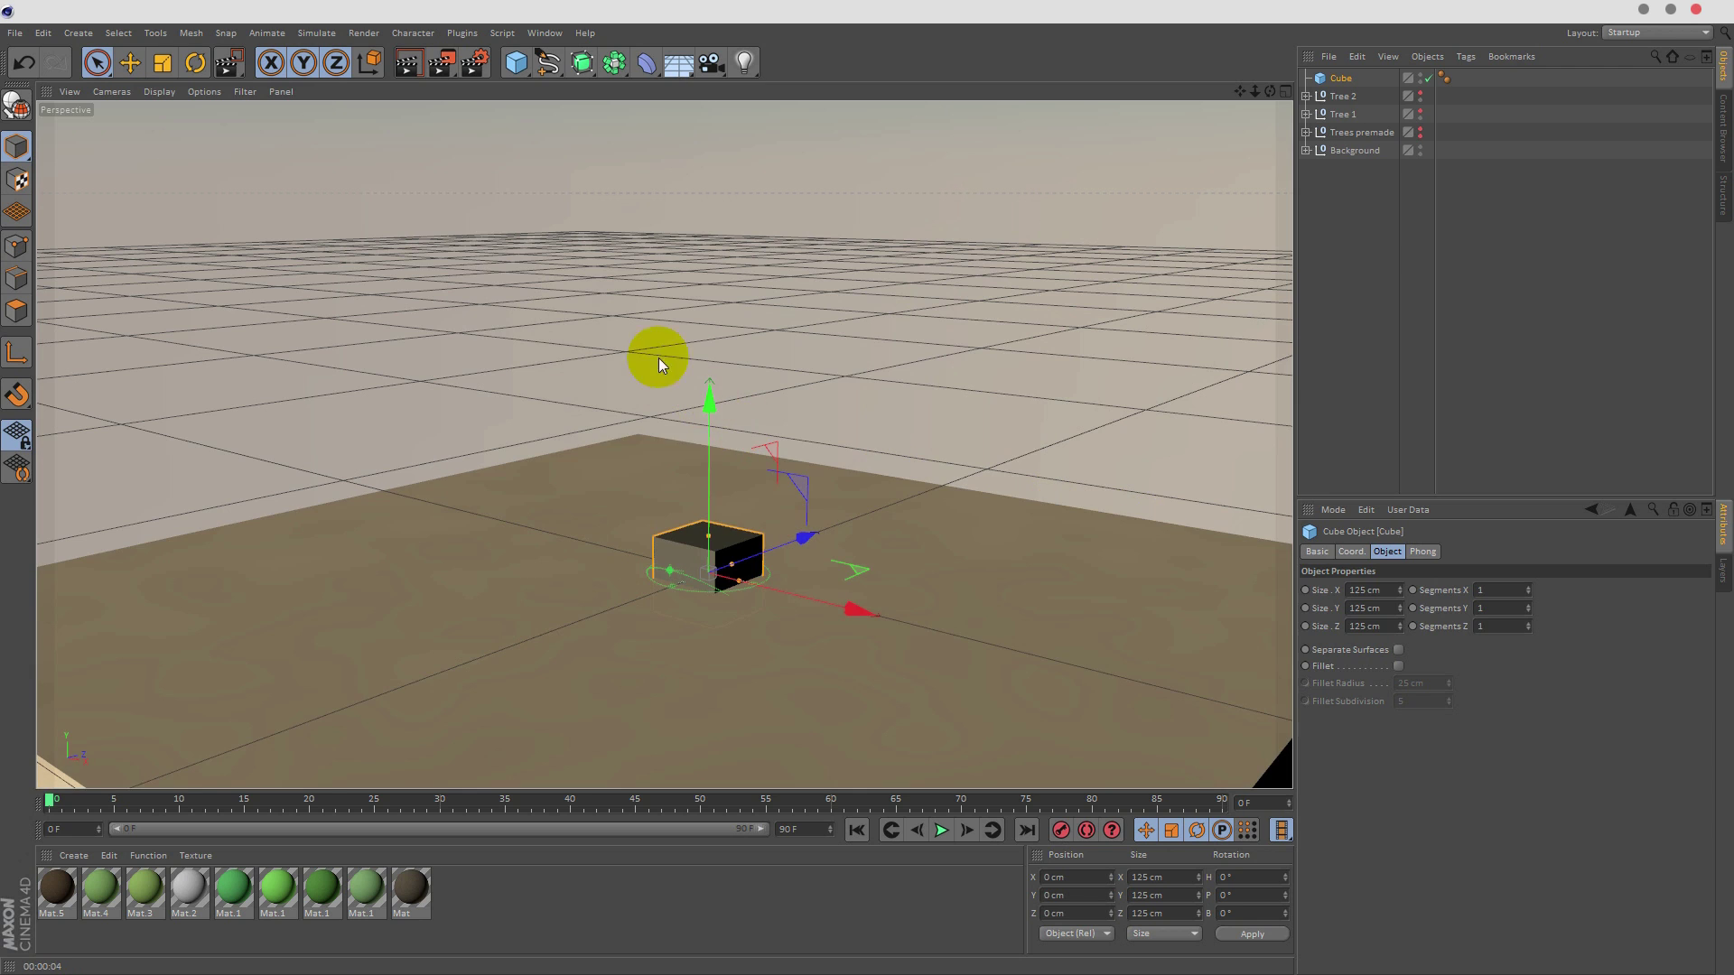
{"action": "left_click_drag", "start_coordinate": [710, 414], "coordinate": [710, 377]}
- Resize the cube to 100 cm and stretch it into a trunk about 339 cm tall, positioned at Y about 164 cm
{"action": "left_click", "coordinate": [1084, 880]}
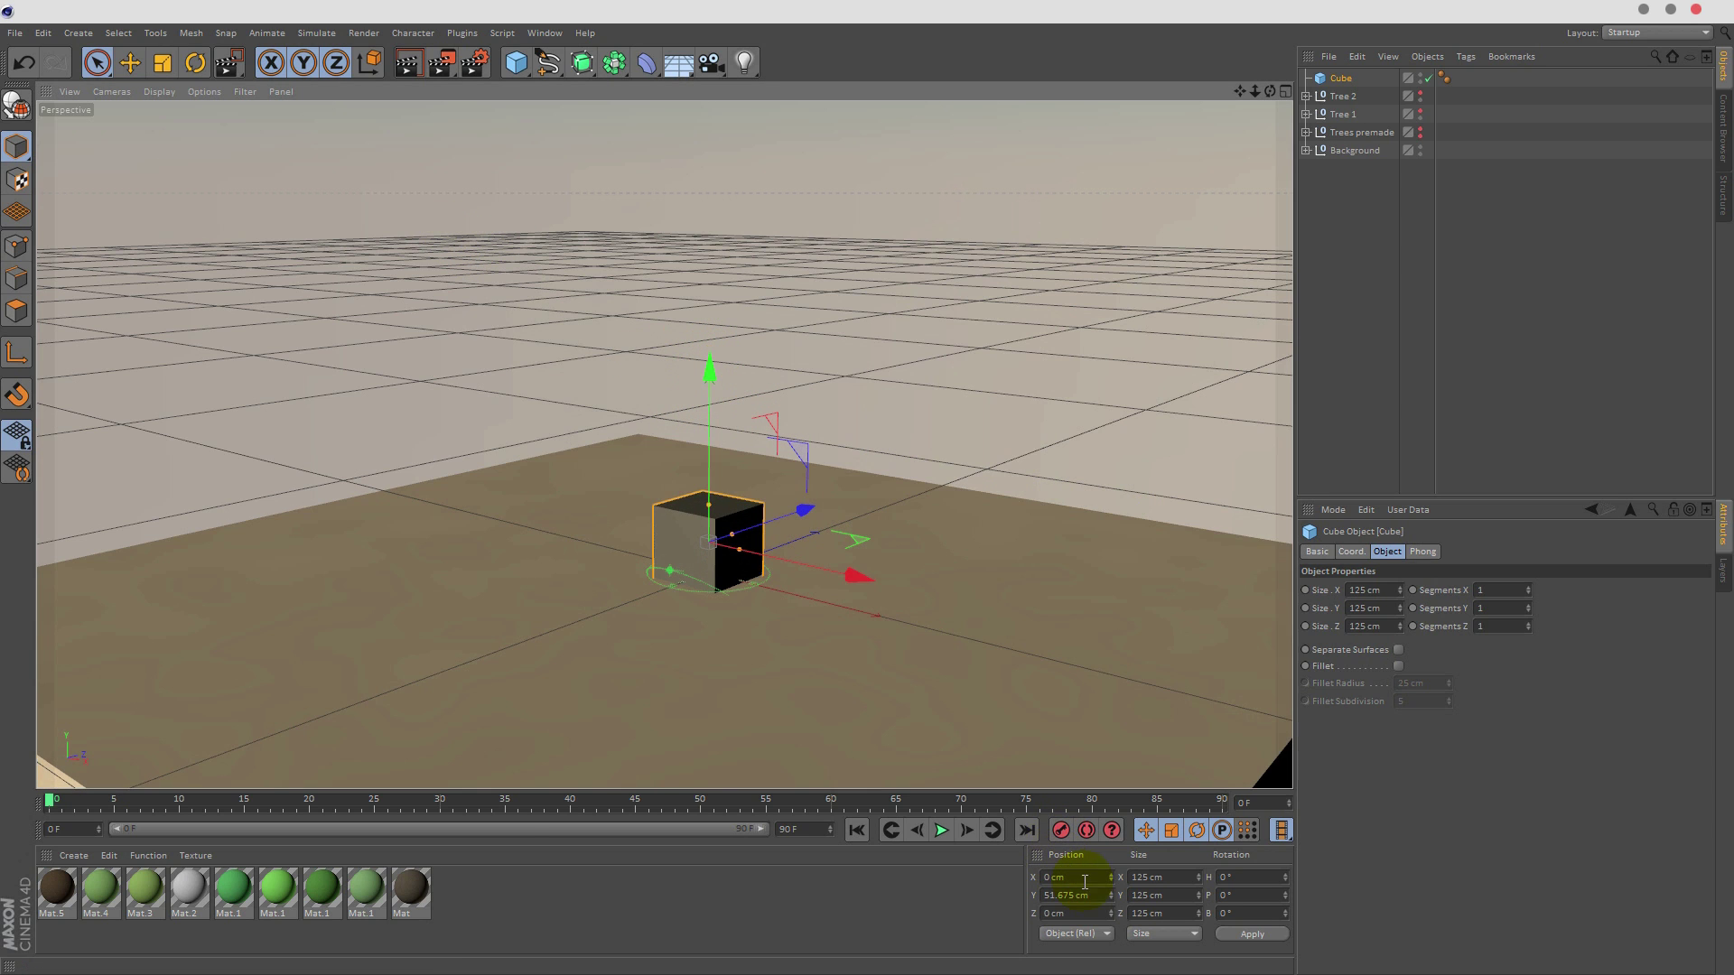
{"action": "left_click", "coordinate": [1183, 878]}
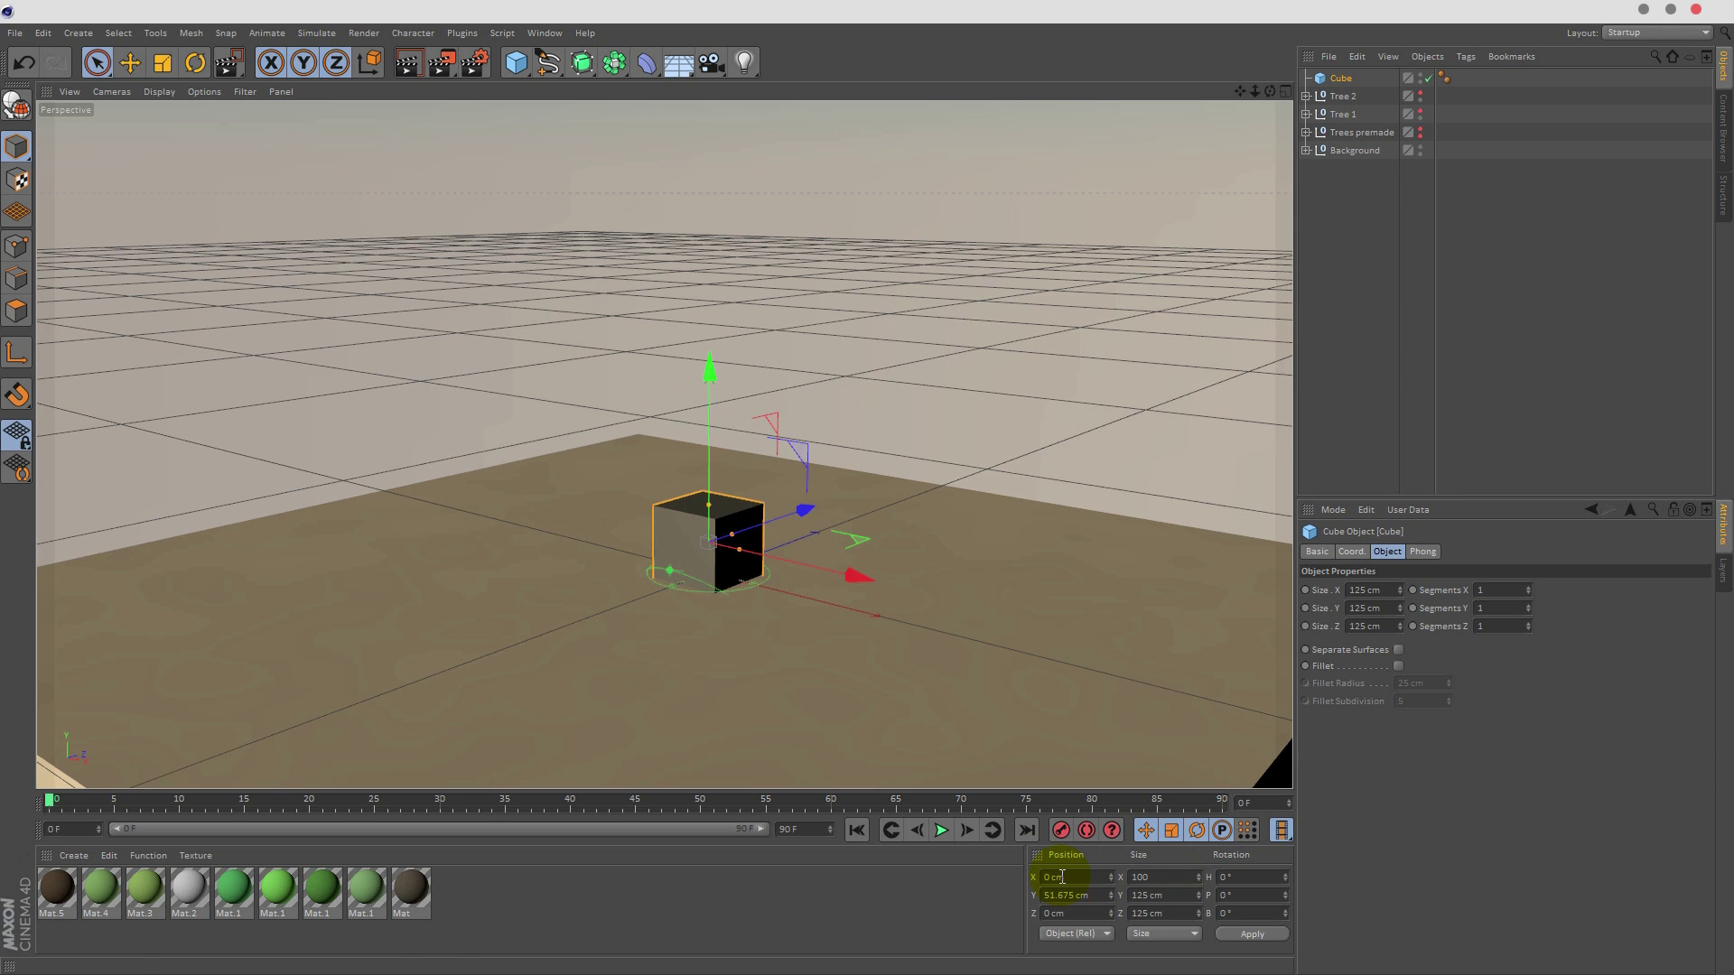
{"action": "key", "text": "Return"}
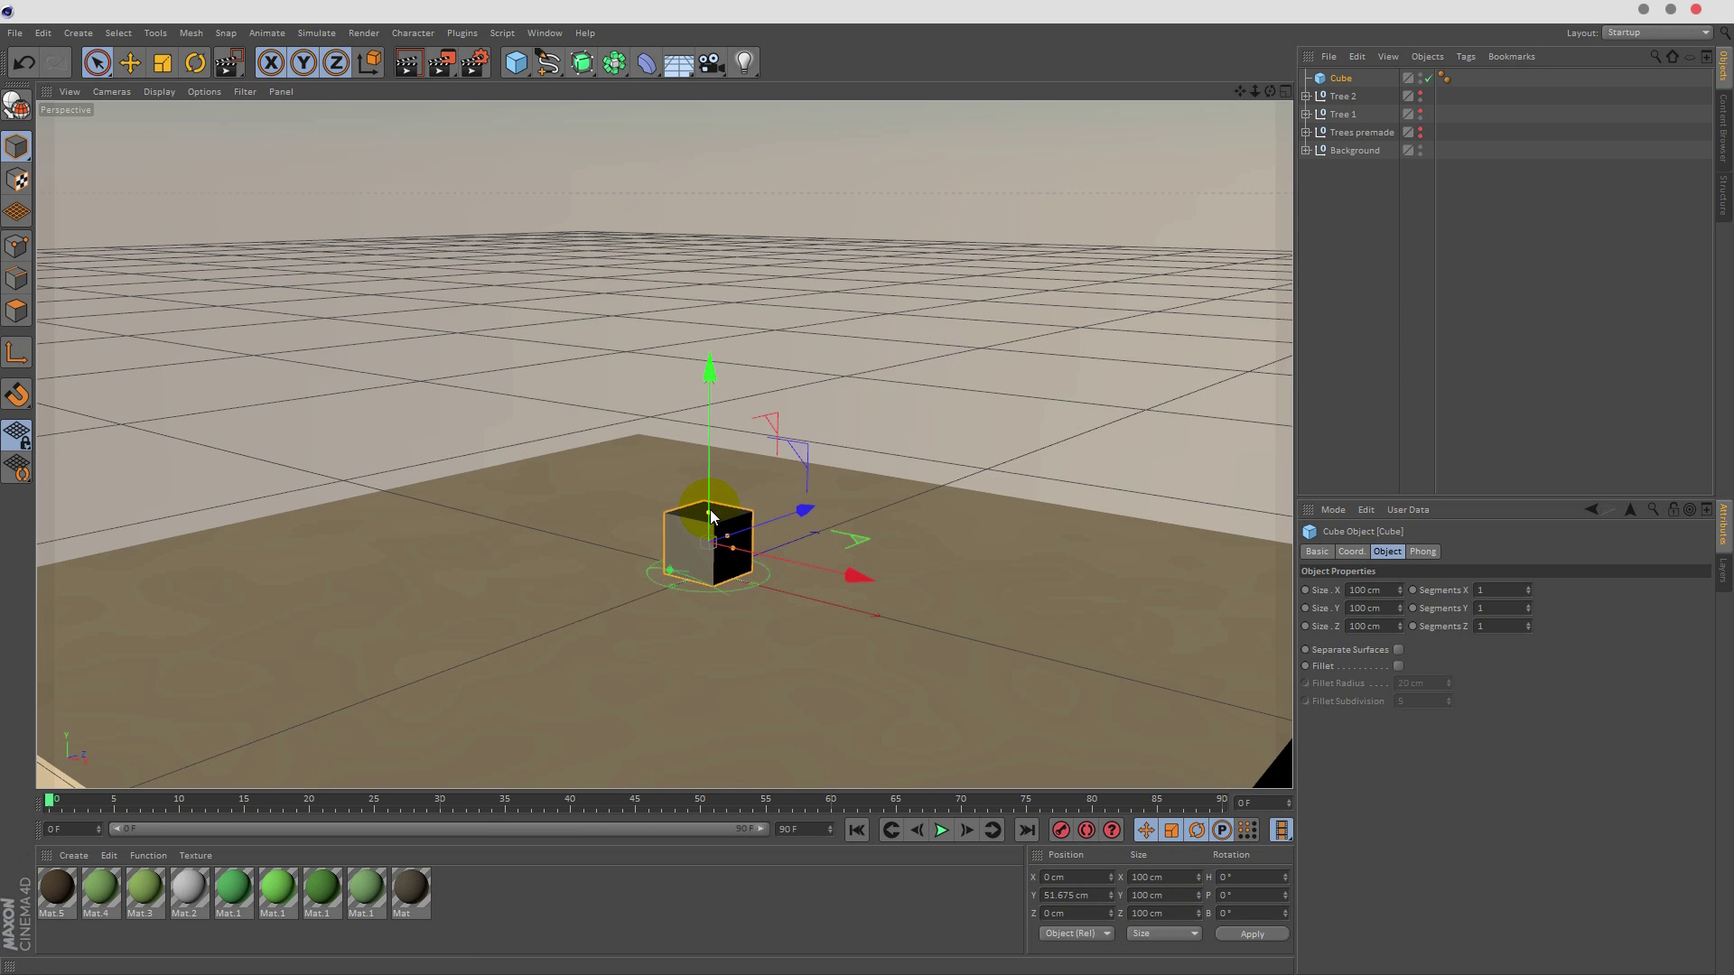
{"action": "left_click_drag", "start_coordinate": [712, 517], "coordinate": [708, 499]}
{"action": "left_click_drag", "start_coordinate": [702, 407], "coordinate": [712, 302]}
- Delete the trunk cube's Phong tag, make the cube editable and lower it to Y about 155 cm
{"action": "left_click", "coordinate": [1445, 79]}
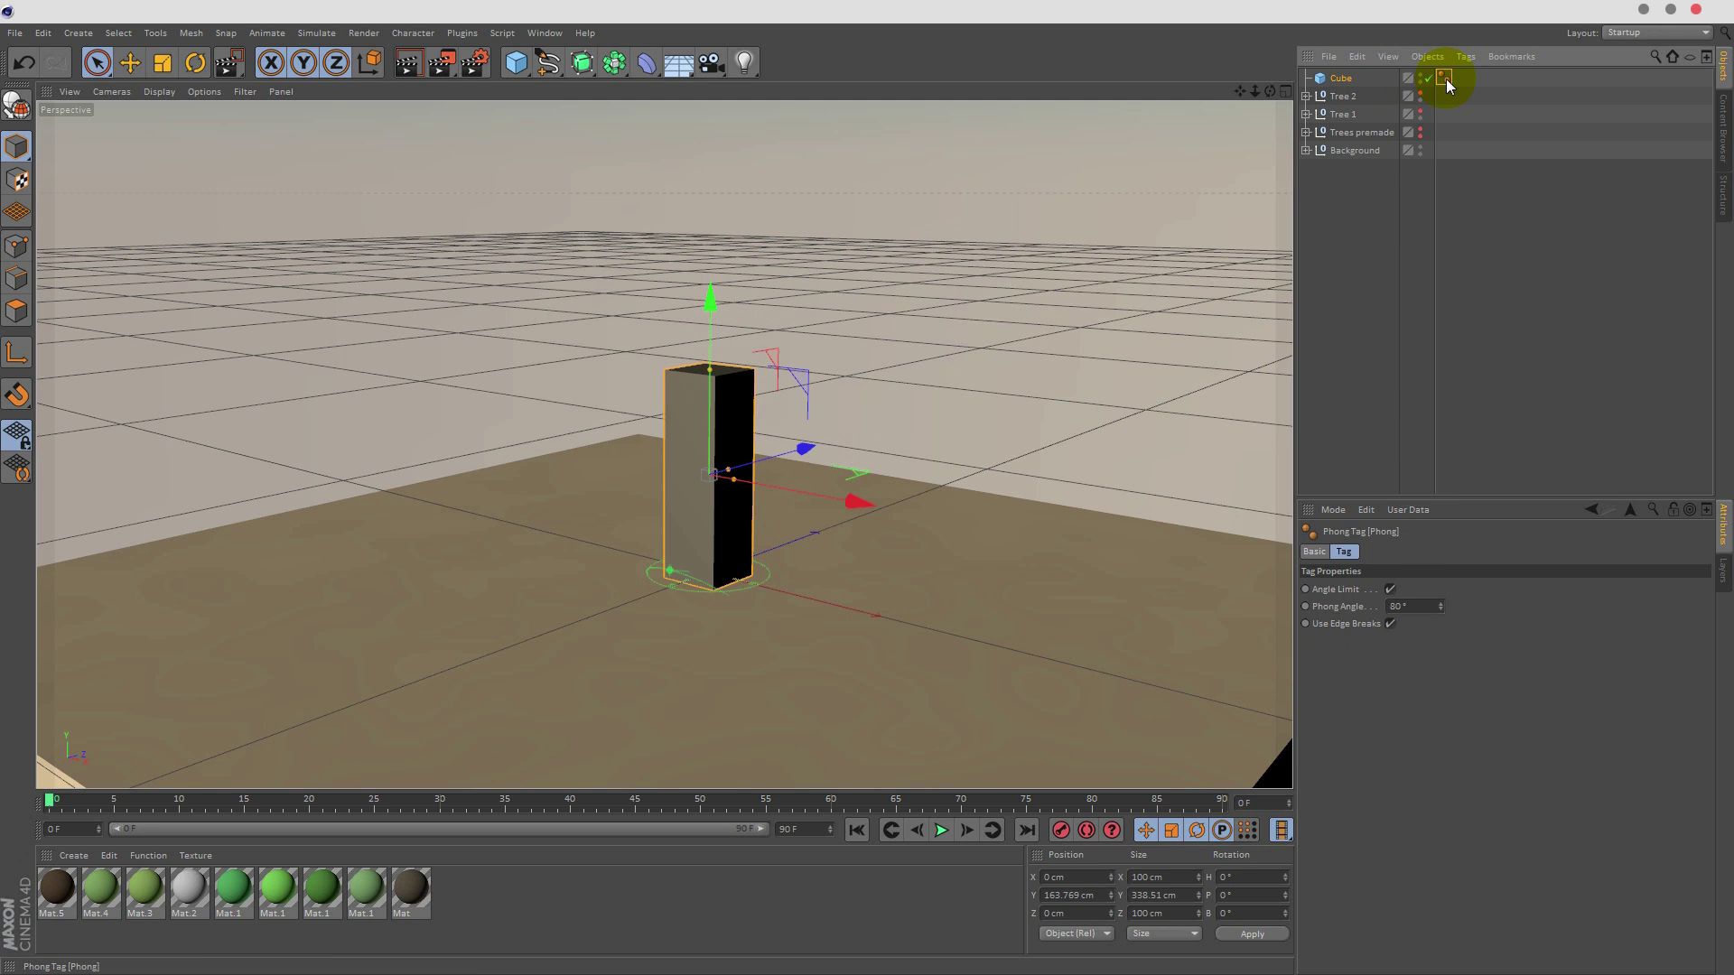
{"action": "left_click", "coordinate": [1336, 78]}
{"action": "key", "text": "c"}
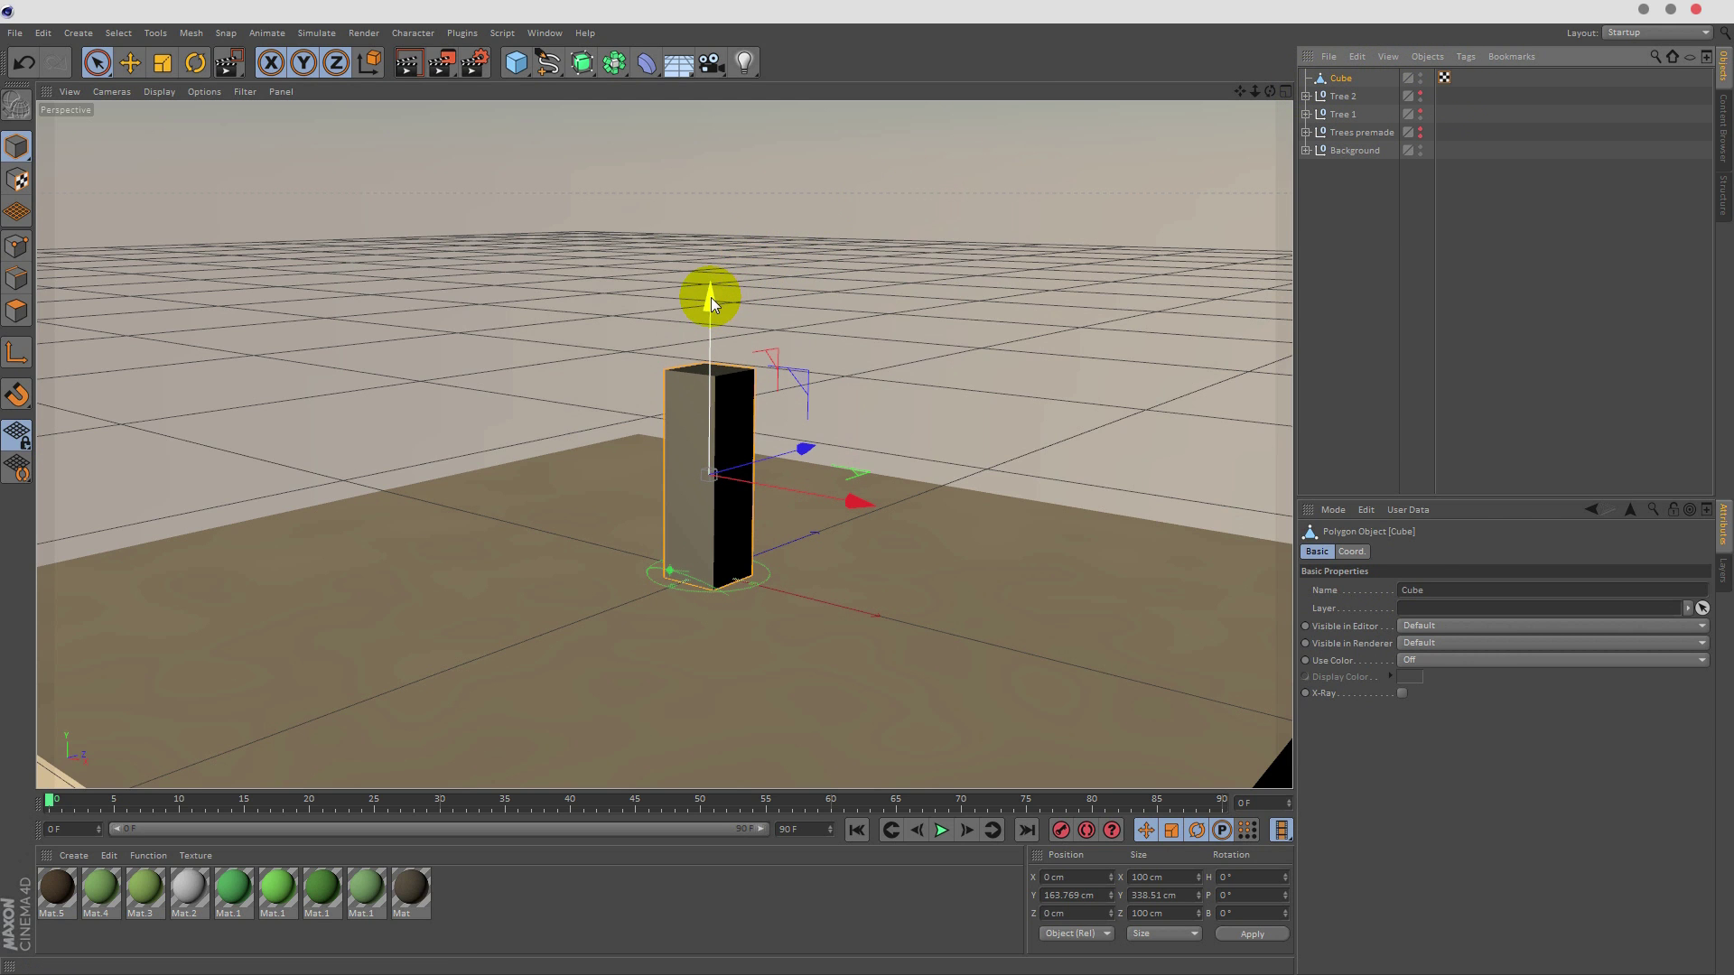
{"action": "left_click_drag", "start_coordinate": [712, 296], "coordinate": [712, 304]}
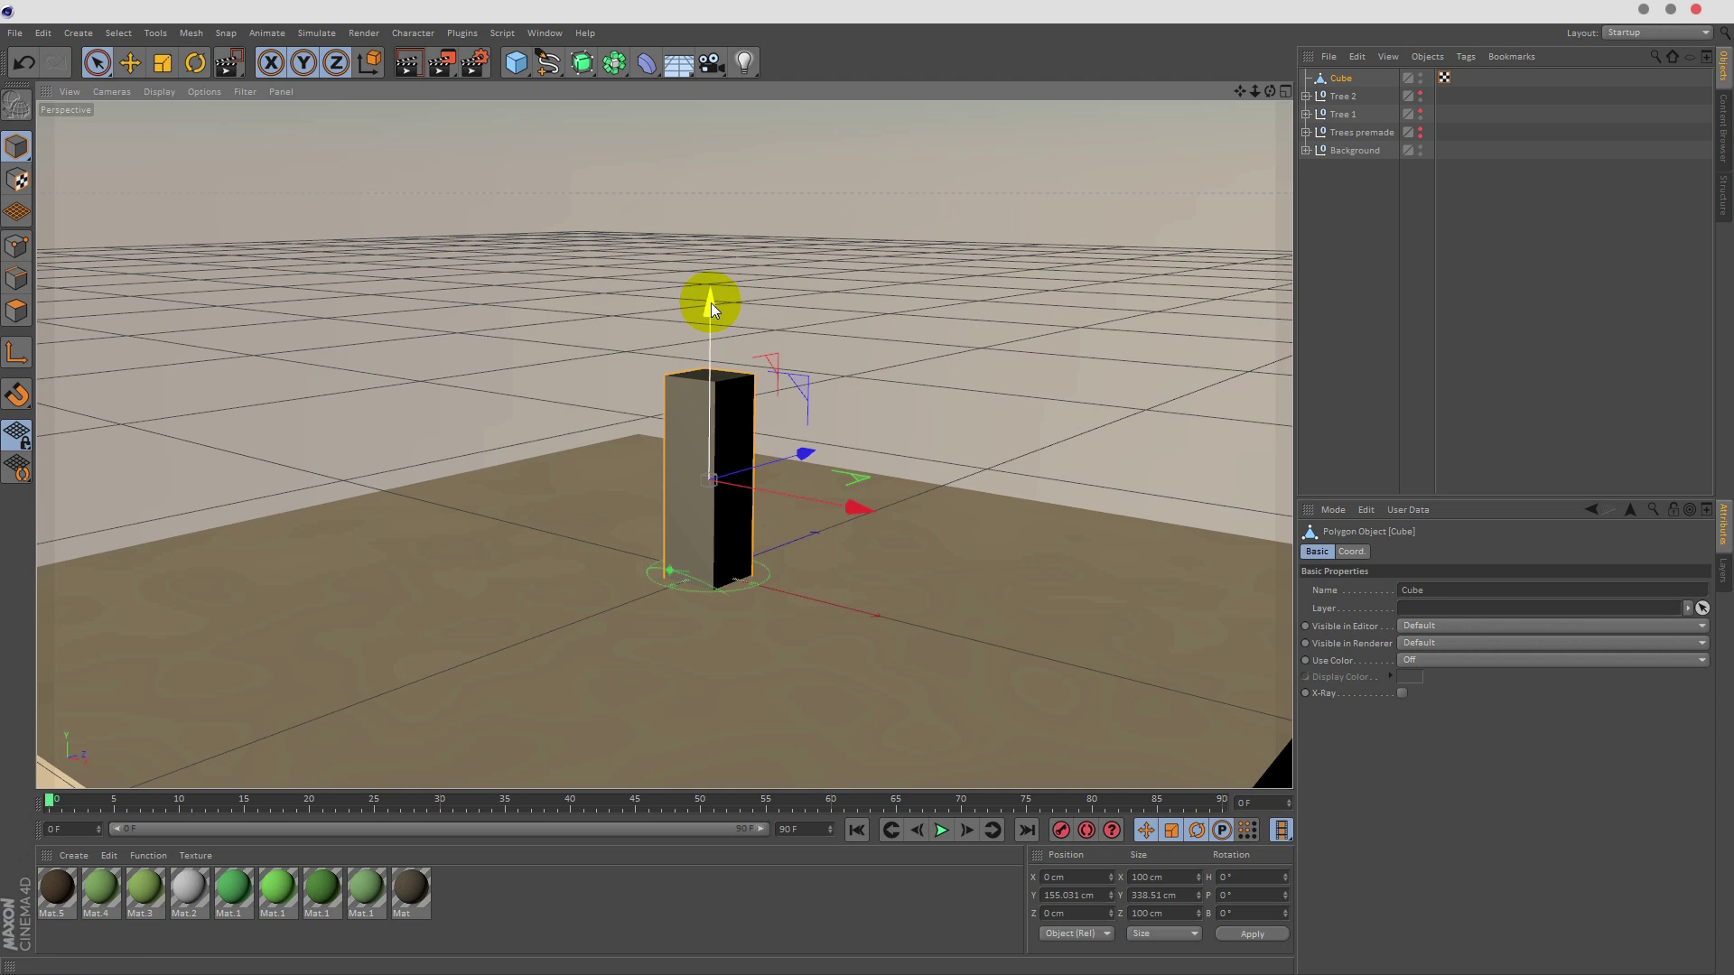
{"action": "left_click", "coordinate": [97, 63]}
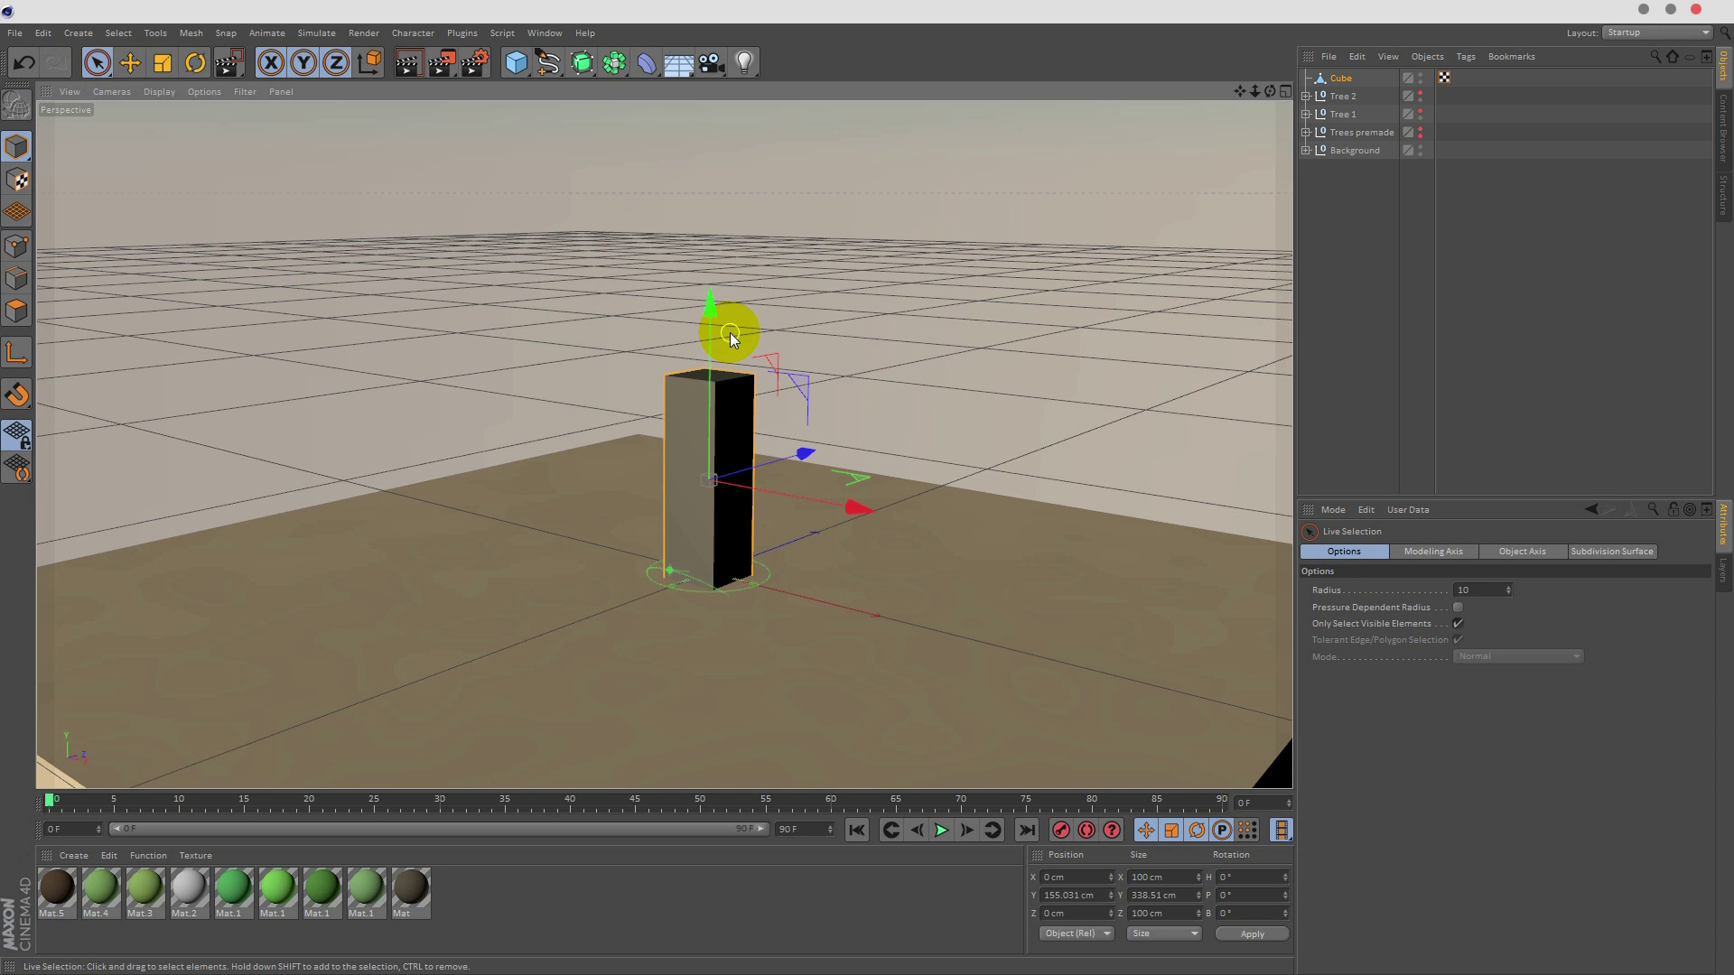
- Duplicate the trunk, rotate the copy 90° in bank to lie horizontal, and raise it to Y about 275 cm
{"action": "key", "text": "ctrl+c"}
{"action": "key", "text": "ctrl+v"}
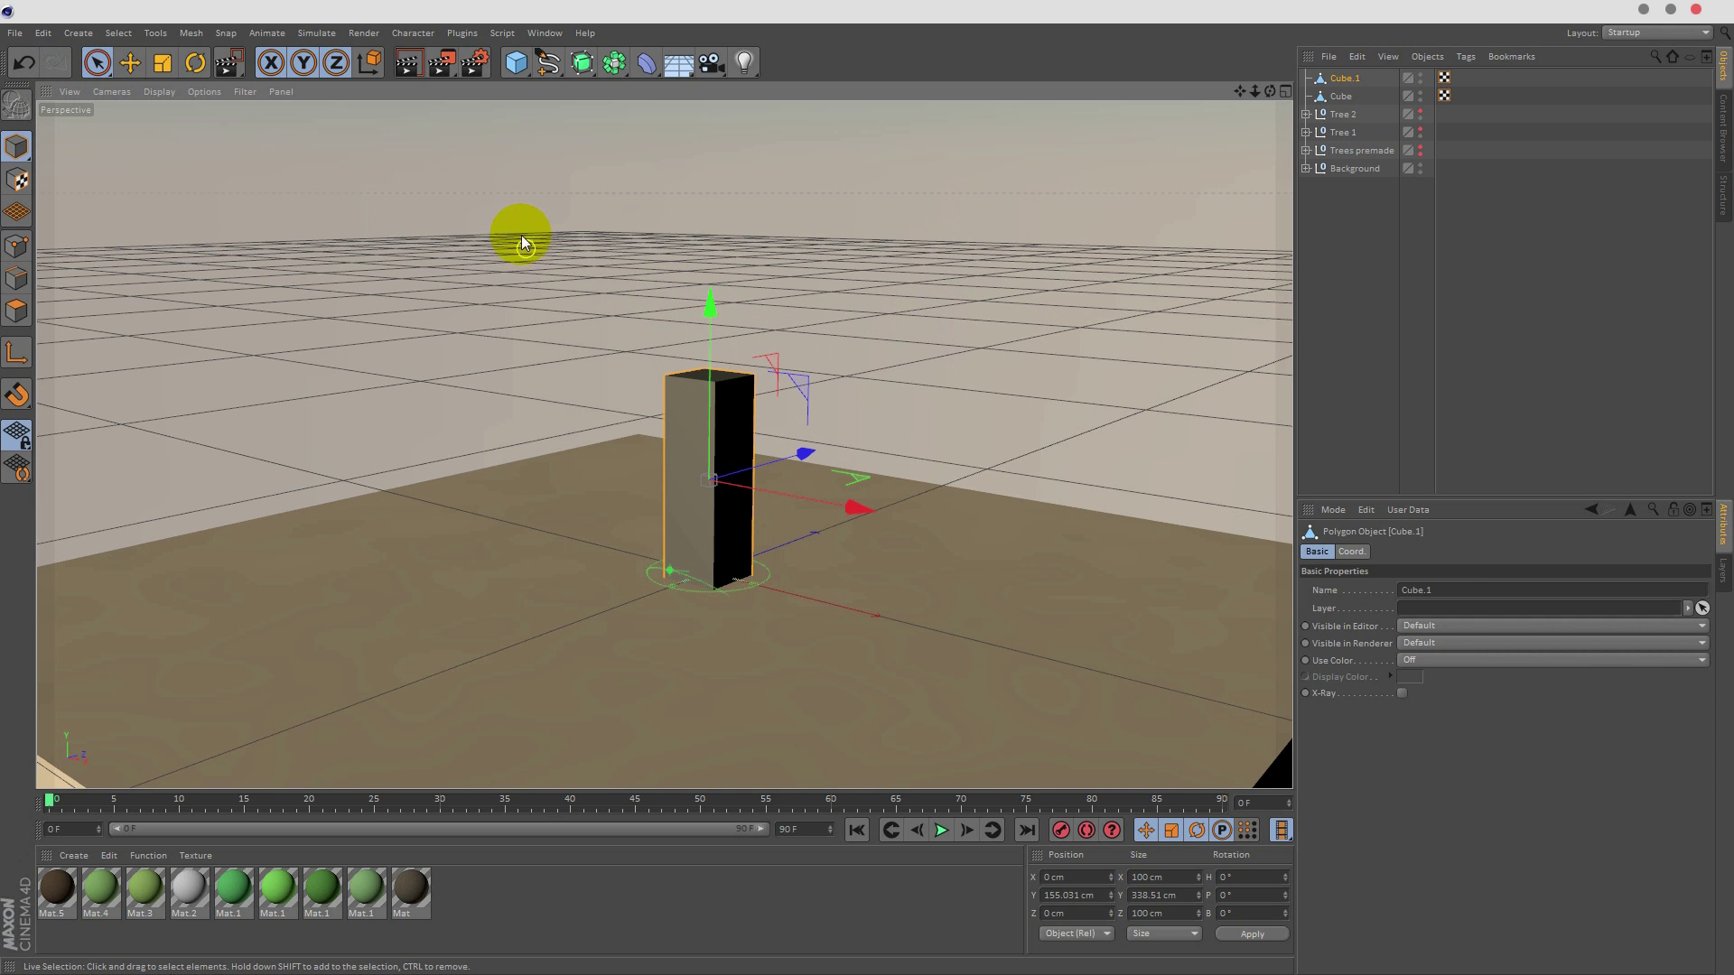
{"action": "left_click", "coordinate": [198, 64]}
{"action": "left_click_drag", "start_coordinate": [780, 431], "coordinate": [818, 681]}
{"action": "left_click", "coordinate": [96, 65]}
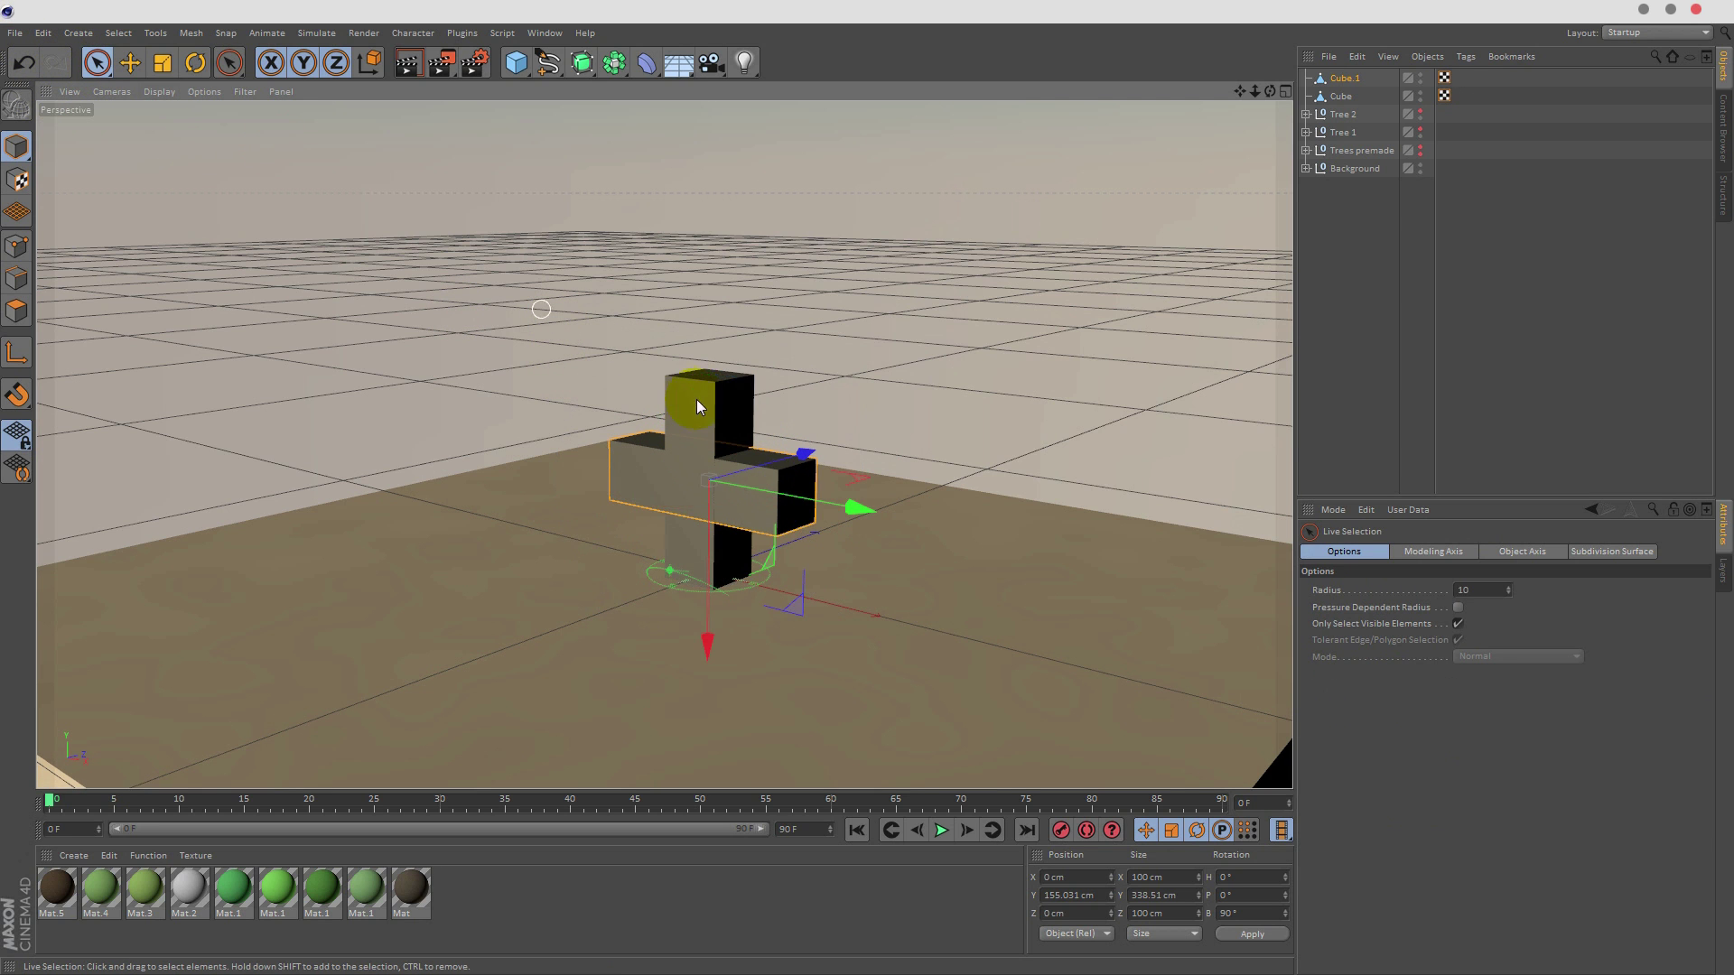
{"action": "left_click_drag", "start_coordinate": [714, 600], "coordinate": [712, 527]}
{"action": "left_click", "coordinate": [87, 61]}
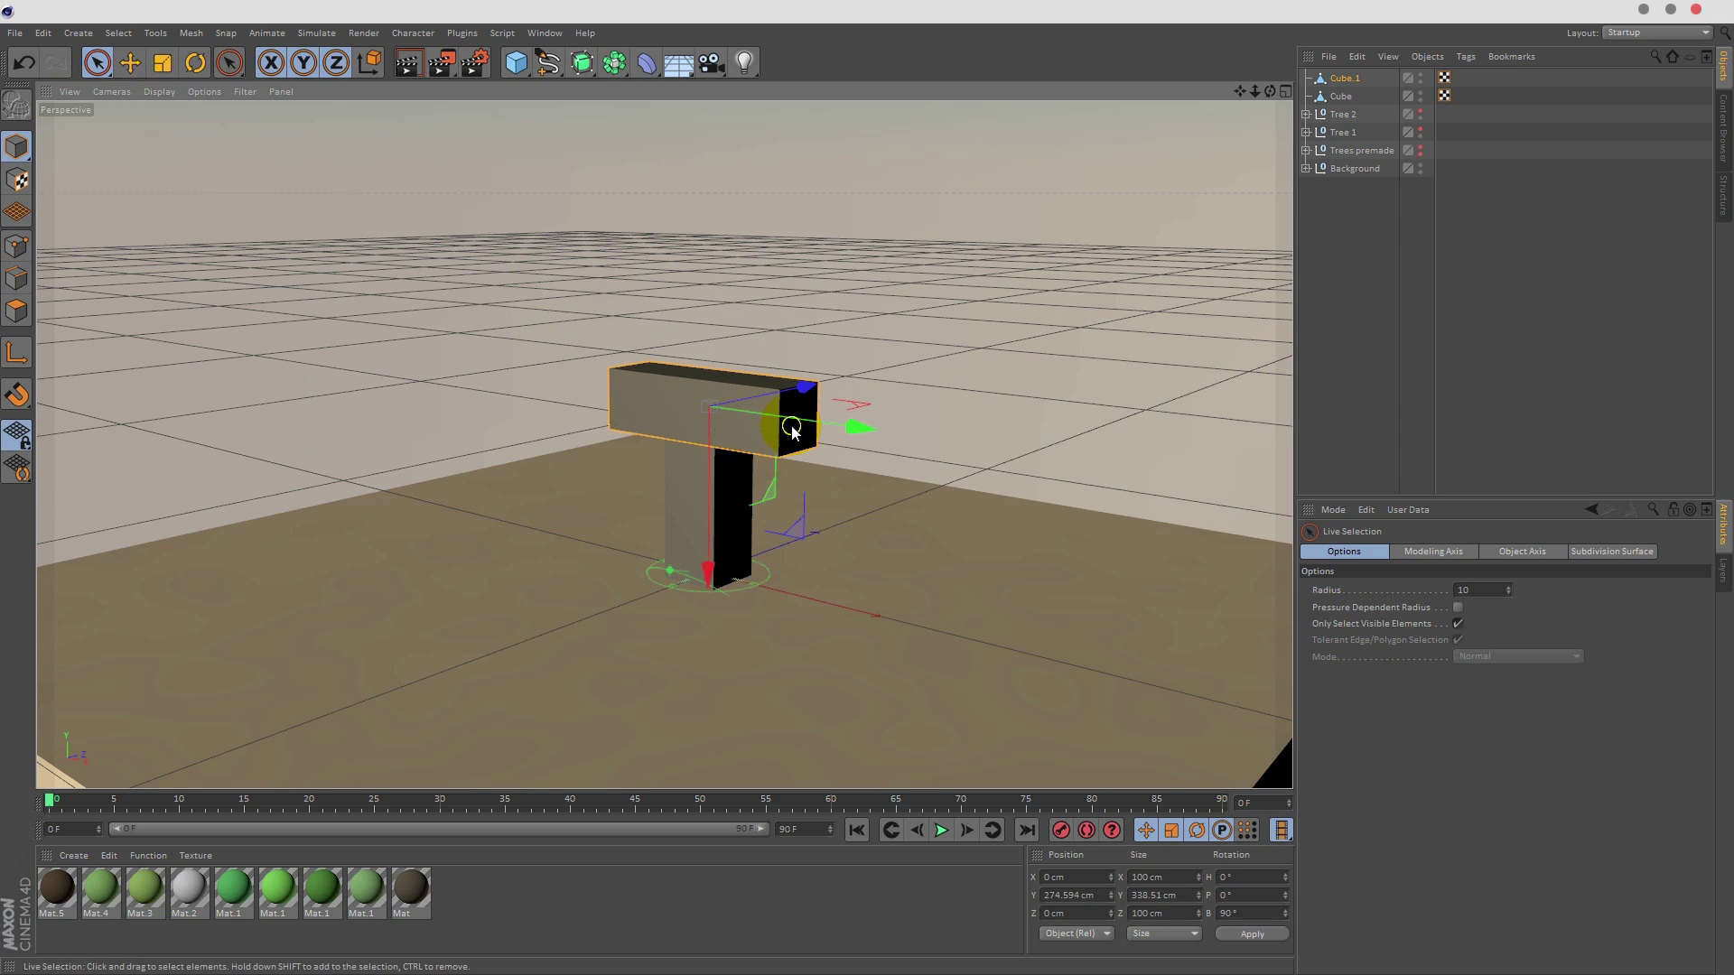
- Stretch the horizontal bar to about 470 cm long and raise it to Y about 353 cm
{"action": "left_click", "coordinate": [163, 63]}
{"action": "left_click_drag", "start_coordinate": [869, 421], "coordinate": [935, 447]}
{"action": "left_click", "coordinate": [96, 63]}
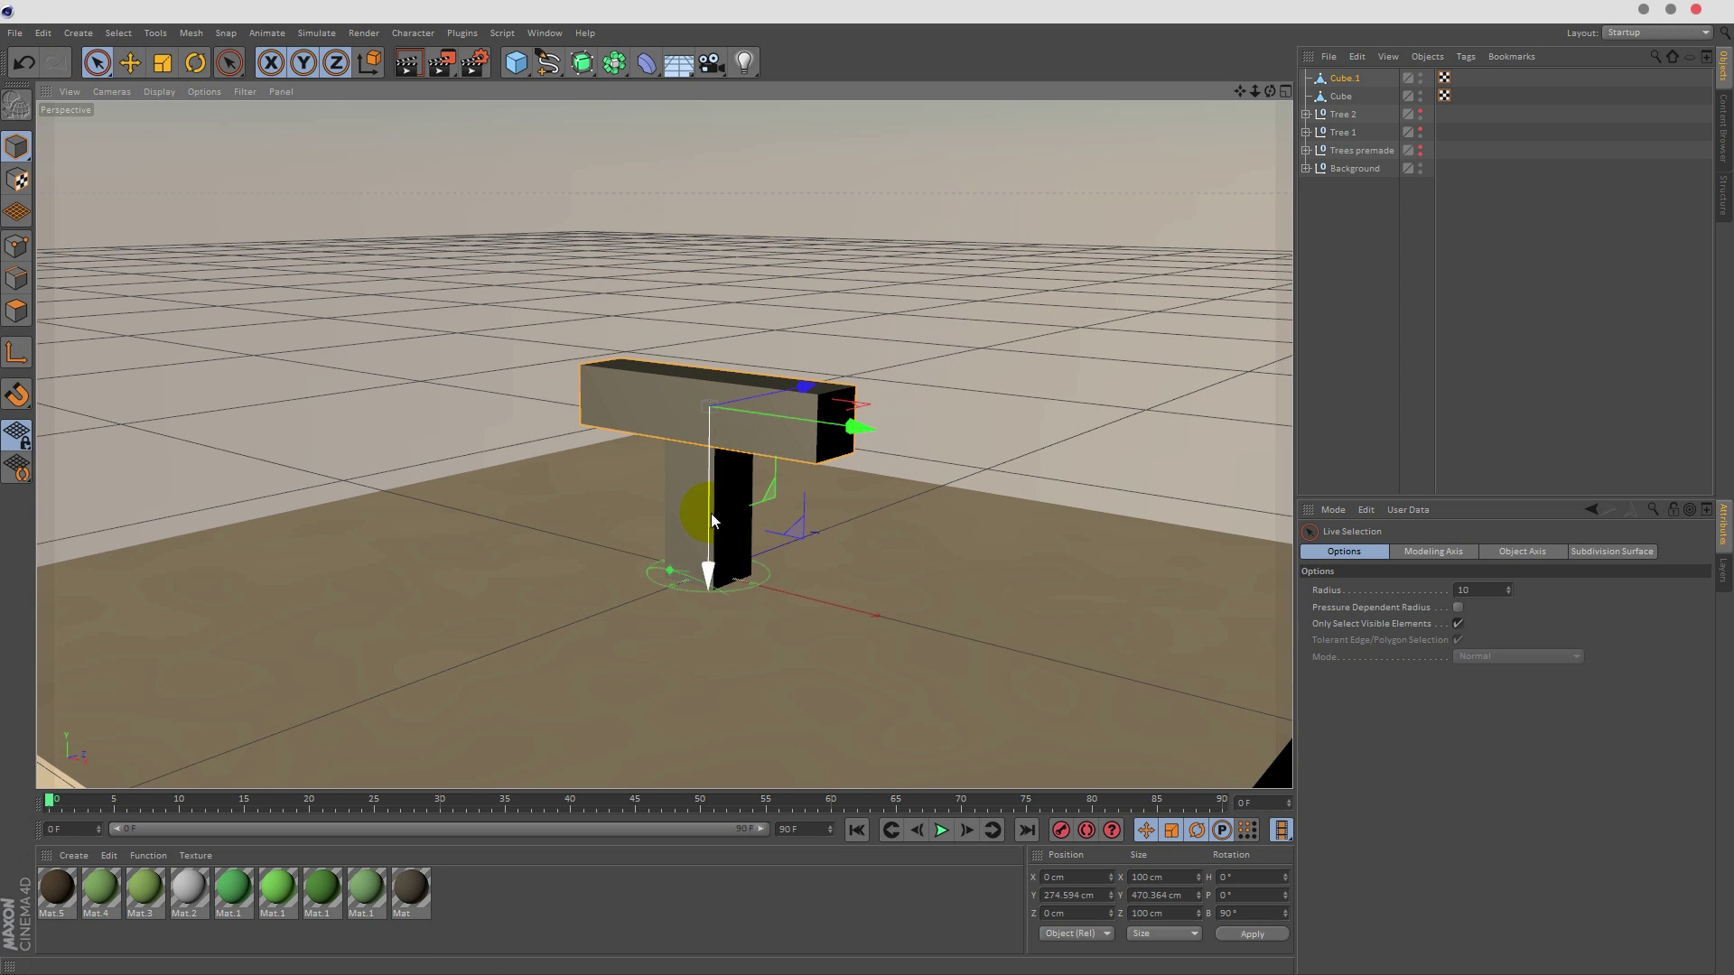
{"action": "left_click_drag", "start_coordinate": [708, 512], "coordinate": [708, 465]}
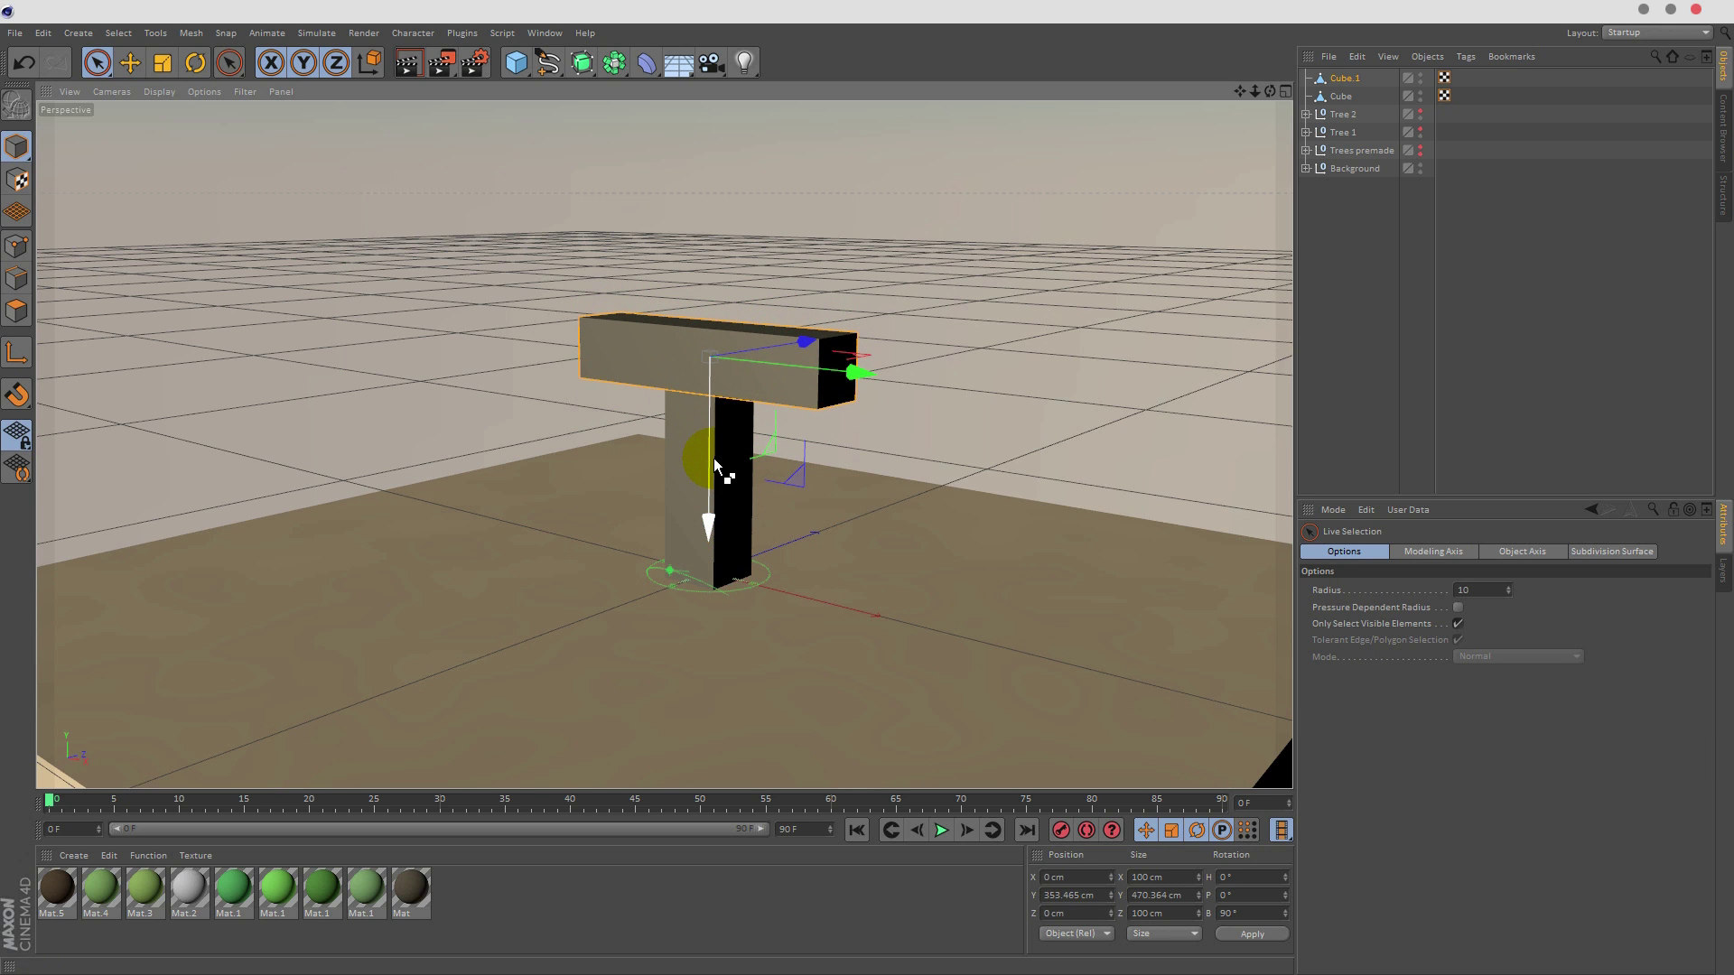
- Duplicate the horizontal bar and rotate the copy 90° in heading to form a cross on the trunk
{"action": "key", "text": "ctrl+c"}
{"action": "key", "text": "ctrl+v"}
{"action": "key", "text": "r"}
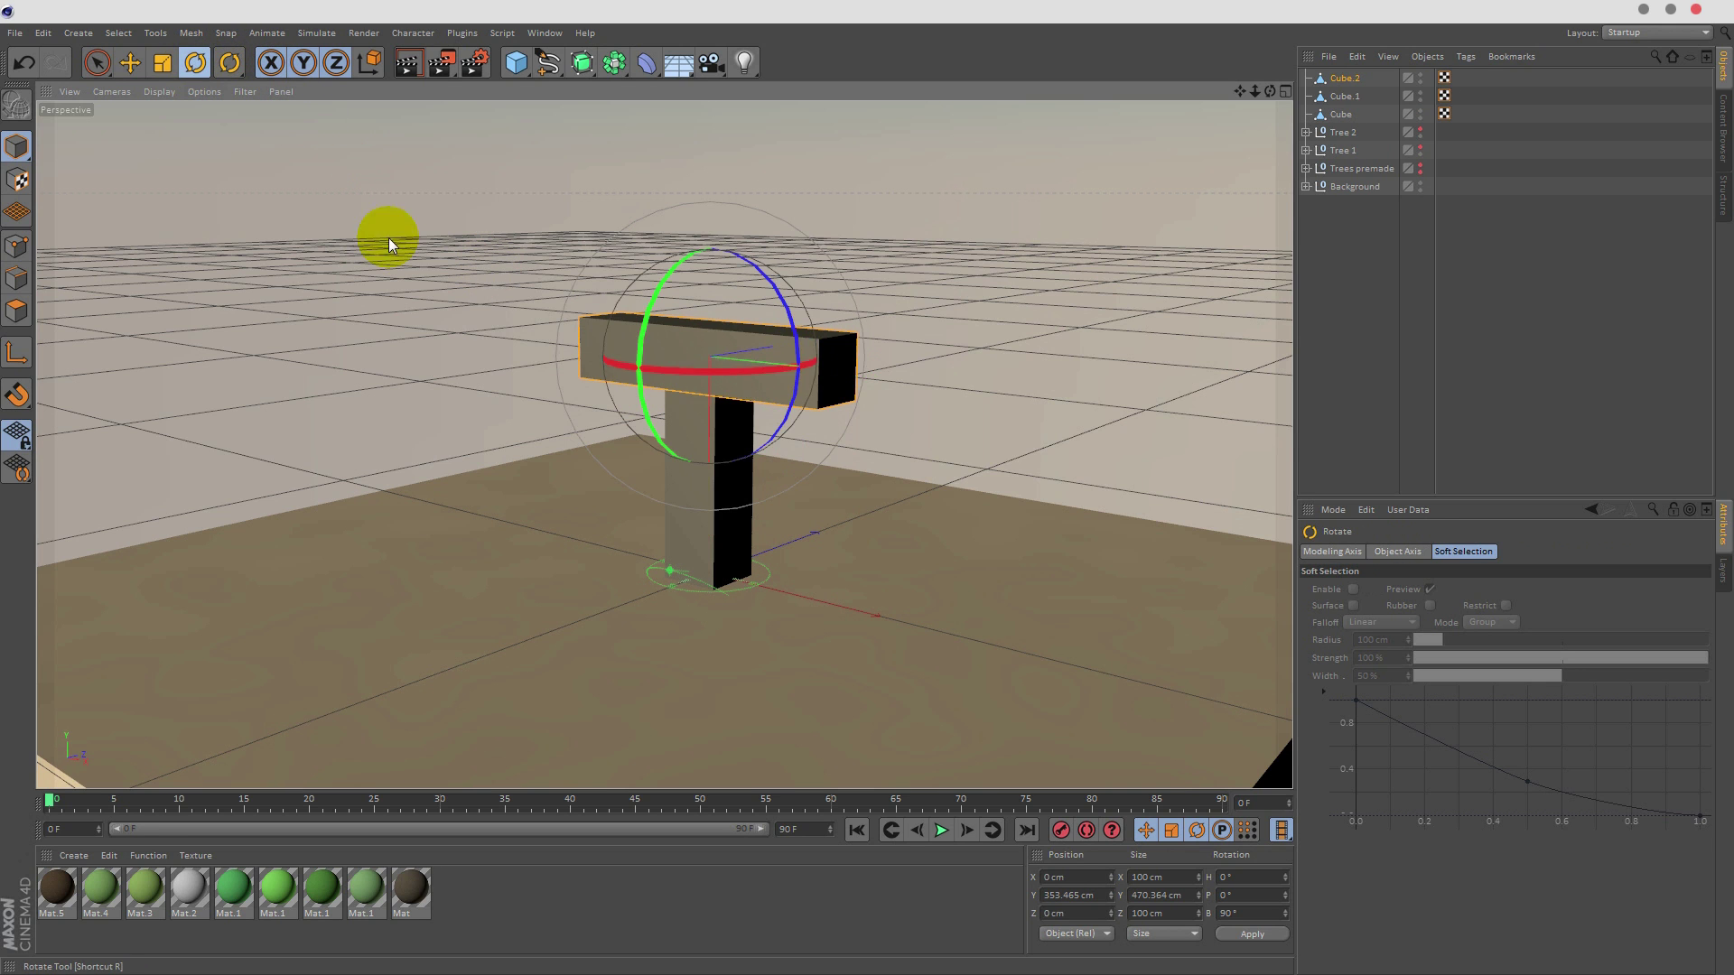
{"action": "left_click_drag", "start_coordinate": [688, 371], "coordinate": [877, 374]}
{"action": "left_click", "coordinate": [96, 62]}
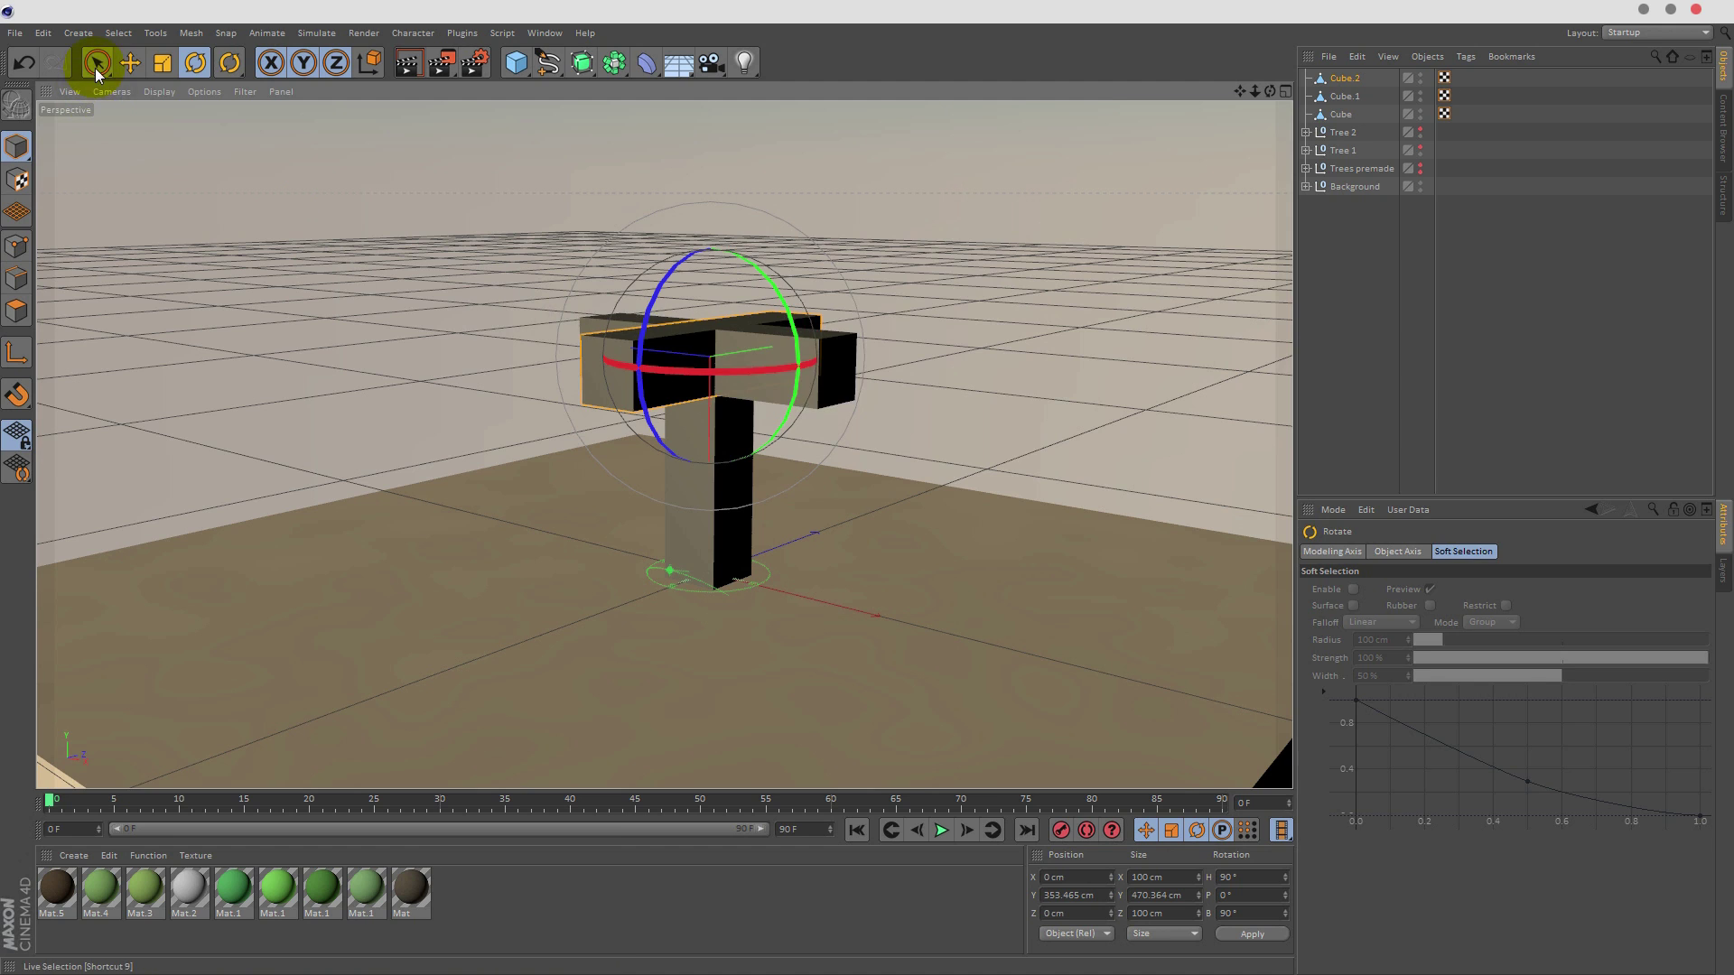
{"action": "left_click", "coordinate": [1344, 269]}
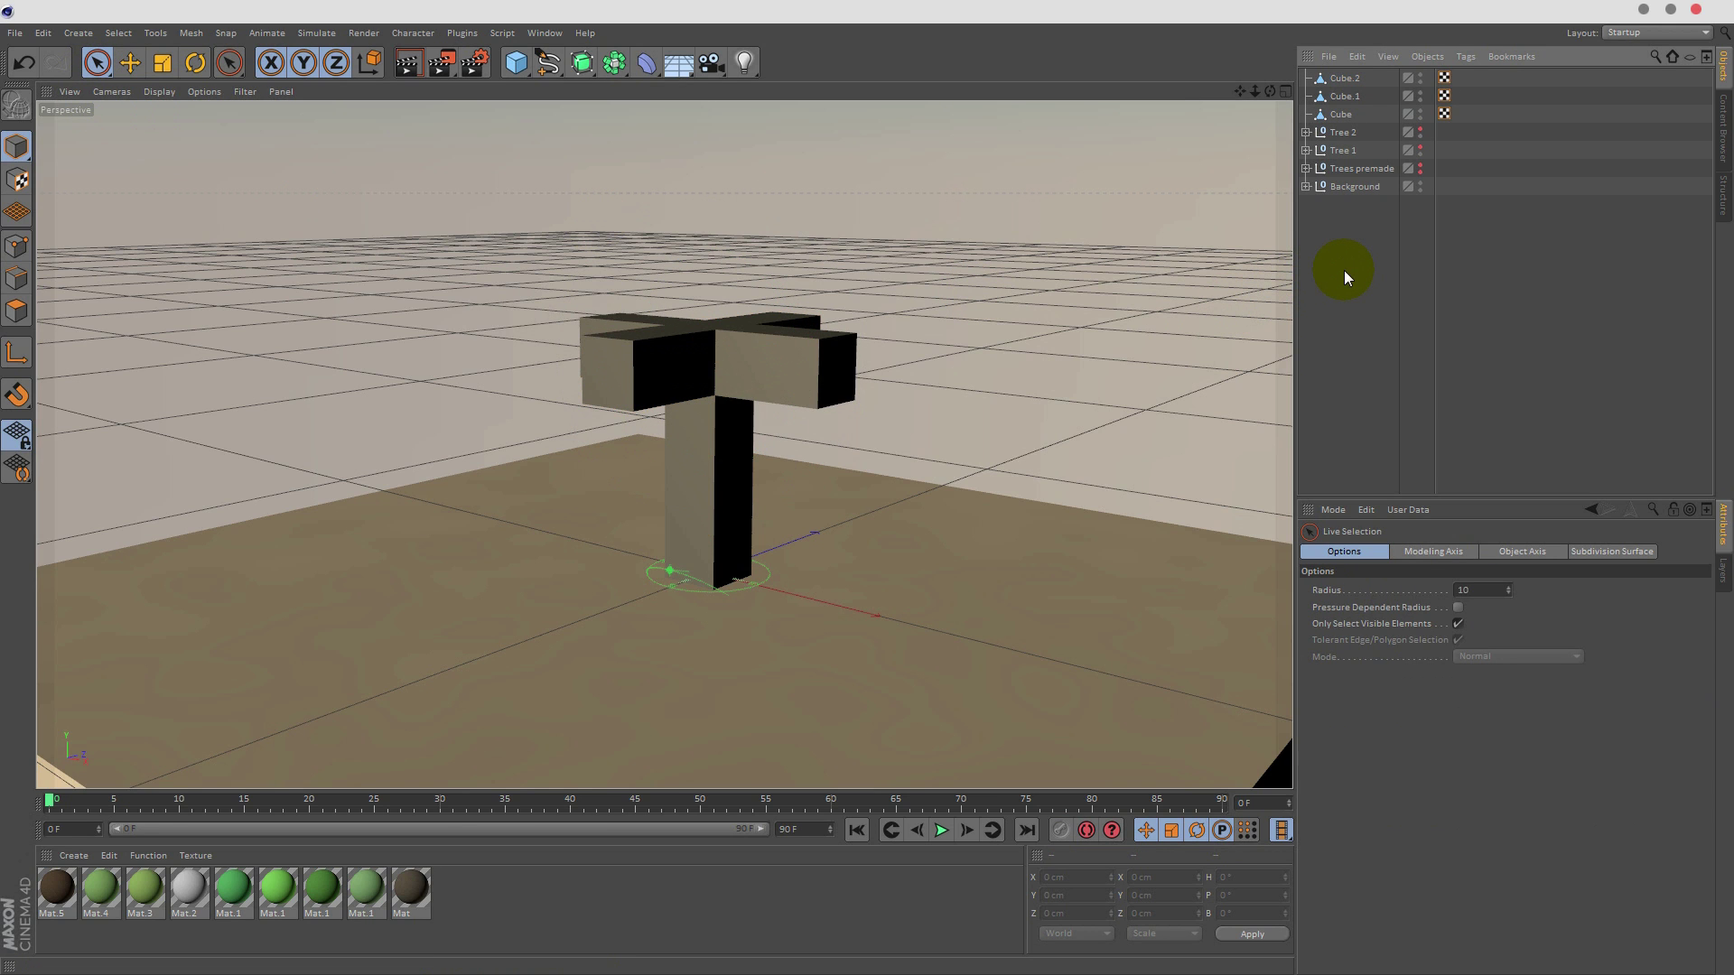
- Duplicate the Cube.2 bar, rotate the copy upright to 0° bank, and move it along the arm to Z about -185 cm
{"action": "left_click", "coordinate": [1343, 81]}
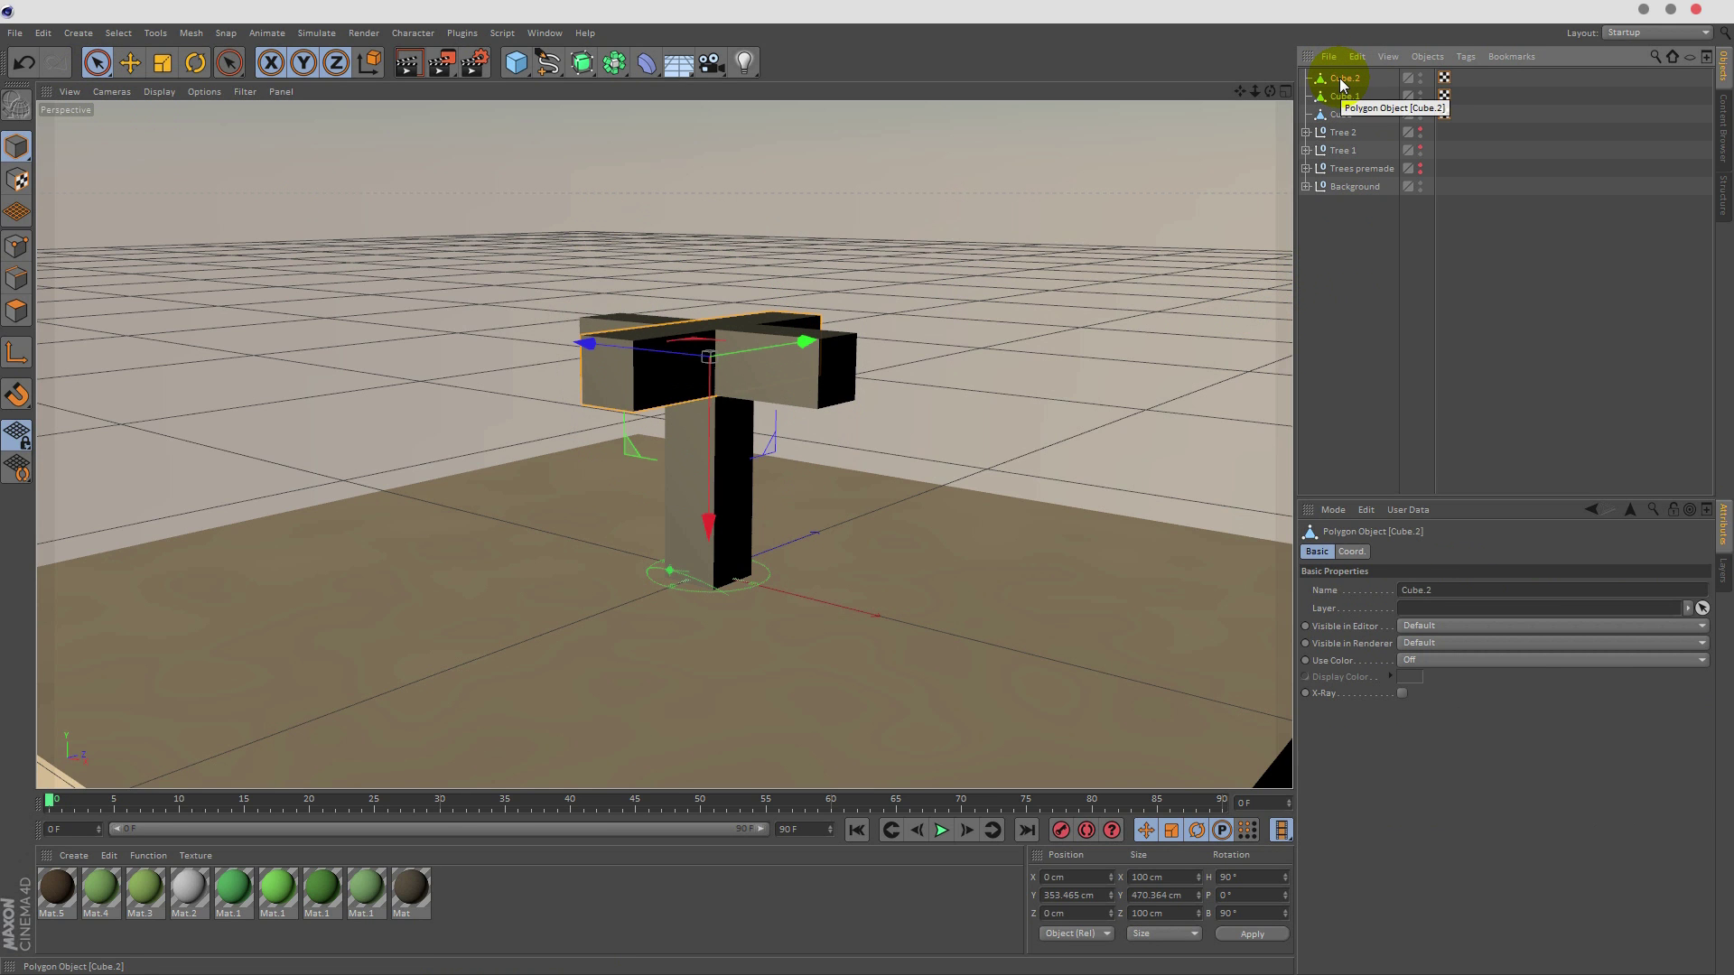
{"action": "key", "text": "ctrl+c"}
{"action": "key", "text": "ctrl+v"}
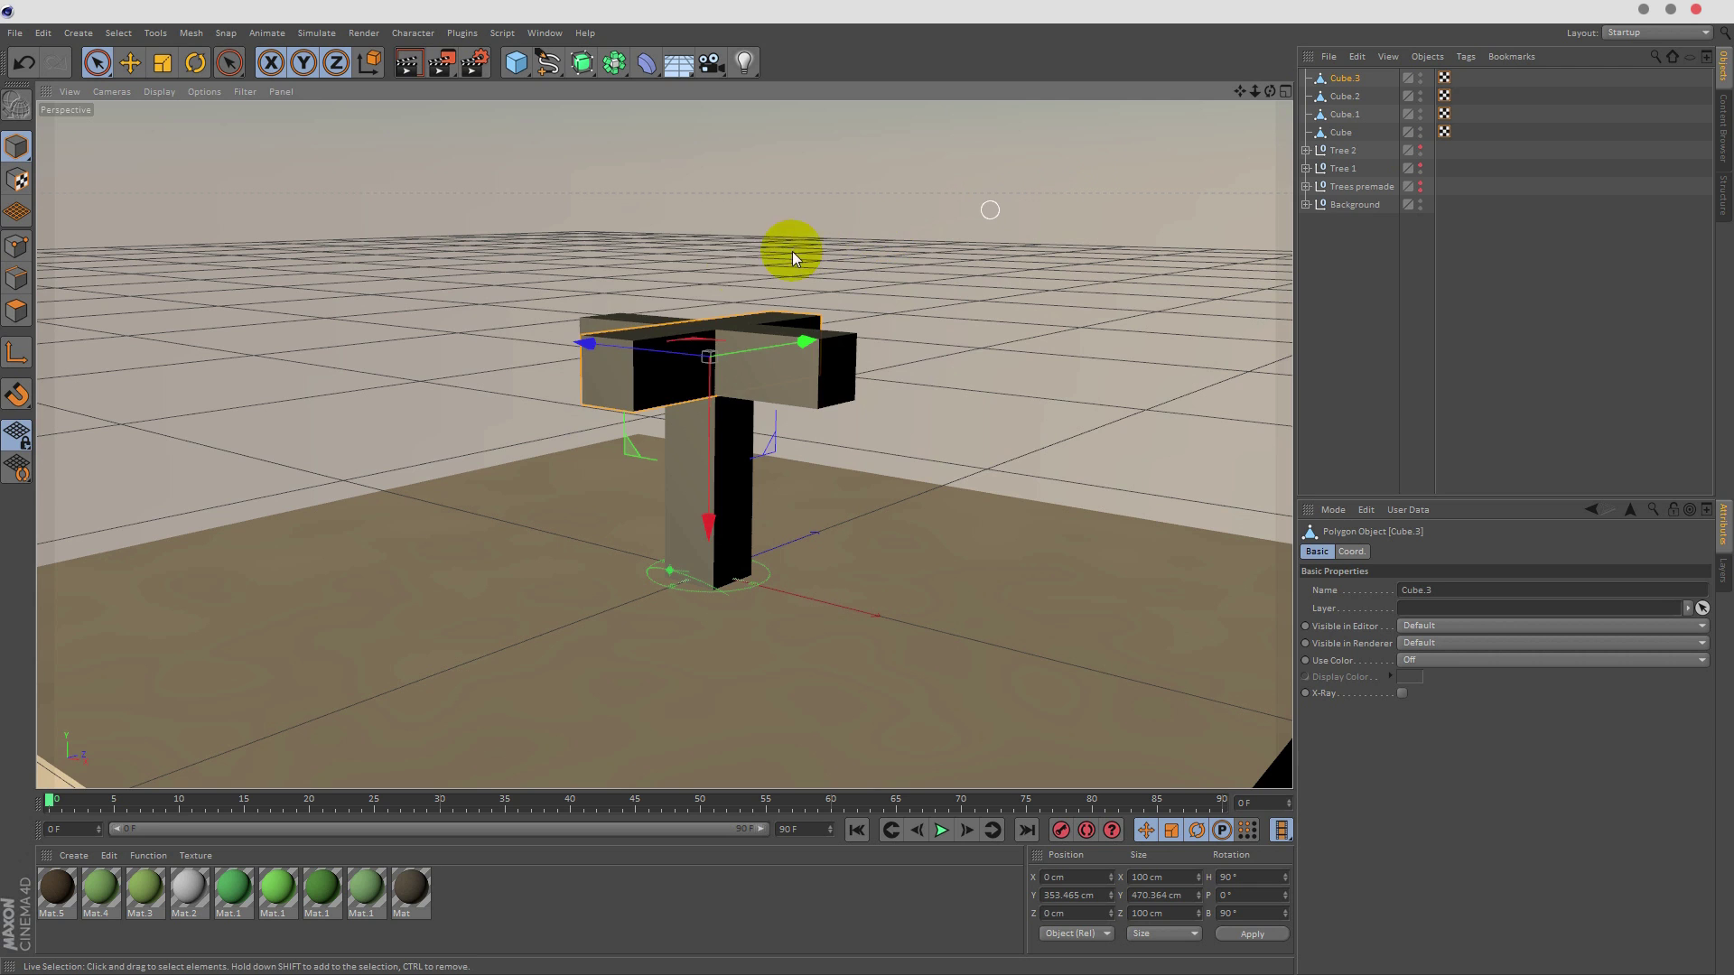
{"action": "left_click", "coordinate": [197, 68]}
{"action": "left_click_drag", "start_coordinate": [658, 289], "coordinate": [671, 424]}
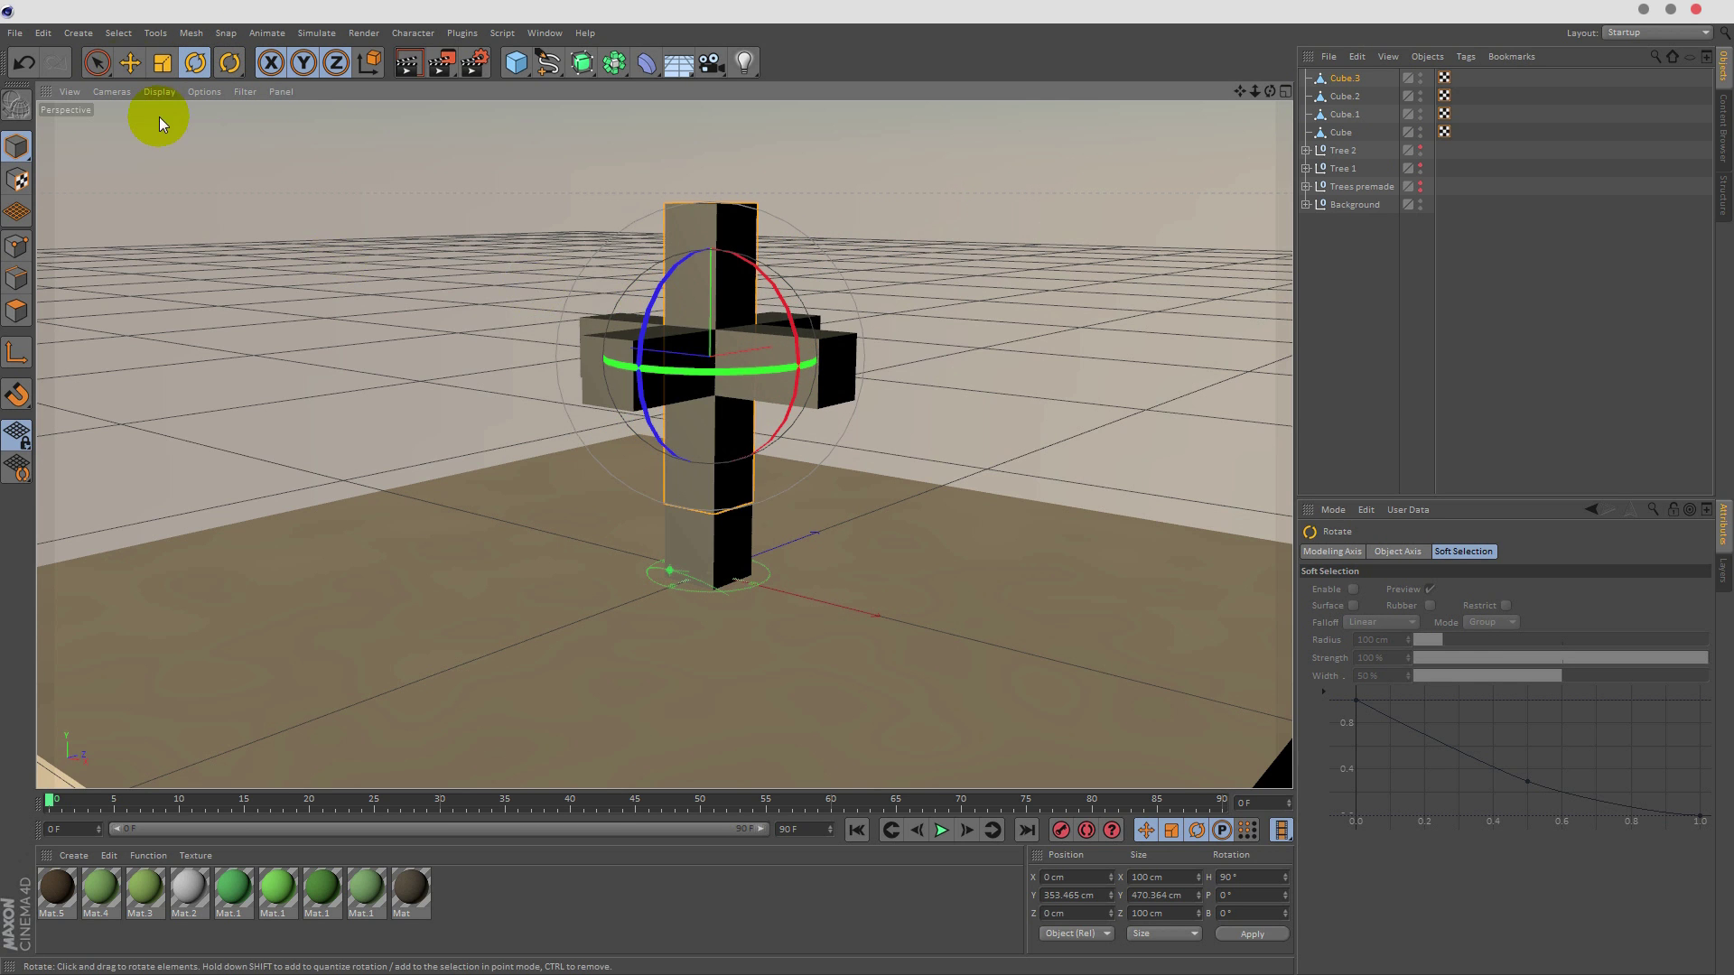
{"action": "left_click", "coordinate": [98, 62]}
{"action": "left_click_drag", "start_coordinate": [800, 346], "coordinate": [730, 349]}
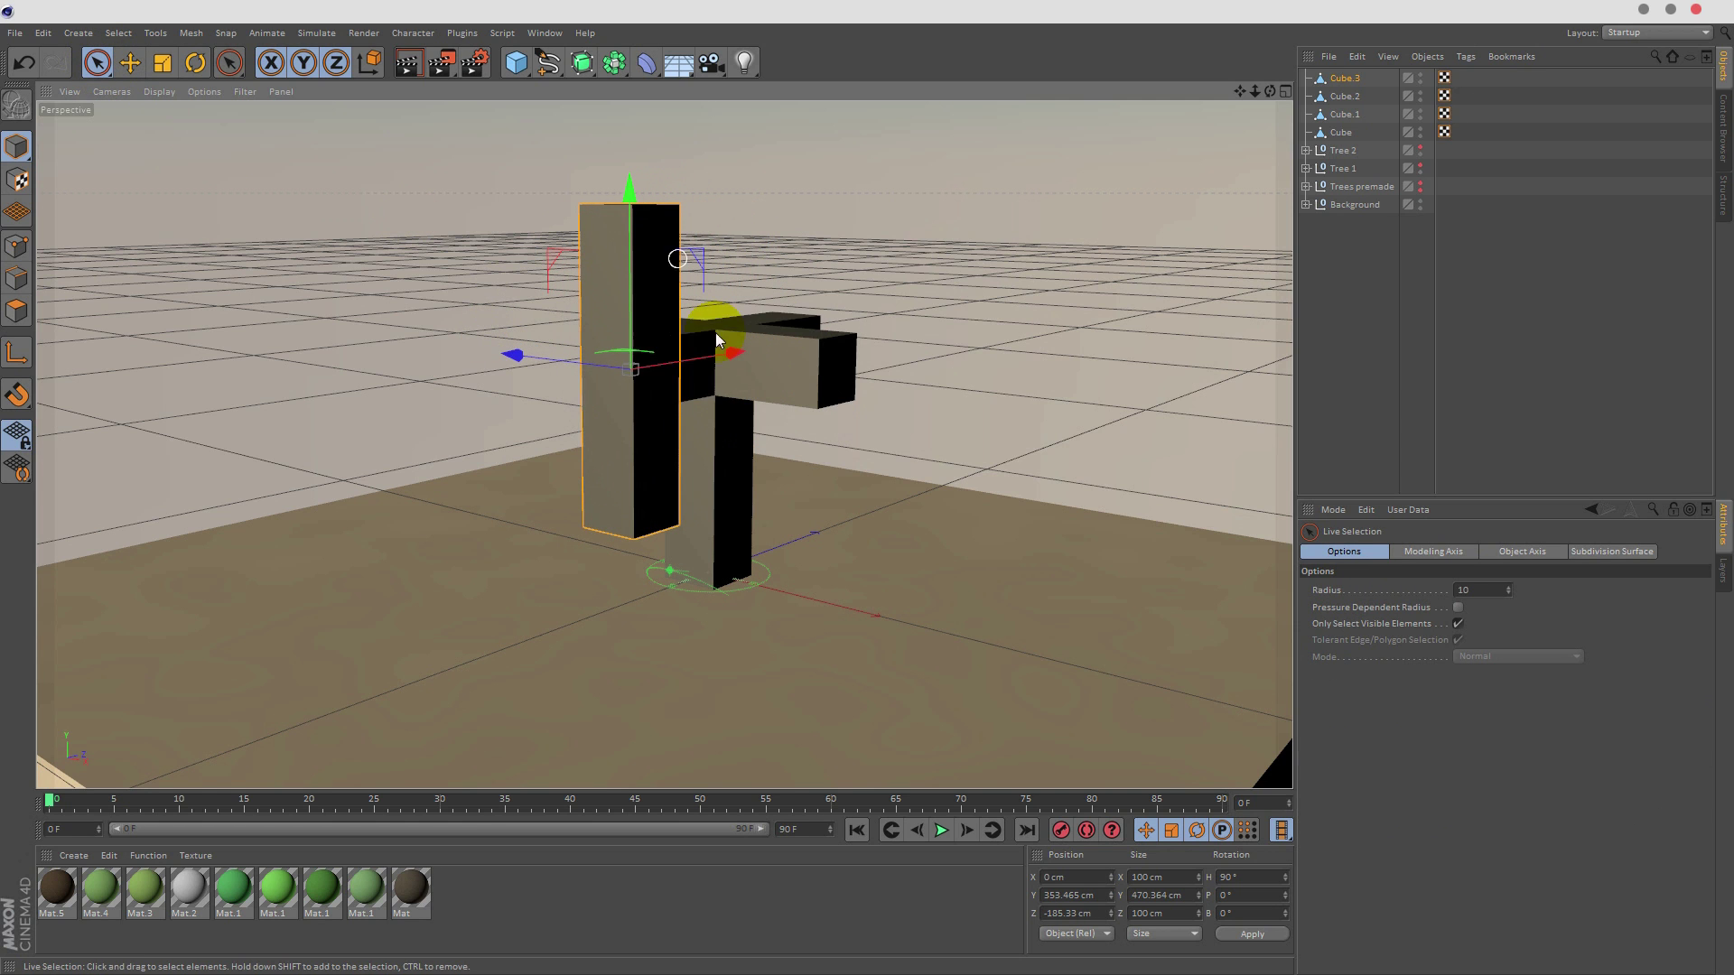
- Shorten the upright block to about 178 cm tall and raise it to Y about 395 cm, aligning its base with the bars
{"action": "left_click", "coordinate": [163, 66]}
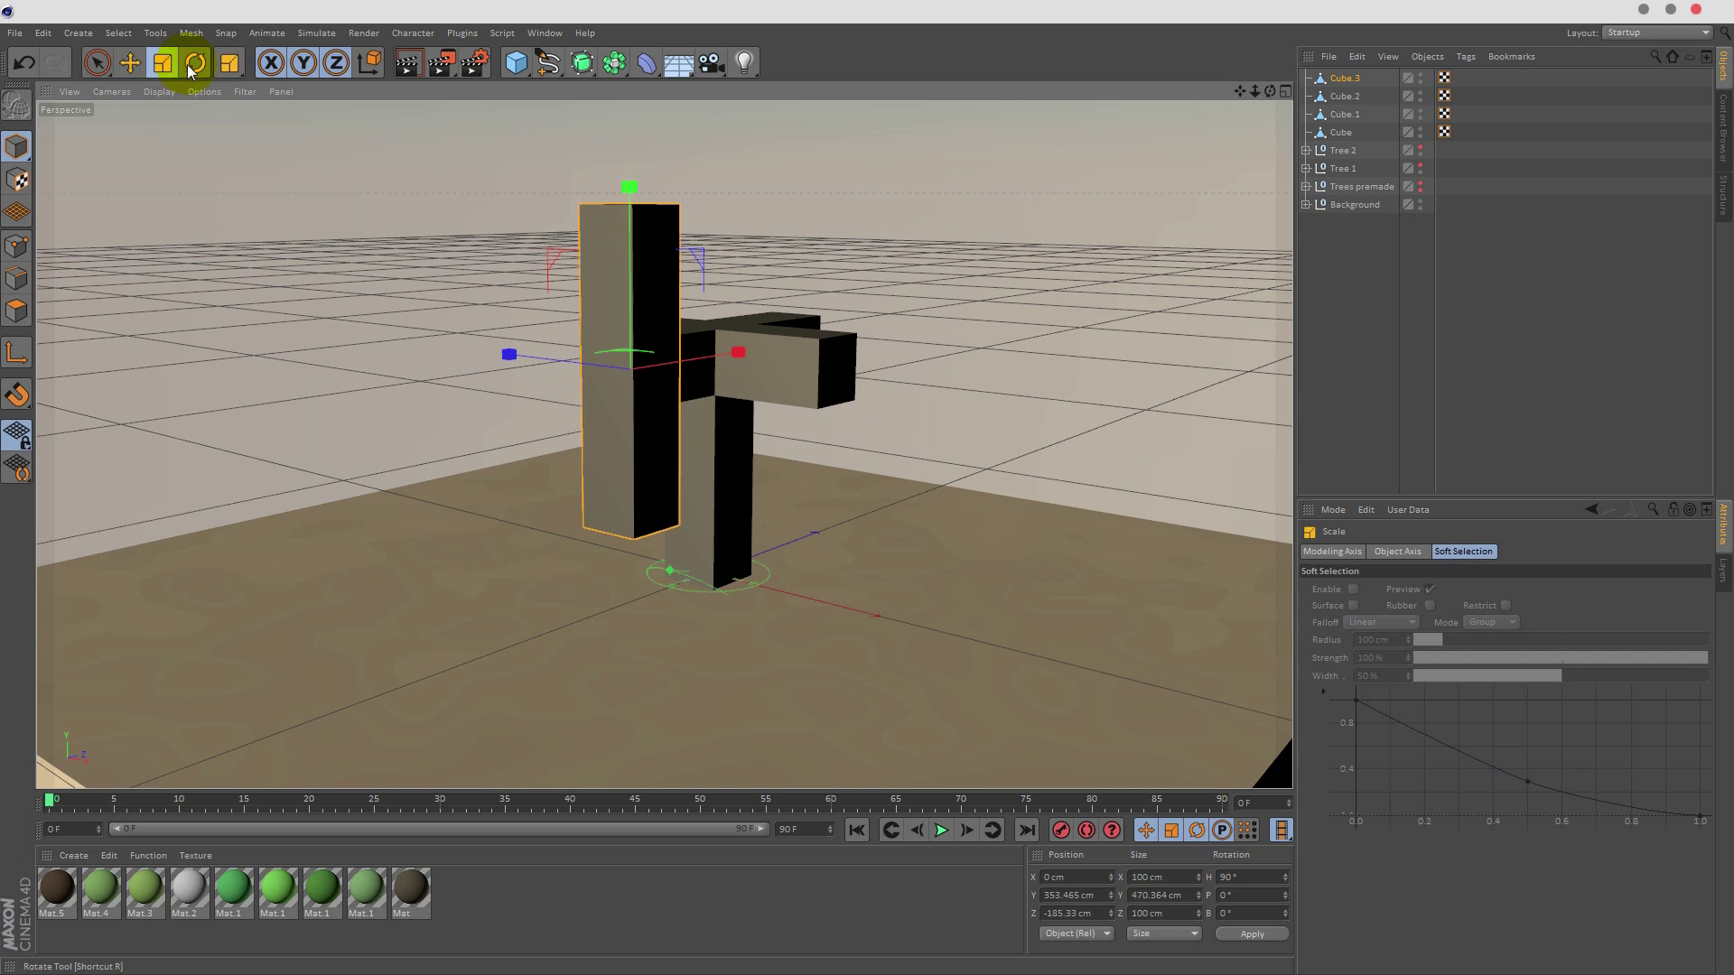
{"action": "left_click_drag", "start_coordinate": [632, 185], "coordinate": [631, 301]}
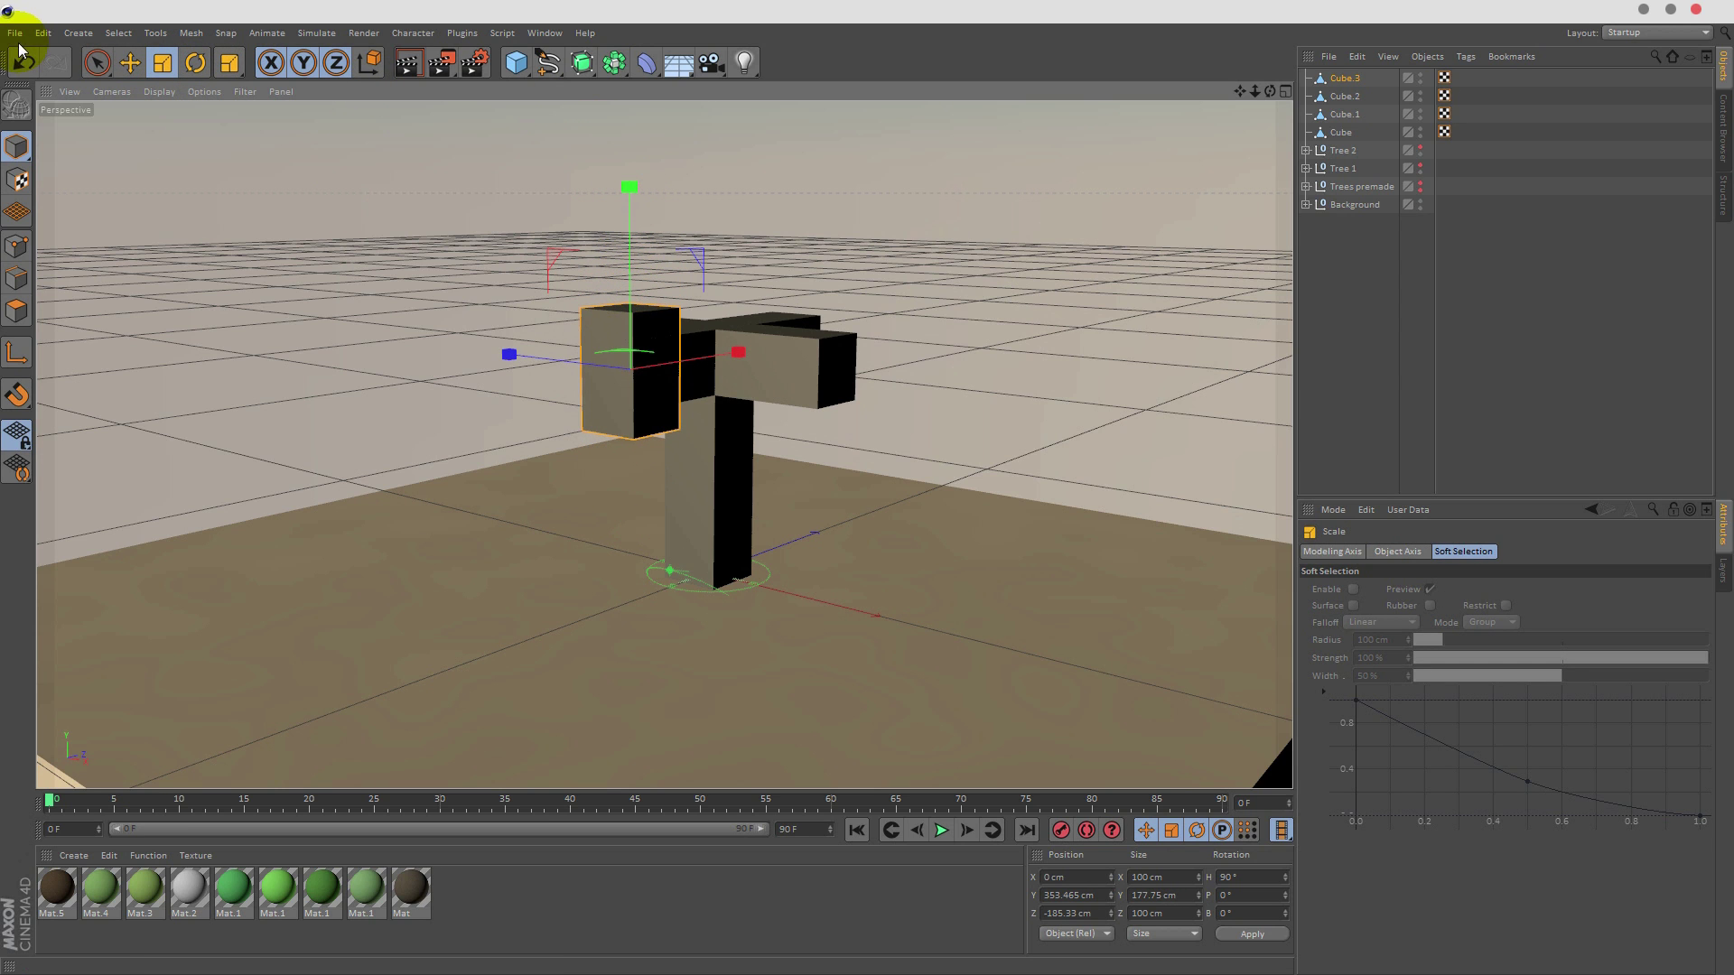
{"action": "left_click", "coordinate": [97, 62]}
{"action": "left_click_drag", "start_coordinate": [632, 188], "coordinate": [628, 161]}
{"action": "left_click", "coordinate": [1286, 92]}
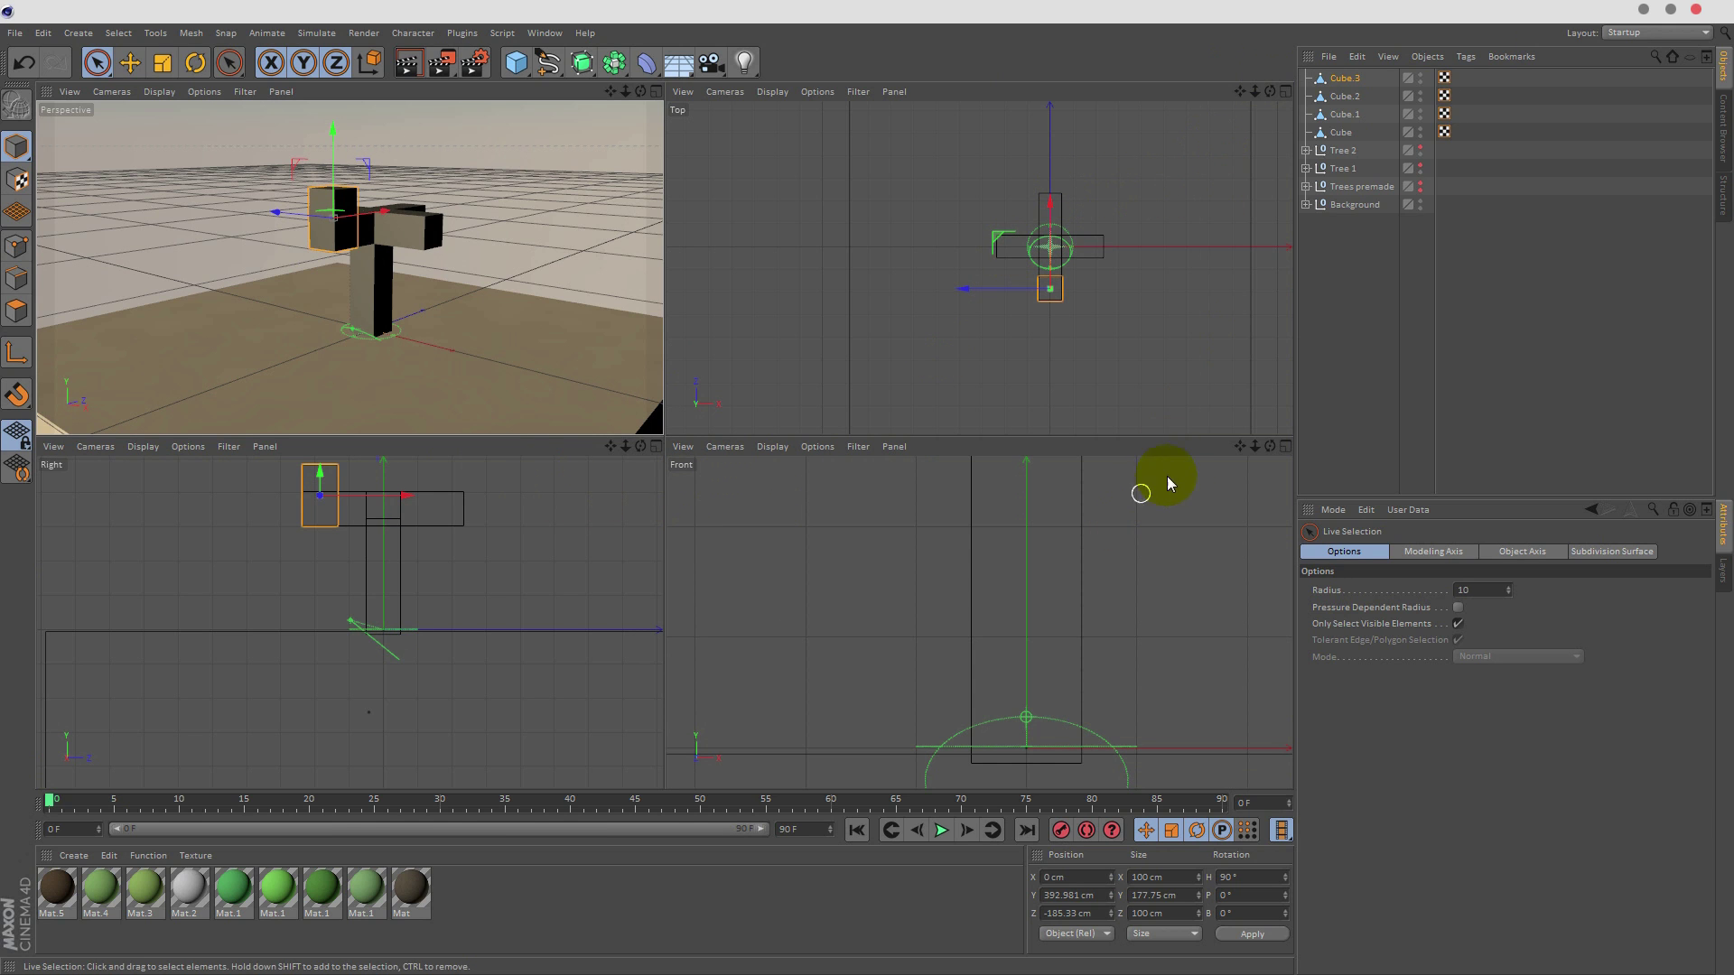
{"action": "left_click_drag", "start_coordinate": [1240, 447], "coordinate": [1161, 747]}
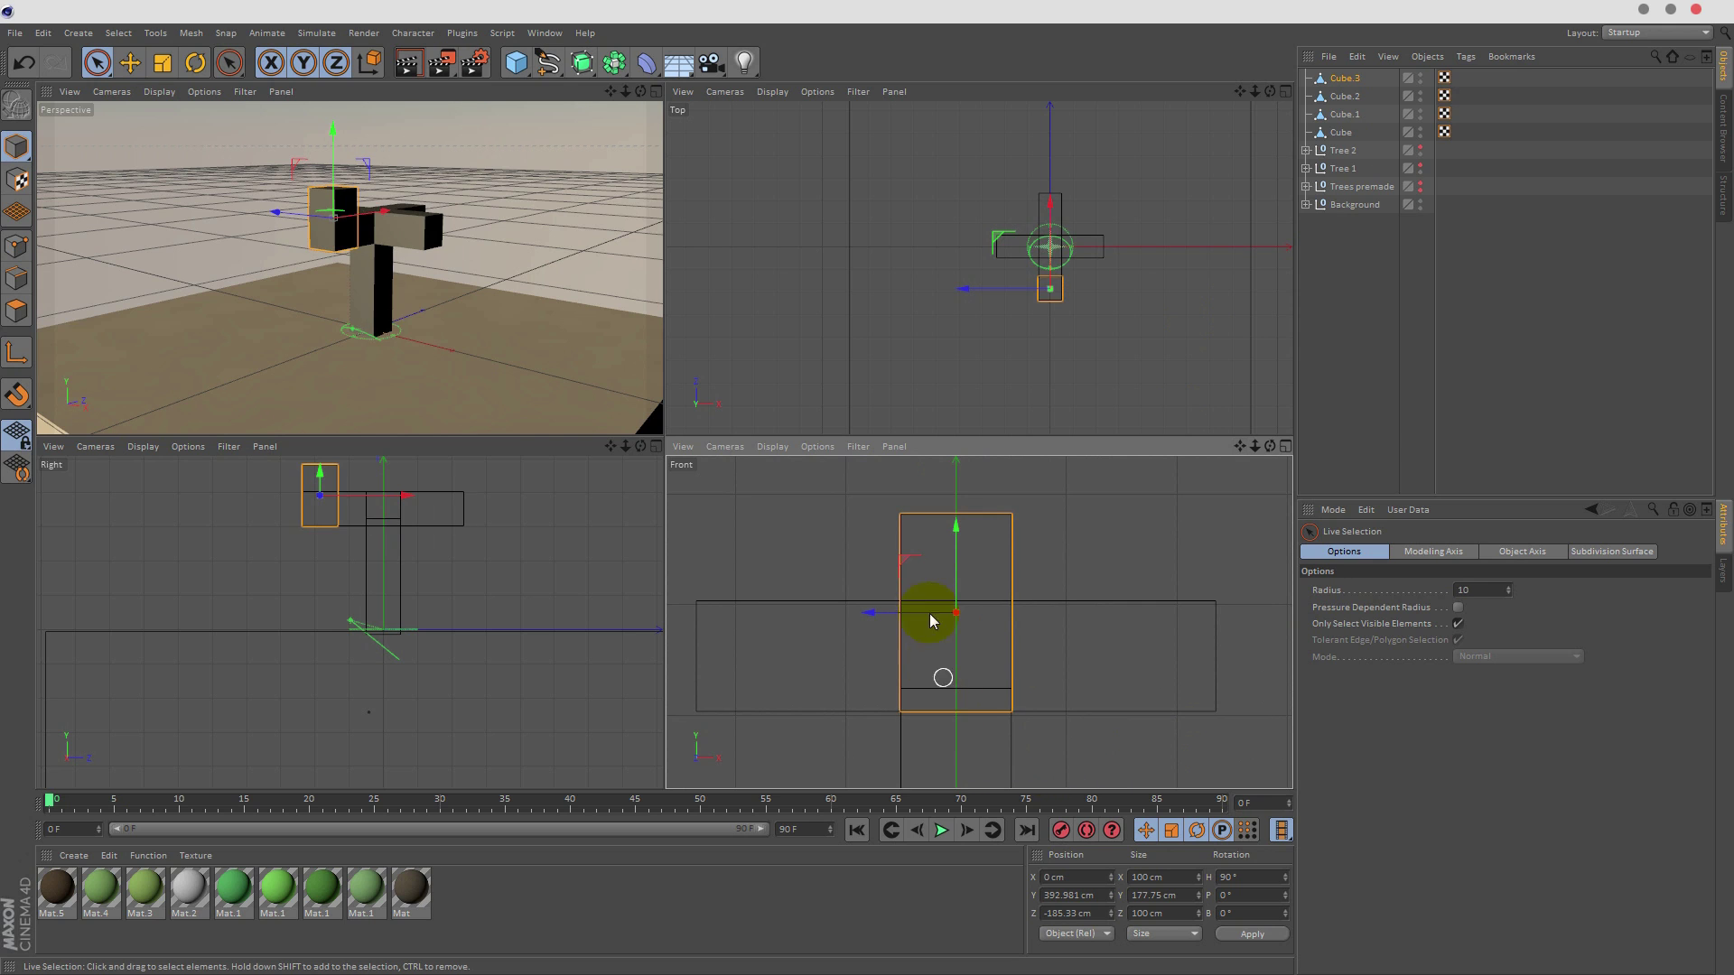
{"action": "left_click_drag", "start_coordinate": [960, 531], "coordinate": [960, 527]}
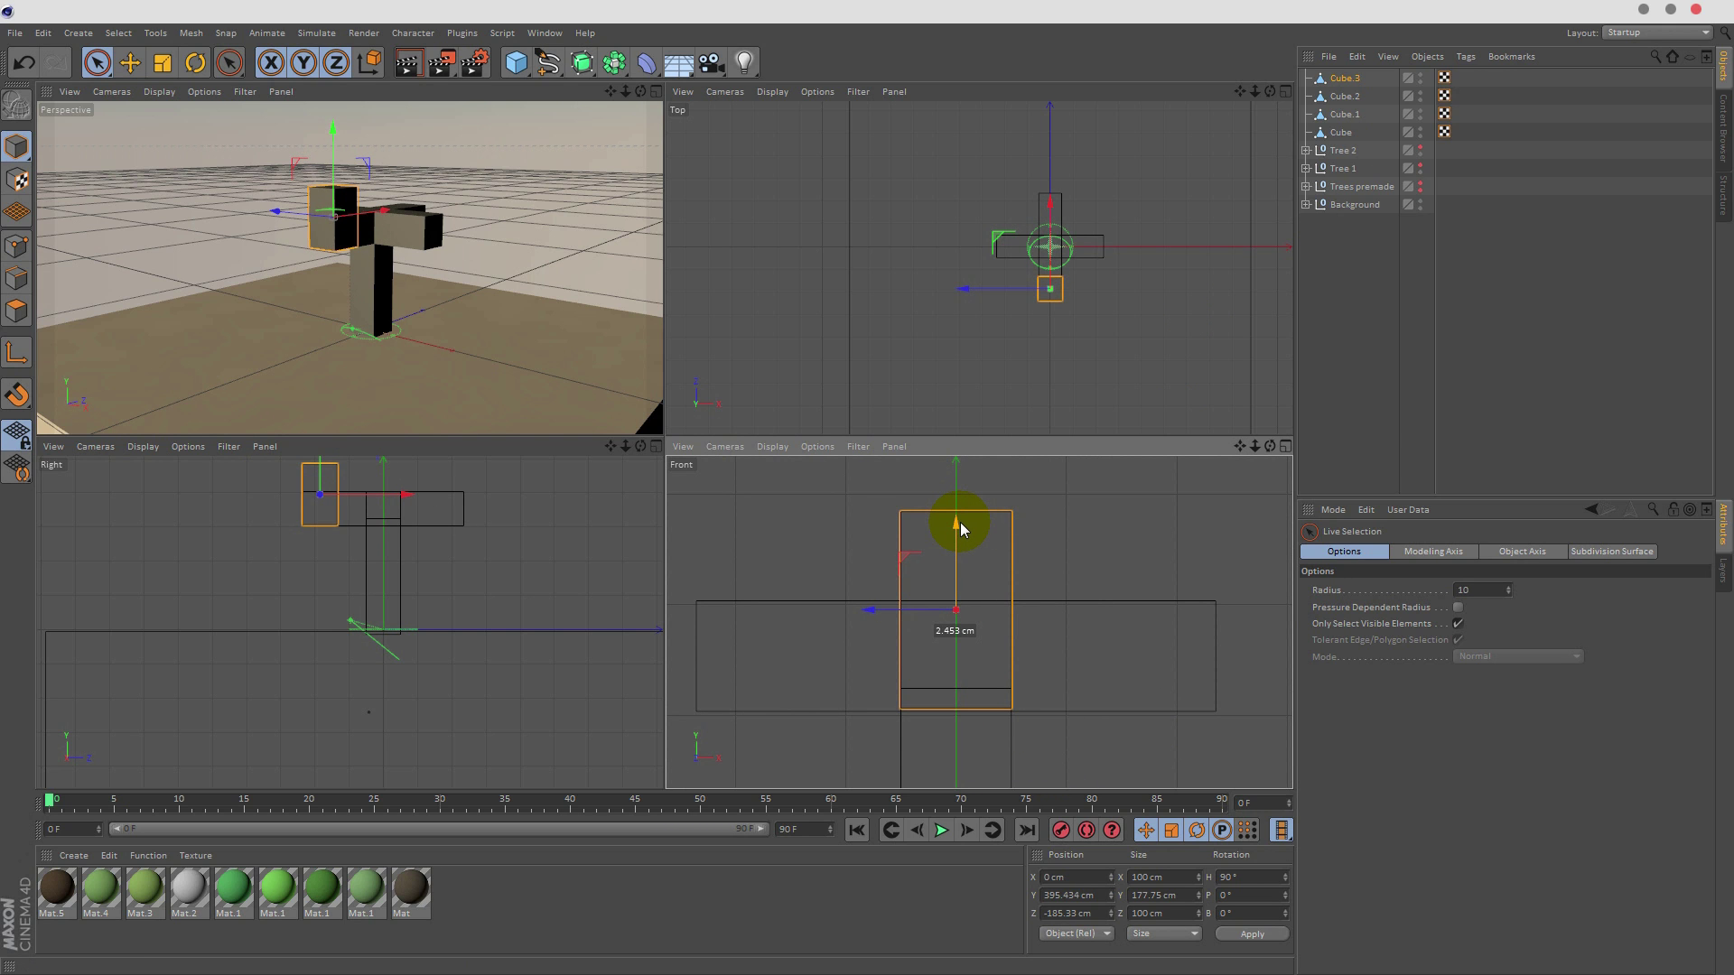
- Copy the upright block to the opposite end of the arm, aligning it with the bar's end at Z about 185 cm
{"action": "scroll", "coordinate": [1060, 285], "scroll_direction": "up", "scroll_amount": 10}
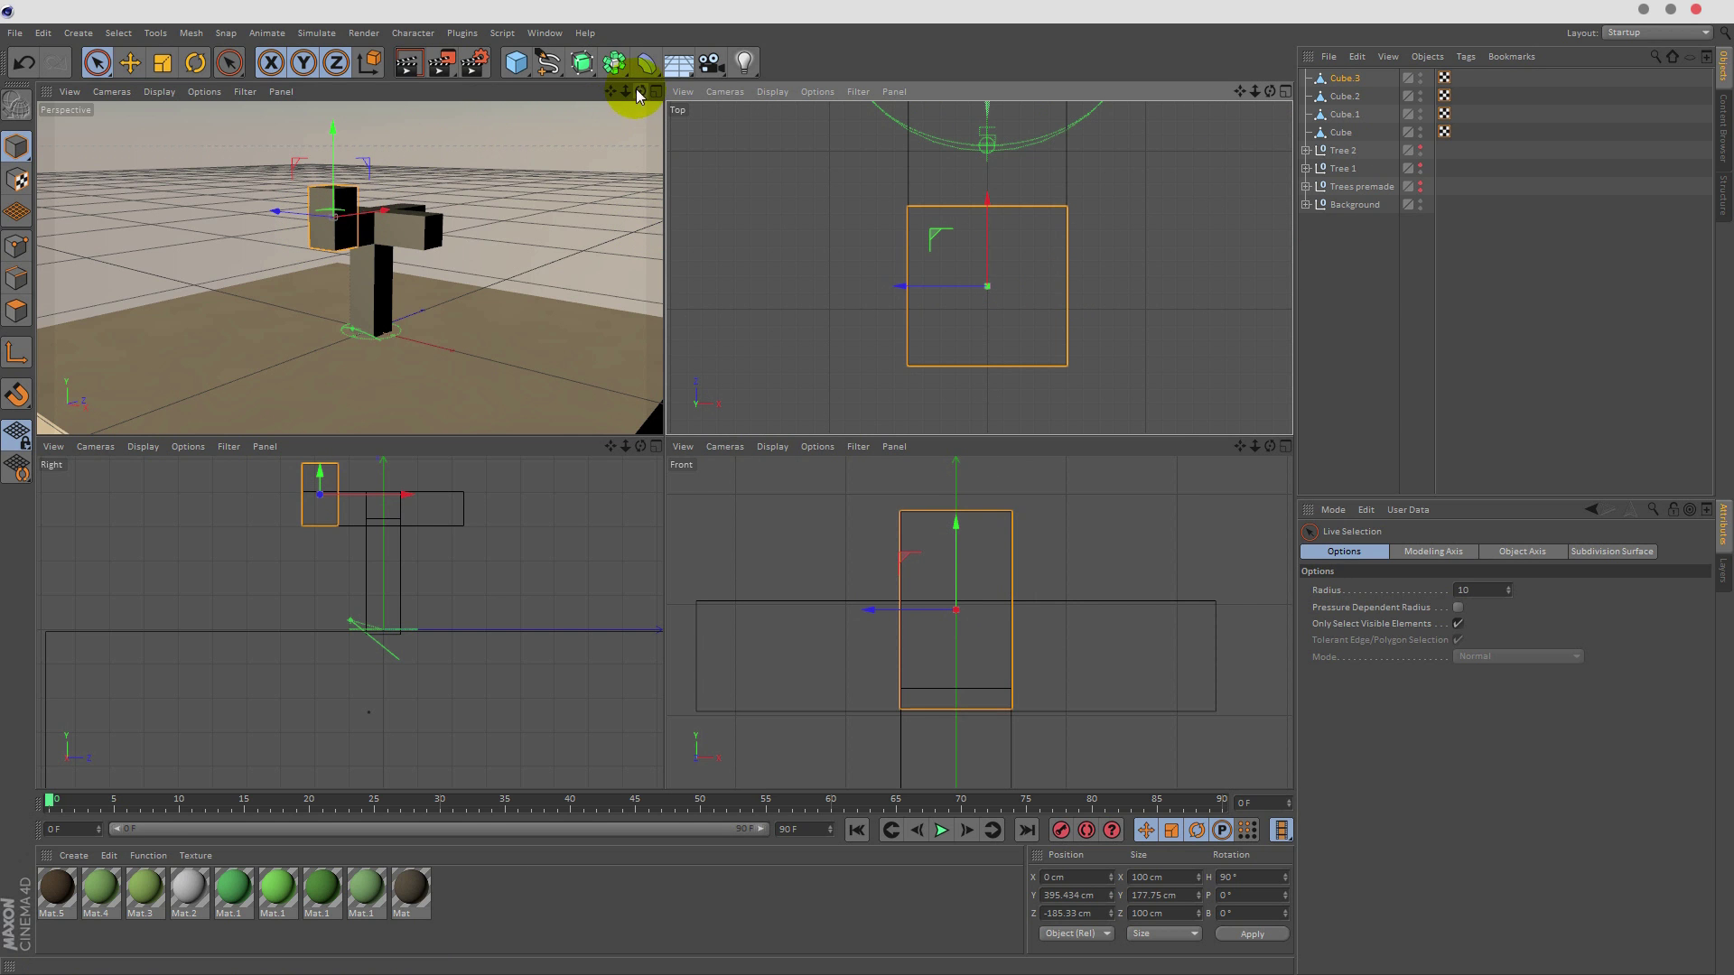
{"action": "scroll", "coordinate": [837, 267], "scroll_direction": "down", "scroll_amount": 6}
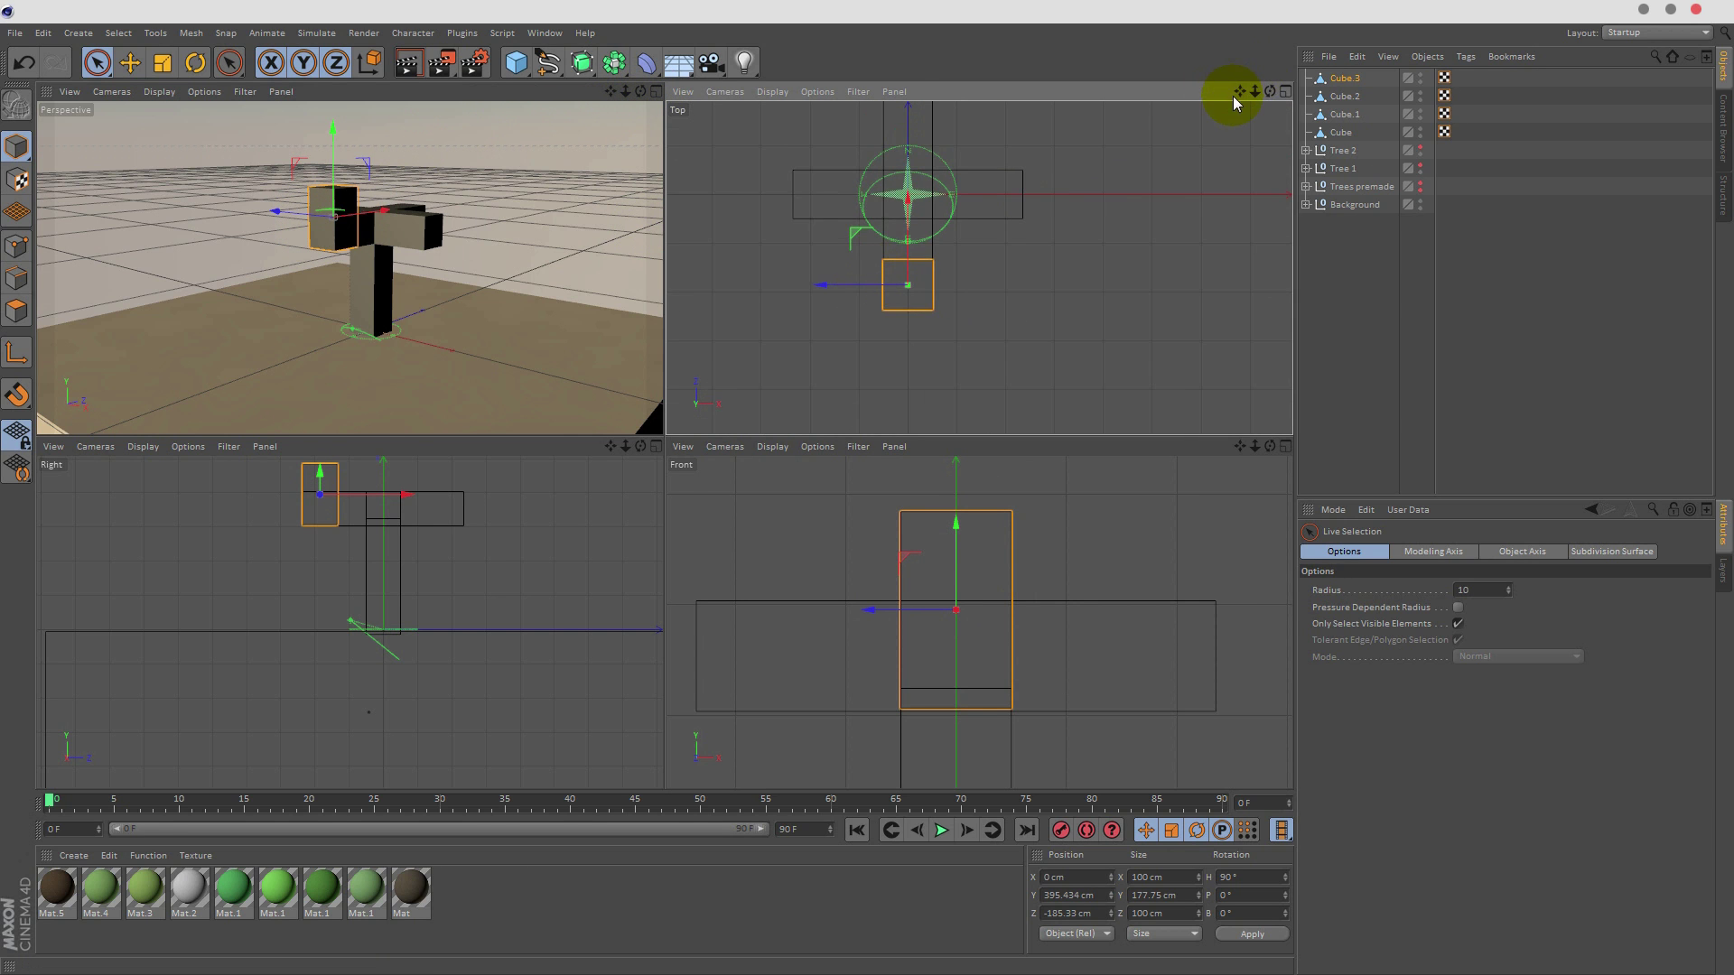
{"action": "left_click_drag", "start_coordinate": [1235, 96], "coordinate": [1304, 199]}
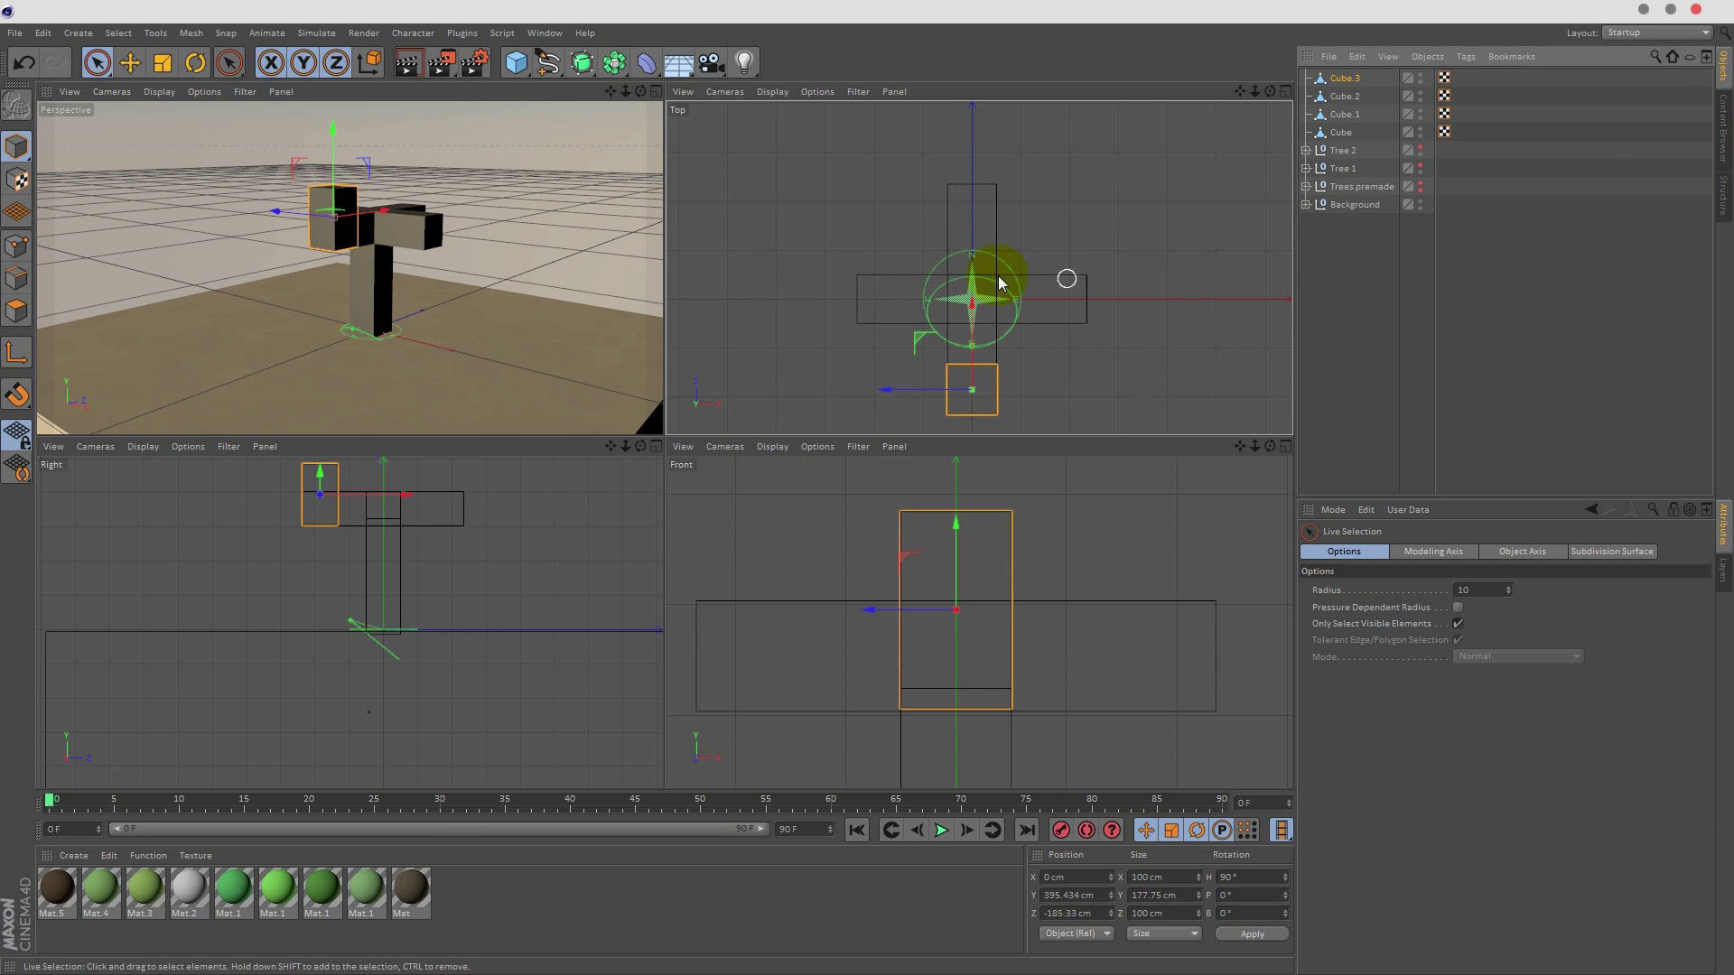
{"action": "left_click_drag", "start_coordinate": [976, 271], "coordinate": [980, 127], "text": "ctrl"}
{"action": "scroll", "coordinate": [998, 186], "scroll_direction": "up", "scroll_amount": 10}
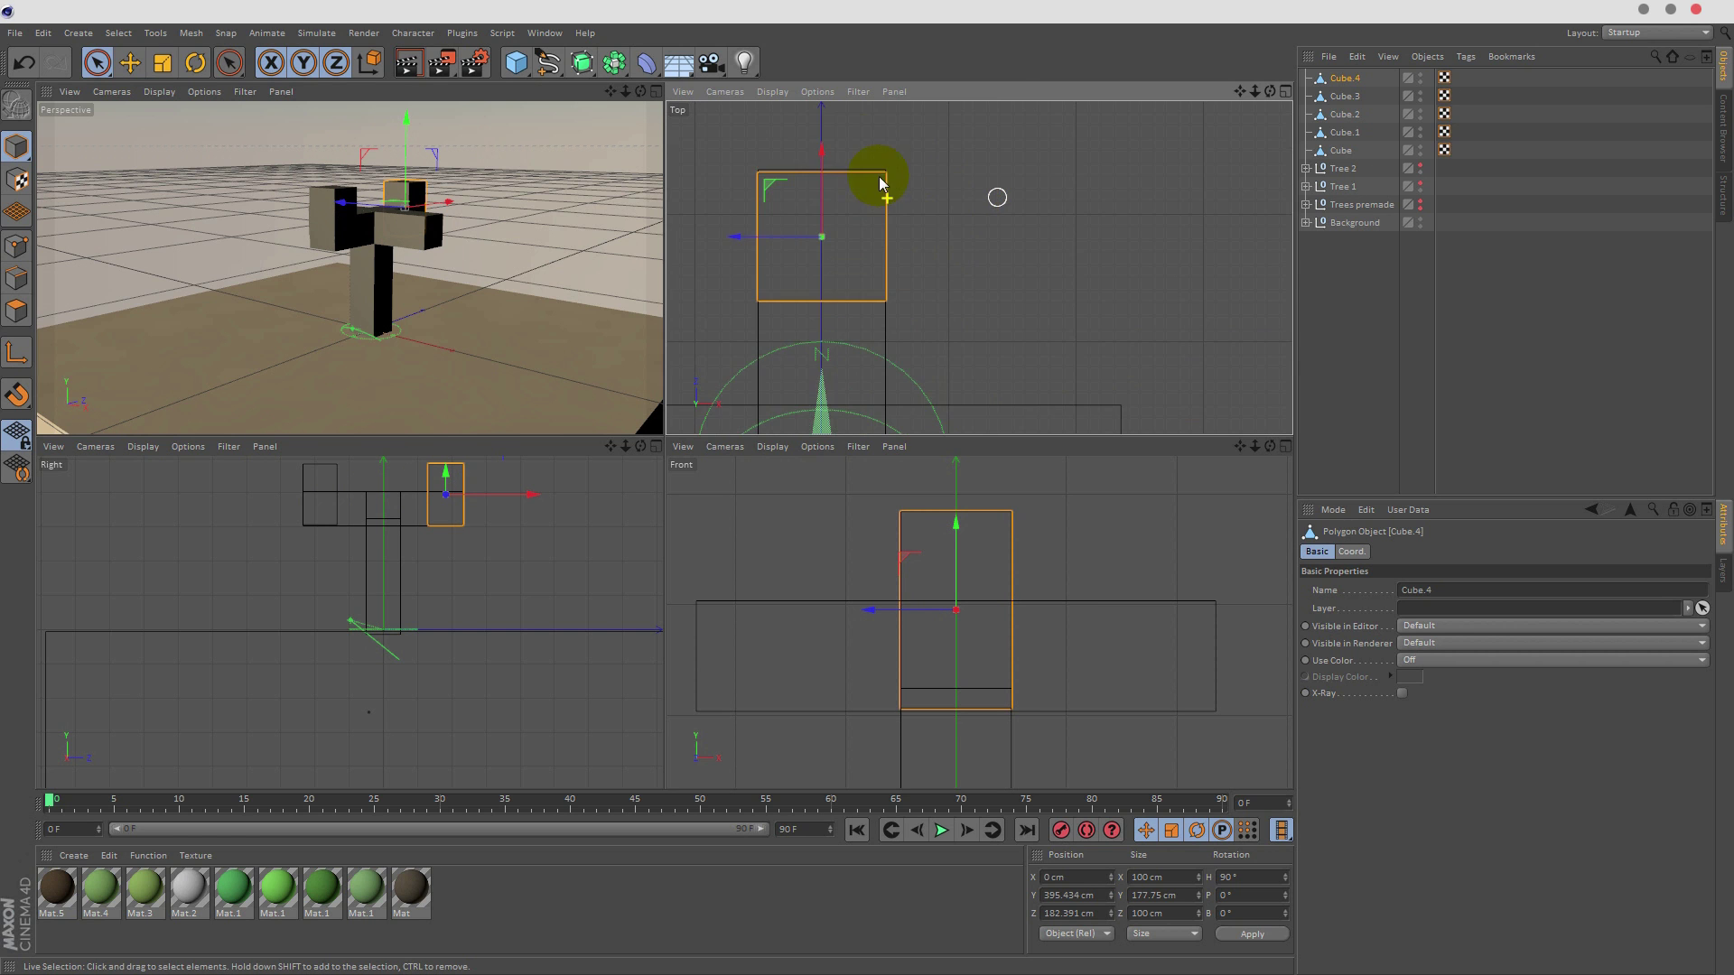
{"action": "scroll", "coordinate": [785, 210], "scroll_direction": "up", "scroll_amount": 3}
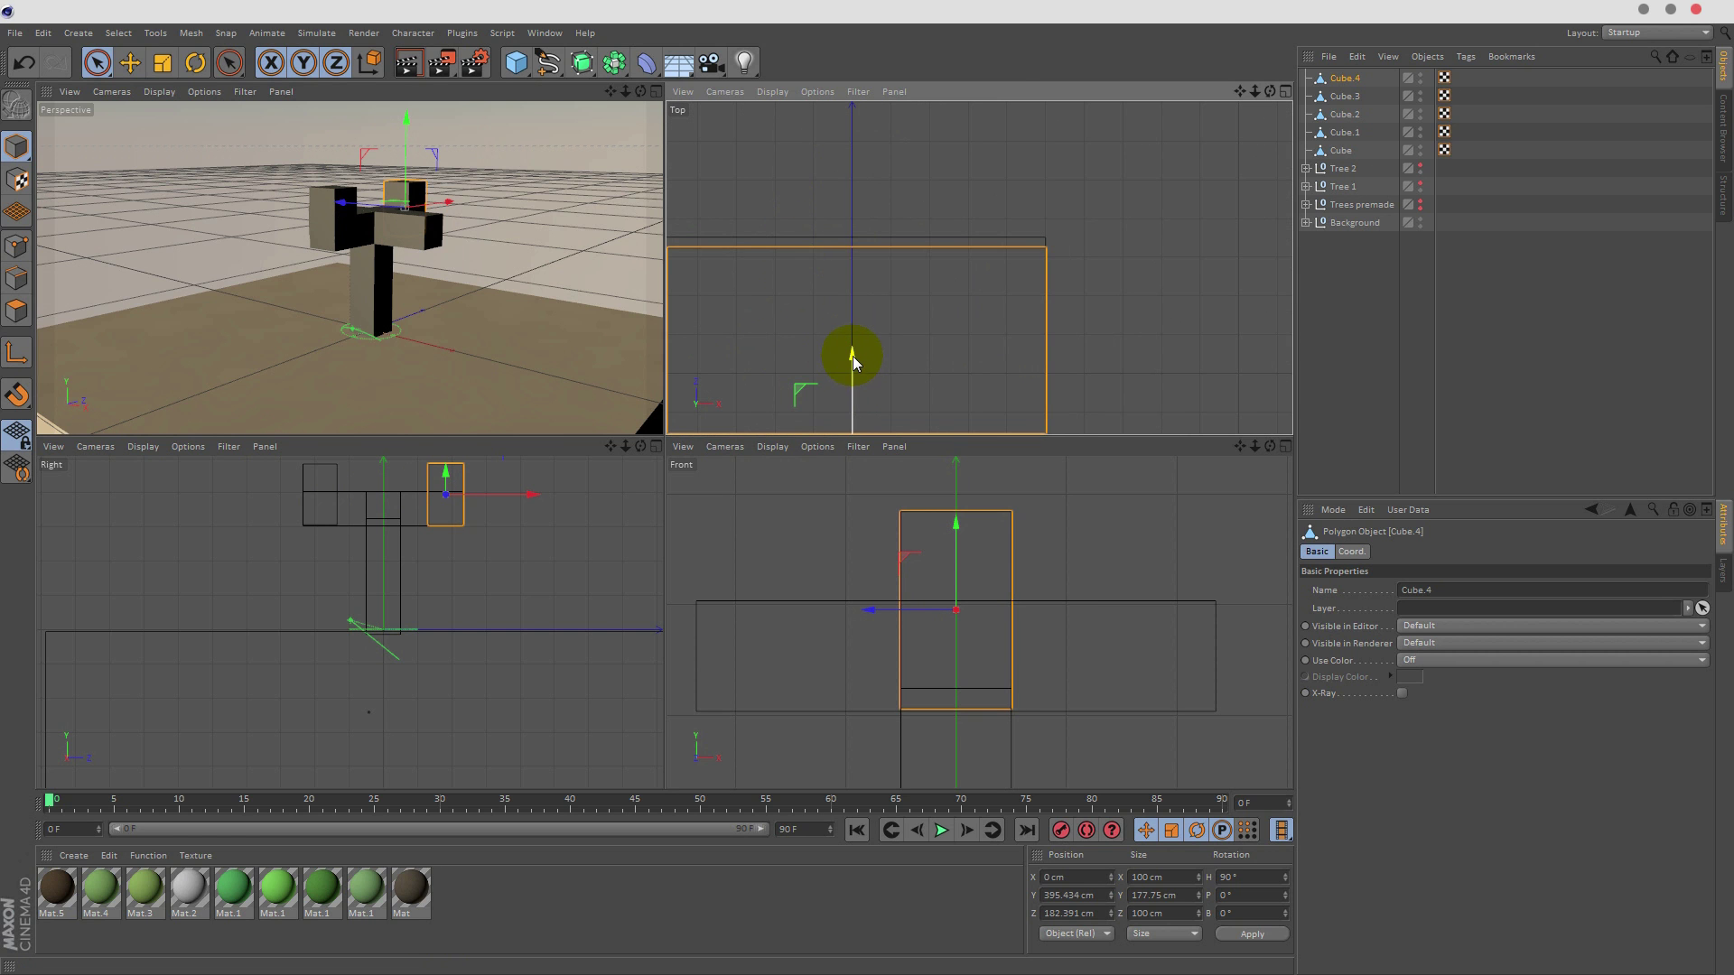
{"action": "left_click_drag", "start_coordinate": [851, 360], "coordinate": [852, 352]}
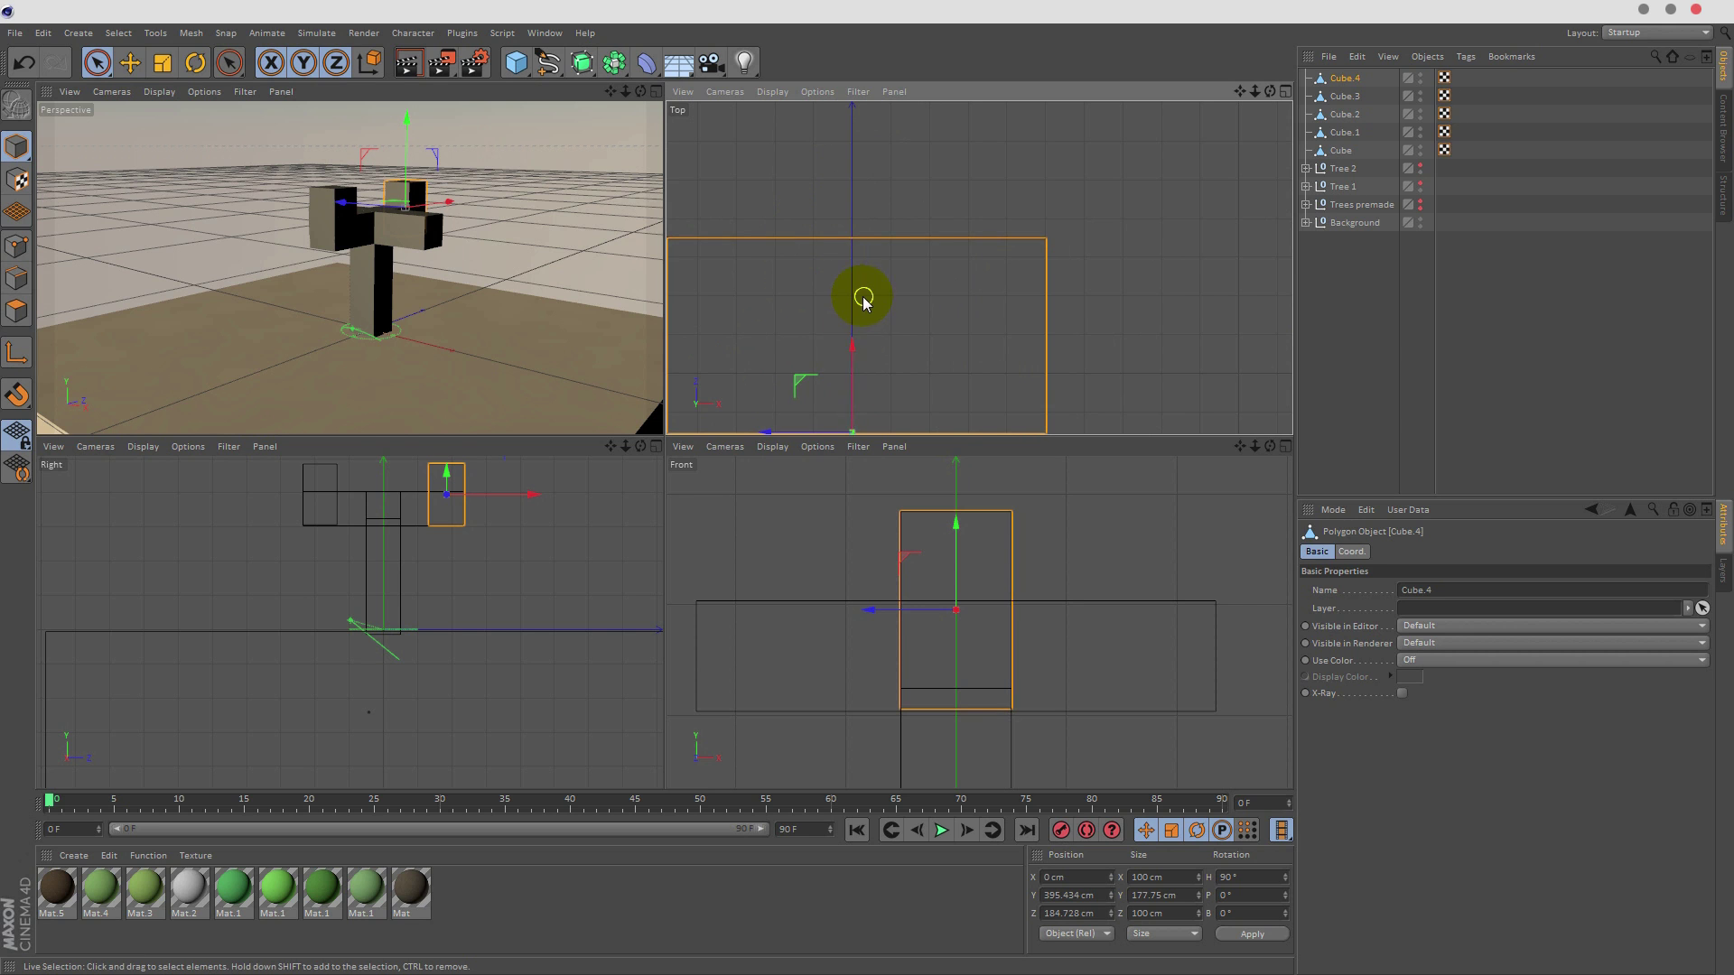
- Duplicate the upright block and move the copy toward the other arm, to X about 108 cm and Z about 0 cm
{"action": "scroll", "coordinate": [864, 296], "scroll_direction": "down", "scroll_amount": 6}
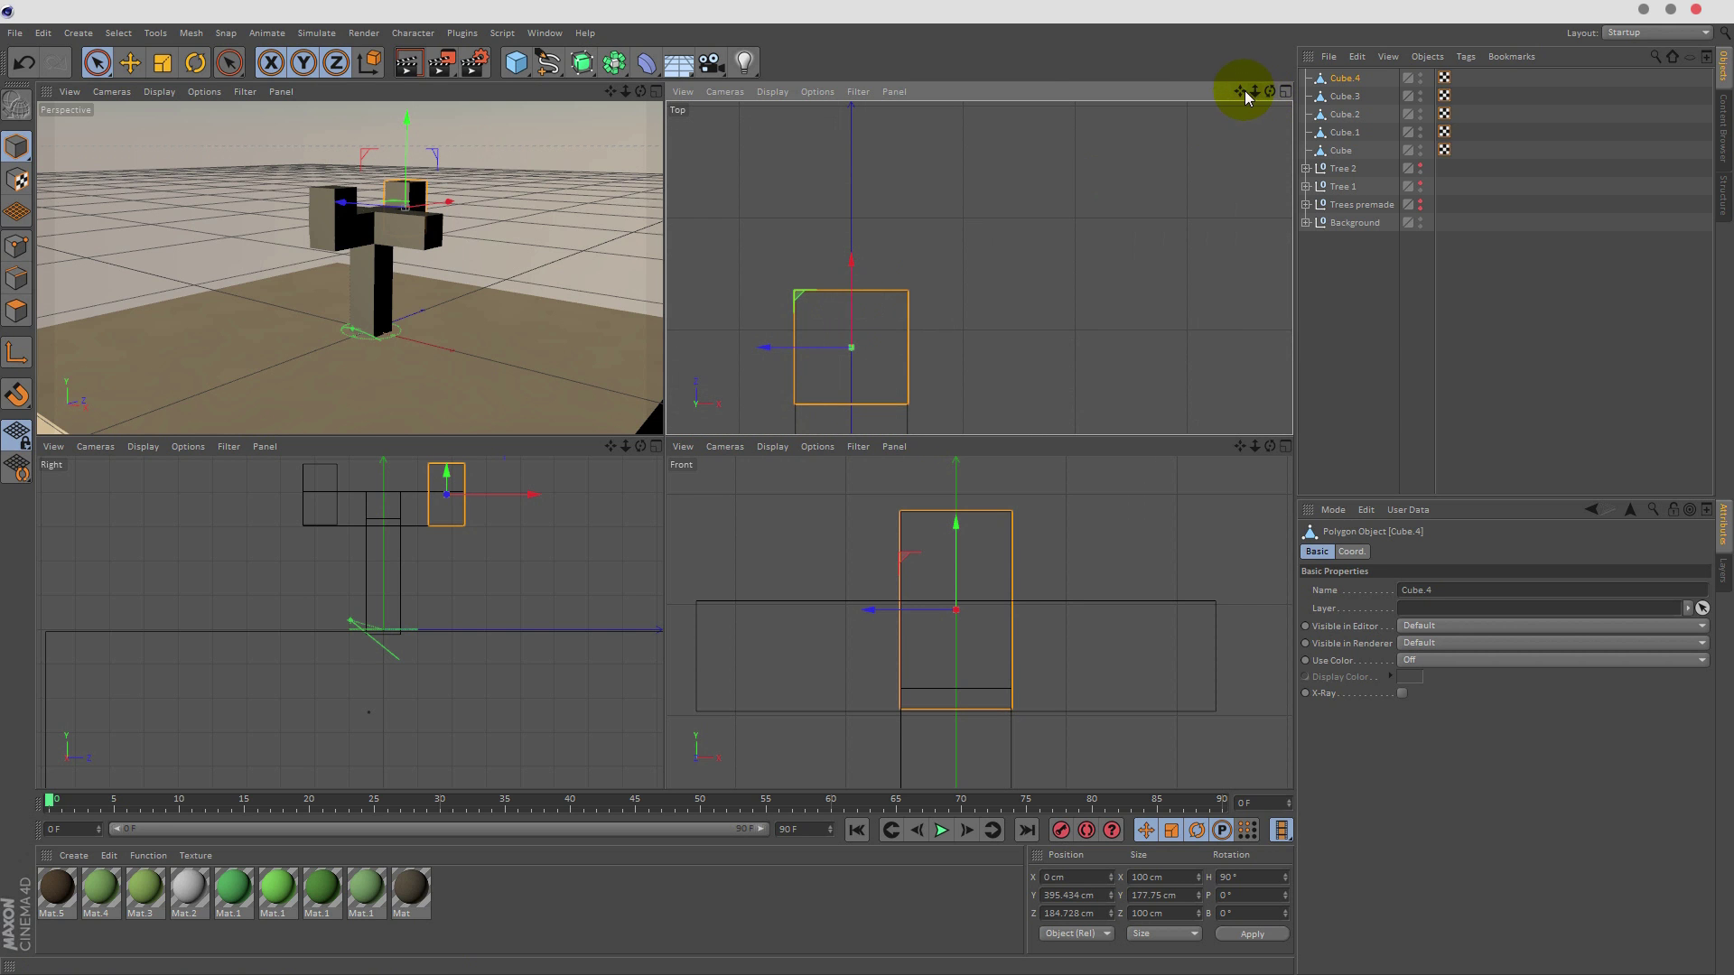
{"action": "left_click_drag", "start_coordinate": [1241, 90], "coordinate": [1209, 35]}
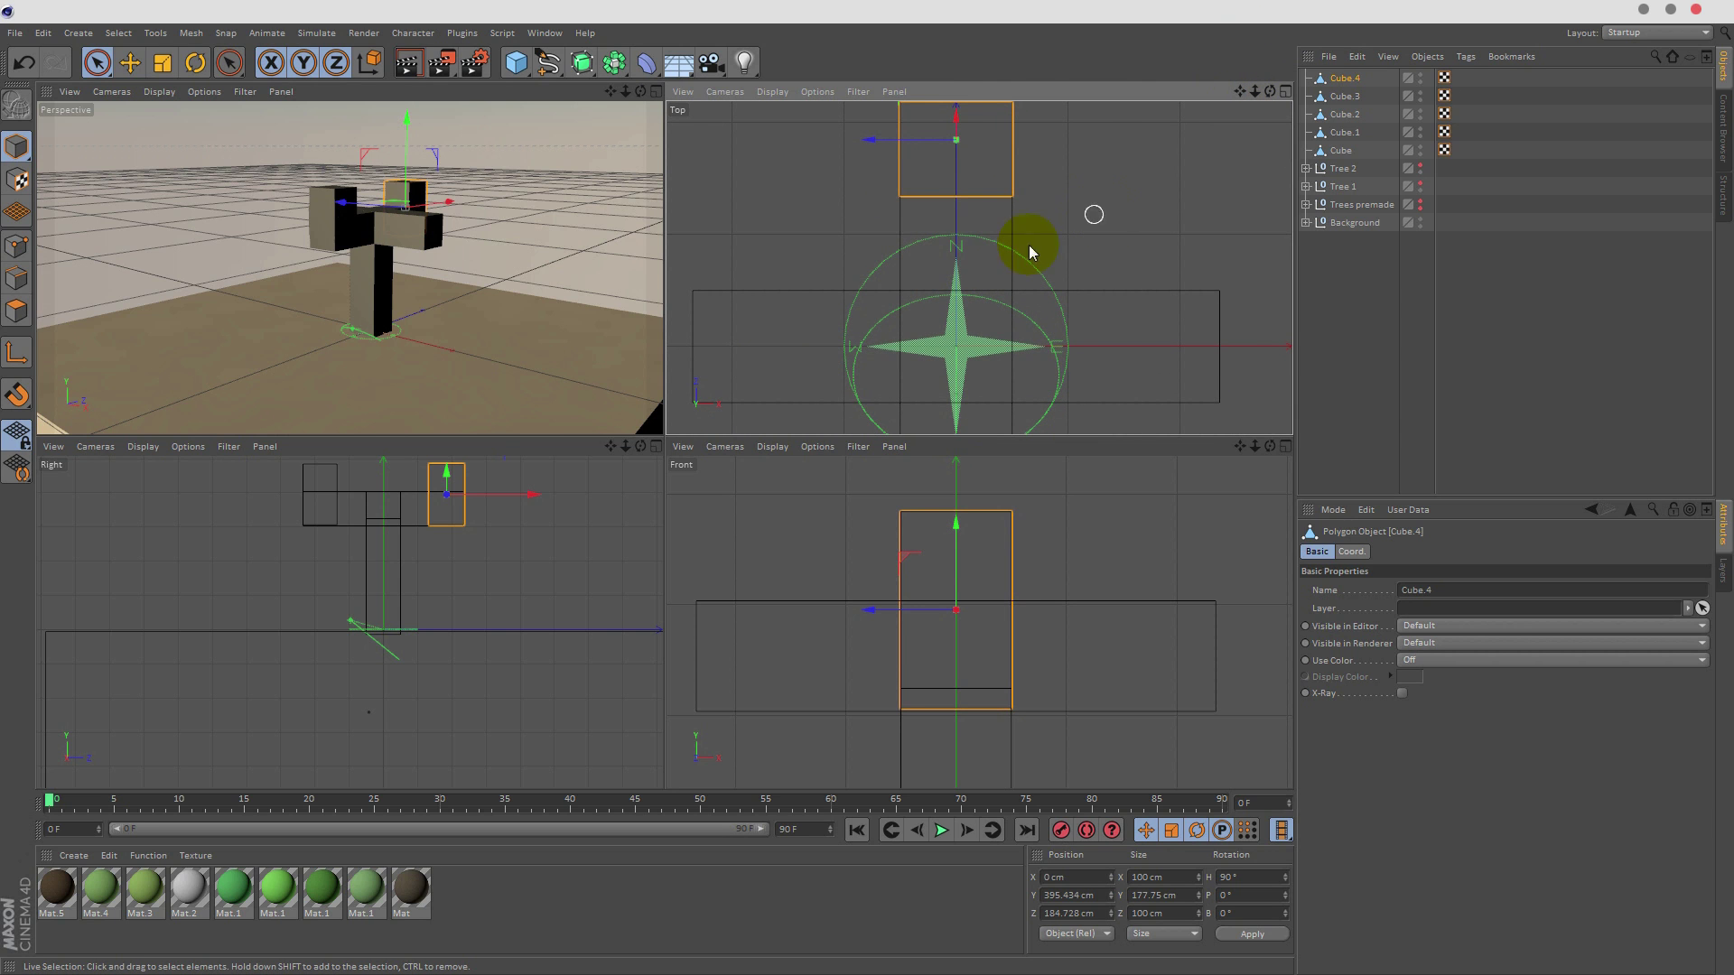
{"action": "left_click_drag", "start_coordinate": [924, 137], "coordinate": [1064, 229]}
{"action": "scroll", "coordinate": [1075, 185], "scroll_direction": "down", "scroll_amount": 3}
{"action": "scroll", "coordinate": [1075, 195], "scroll_direction": "down", "scroll_amount": 1}
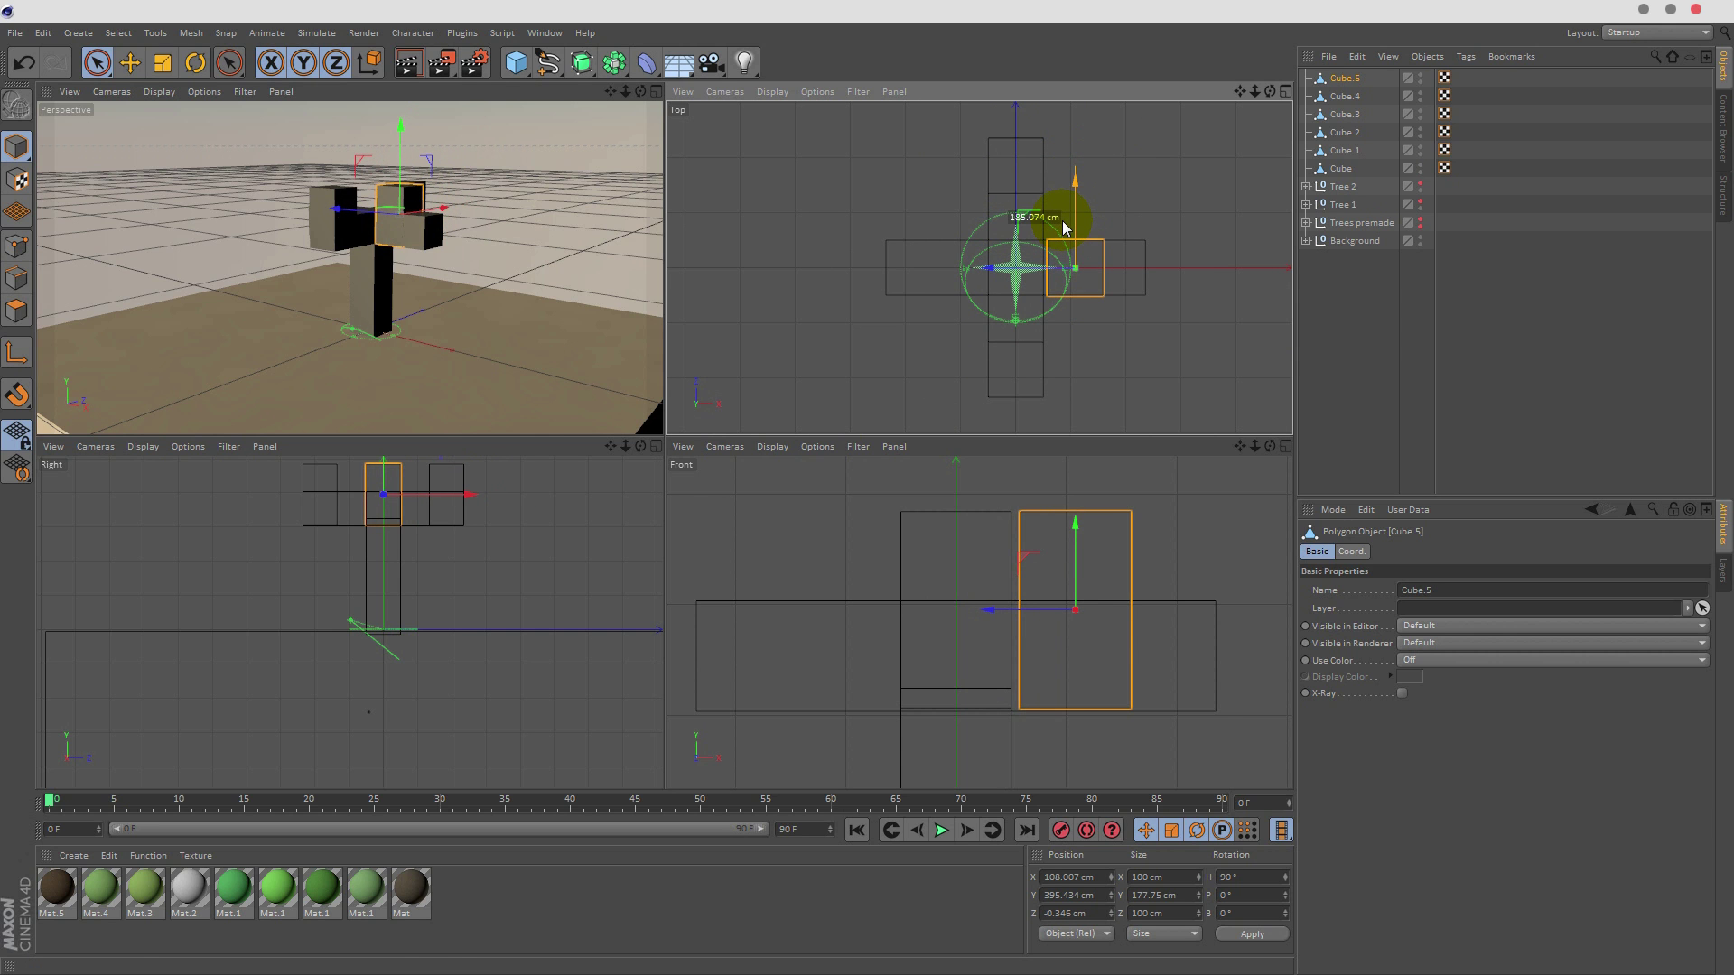
{"action": "left_click", "coordinate": [991, 267]}
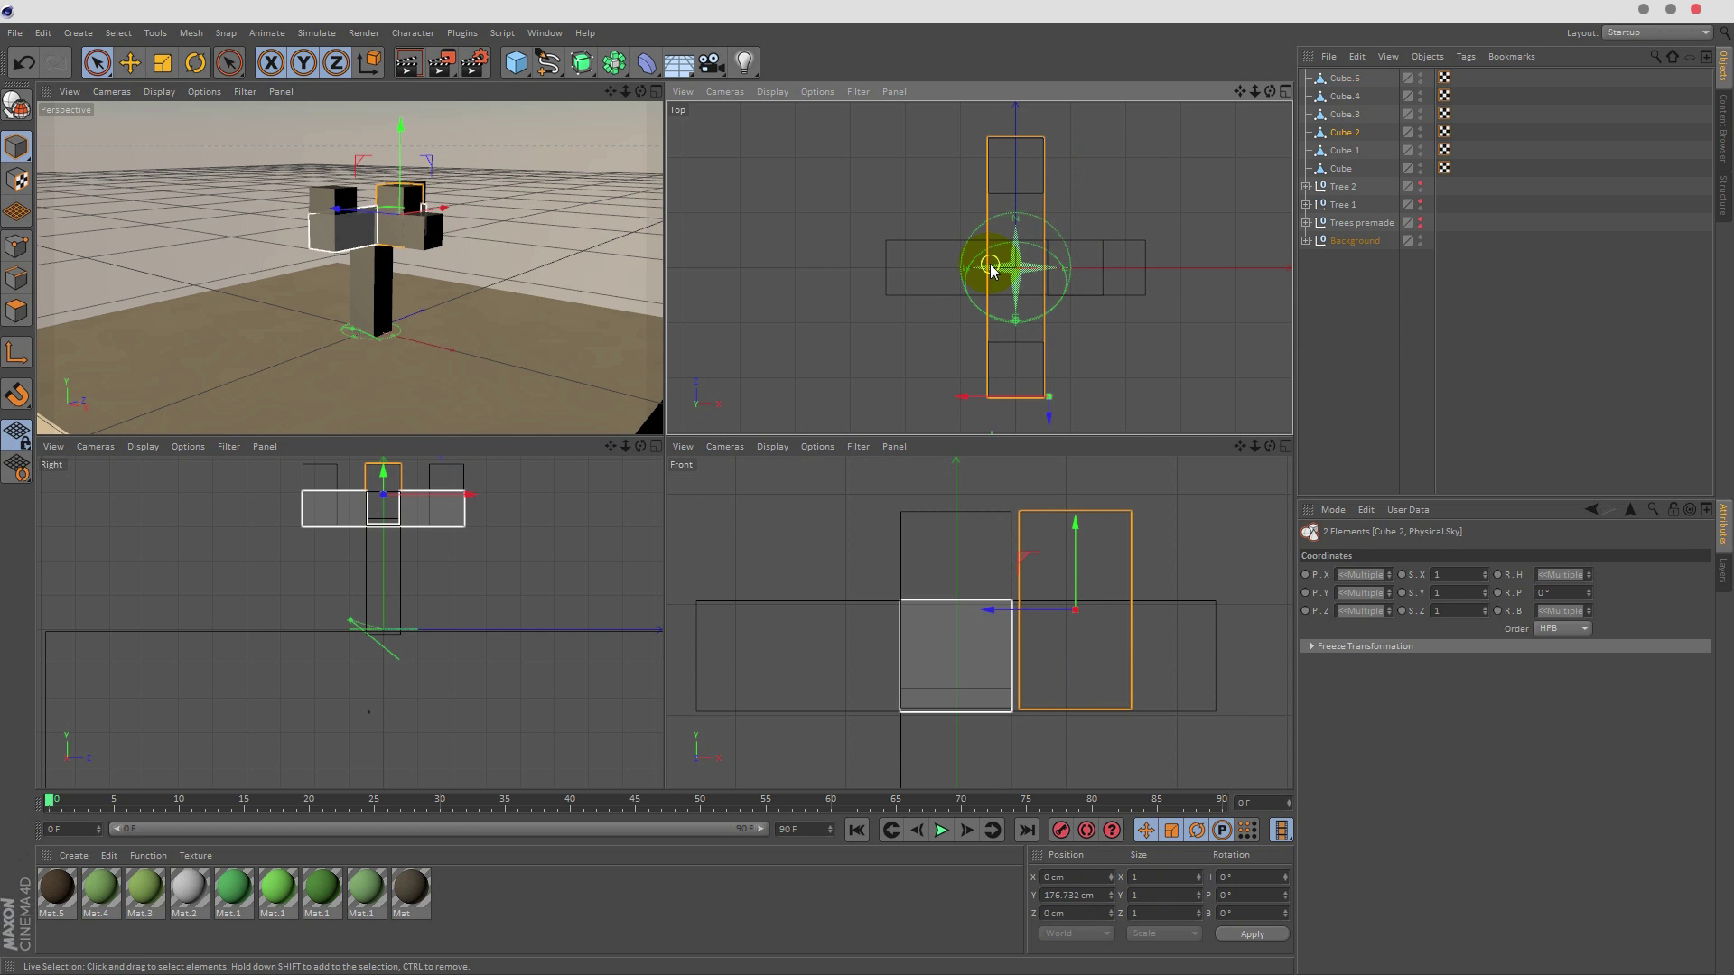
{"action": "left_click", "coordinate": [1329, 78]}
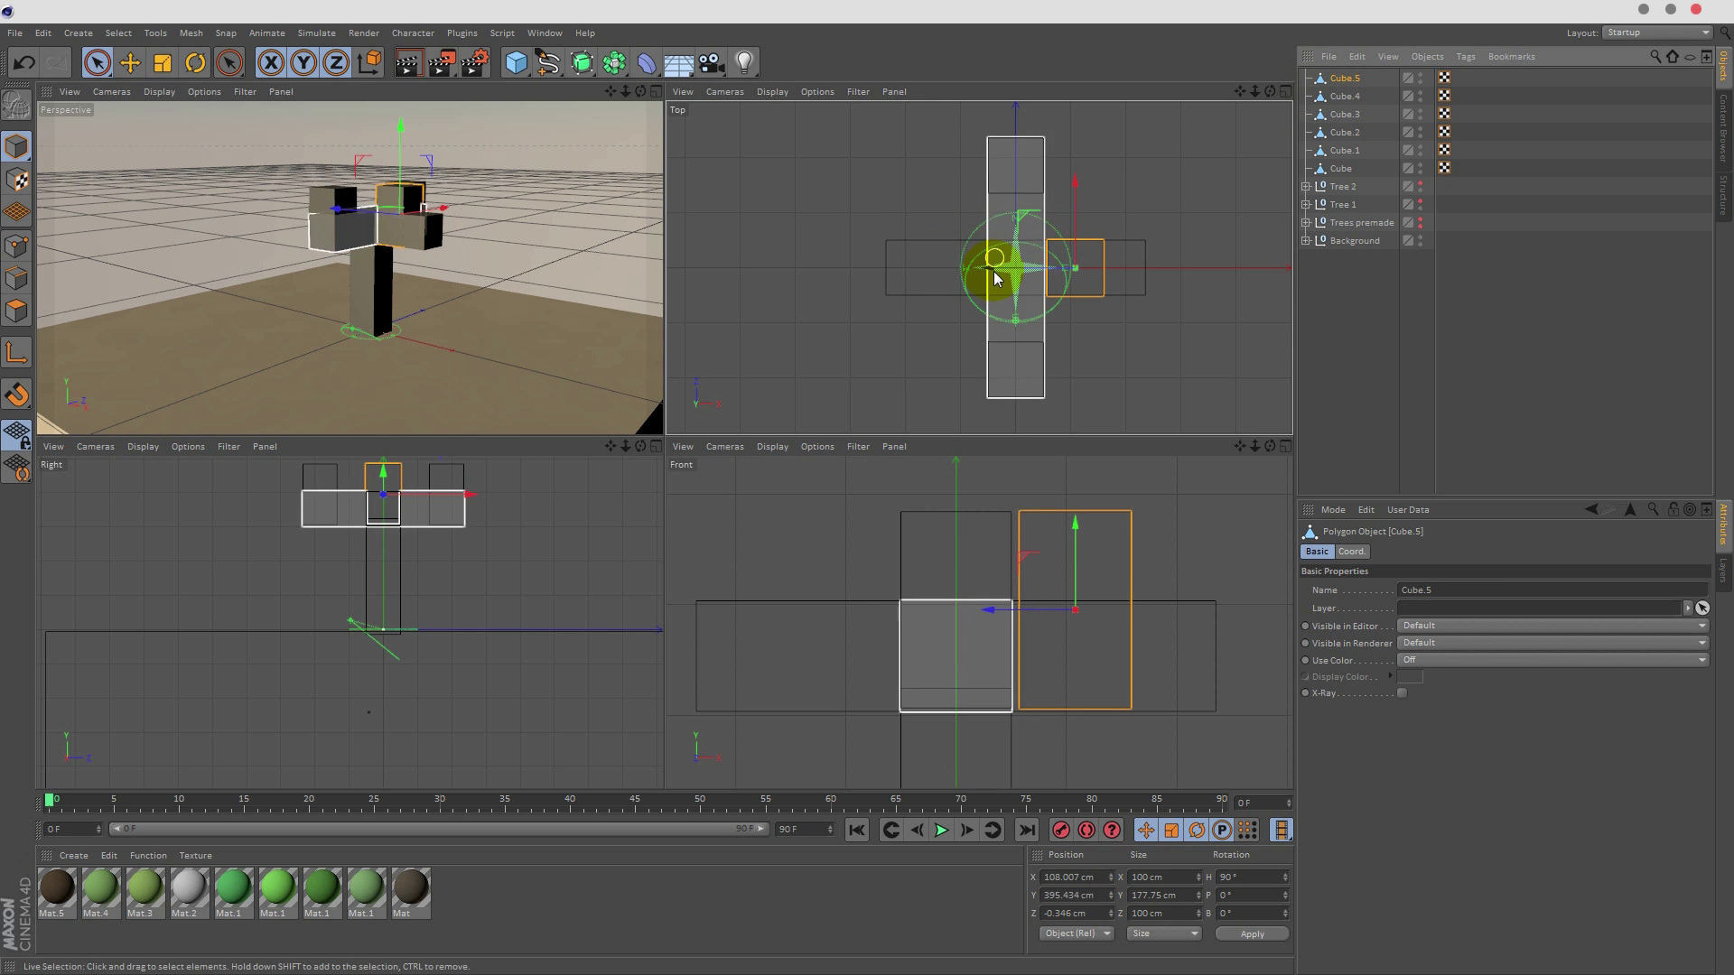
- Slide the new upright block along the arm to X about 185 cm, aligning it with the bar's end
{"action": "left_click_drag", "start_coordinate": [997, 278], "coordinate": [1034, 272]}
{"action": "scroll", "coordinate": [1167, 272], "scroll_direction": "up", "scroll_amount": 4}
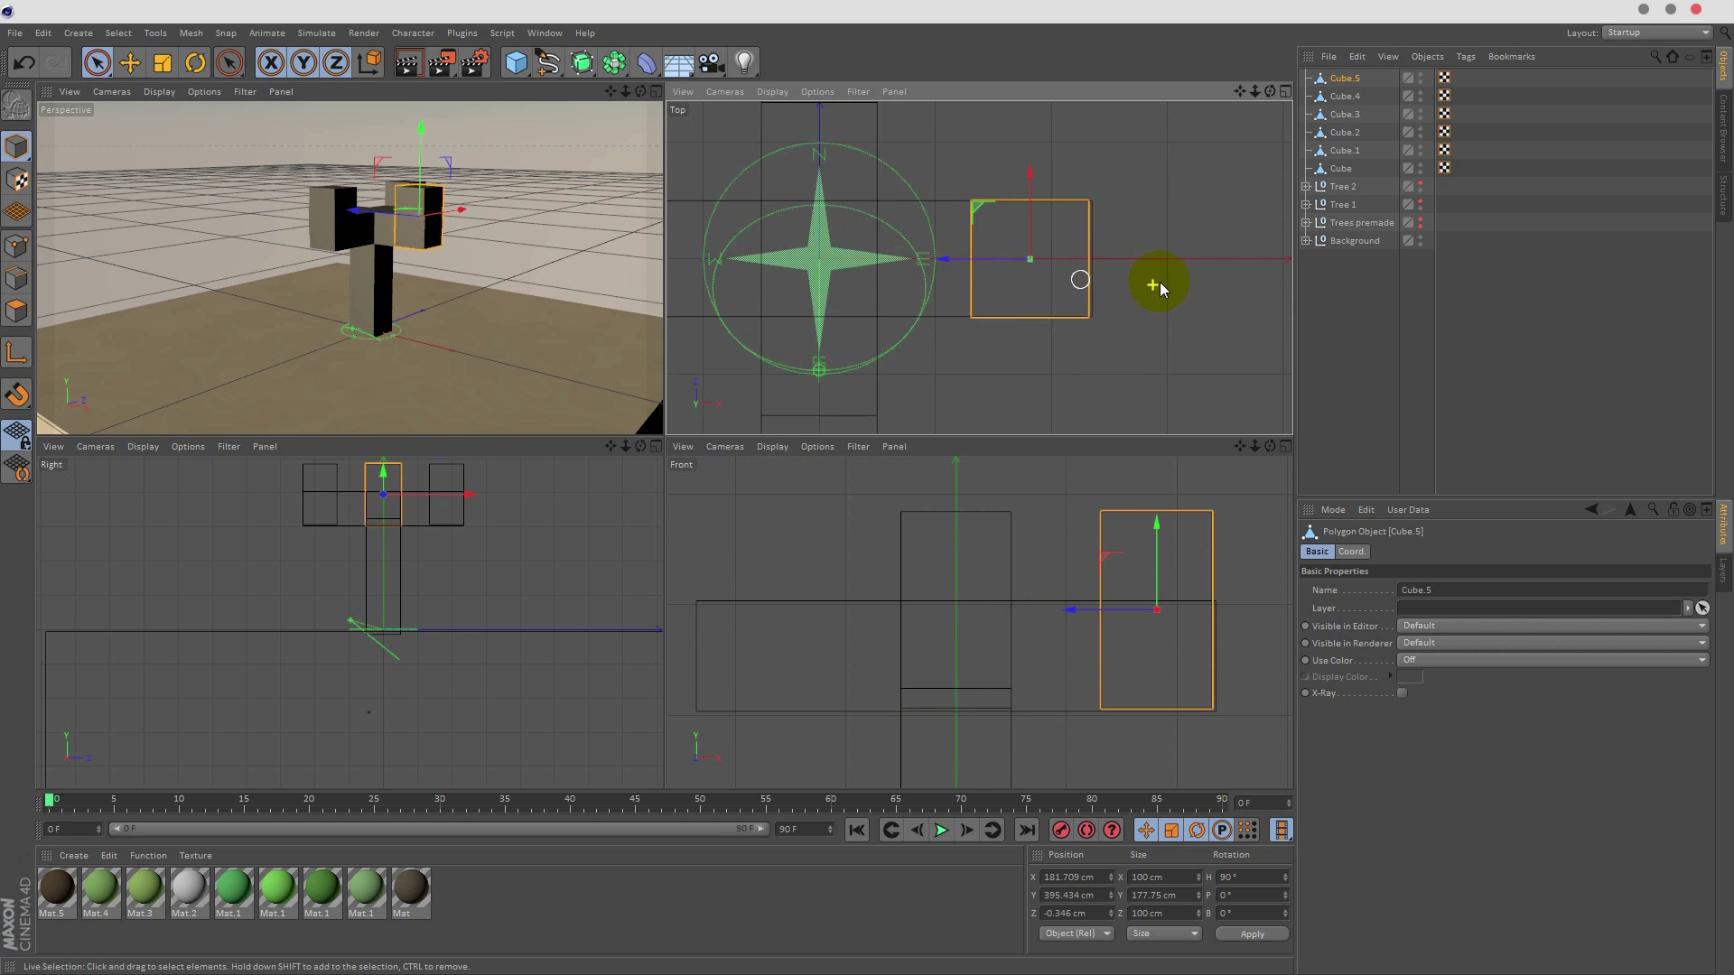
{"action": "scroll", "coordinate": [1136, 289], "scroll_direction": "up", "scroll_amount": 2}
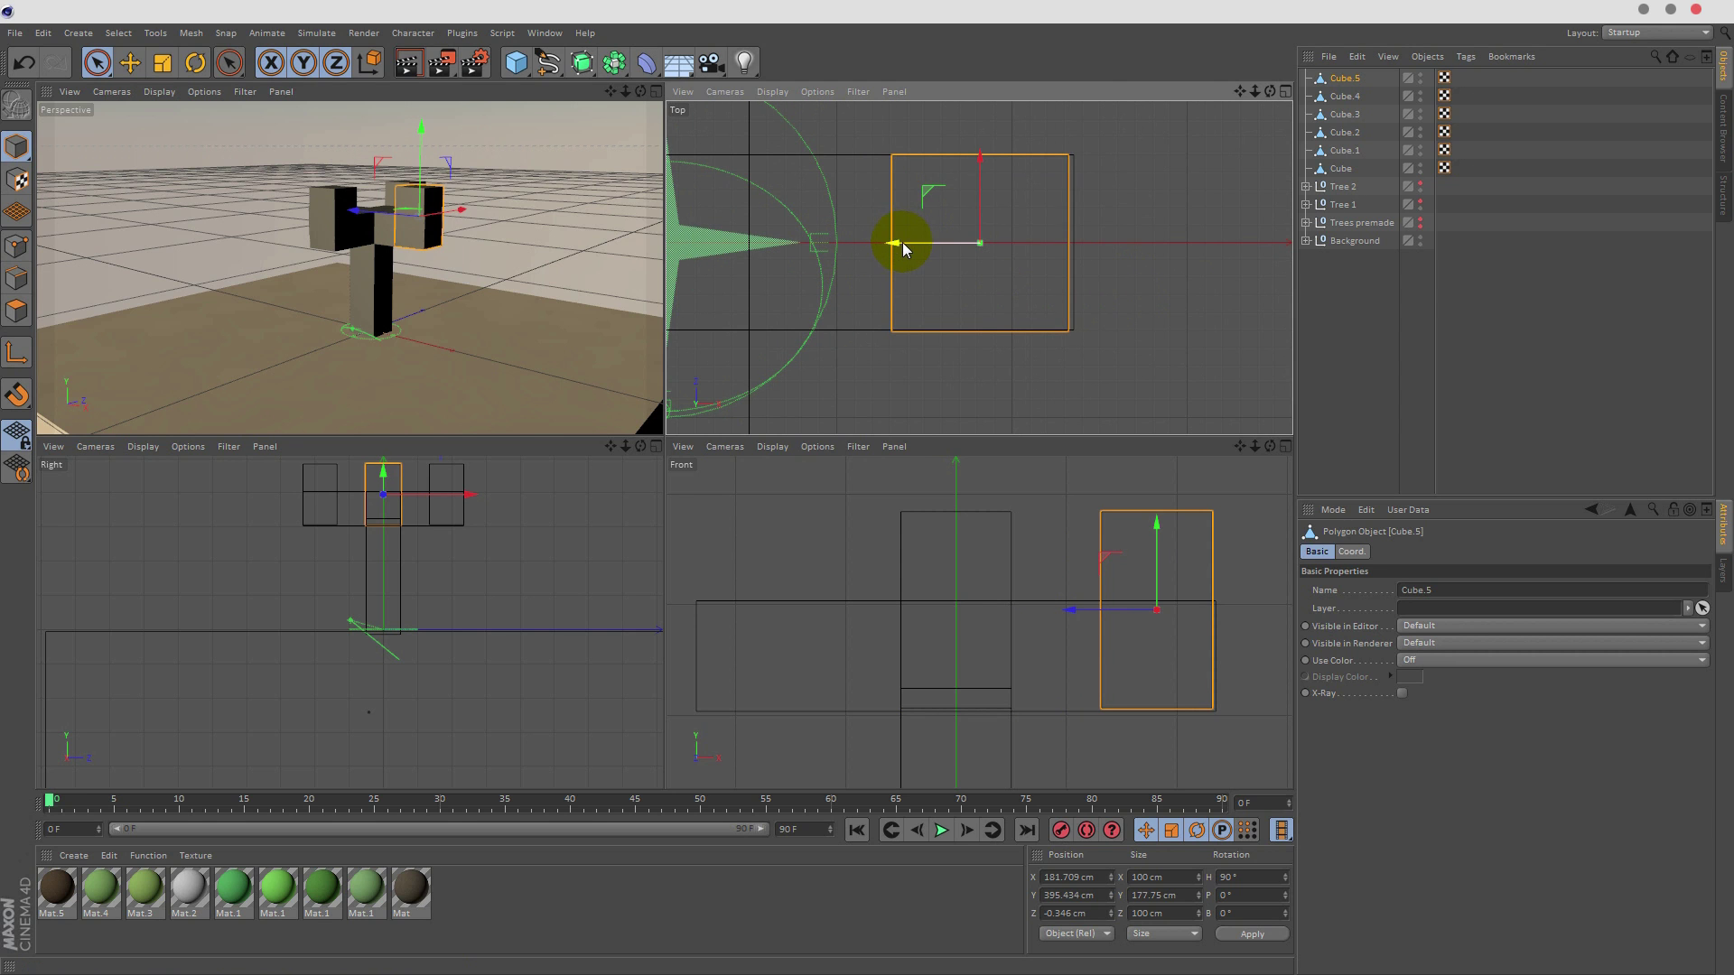
{"action": "left_click_drag", "start_coordinate": [903, 243], "coordinate": [905, 243]}
{"action": "scroll", "coordinate": [1093, 244], "scroll_direction": "up", "scroll_amount": 5}
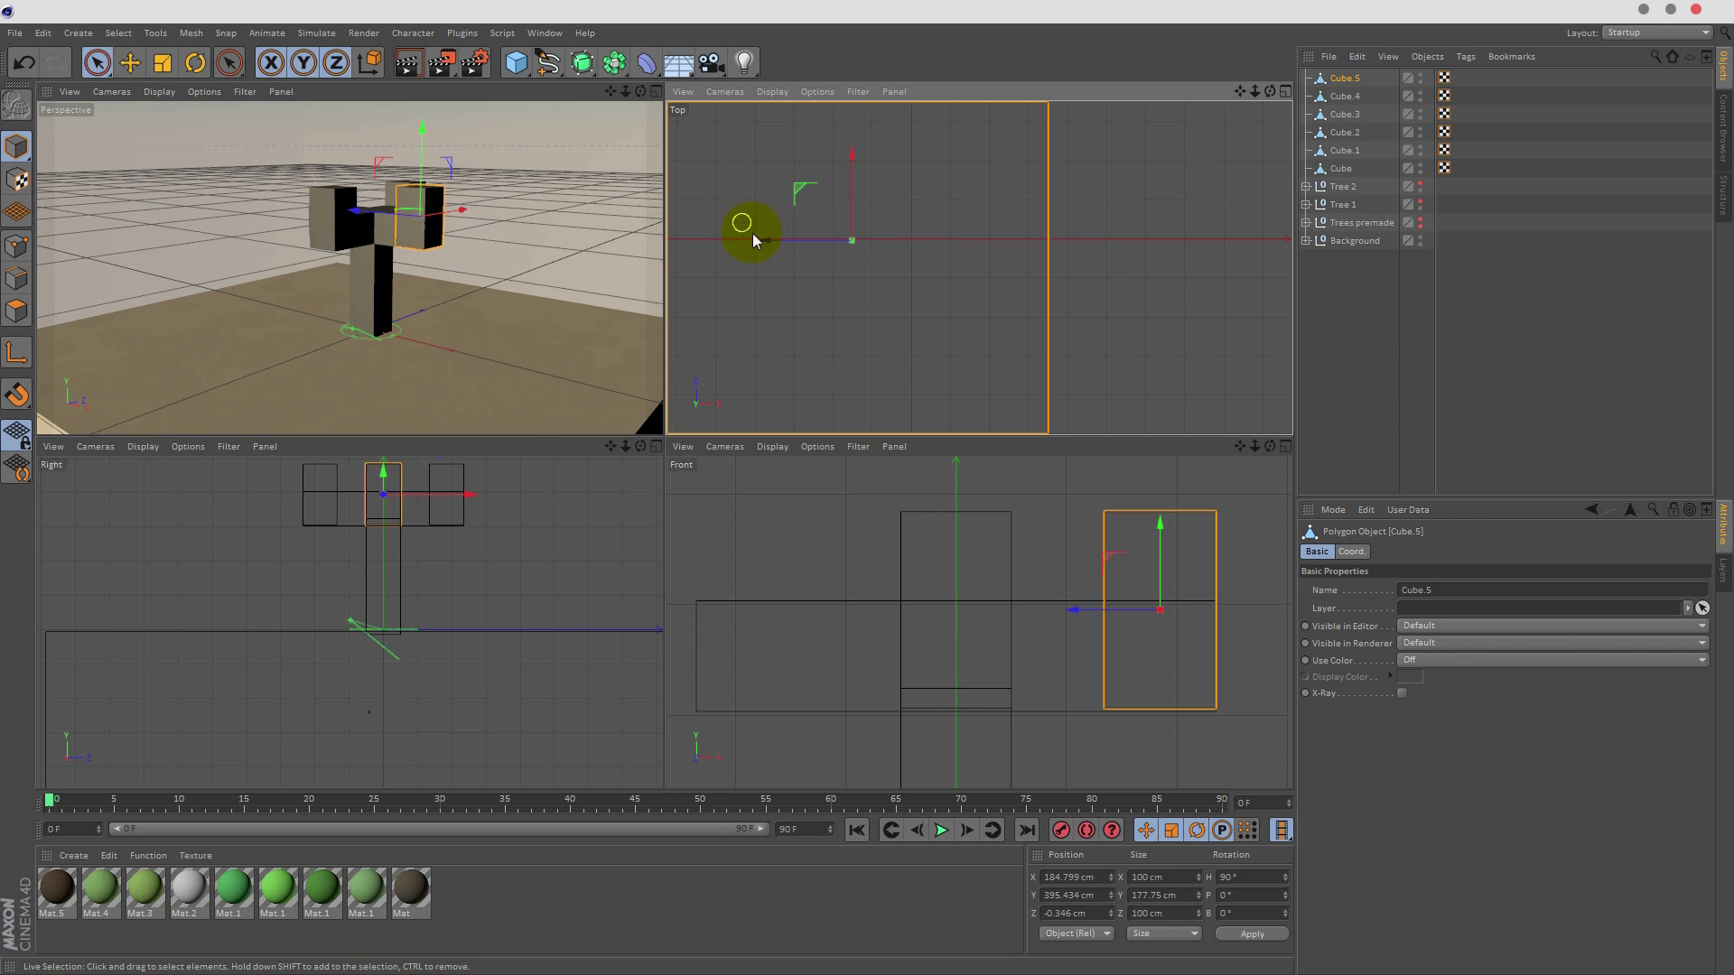
{"action": "left_click_drag", "start_coordinate": [755, 240], "coordinate": [791, 250]}
{"action": "scroll", "coordinate": [852, 278], "scroll_direction": "down", "scroll_amount": 8}
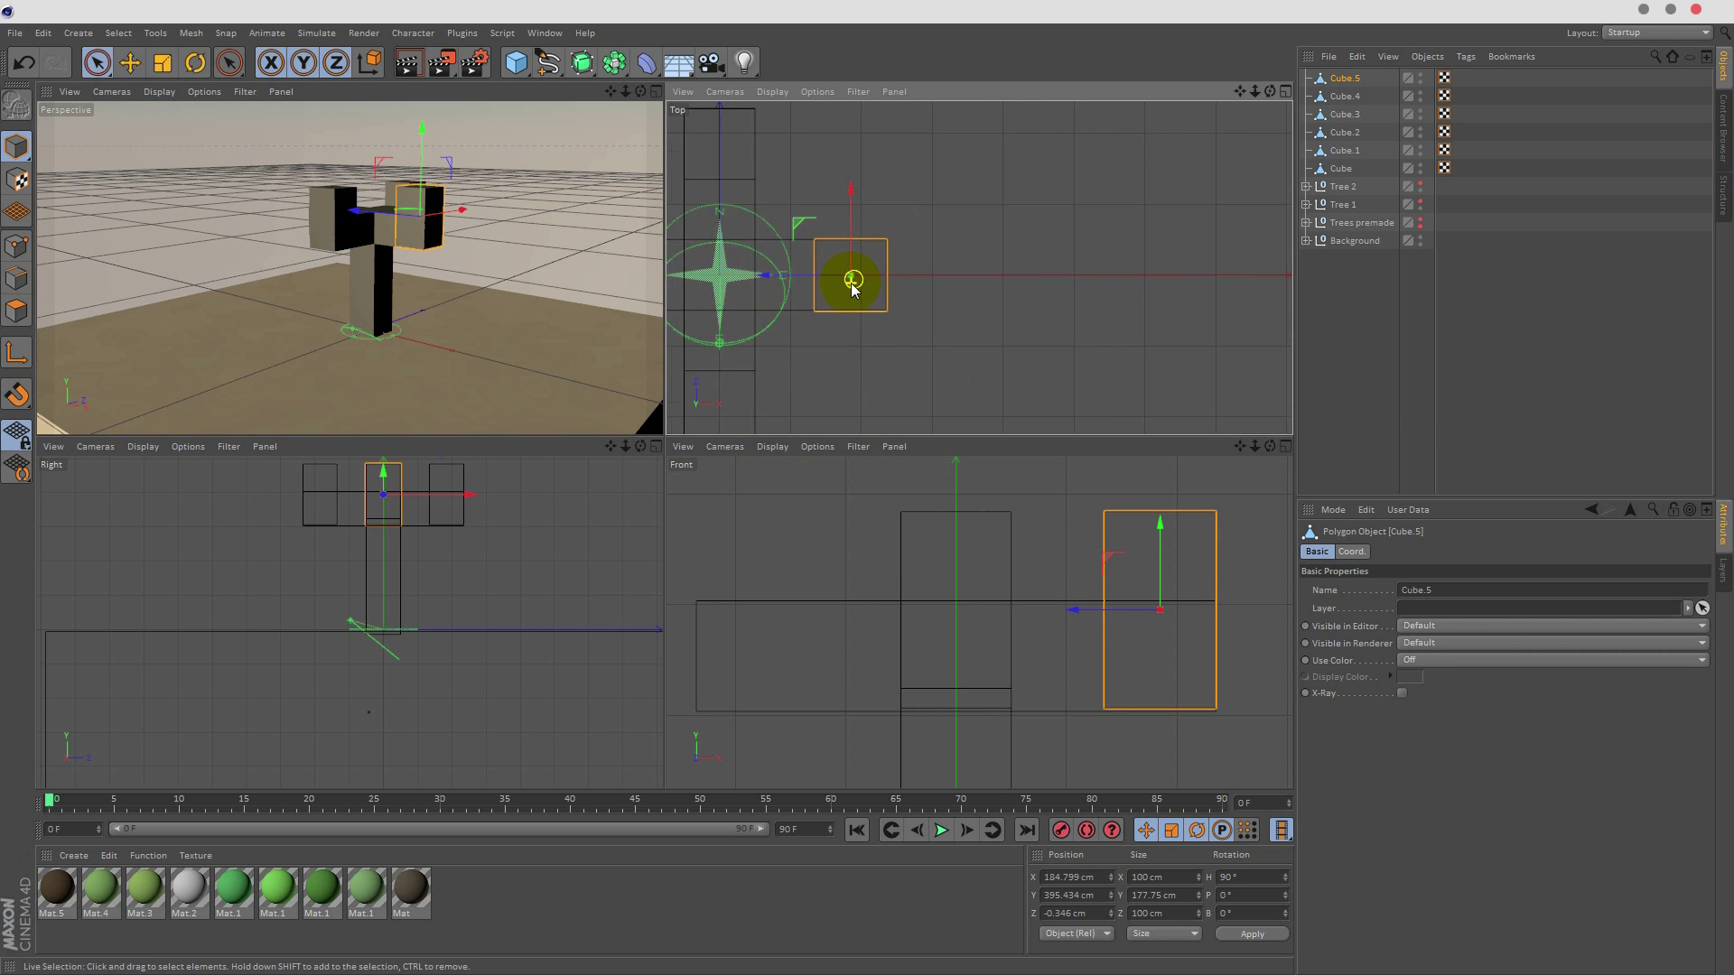
- Copy the upright block to the opposite end of this arm, aligning it with the bar's end at X about -185 cm
{"action": "scroll", "coordinate": [851, 278], "scroll_direction": "down", "scroll_amount": 3}
{"action": "left_click_drag", "start_coordinate": [1239, 91], "coordinate": [1505, 118]}
{"action": "key", "text": "ctrl+c"}
{"action": "key", "text": "ctrl+v"}
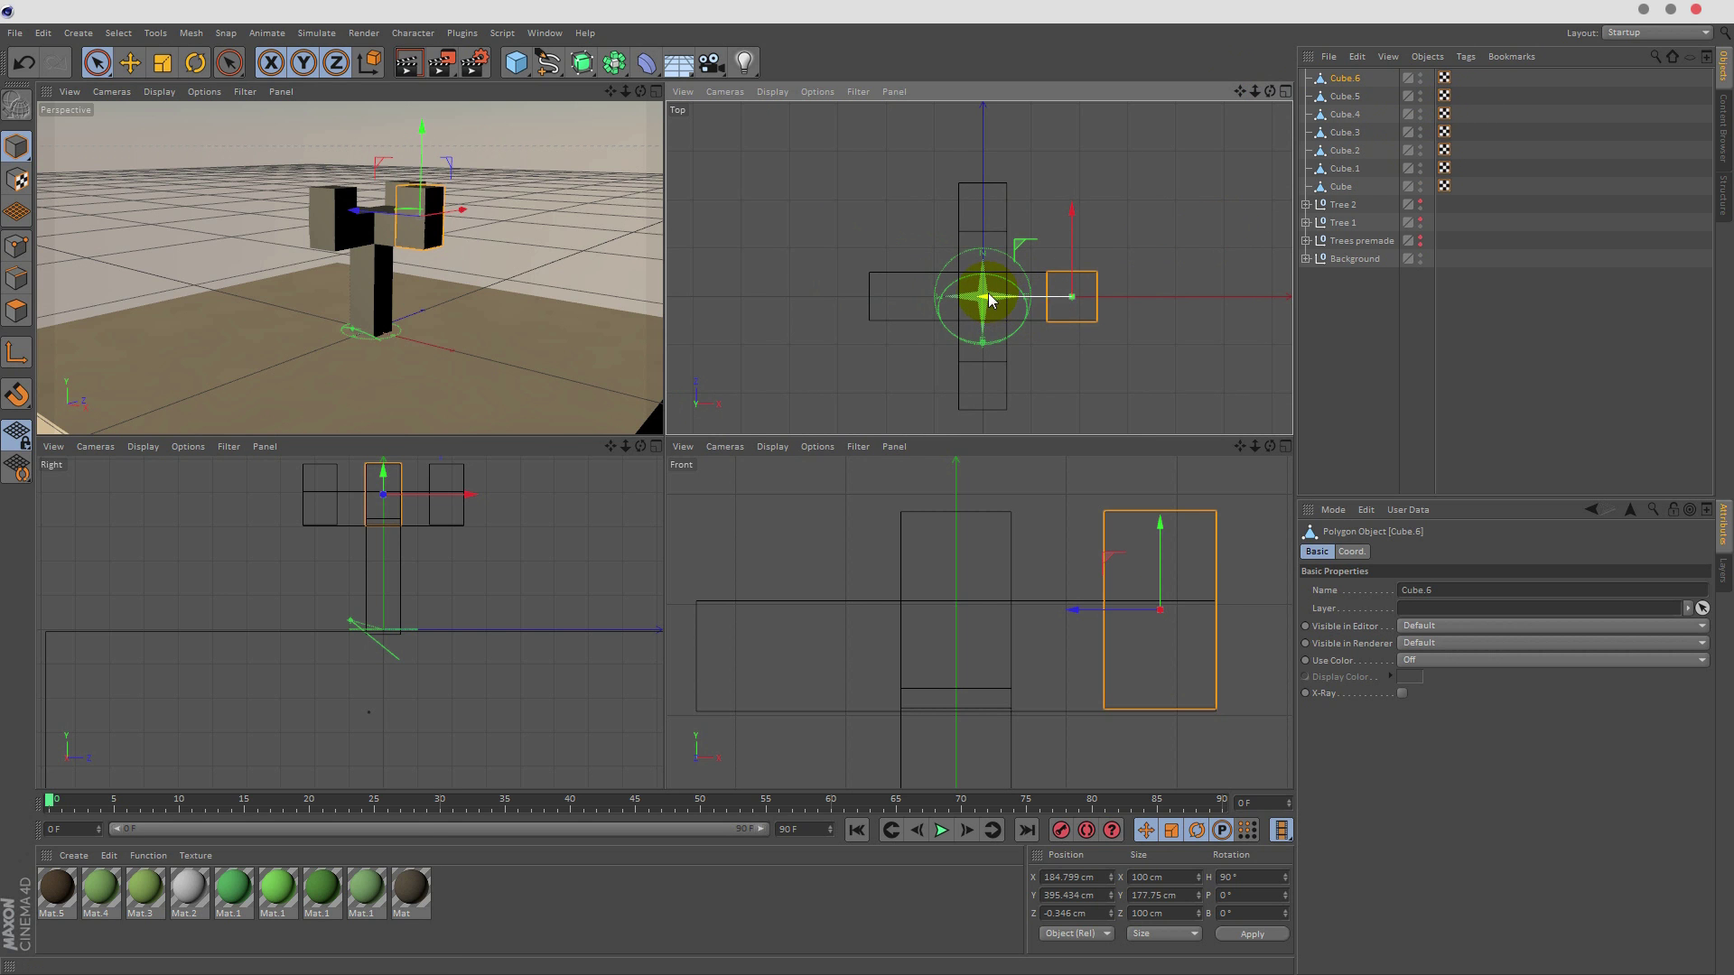
{"action": "left_click_drag", "start_coordinate": [988, 295], "coordinate": [812, 287]}
{"action": "scroll", "coordinate": [860, 302], "scroll_direction": "up", "scroll_amount": 3}
{"action": "middle_click_drag", "start_coordinate": [856, 307], "coordinate": [752, 350], "text": "alt"}
{"action": "scroll", "coordinate": [752, 351], "scroll_direction": "up", "scroll_amount": 8}
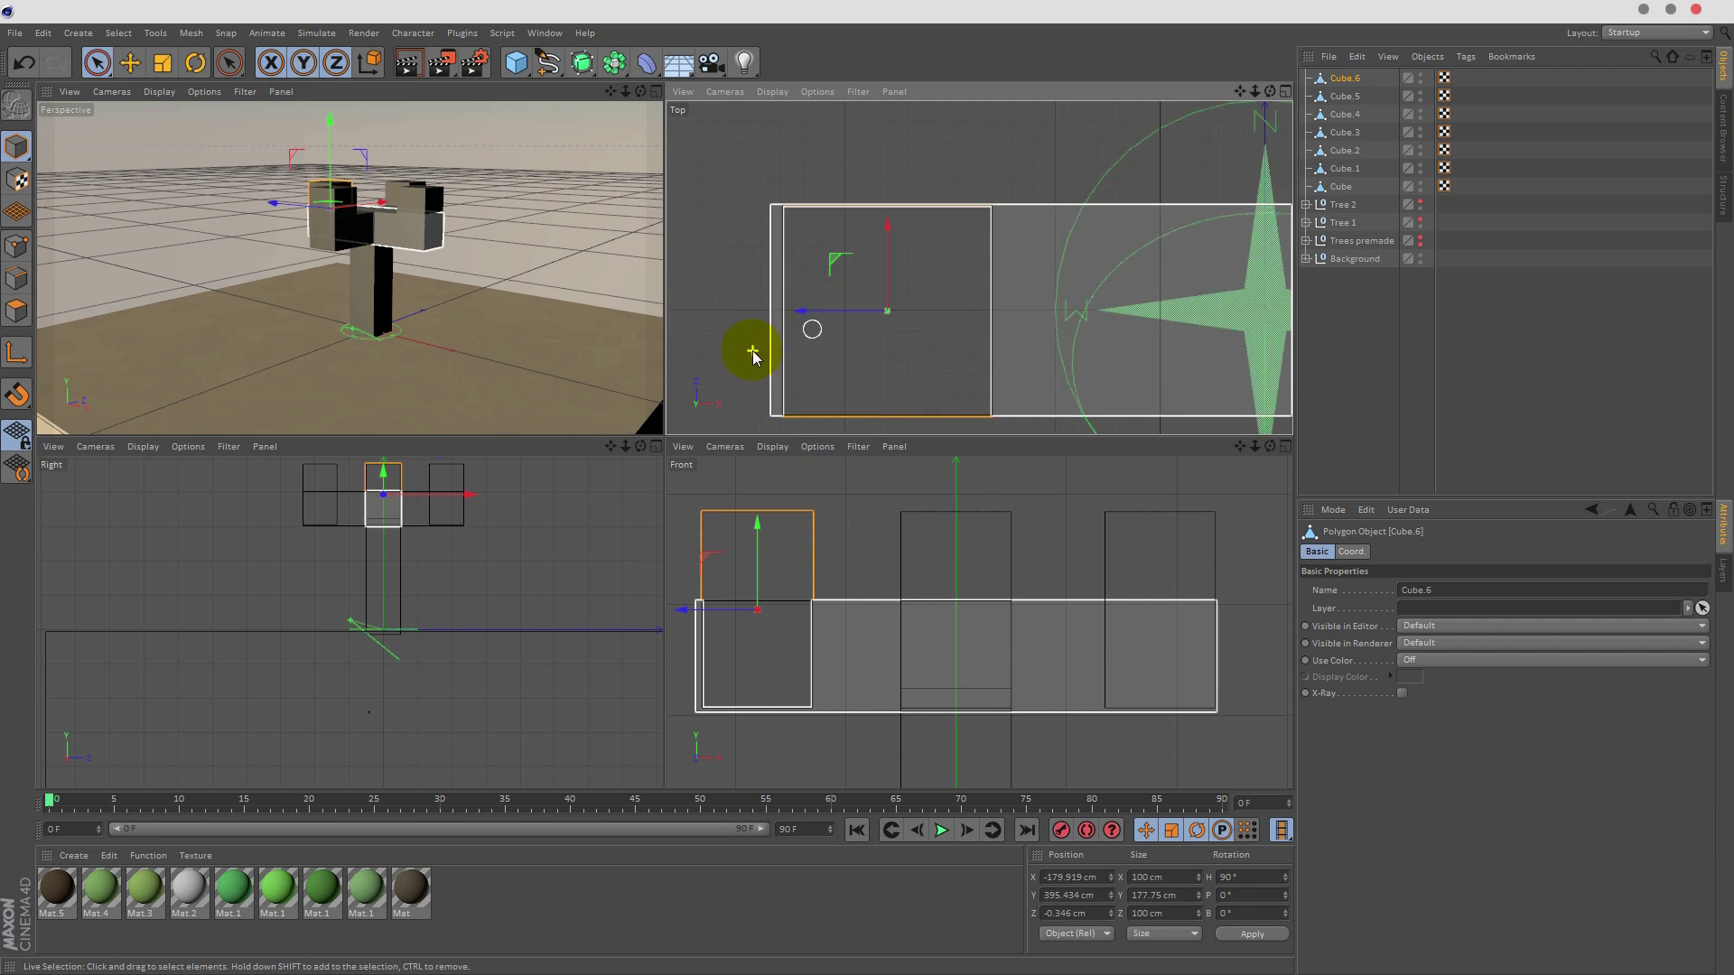
{"action": "left_click_drag", "start_coordinate": [859, 298], "coordinate": [844, 295]}
{"action": "scroll", "coordinate": [782, 340], "scroll_direction": "down", "scroll_amount": 10}
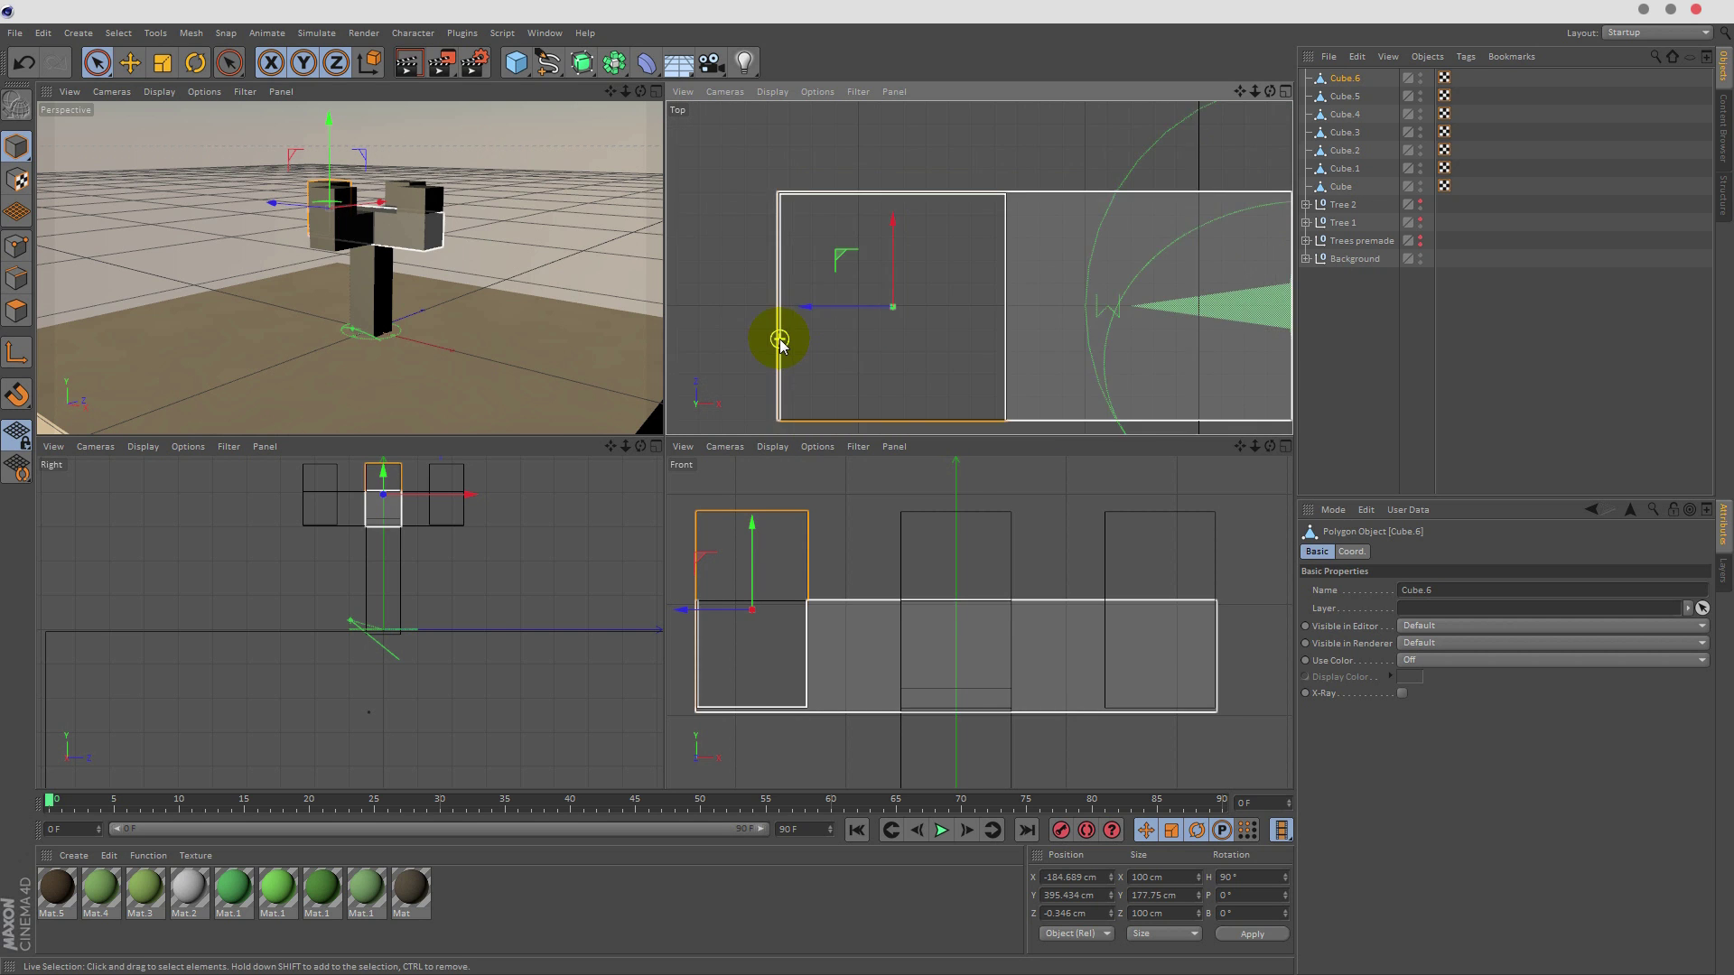
- Examine the trunk and its four upright branch ends from several sides, temporarily disabling the Physical Sky
{"action": "left_click", "coordinate": [656, 91]}
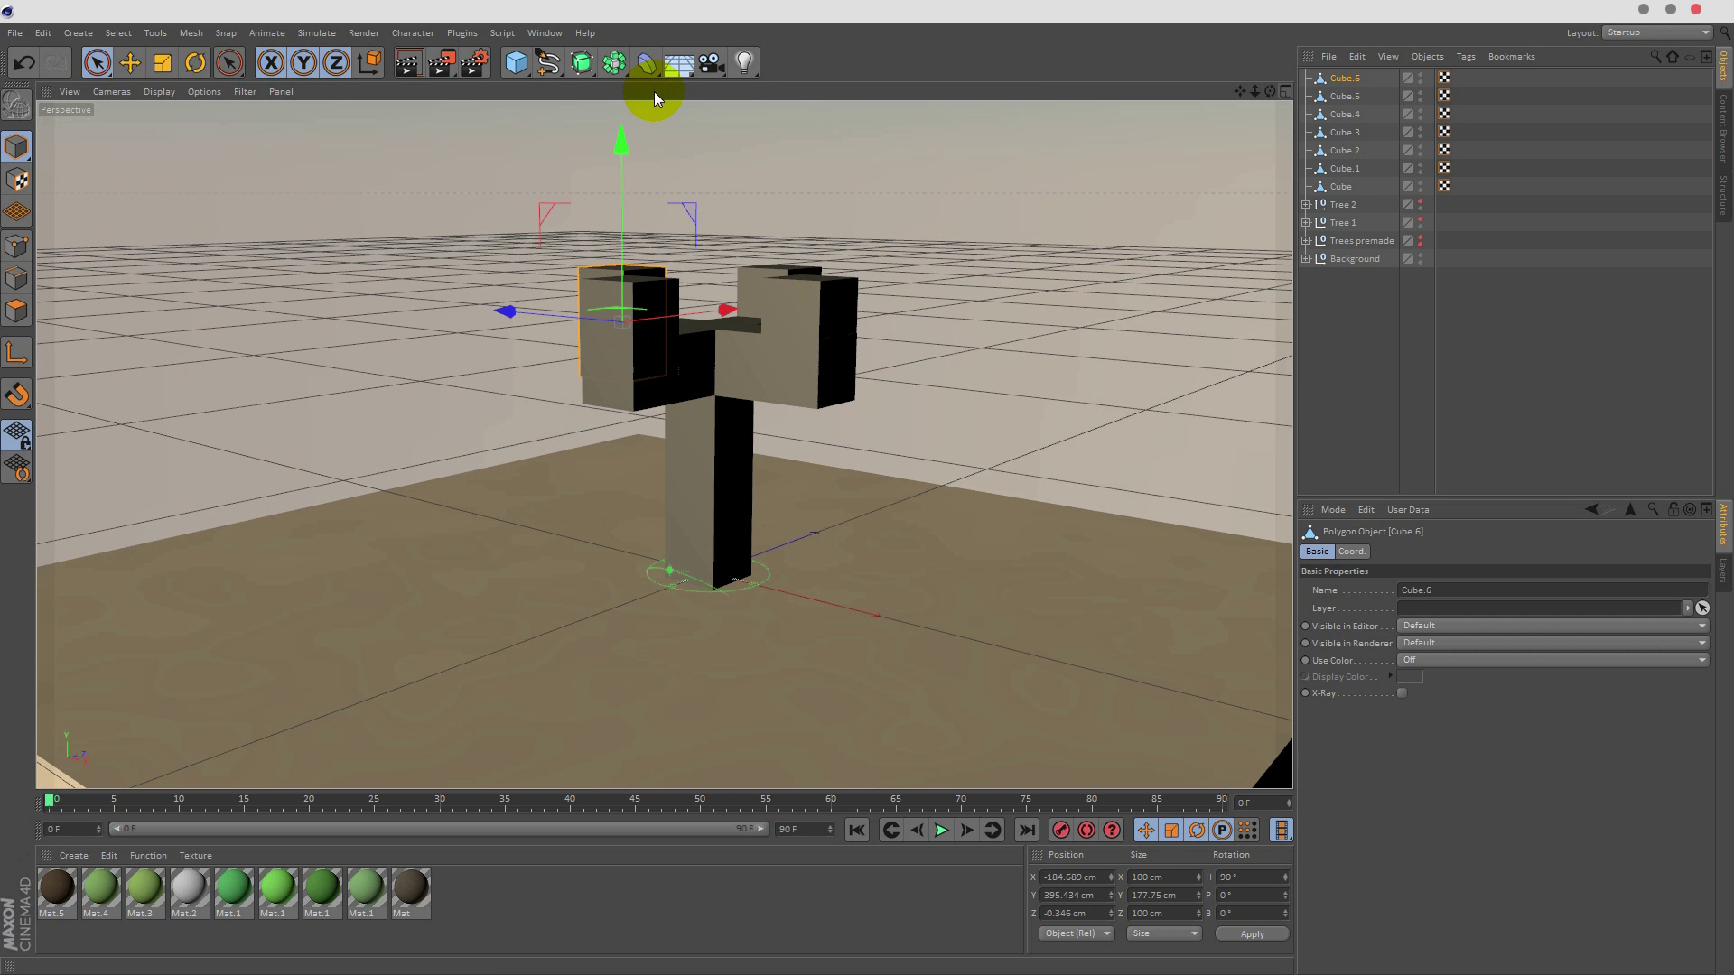
{"action": "left_click", "coordinate": [1222, 311]}
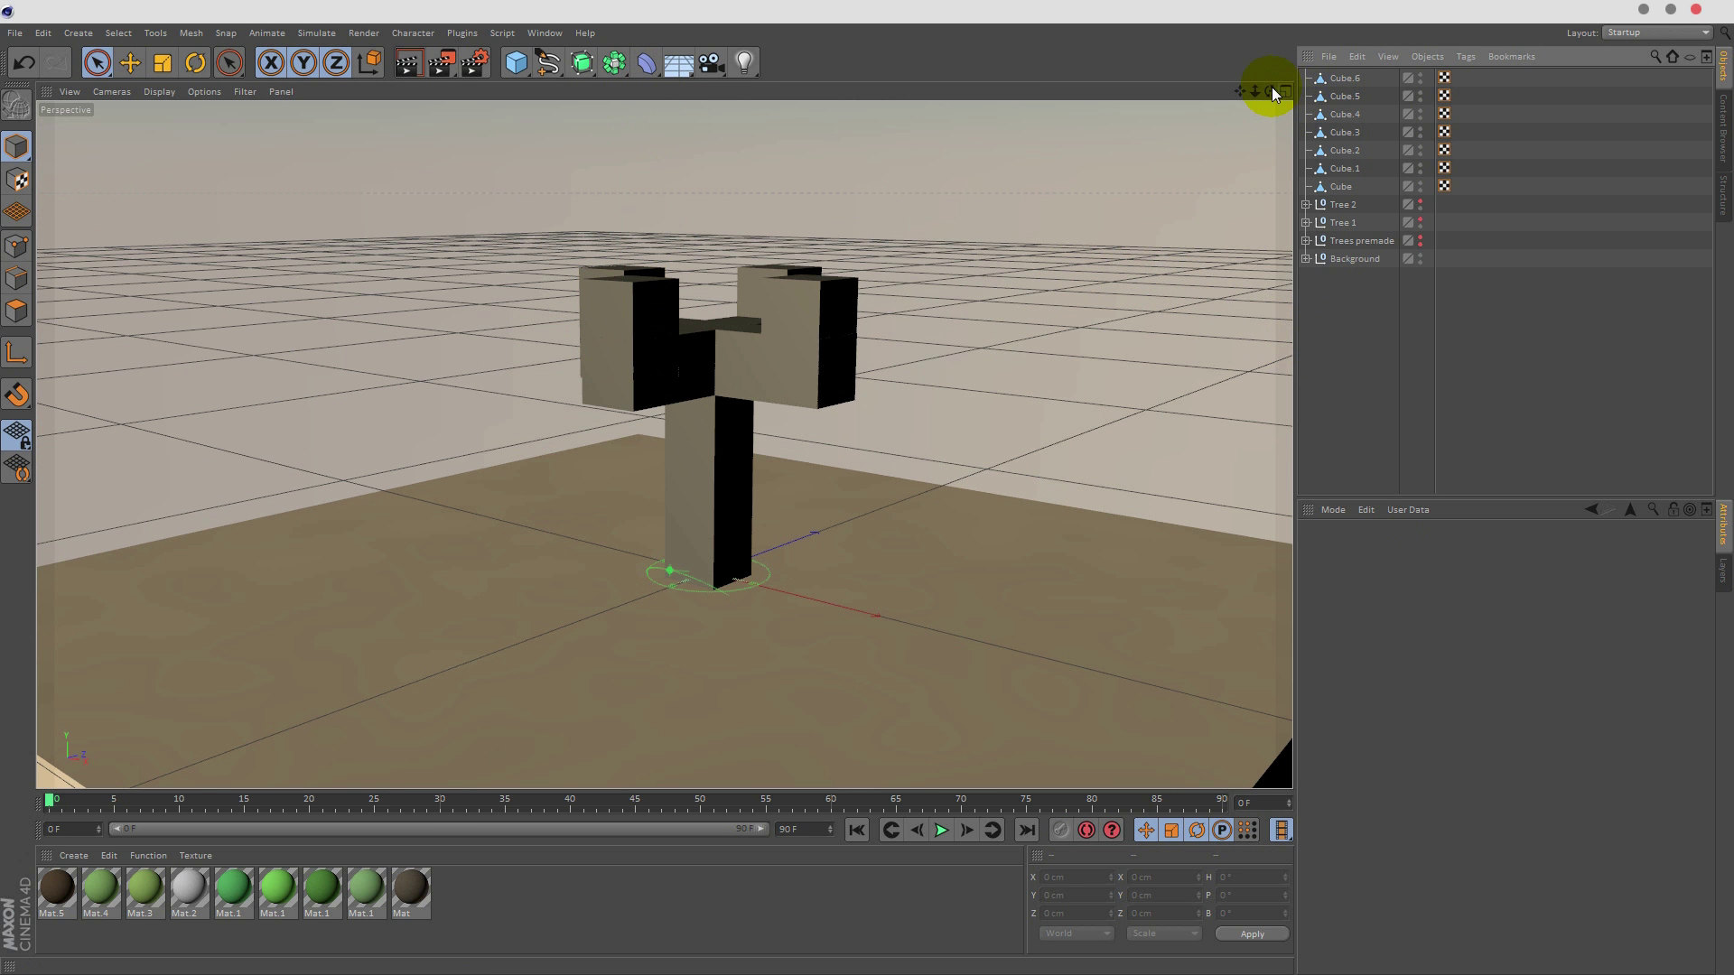
{"action": "left_click_drag", "start_coordinate": [1269, 91], "coordinate": [1060, 136]}
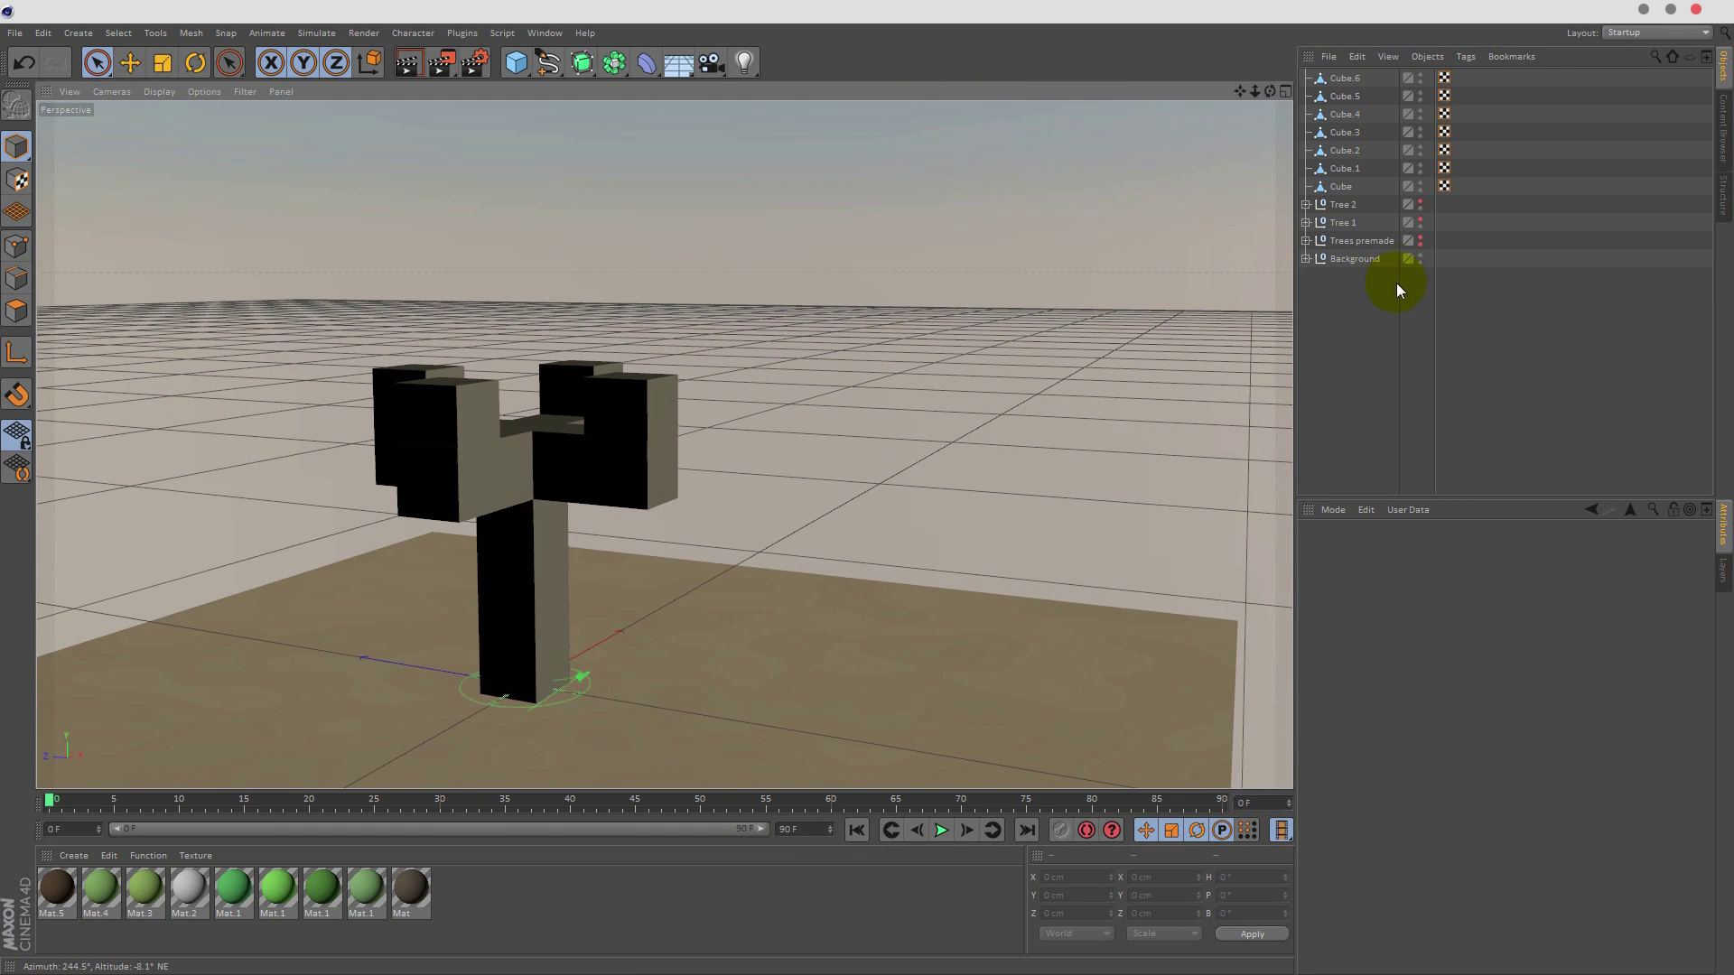
{"action": "left_click", "coordinate": [1305, 260]}
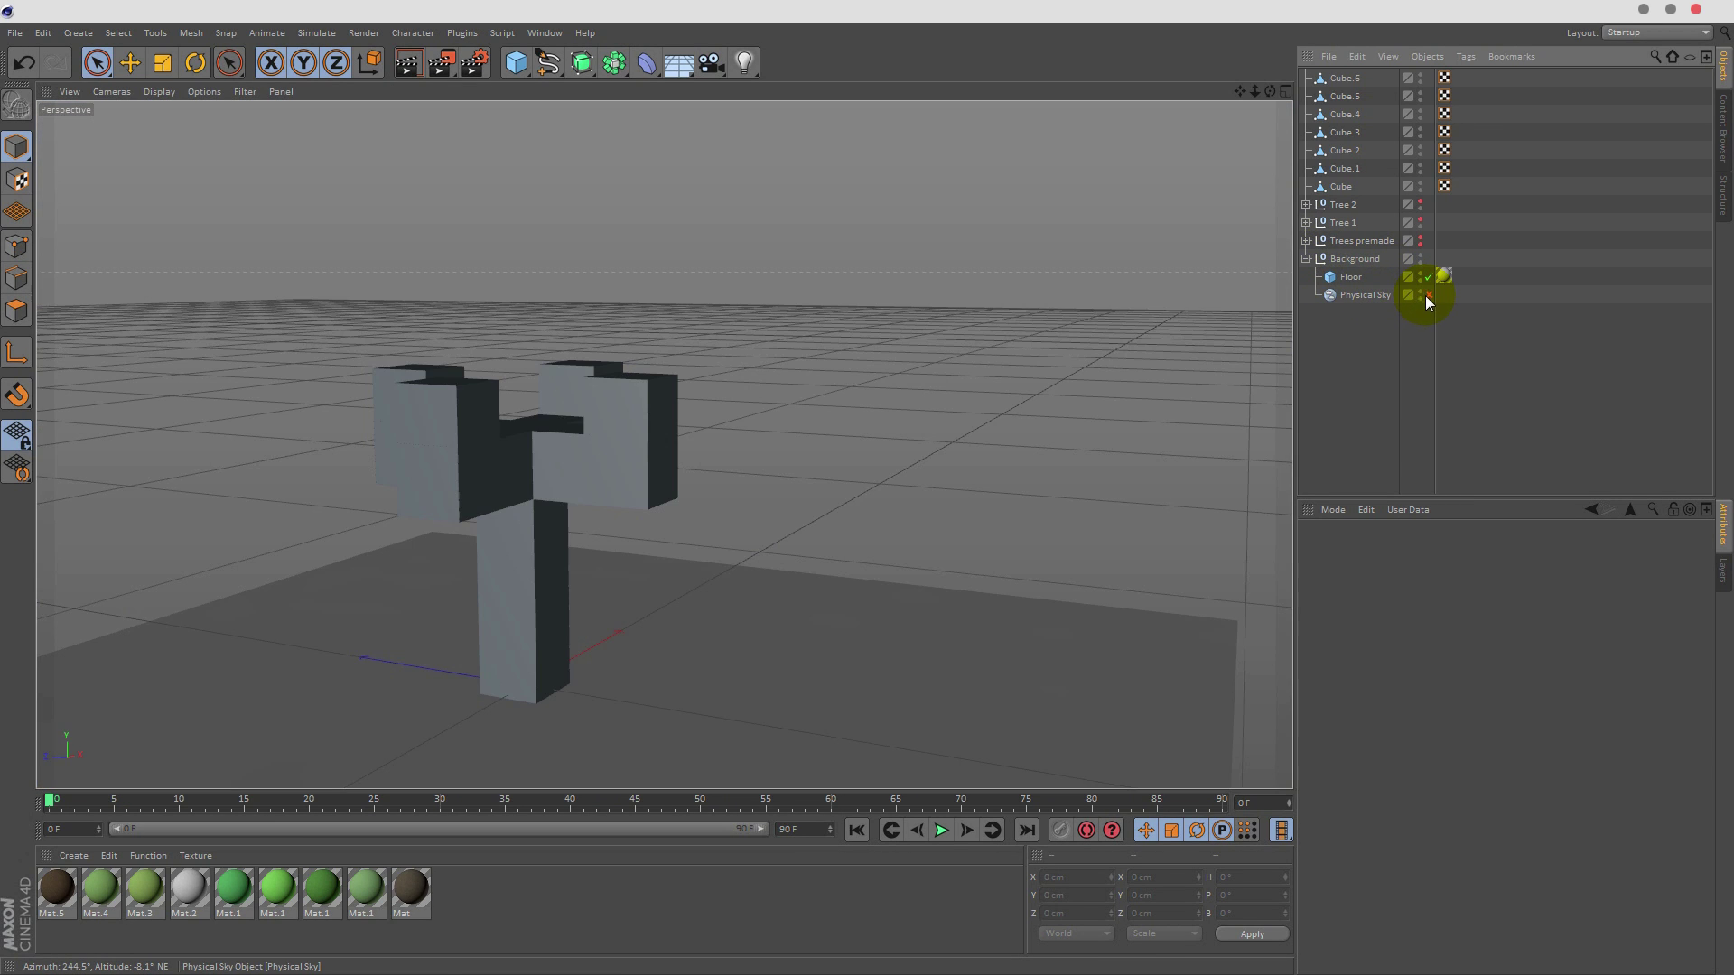
{"action": "left_click", "coordinate": [1427, 296]}
{"action": "left_click_drag", "start_coordinate": [1269, 92], "coordinate": [1058, 112]}
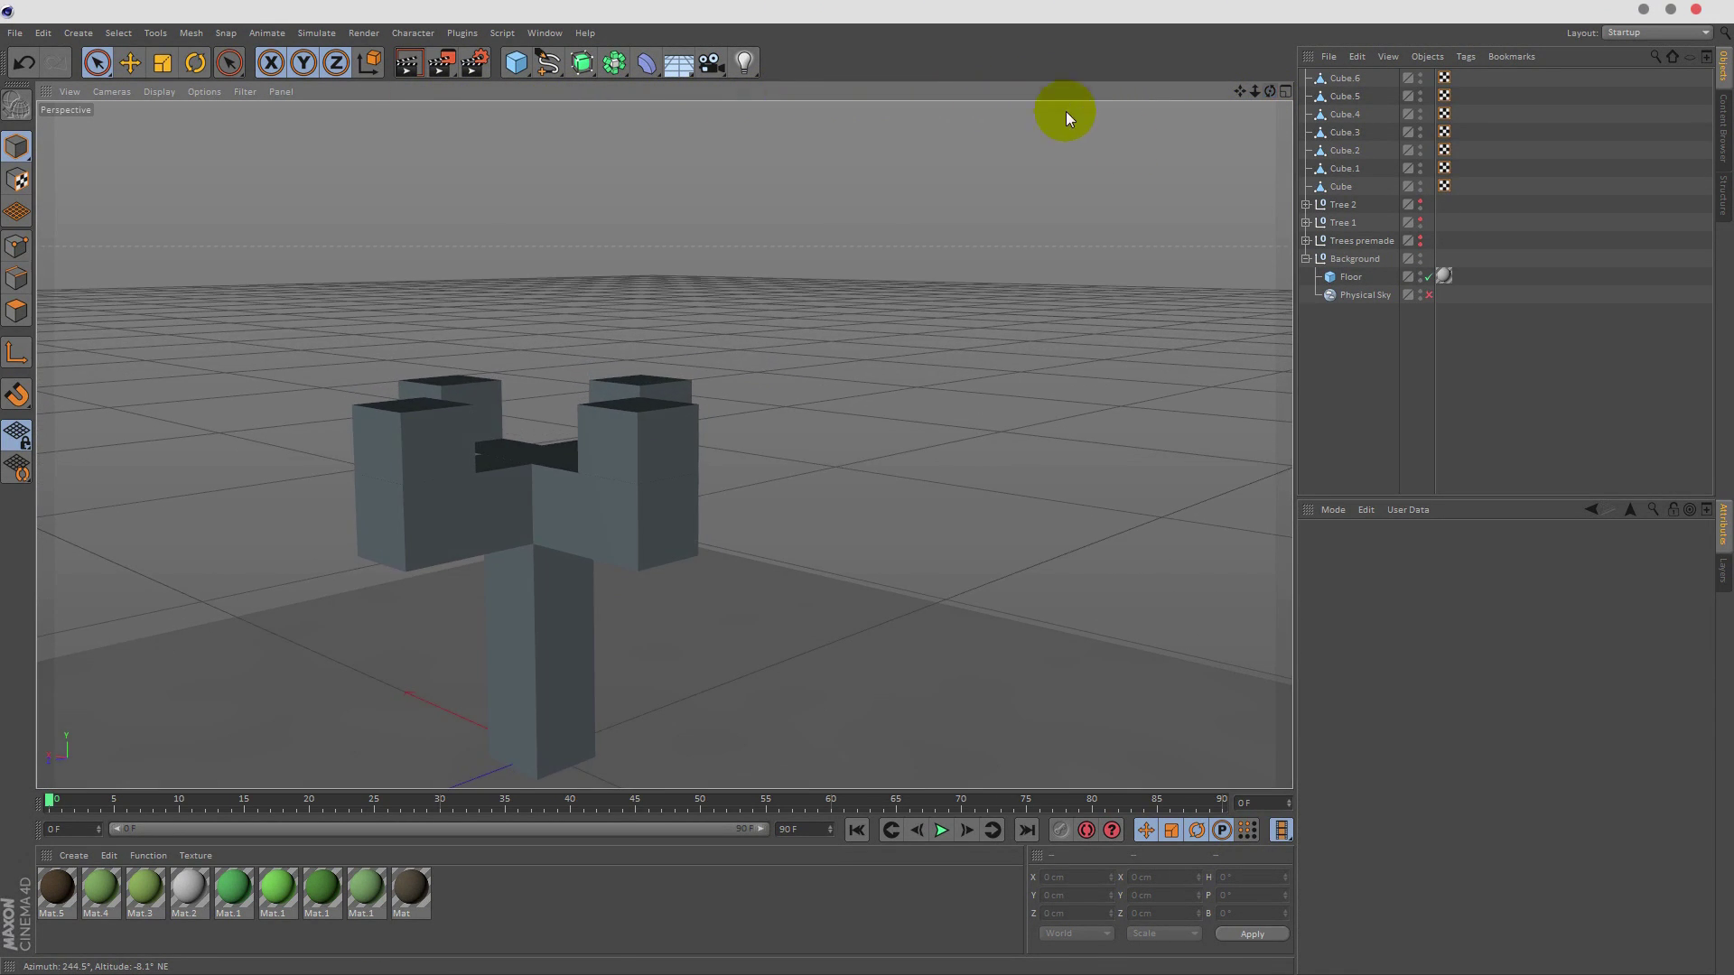
{"action": "left_click", "coordinate": [1428, 295]}
{"action": "left_click", "coordinate": [1305, 258]}
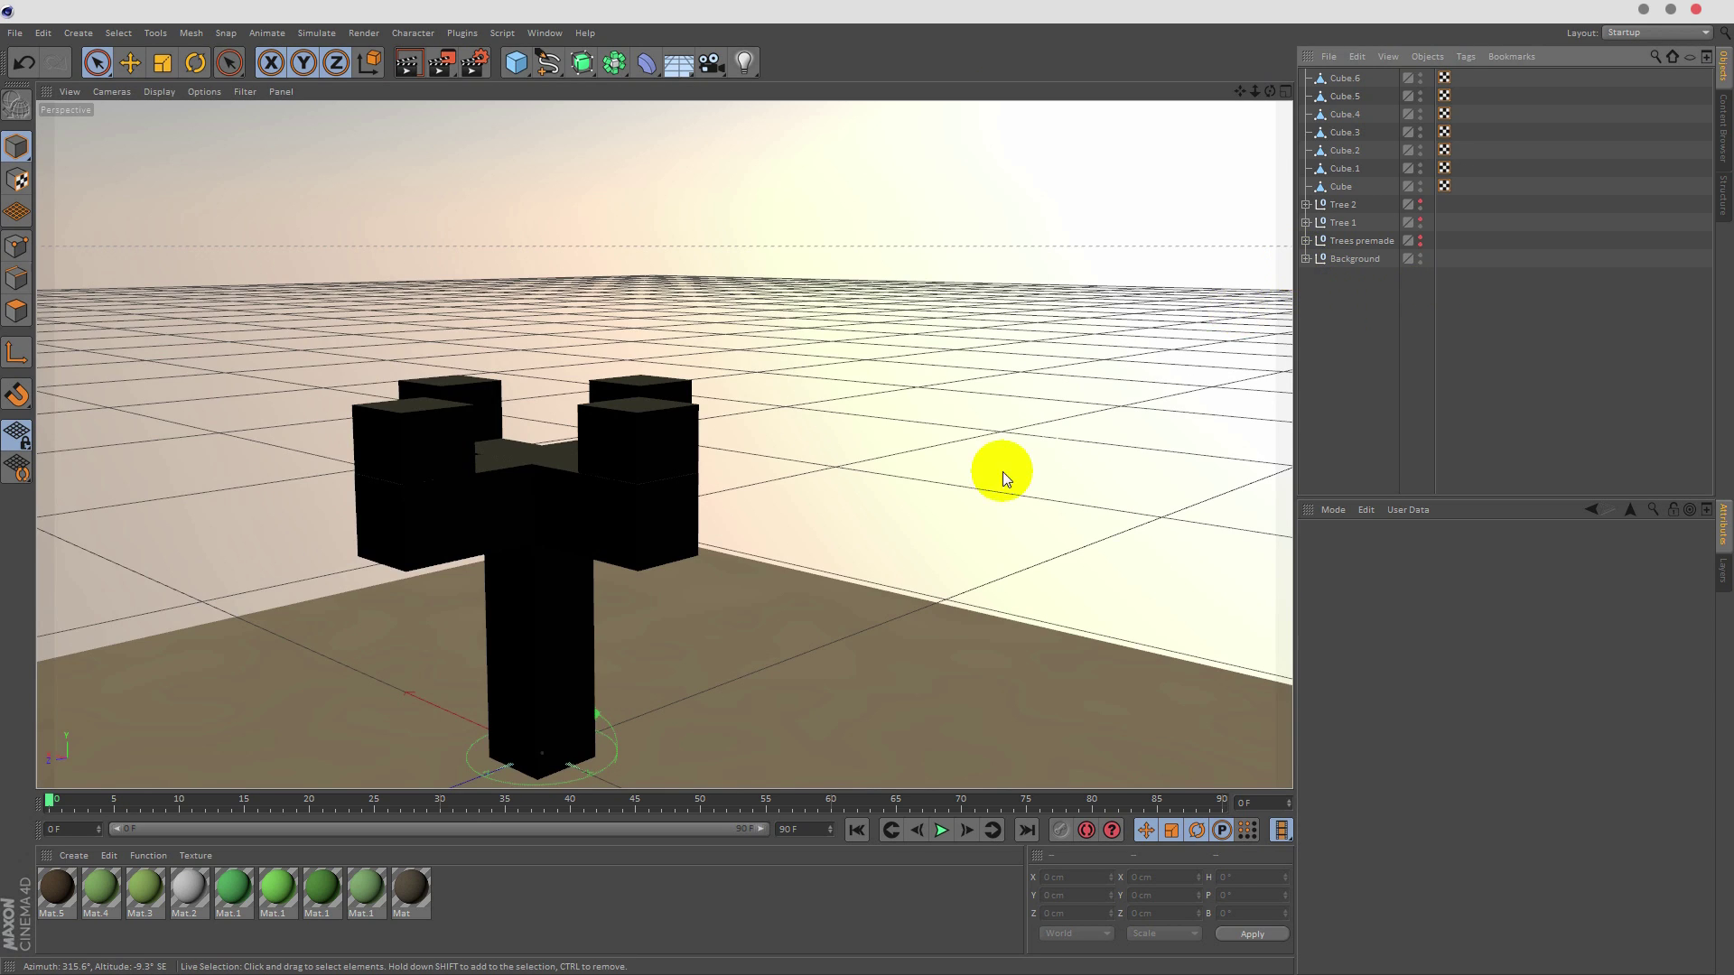
{"action": "scroll", "coordinate": [982, 501], "scroll_direction": "down", "scroll_amount": 5}
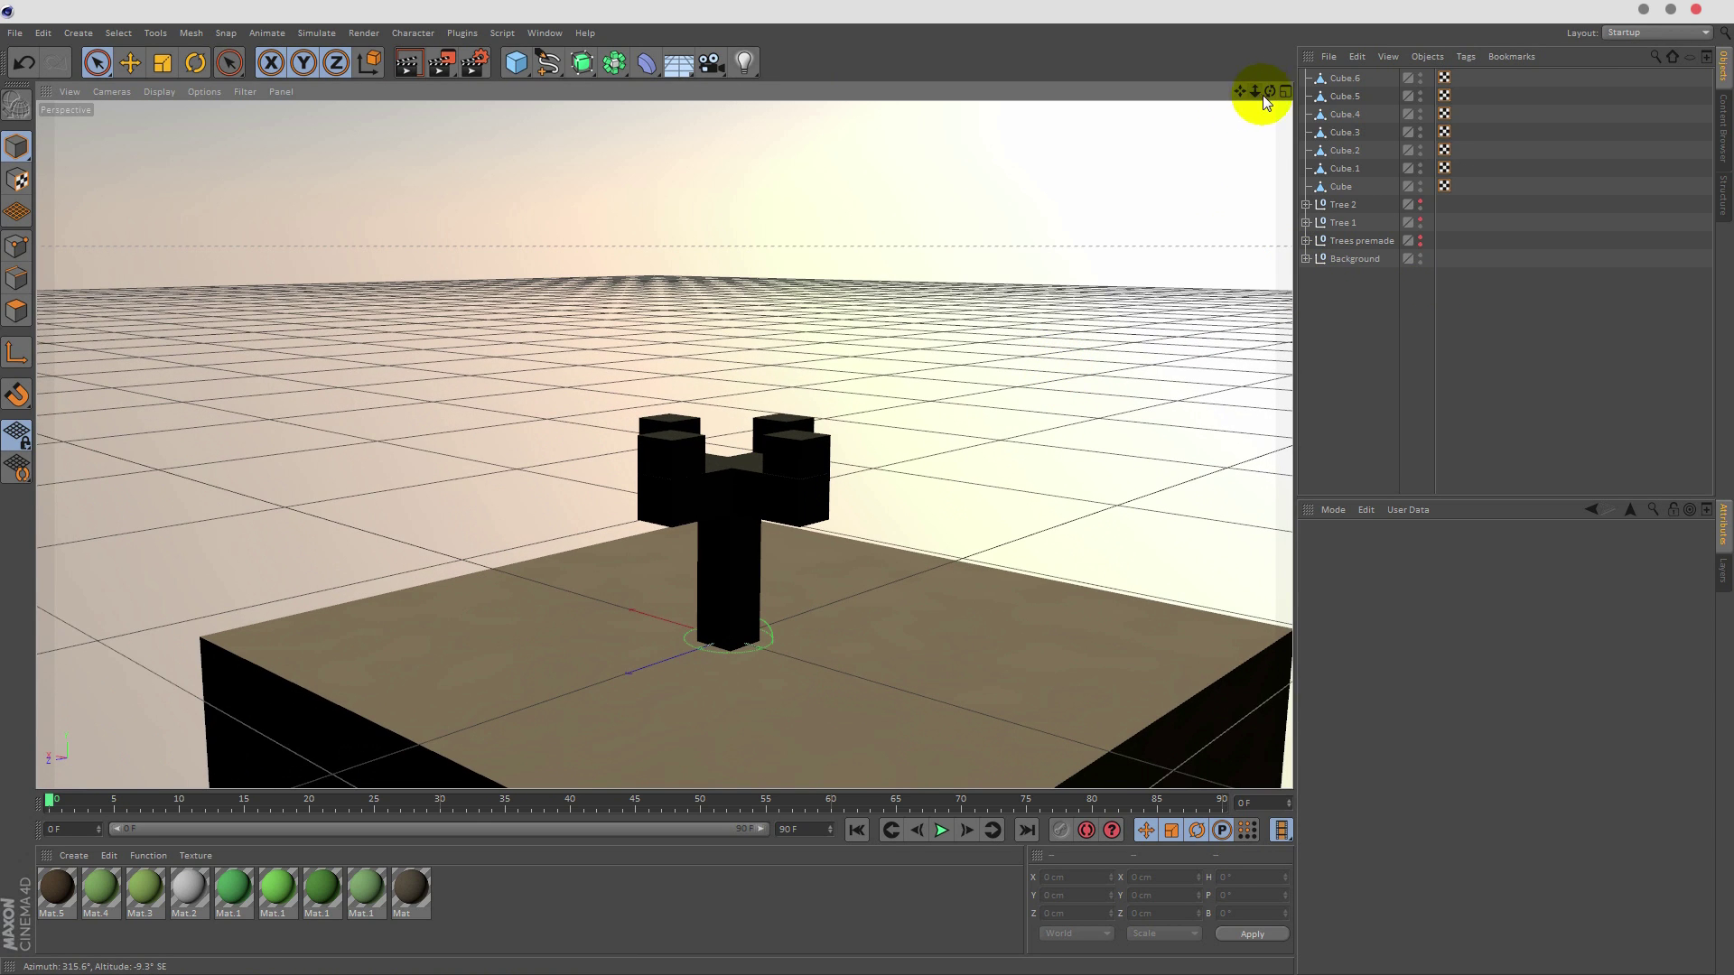
{"action": "left_click_drag", "start_coordinate": [1281, 94], "coordinate": [1321, 86]}
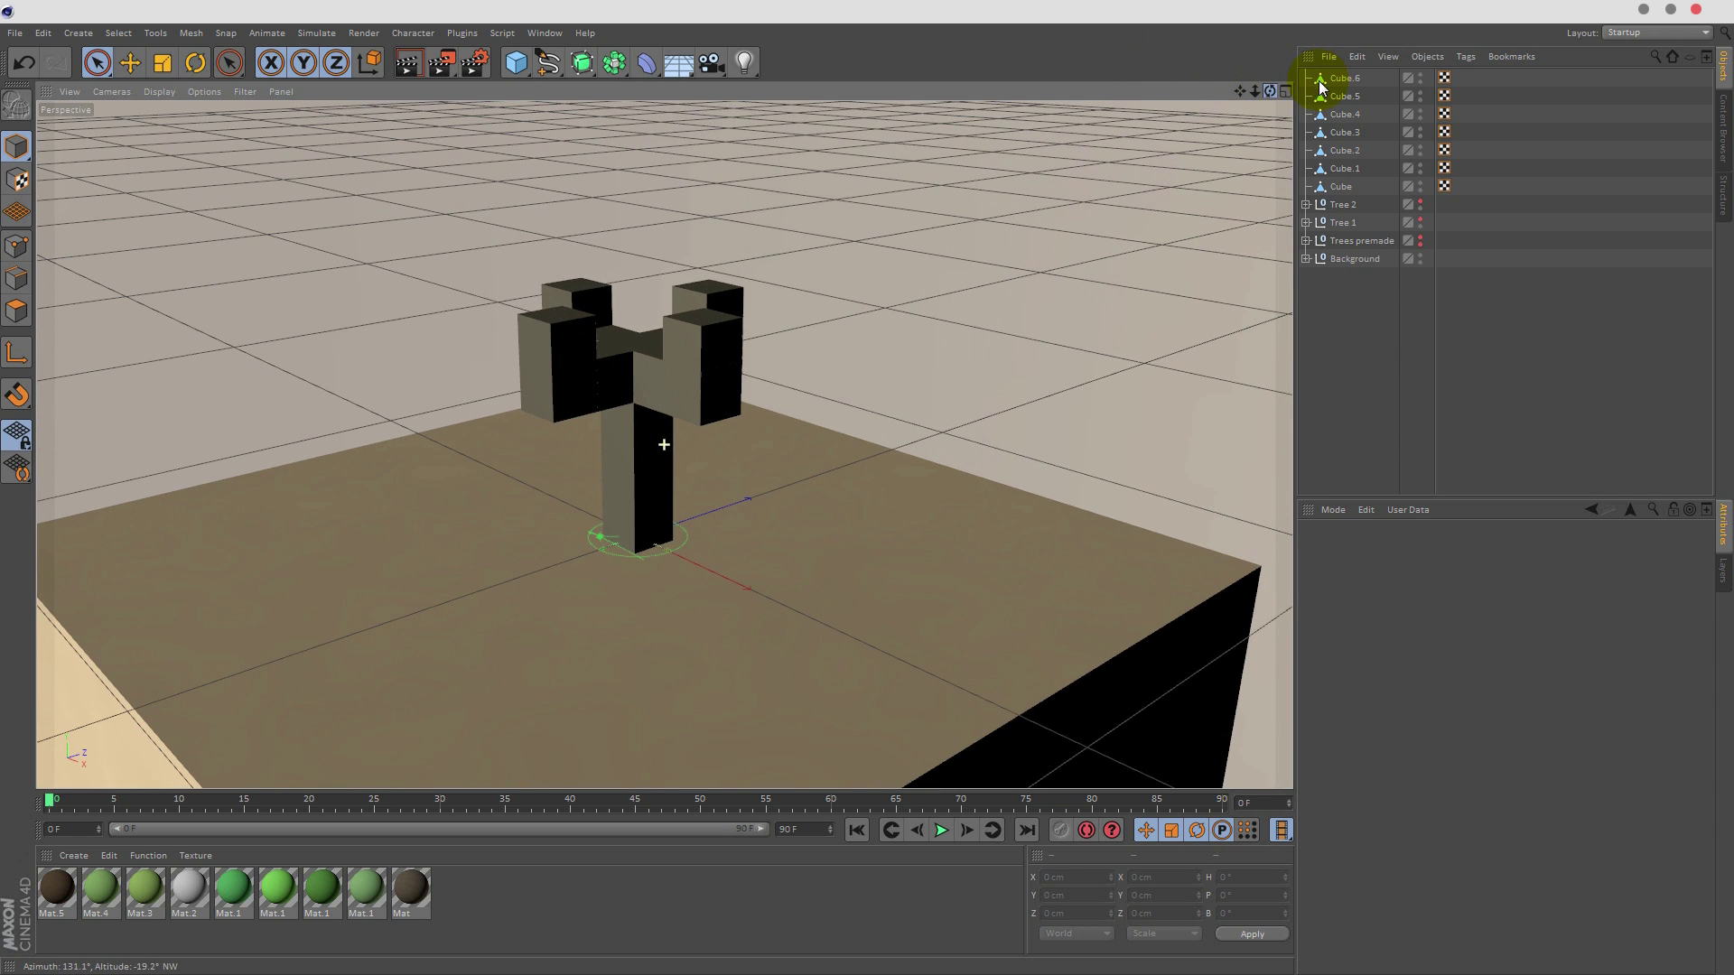
- Group all seven trunk and branch cubes into one null and rename it Stomp
{"action": "left_click", "coordinate": [1338, 186]}
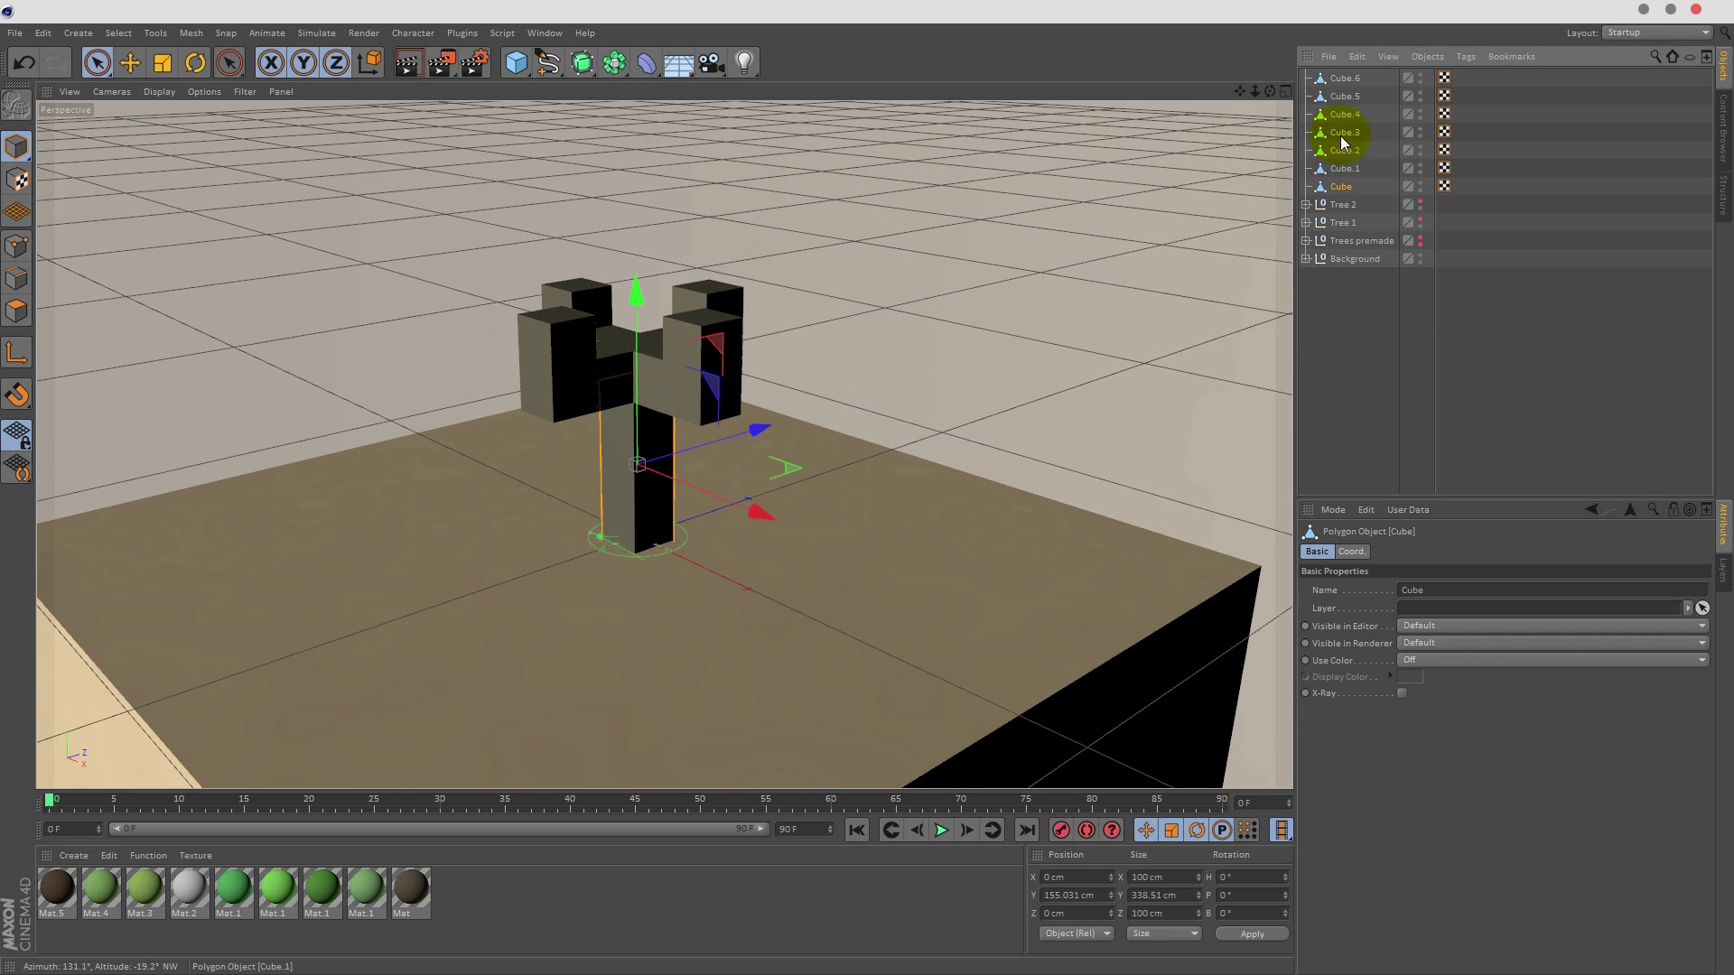
{"action": "left_click", "coordinate": [1345, 80], "text": "shift"}
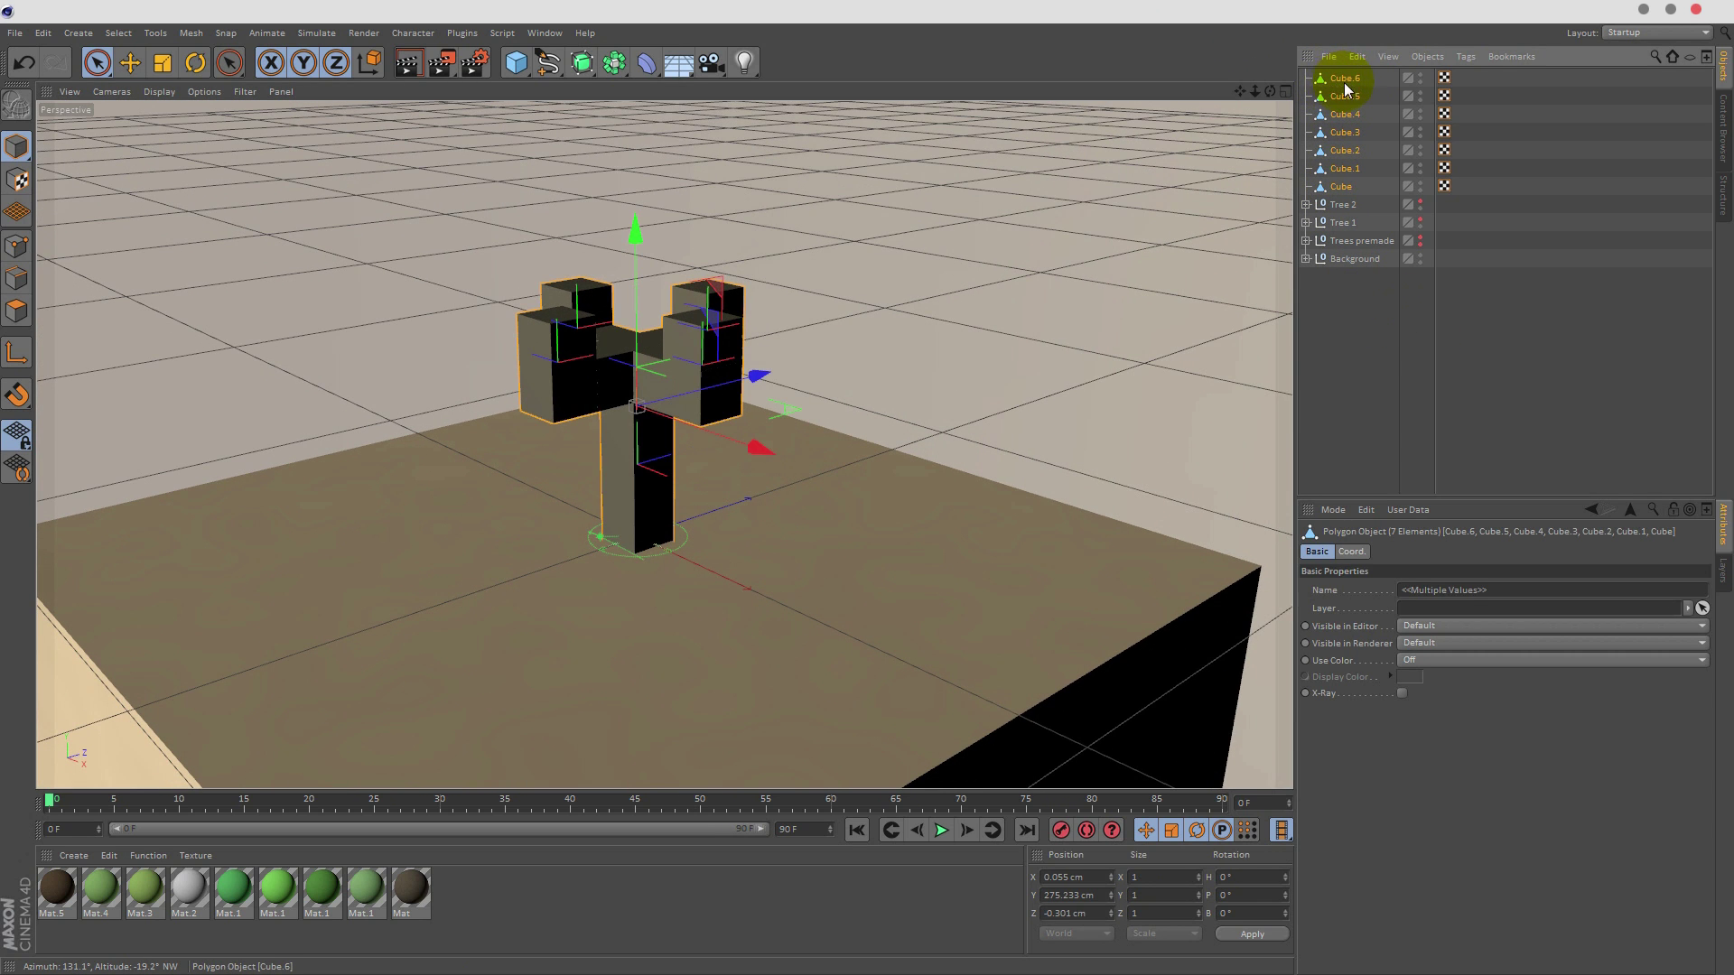
{"action": "key", "text": "alt+g"}
{"action": "double_click", "coordinate": [1346, 79]}
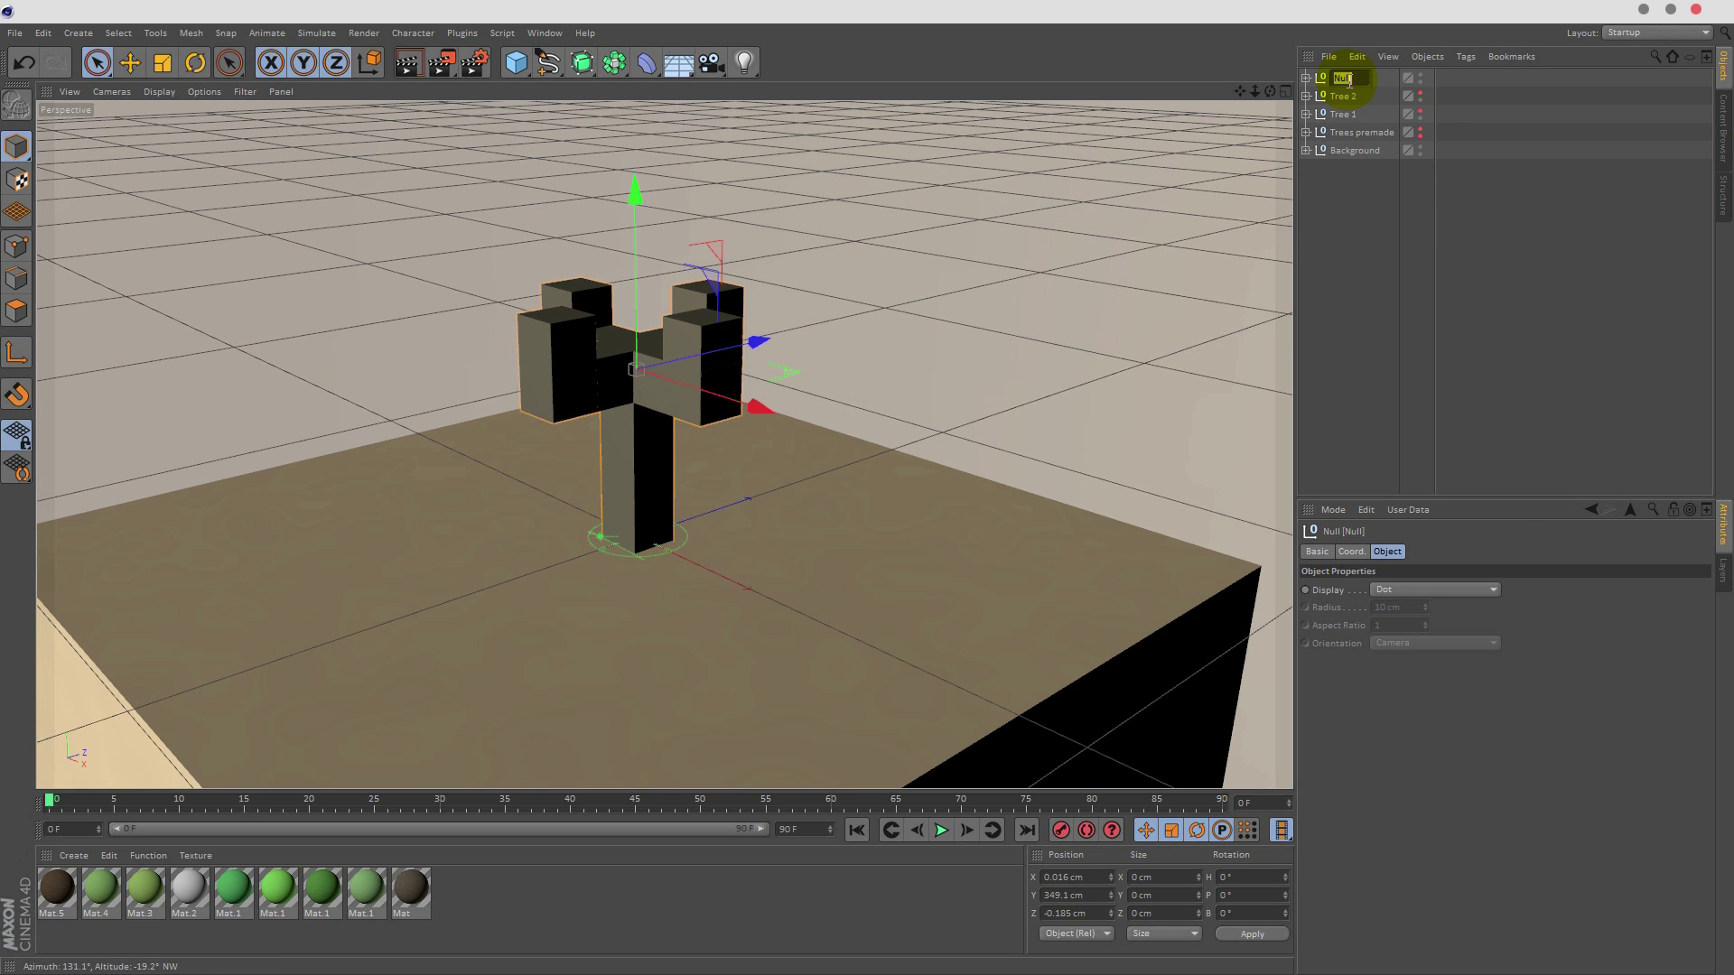
{"action": "key", "text": "Return"}
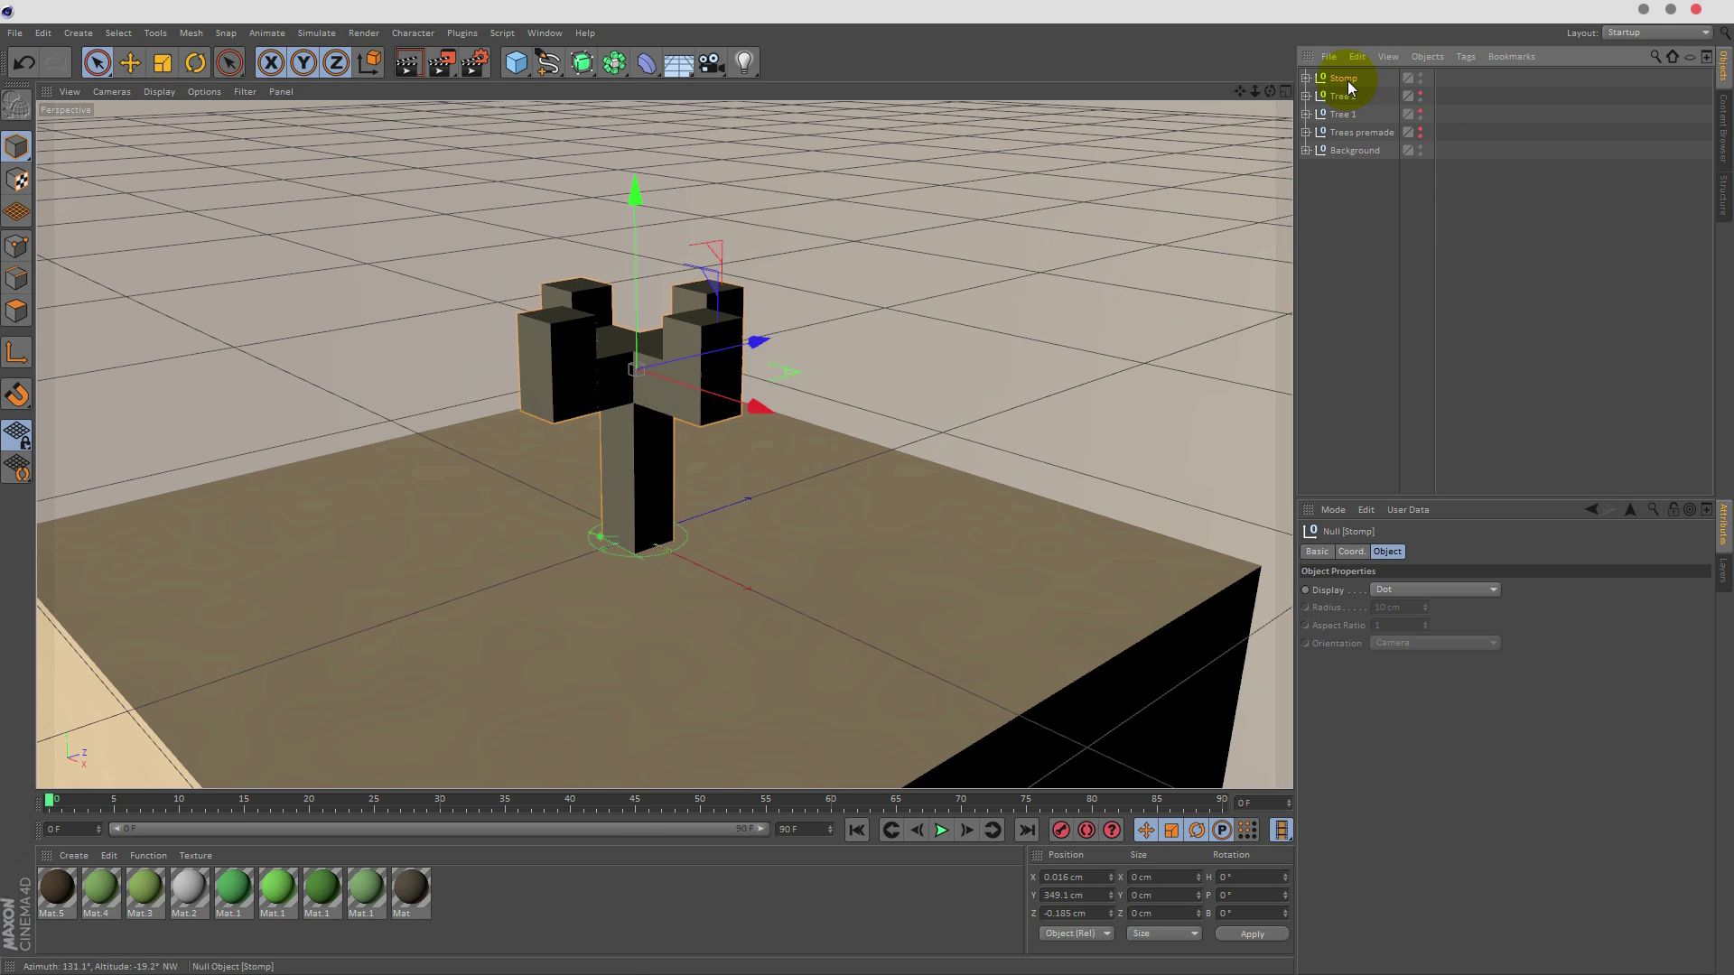
{"action": "left_click", "coordinate": [1366, 217]}
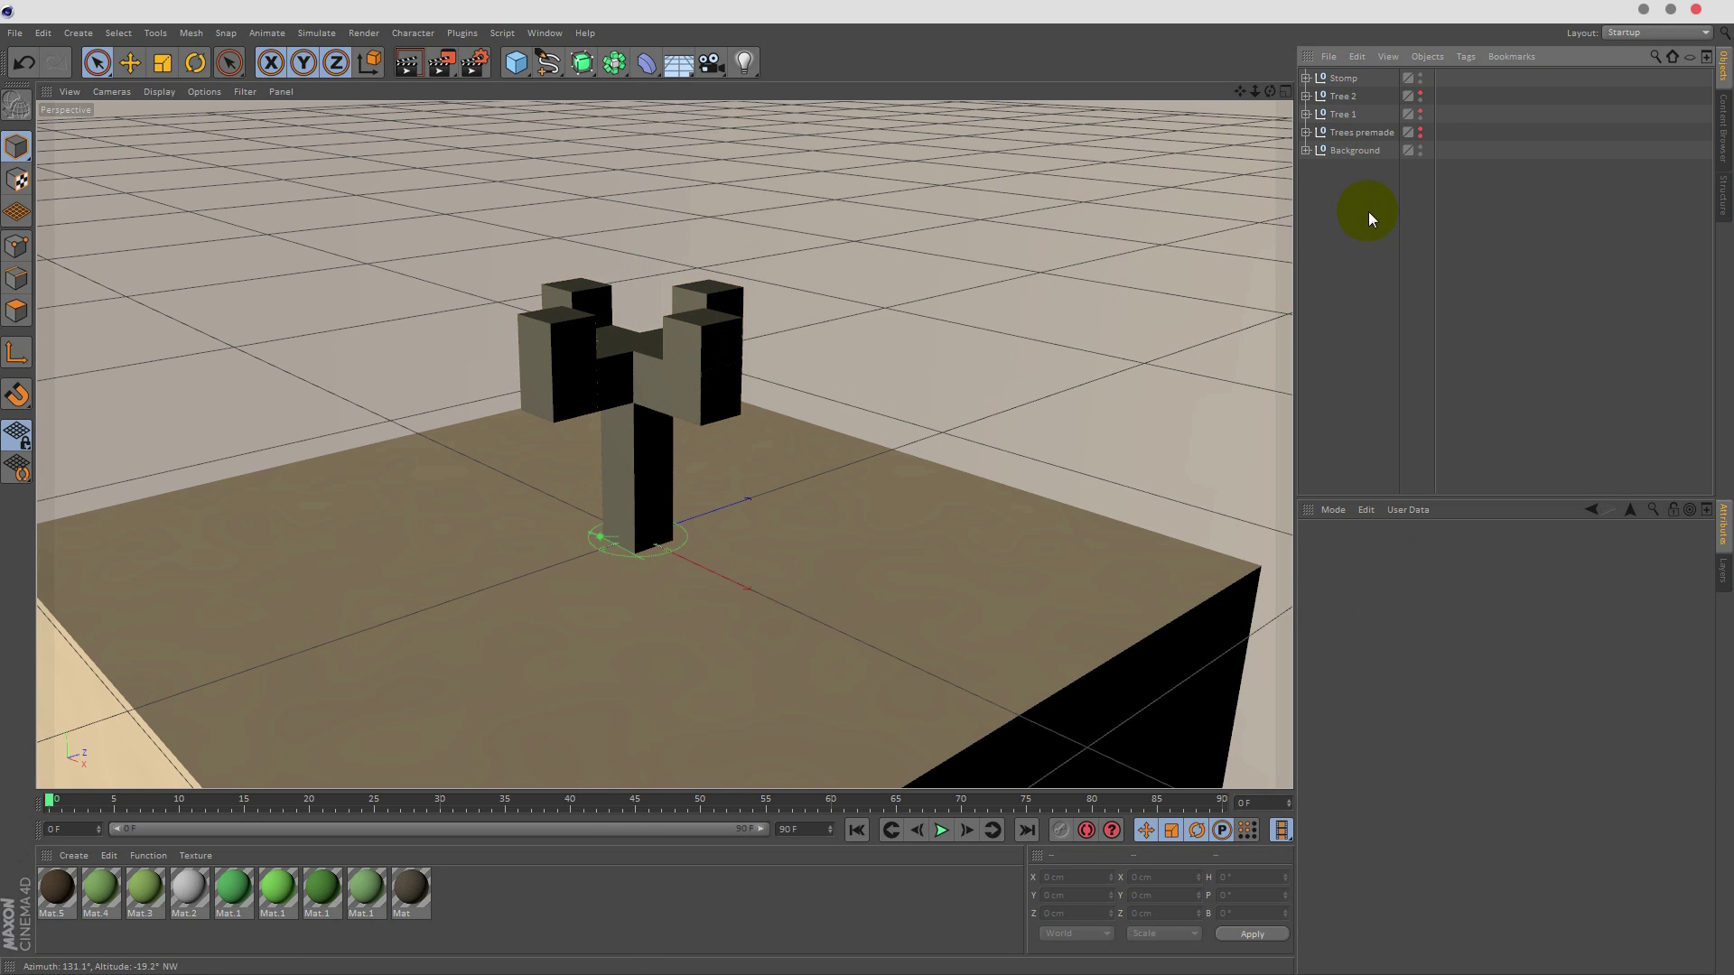
- Add a cube measuring 150 cm on each side and place it over one branch end at X about 184 cm, Y about 478 cm
{"action": "left_click", "coordinate": [512, 65]}
{"action": "left_click_drag", "start_coordinate": [632, 379], "coordinate": [615, 157]}
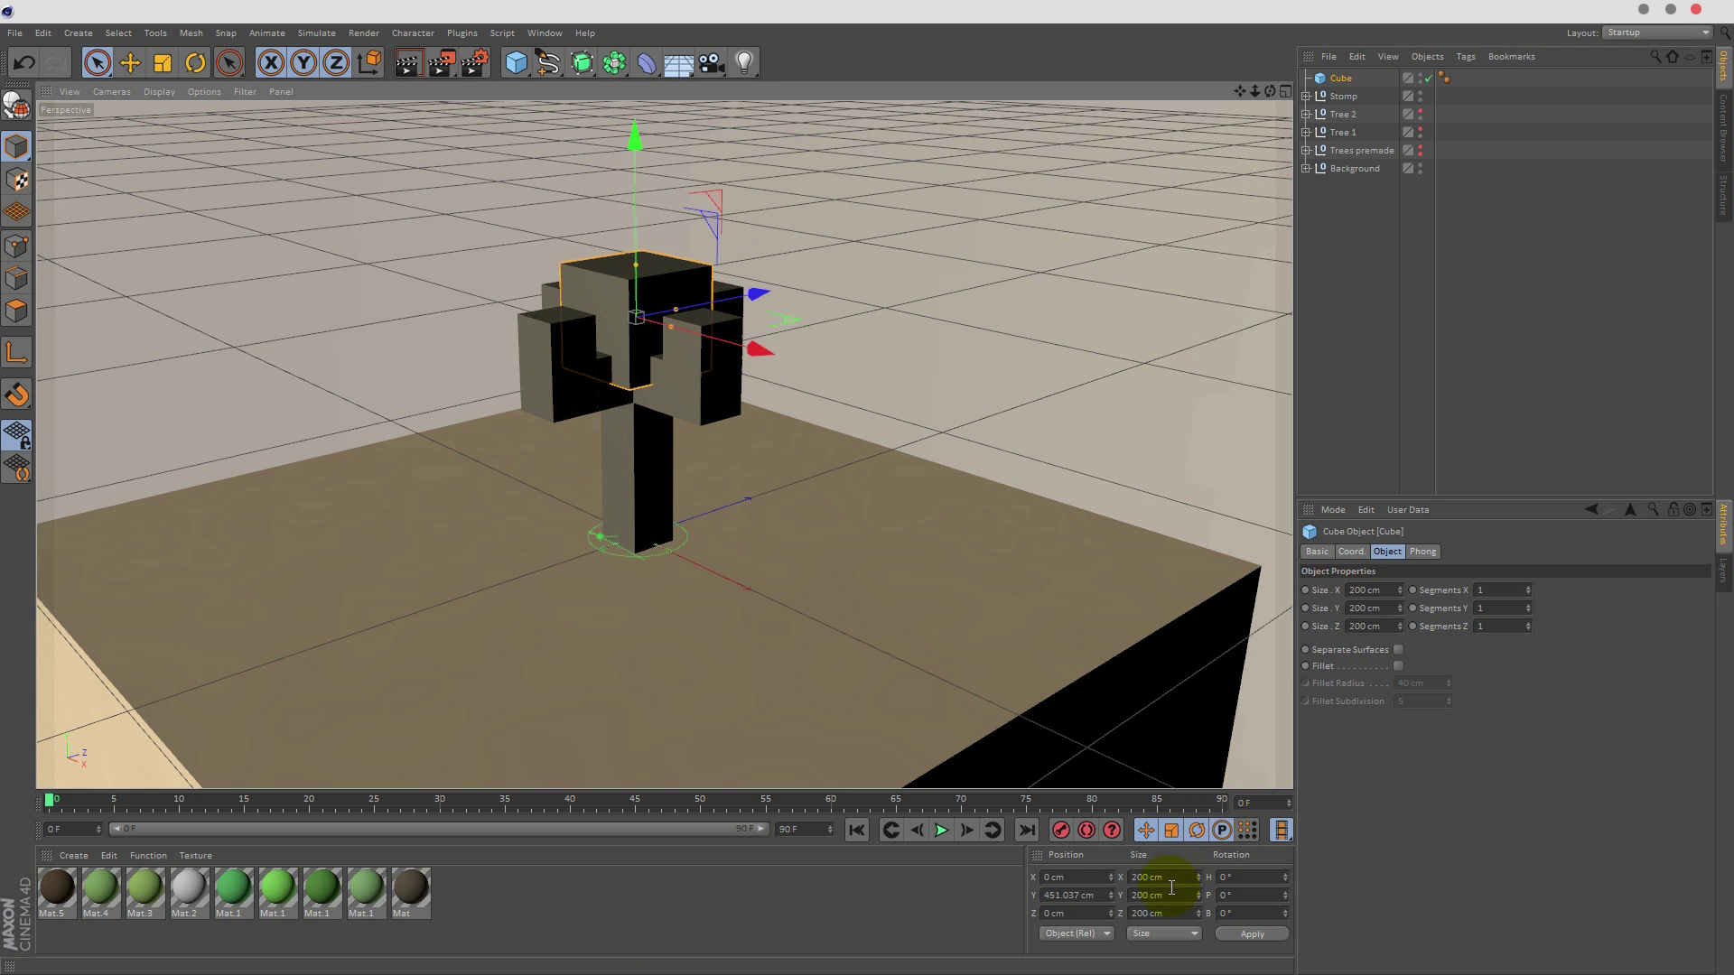
{"action": "left_click", "coordinate": [1181, 878]}
{"action": "type", "text": "150"}
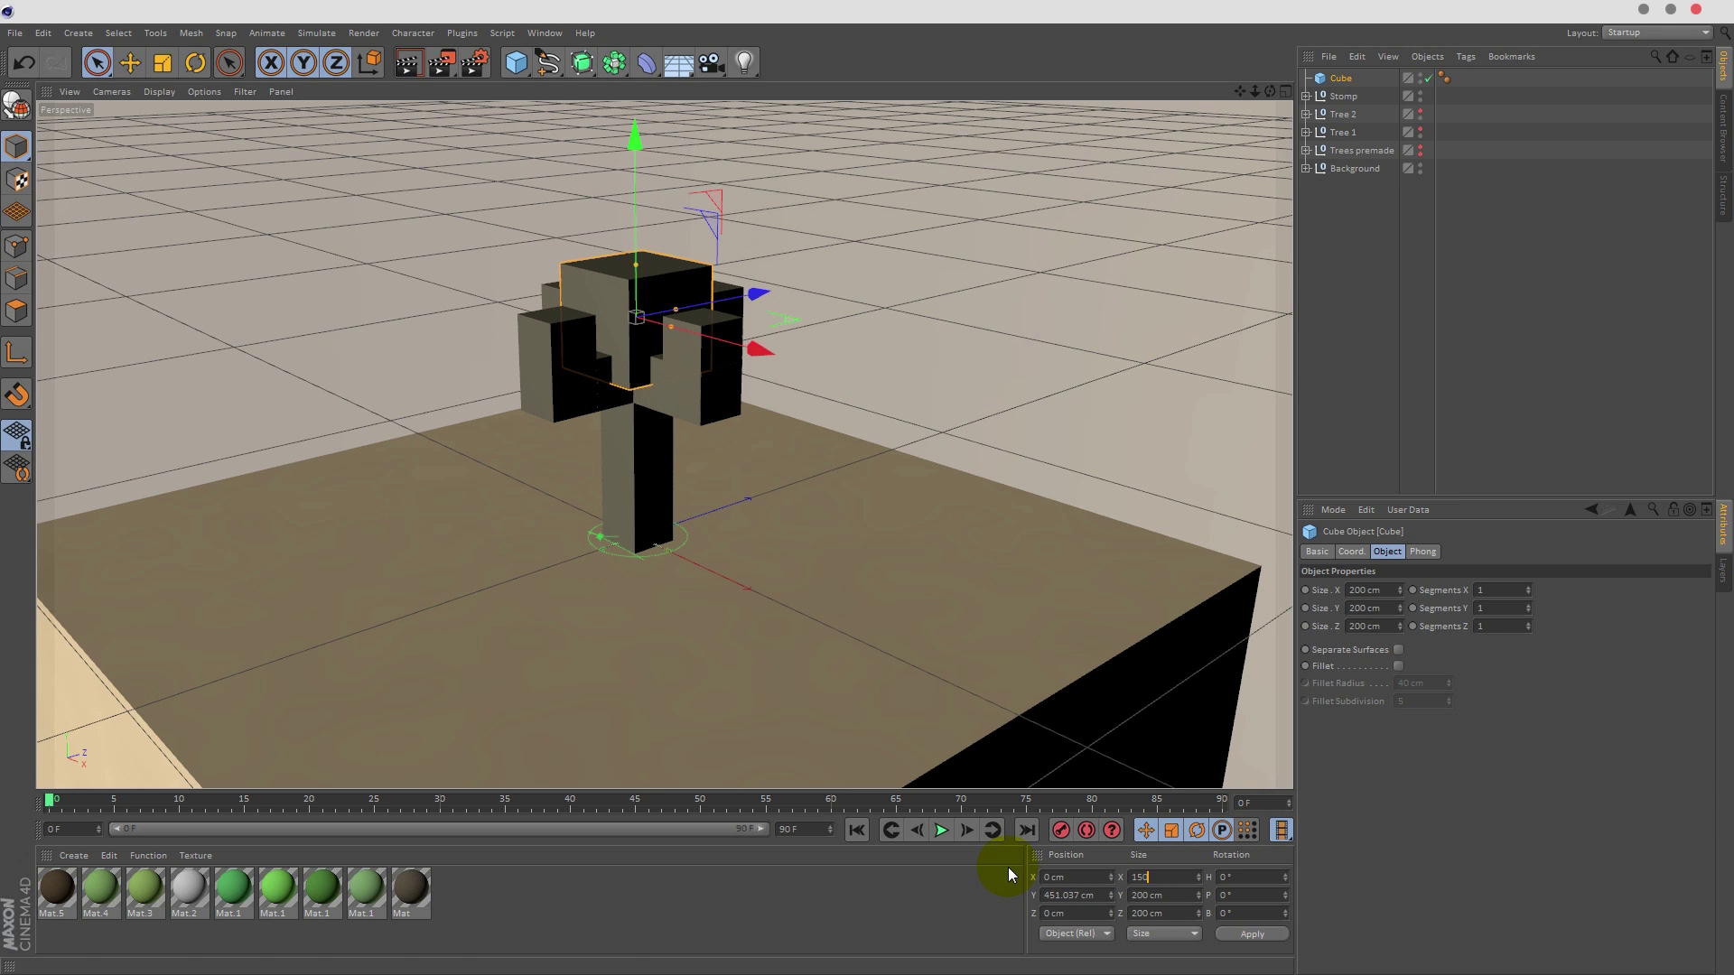
{"action": "key", "text": "Return"}
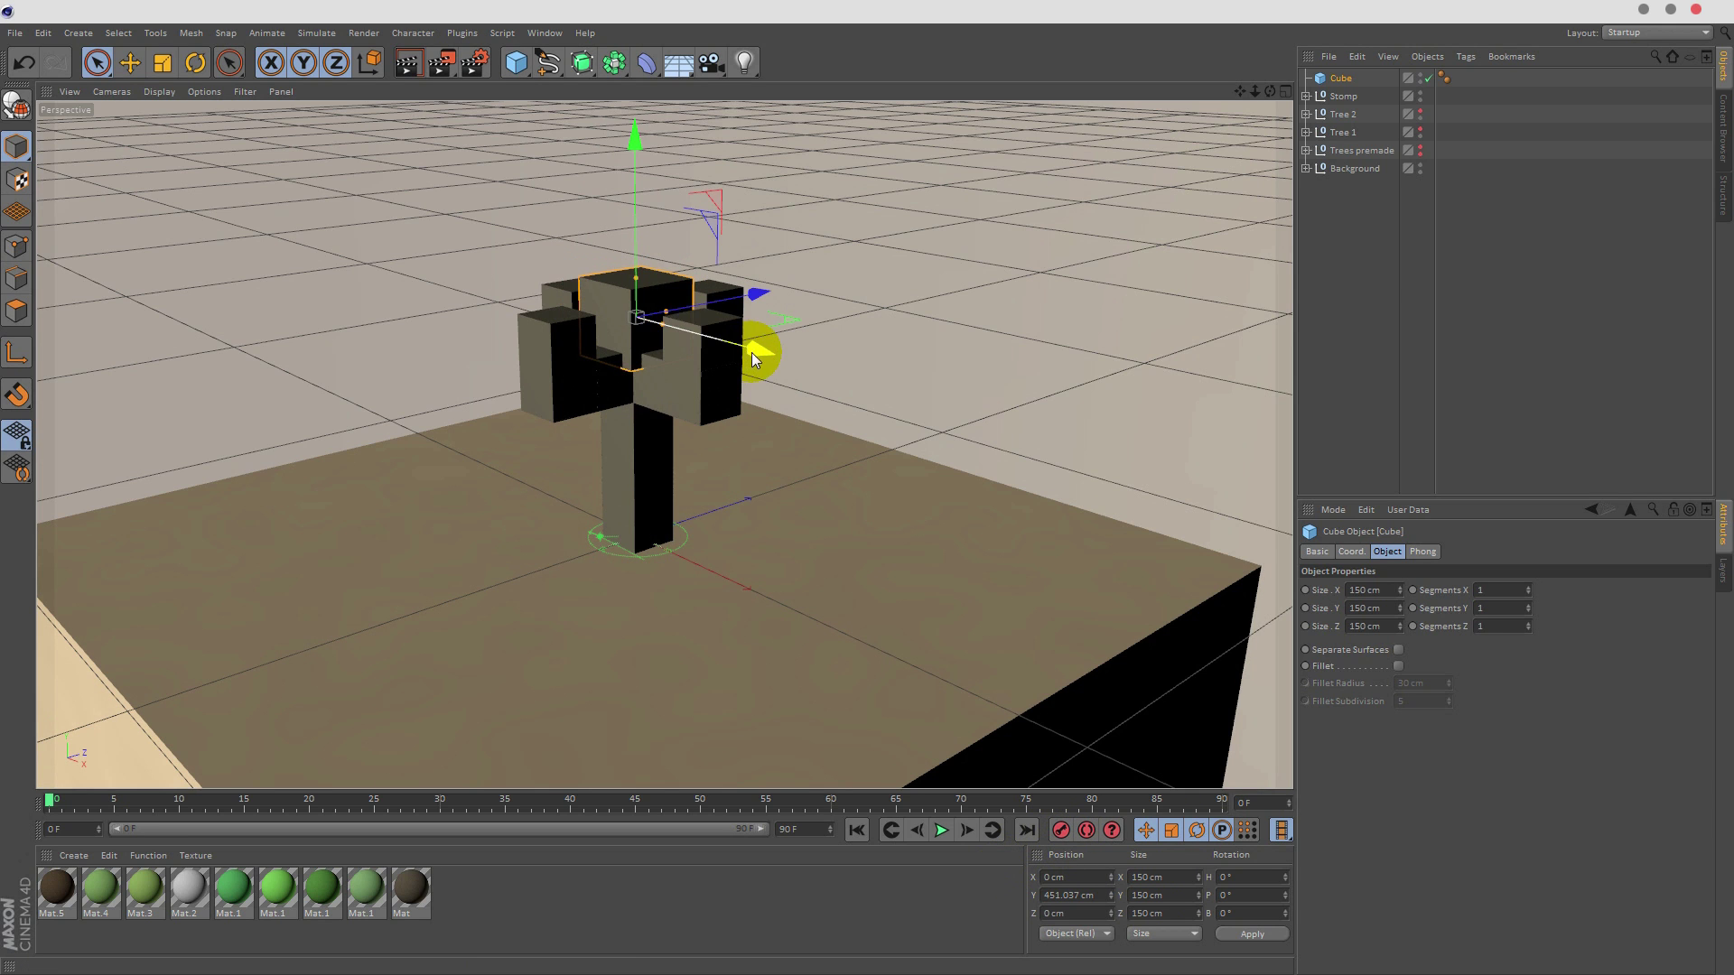
{"action": "left_click_drag", "start_coordinate": [752, 352], "coordinate": [826, 371]}
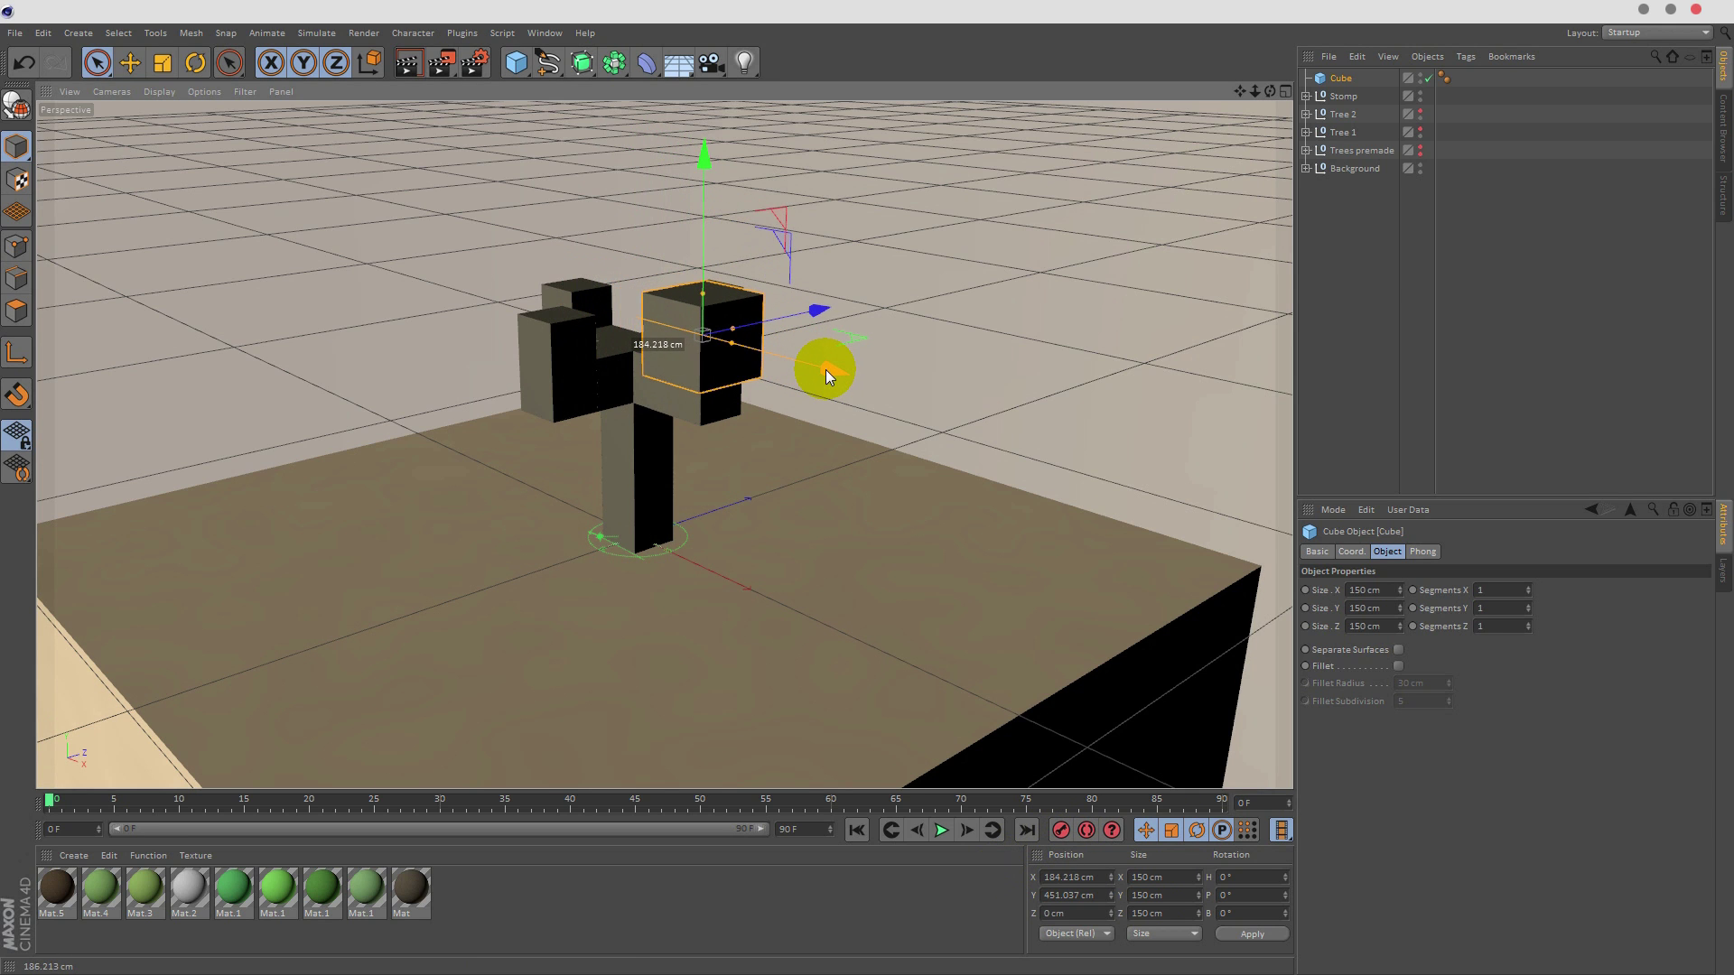
{"action": "left_click_drag", "start_coordinate": [705, 161], "coordinate": [702, 146]}
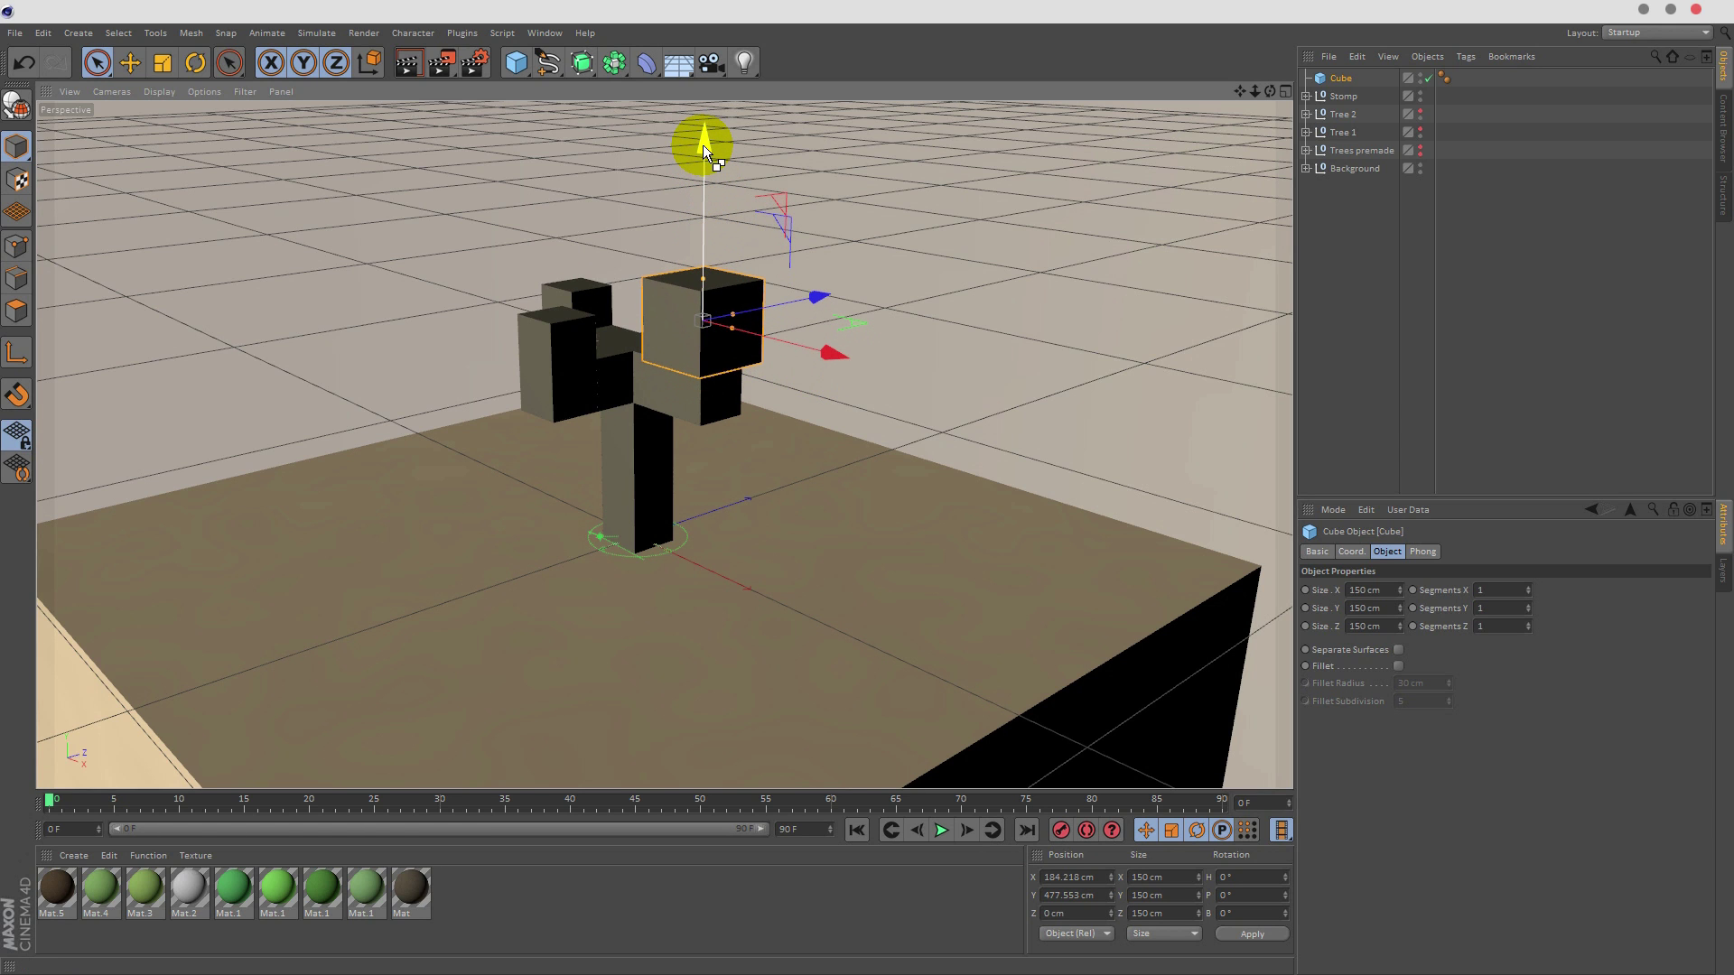
- Copy the 150 cm cube onto the opposite branch end, at X about -184 cm
{"action": "key", "text": "ctrl+c"}
{"action": "key", "text": "ctrl+v"}
{"action": "left_click_drag", "start_coordinate": [810, 352], "coordinate": [686, 278]}
- Copy the 150 cm foliage cube onto the front branch end, at X about 7 cm and Z about -209 cm
{"action": "left_click", "coordinate": [686, 280]}
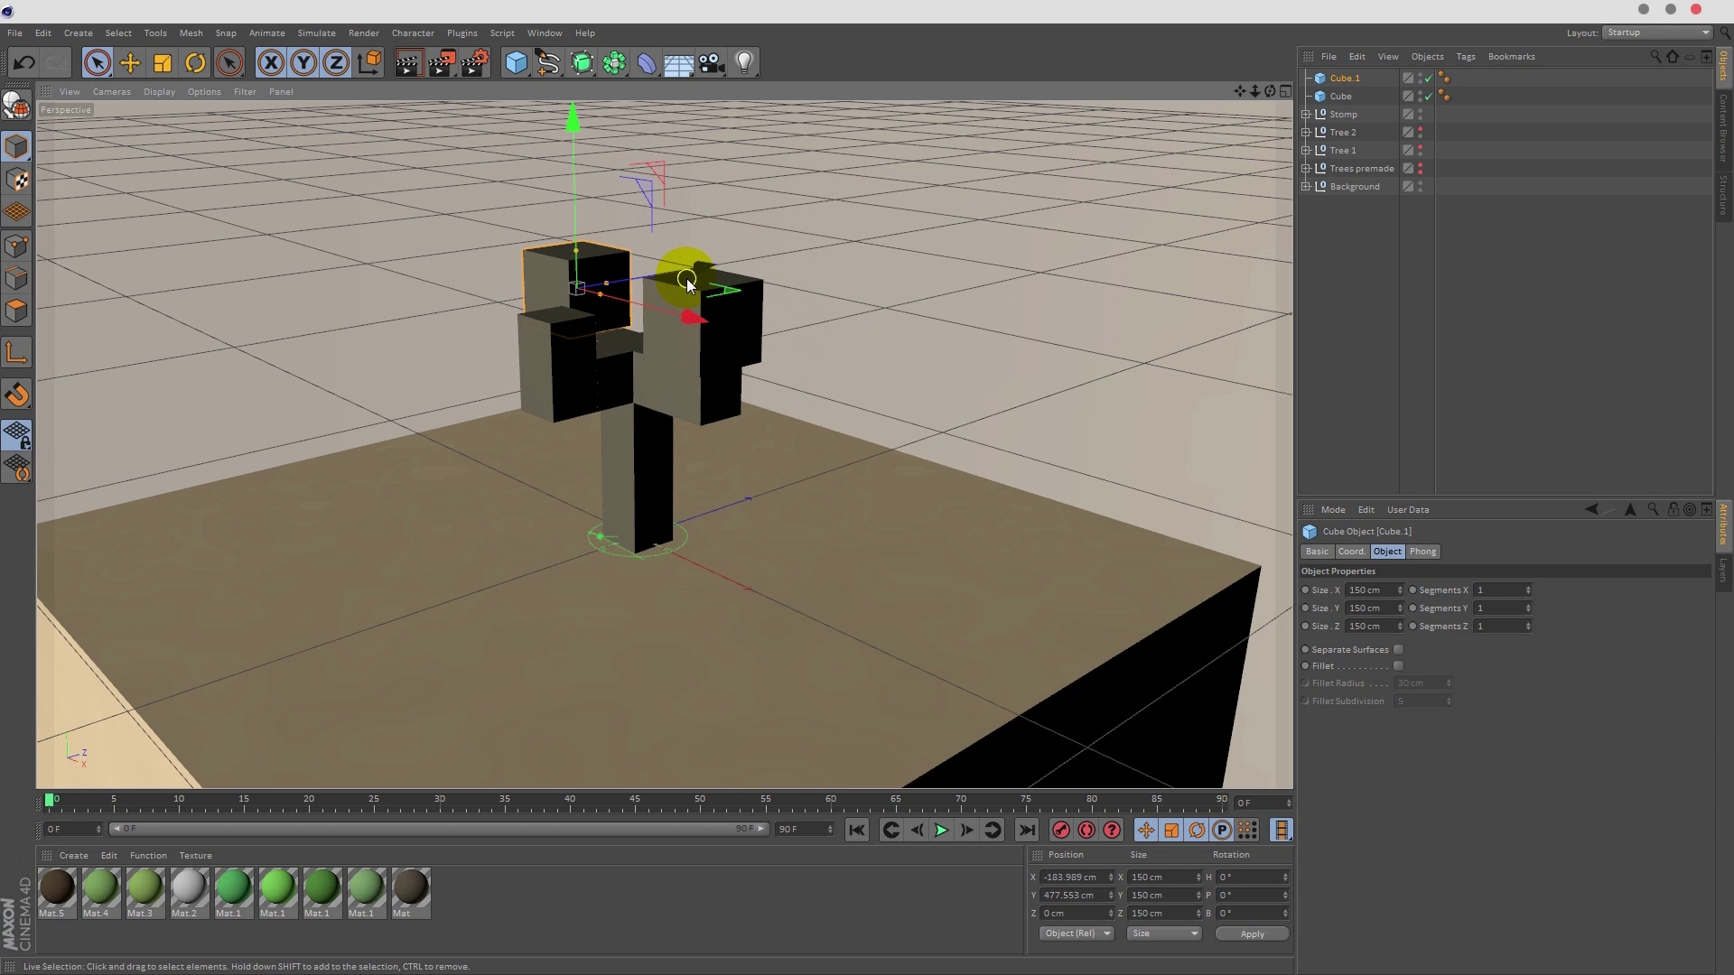
{"action": "key", "text": "ctrl+c"}
{"action": "key", "text": "ctrl+v"}
{"action": "left_click_drag", "start_coordinate": [817, 354], "coordinate": [760, 349]}
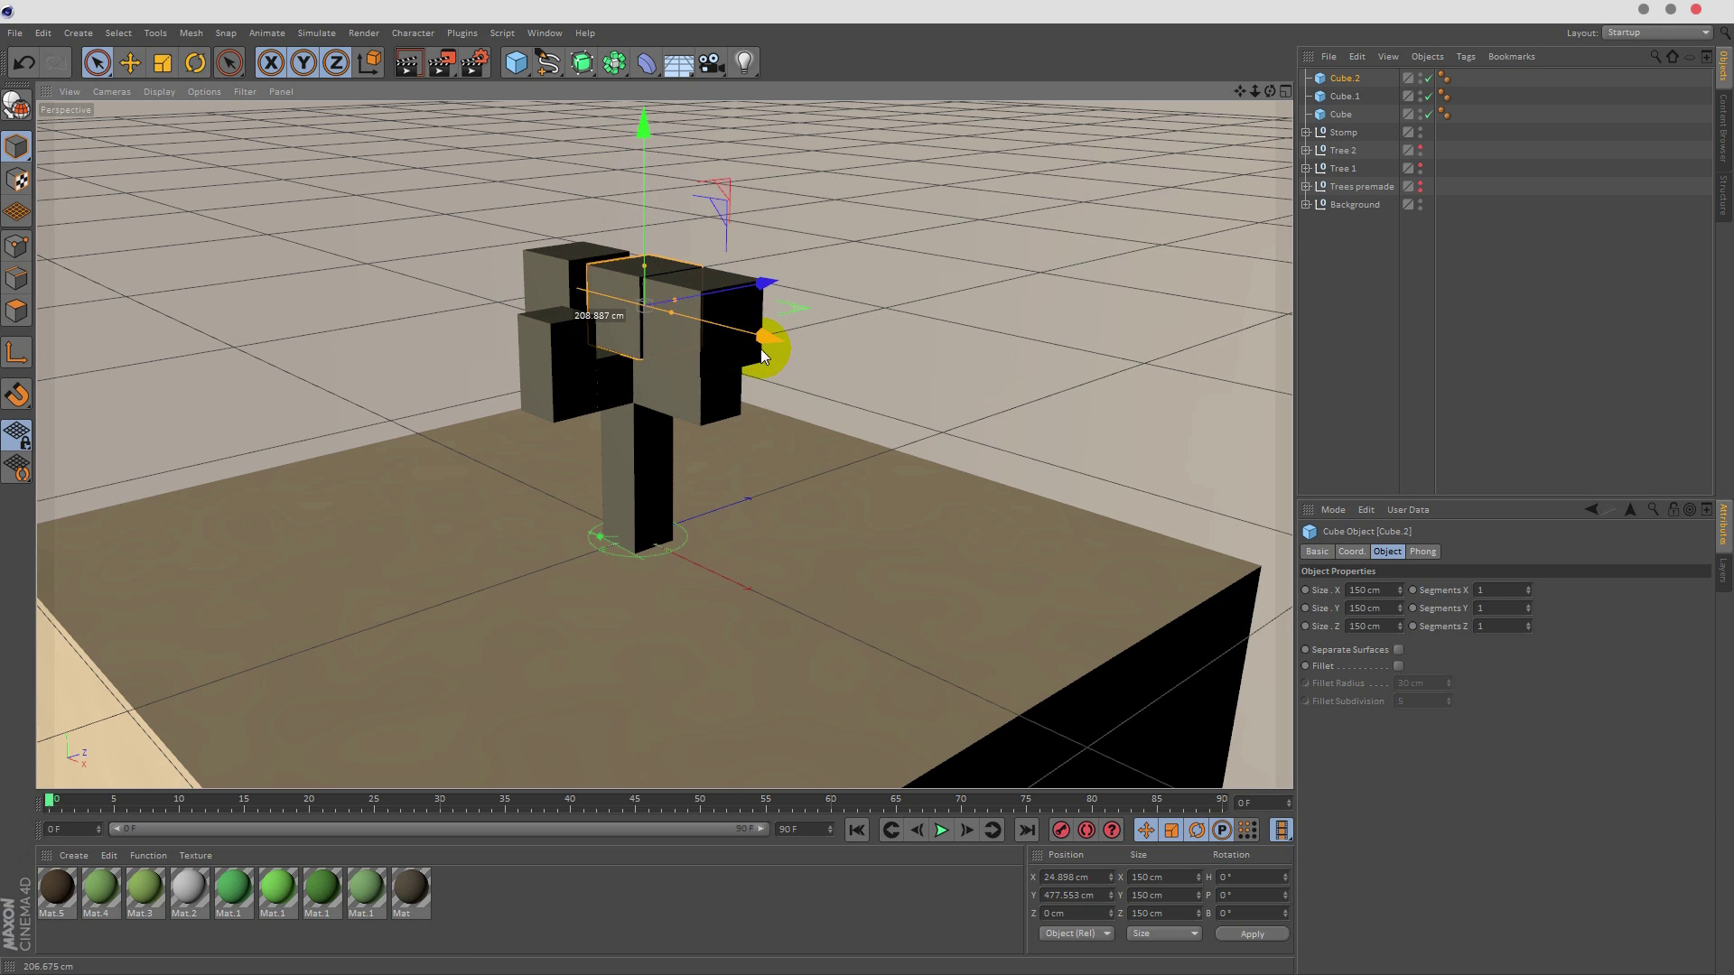
{"action": "left_click_drag", "start_coordinate": [760, 280], "coordinate": [682, 296]}
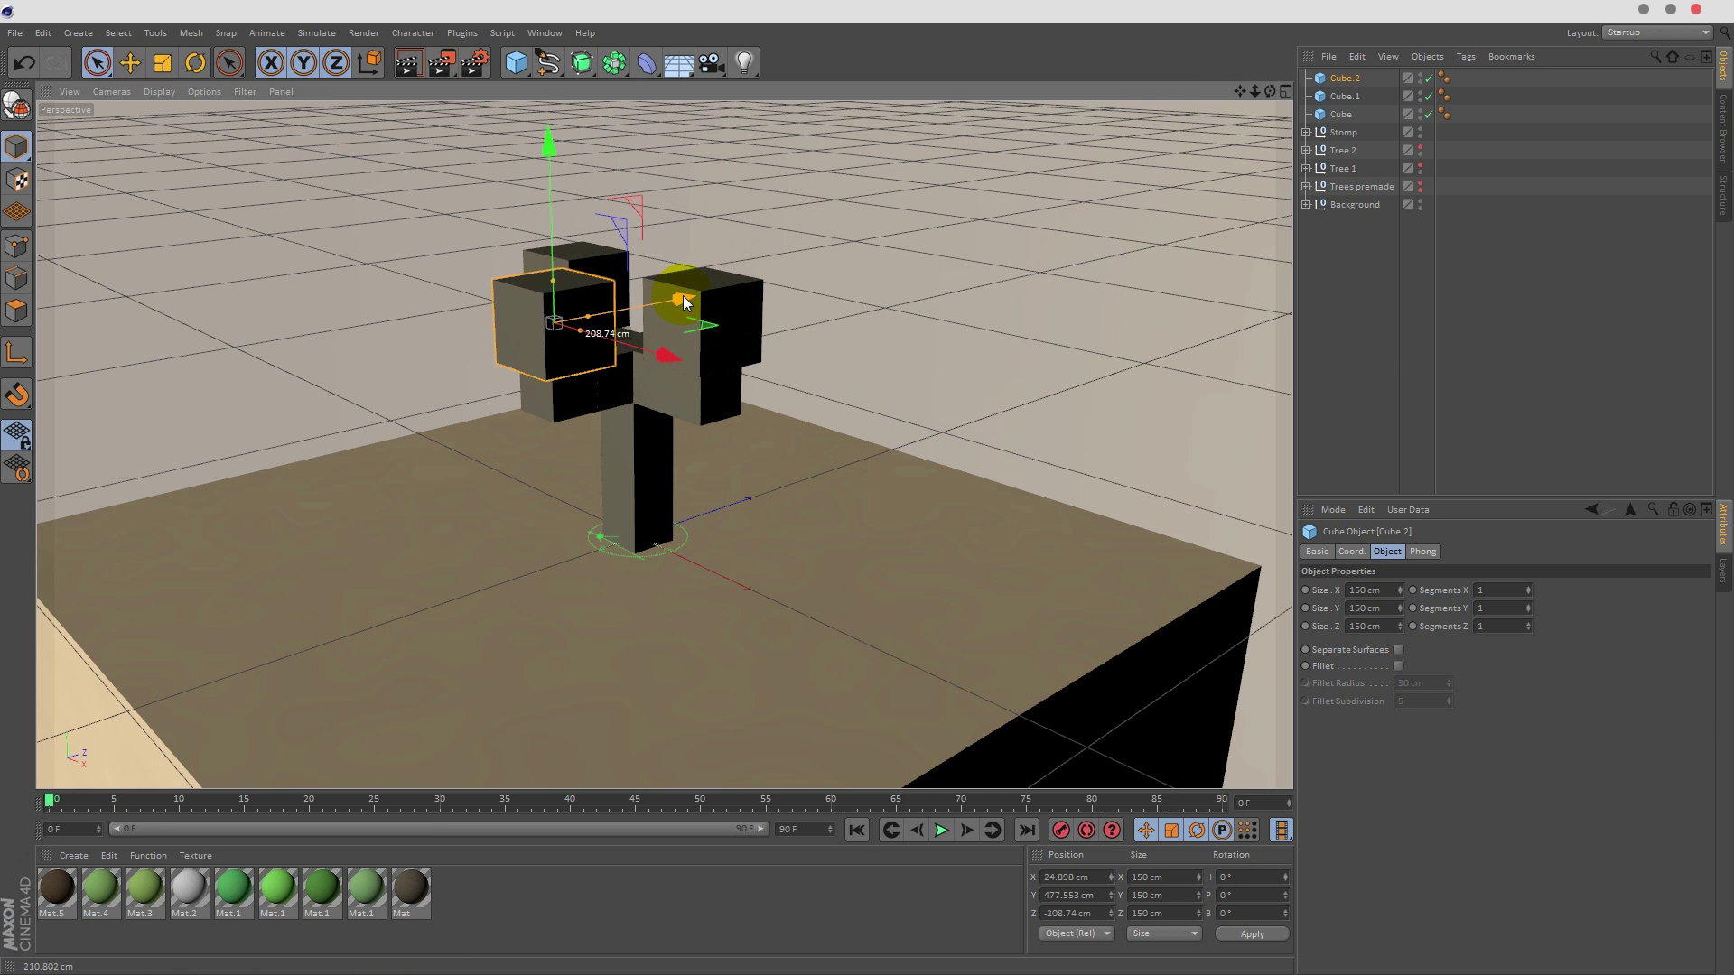
{"action": "left_click", "coordinate": [1285, 92]}
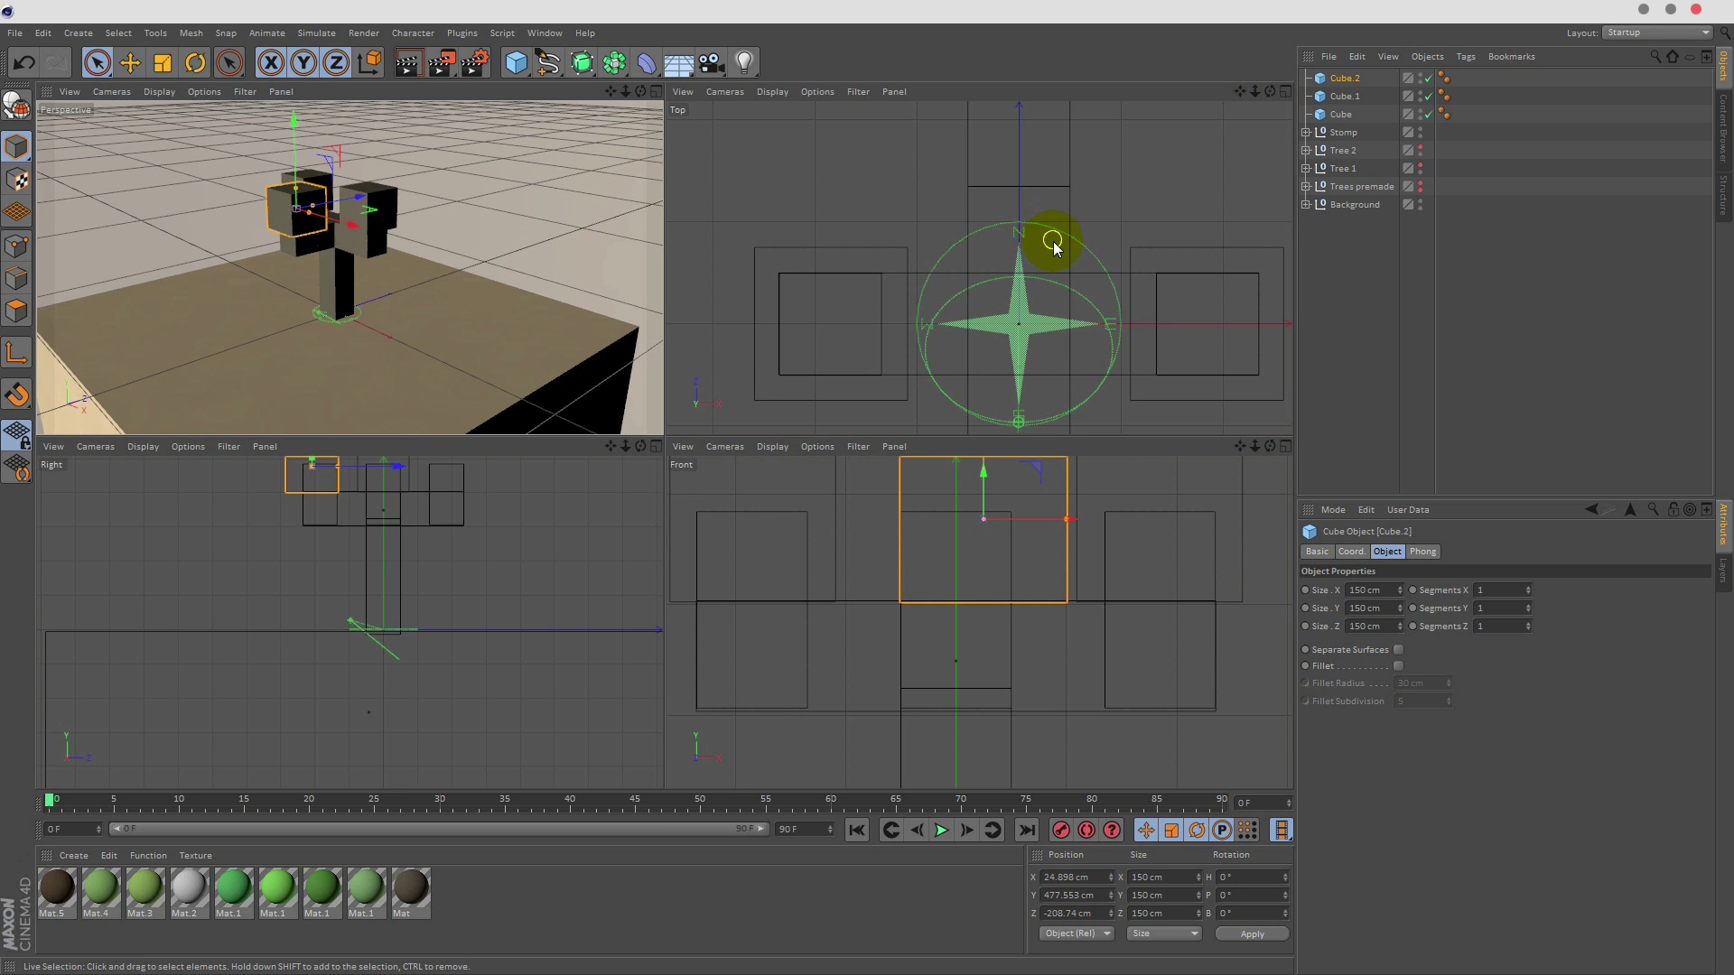
{"action": "scroll", "coordinate": [1043, 235], "scroll_direction": "down", "scroll_amount": 5}
{"action": "scroll", "coordinate": [1088, 384], "scroll_direction": "down", "scroll_amount": 1}
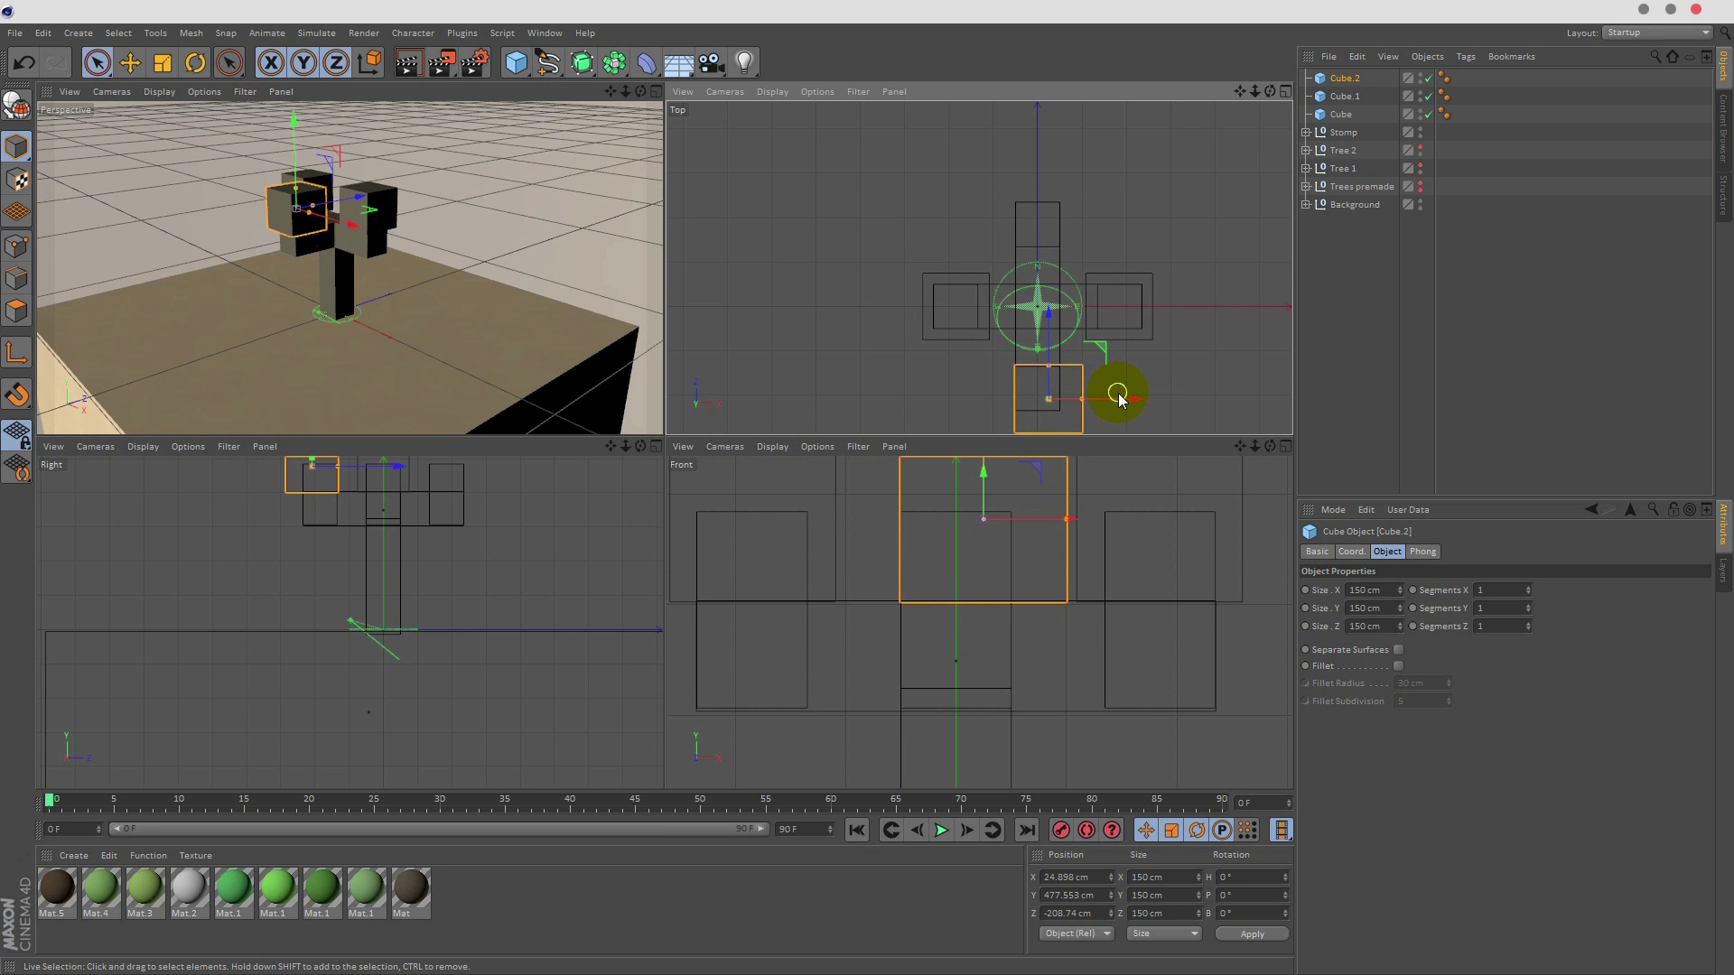
{"action": "left_click_drag", "start_coordinate": [1125, 398], "coordinate": [1119, 400]}
- Duplicate the front foliage cube onto the rear branch end, at Z about 186 cm
{"action": "key", "text": "ctrl+c"}
{"action": "key", "text": "ctrl+v"}
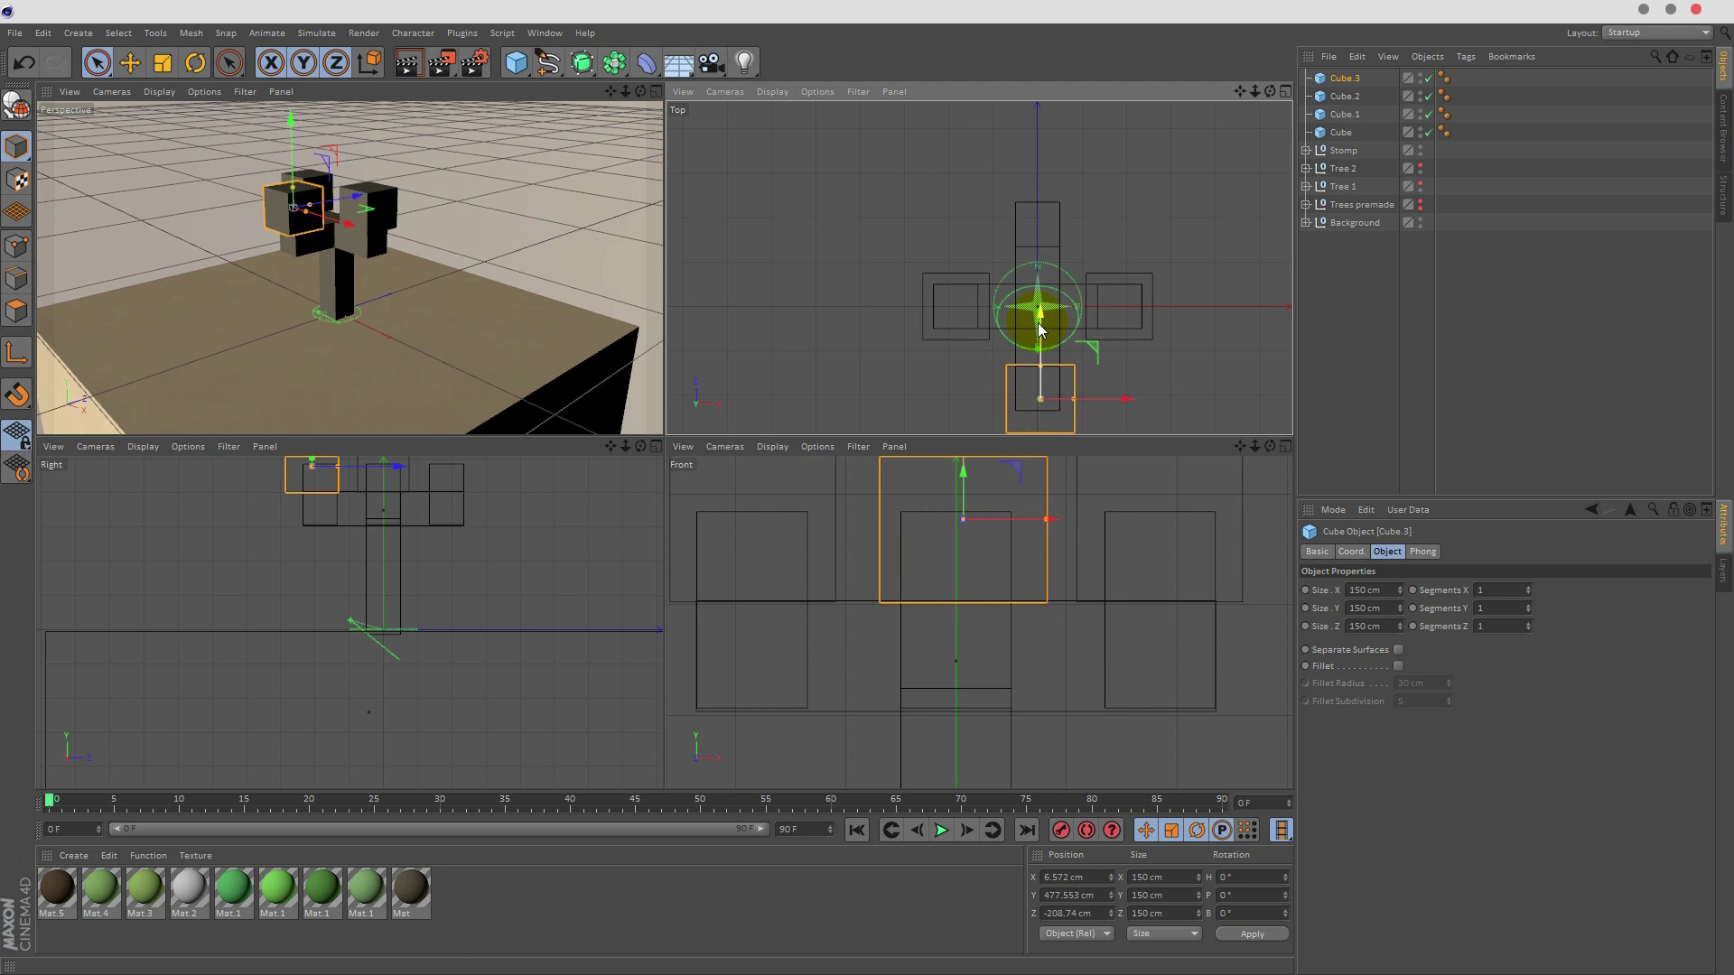
{"action": "left_click_drag", "start_coordinate": [1048, 327], "coordinate": [1037, 153]}
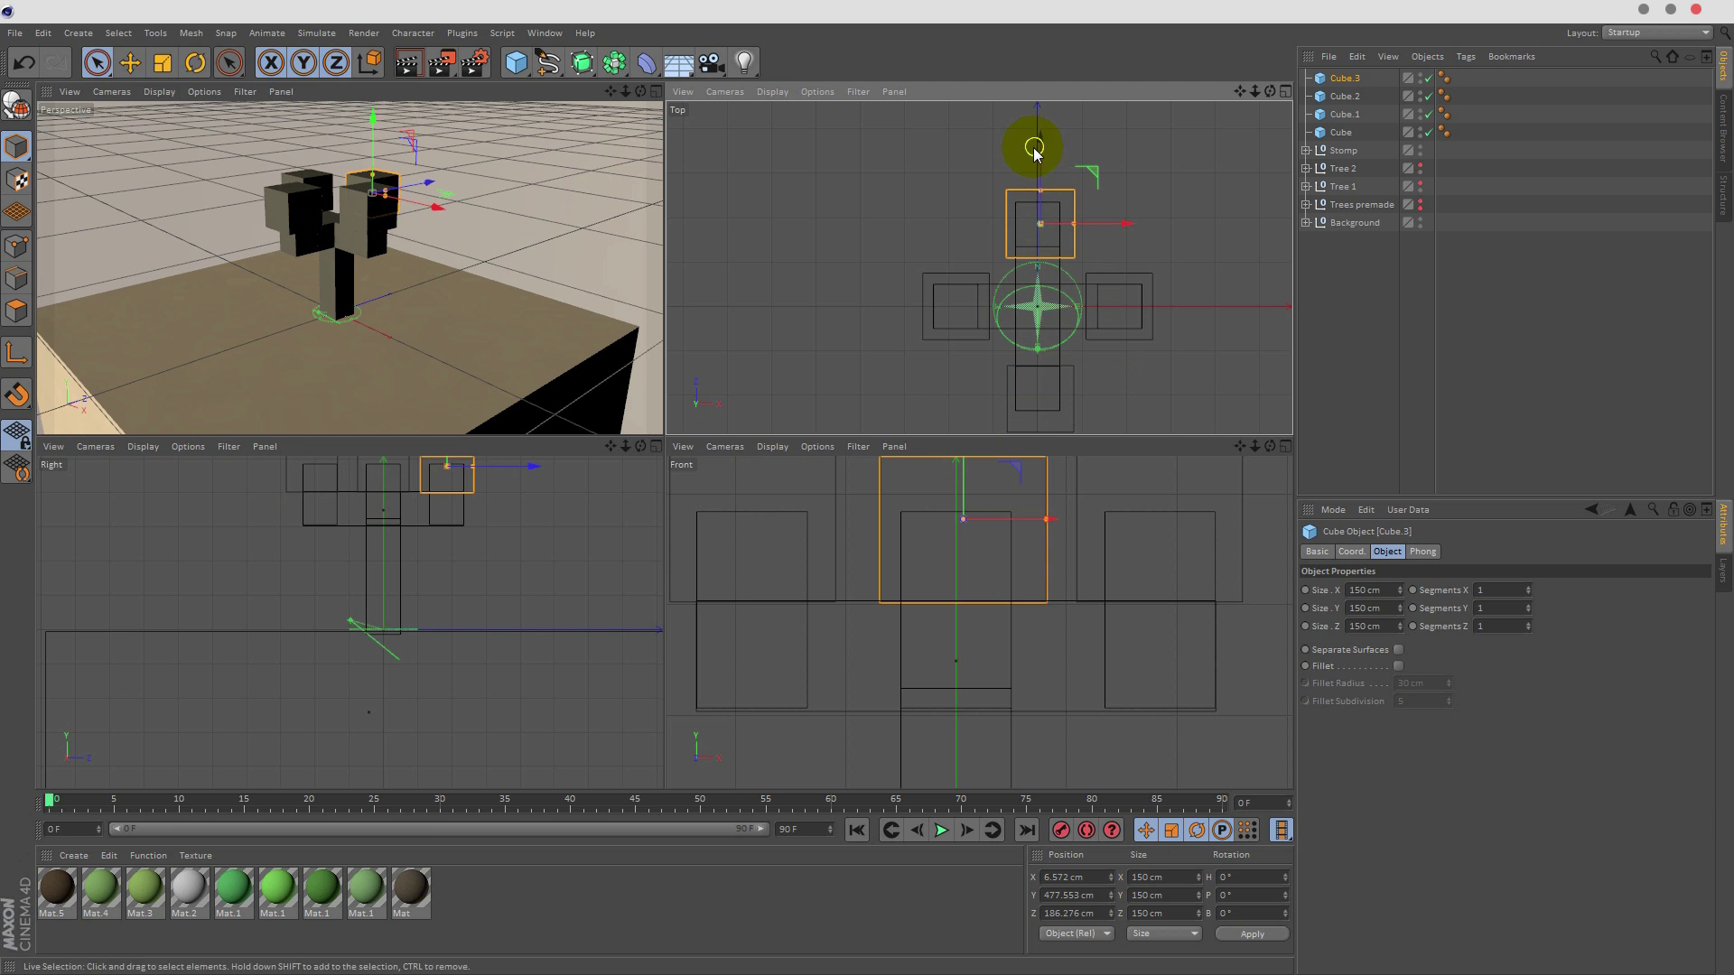
{"action": "left_click", "coordinate": [654, 92]}
{"action": "left_click", "coordinate": [1365, 290]}
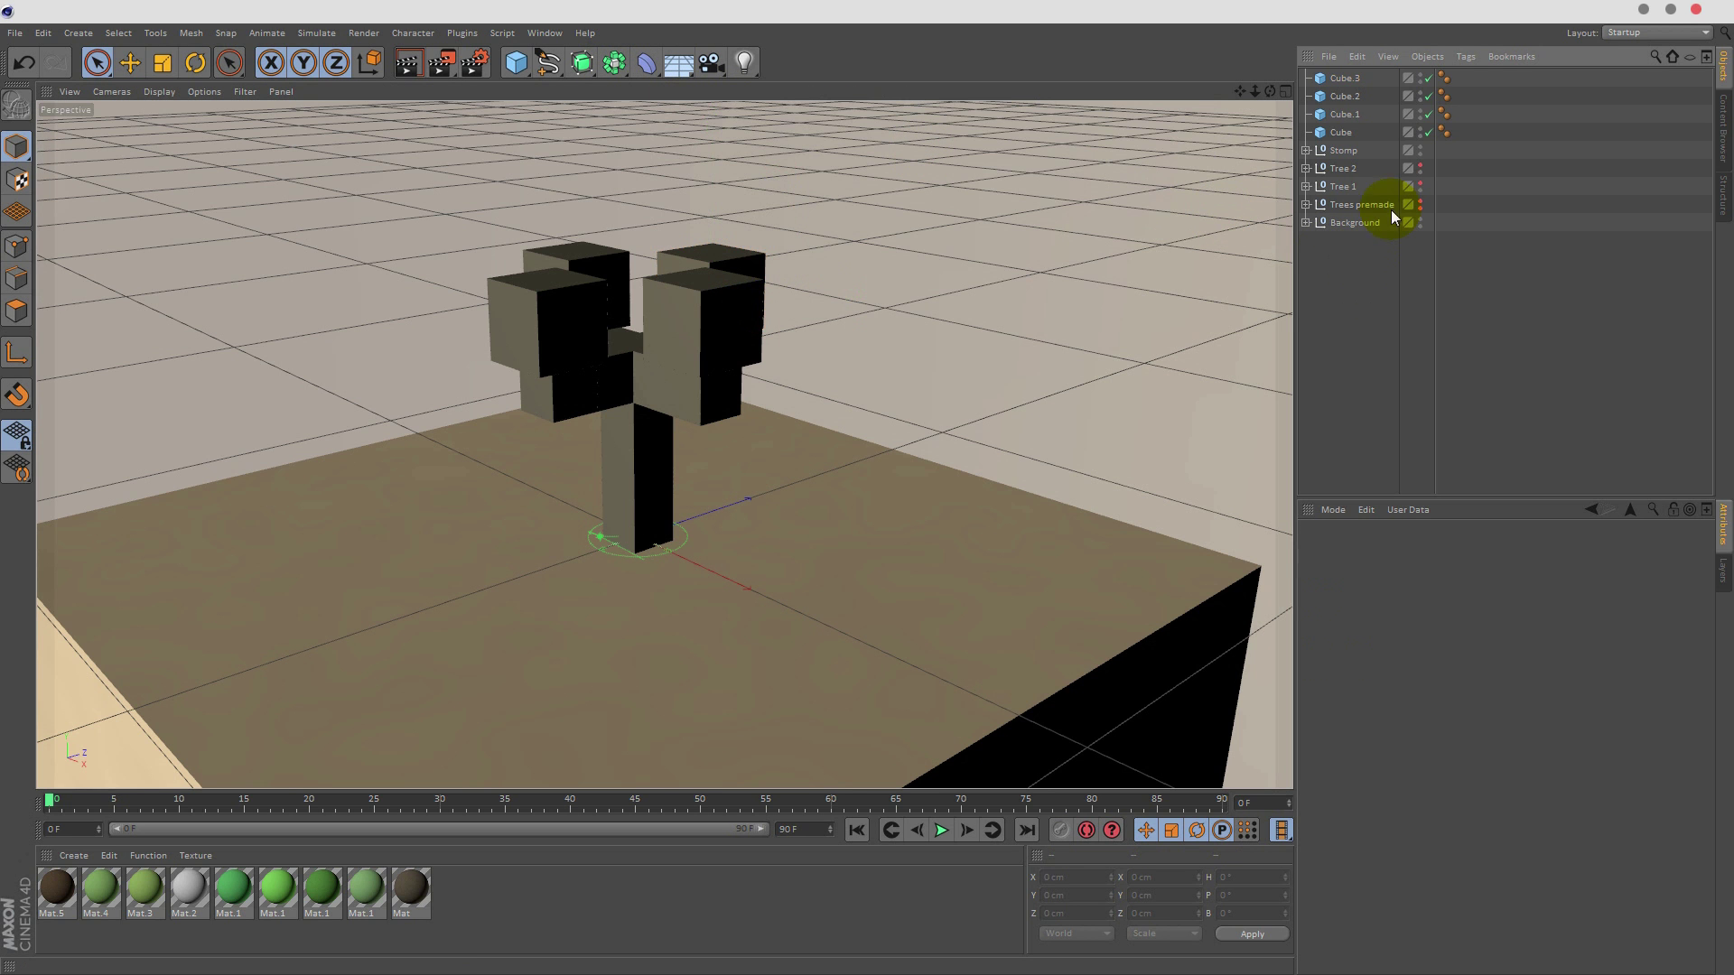
- Delete the Phong tags from the four foliage cubes and convert the cubes to editable polygon objects
{"action": "left_click", "coordinate": [1442, 133]}
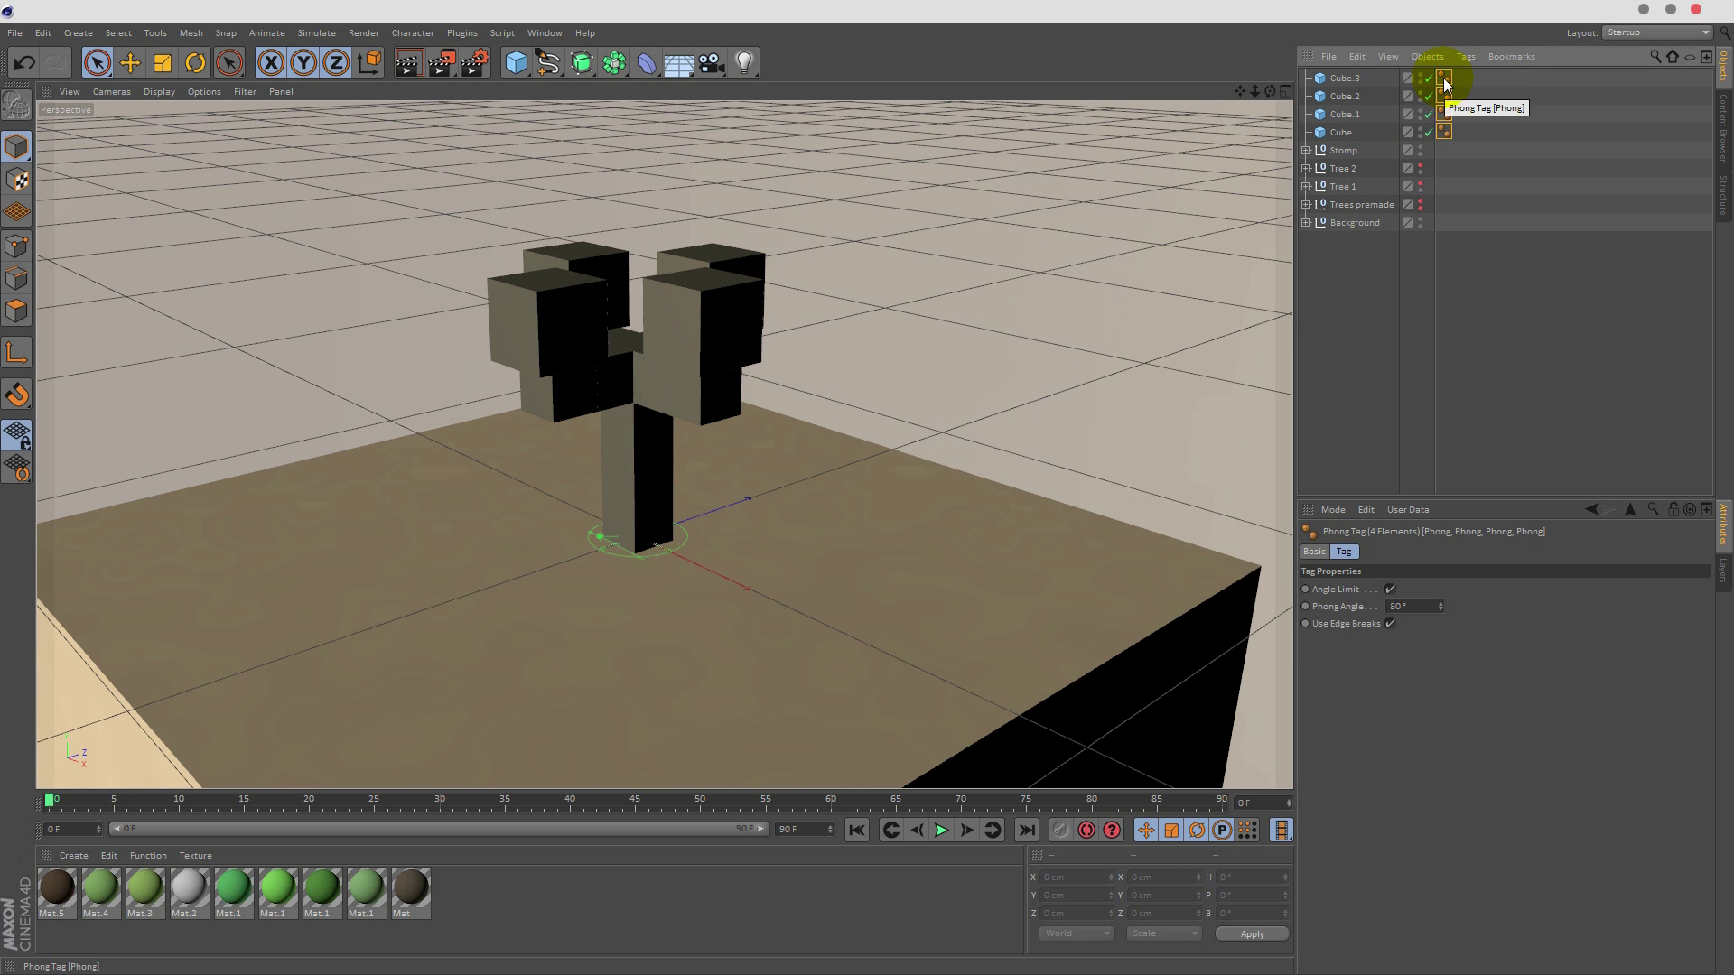
{"action": "key", "text": "Delete"}
{"action": "left_click", "coordinate": [1343, 76]}
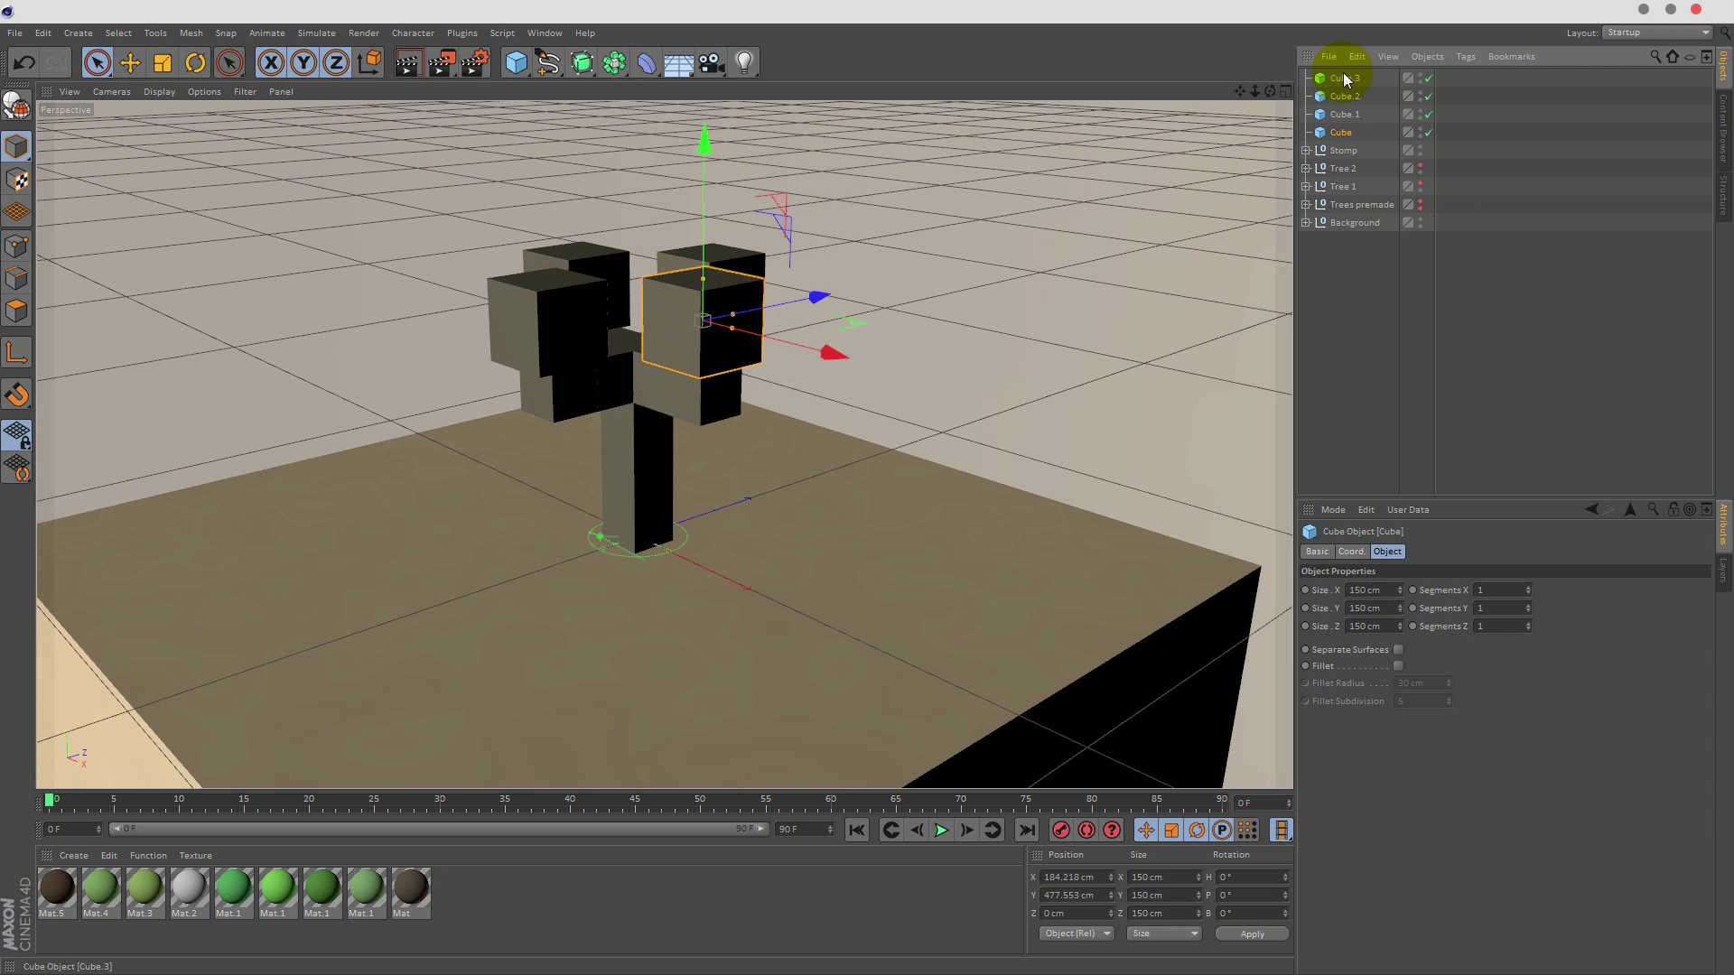
{"action": "left_click", "coordinate": [1346, 130], "text": "shift"}
{"action": "key", "text": "c"}
{"action": "left_click", "coordinate": [1344, 338]}
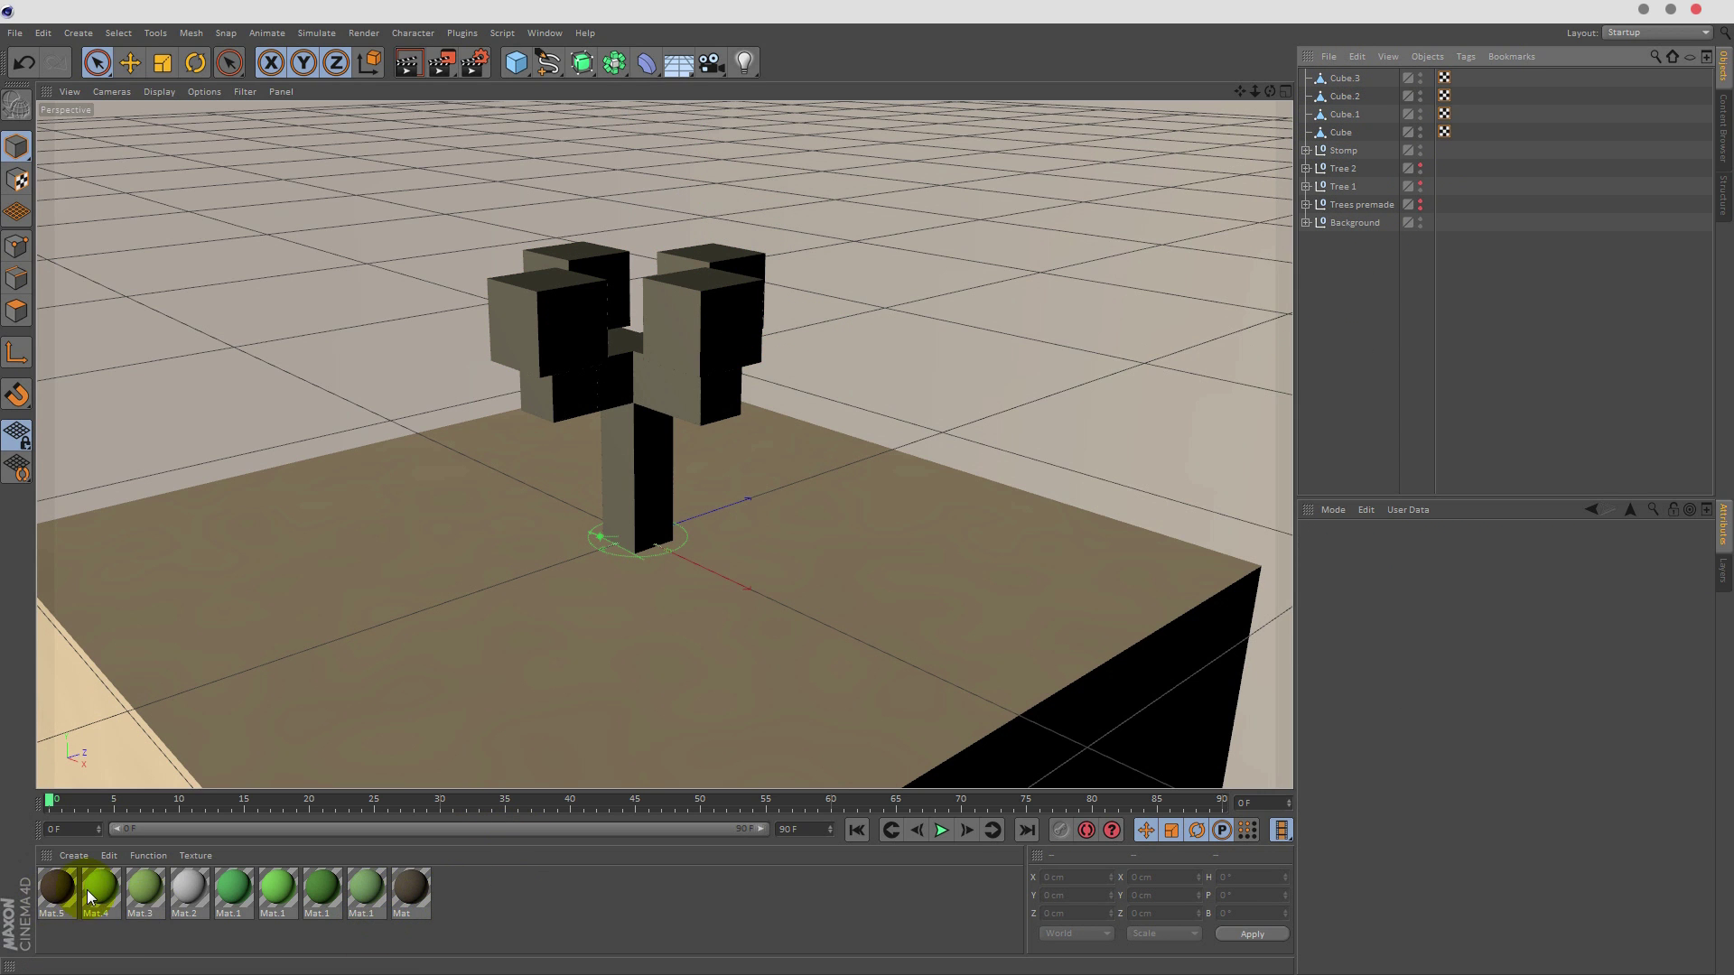
- Apply a different green material to each of the four foliage cubes and the brown Mat.5 to the Stomp group
{"action": "left_click_drag", "start_coordinate": [95, 897], "coordinate": [1342, 79]}
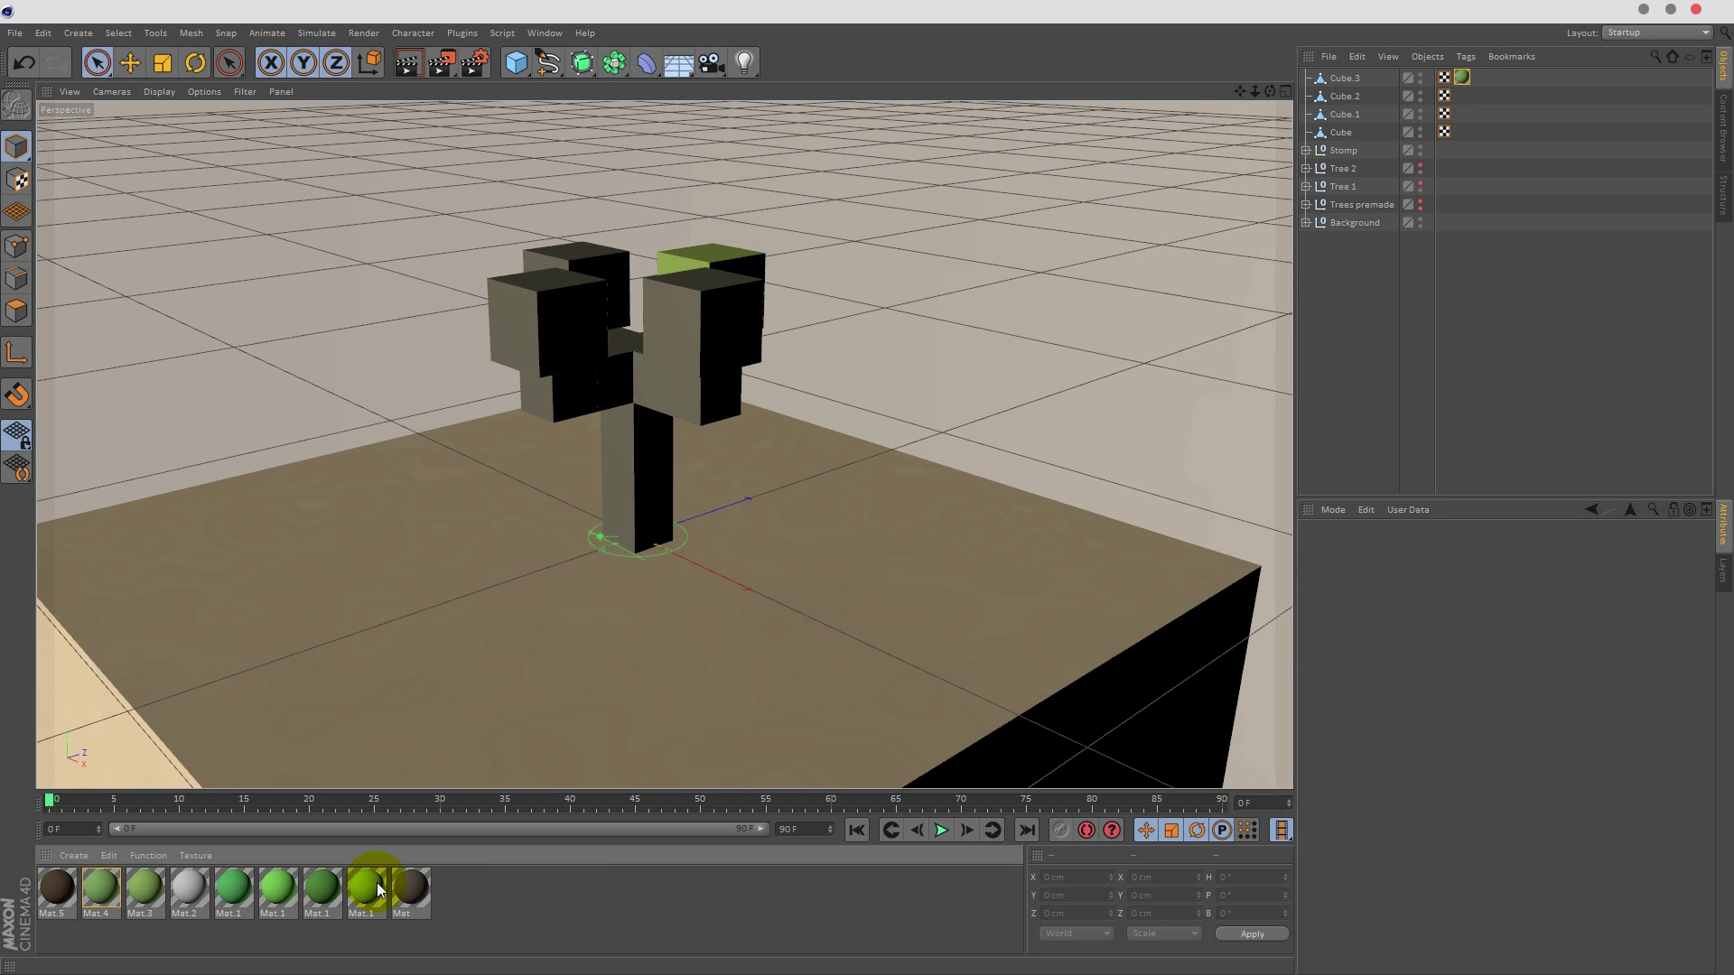
{"action": "double_click", "coordinate": [371, 890]}
{"action": "left_click", "coordinate": [771, 120]}
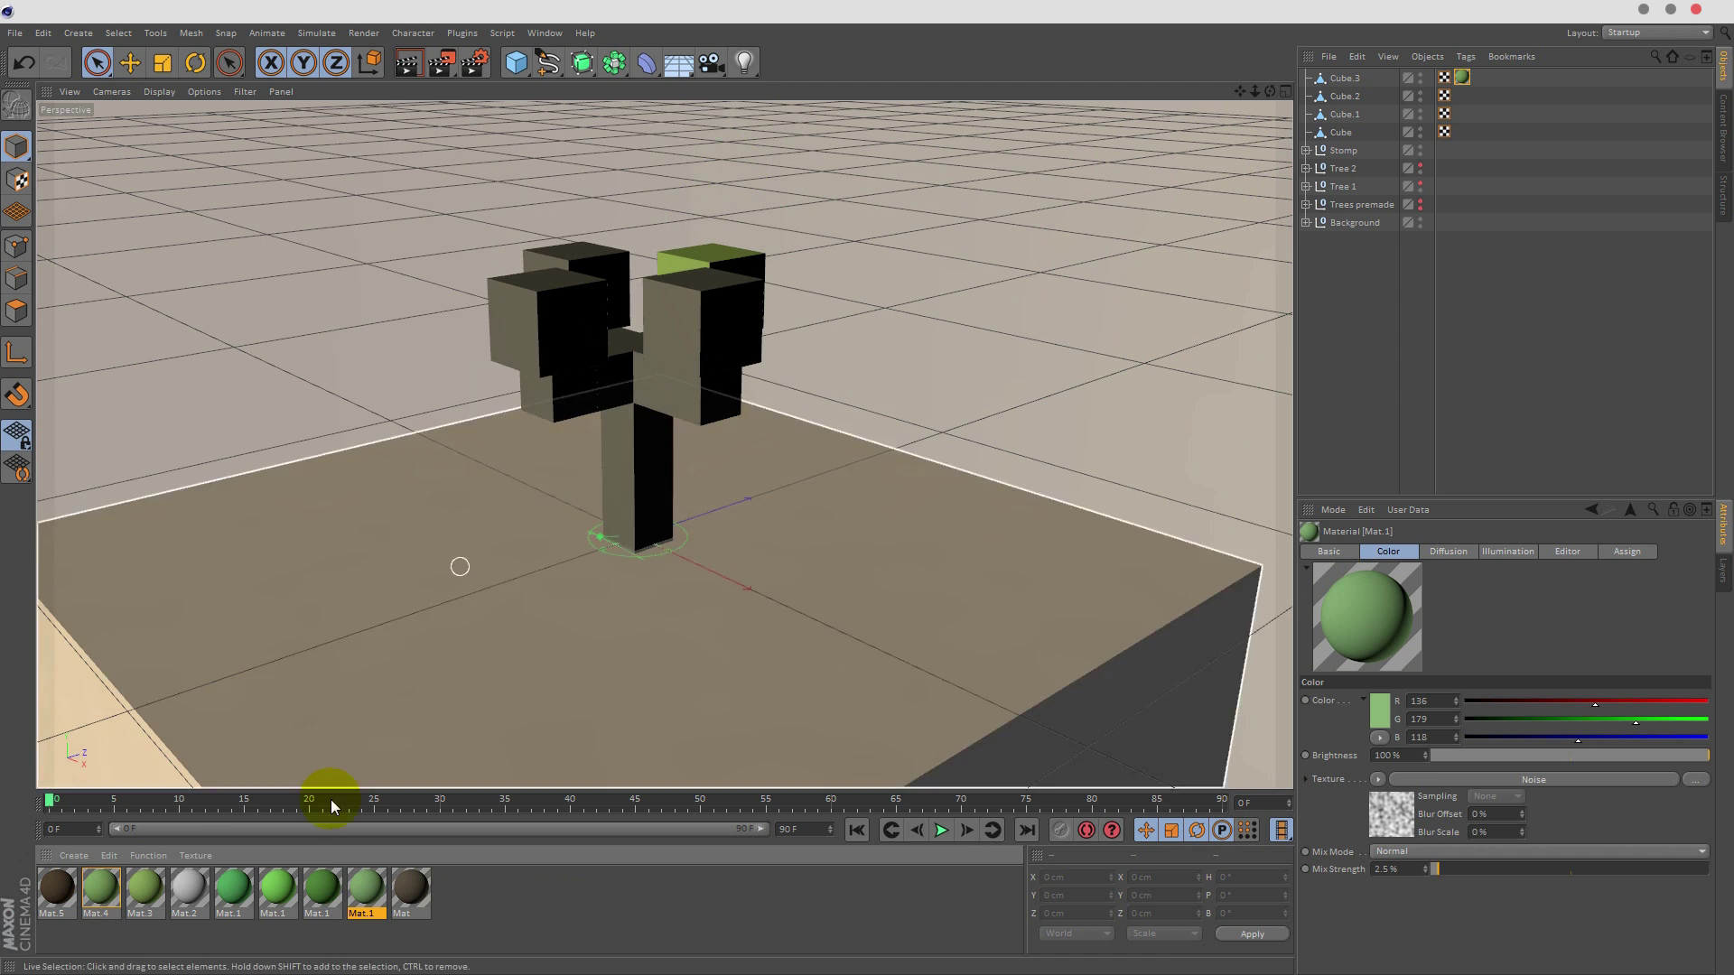
{"action": "left_click", "coordinate": [452, 907]}
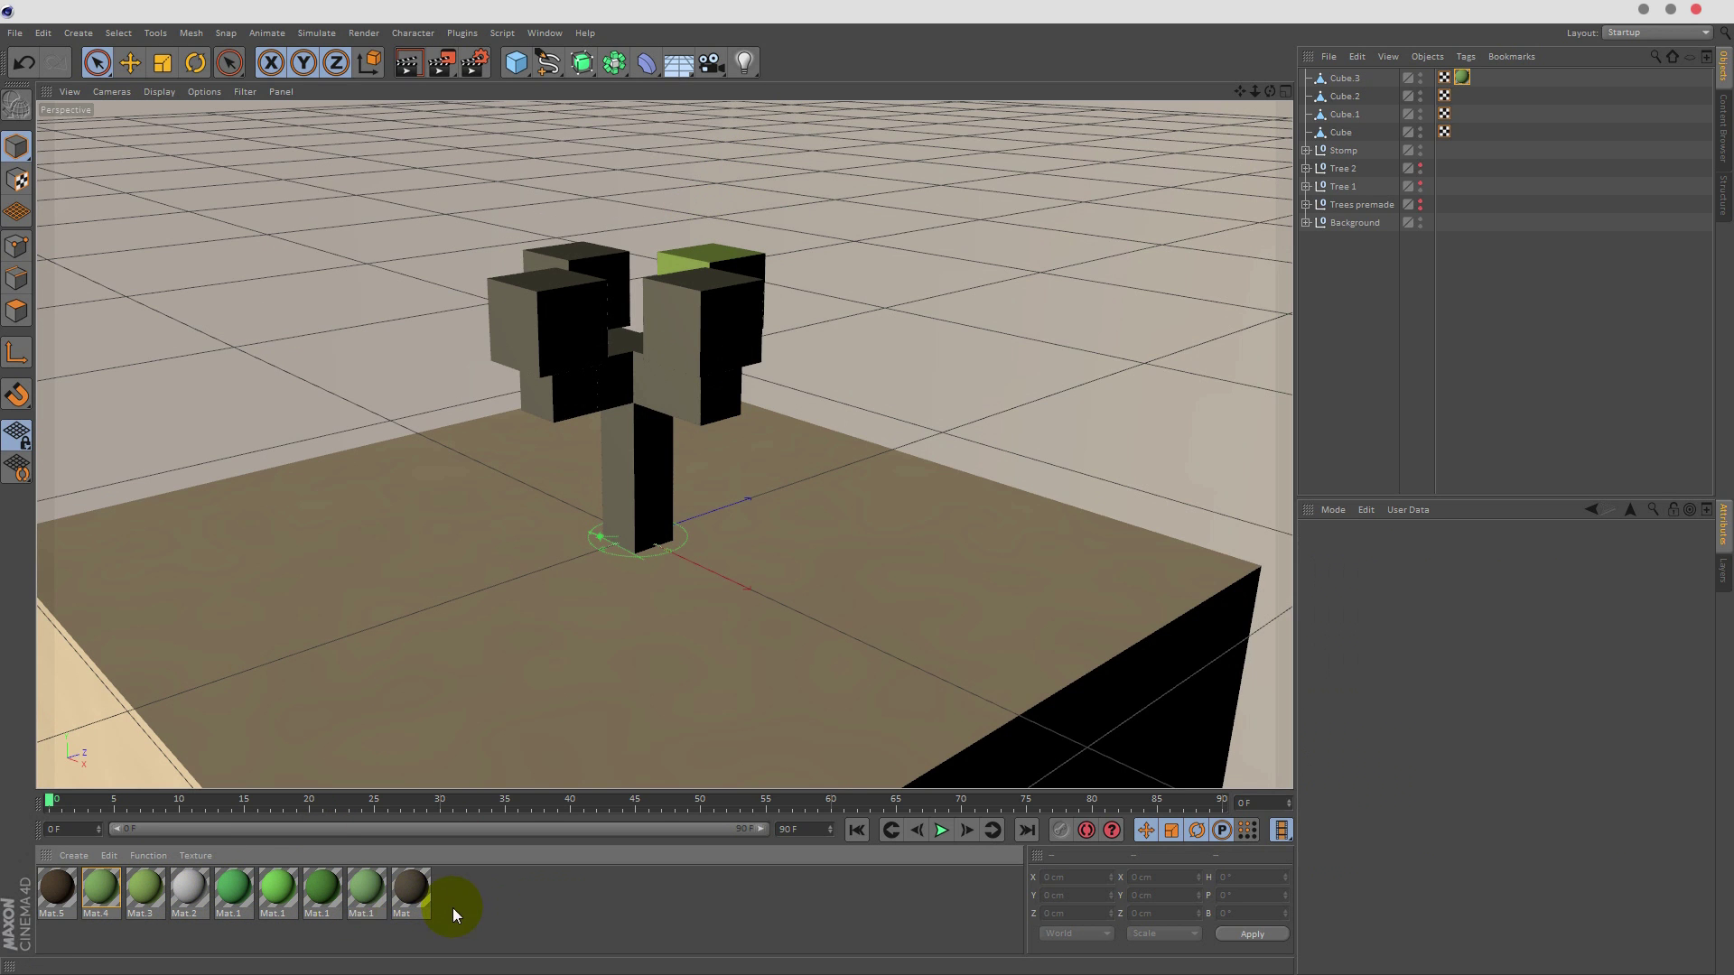
{"action": "left_click_drag", "start_coordinate": [318, 894], "coordinate": [1341, 97]}
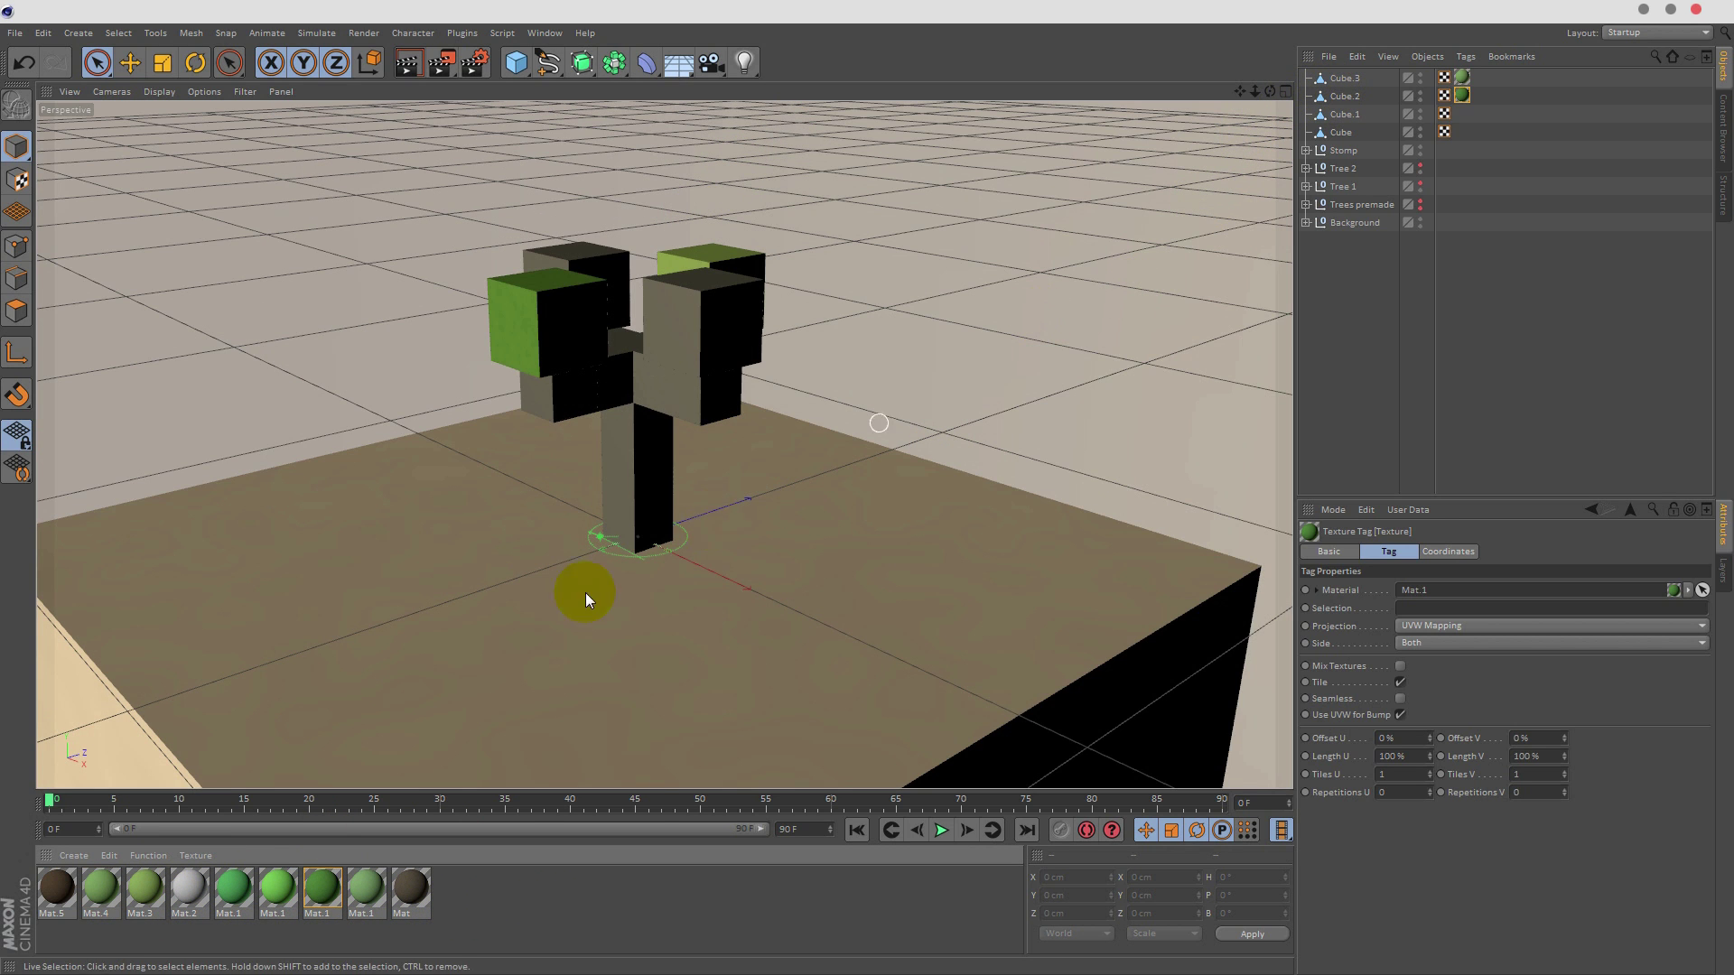
{"action": "left_click_drag", "start_coordinate": [312, 831], "coordinate": [1359, 116]}
{"action": "left_click_drag", "start_coordinate": [233, 895], "coordinate": [1366, 136]}
{"action": "left_click", "coordinate": [1333, 333]}
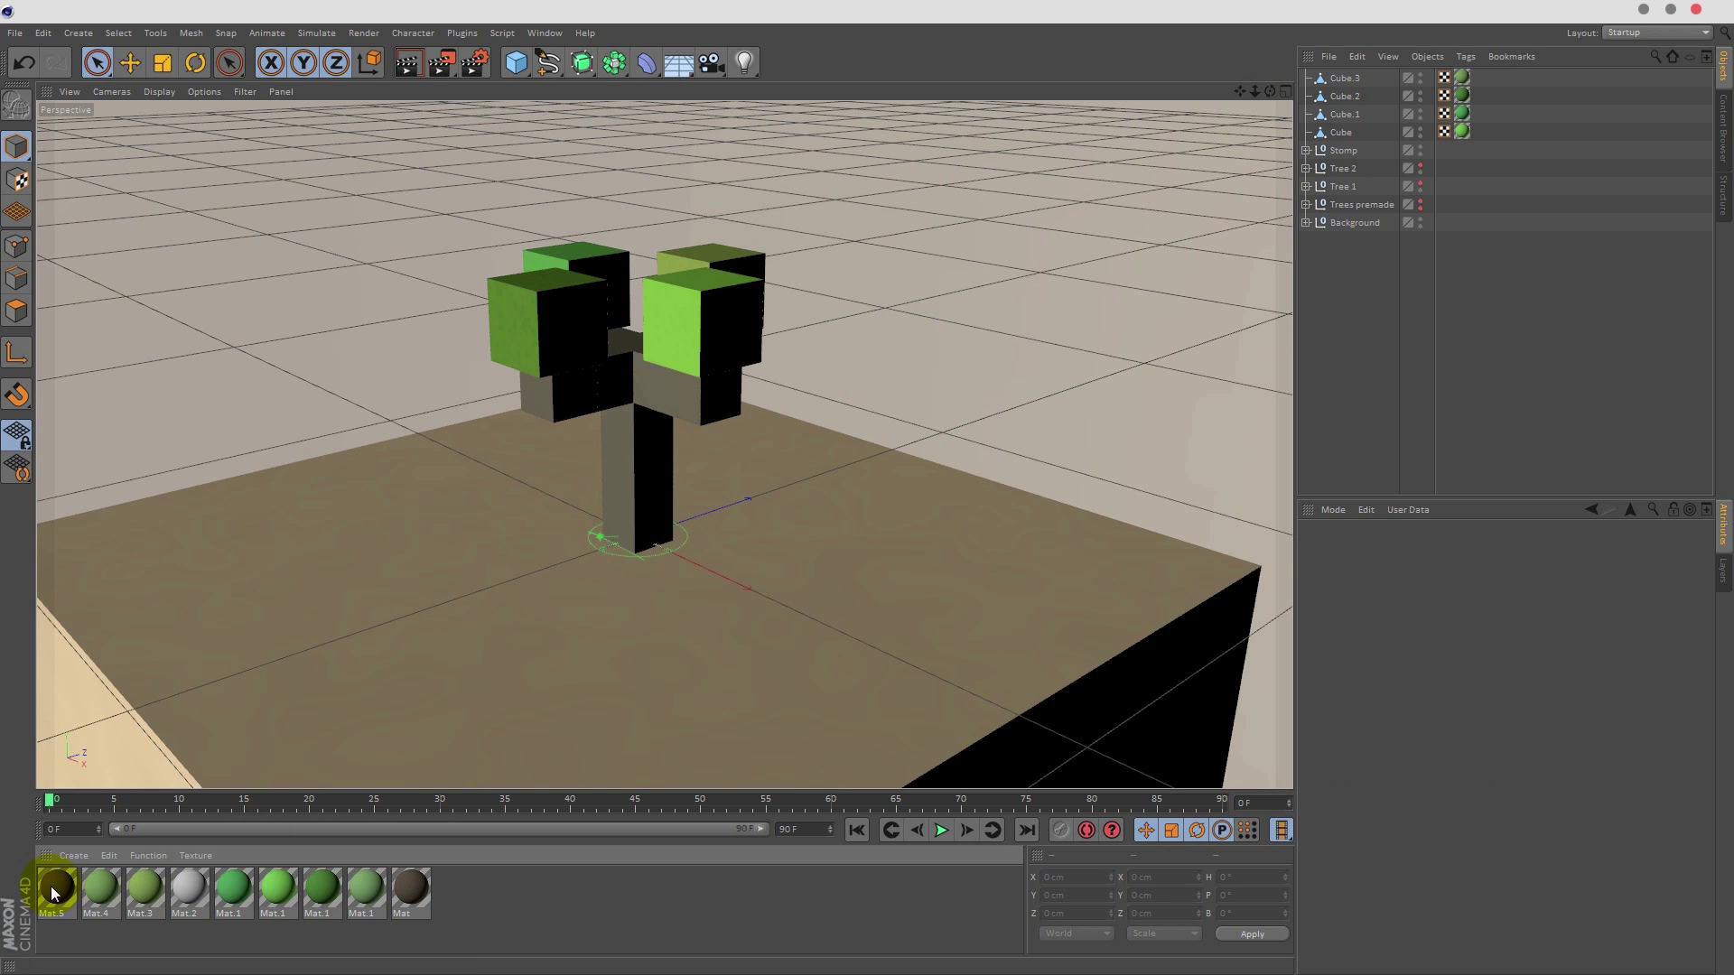
{"action": "left_click_drag", "start_coordinate": [53, 887], "coordinate": [1345, 149]}
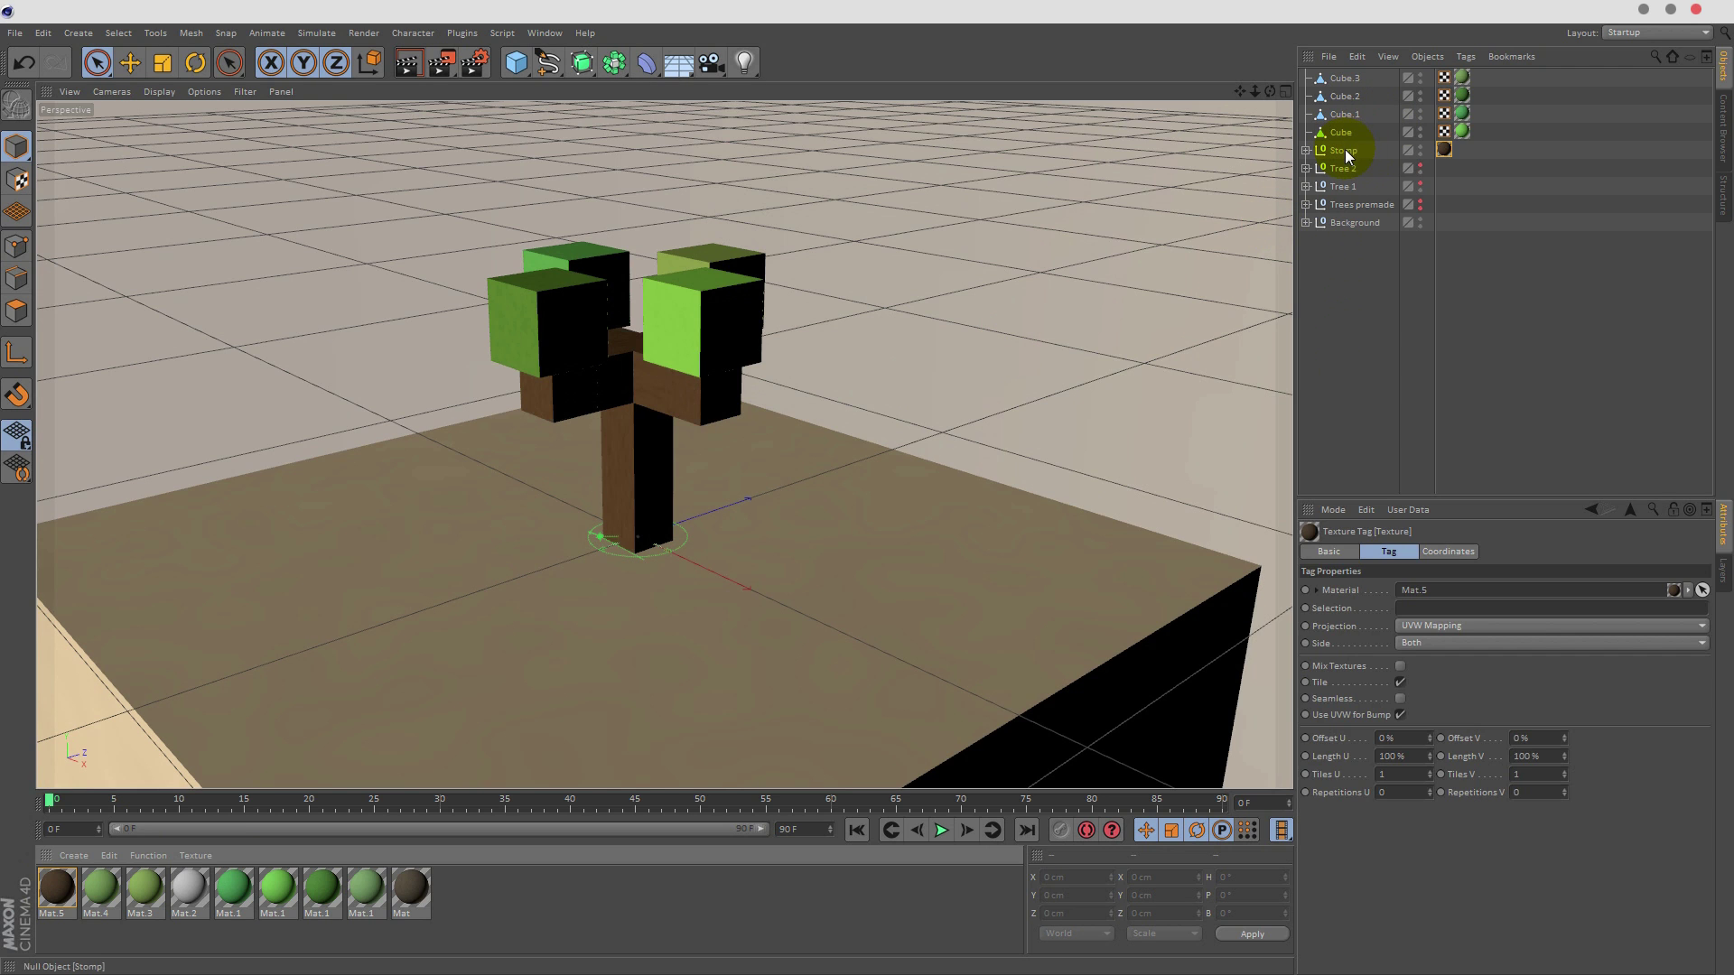
{"action": "left_click", "coordinate": [1342, 343]}
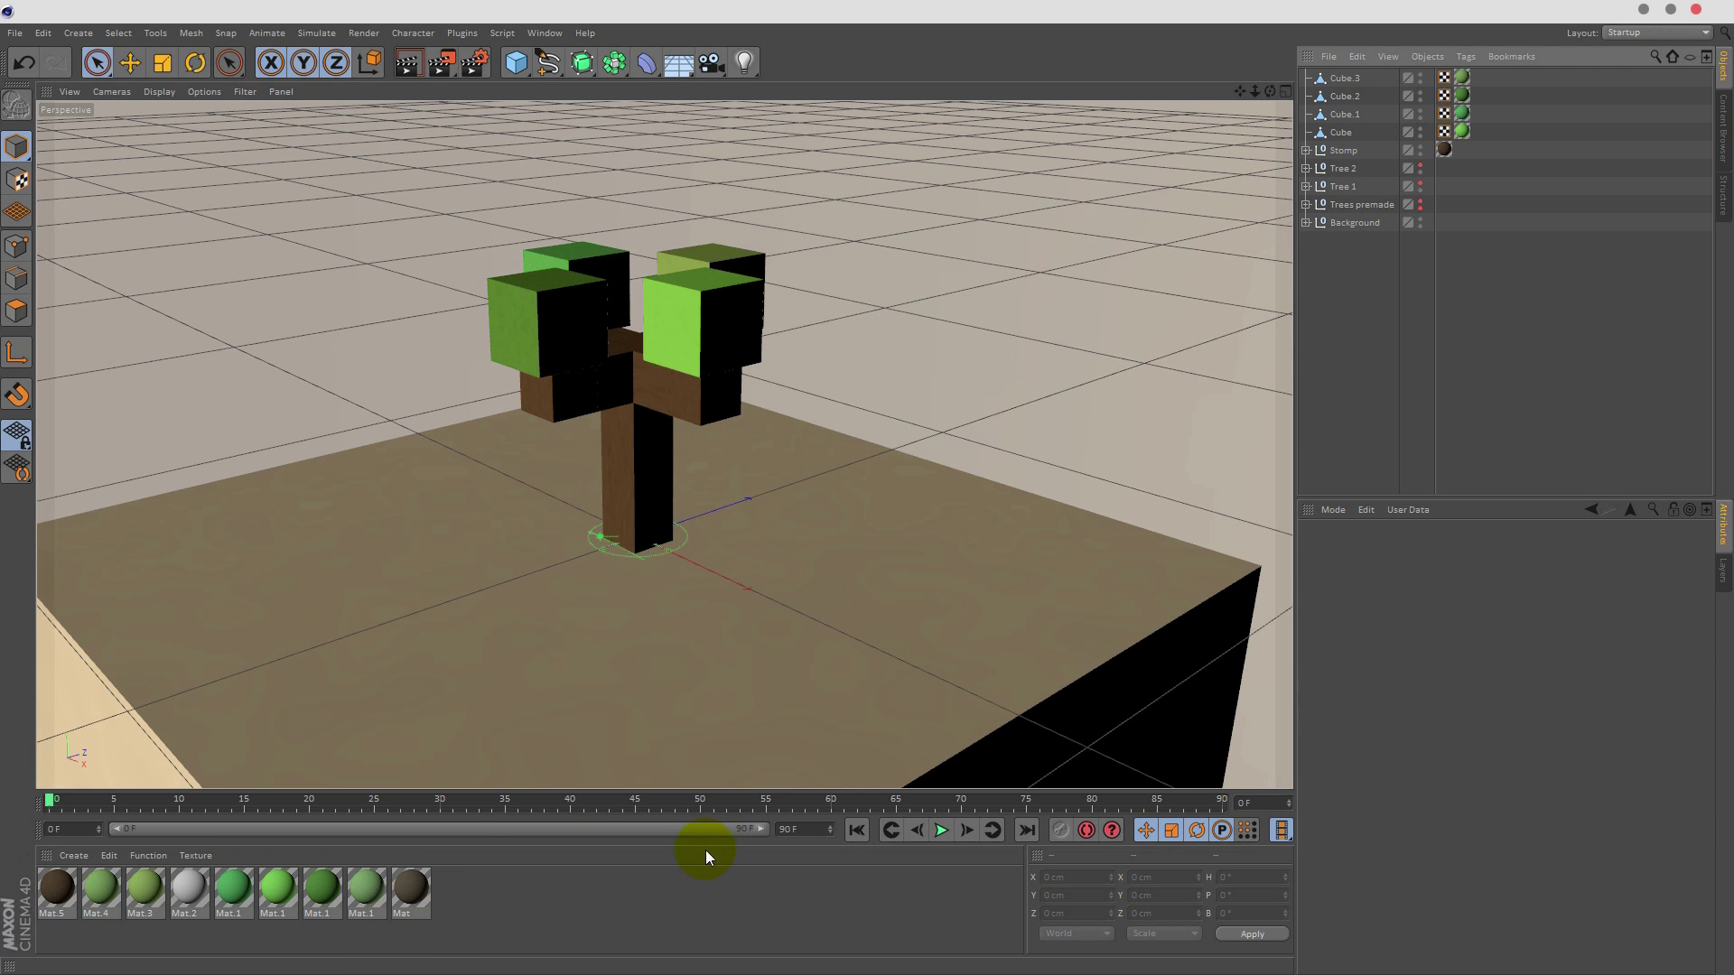
- Group the four foliage cubes with Stomp into one null and rename it Tree 3
{"action": "left_click", "coordinate": [1346, 150]}
{"action": "left_click", "coordinate": [1346, 78], "text": "shift"}
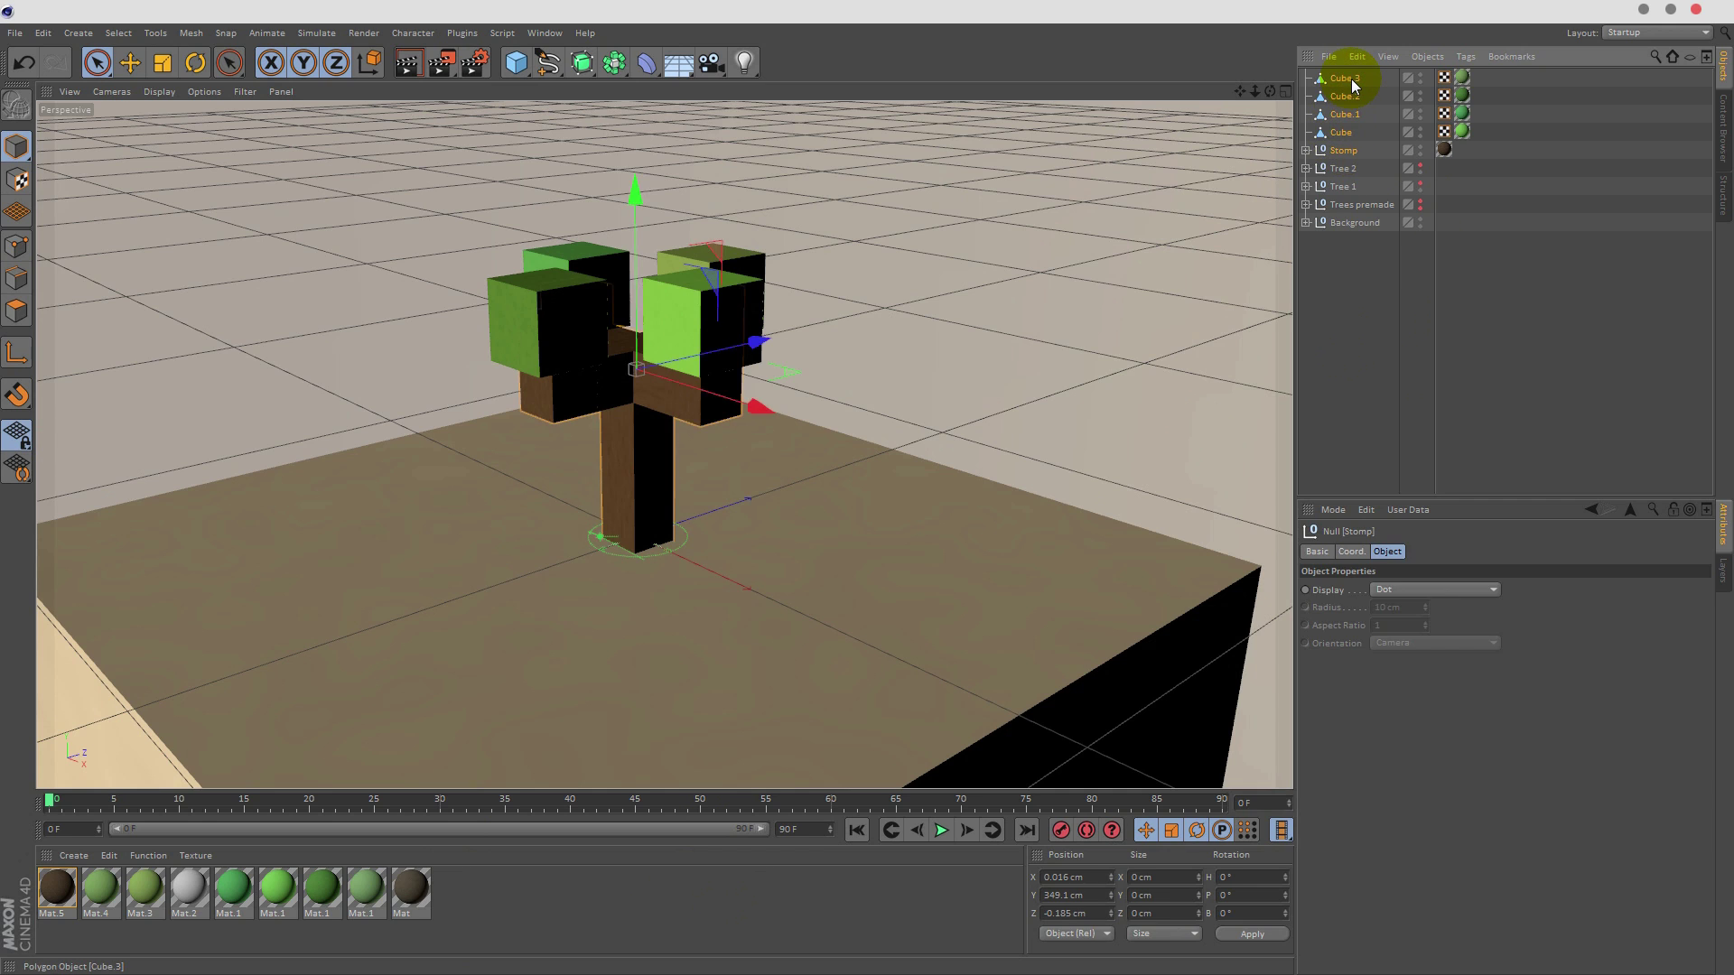
{"action": "key", "text": "alt+g"}
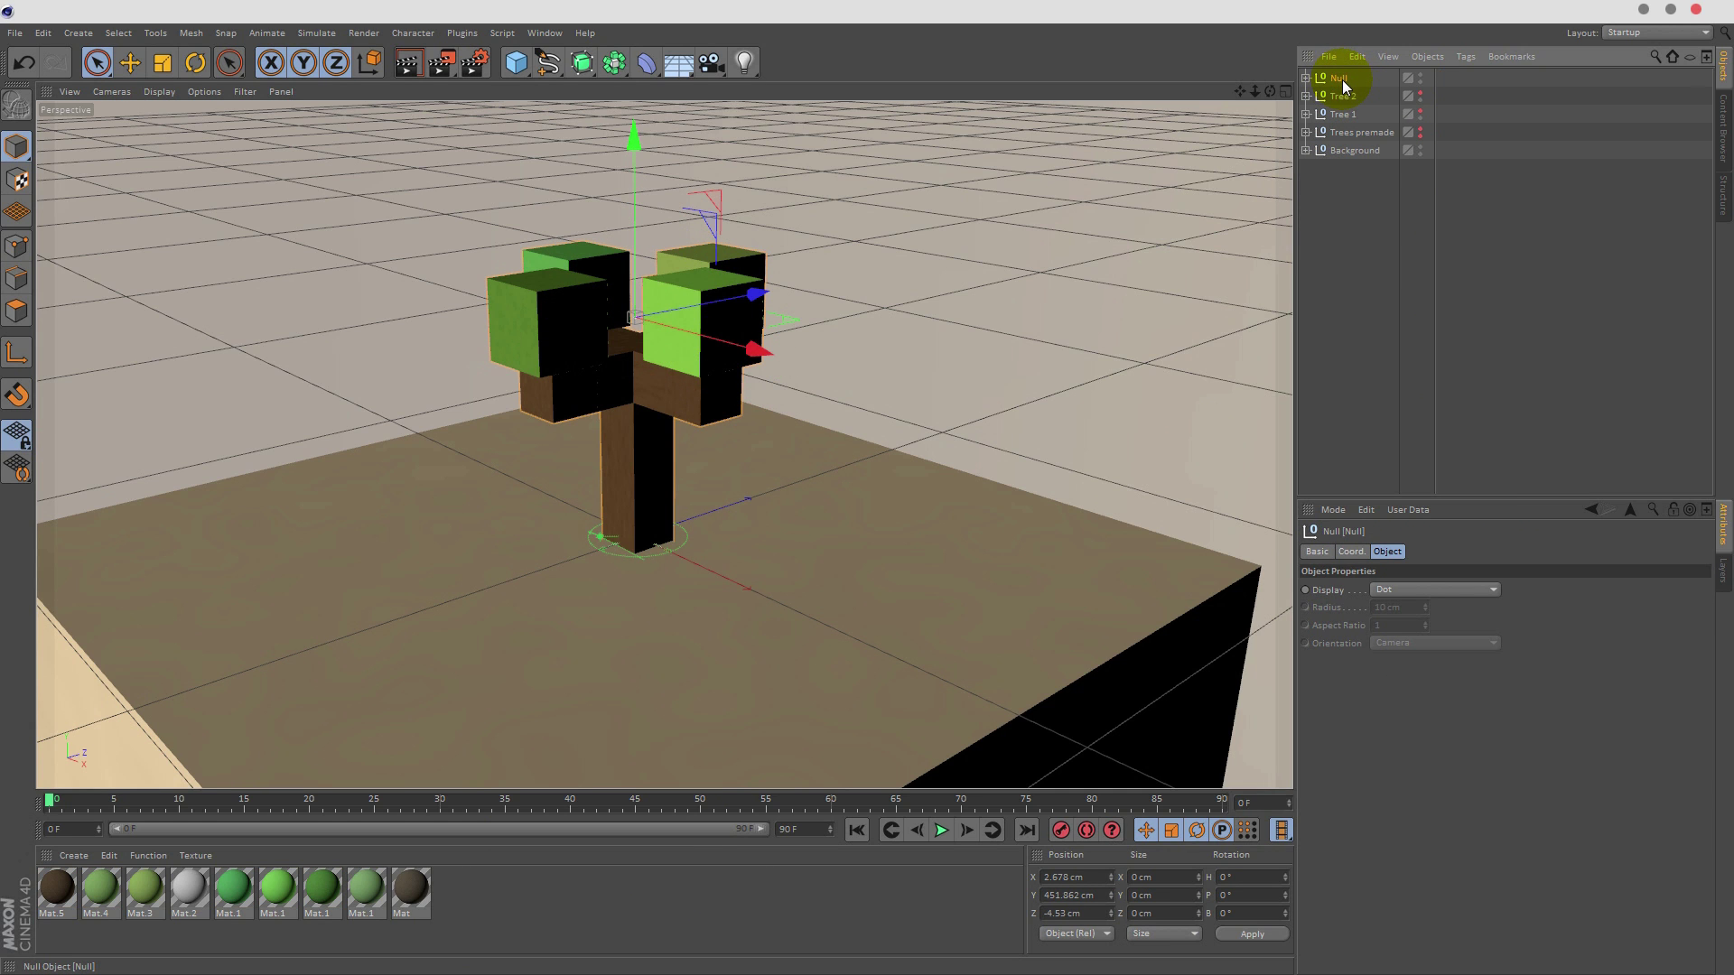
{"action": "double_click", "coordinate": [1342, 79]}
{"action": "type", "text": "Tree 3"}
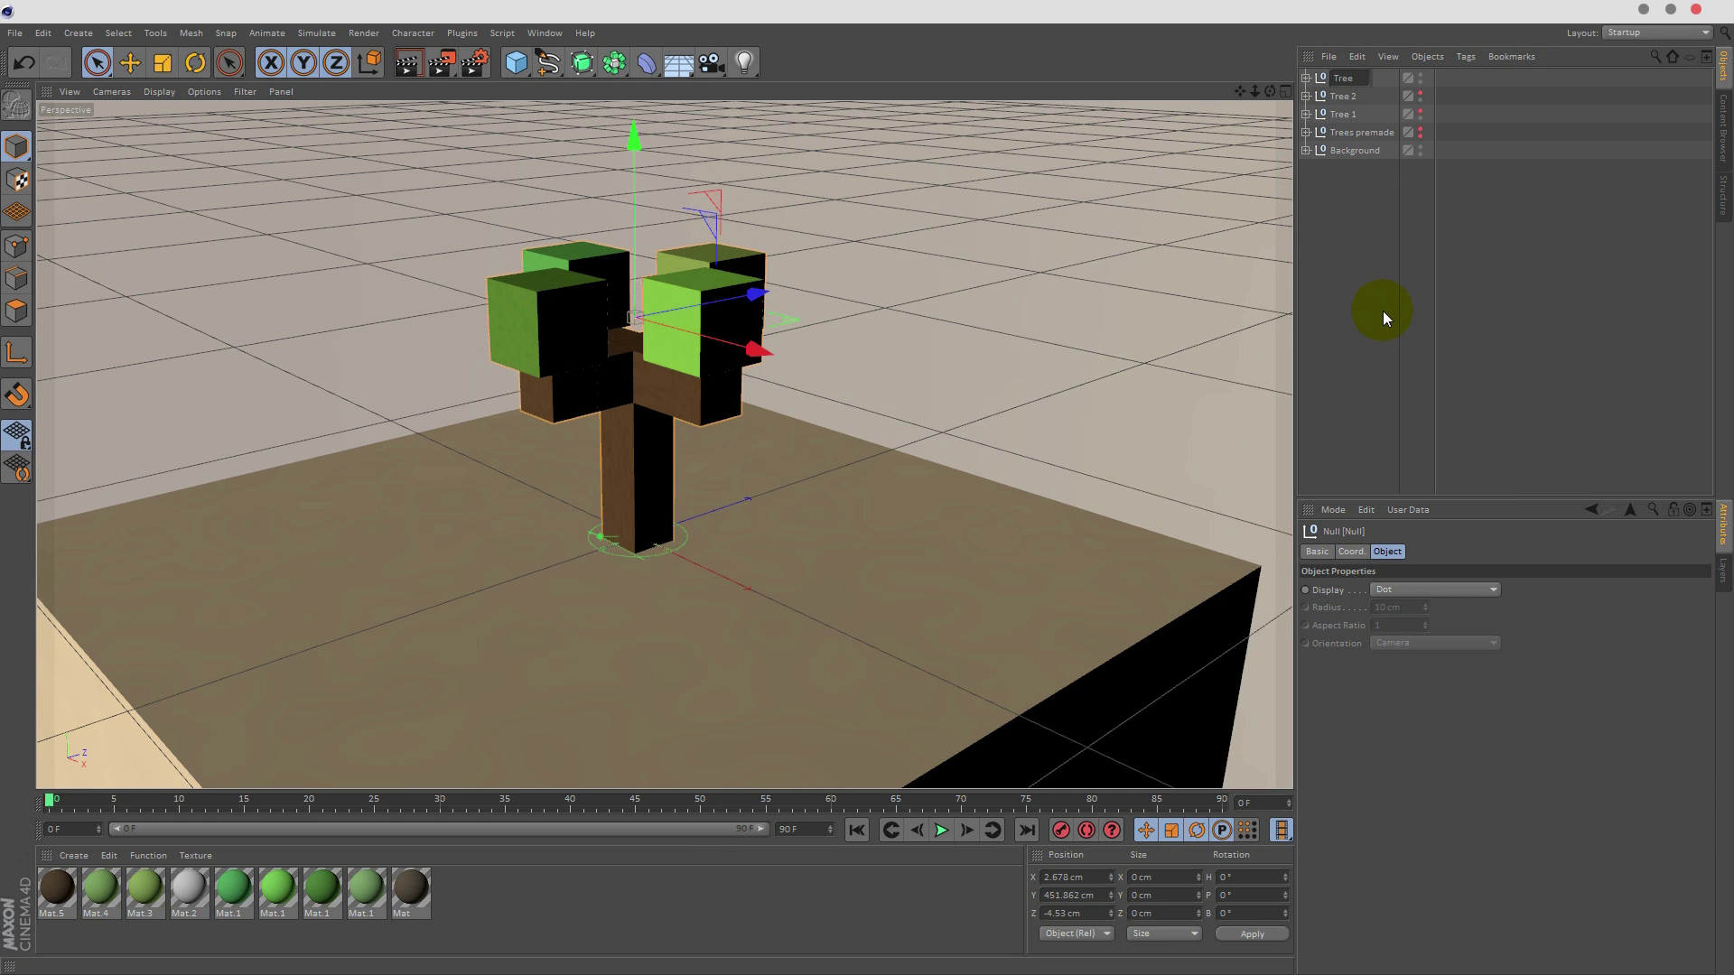
{"action": "key", "text": "Return"}
{"action": "left_click", "coordinate": [1369, 263]}
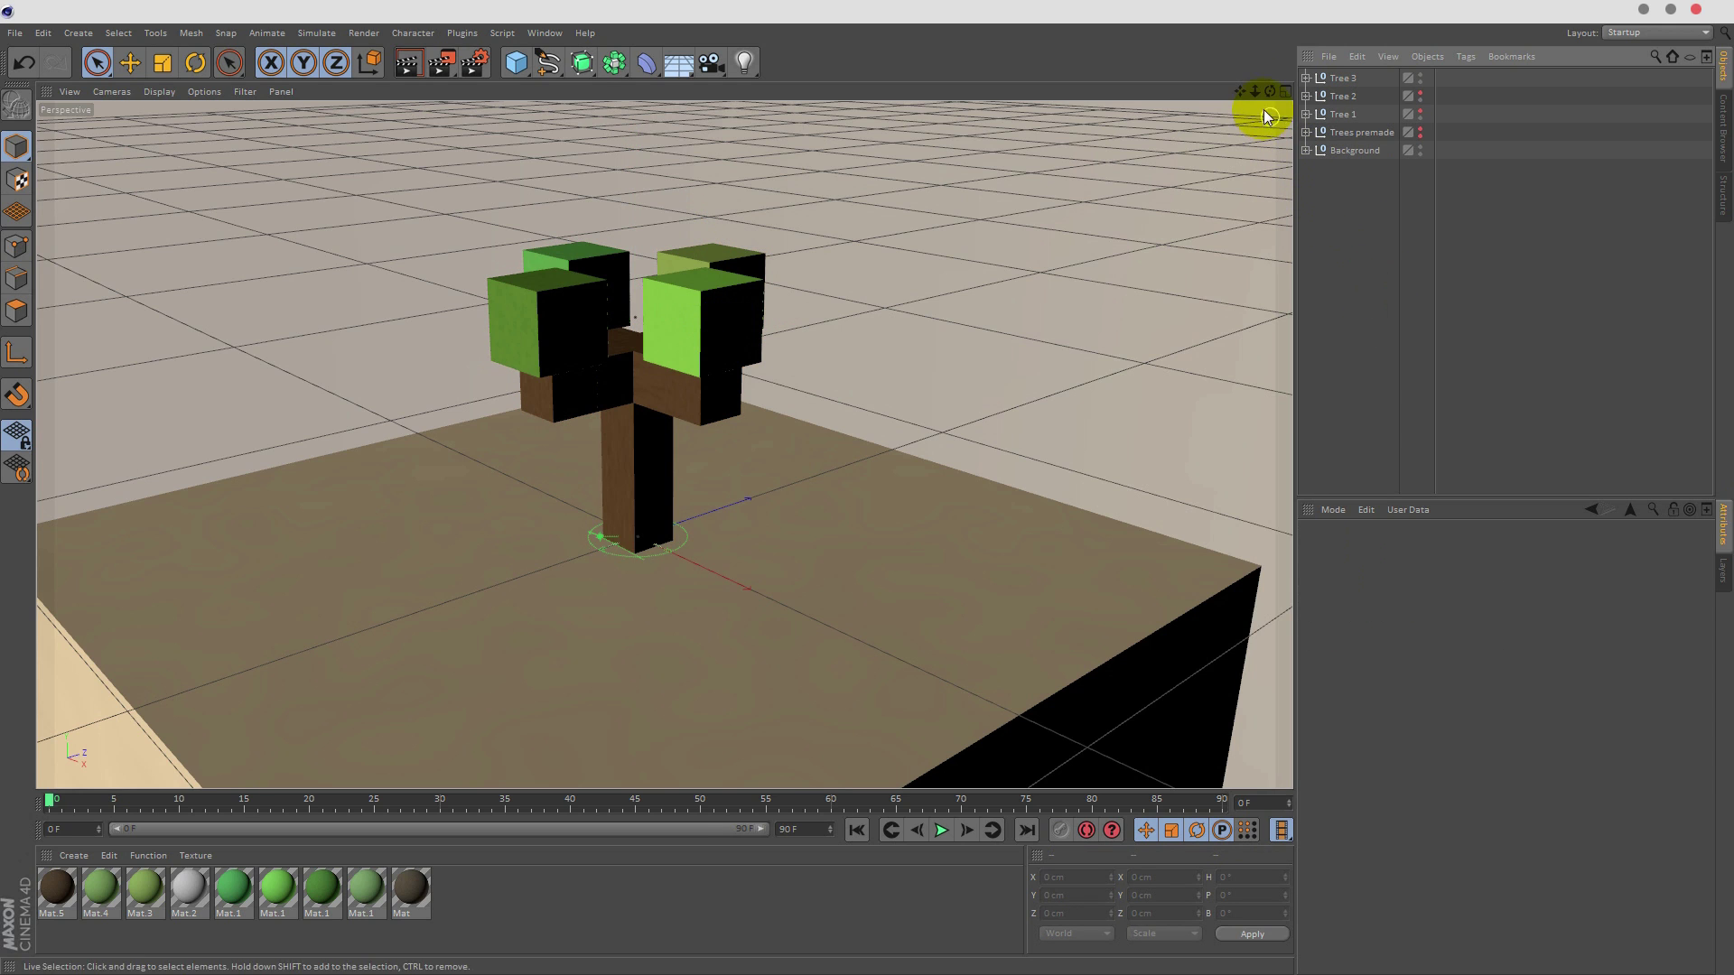
- Unhide Tree 1 and Tree 2, and move Tree 3 away from them to Z about -339 cm
{"action": "left_click", "coordinate": [1420, 96]}
{"action": "left_click", "coordinate": [1421, 112]}
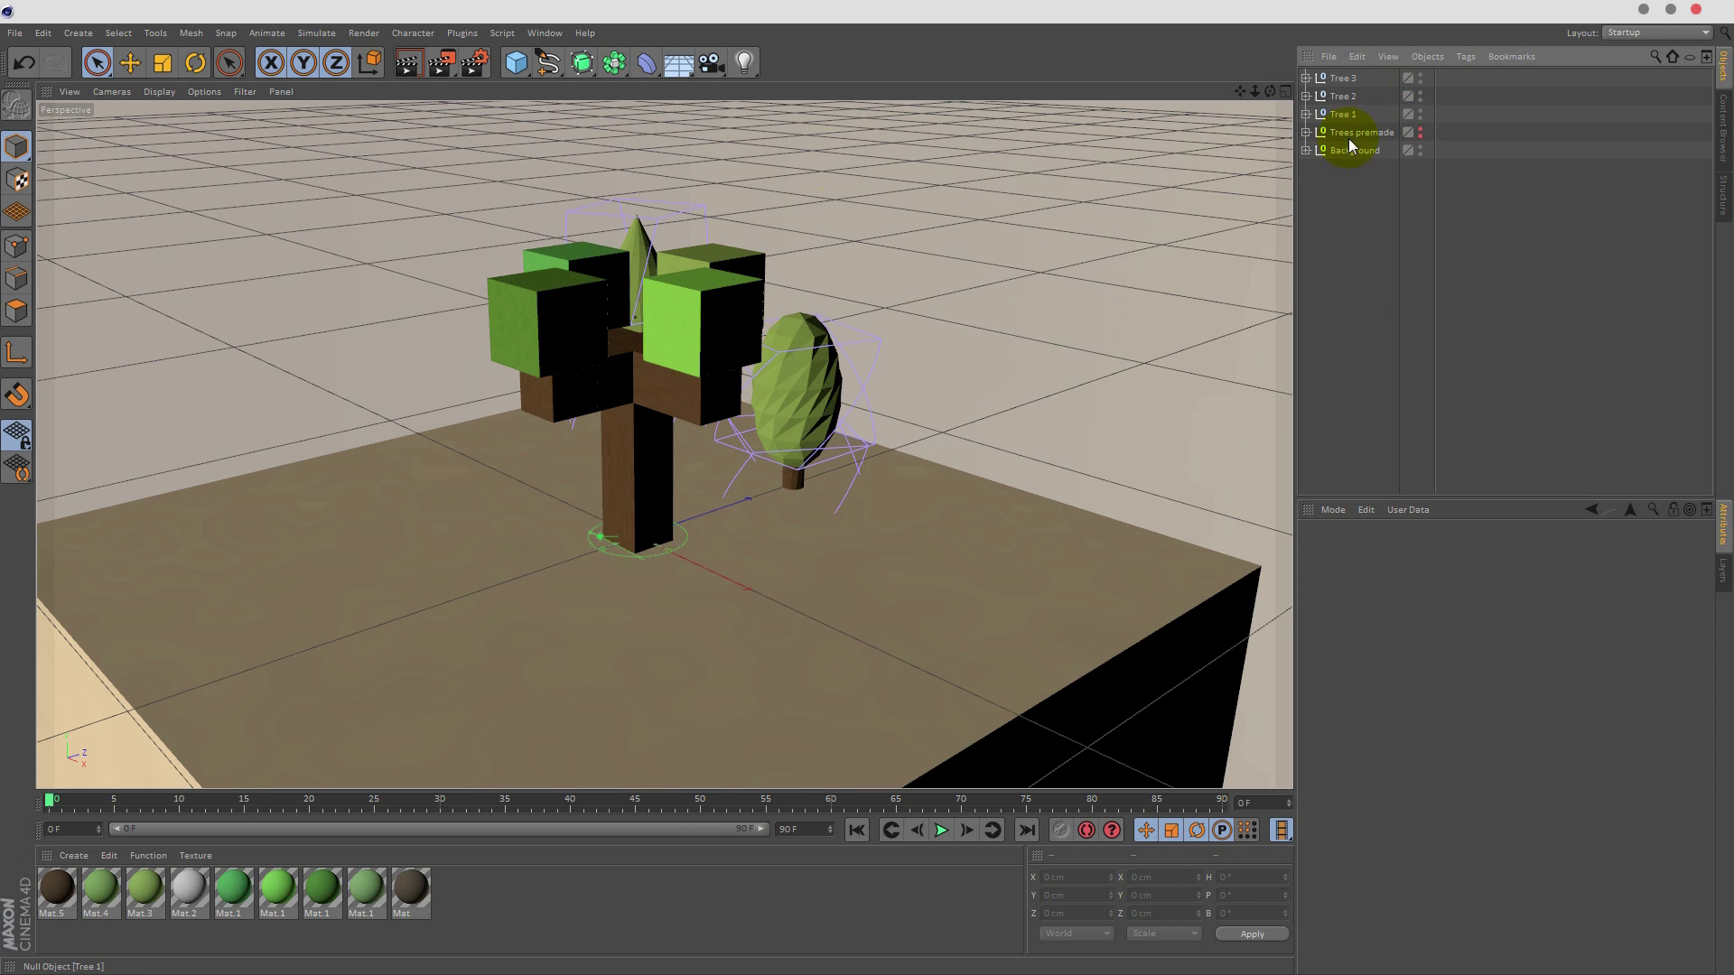
{"action": "left_click", "coordinate": [1342, 78]}
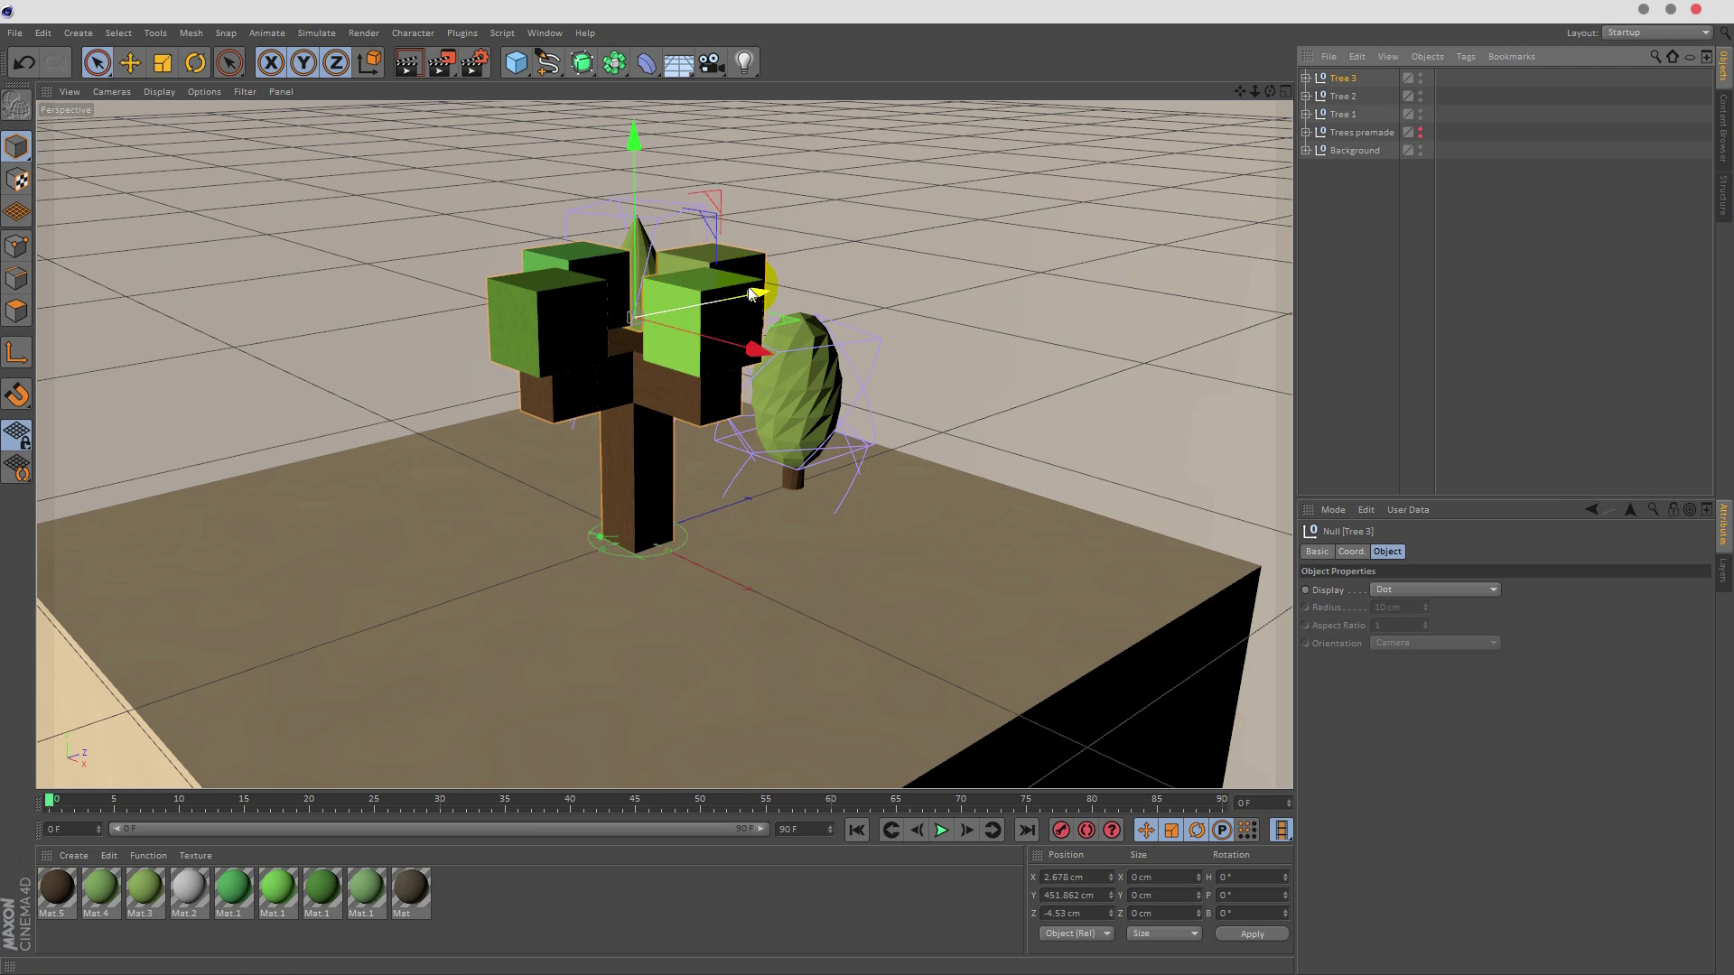
{"action": "left_click_drag", "start_coordinate": [750, 293], "coordinate": [289, 83]}
- Scale Tree 3 down uniformly and reposition it on the ground at X about -598 cm, Y about 313 cm
{"action": "left_click", "coordinate": [163, 62]}
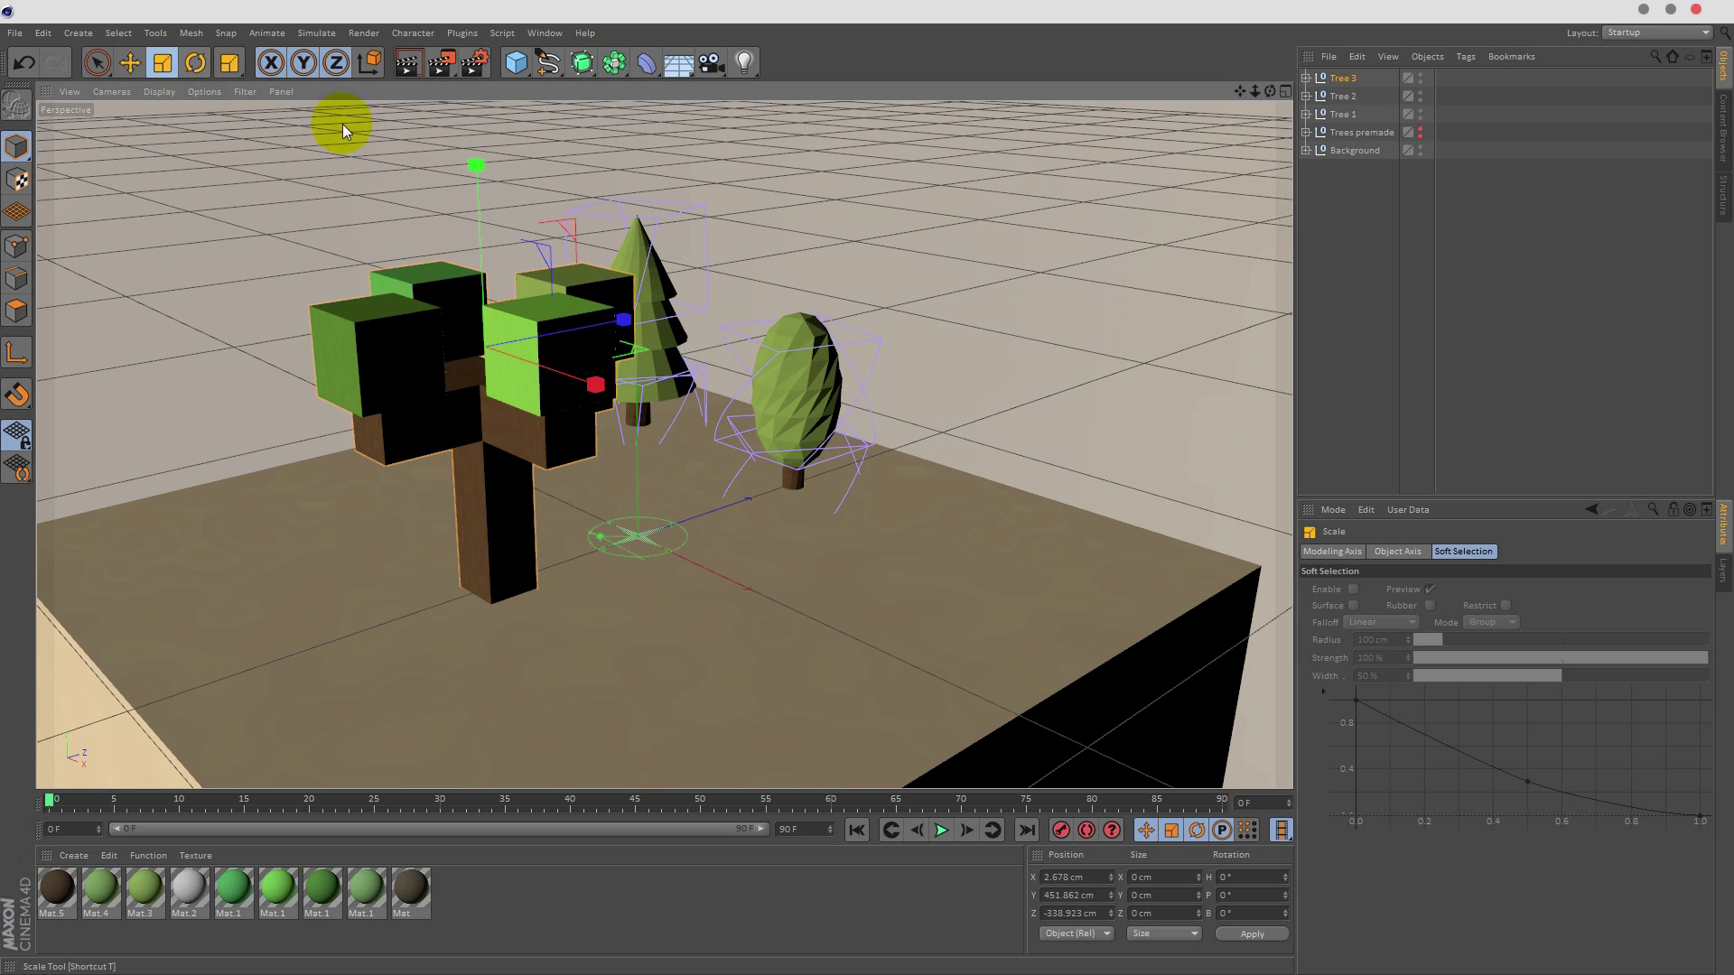
{"action": "left_click_drag", "start_coordinate": [587, 177], "coordinate": [482, 298]}
{"action": "left_click", "coordinate": [97, 63]}
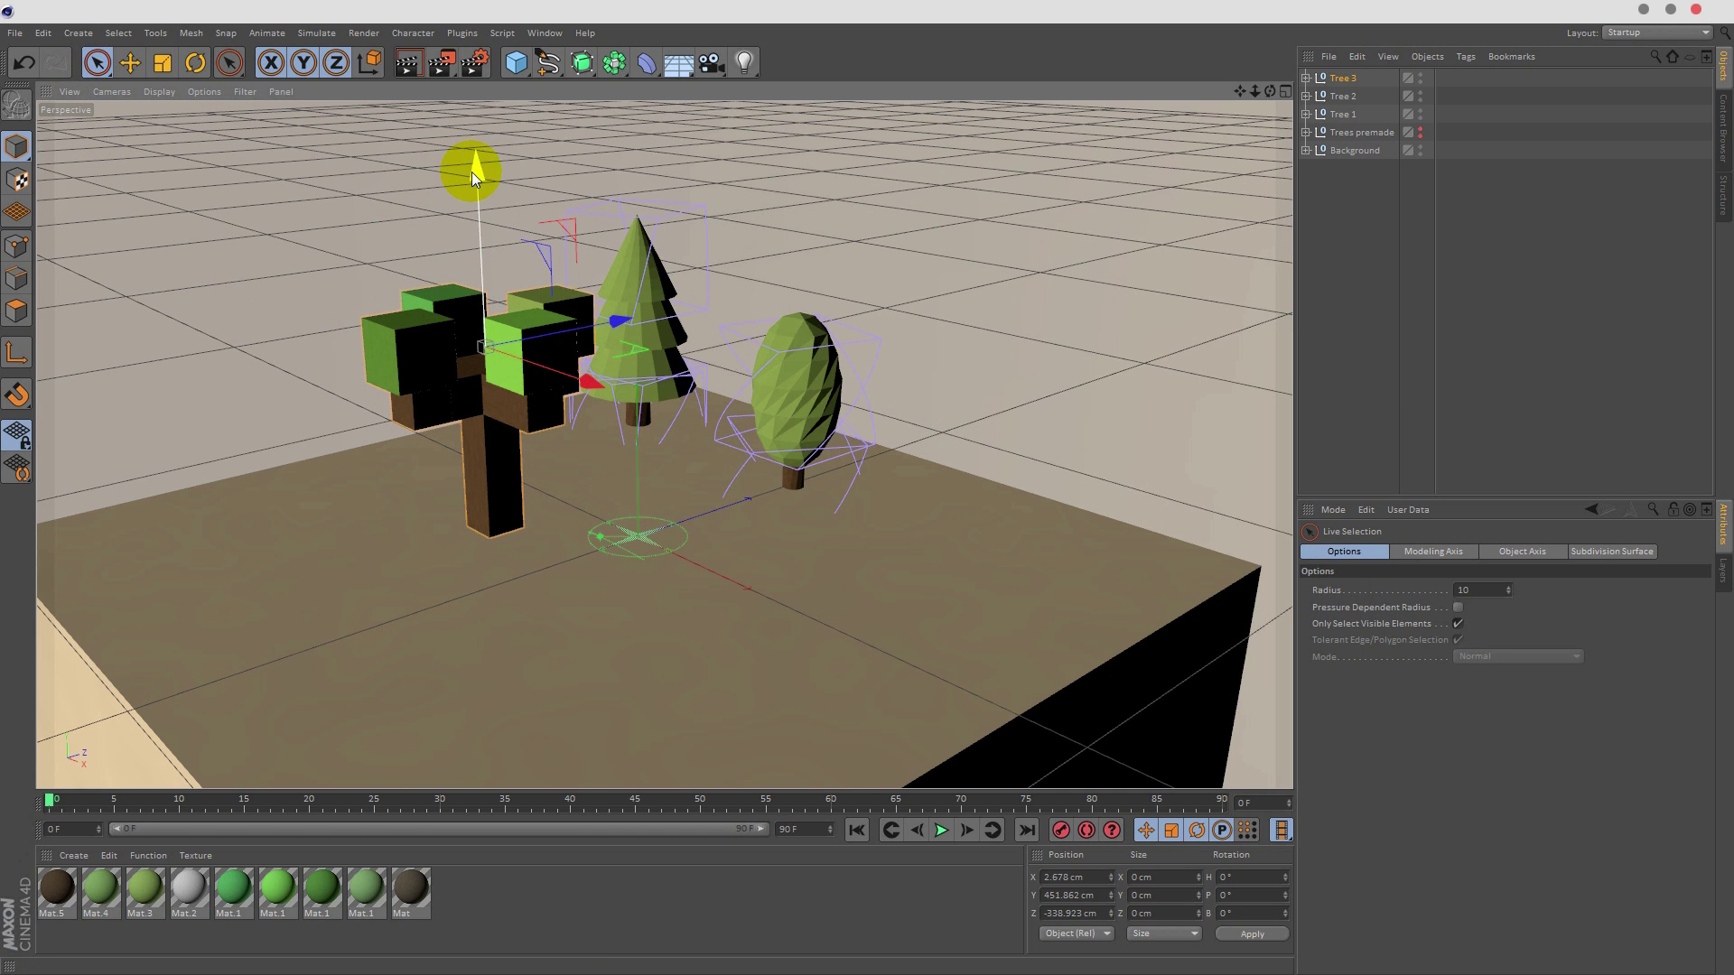
{"action": "left_click_drag", "start_coordinate": [471, 171], "coordinate": [486, 262]}
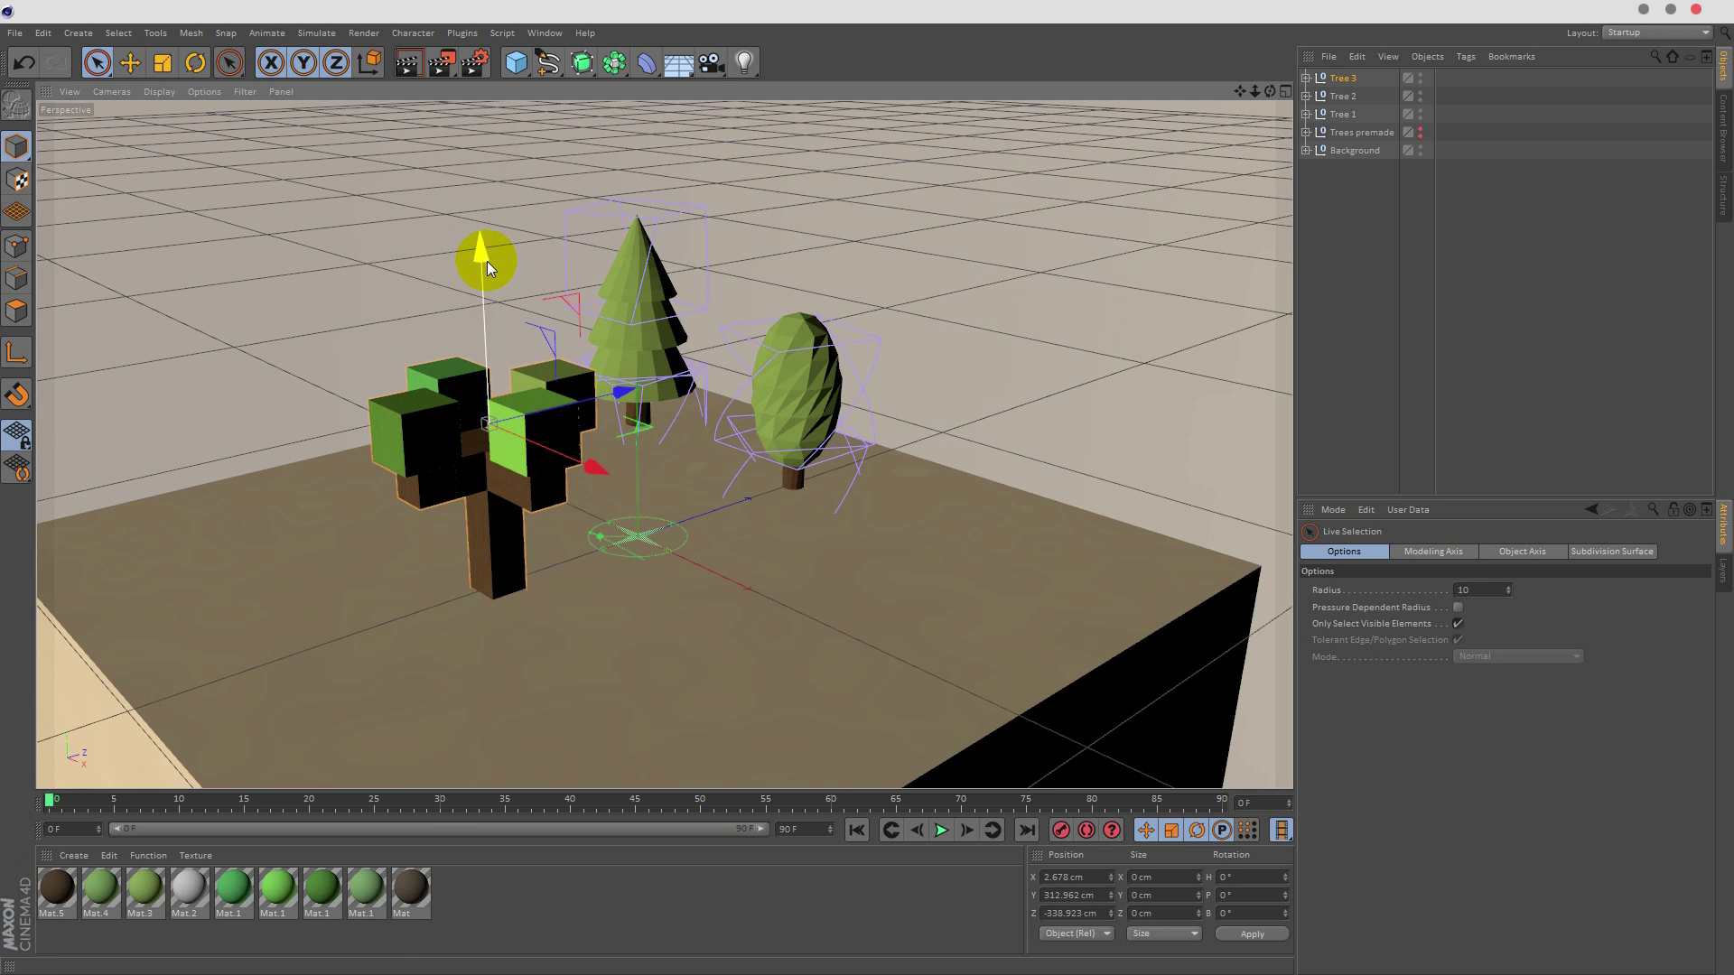
{"action": "left_click_drag", "start_coordinate": [589, 477], "coordinate": [415, 394]}
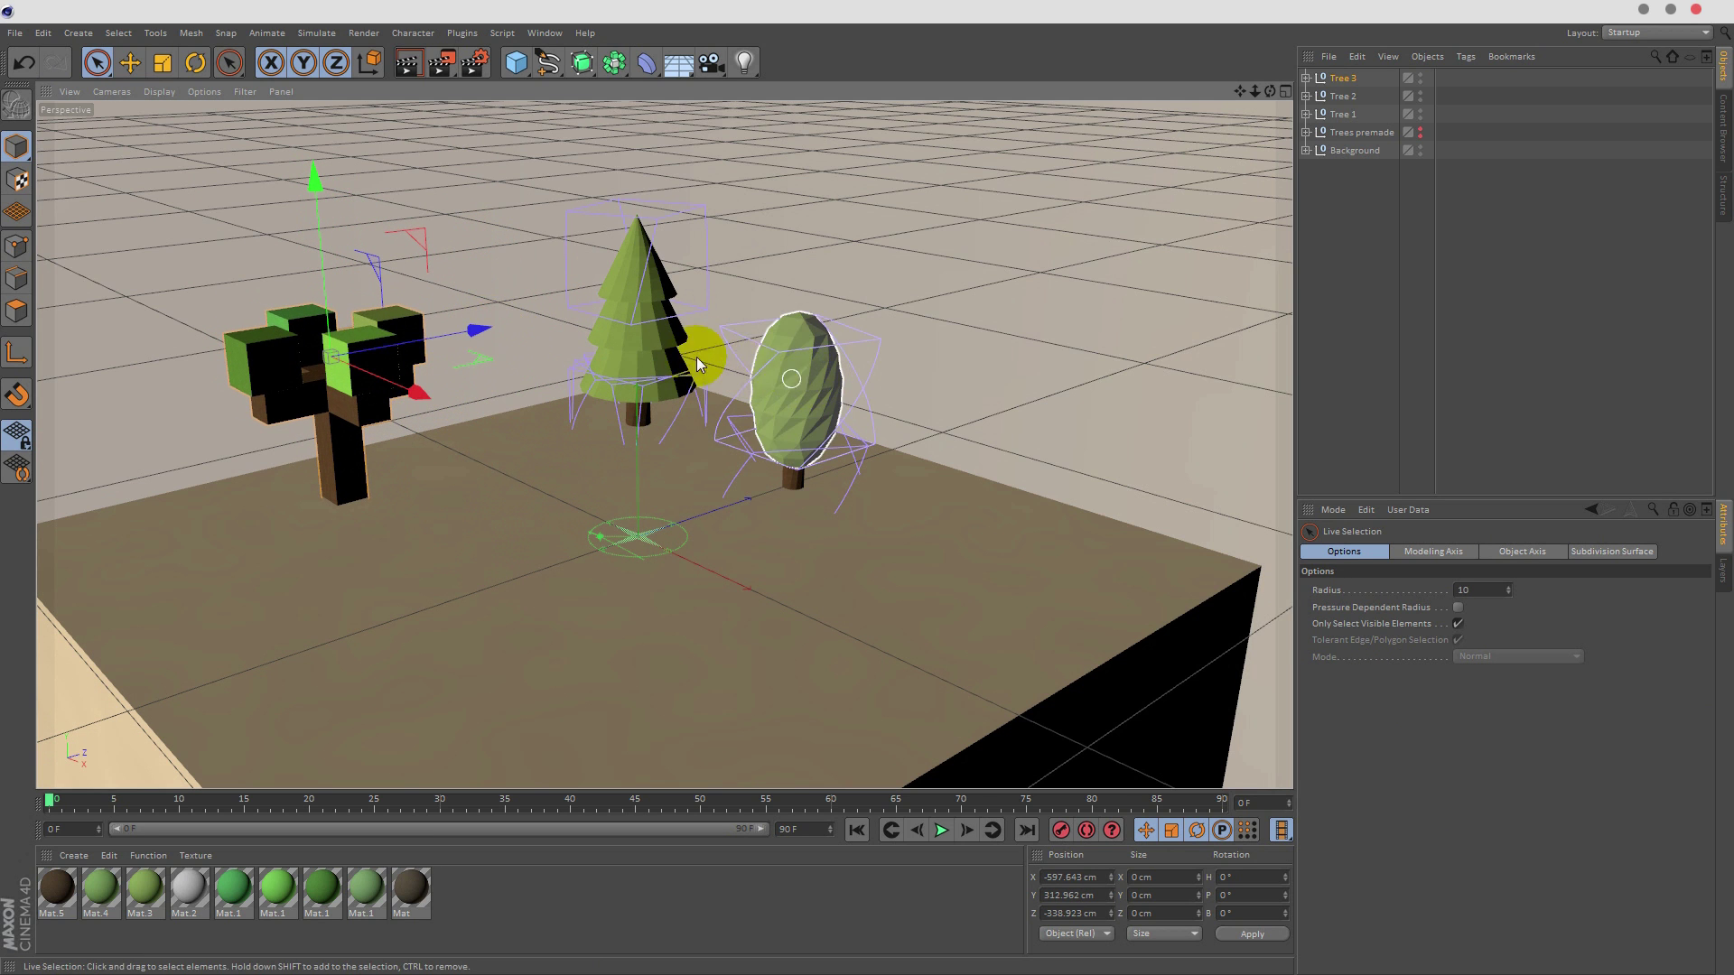
- Move Tree 2 closer to Tree 3, to Z about 264 cm
{"action": "left_click", "coordinate": [625, 344]}
{"action": "left_click", "coordinate": [1342, 95]}
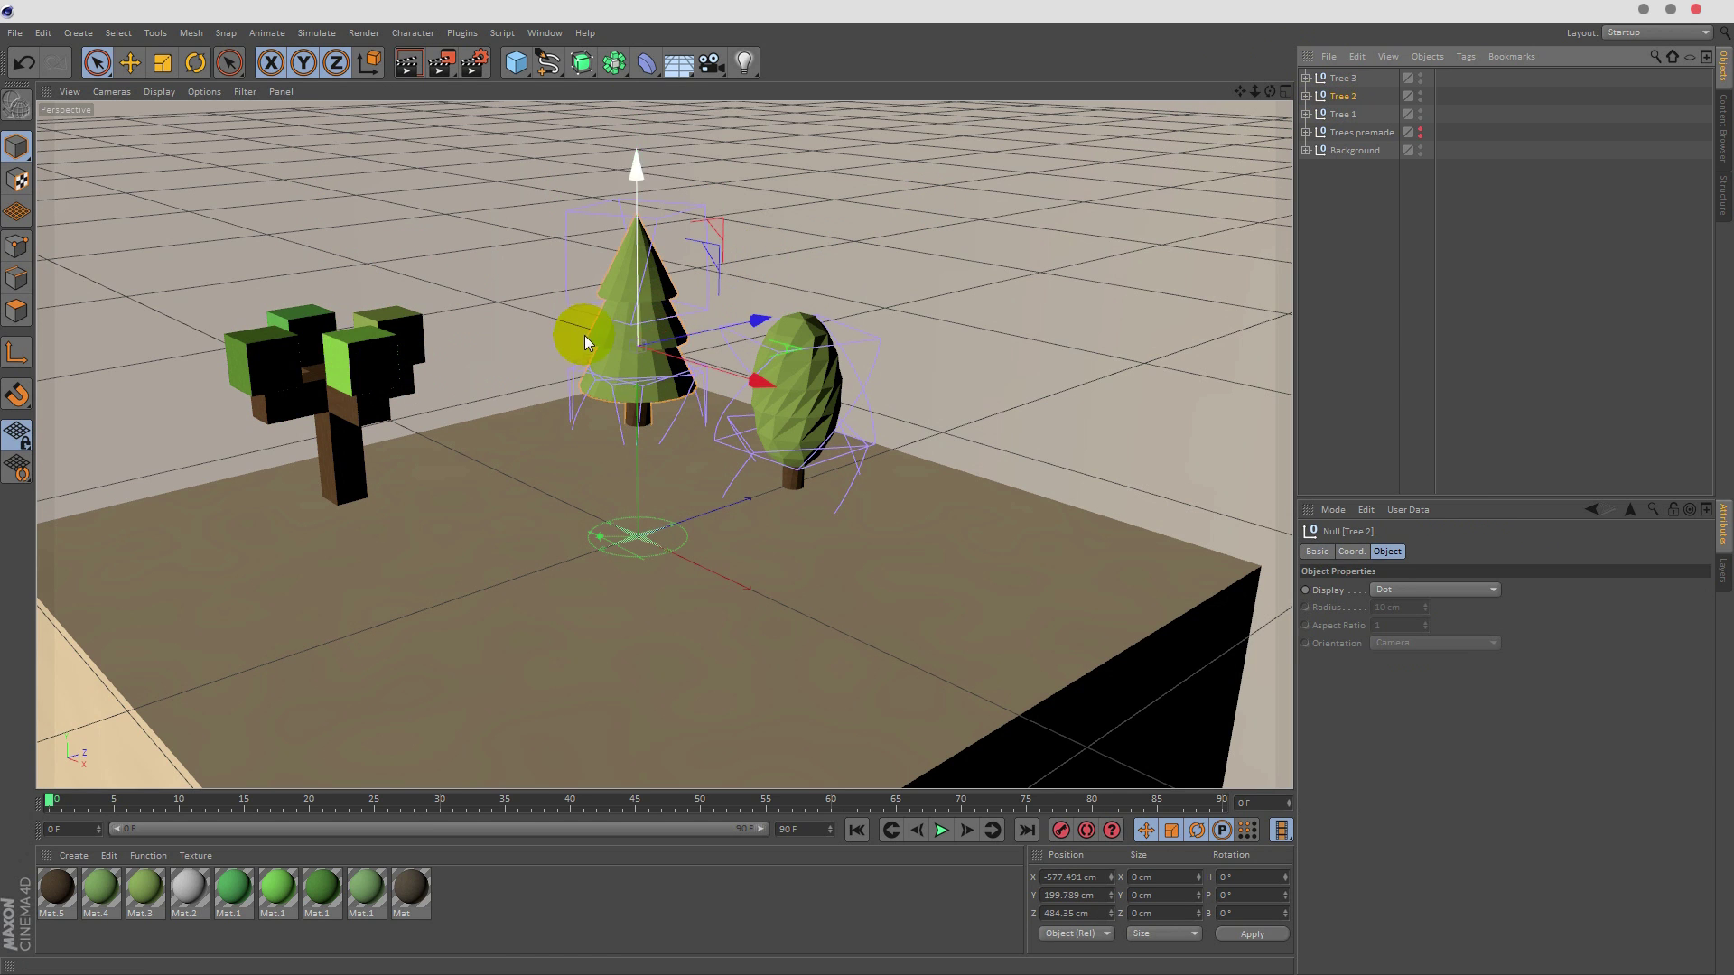
{"action": "left_click_drag", "start_coordinate": [748, 320], "coordinate": [690, 334]}
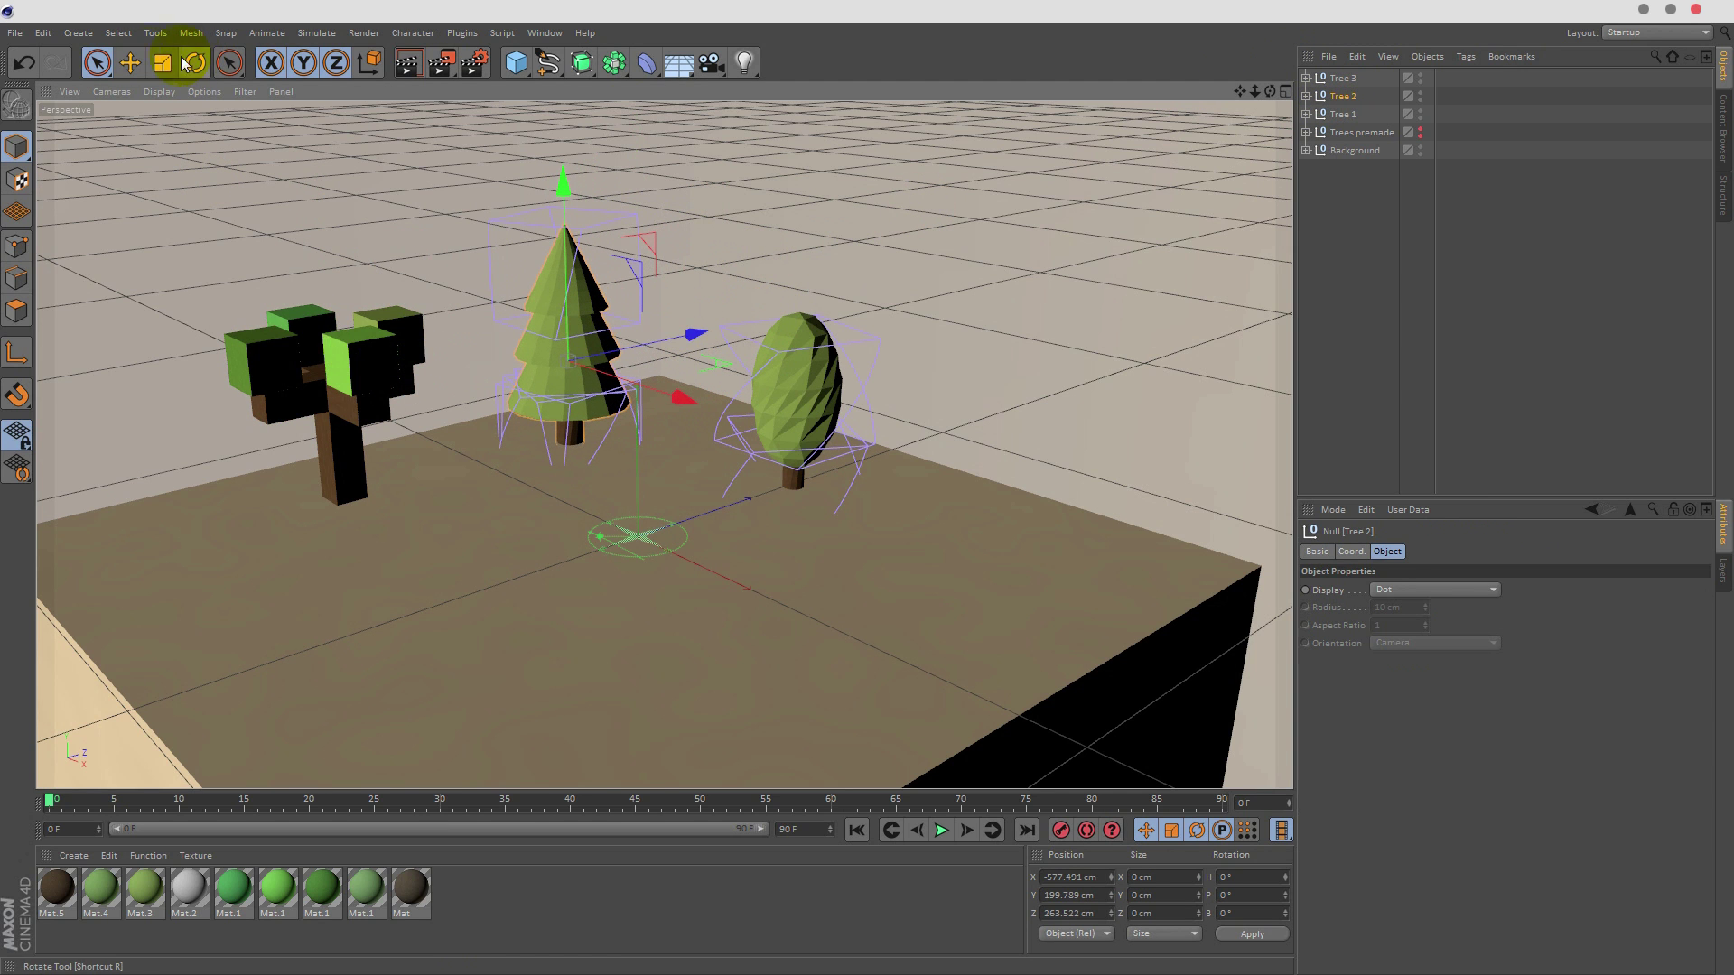
{"action": "left_click", "coordinate": [1314, 254]}
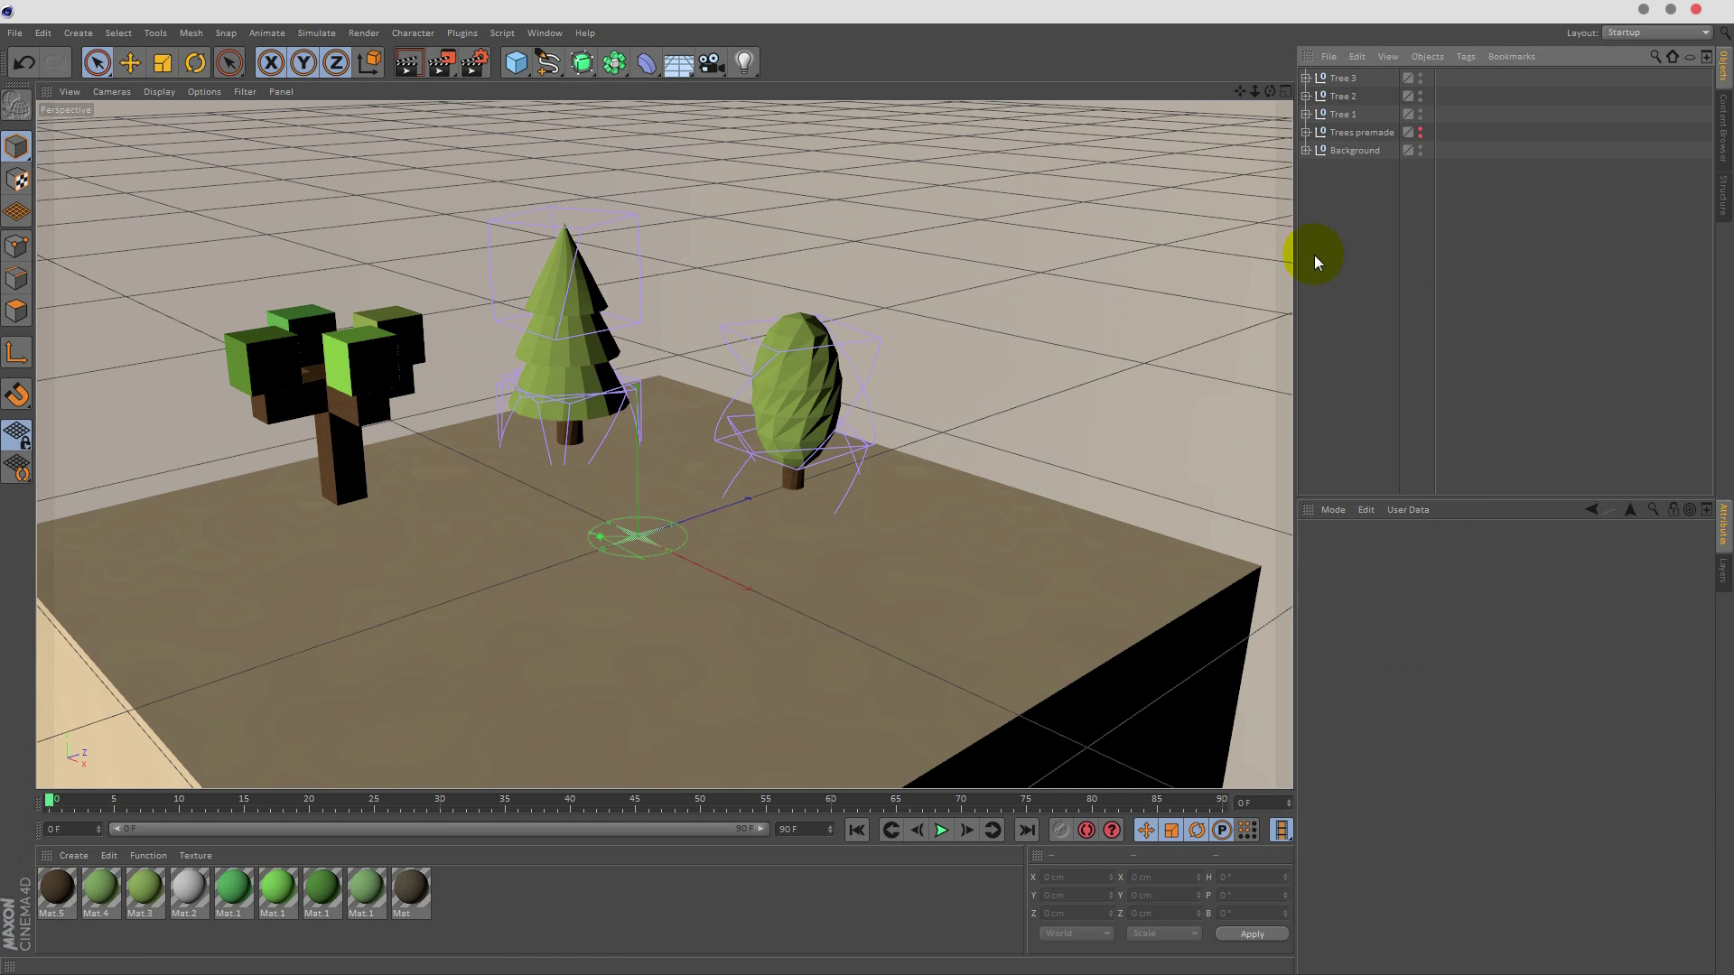
- Render the perspective view to examine the three trees together, and leave nothing selected
{"action": "left_click", "coordinate": [418, 60]}
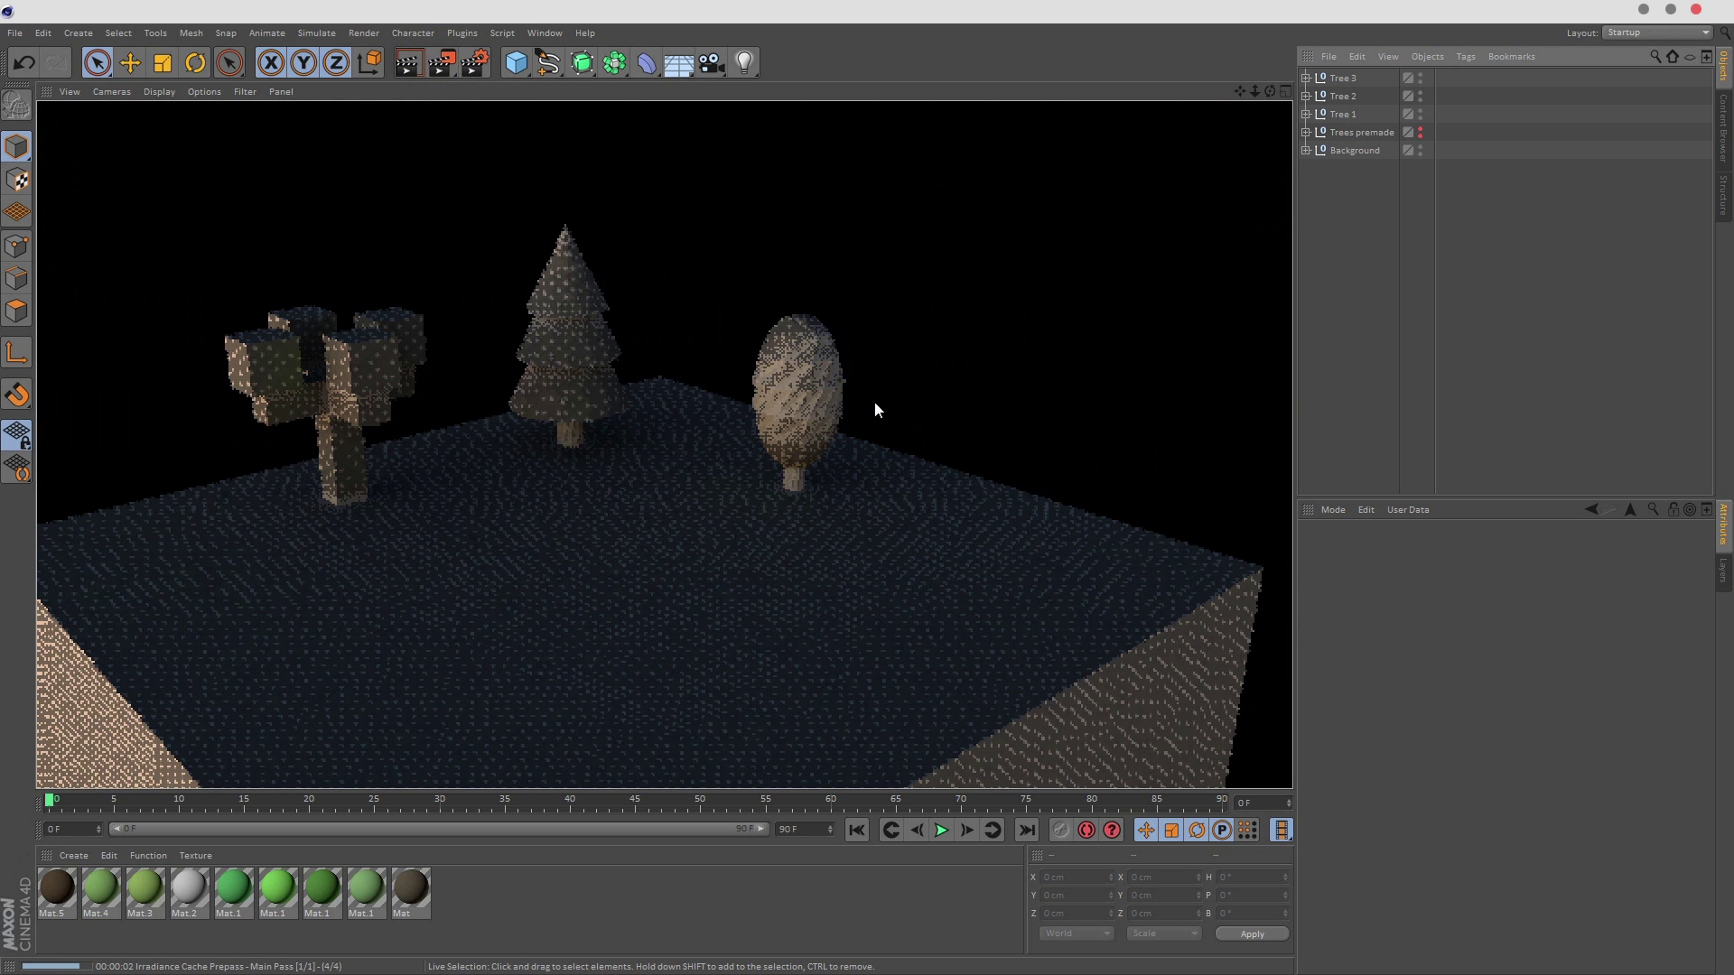
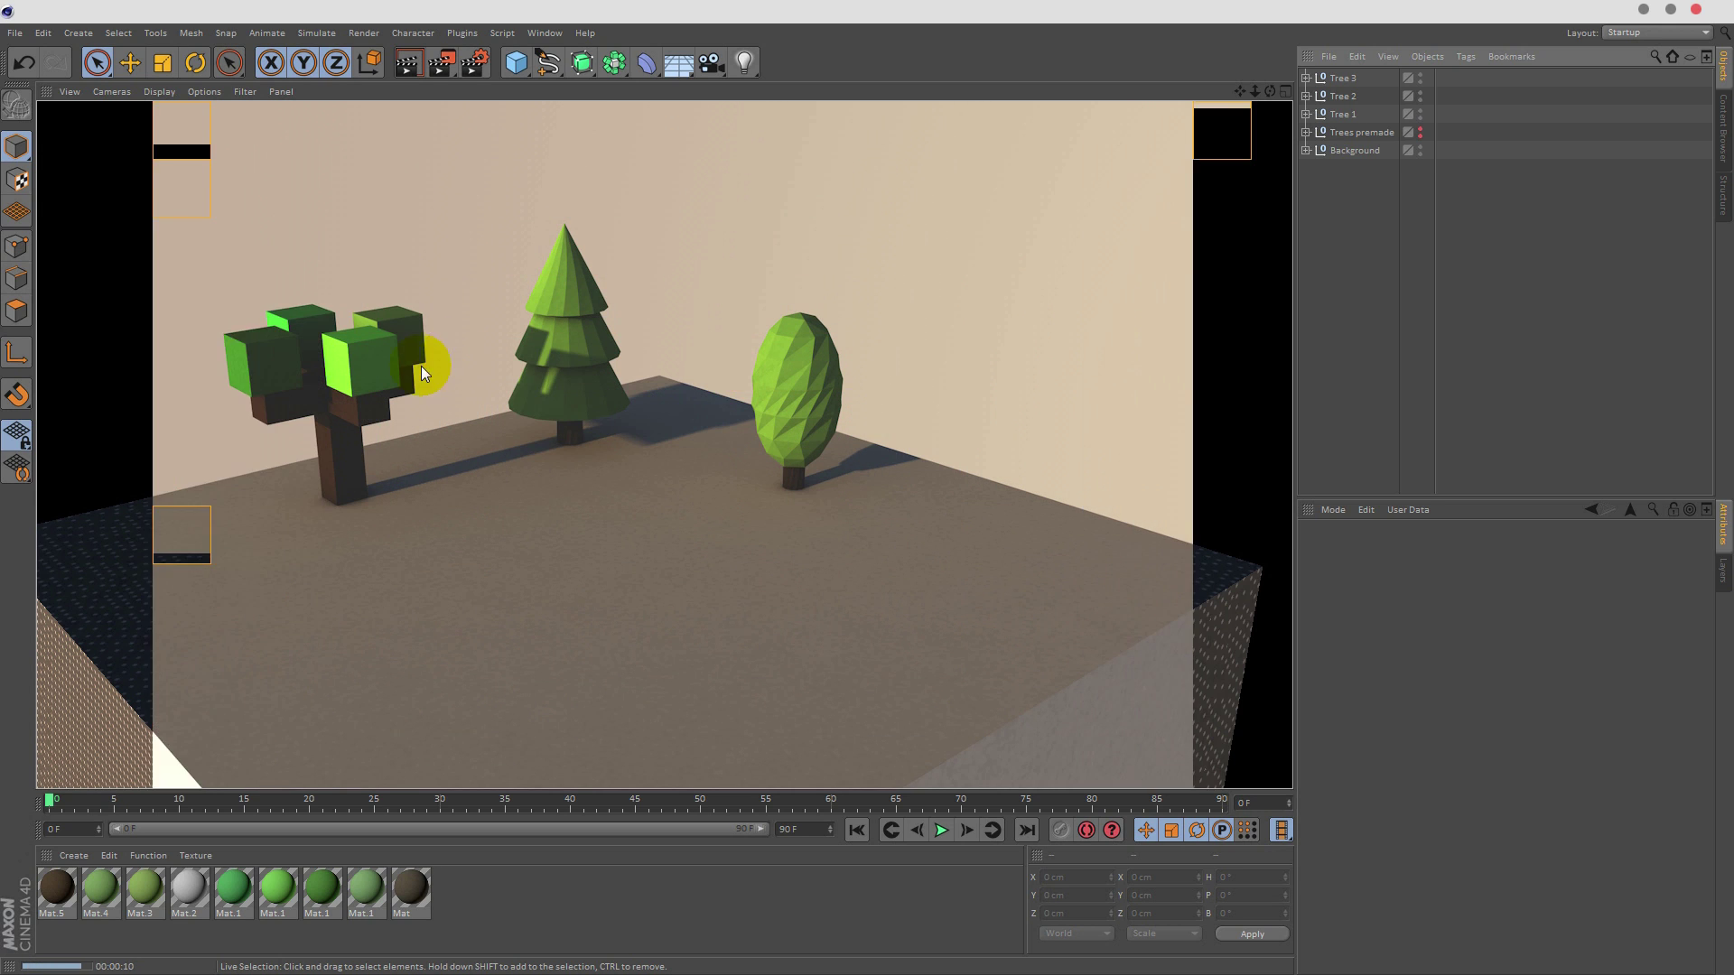
{"action": "left_click", "coordinate": [265, 414]}
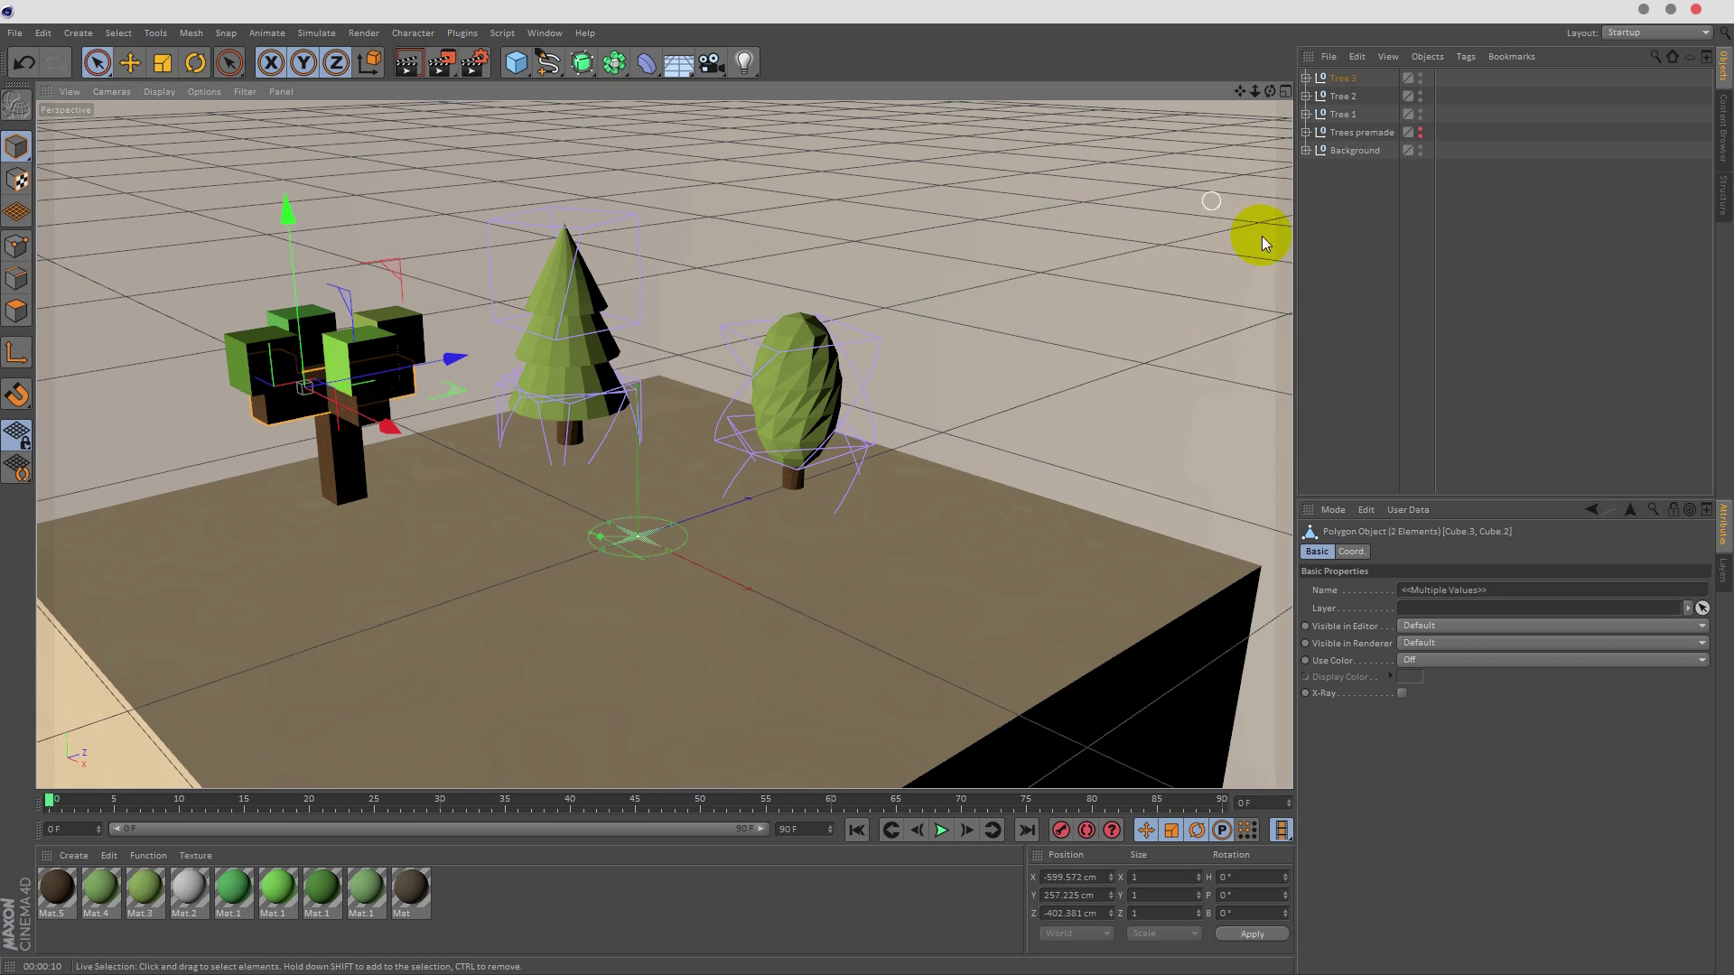
{"action": "left_click", "coordinate": [1359, 256]}
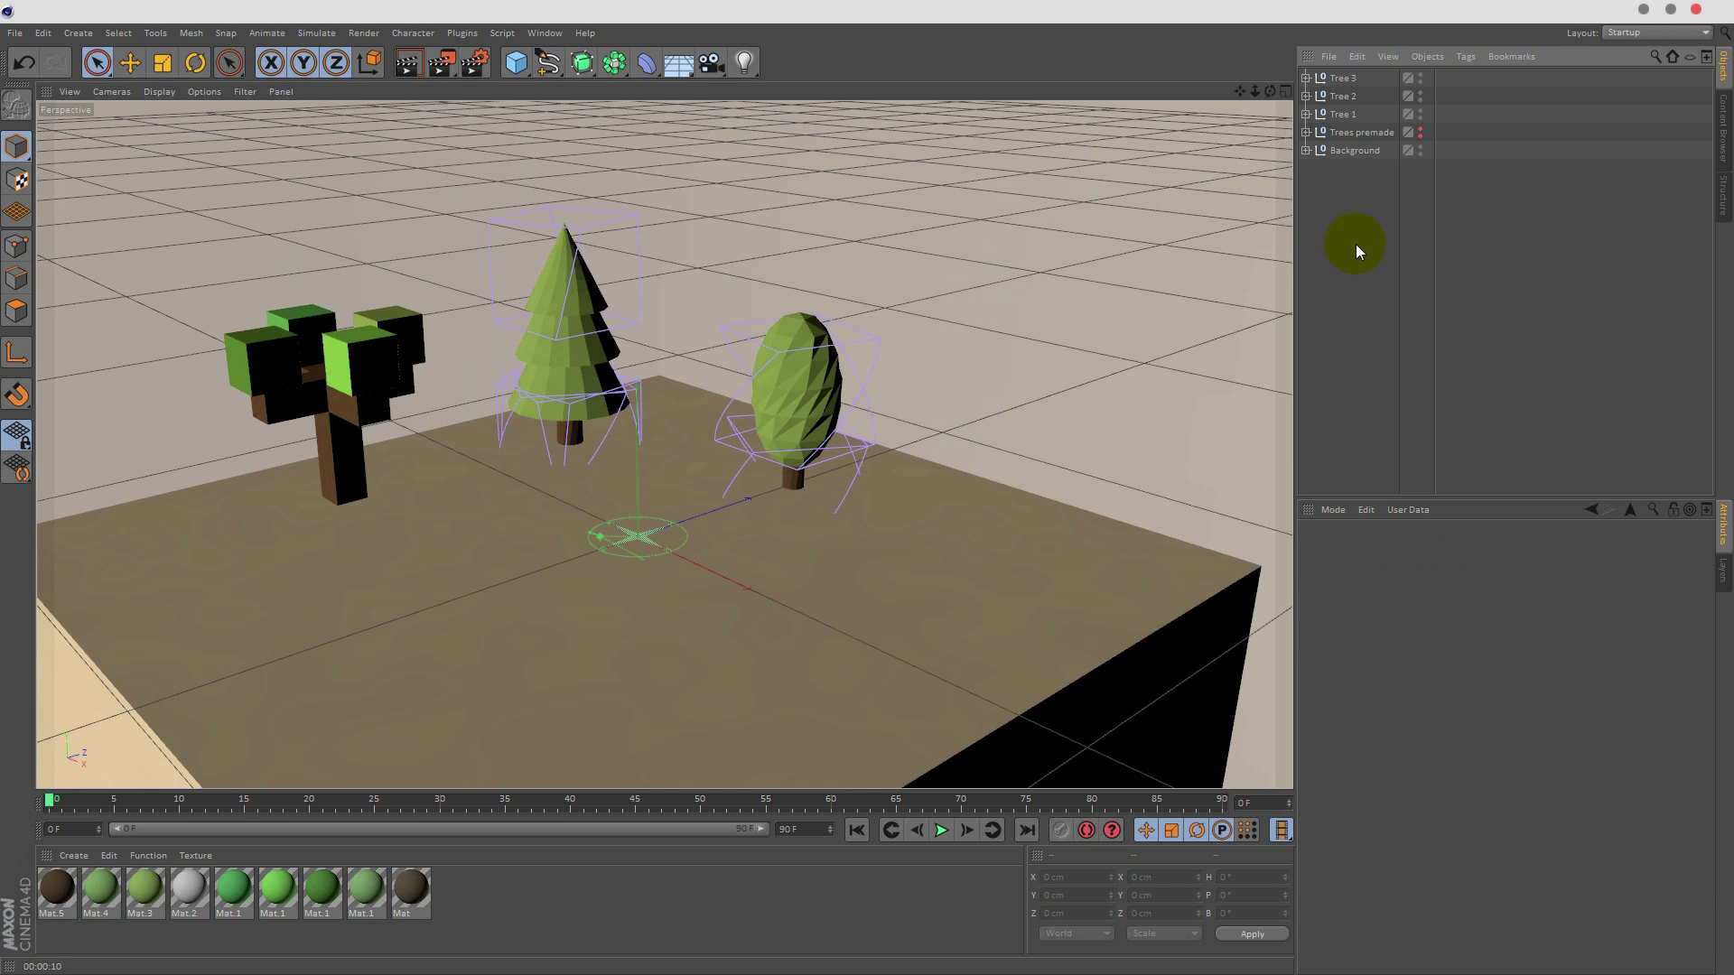
- Hide Tree 1, Tree 2 and Tree 3, and show the Trees premade group only long enough to examine its round-crowned tree
{"action": "left_click", "coordinate": [1421, 111]}
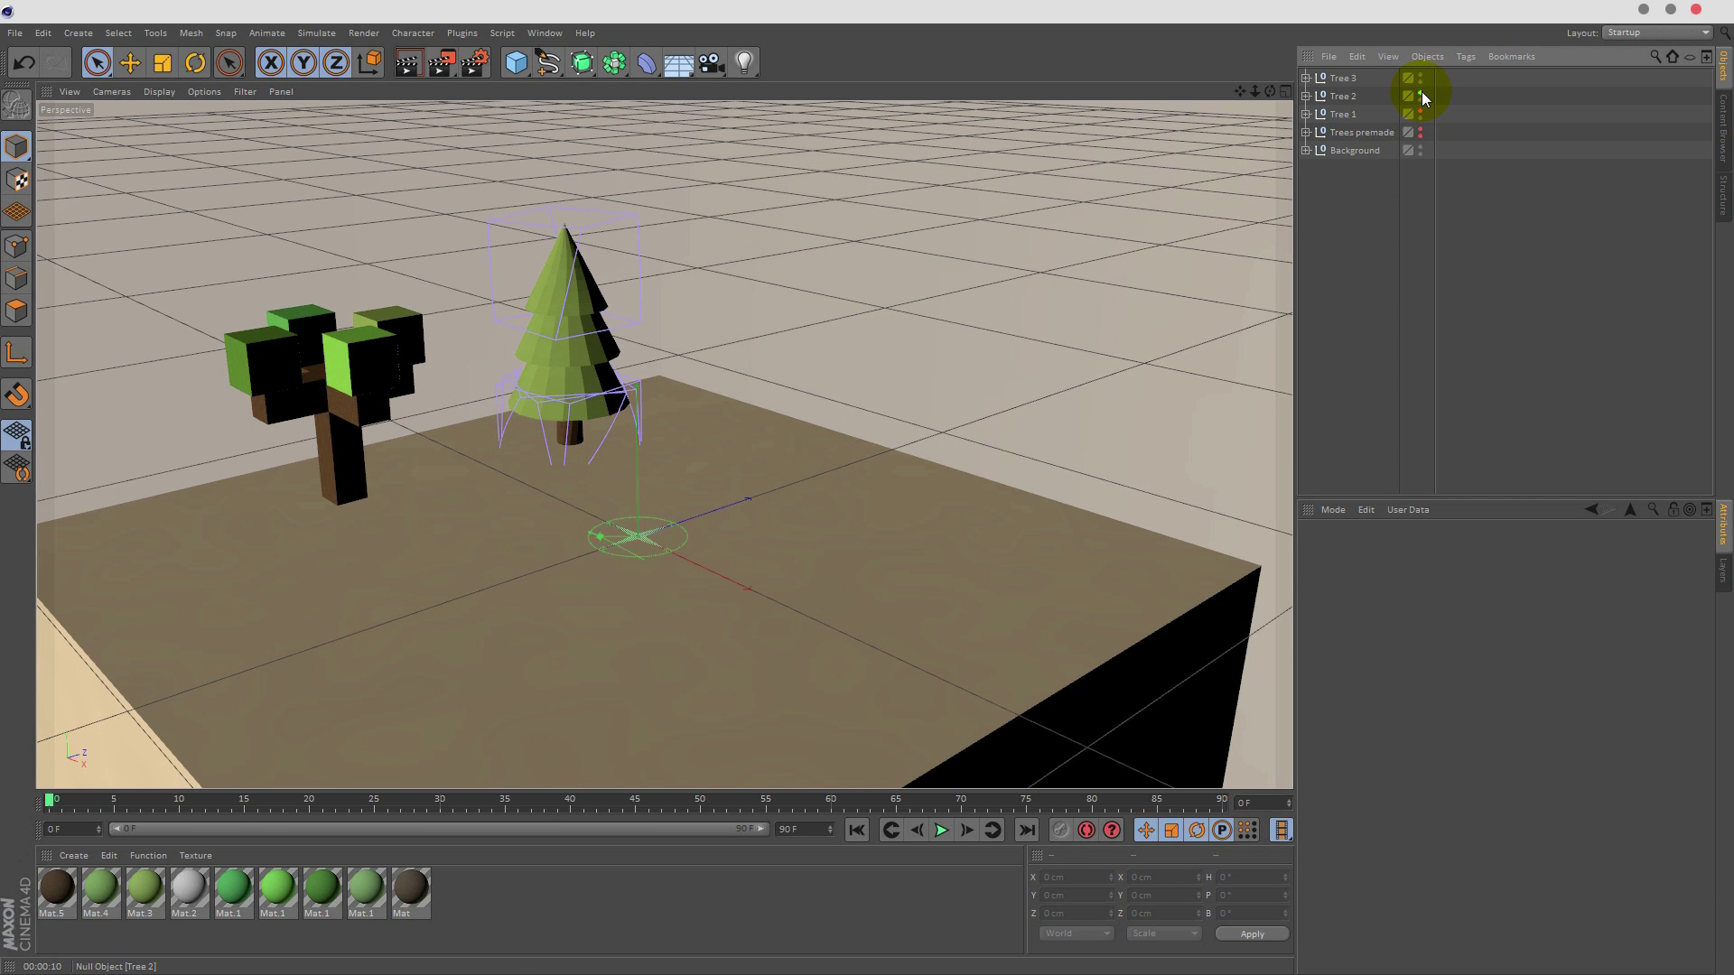
{"action": "left_click", "coordinate": [1422, 92]}
{"action": "left_click", "coordinate": [1421, 75]}
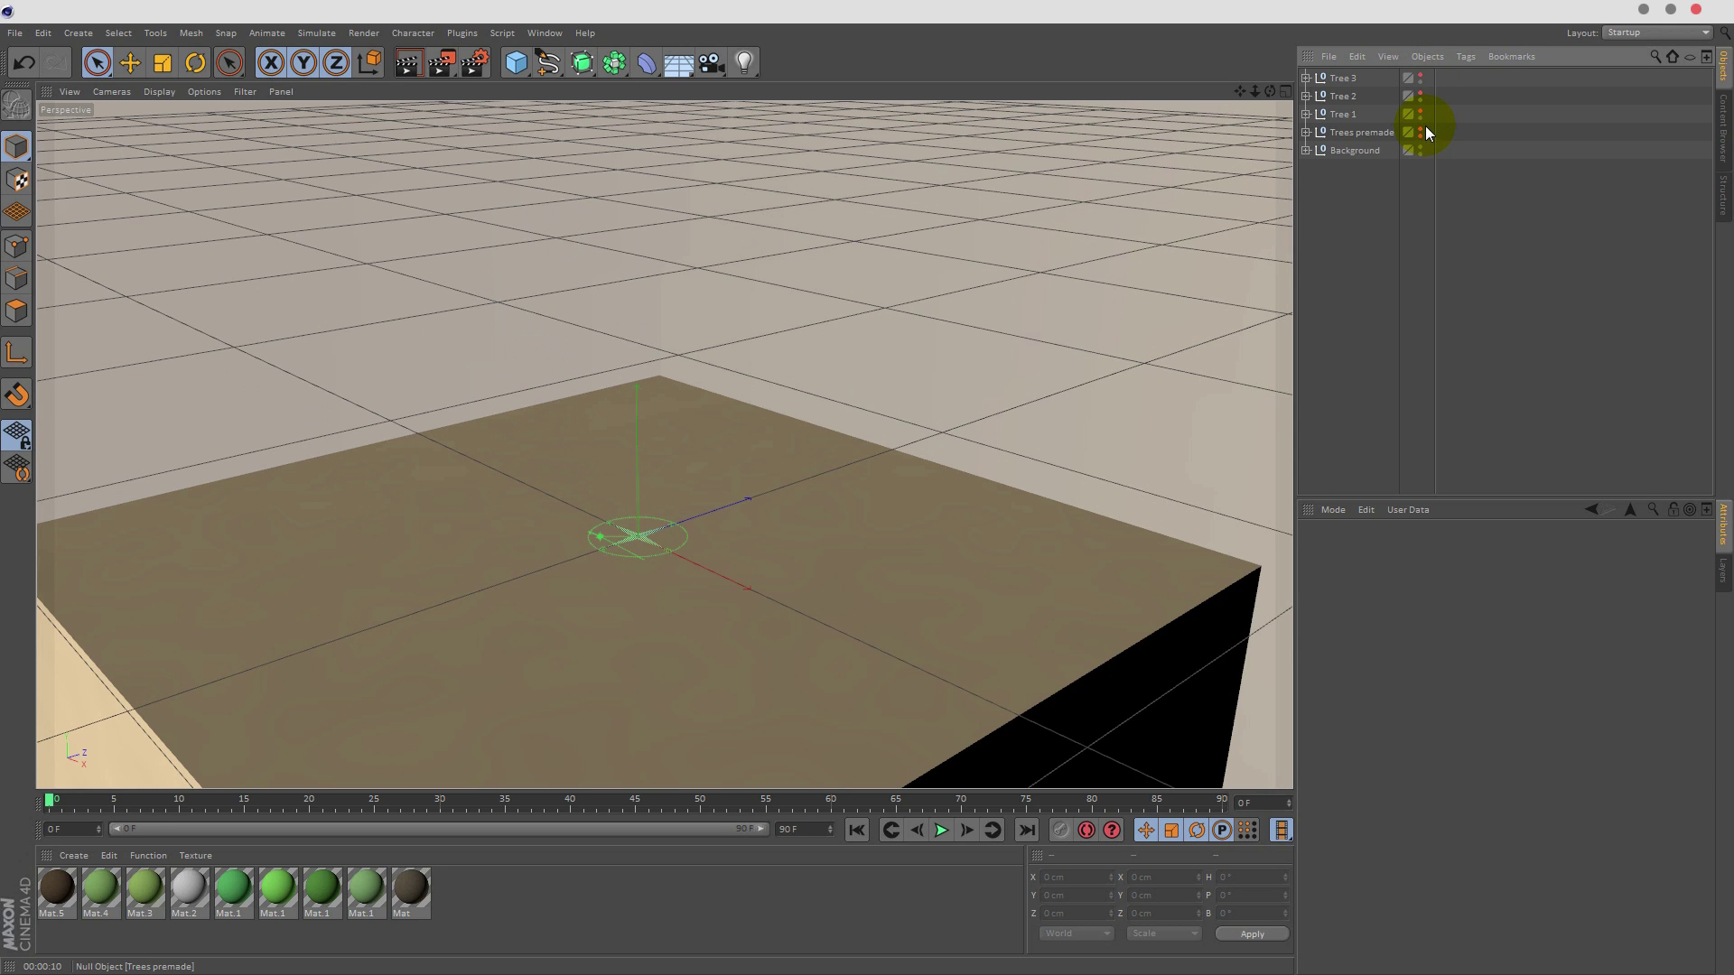
{"action": "left_click", "coordinate": [1421, 128]}
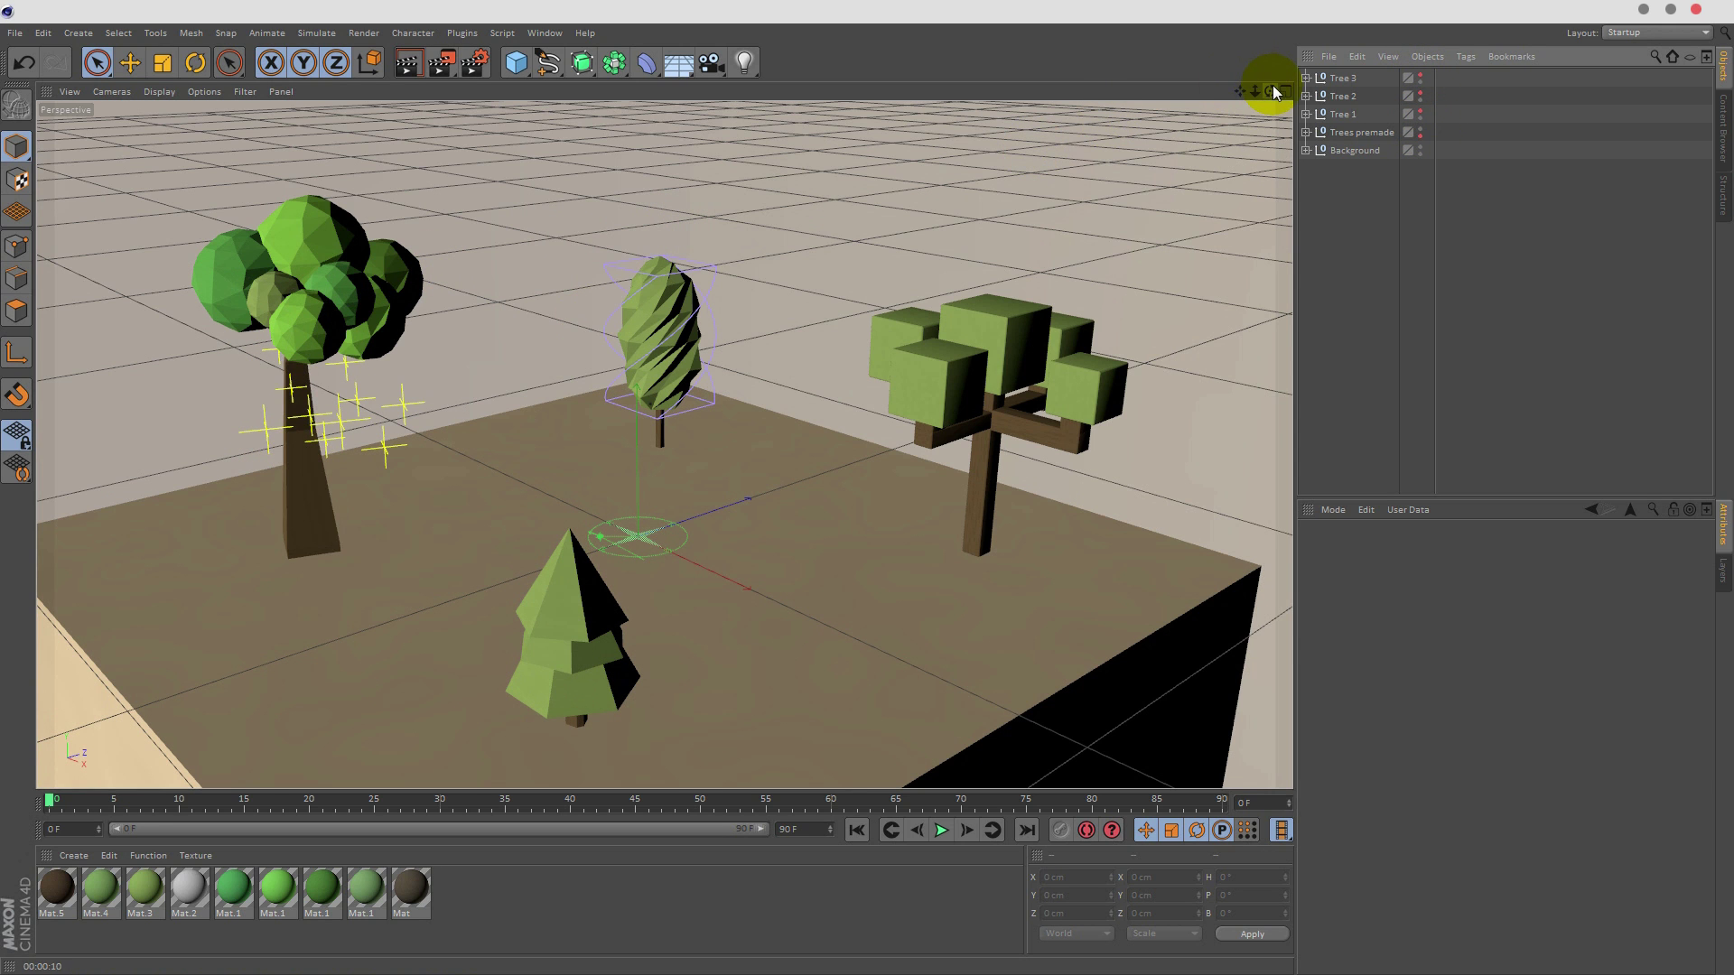
{"action": "left_click_drag", "start_coordinate": [1272, 90], "coordinate": [806, 181]}
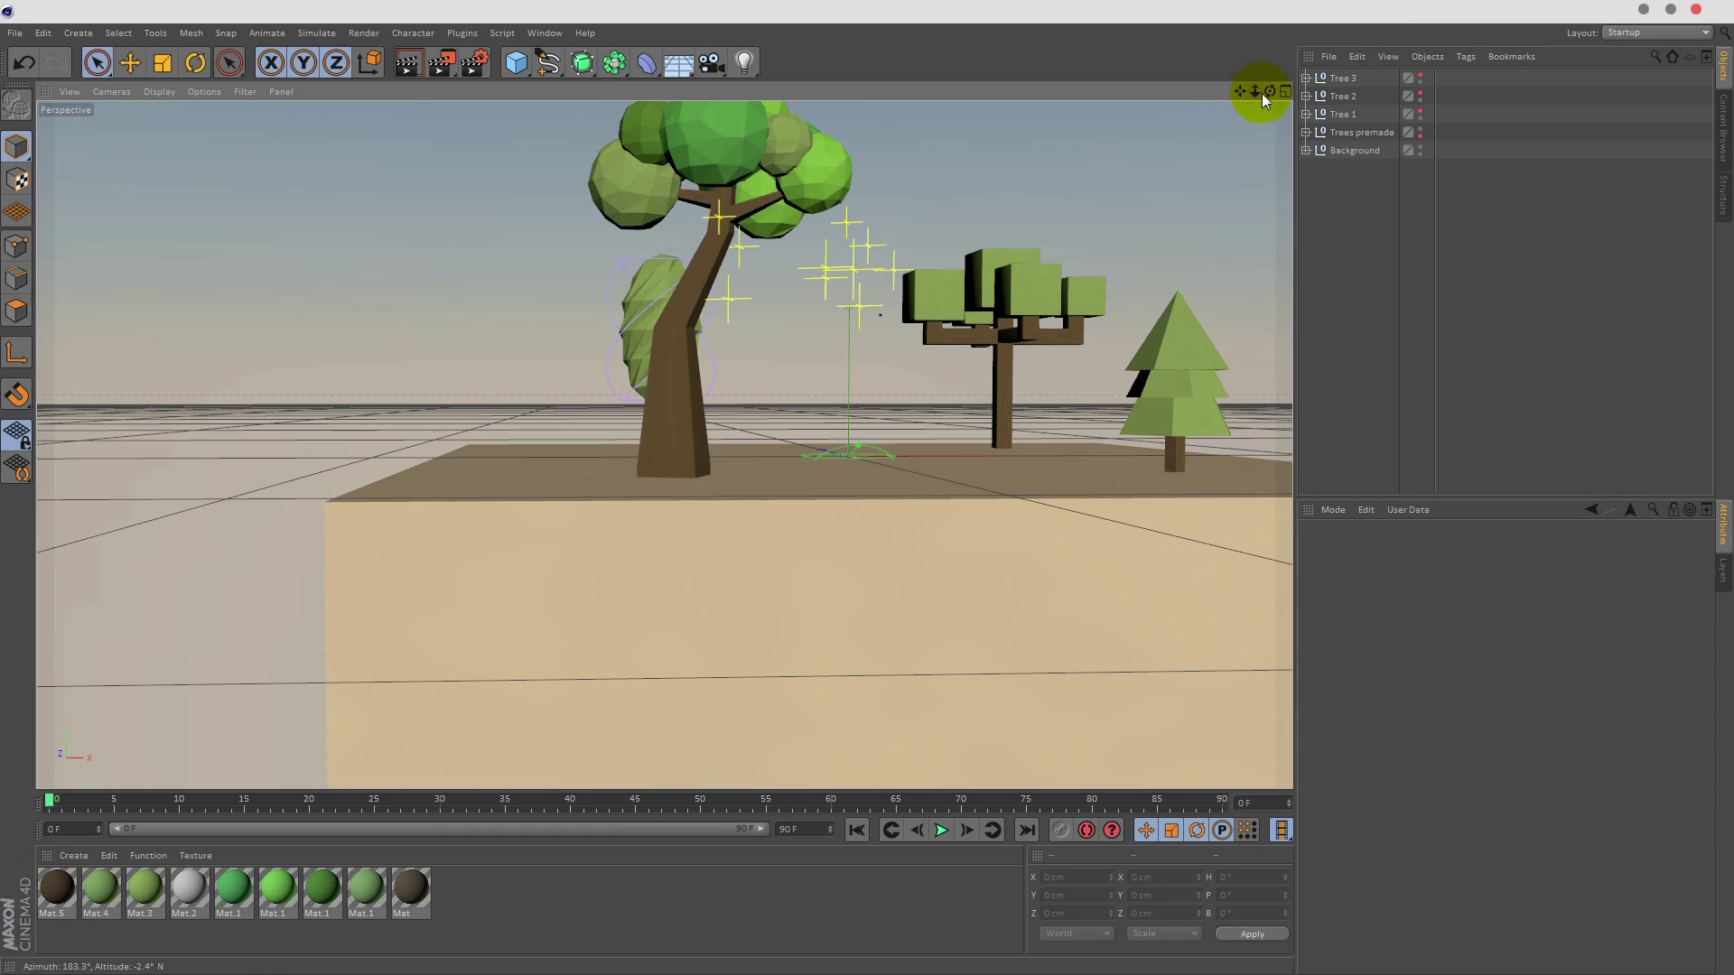
{"action": "left_click_drag", "start_coordinate": [1263, 94], "coordinate": [1459, 51]}
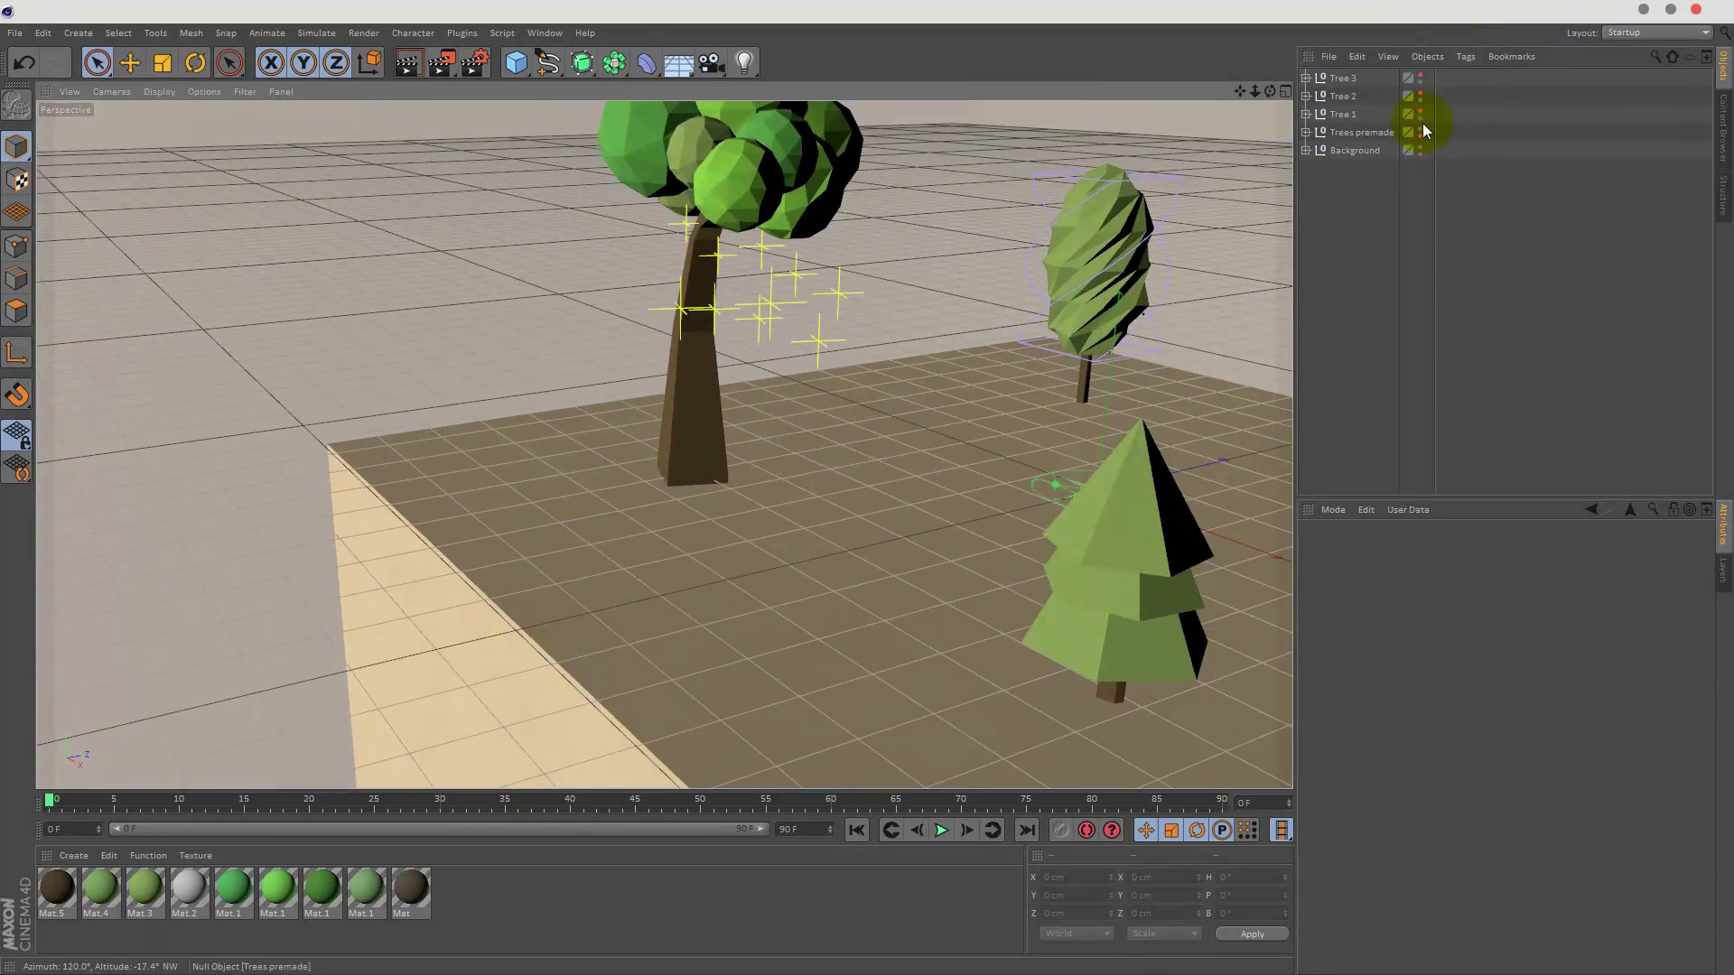
{"action": "left_click_drag", "start_coordinate": [1419, 128], "coordinate": [1420, 74]}
- Add a cube at the ground's centre, 110 cm wide and deep, stretched to about 461 cm tall and raised to Y about 221 cm
{"action": "left_click_drag", "start_coordinate": [1244, 89], "coordinate": [904, 78]}
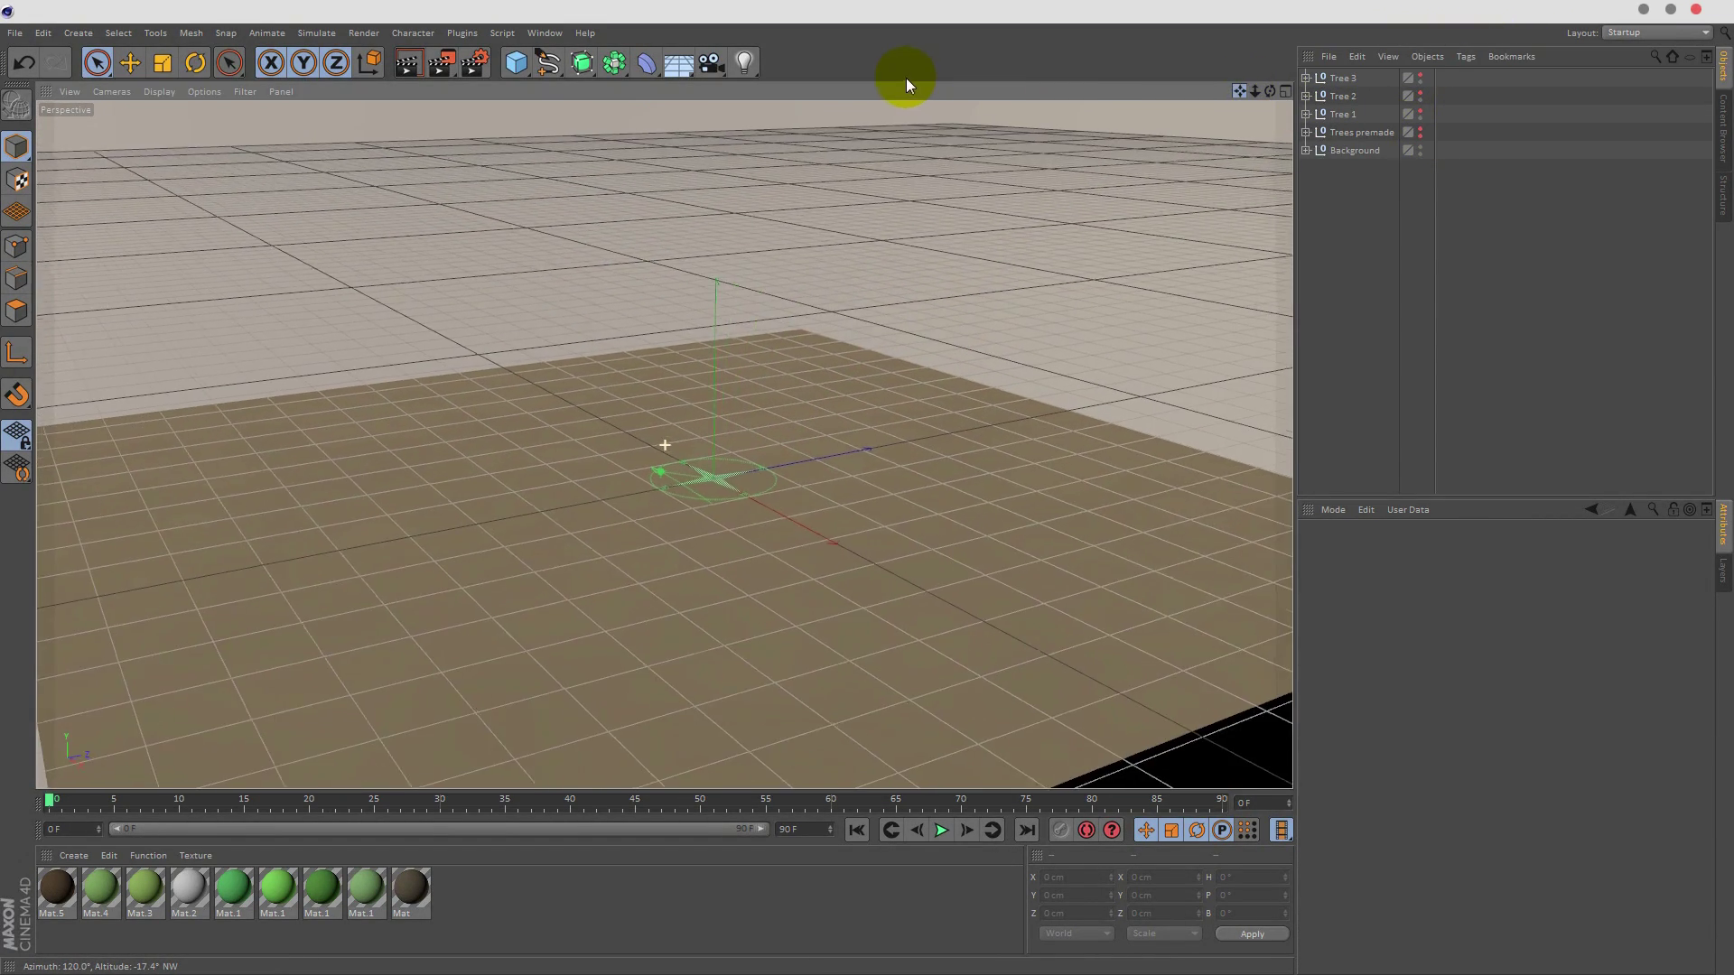
{"action": "left_click_drag", "start_coordinate": [1266, 89], "coordinate": [1128, 113]}
{"action": "left_click", "coordinate": [516, 62]}
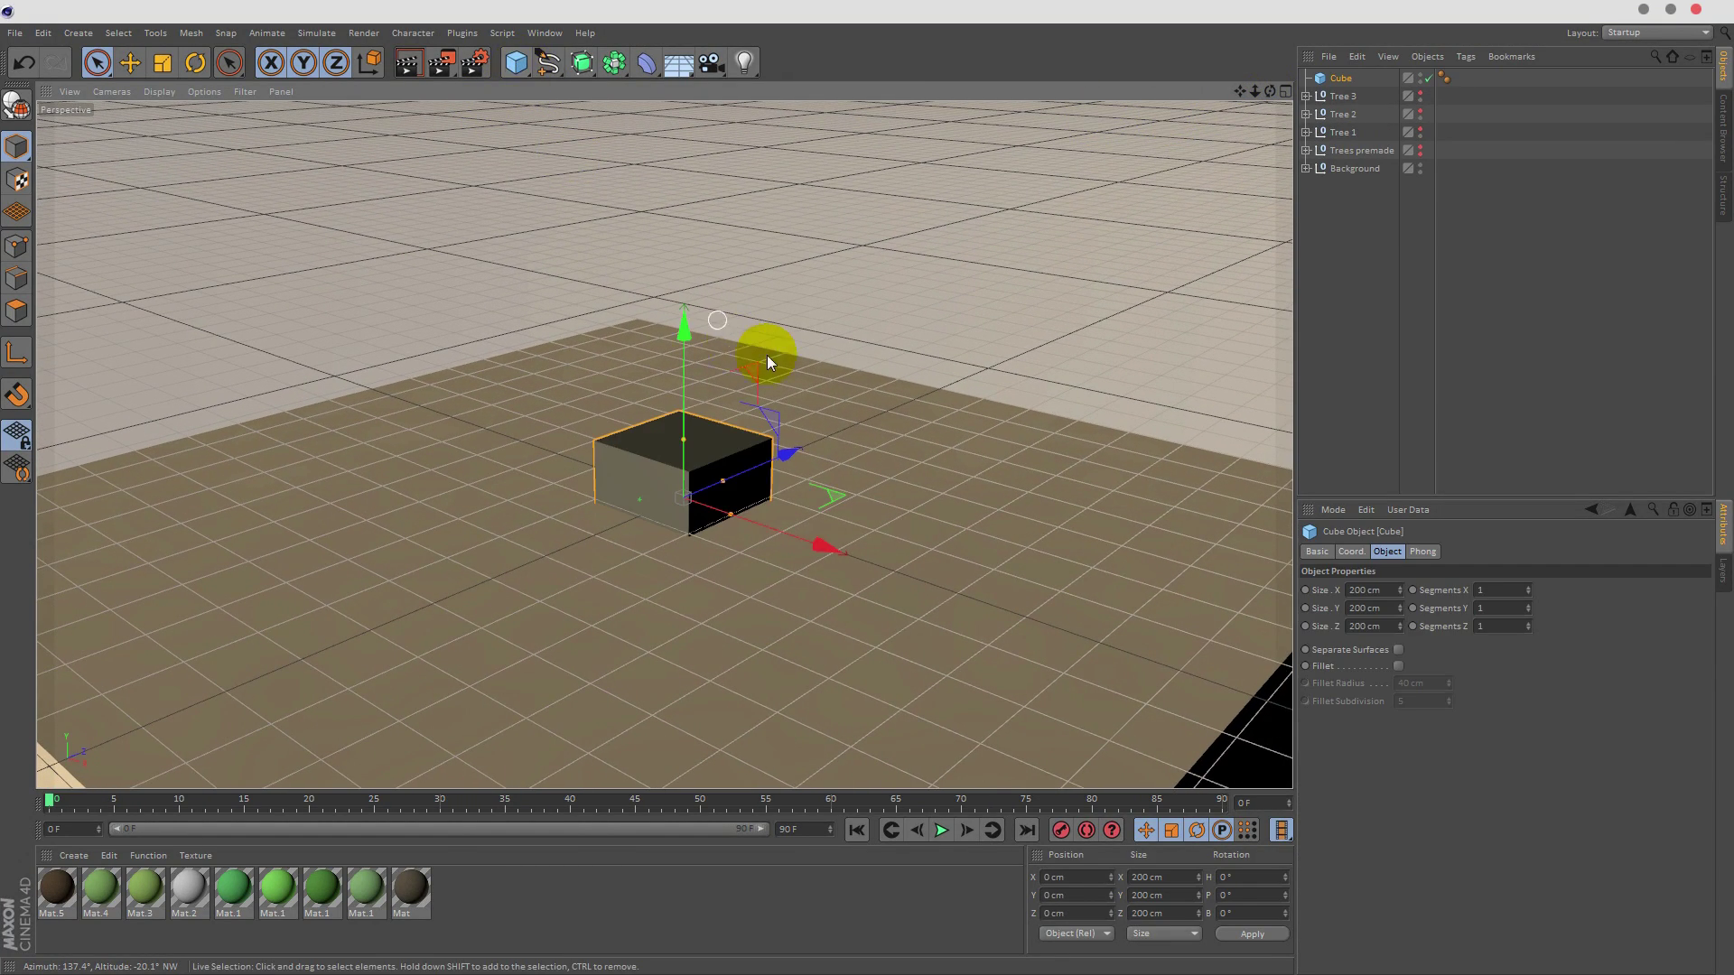
{"action": "left_click_drag", "start_coordinate": [686, 334], "coordinate": [679, 284]}
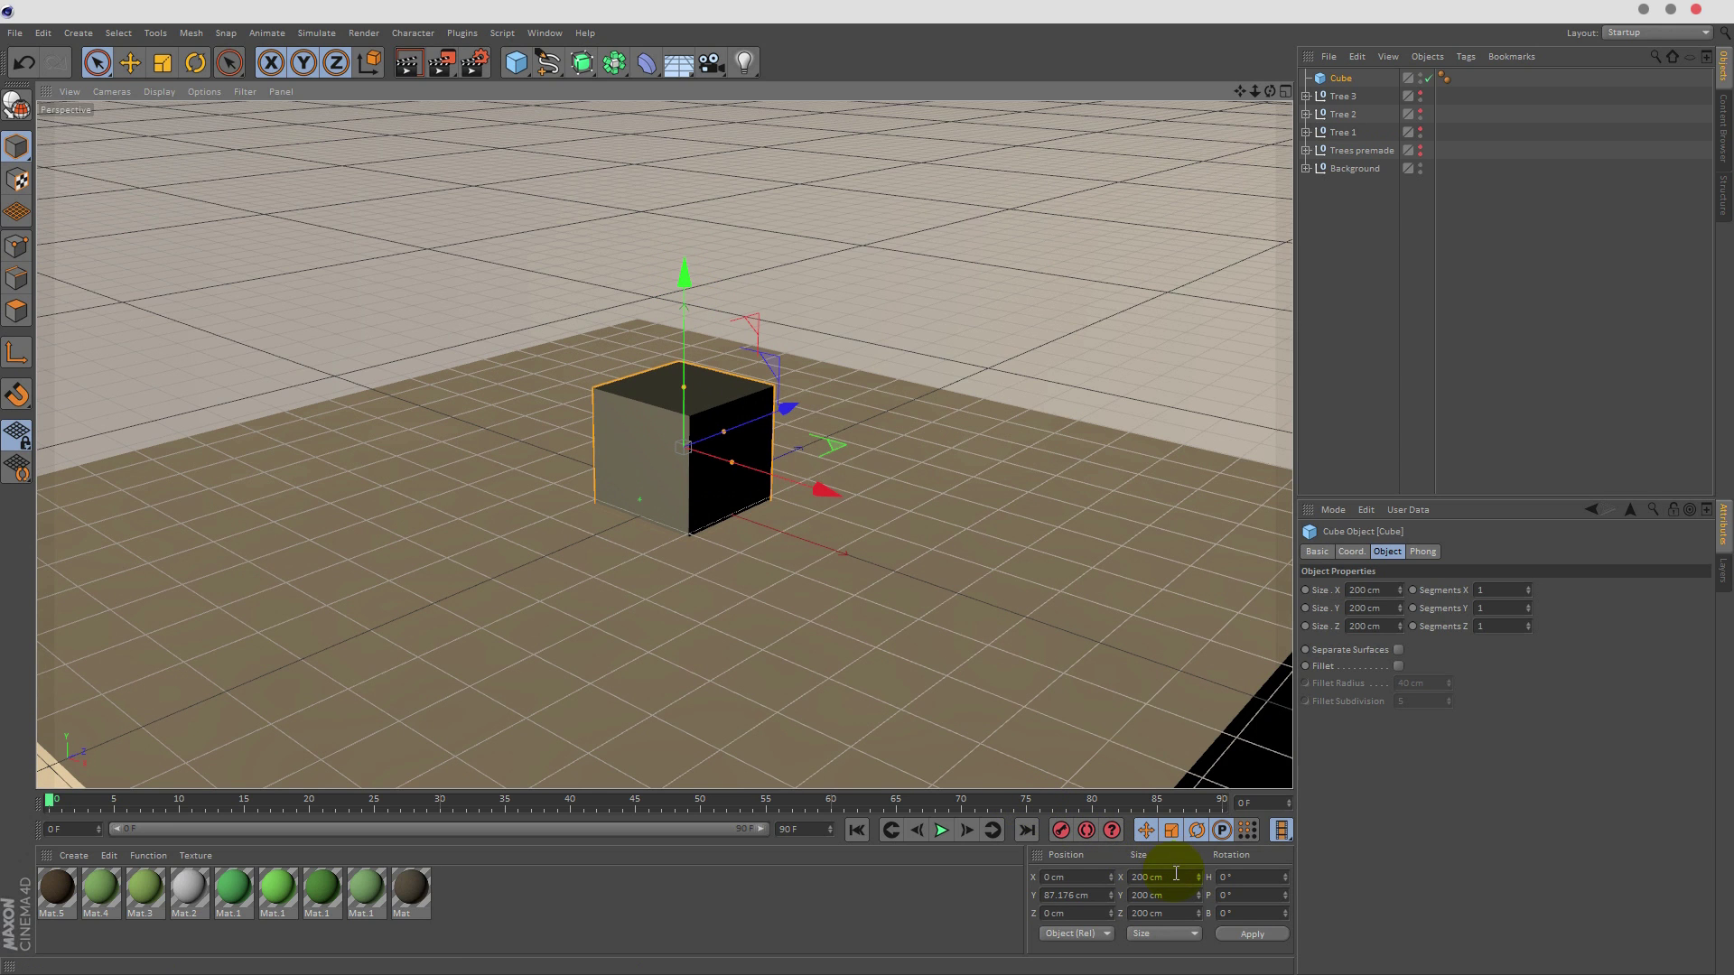
{"action": "type", "text": "1"}
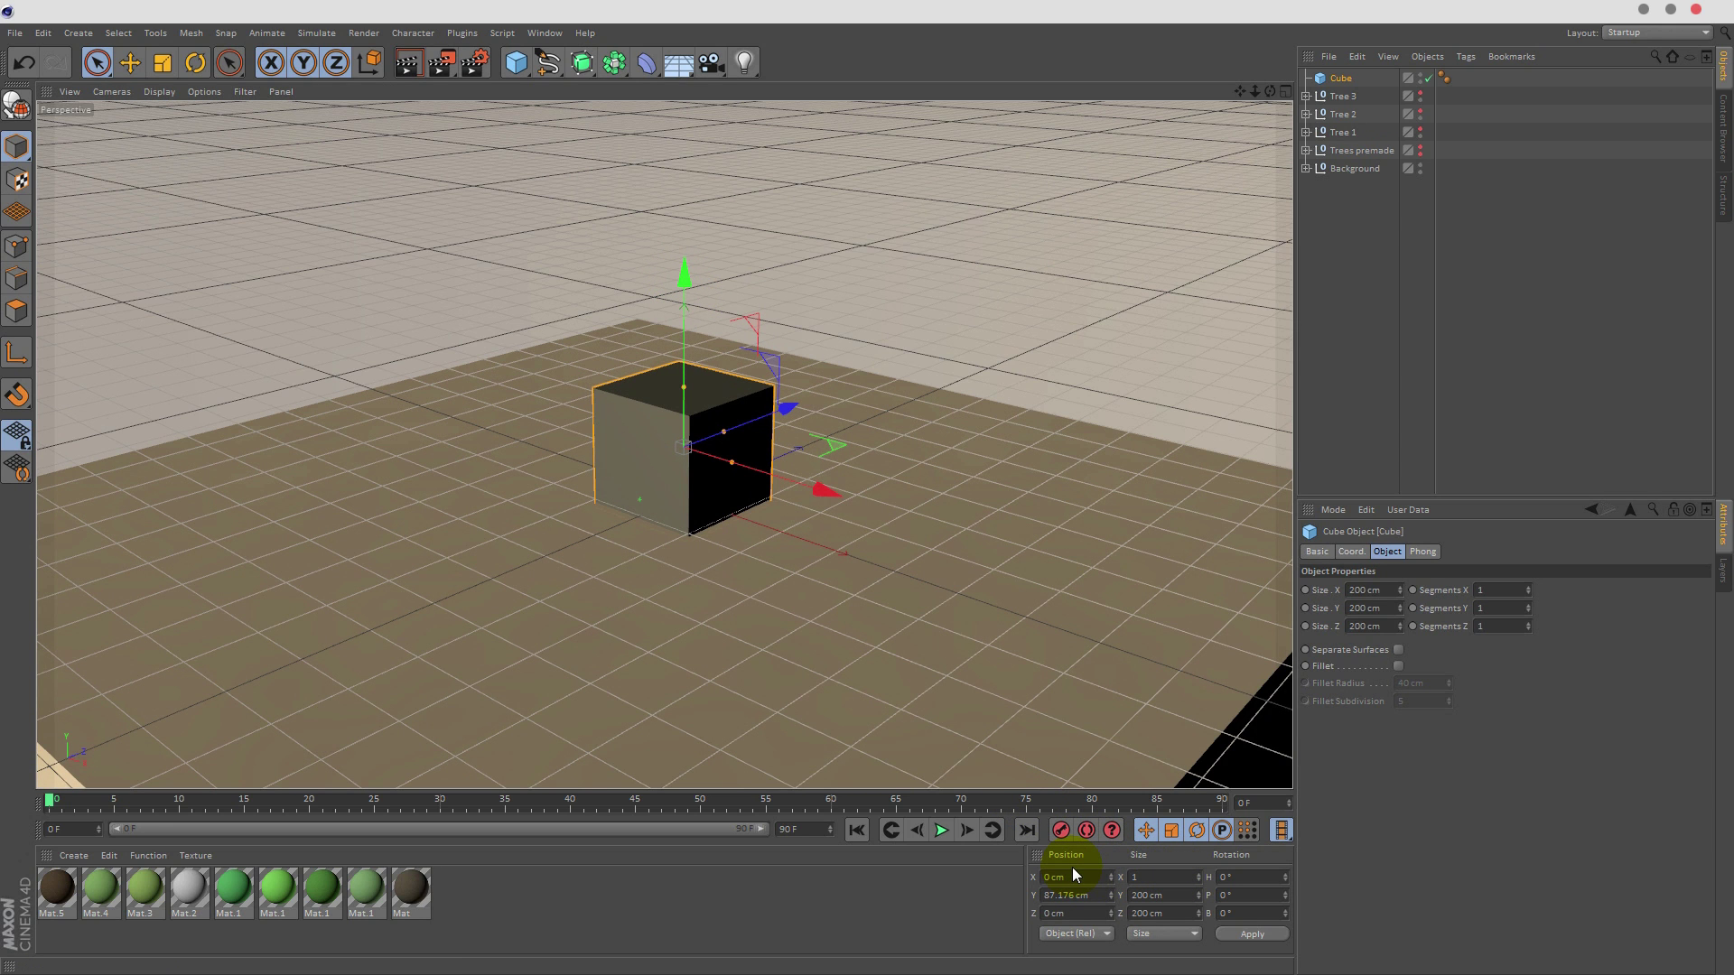
{"action": "type", "text": "10"}
{"action": "key", "text": "Return"}
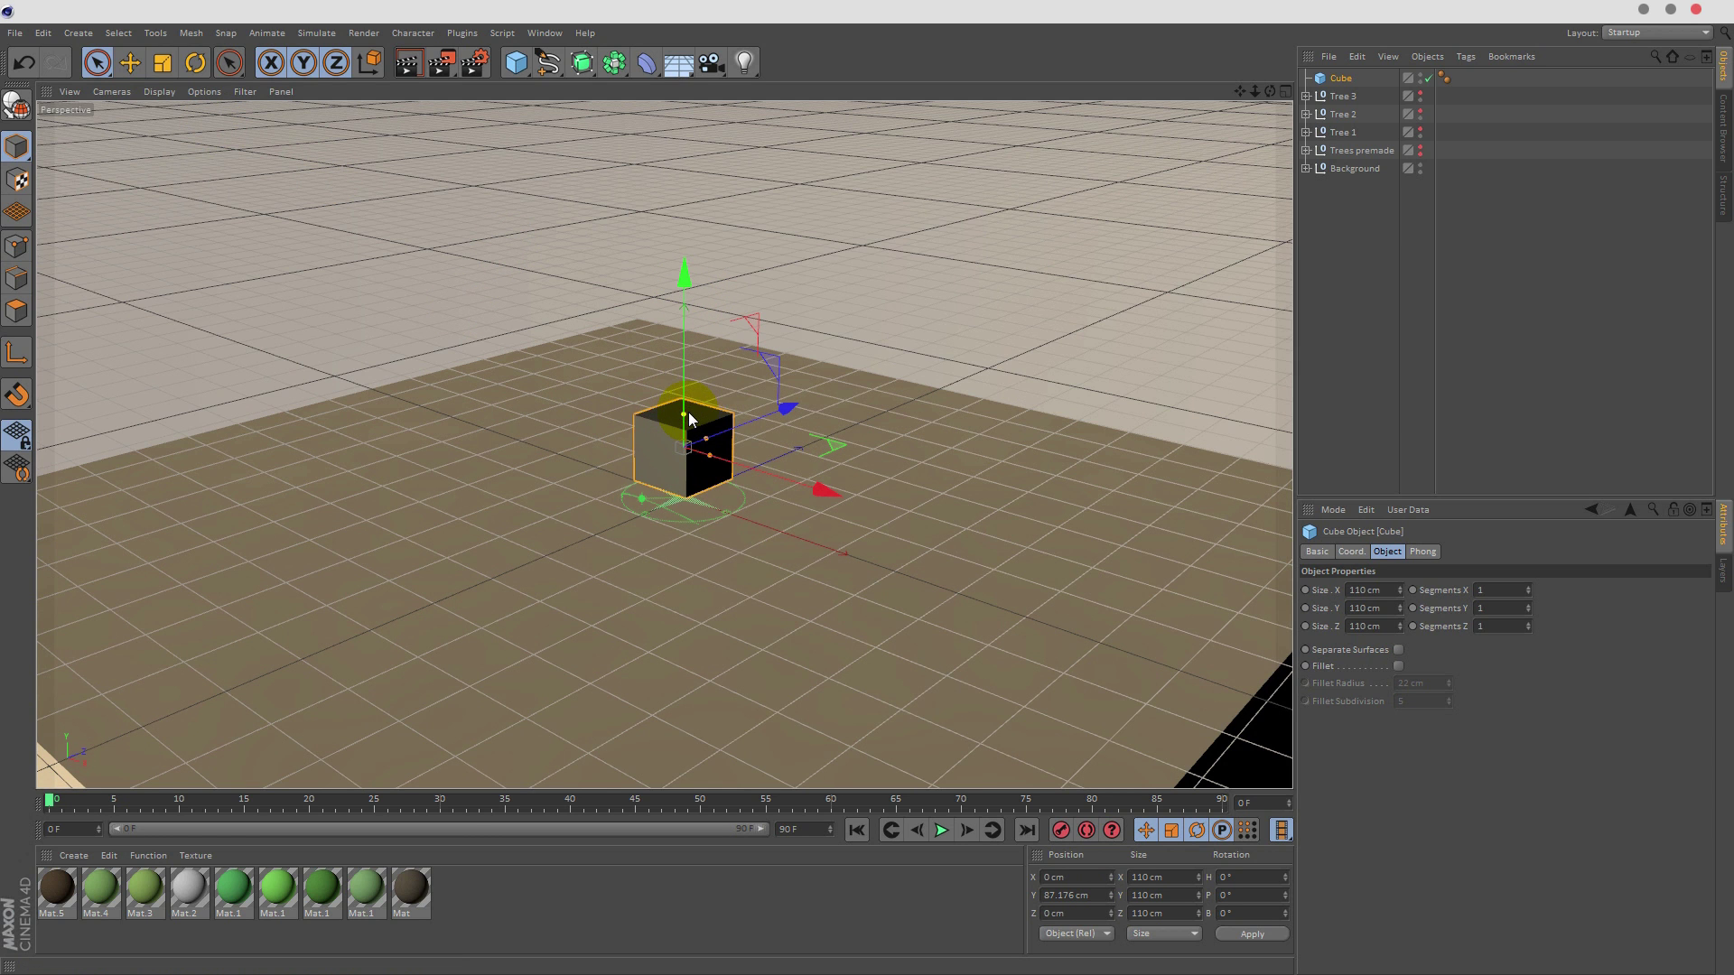
{"action": "left_click_drag", "start_coordinate": [688, 413], "coordinate": [679, 198]}
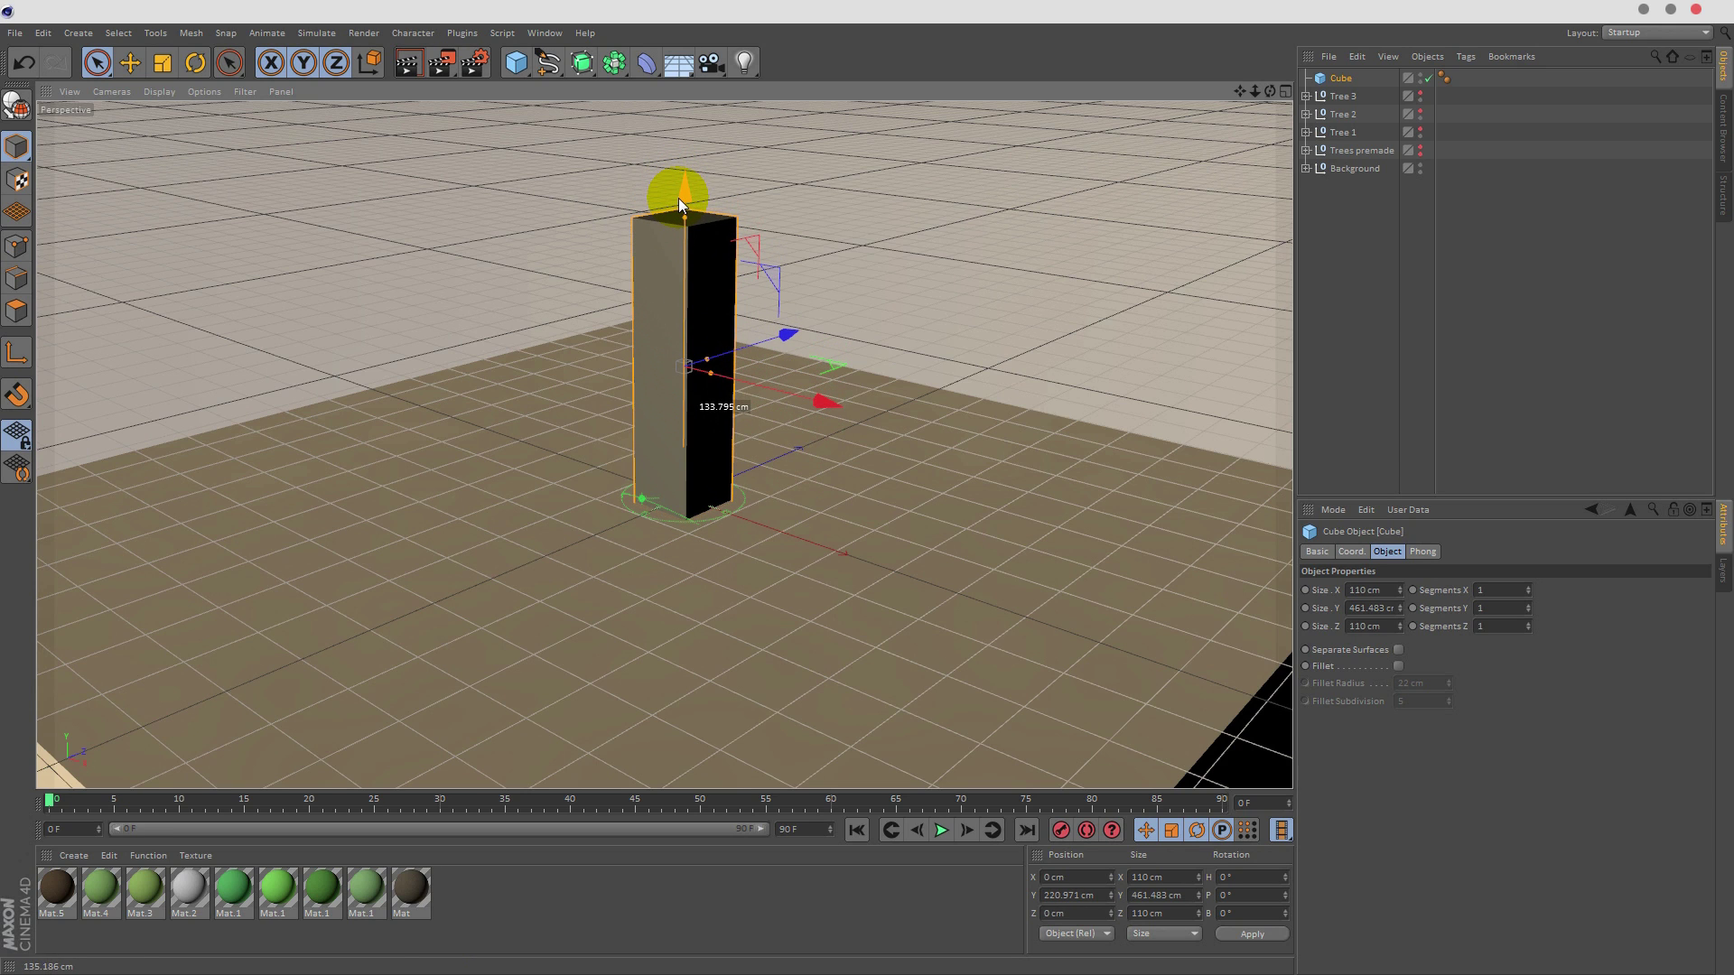
- Delete the cube's Phong tag and make the cube editable
{"action": "left_click", "coordinate": [1443, 76]}
{"action": "key", "text": "Delete"}
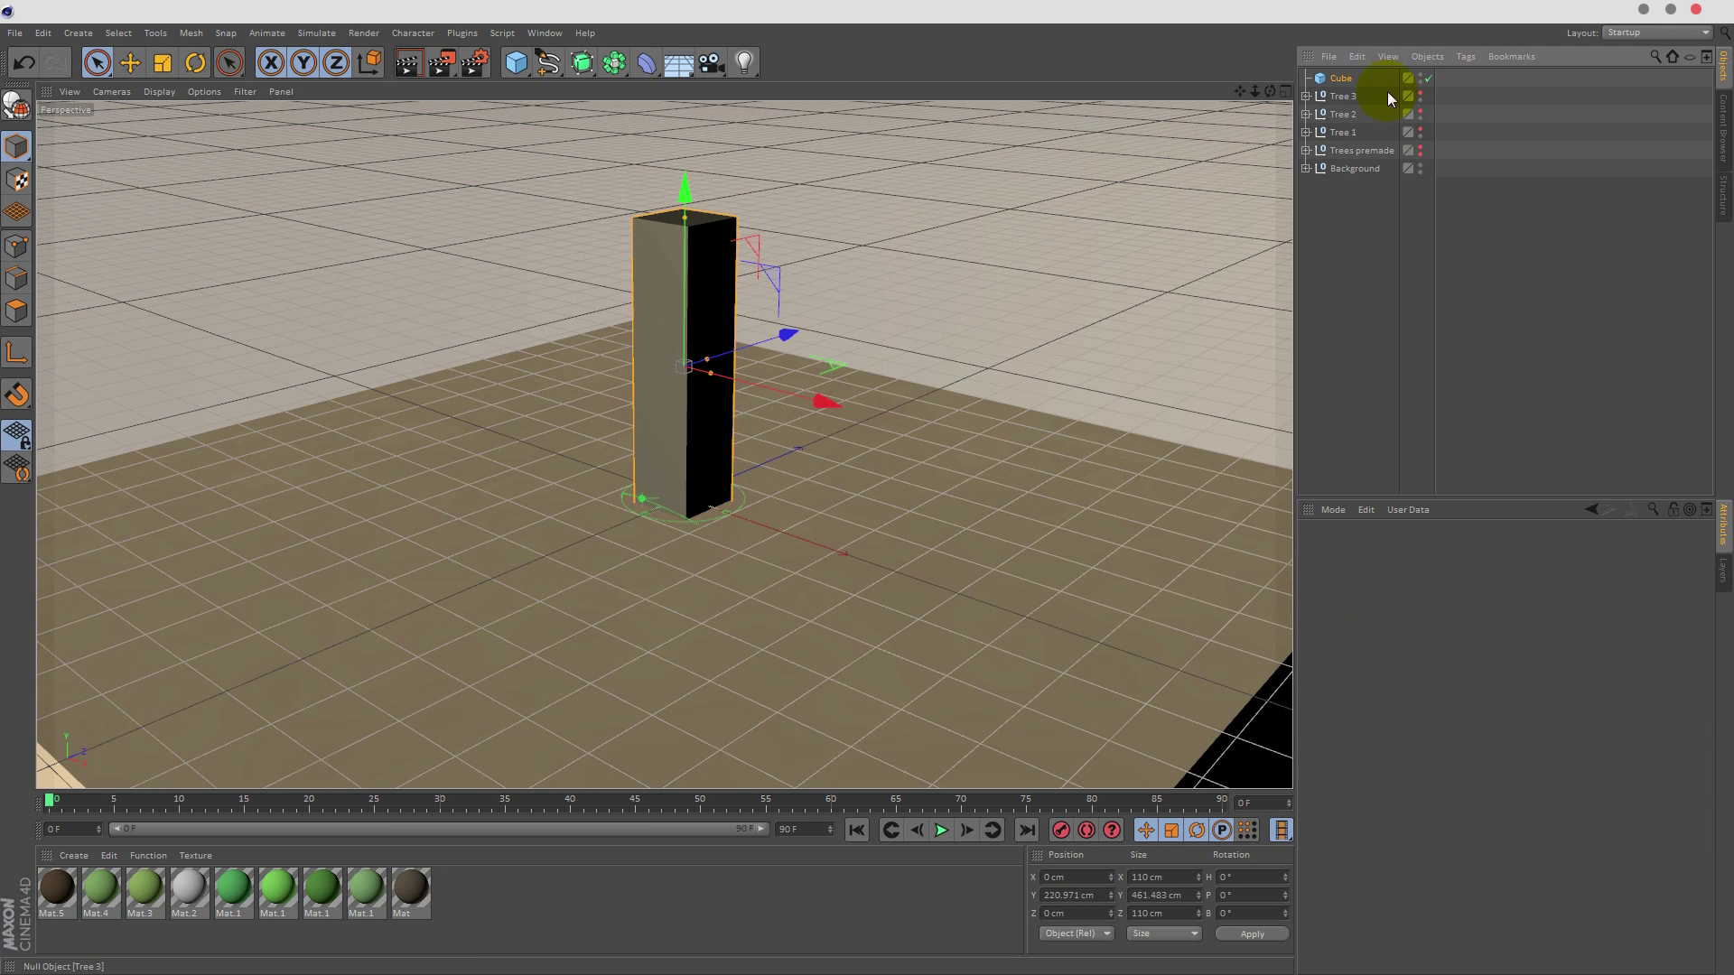
{"action": "left_click", "coordinate": [1342, 78]}
{"action": "key", "text": "c"}
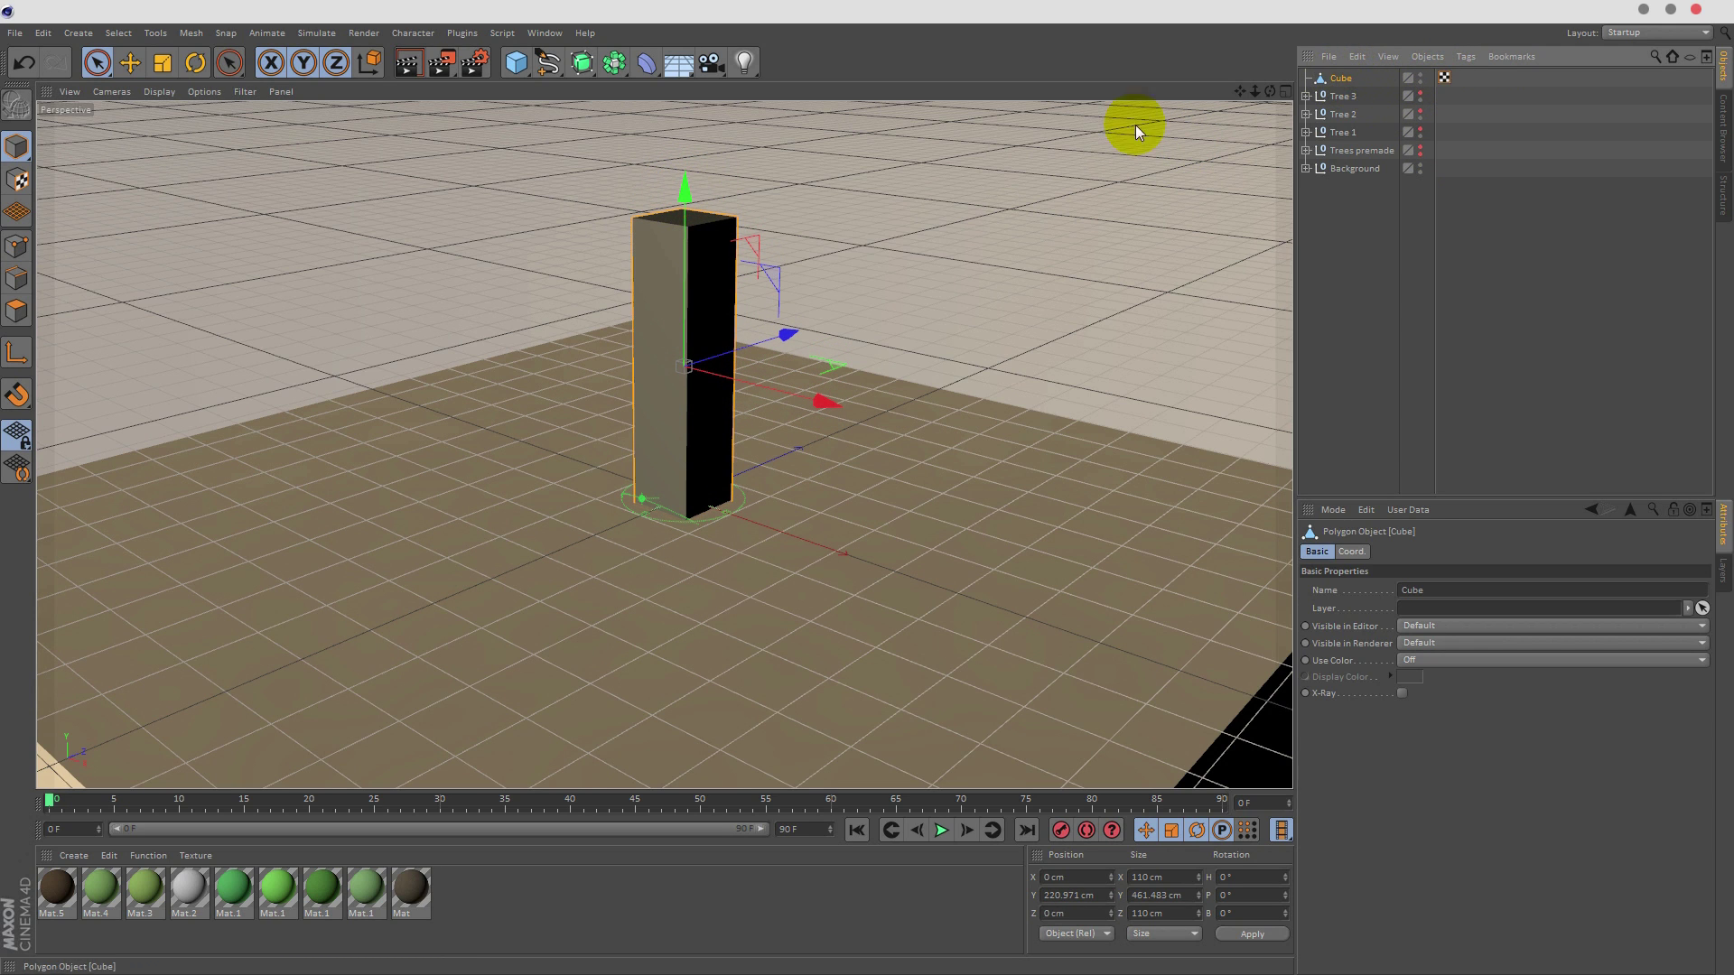
- Try two horizontal Knife cuts across the post's lit side face near the upper end
{"action": "left_click", "coordinate": [19, 312]}
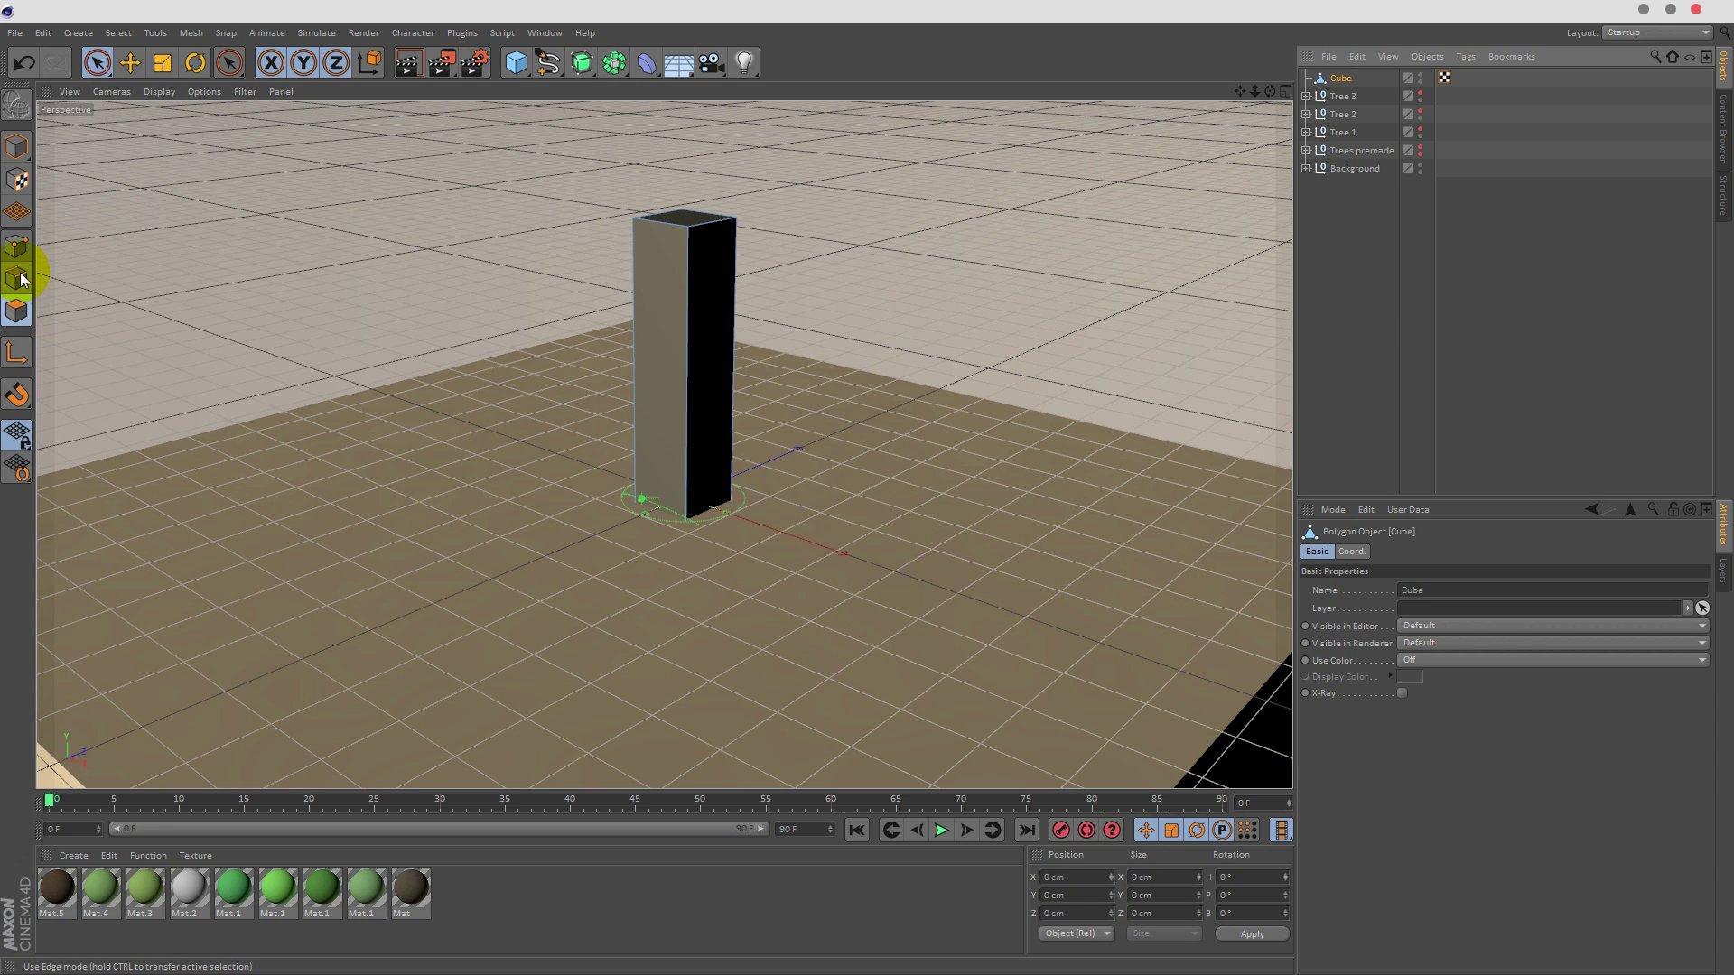
{"action": "left_click", "coordinate": [20, 280]}
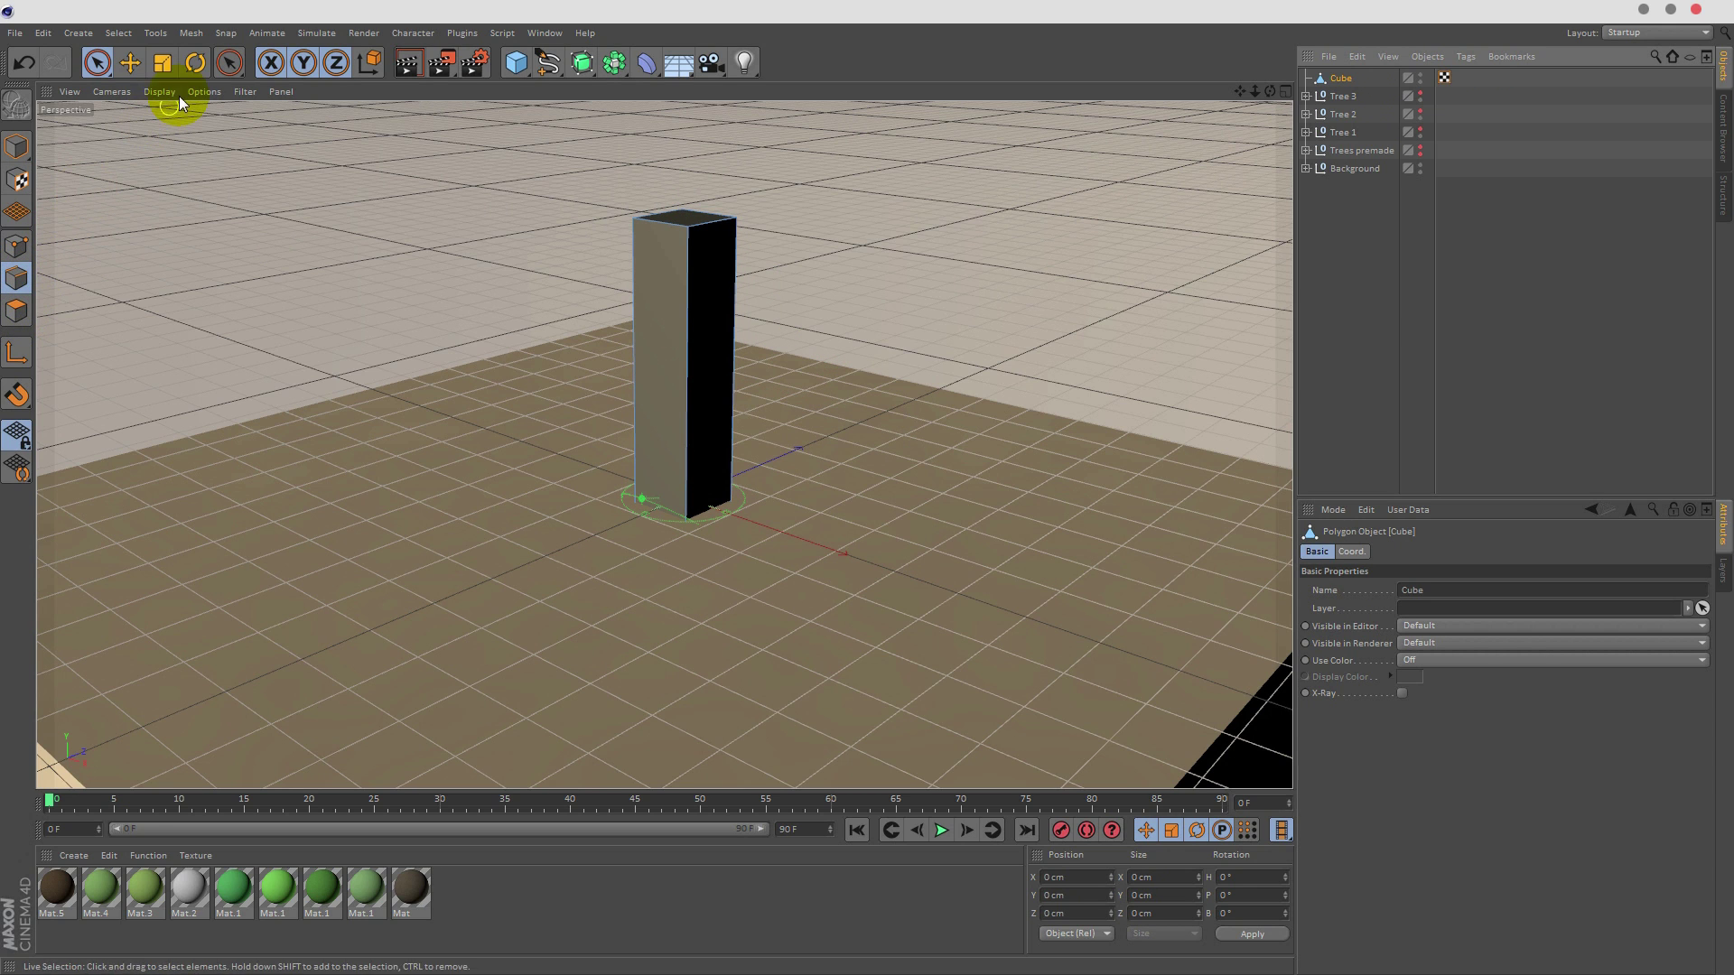
{"action": "right_click", "coordinate": [490, 252]}
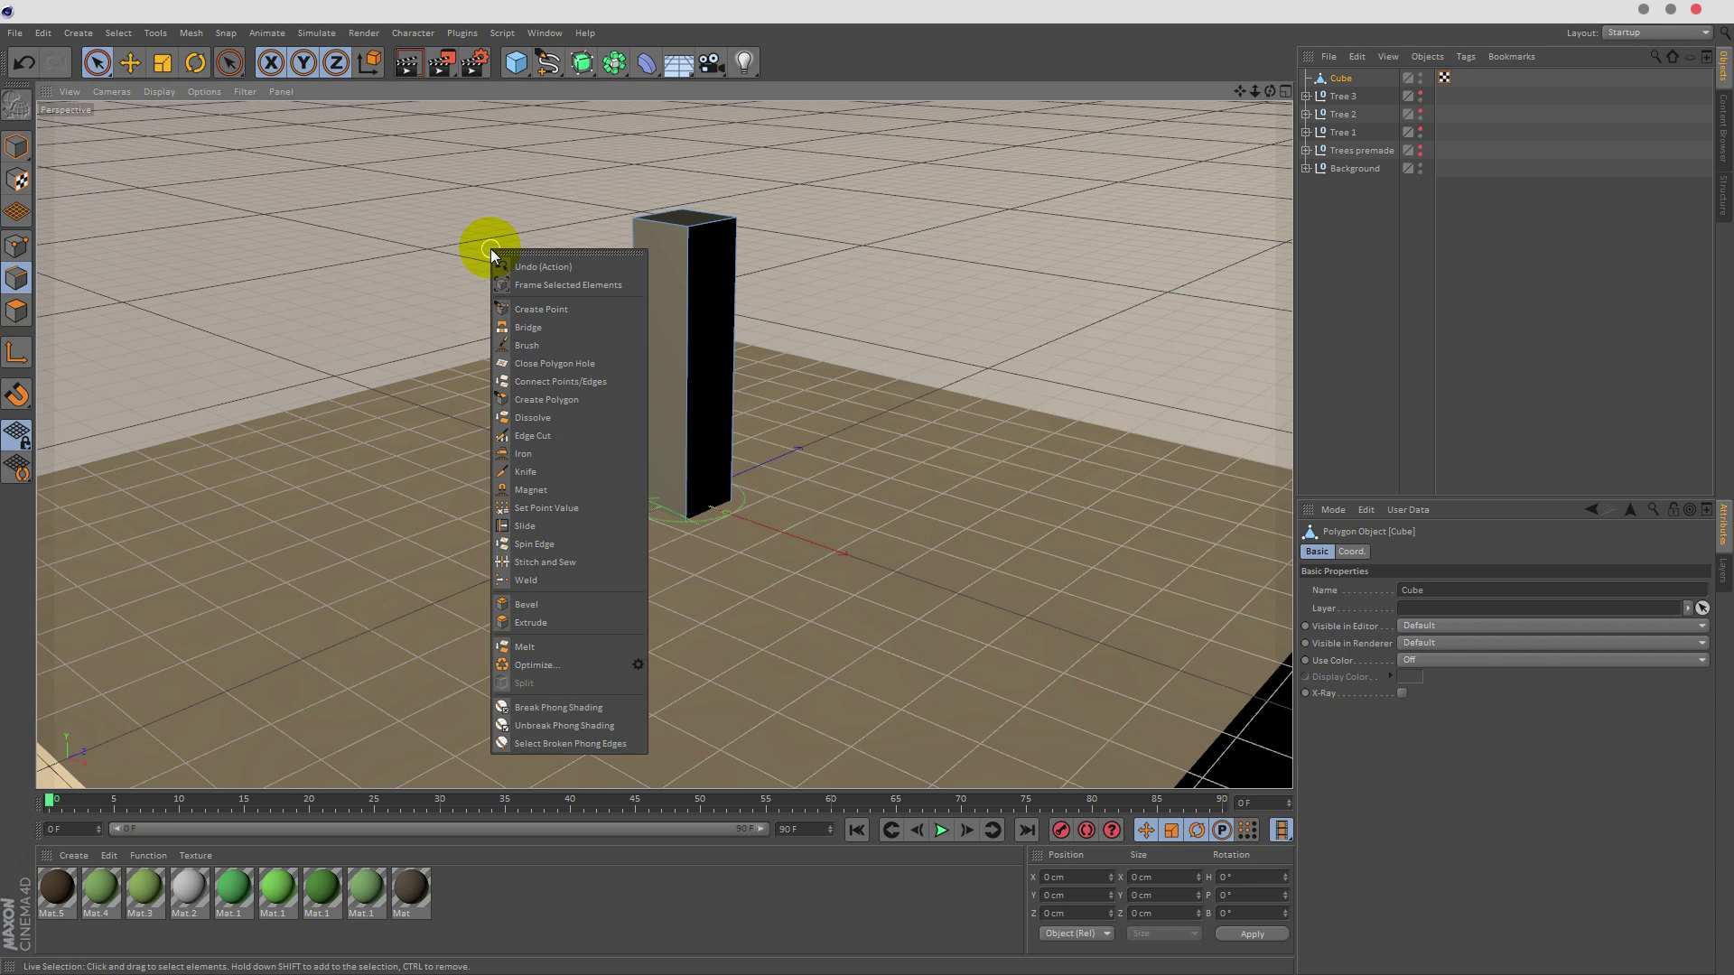
{"action": "left_click", "coordinate": [549, 469]}
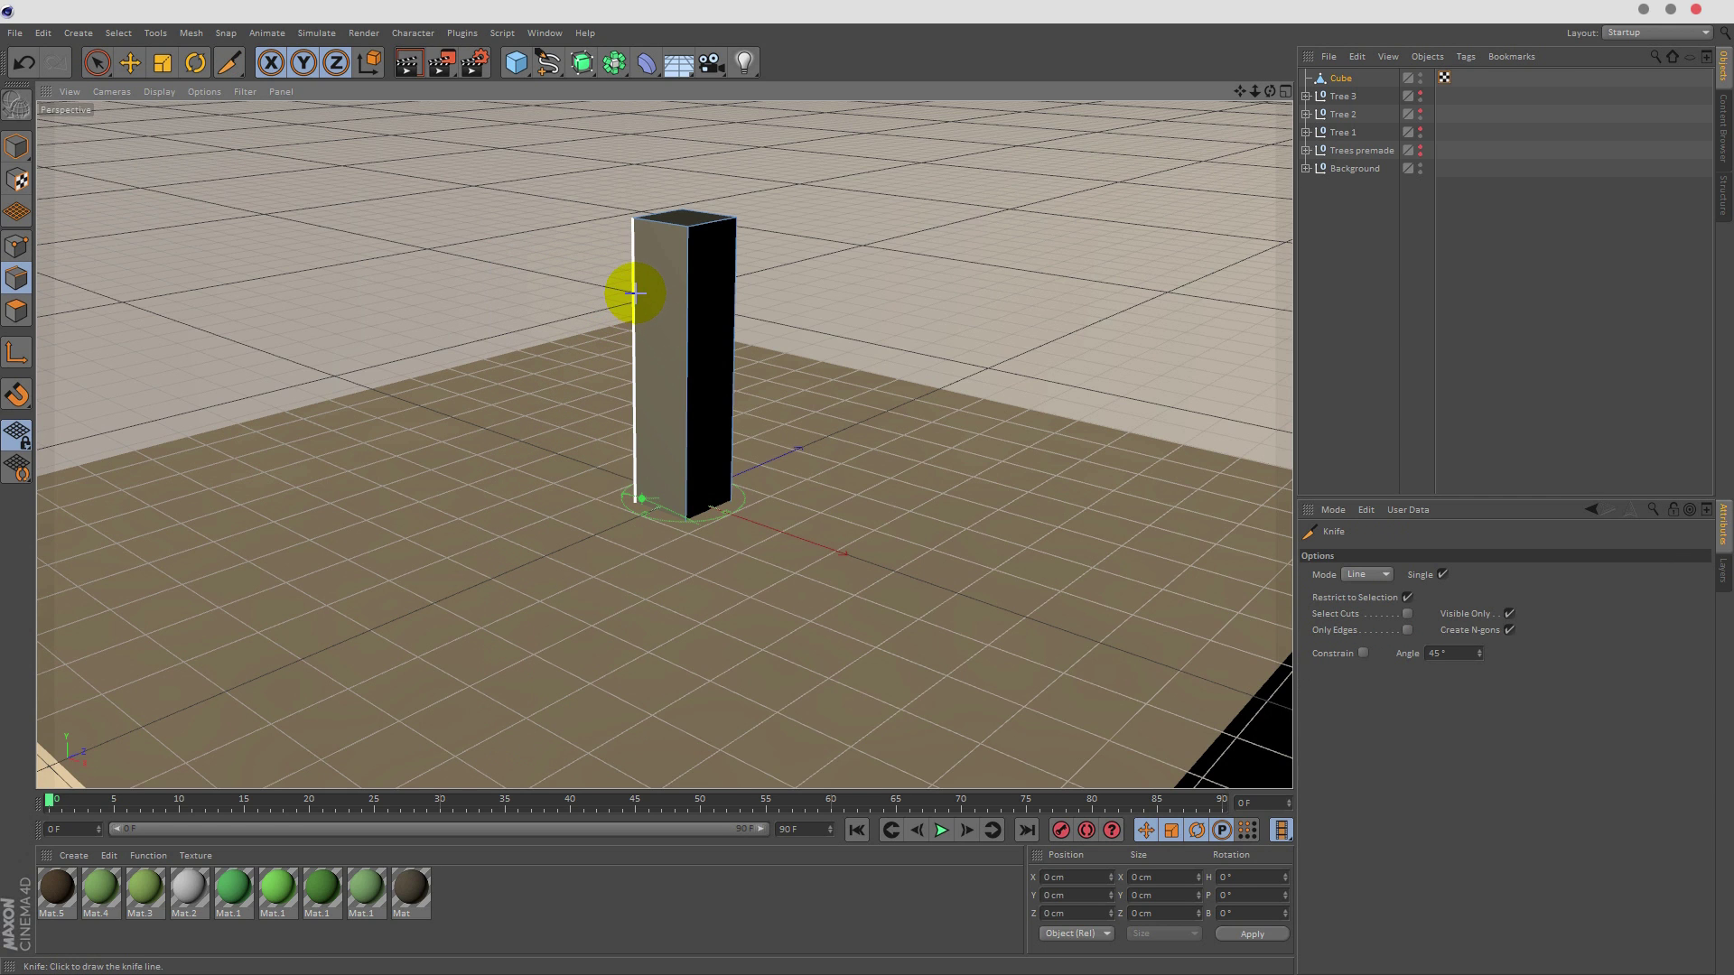
{"action": "mouse_move", "coordinate": [633, 295]}
{"action": "left_mouse_down"}
{"action": "mouse_move", "coordinate": [677, 310]}
{"action": "mouse_move", "coordinate": [657, 259]}
{"action": "mouse_move", "coordinate": [688, 265]}
{"action": "left_mouse_up"}
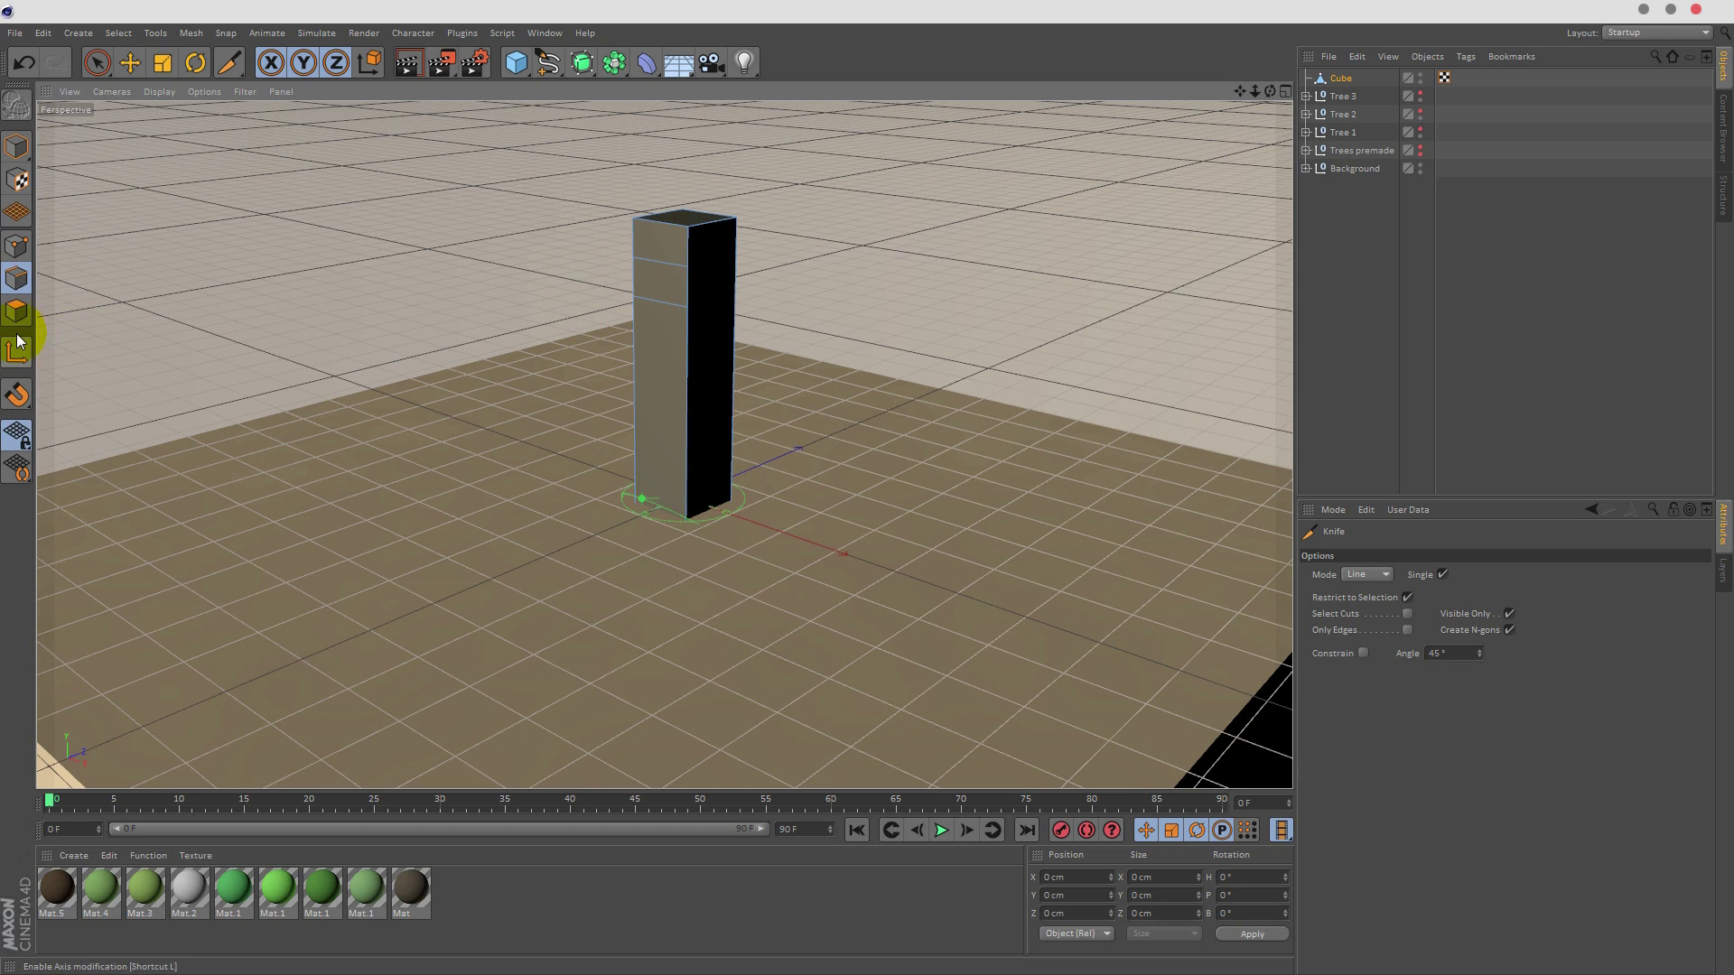
- Try extruding the polygon between the two cuts outward about 134 cm to form a side branch
{"action": "left_click", "coordinate": [97, 62]}
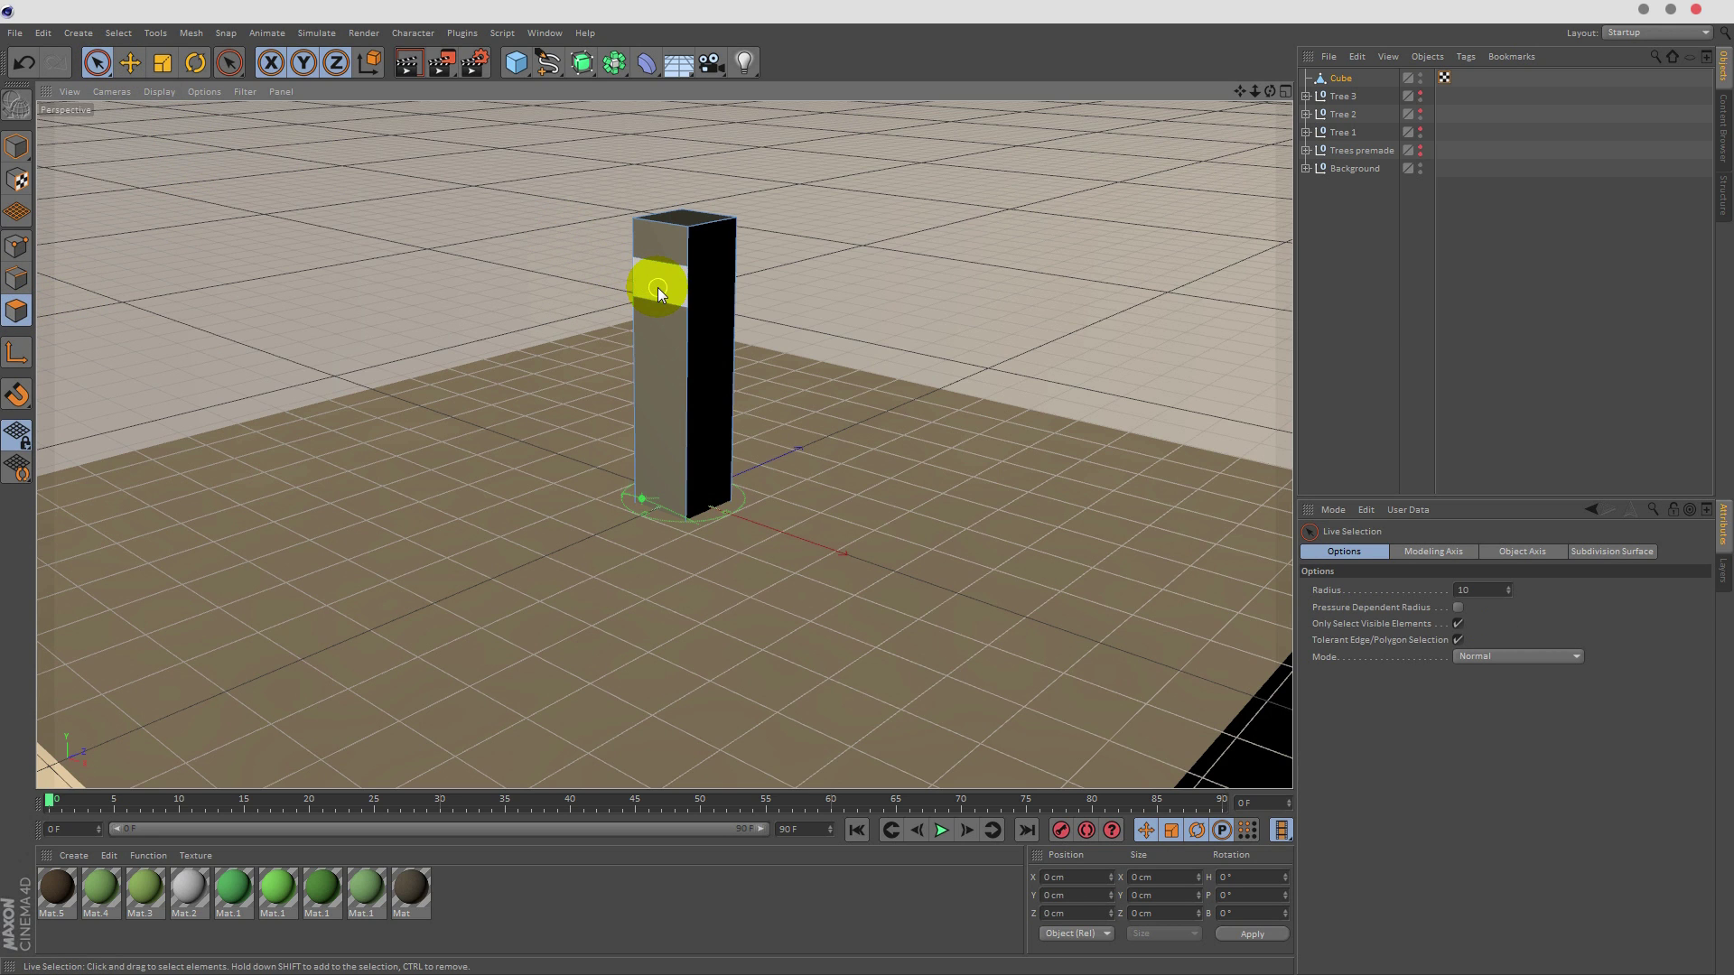
{"action": "left_click", "coordinate": [657, 287]}
{"action": "right_click", "coordinate": [581, 235]}
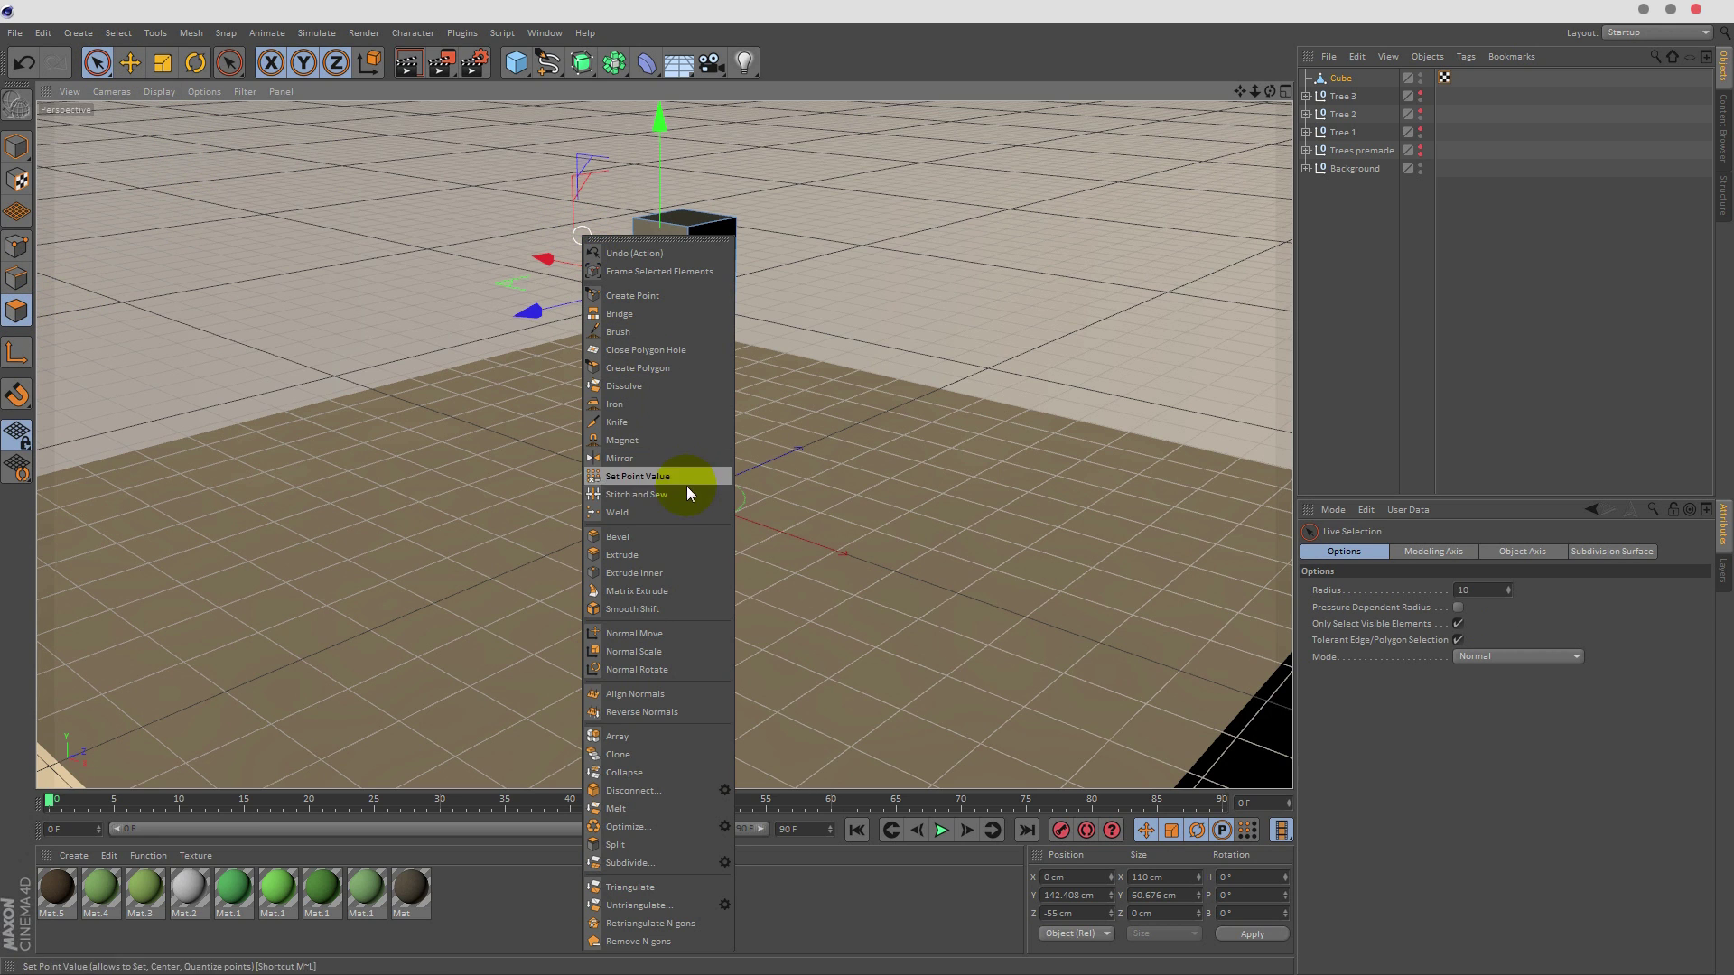
{"action": "left_click", "coordinate": [675, 553]}
{"action": "left_click_drag", "start_coordinate": [724, 453], "coordinate": [907, 335]}
- Try tapering the branch by scaling its end face to about 51 by 28 cm and raising that end
{"action": "left_click", "coordinate": [163, 63]}
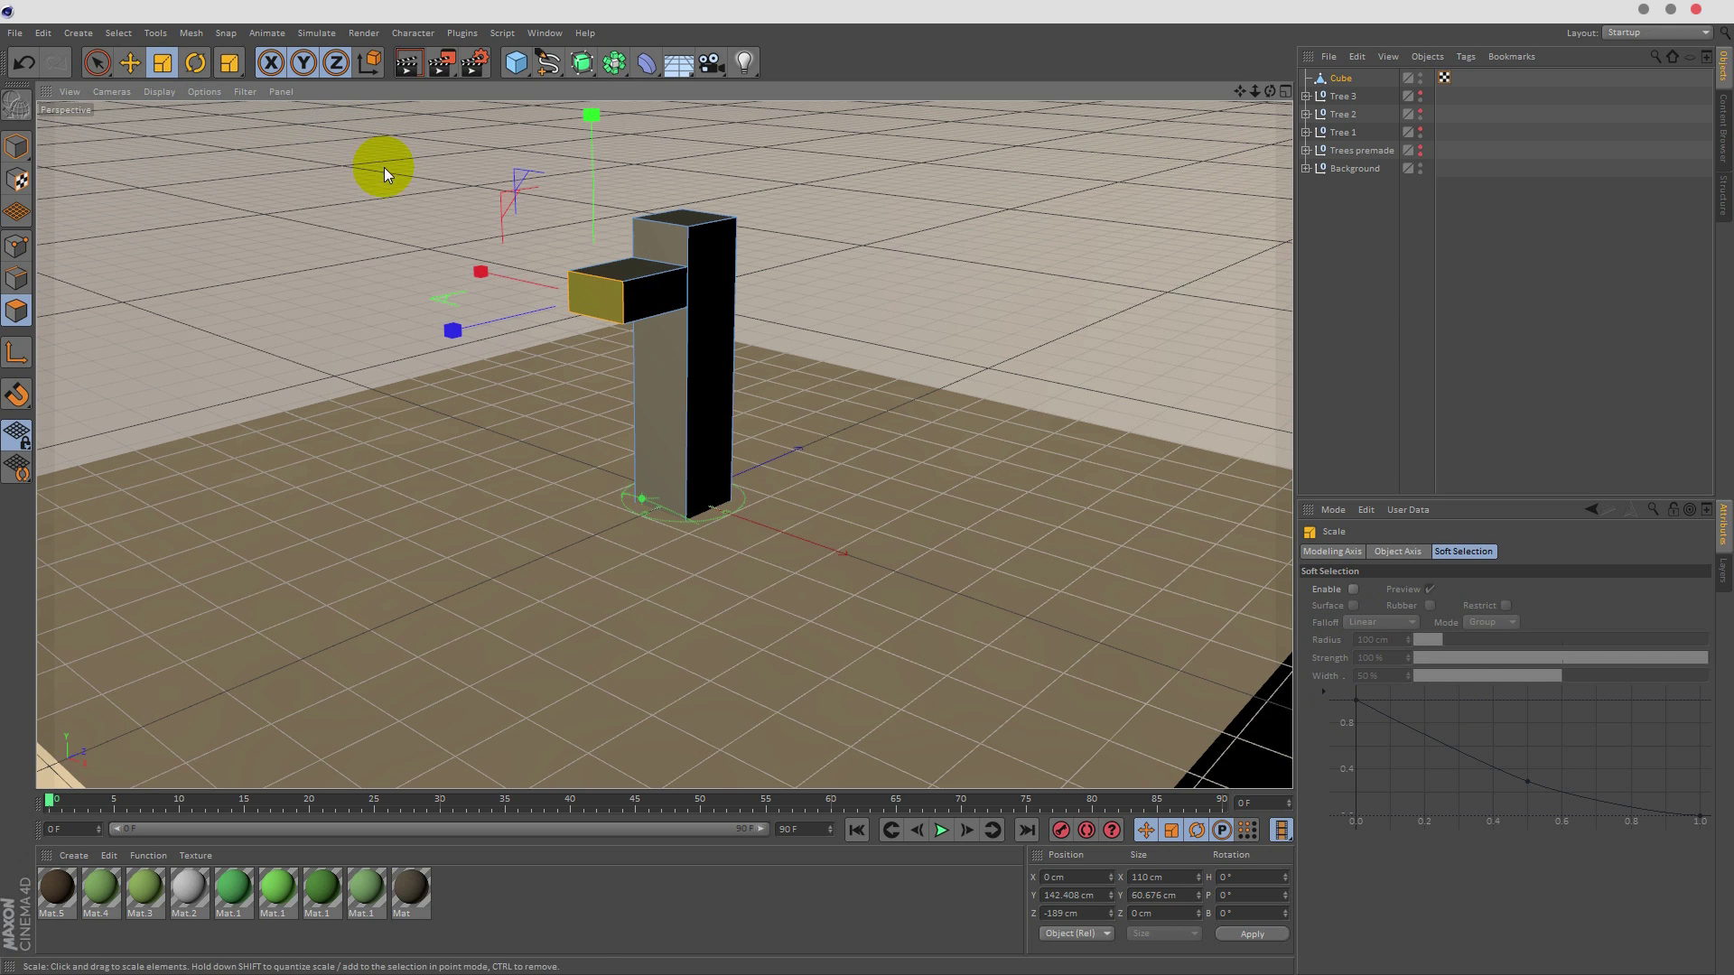
{"action": "left_click_drag", "start_coordinate": [385, 164], "coordinate": [8, 174]}
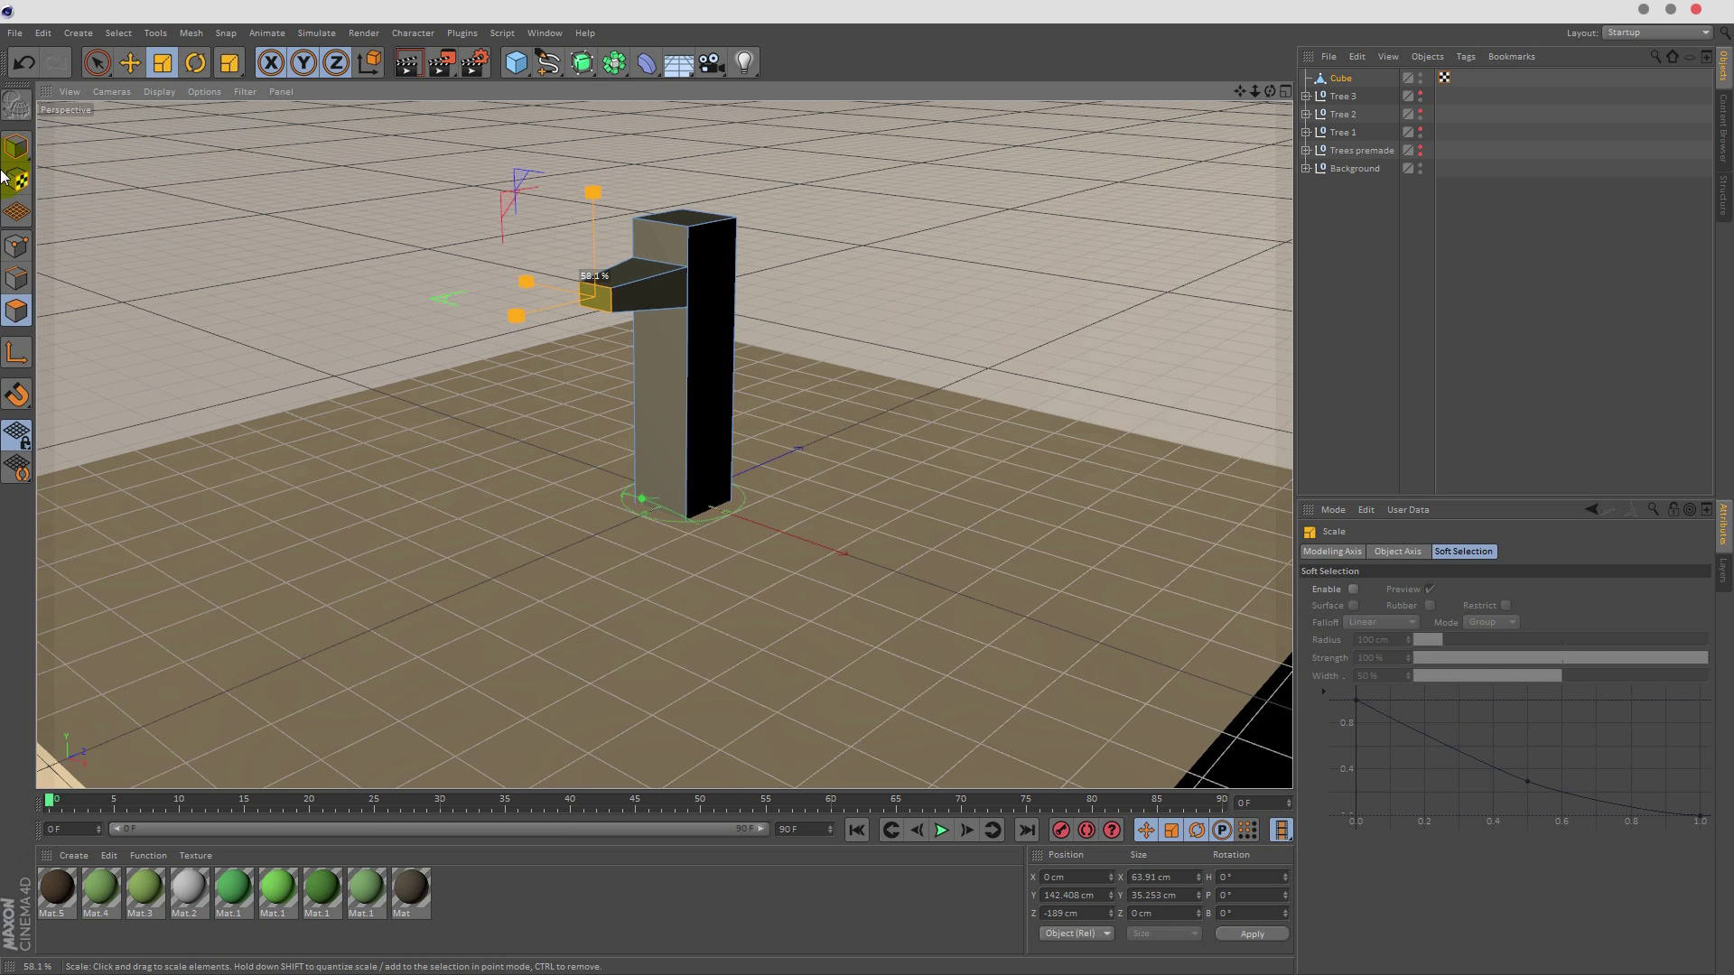
{"action": "left_click_drag", "start_coordinate": [289, 211], "coordinate": [226, 206]}
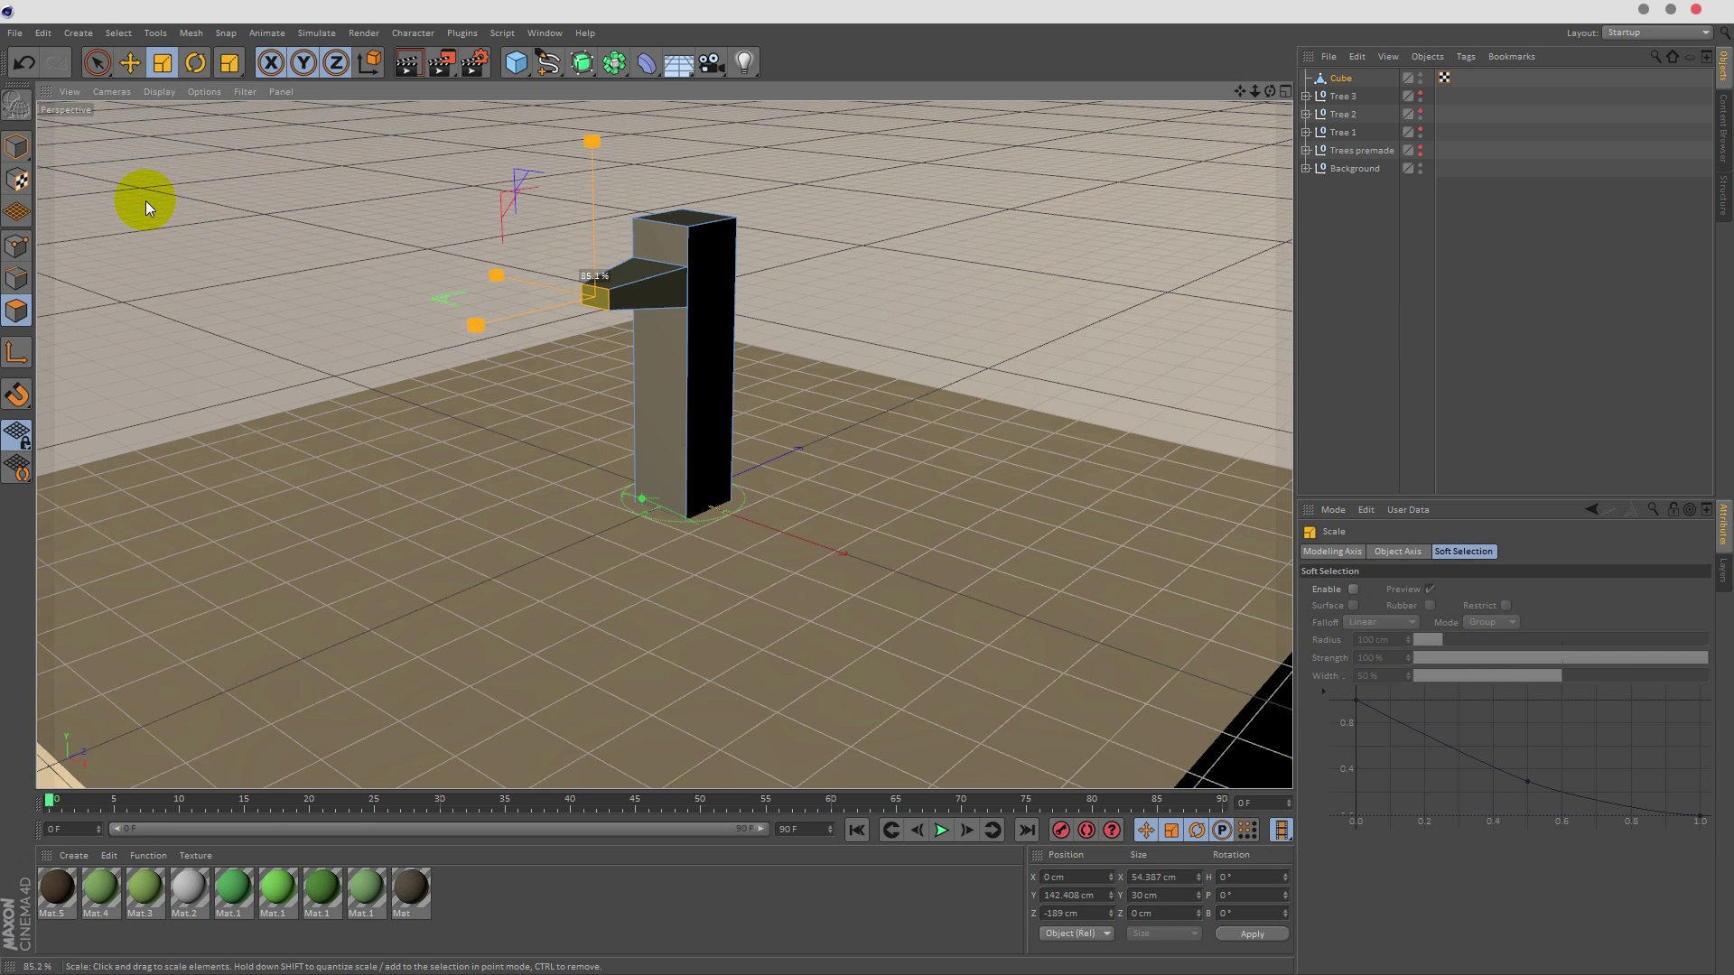
{"action": "left_click_drag", "start_coordinate": [100, 202], "coordinate": [102, 203]}
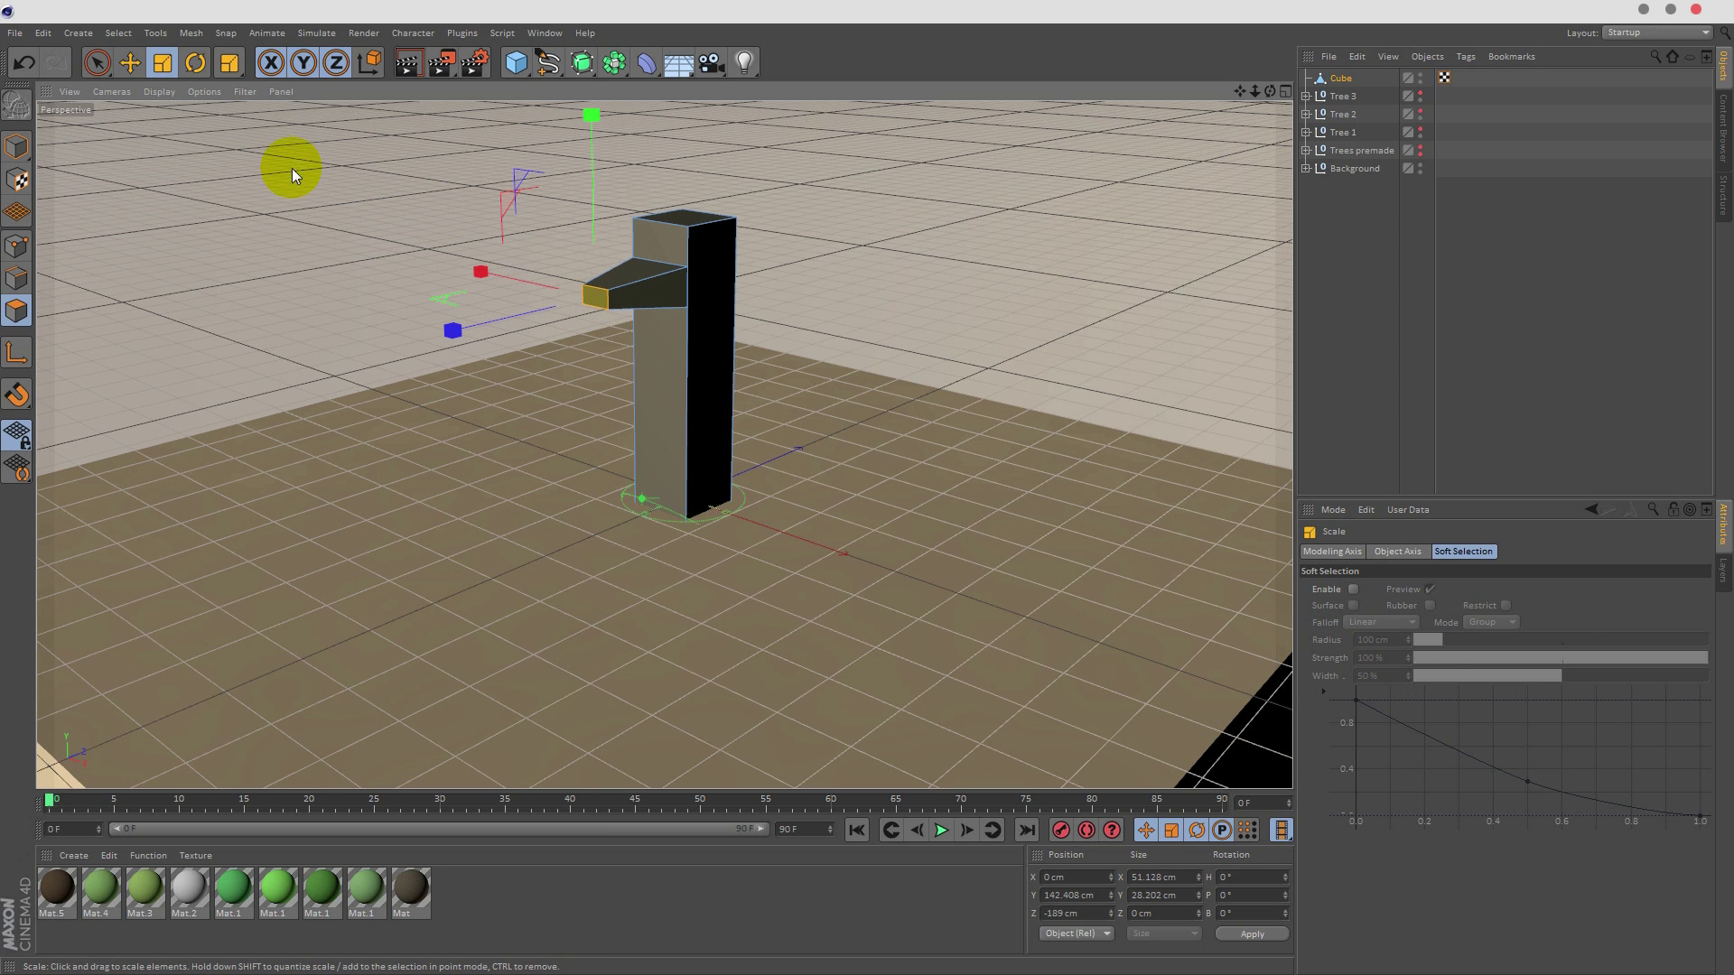
{"action": "left_click", "coordinate": [97, 63]}
{"action": "left_click_drag", "start_coordinate": [587, 153], "coordinate": [523, 116]}
{"action": "left_click", "coordinate": [523, 115]}
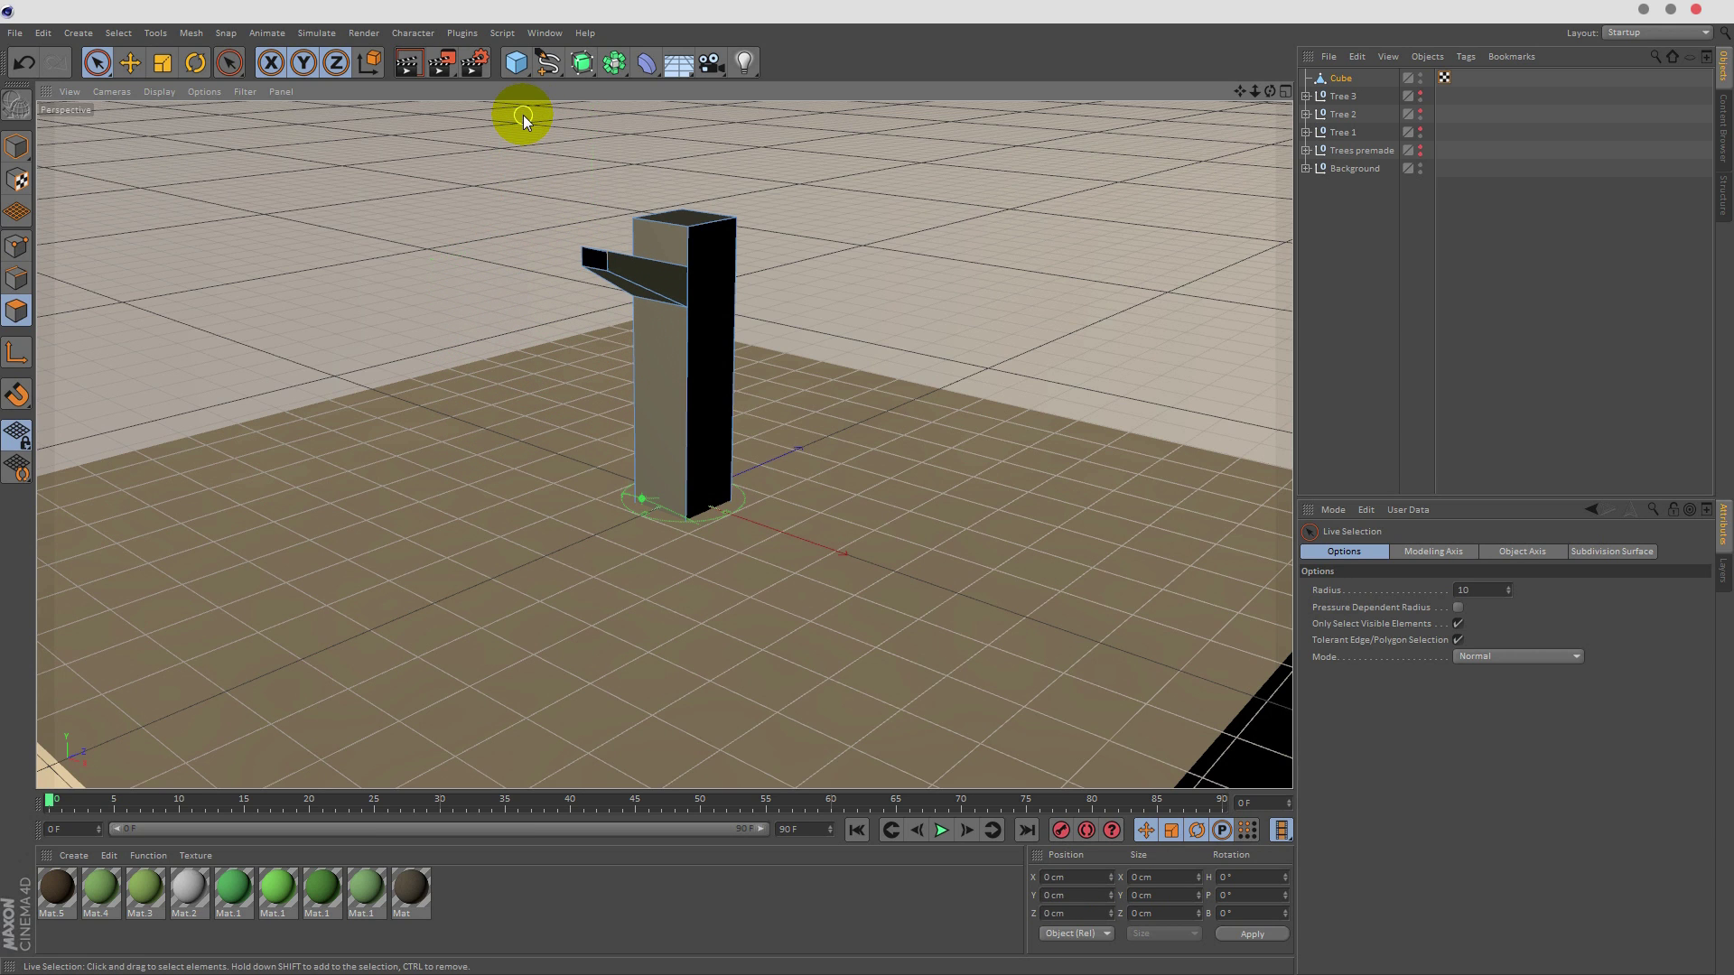
- Undo the branch's shaping and extrusion and the Knife cuts, back to the plain post
{"action": "key", "text": "ctrl+z"}
{"action": "key", "text": "ctrl+z"}
{"action": "key", "text": "ctrl+z"}
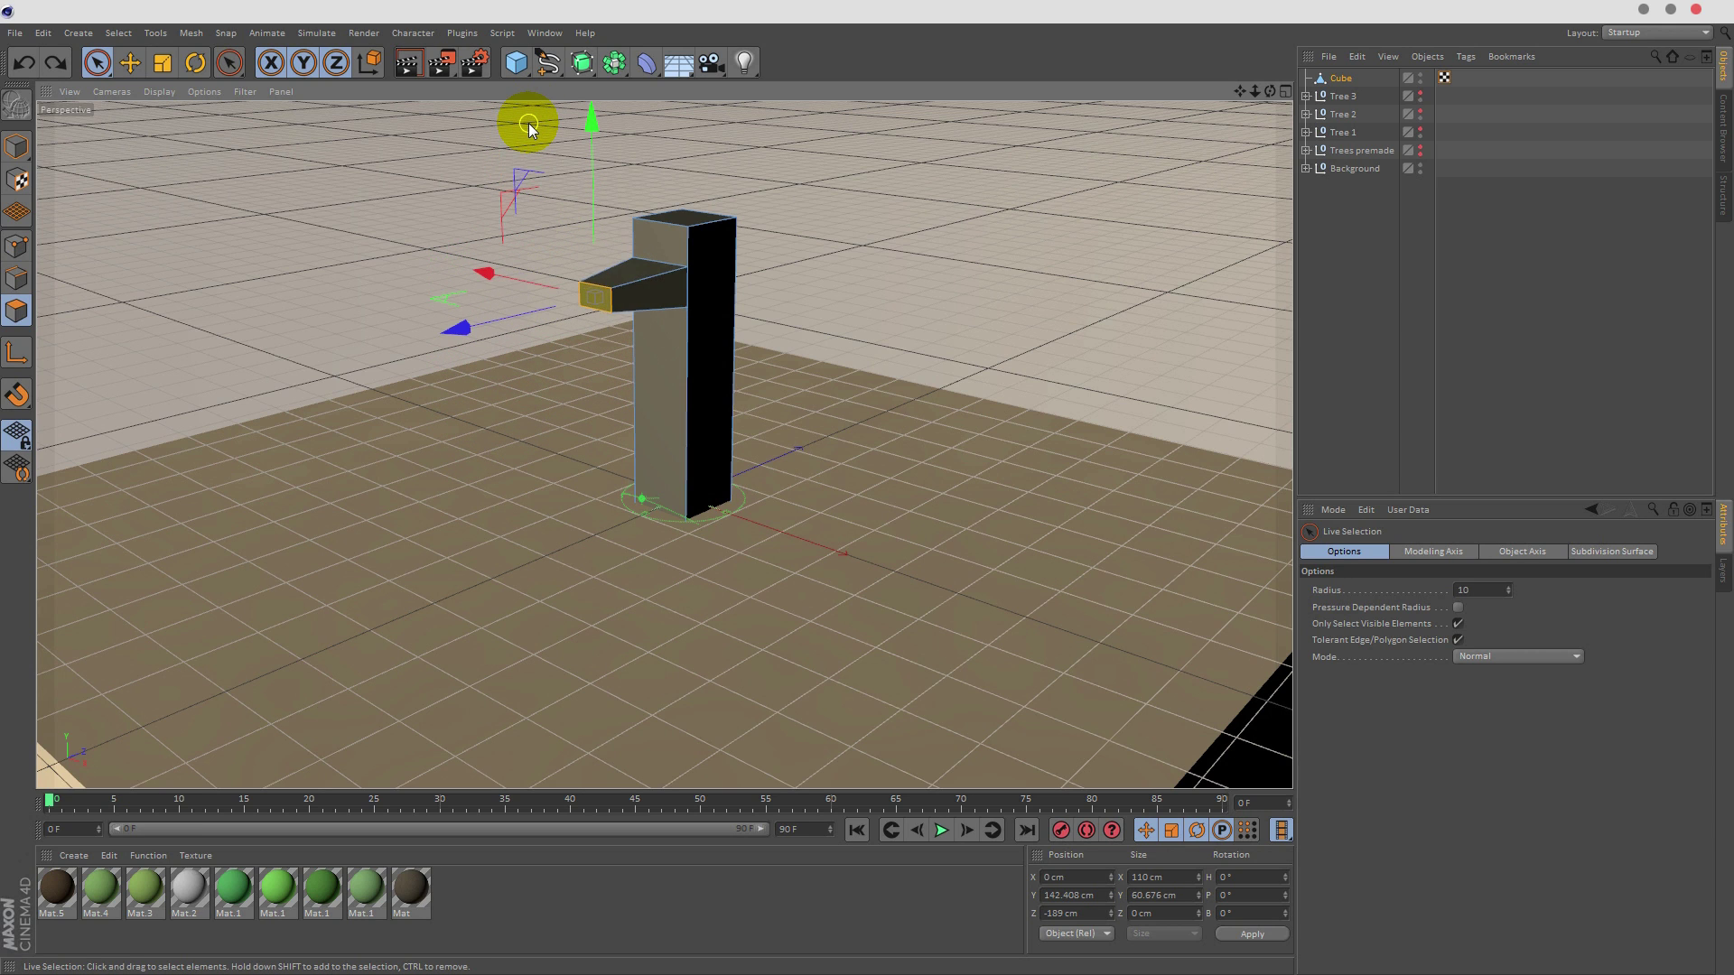
{"action": "left_click", "coordinate": [480, 410]}
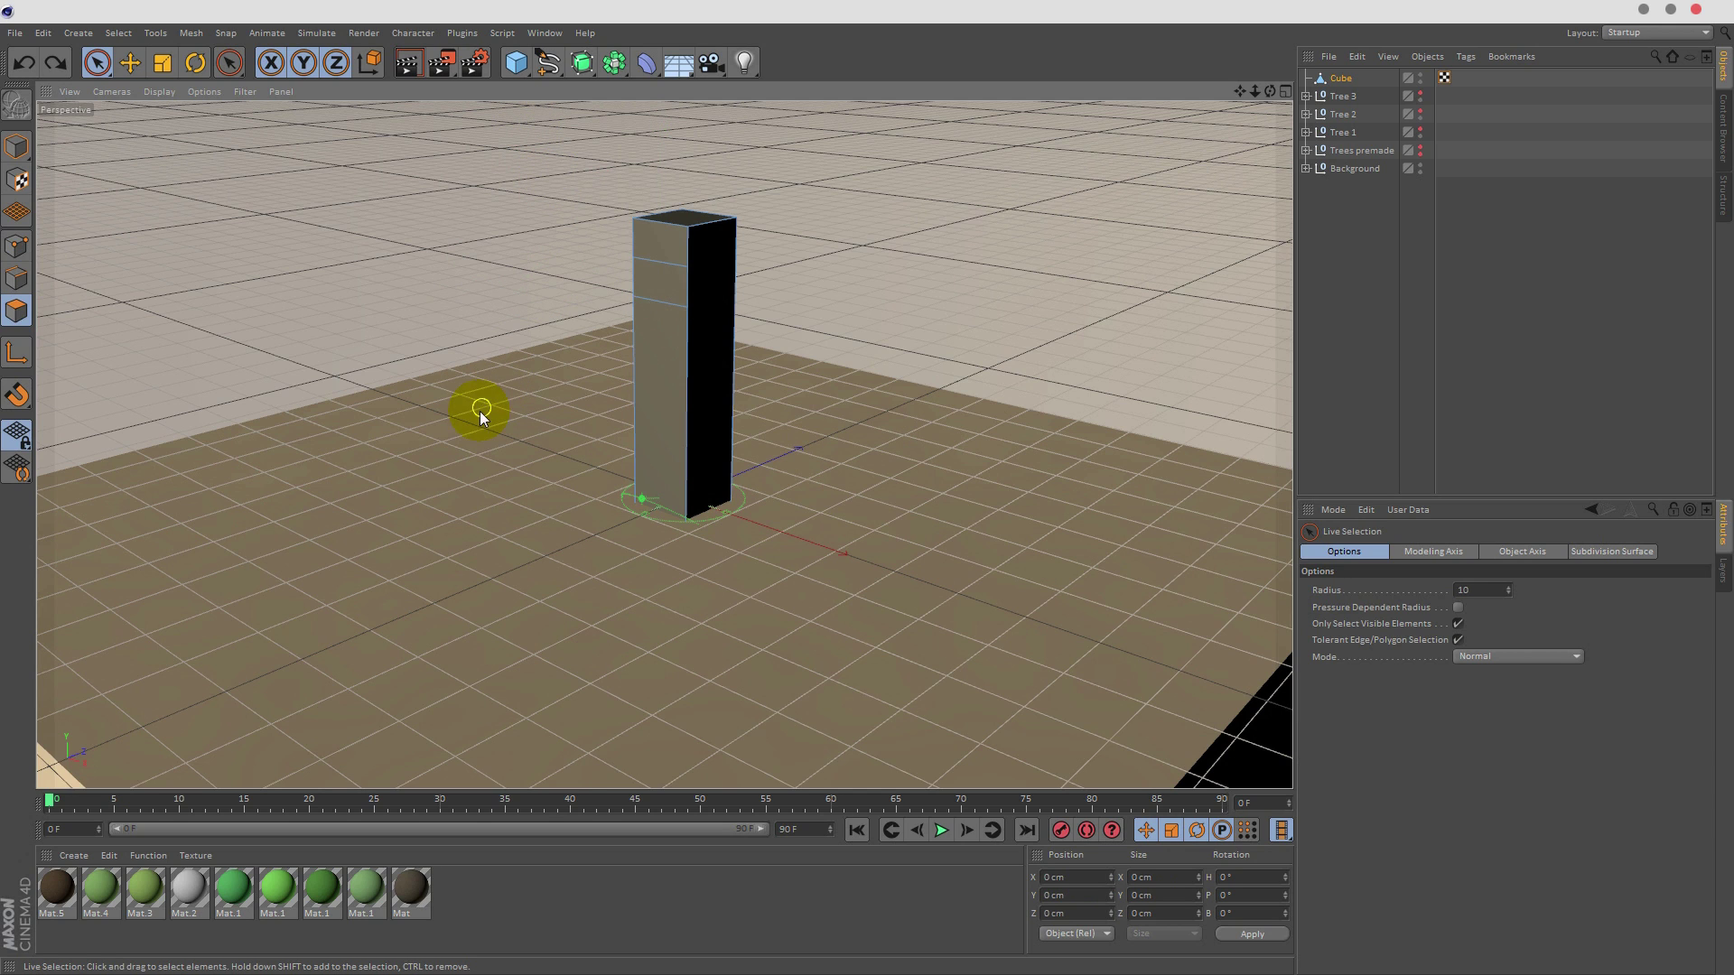
- Scale the post's top polygon down to about 57 by 57 cm to taper the trunk
{"action": "left_click", "coordinate": [700, 206]}
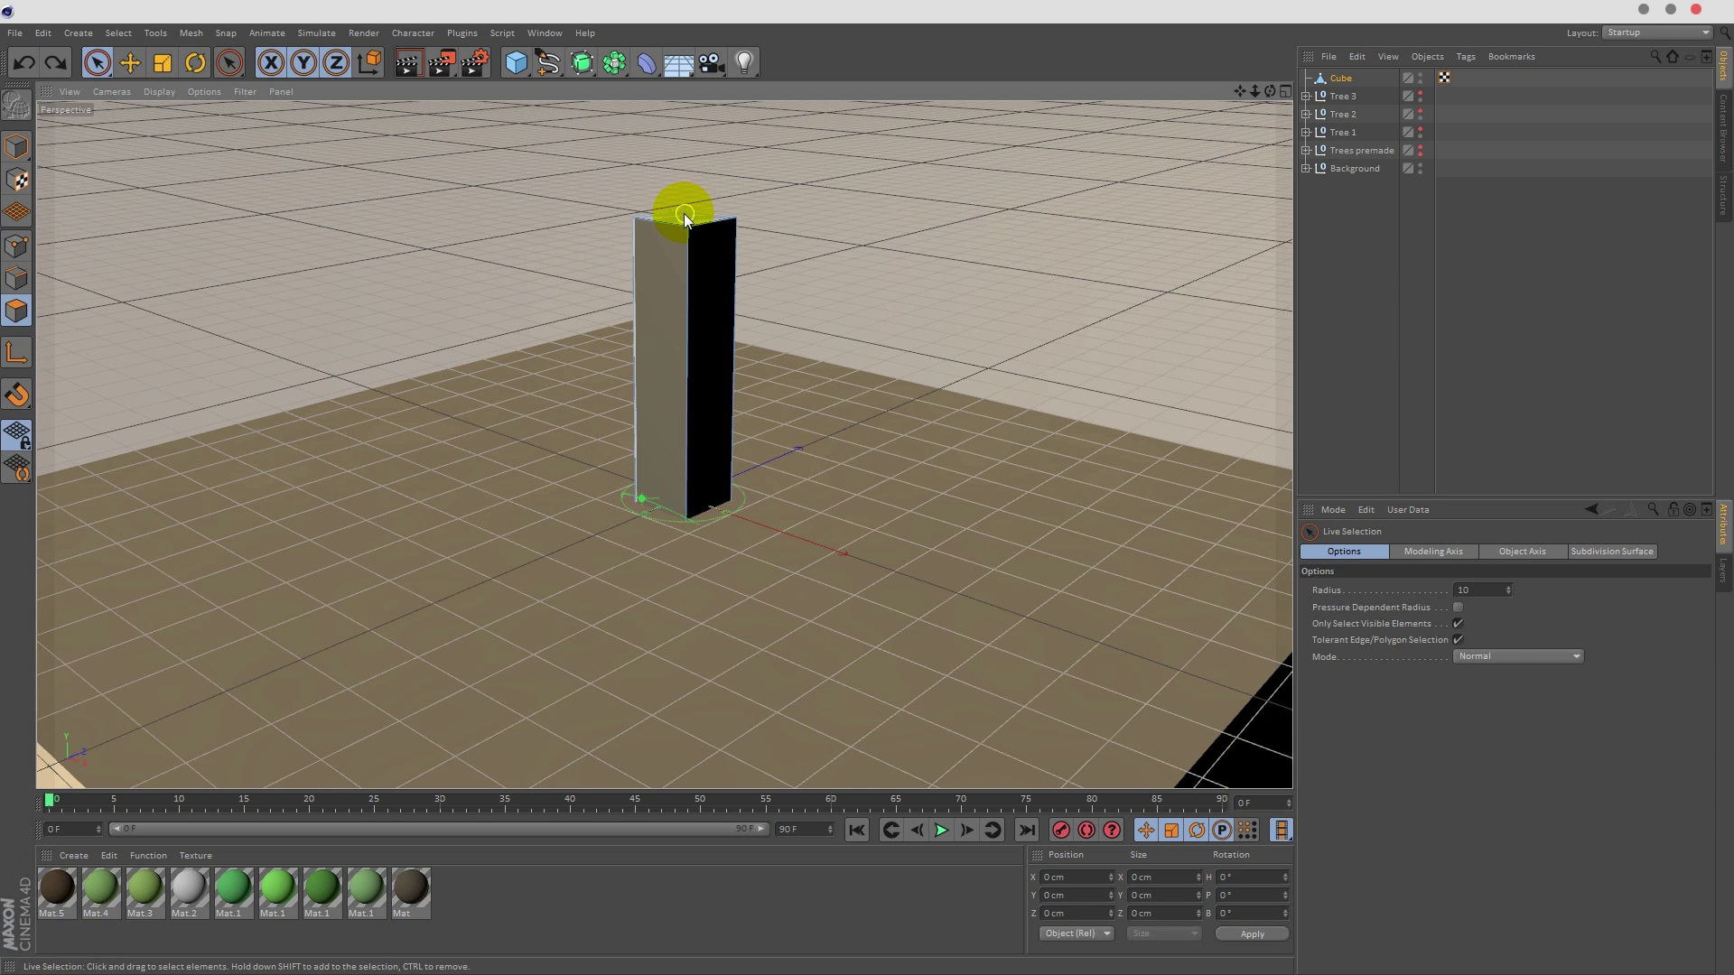
{"action": "left_click_drag", "start_coordinate": [684, 213], "coordinate": [636, 206]}
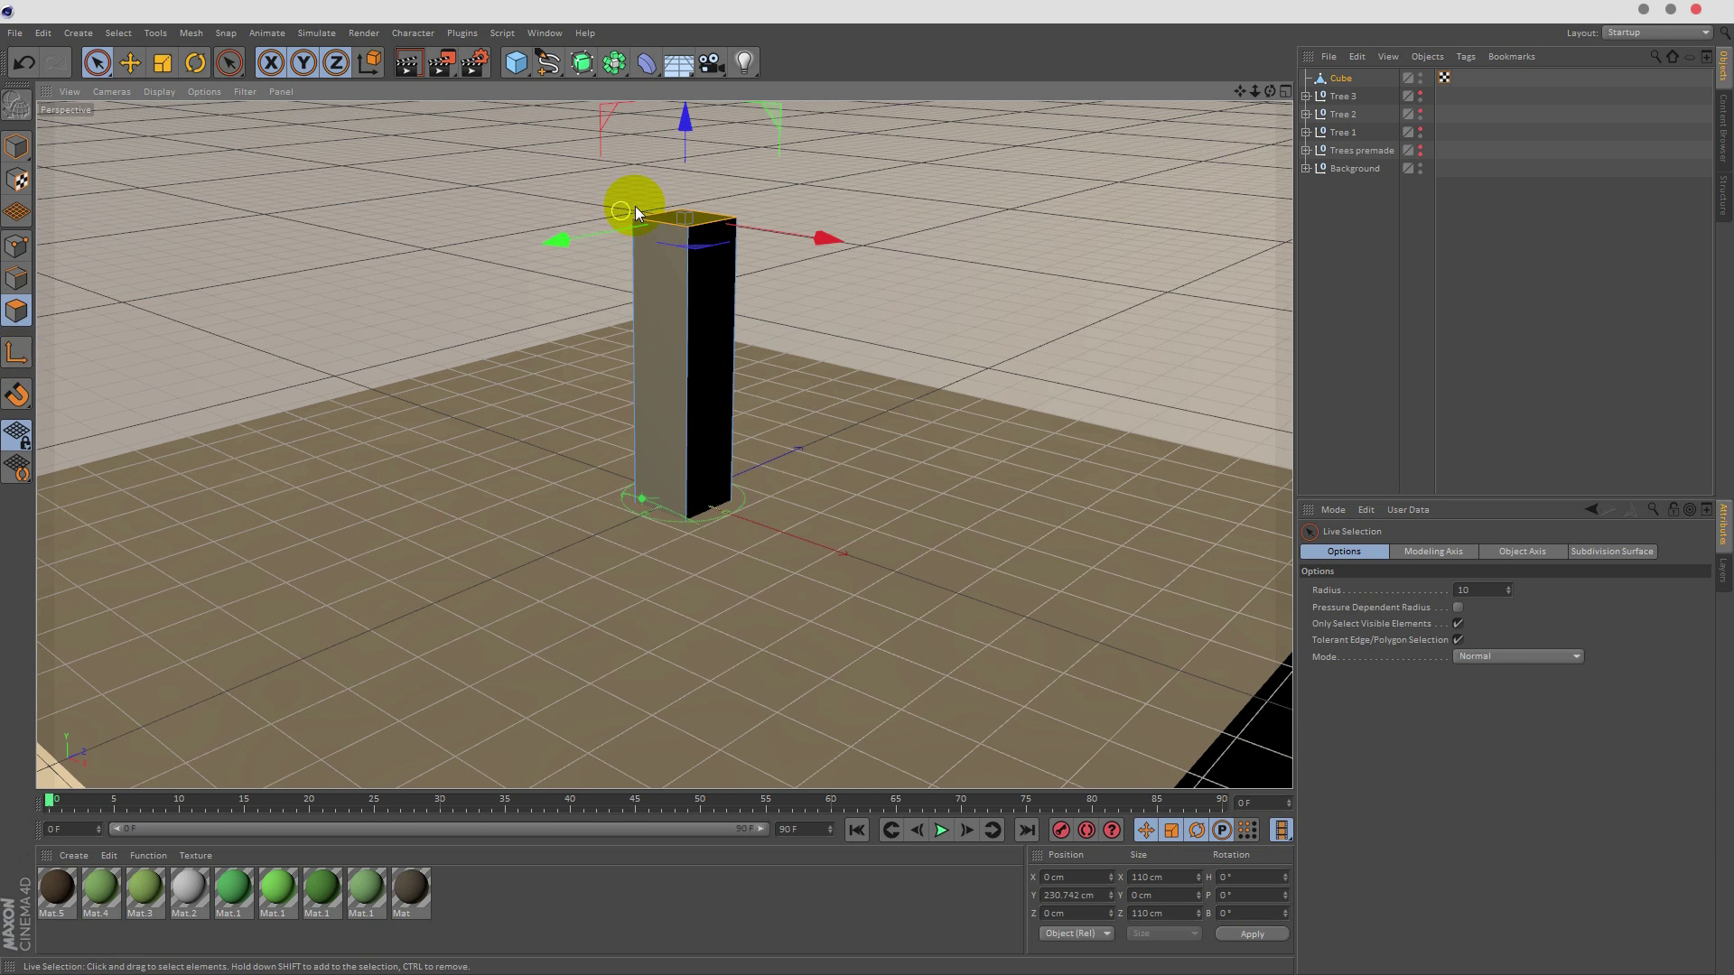
{"action": "left_click", "coordinate": [167, 66]}
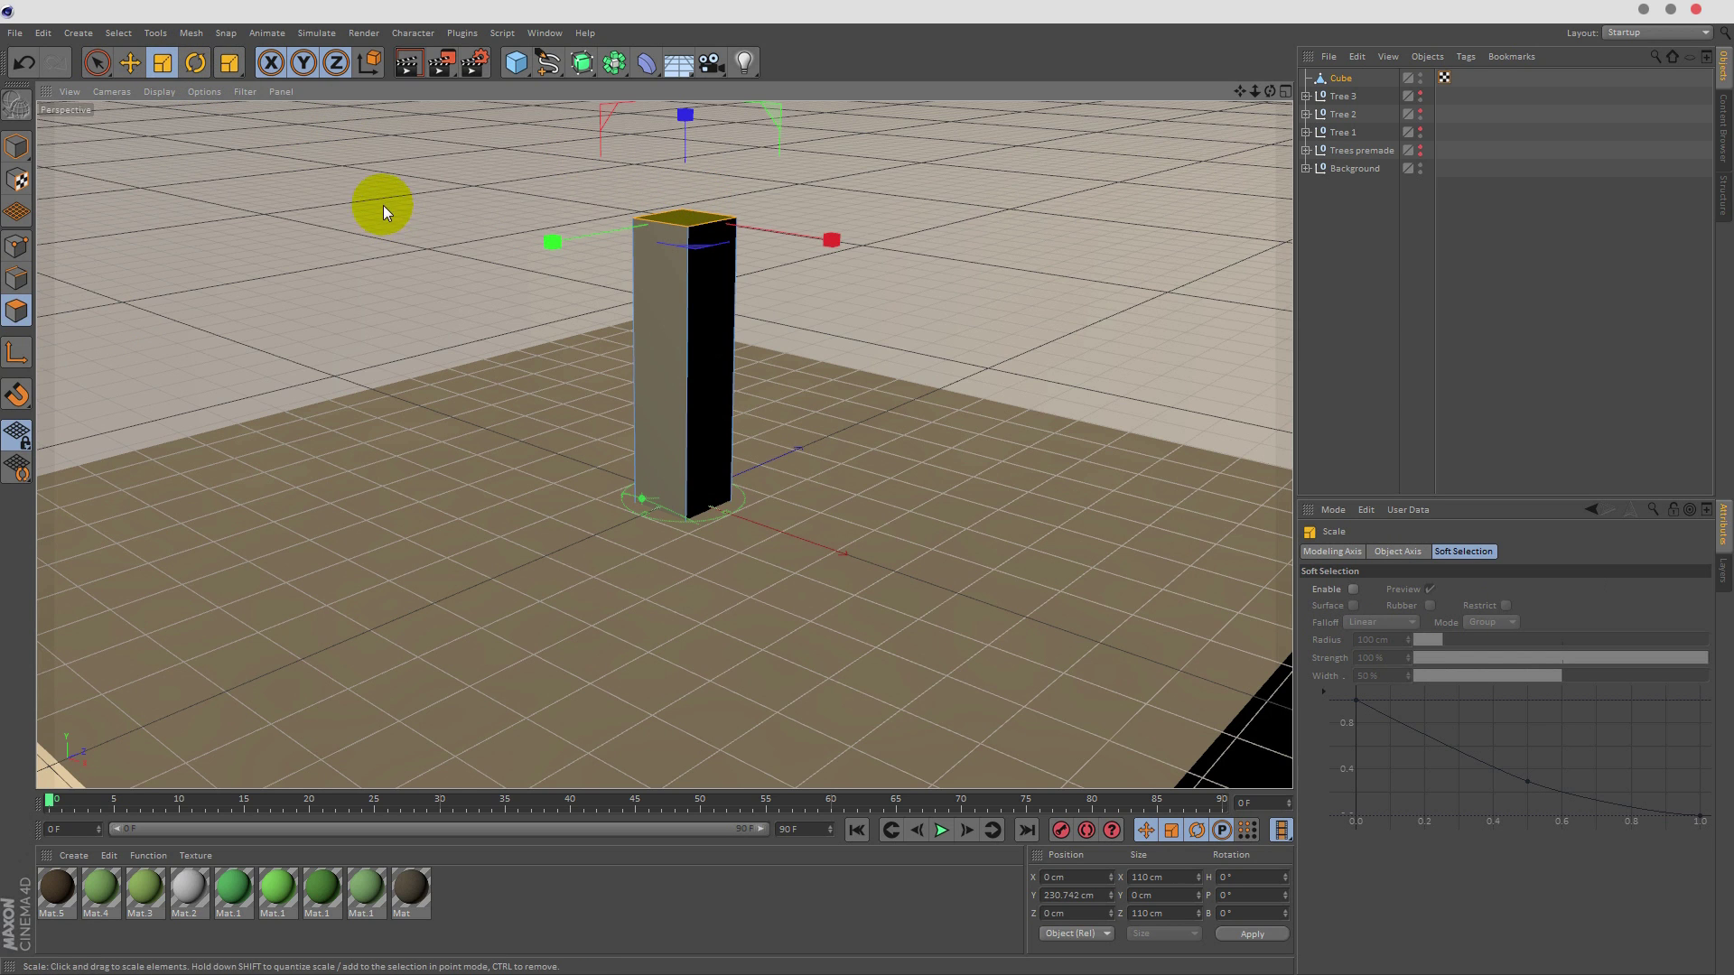
{"action": "left_click_drag", "start_coordinate": [383, 205], "coordinate": [251, 209]}
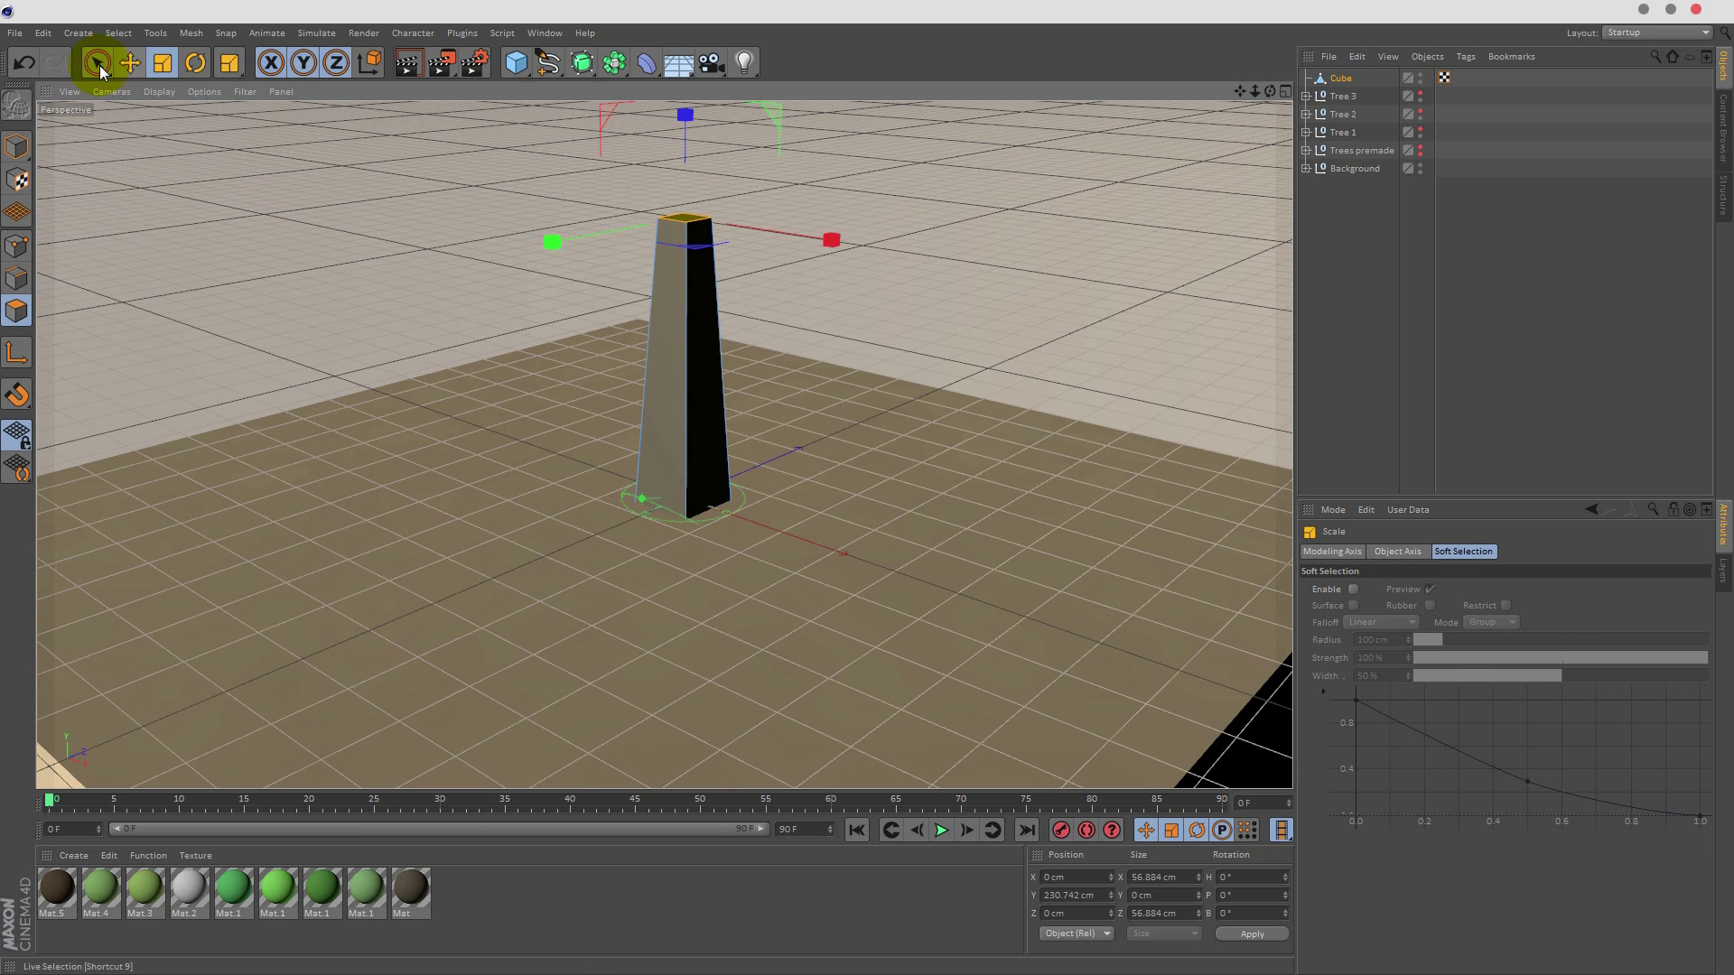
- Raise the trunk's top polygon to Y about 261 cm and shift it to Z about 79 cm so the trunk leans
{"action": "left_click", "coordinate": [100, 64]}
{"action": "left_click_drag", "start_coordinate": [679, 133], "coordinate": [679, 118]}
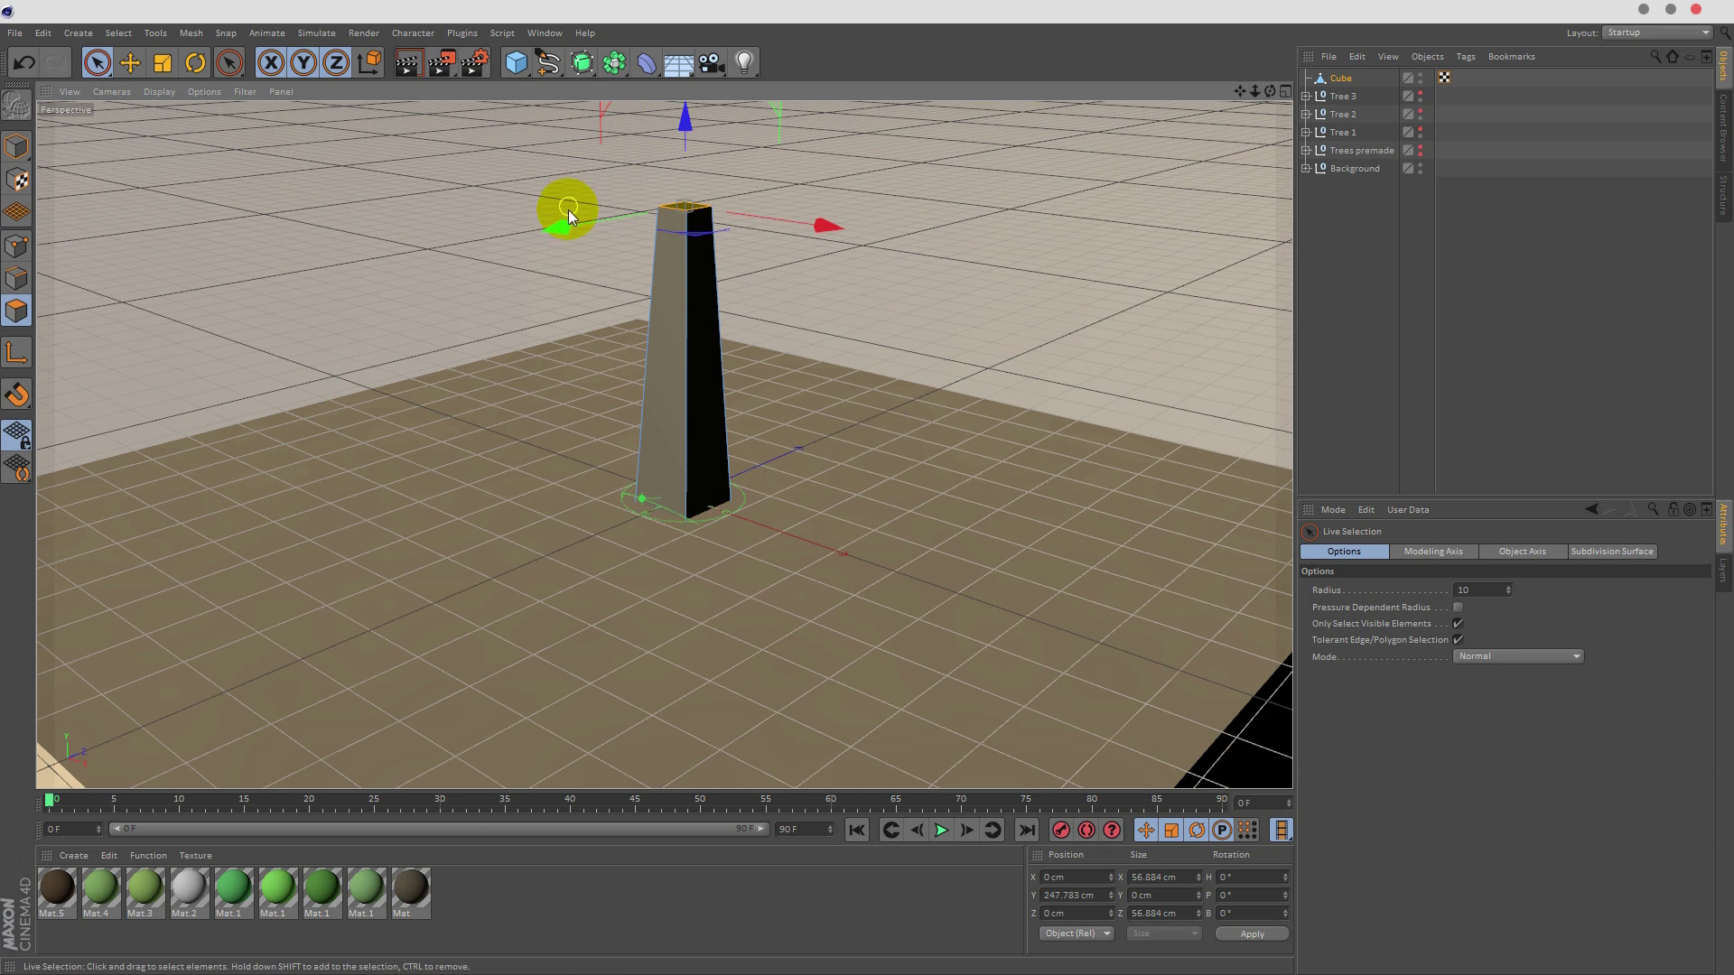
{"action": "left_click_drag", "start_coordinate": [567, 210], "coordinate": [603, 223]}
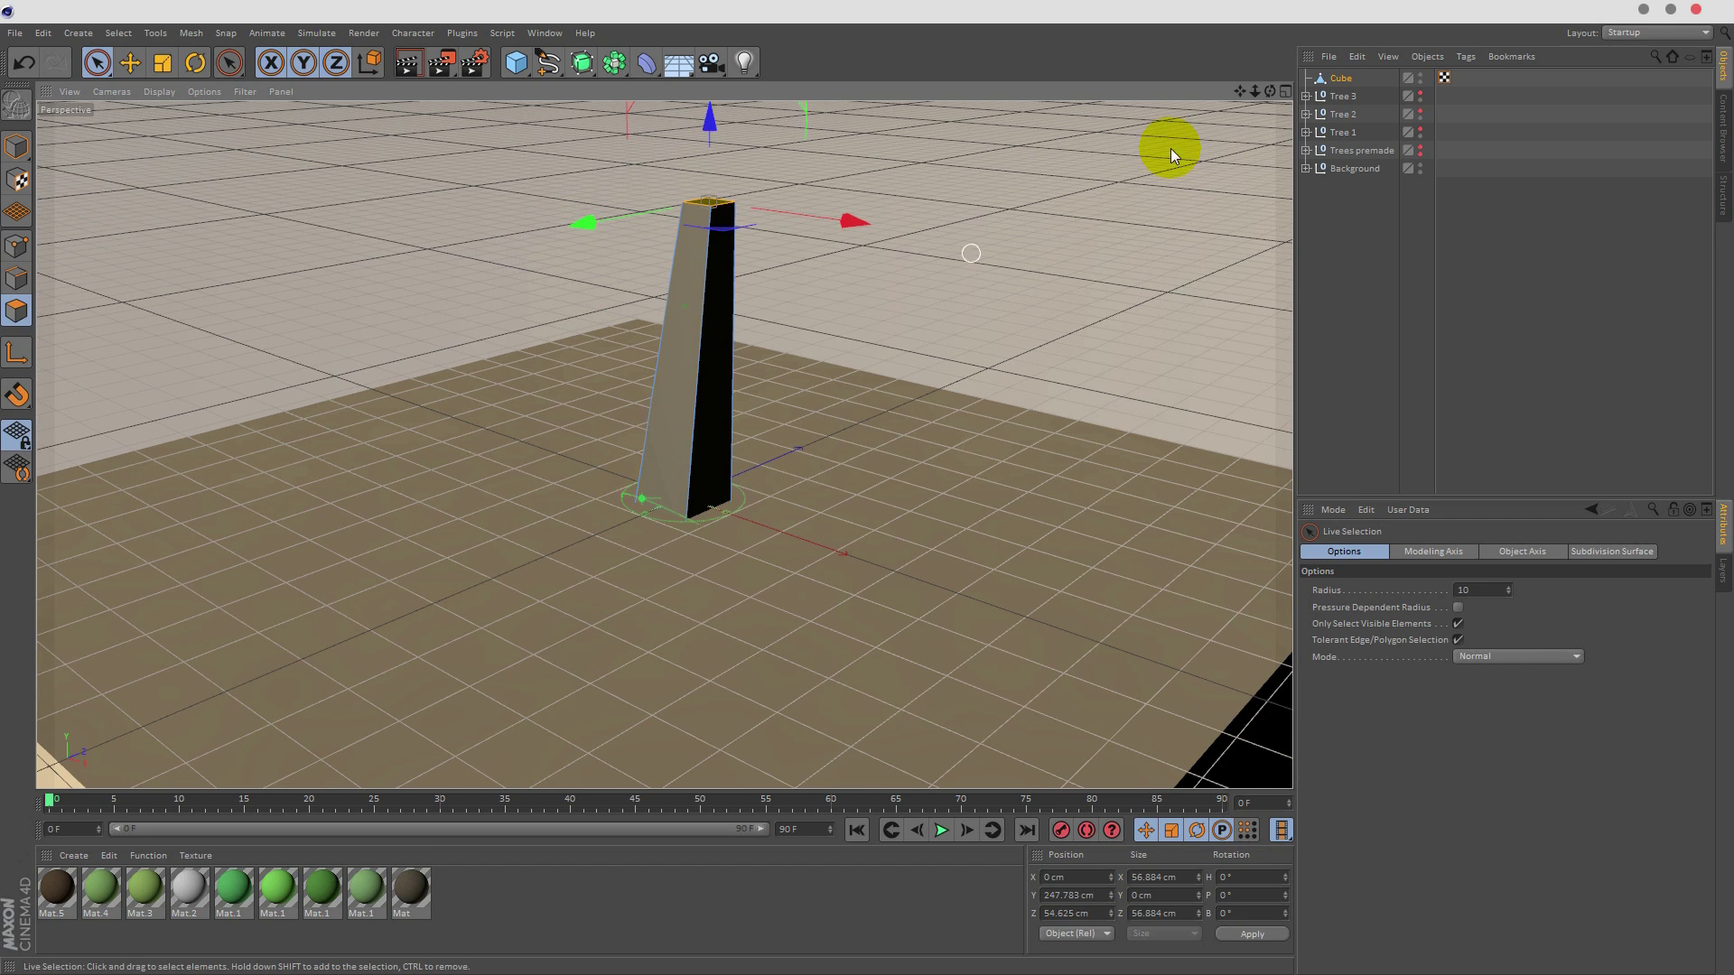
{"action": "left_click_drag", "start_coordinate": [1219, 170], "coordinate": [1212, 189], "text": "alt"}
{"action": "left_click_drag", "start_coordinate": [1243, 89], "coordinate": [693, 125]}
{"action": "left_click_drag", "start_coordinate": [572, 300], "coordinate": [582, 298]}
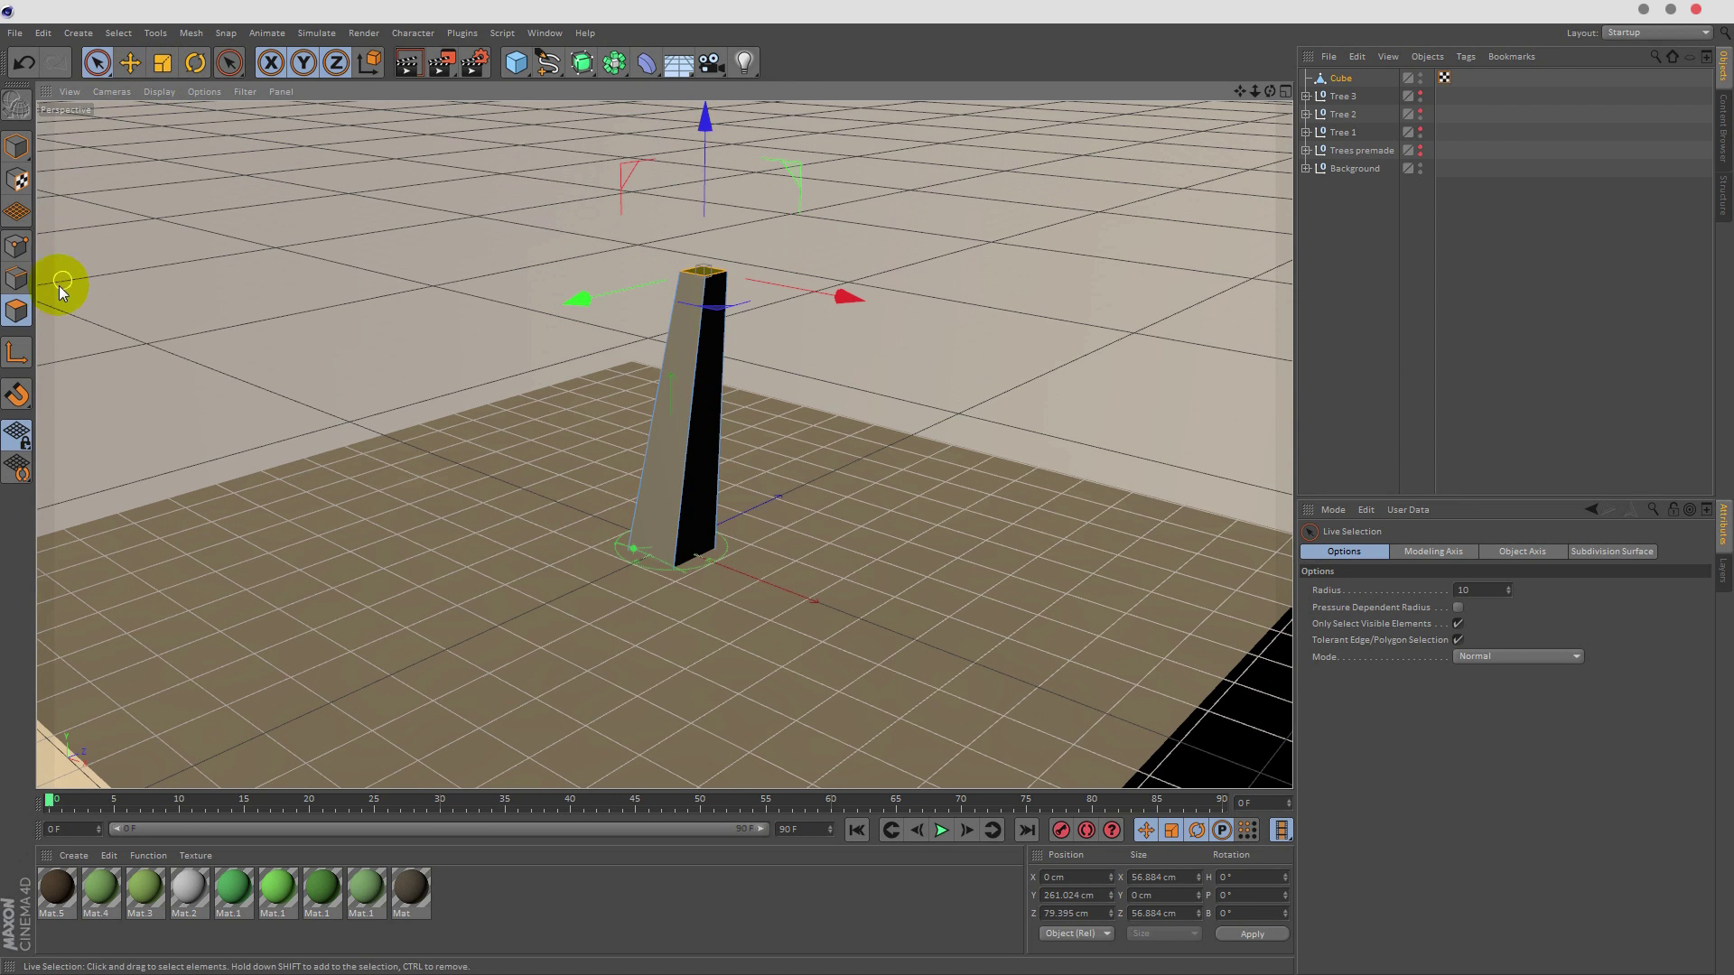
- Cut two Knife lines across the trunk's light side near its top to isolate a narrow band for a branch
{"action": "left_click", "coordinate": [19, 279]}
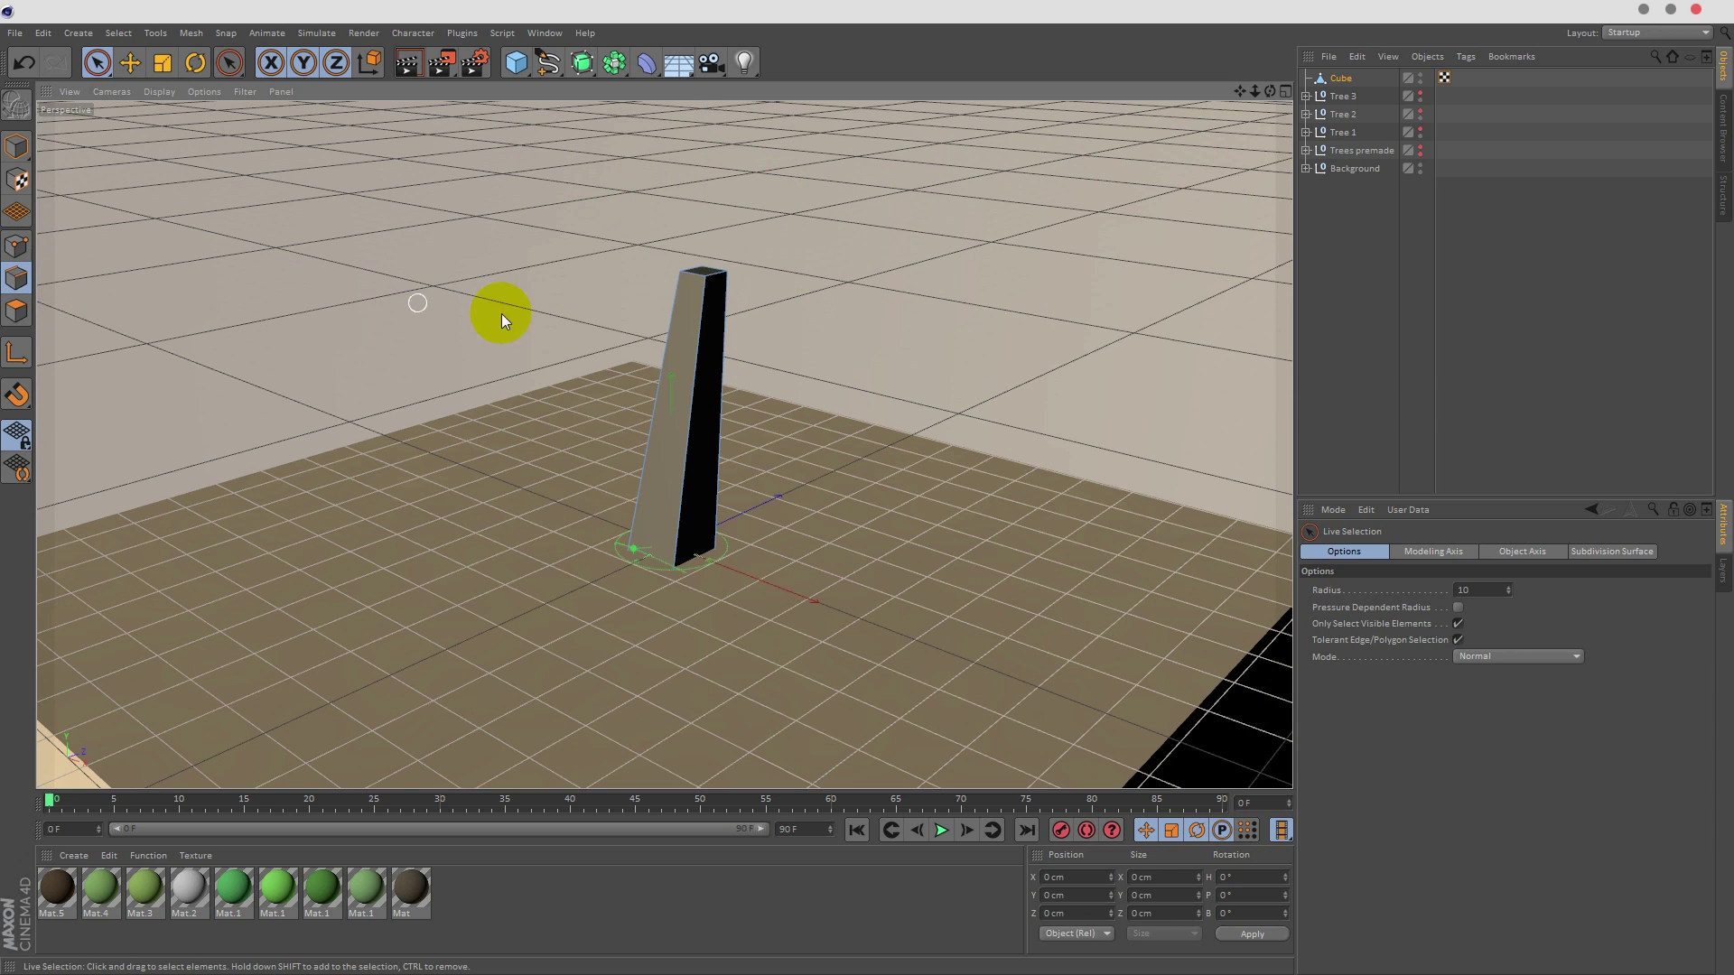
{"action": "right_click", "coordinate": [520, 278]}
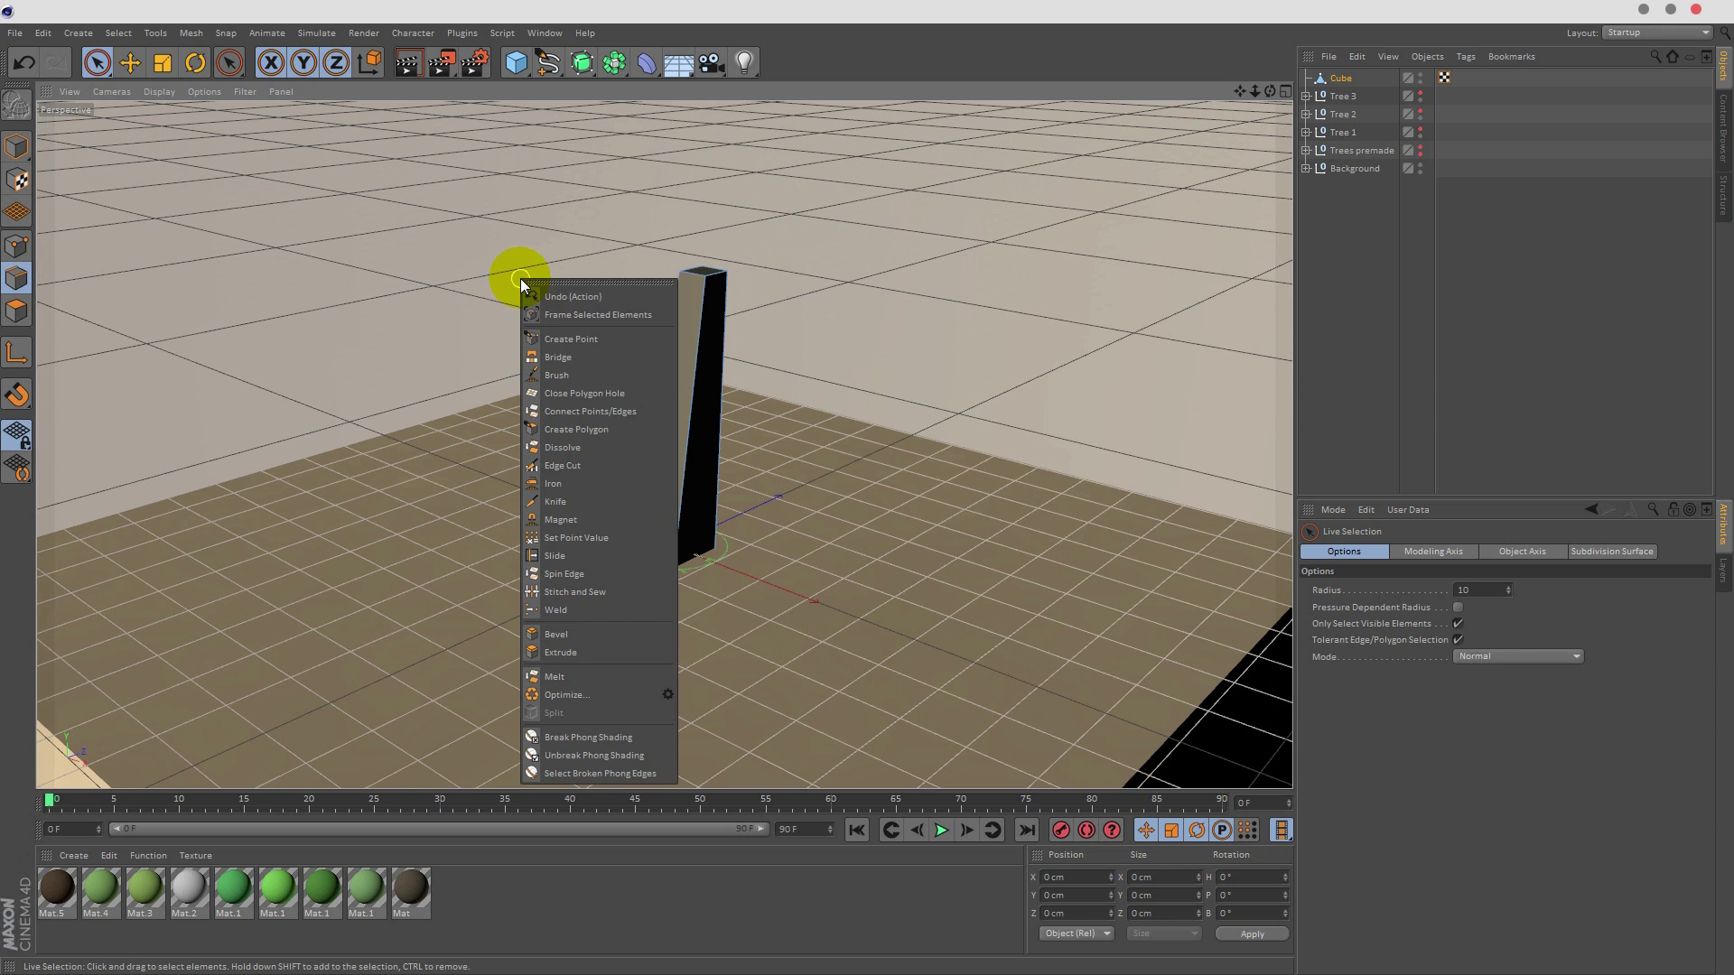
{"action": "left_click", "coordinate": [589, 495]}
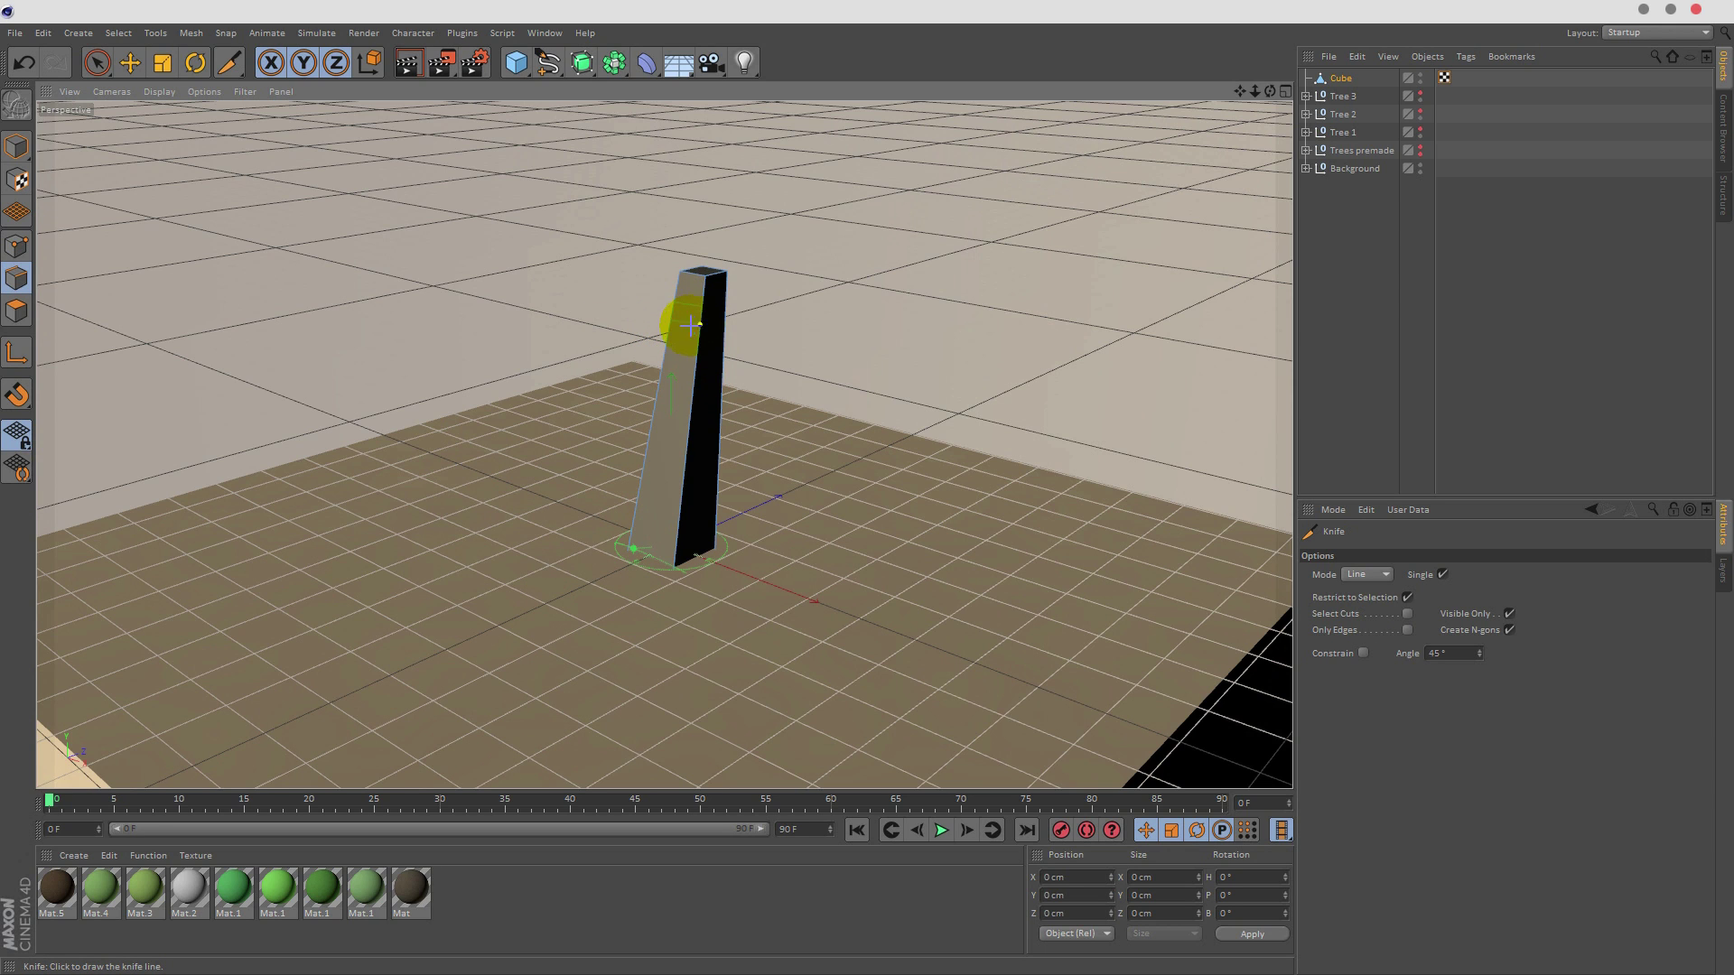
{"action": "left_click", "coordinate": [16, 311]}
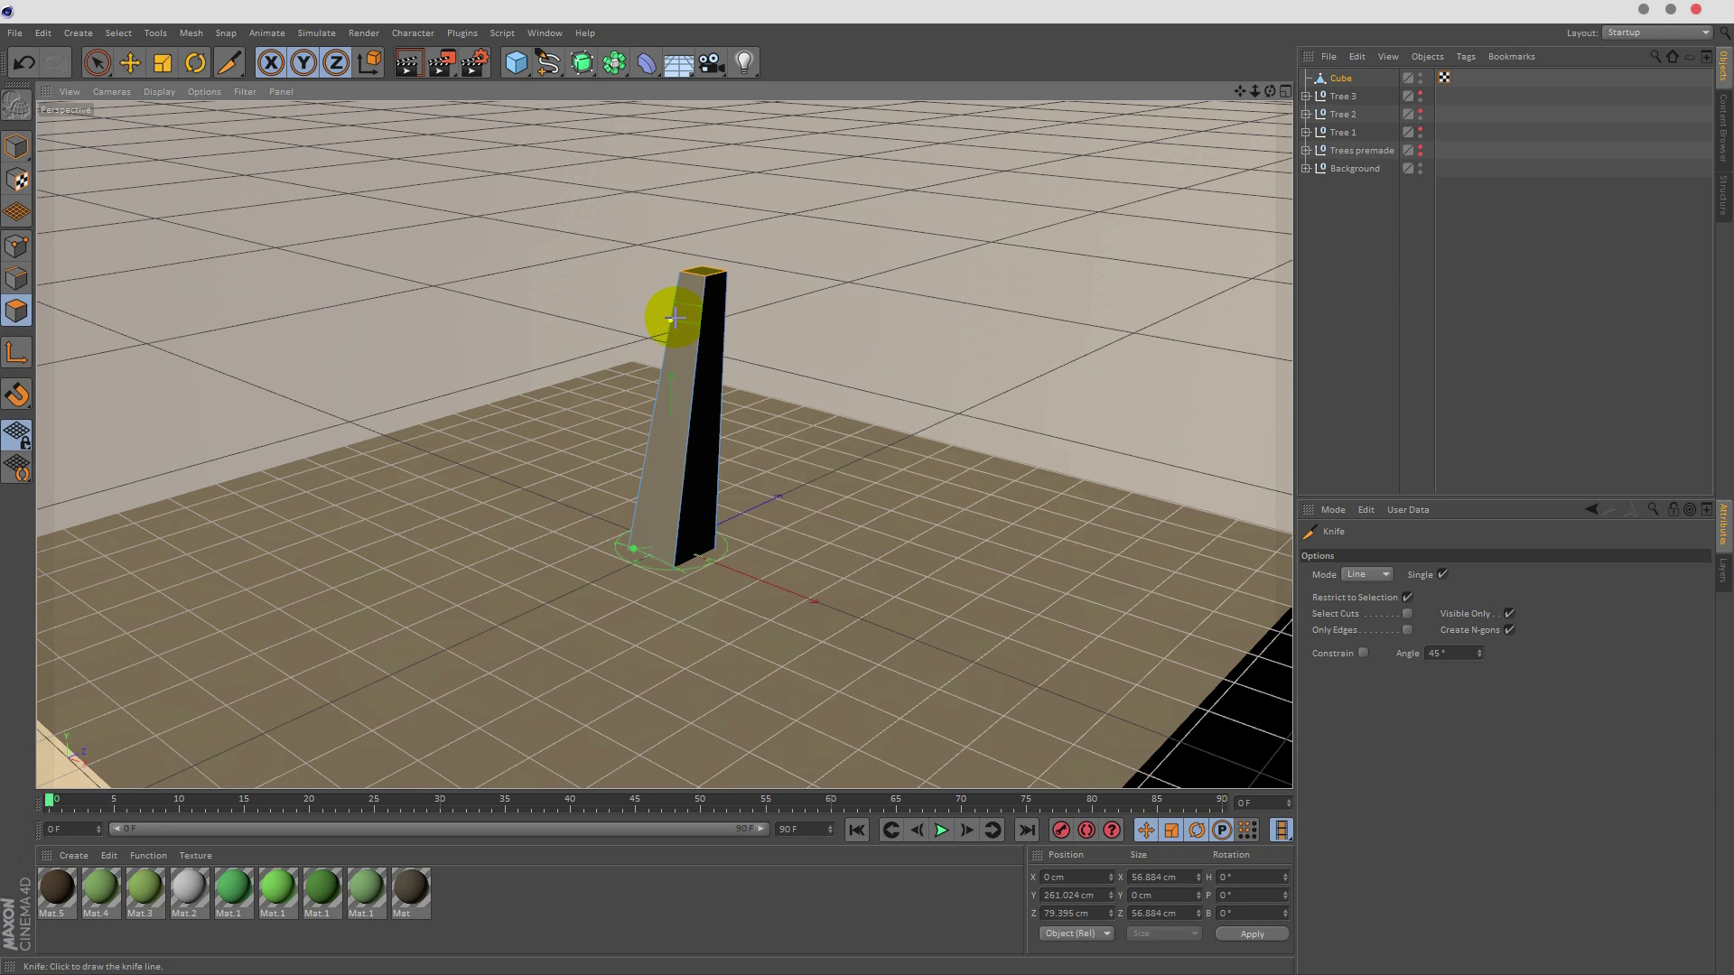
{"action": "left_click", "coordinate": [97, 63]}
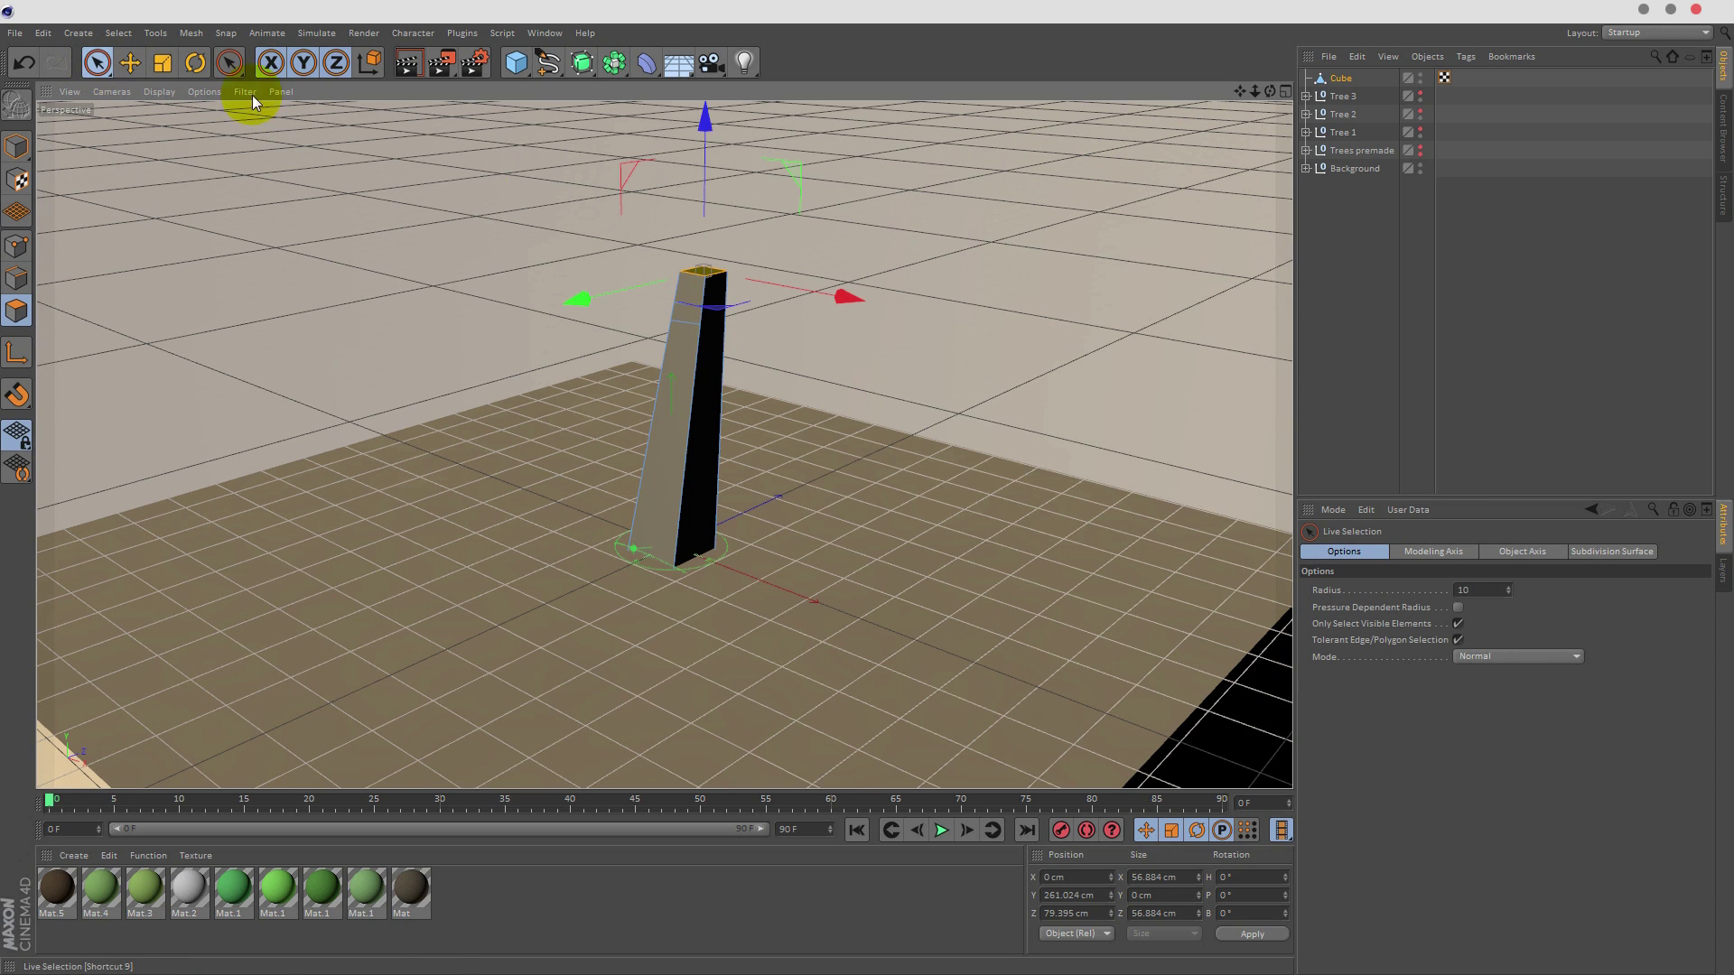
- Extrude the band polygon on the trunk's light side by 116 cm to form a branch
{"action": "left_click", "coordinate": [686, 314]}
{"action": "left_click_drag", "start_coordinate": [556, 307], "coordinate": [529, 302]}
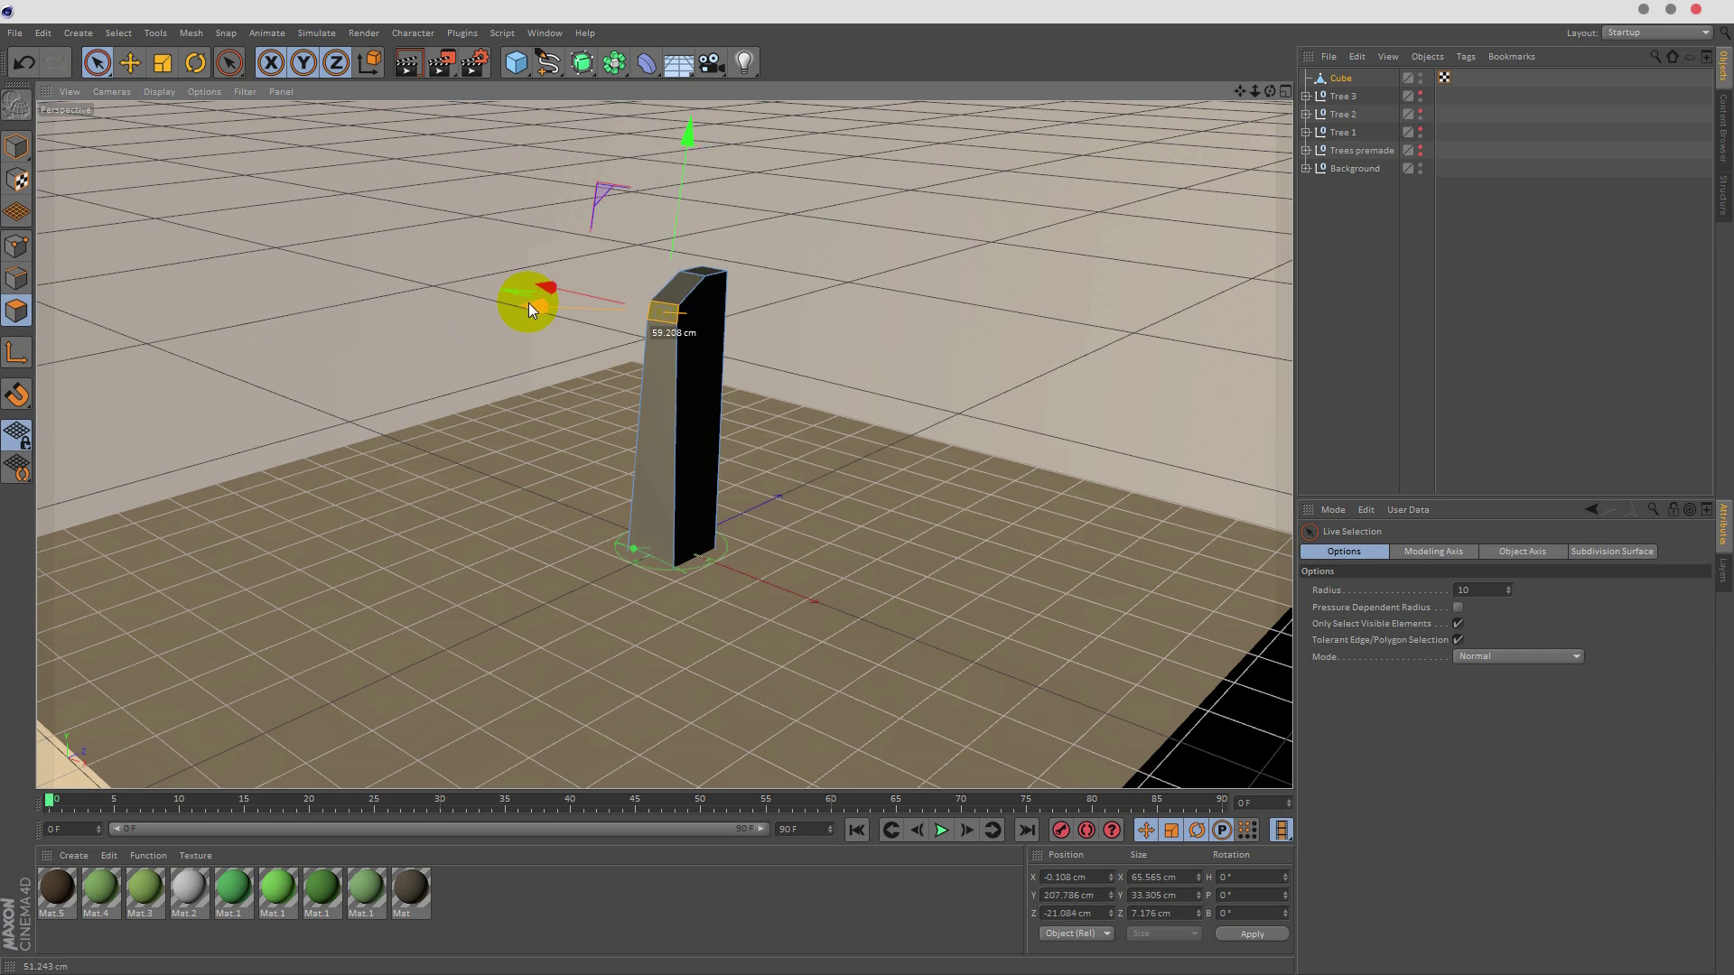
{"action": "key", "text": "ctrl+z"}
{"action": "right_click", "coordinate": [508, 274]}
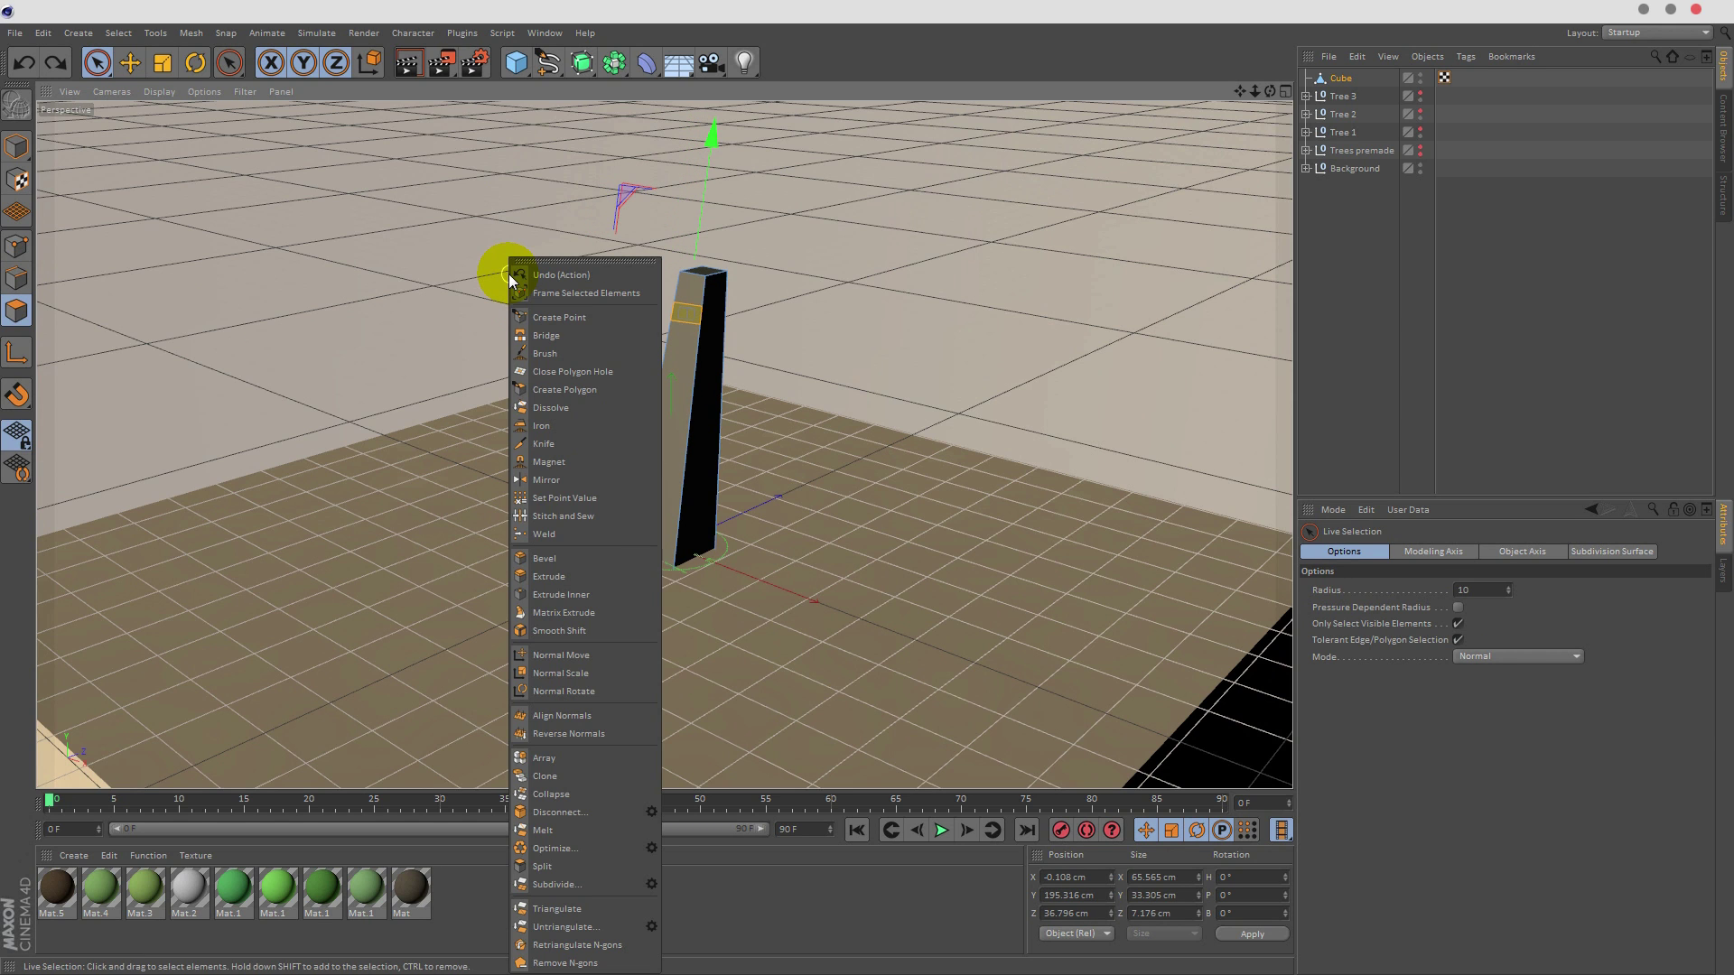
{"action": "left_click", "coordinate": [583, 577]}
{"action": "left_click_drag", "start_coordinate": [876, 339], "coordinate": [961, 339]}
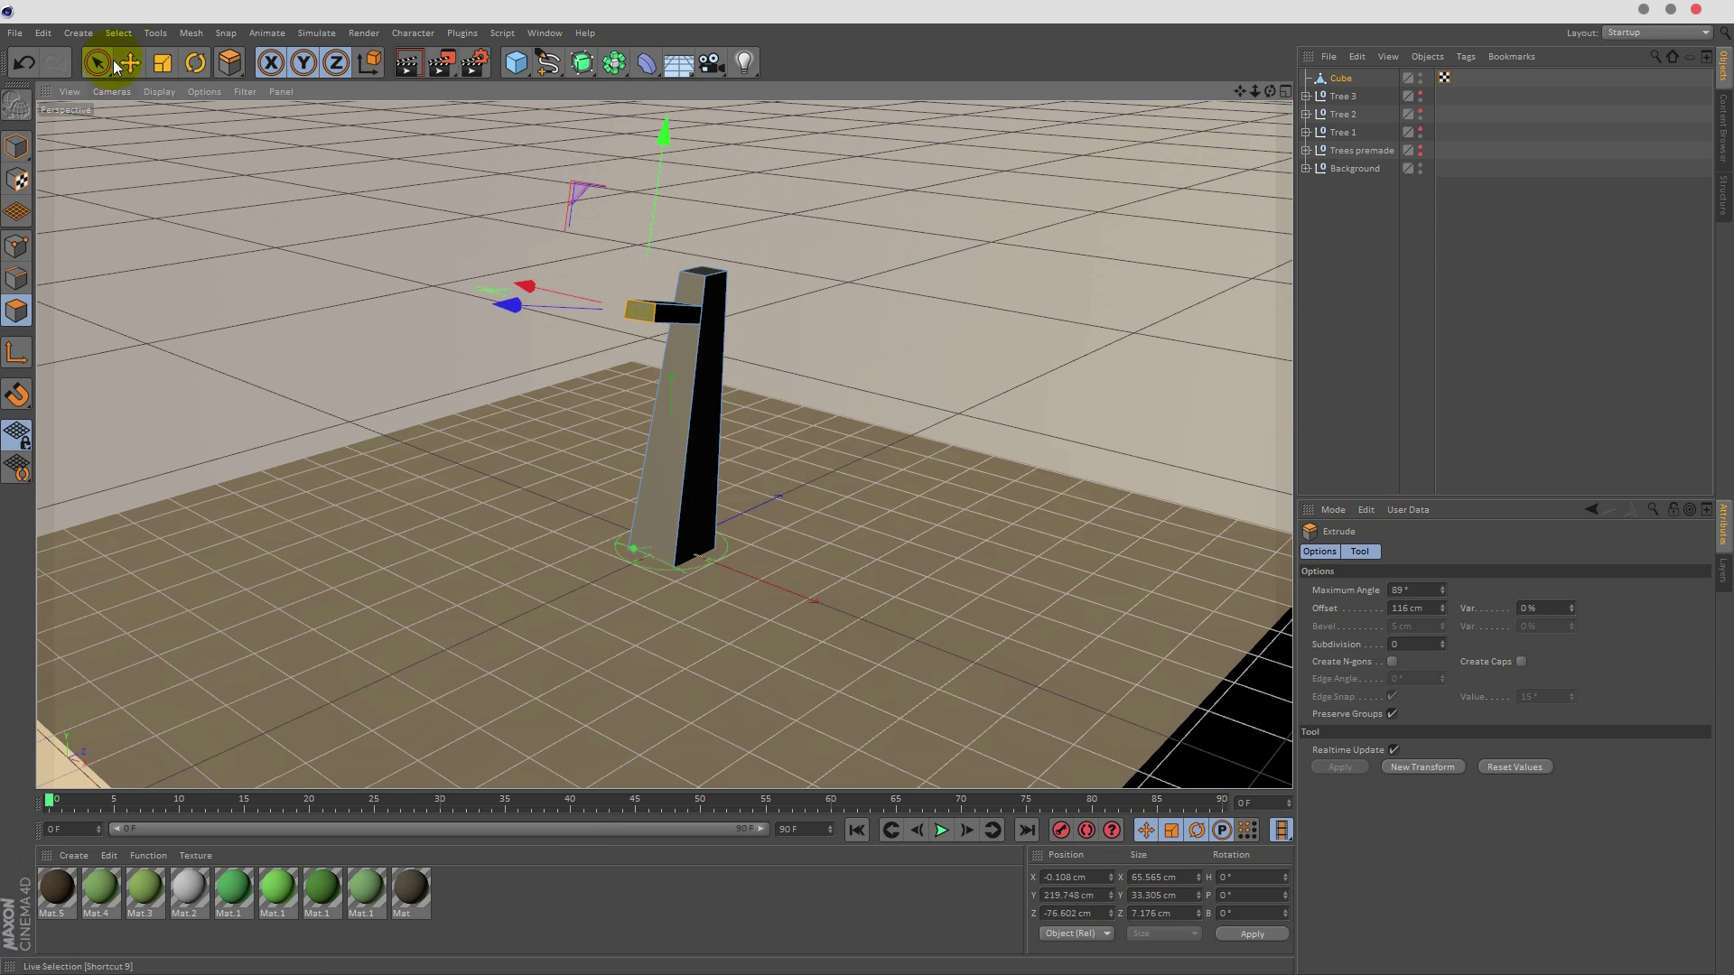
- Scale the branch's end face down to about 27 by 14 cm to taper it
{"action": "left_click", "coordinate": [162, 63]}
{"action": "left_click_drag", "start_coordinate": [336, 220], "coordinate": [144, 249]}
{"action": "left_click_drag", "start_coordinate": [13, 260], "coordinate": [59, 267]}
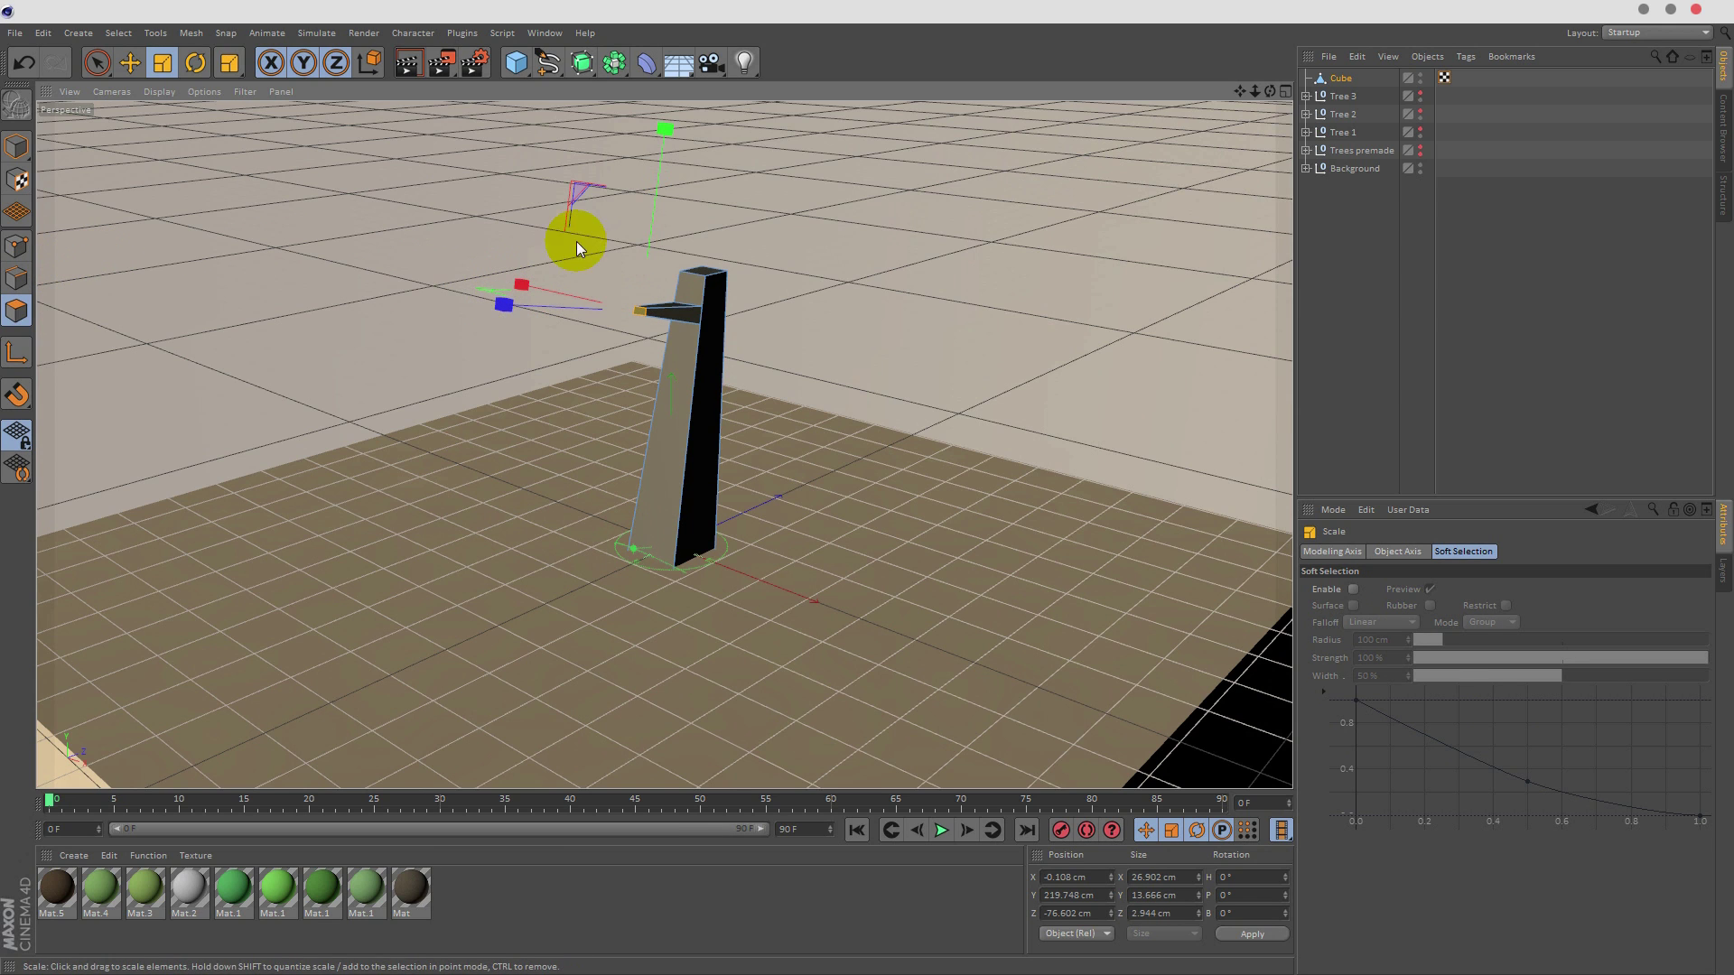
- Move the branch's end face to about X -22, Y 233, Z -44 cm and scale it down to about 24 by 12 cm
{"action": "left_click", "coordinate": [98, 64]}
{"action": "left_click_drag", "start_coordinate": [648, 197], "coordinate": [653, 183]}
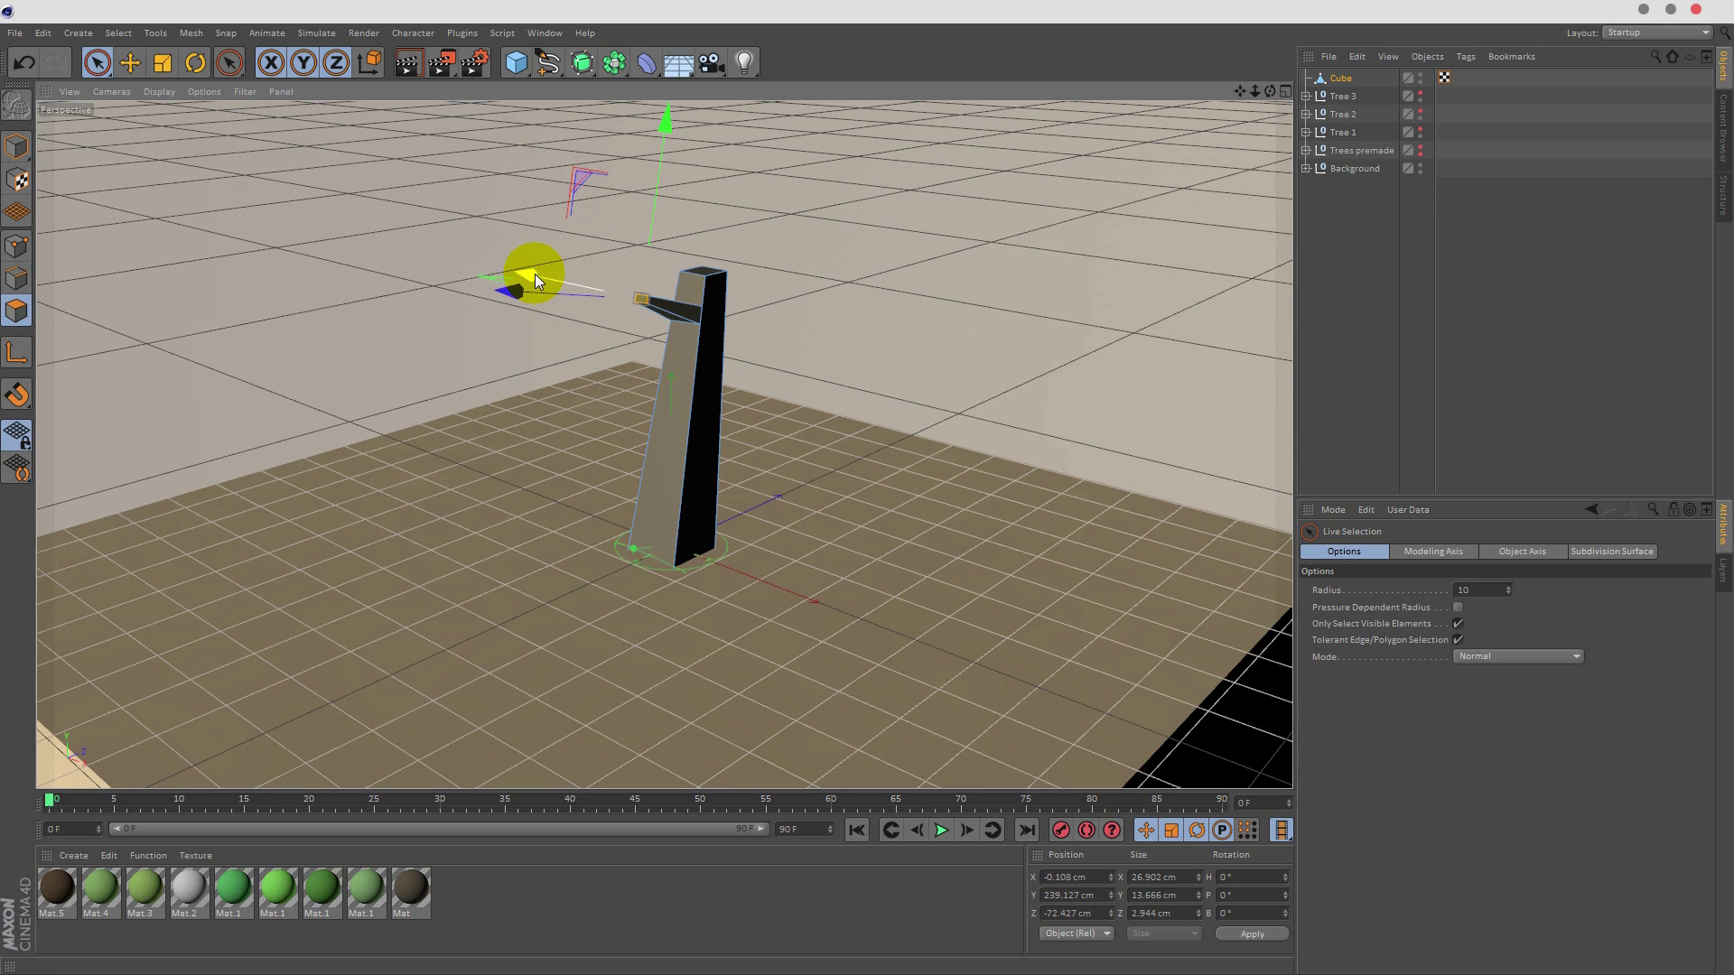
{"action": "mouse_move", "coordinate": [535, 274]}
{"action": "left_mouse_down"}
{"action": "mouse_move", "coordinate": [513, 280]}
{"action": "mouse_move", "coordinate": [549, 278]}
{"action": "mouse_move", "coordinate": [512, 289]}
{"action": "left_mouse_up"}
{"action": "left_click", "coordinate": [170, 62]}
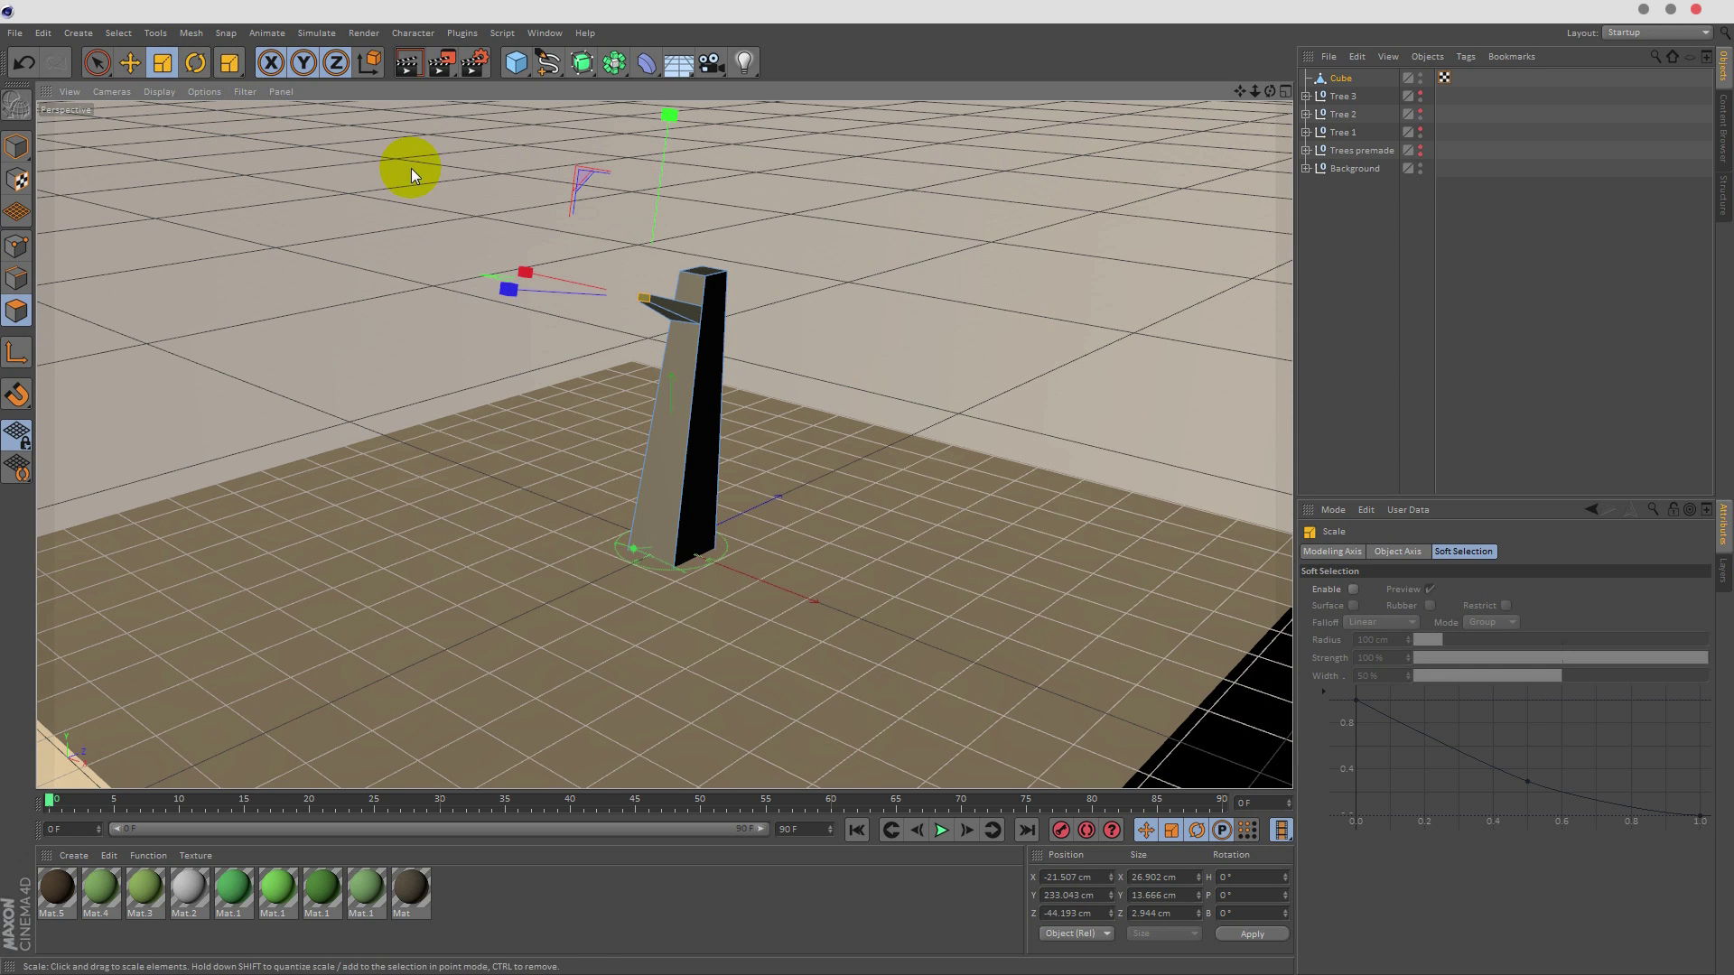
{"action": "left_click_drag", "start_coordinate": [410, 168], "coordinate": [320, 186]}
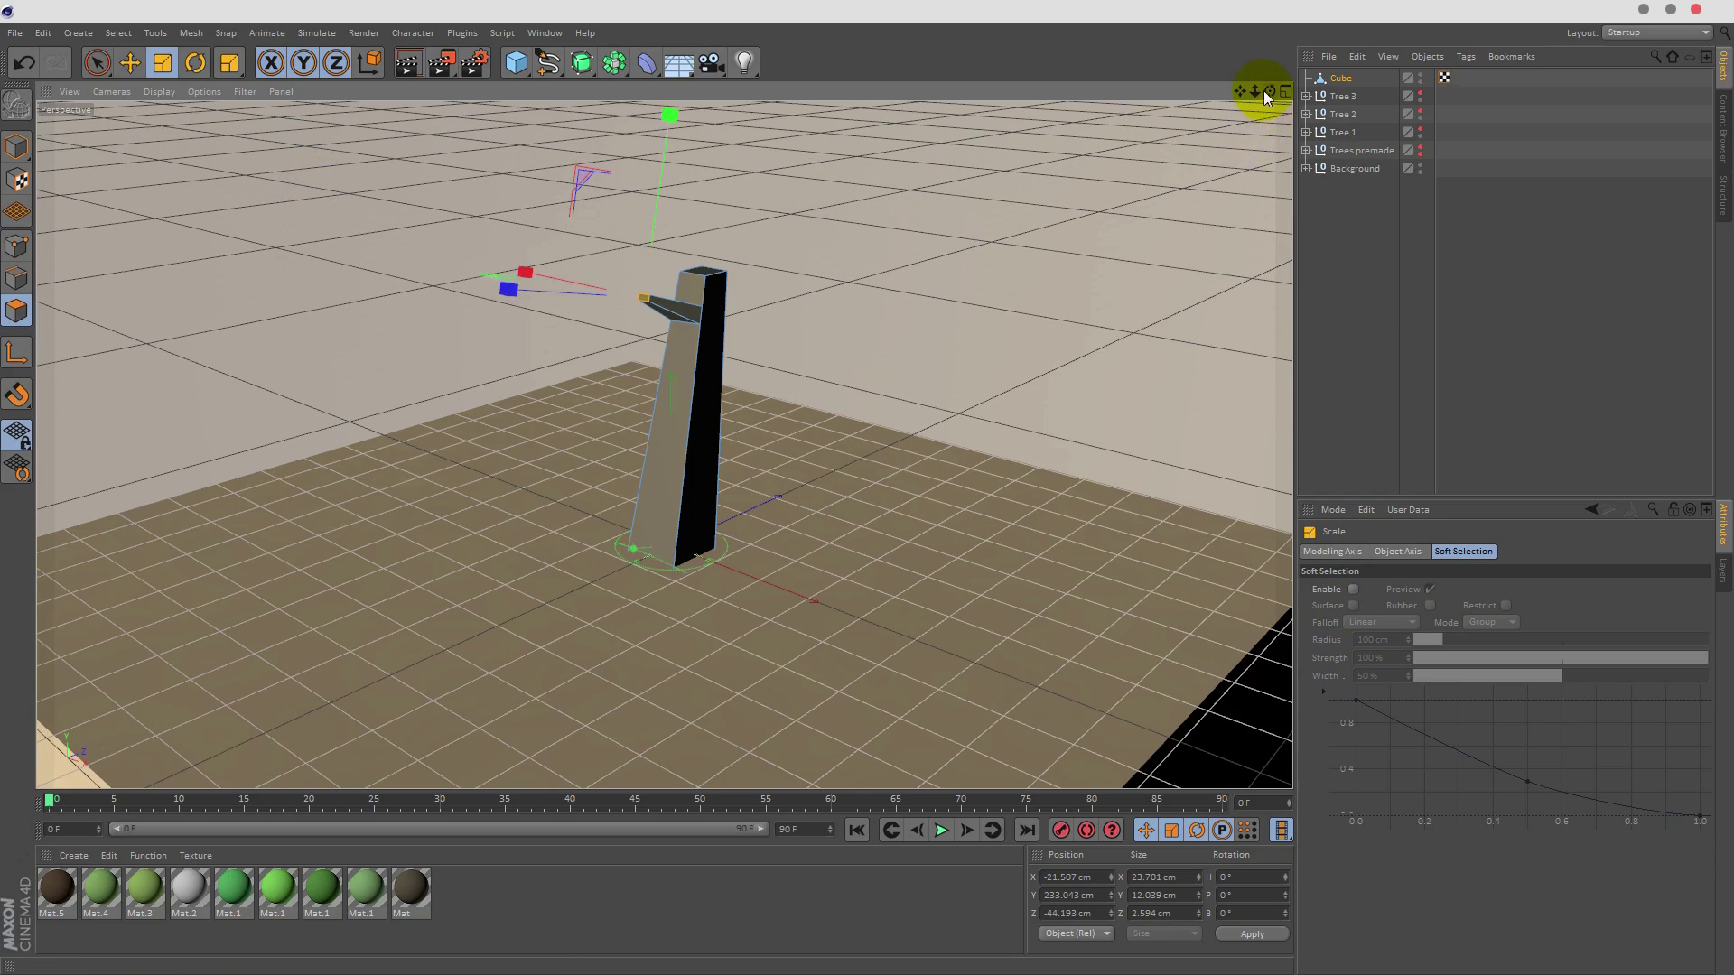
- Cut two Knife lines across the trunk's dark side near its top to isolate a band for a second branch
{"action": "mouse_move", "coordinate": [1268, 91]}
{"action": "left_mouse_down"}
{"action": "mouse_move", "coordinate": [1314, 90]}
{"action": "mouse_move", "coordinate": [1261, 124]}
{"action": "mouse_move", "coordinate": [859, 57]}
{"action": "mouse_move", "coordinate": [1200, 54]}
{"action": "mouse_move", "coordinate": [1243, 110]}
{"action": "mouse_move", "coordinate": [1270, 89]}
{"action": "left_mouse_up"}
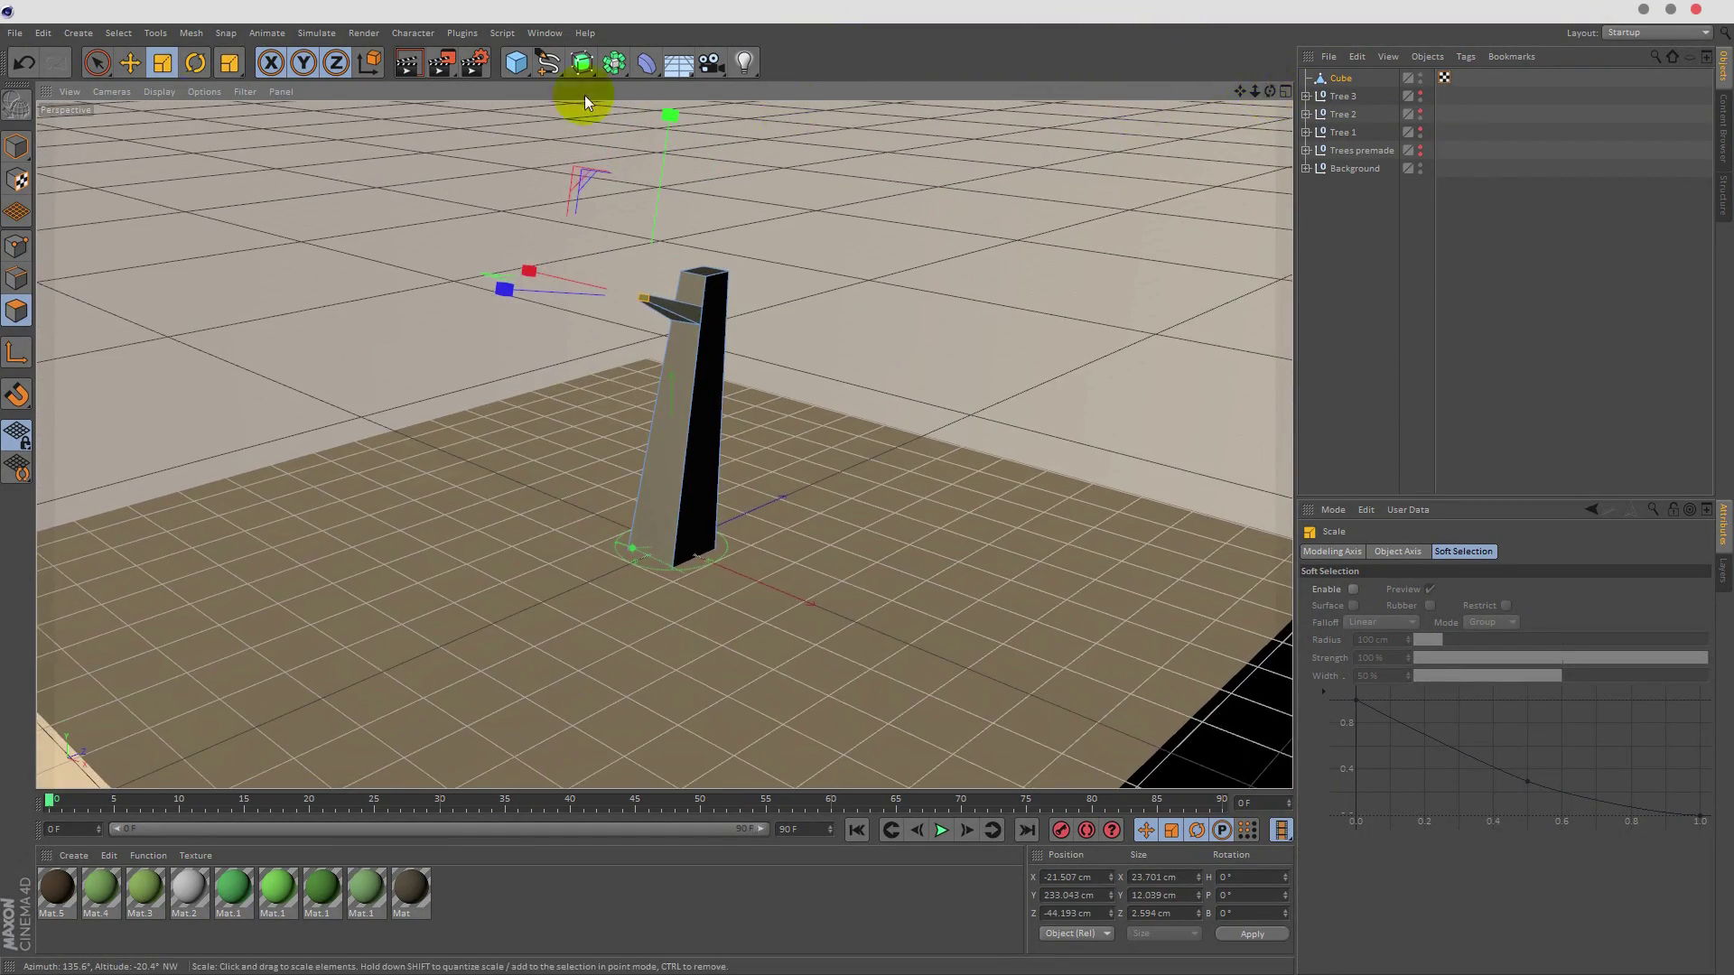
{"action": "left_click", "coordinate": [100, 65]}
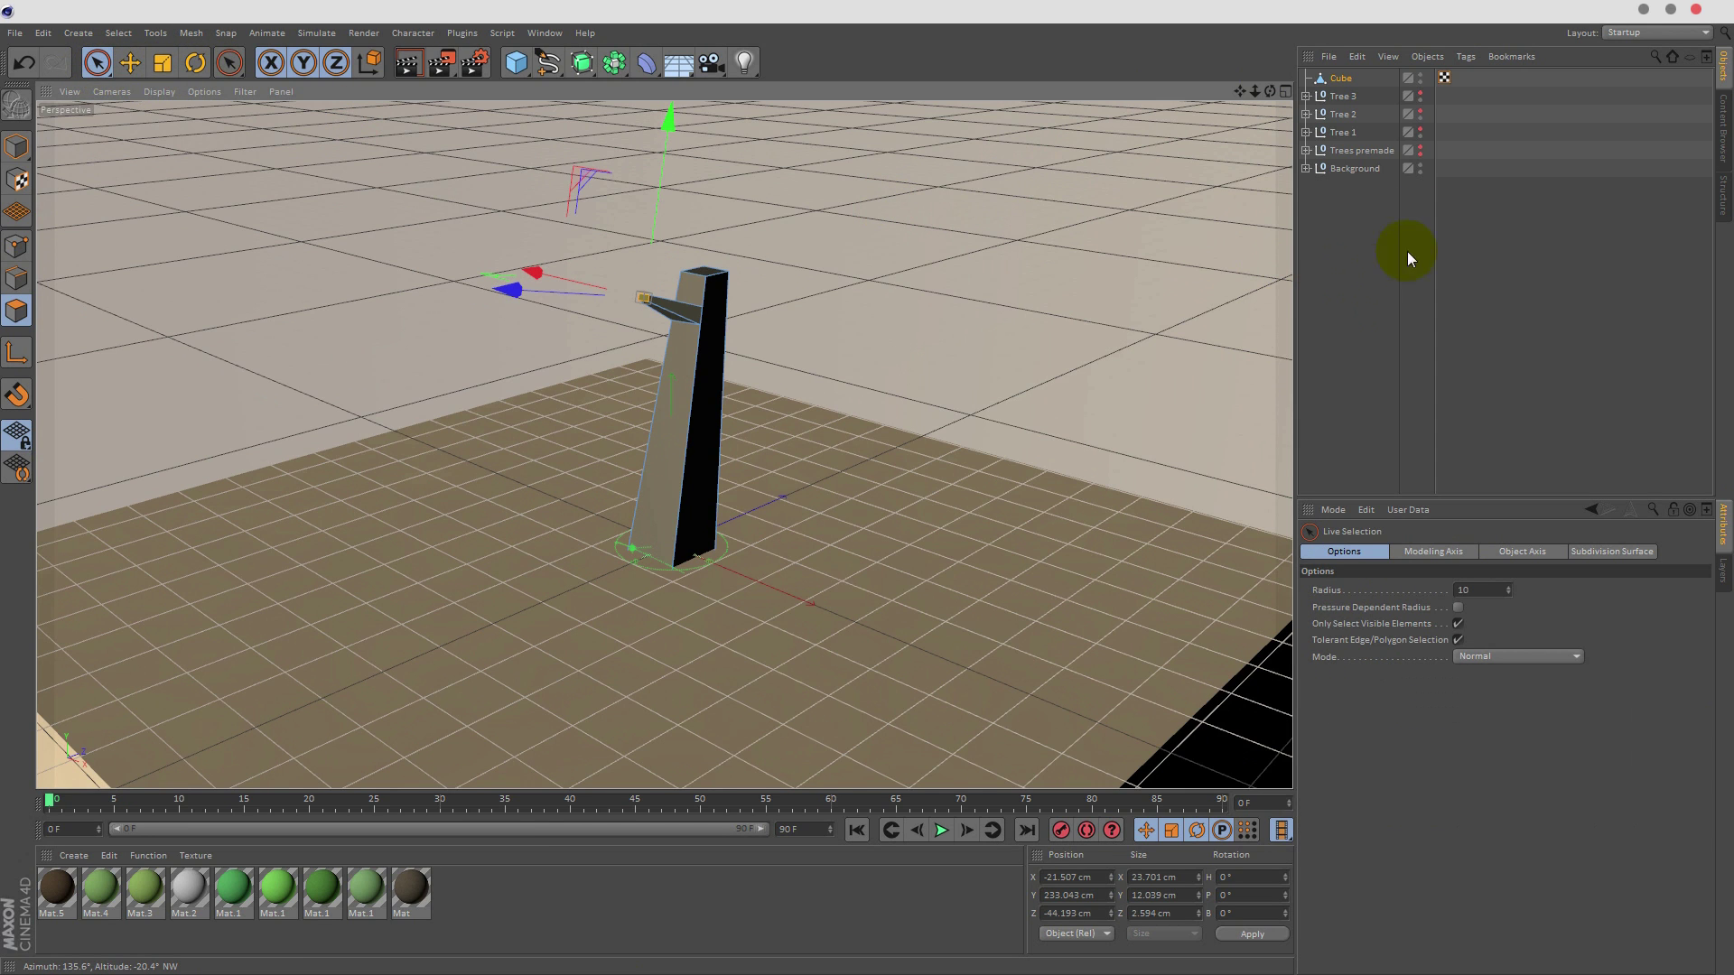
{"action": "left_click", "coordinate": [1346, 85]}
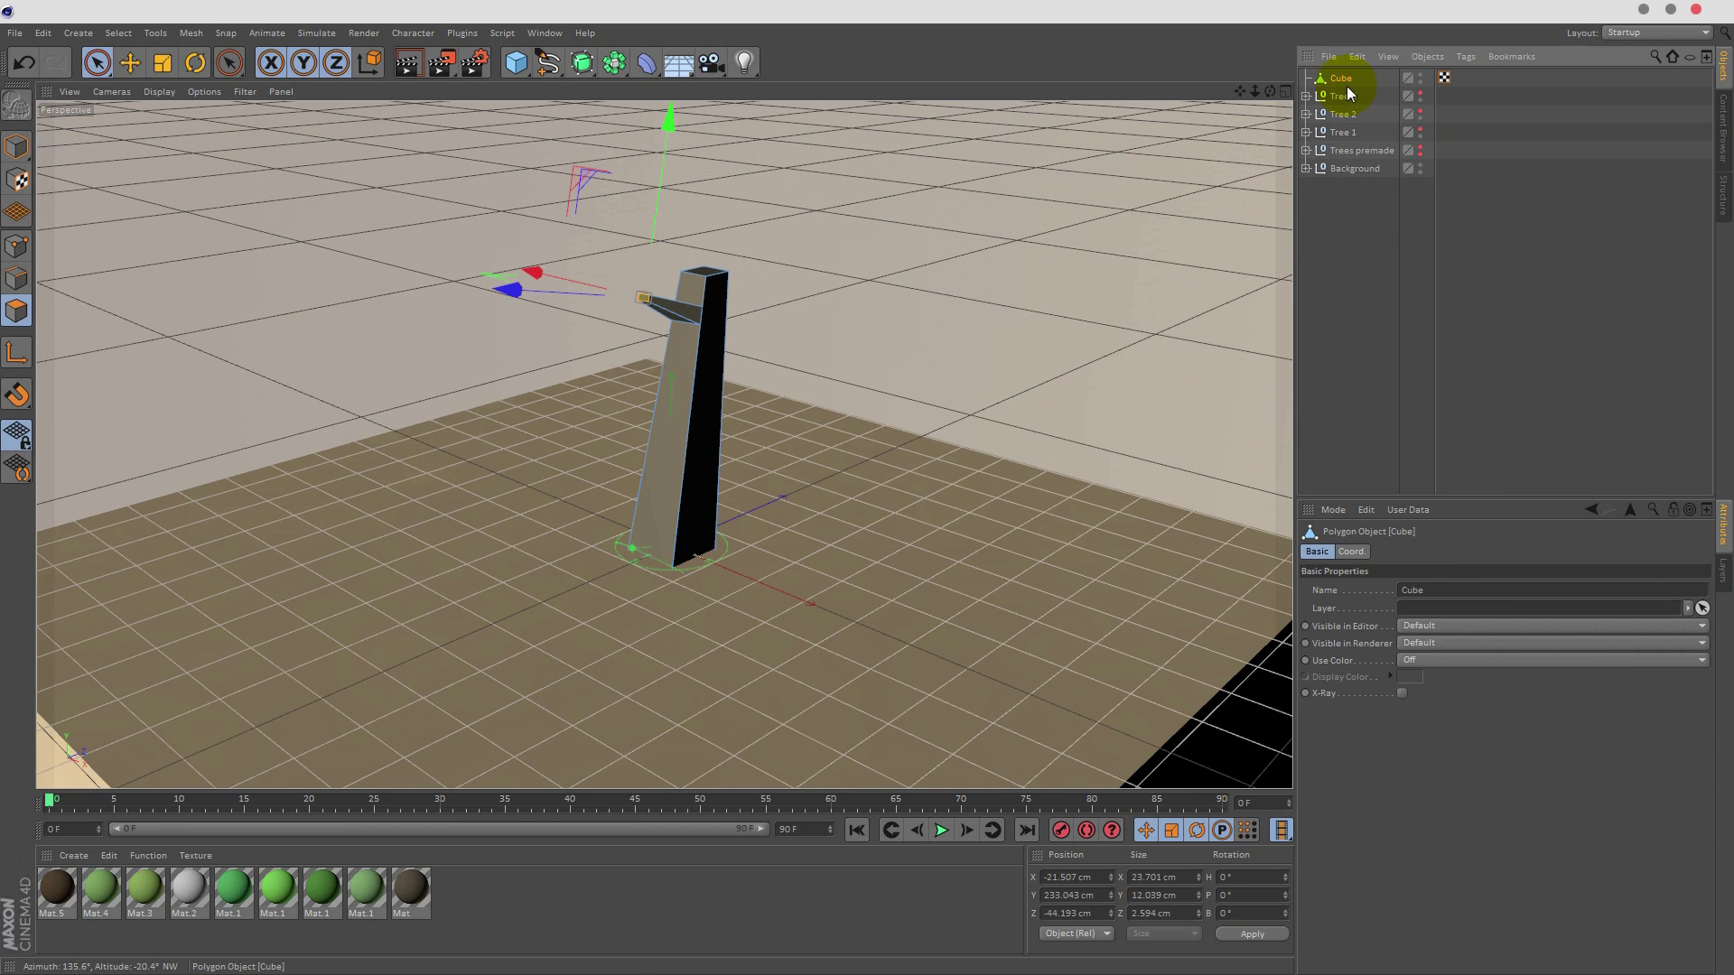
{"action": "left_click", "coordinate": [23, 277]}
{"action": "right_click", "coordinate": [417, 274]}
{"action": "left_click", "coordinate": [504, 478]}
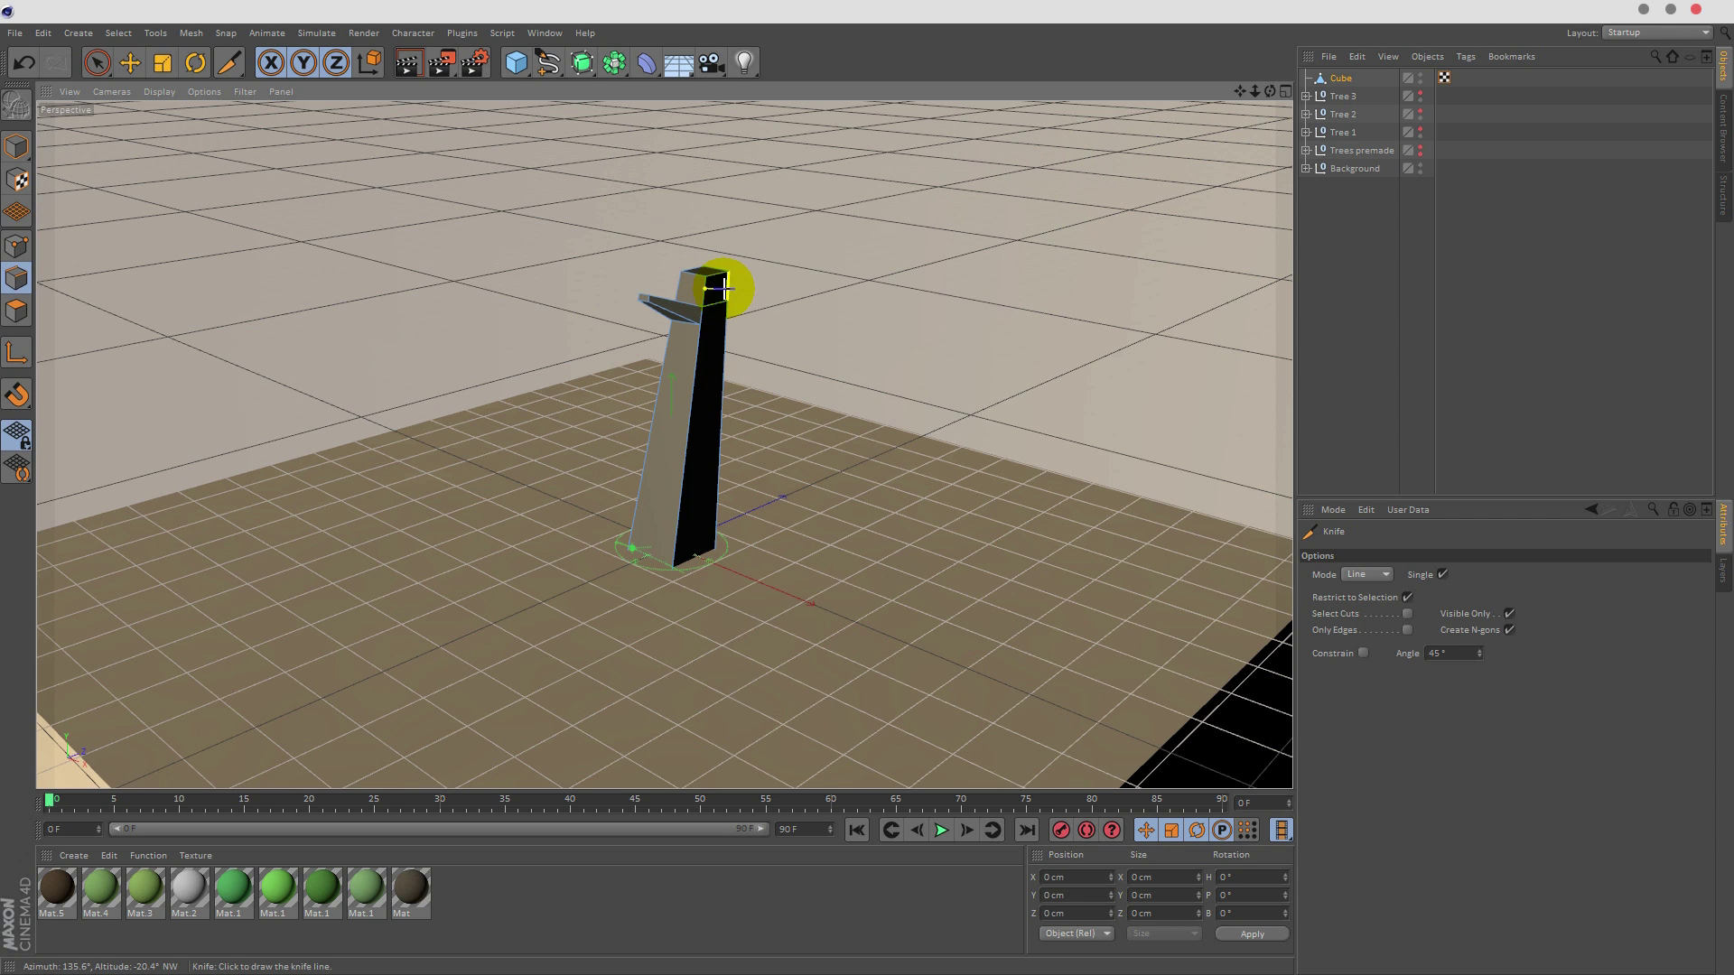
{"action": "left_click", "coordinate": [725, 287]}
{"action": "left_click", "coordinate": [16, 310]}
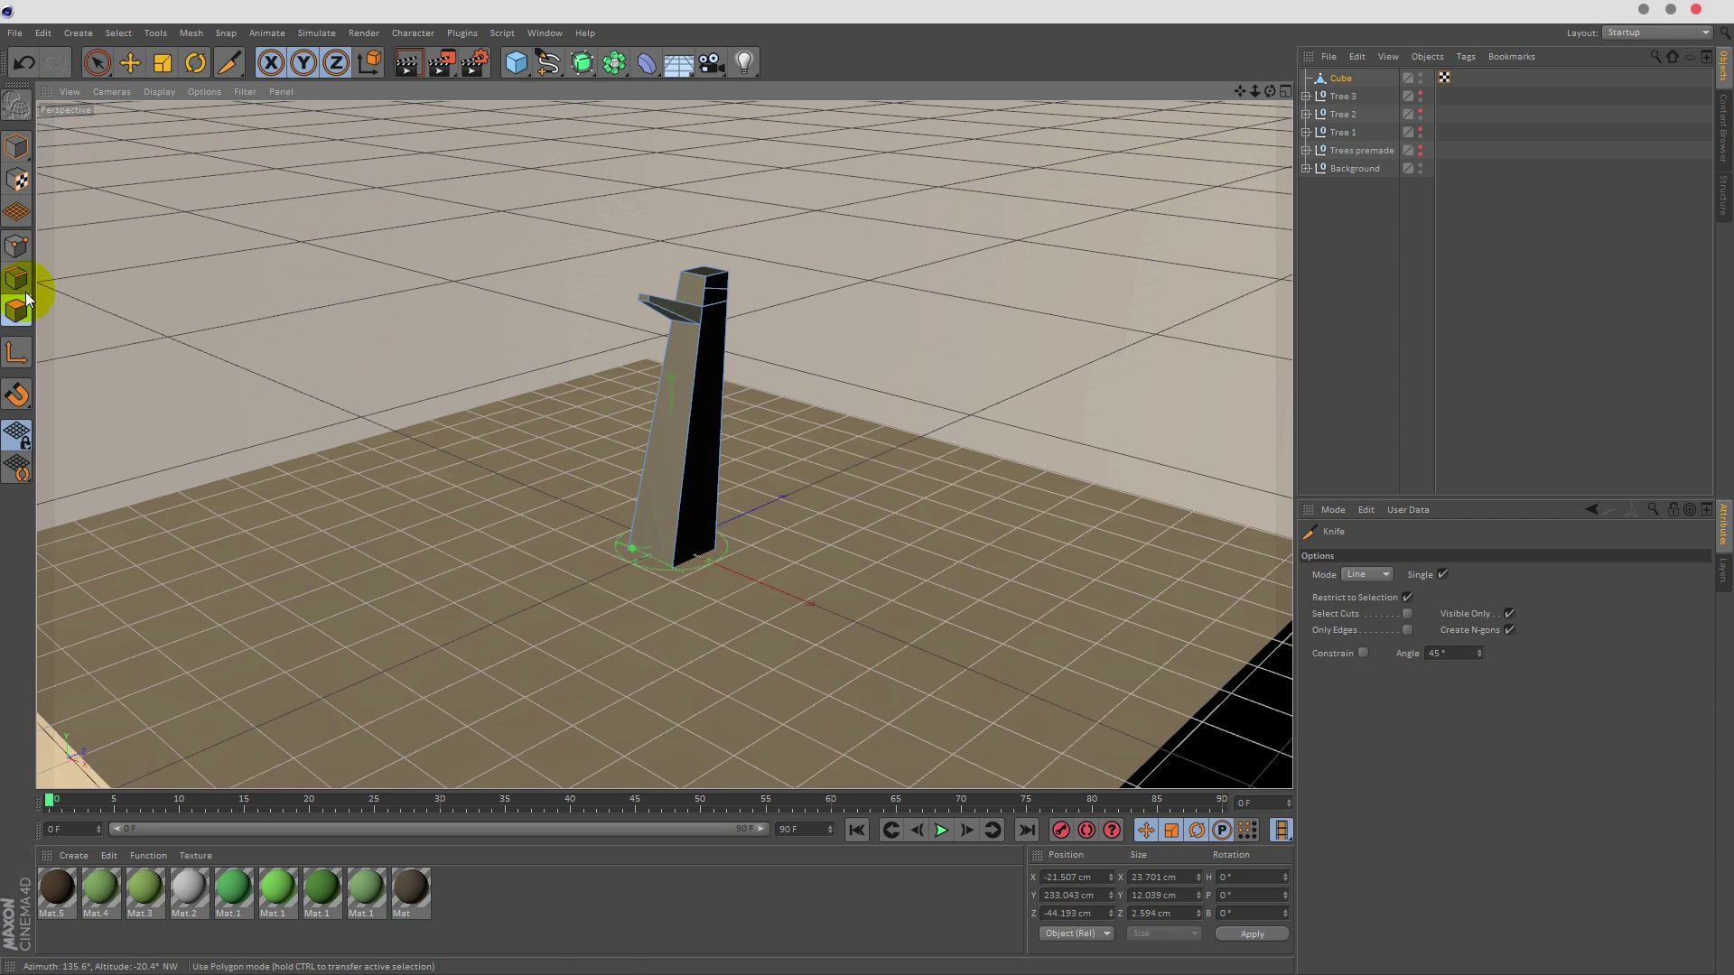
- Extrude the band polygon on the trunk's dark side by 106.7 cm to form a second branch
{"action": "left_click", "coordinate": [96, 64]}
{"action": "left_click", "coordinate": [700, 285]}
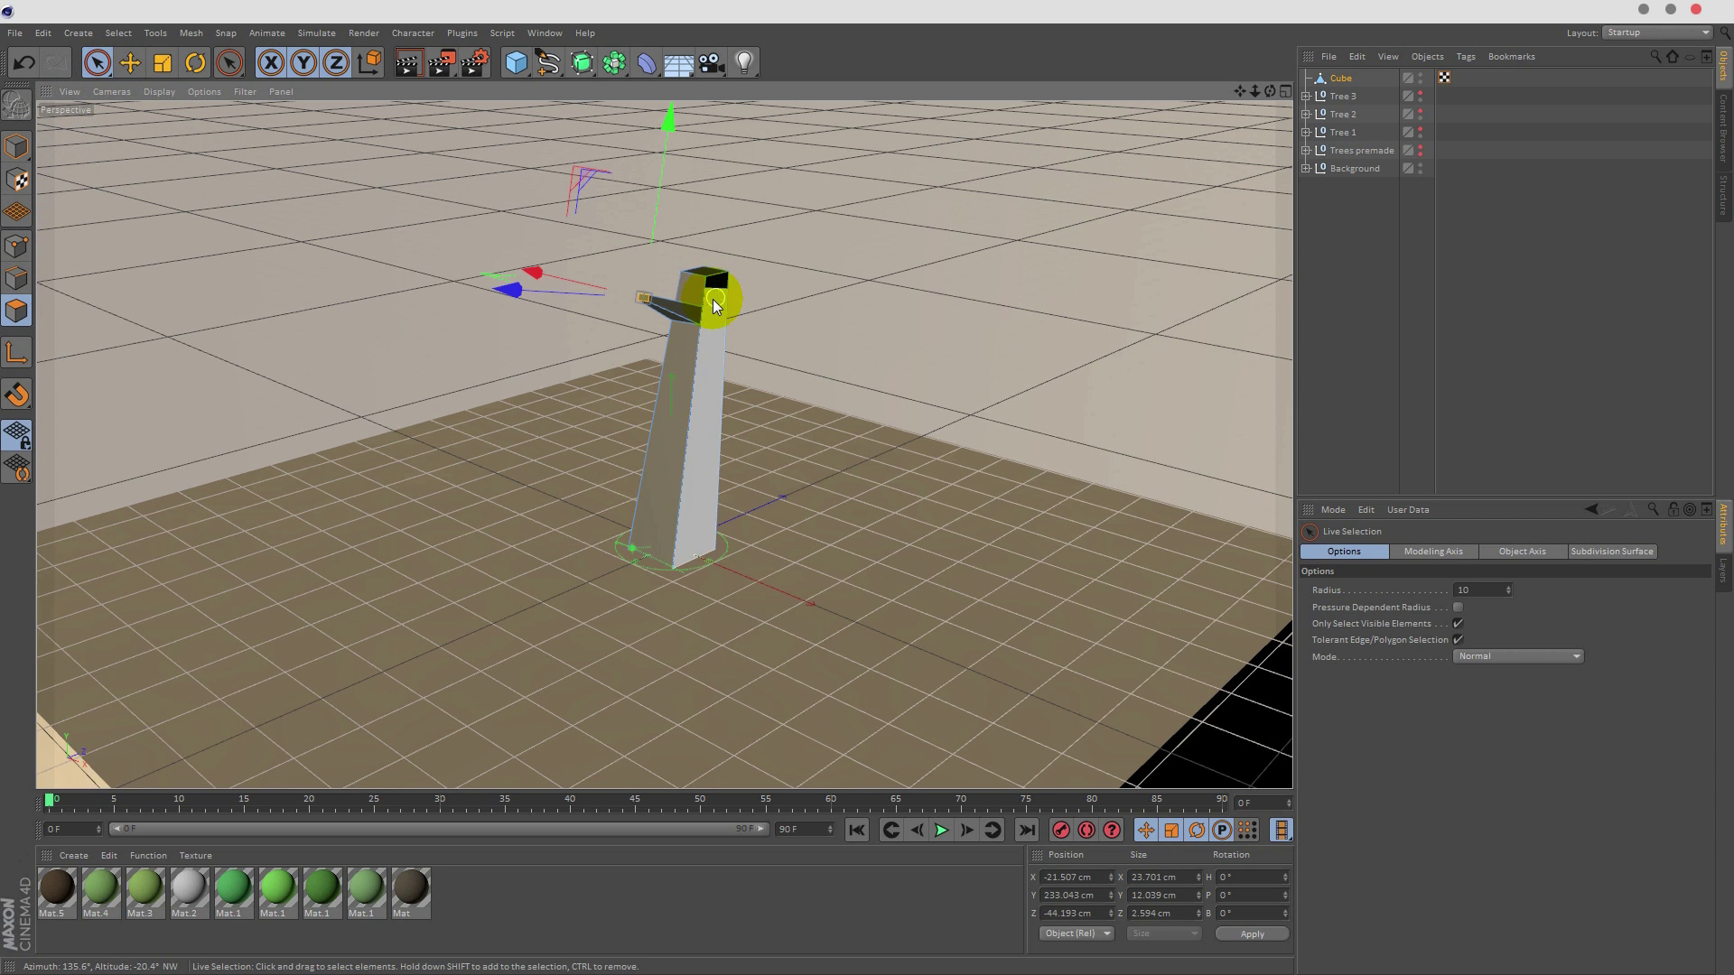
{"action": "left_click", "coordinate": [714, 301]}
{"action": "scroll", "coordinate": [722, 298], "scroll_direction": "up", "scroll_amount": 8}
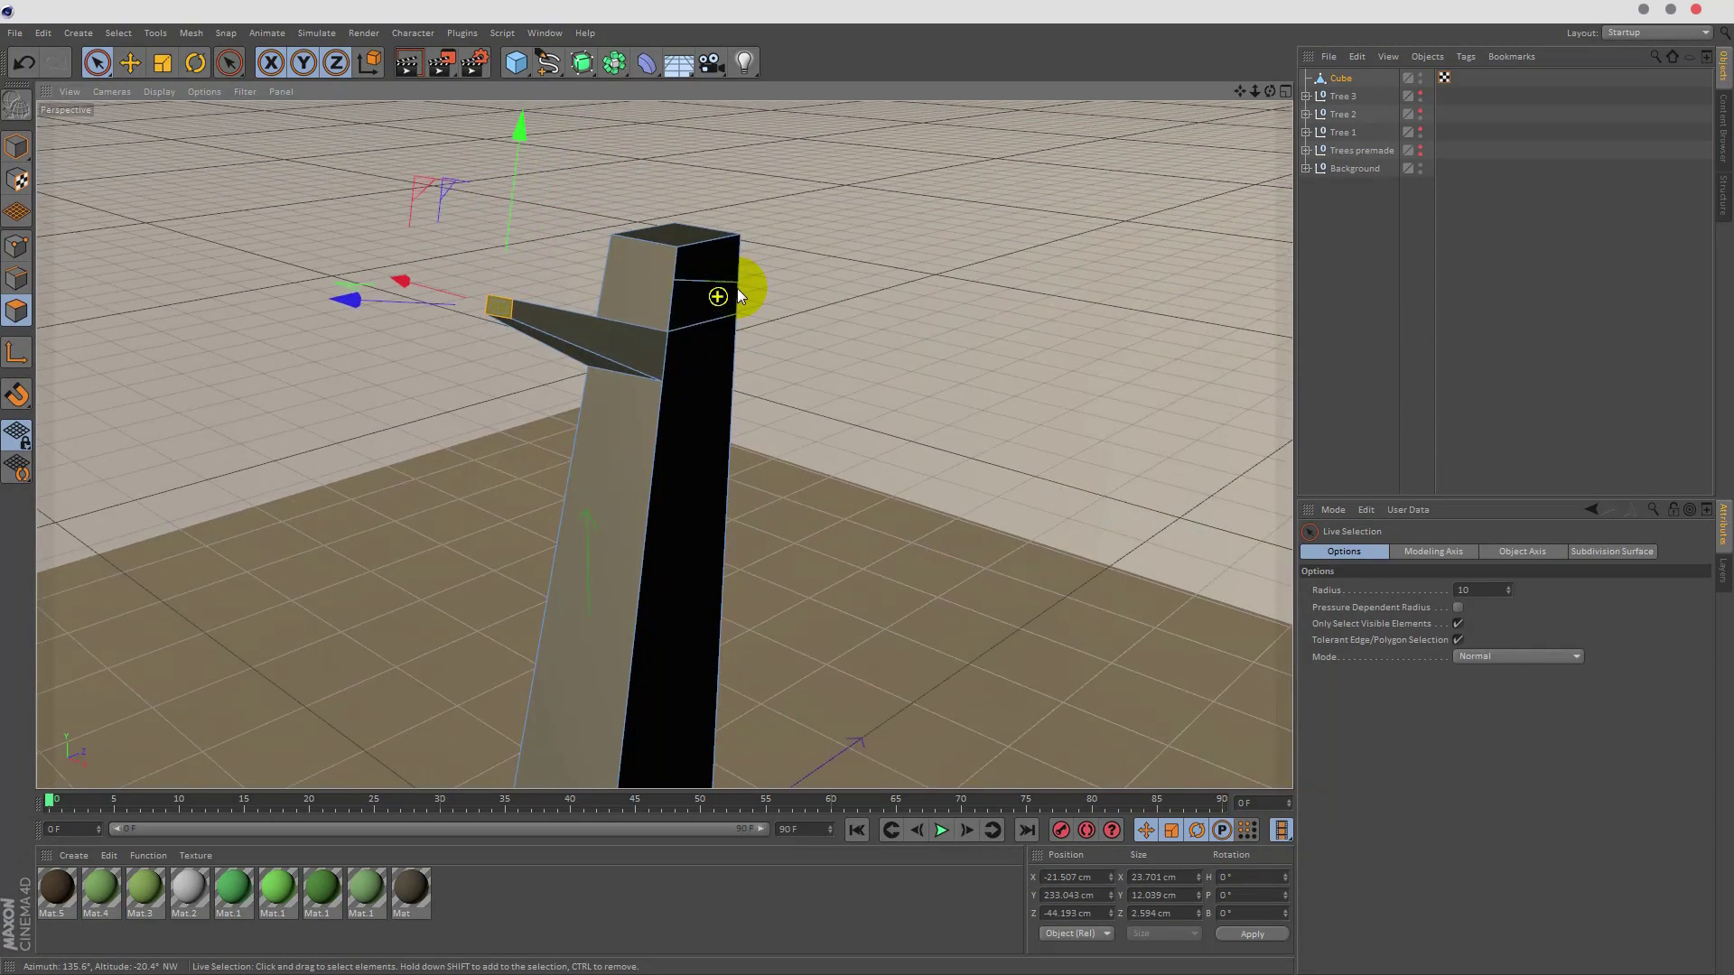
{"action": "scroll", "coordinate": [739, 297], "scroll_direction": "up", "scroll_amount": 3}
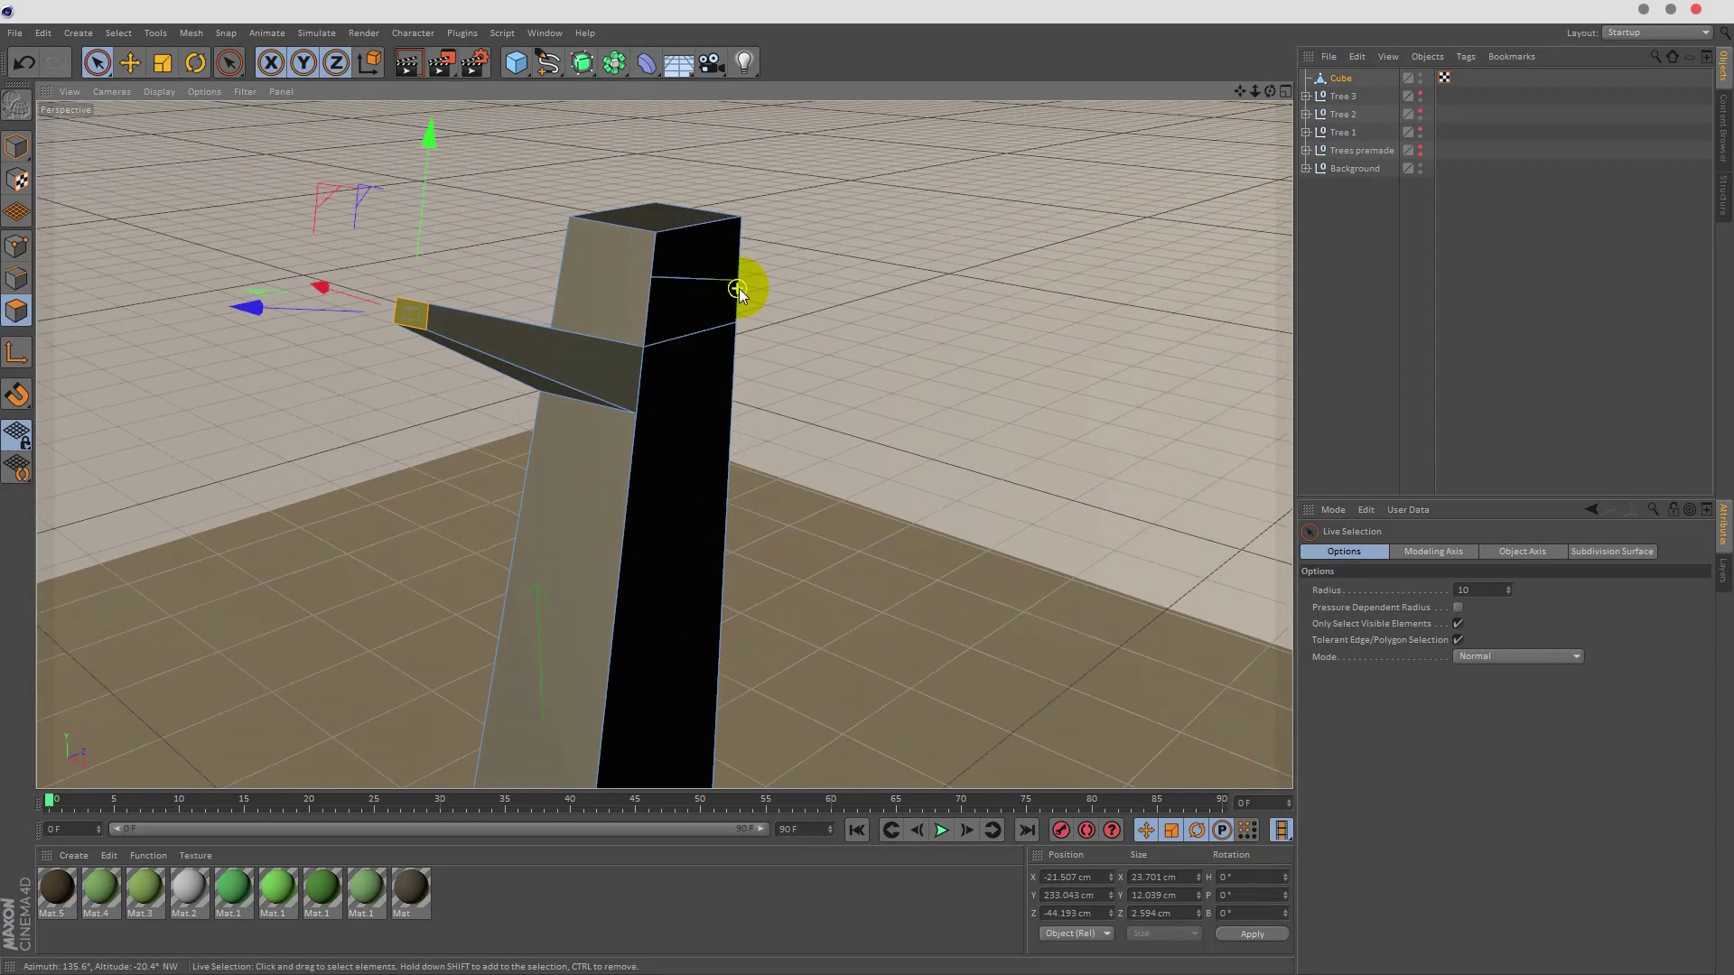
{"action": "left_click", "coordinate": [672, 316]}
{"action": "right_click", "coordinate": [871, 289]}
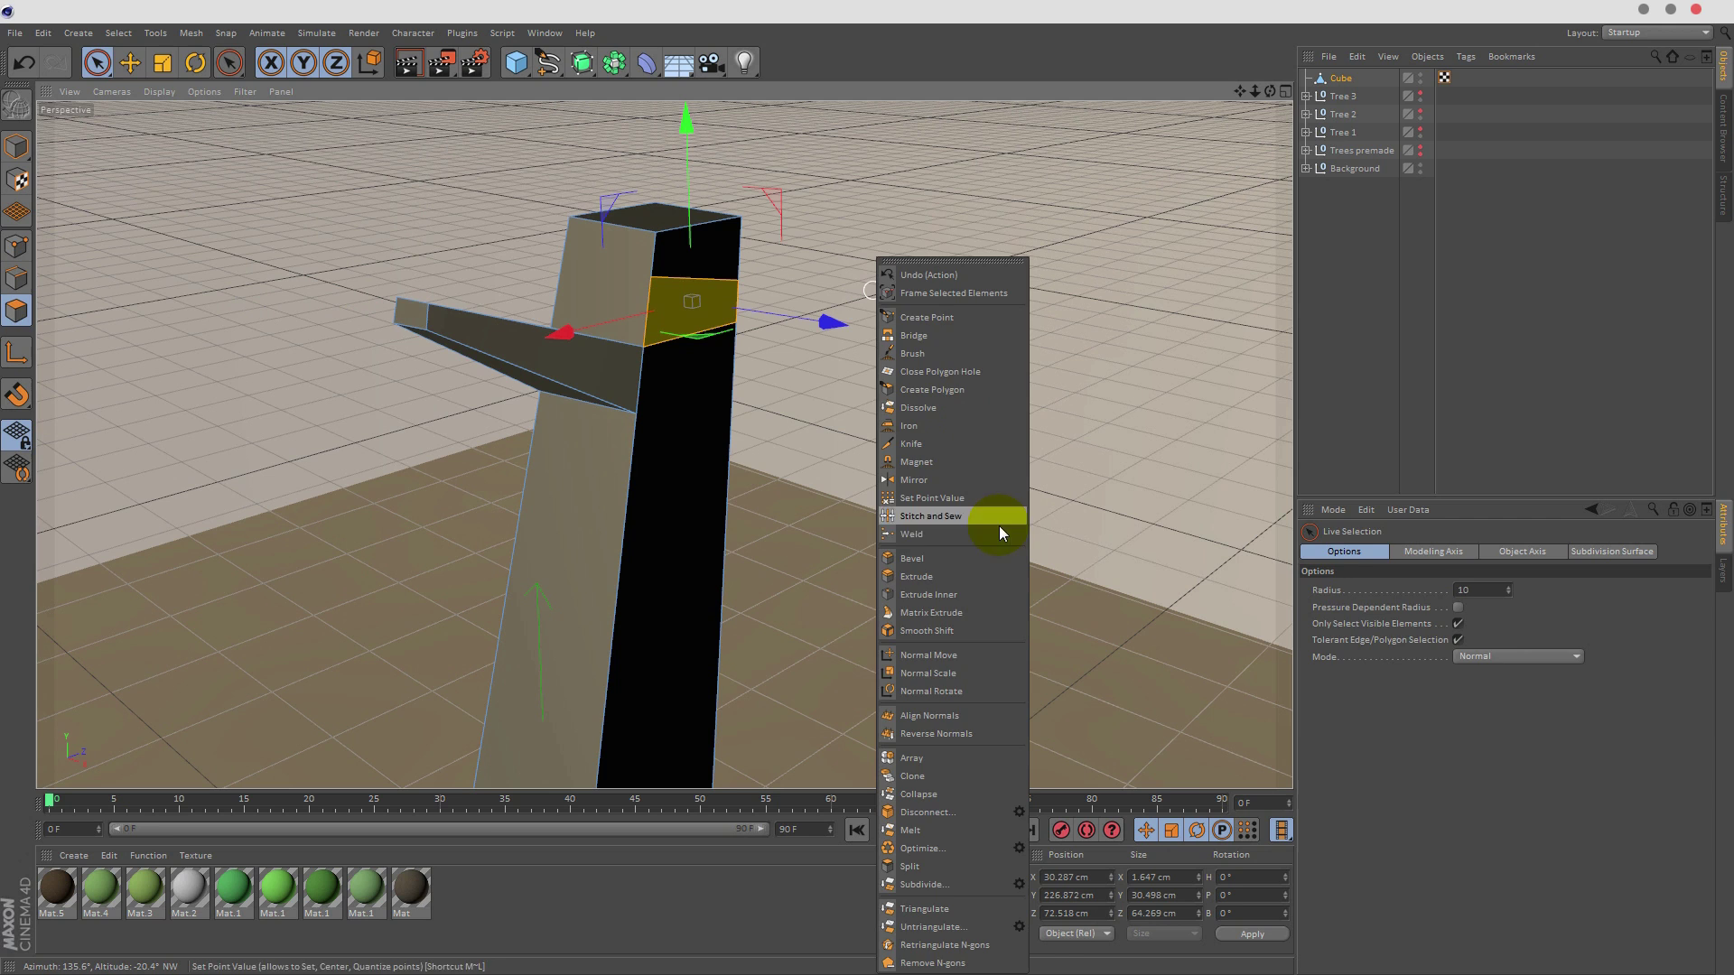
{"action": "left_click", "coordinate": [964, 576]}
{"action": "left_click_drag", "start_coordinate": [1026, 387], "coordinate": [1574, 336]}
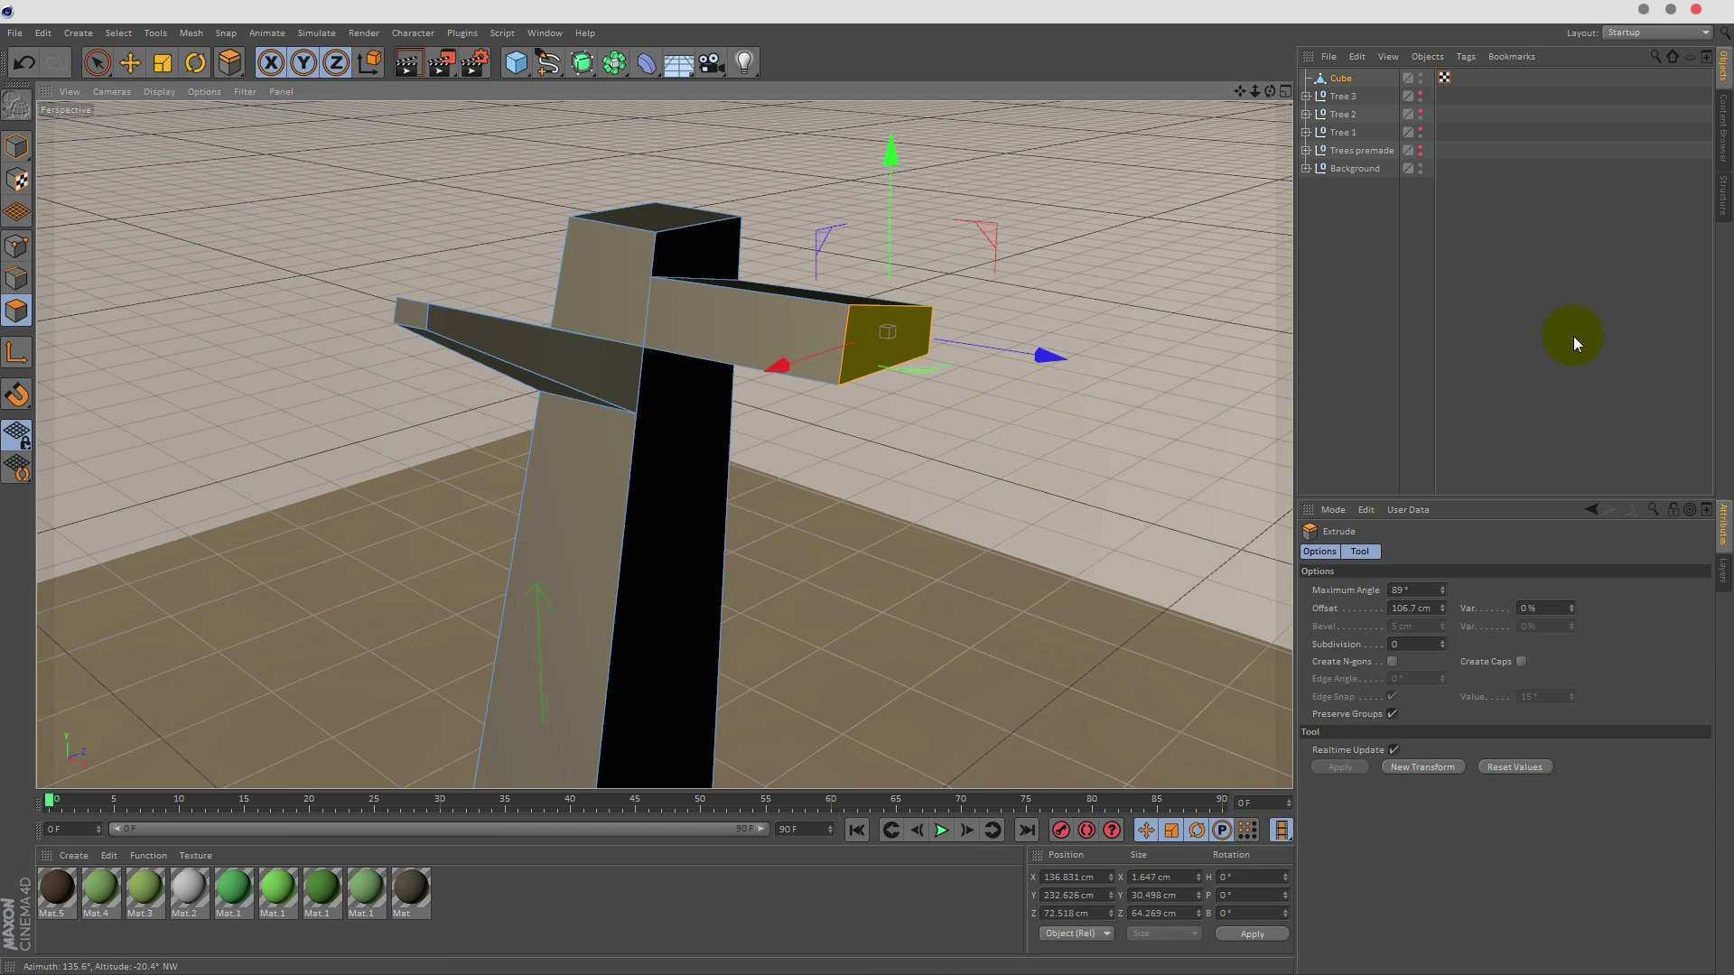
- Scale the second branch's end face down to about 16 by 8 cm and raise it to Y about 264 cm
{"action": "left_click", "coordinate": [162, 62]}
{"action": "left_click_drag", "start_coordinate": [813, 233], "coordinate": [106, 202]}
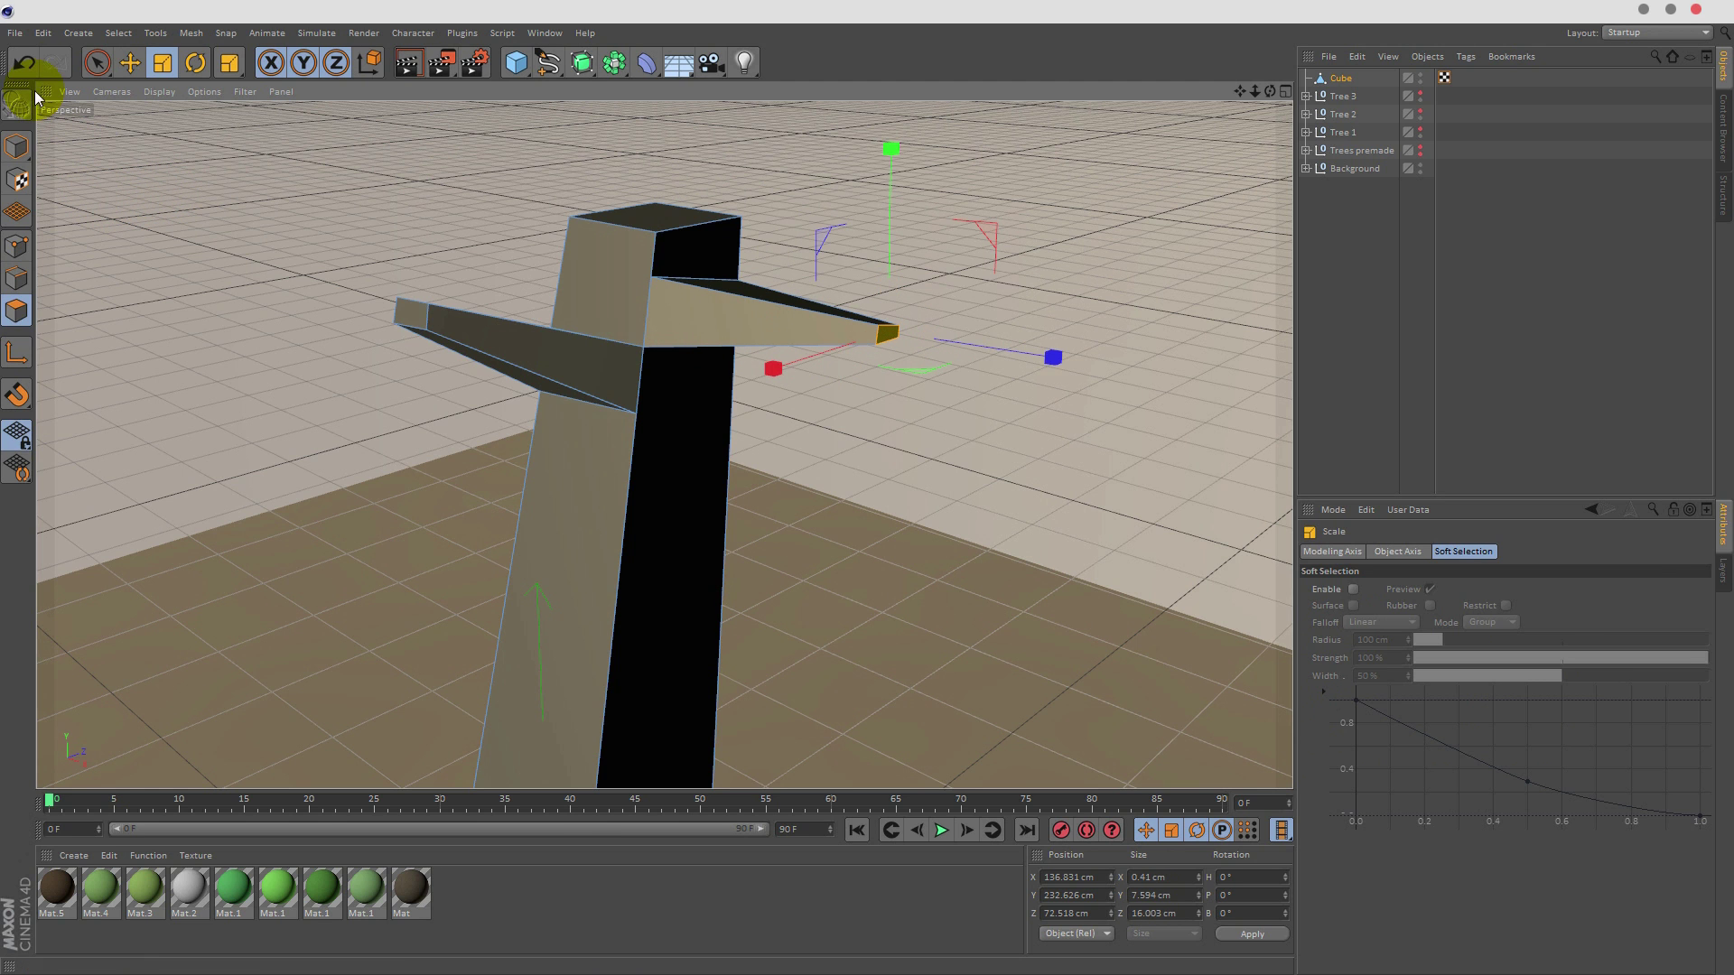
{"action": "left_click", "coordinate": [97, 63]}
{"action": "left_click_drag", "start_coordinate": [891, 160], "coordinate": [869, 85]}
- Scale the trunk's top polygon down to about 29 by 29 cm
{"action": "scroll", "coordinate": [901, 392], "scroll_direction": "down", "scroll_amount": 3}
{"action": "left_click_drag", "start_coordinate": [901, 392], "coordinate": [740, 262], "text": "alt"}
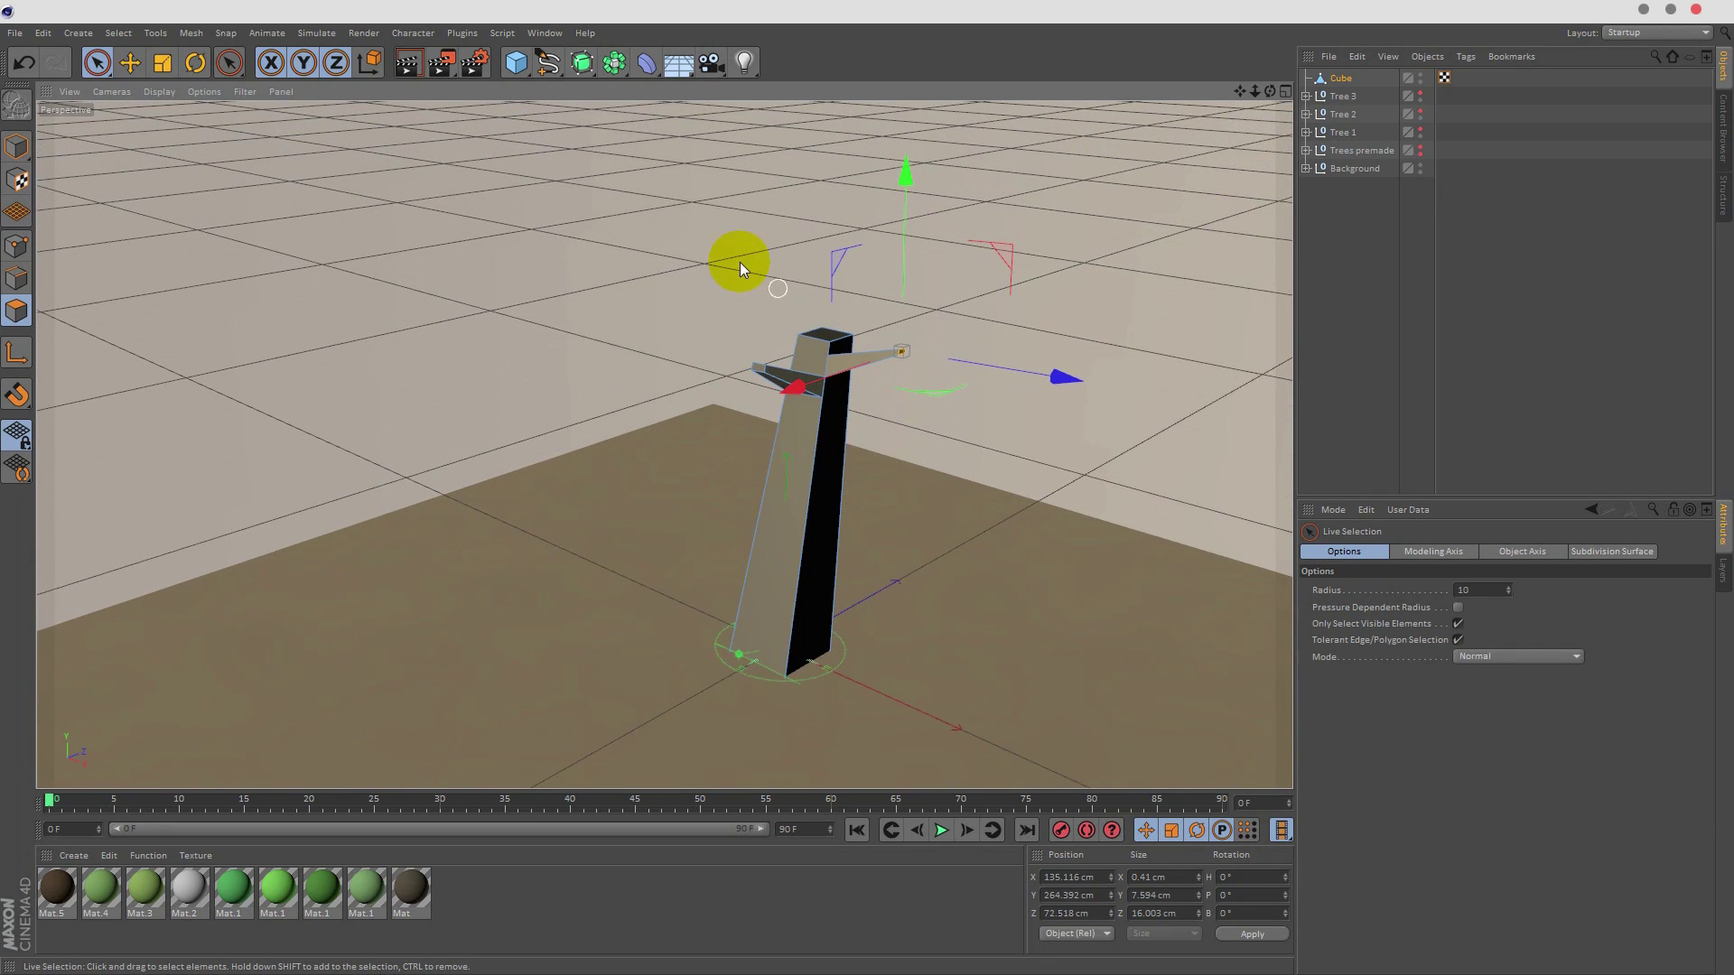
{"action": "left_click", "coordinate": [822, 329]}
{"action": "key", "text": "t"}
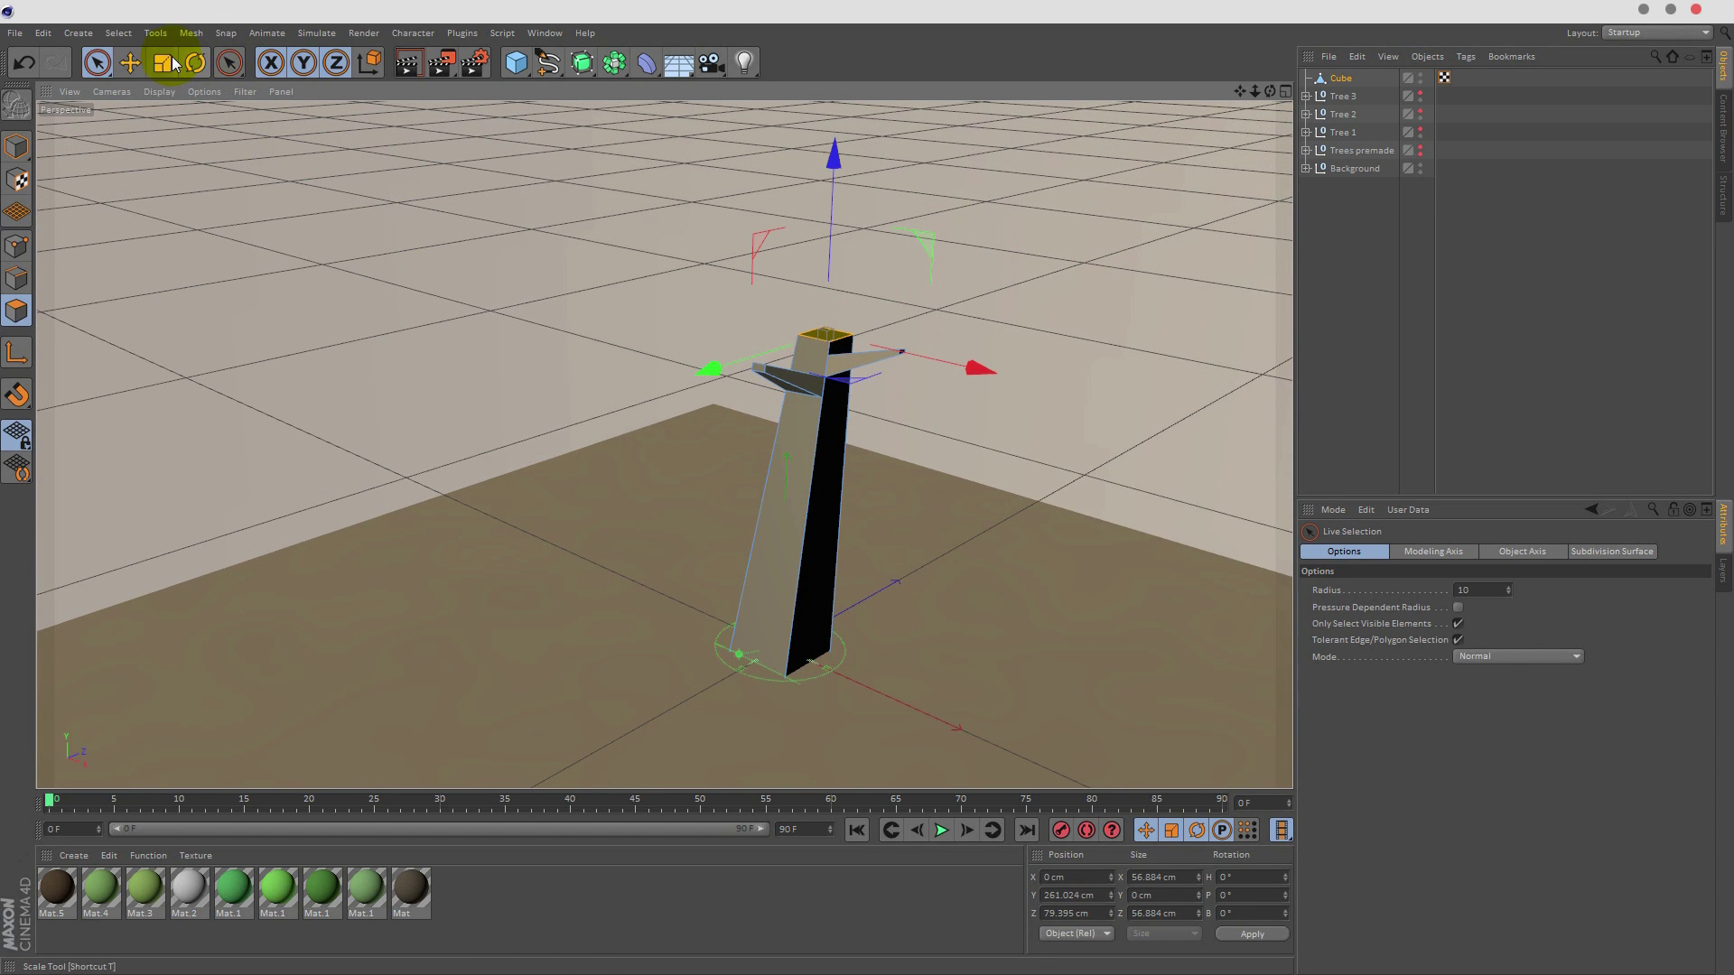
{"action": "left_click_drag", "start_coordinate": [436, 262], "coordinate": [150, 291]}
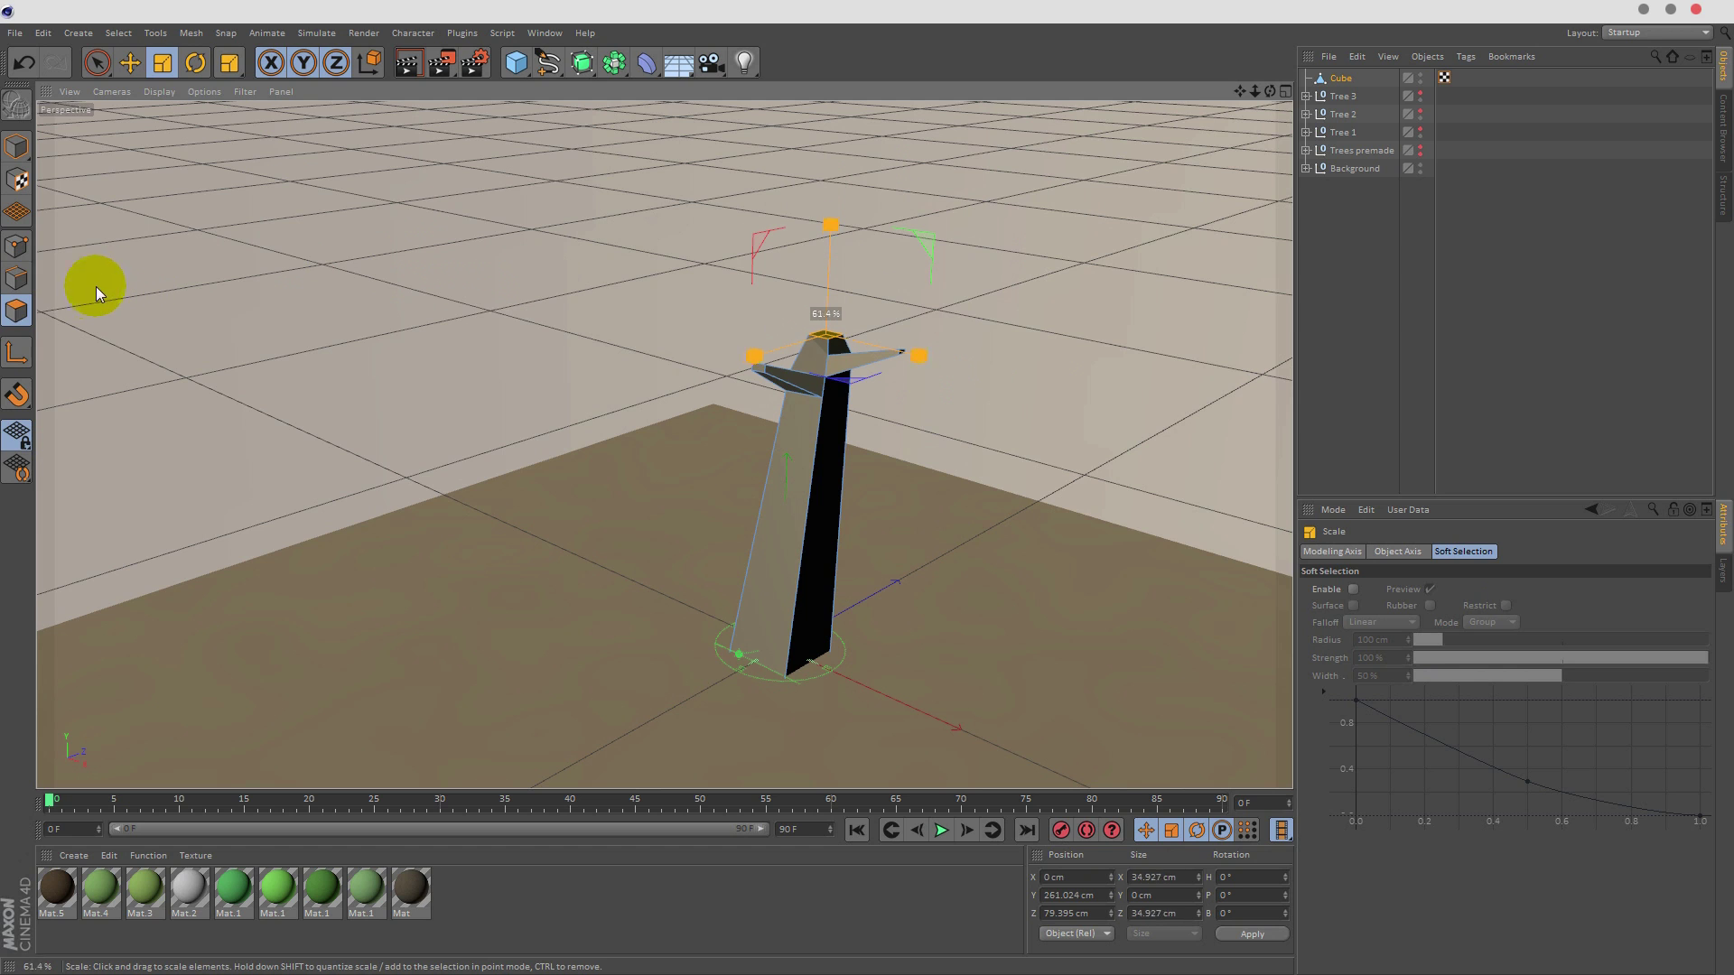
- Raise the trunk's top polygon to Y about 286 cm and shift it to X about -46 cm
{"action": "left_click", "coordinate": [103, 64]}
{"action": "left_click_drag", "start_coordinate": [843, 222], "coordinate": [837, 201]}
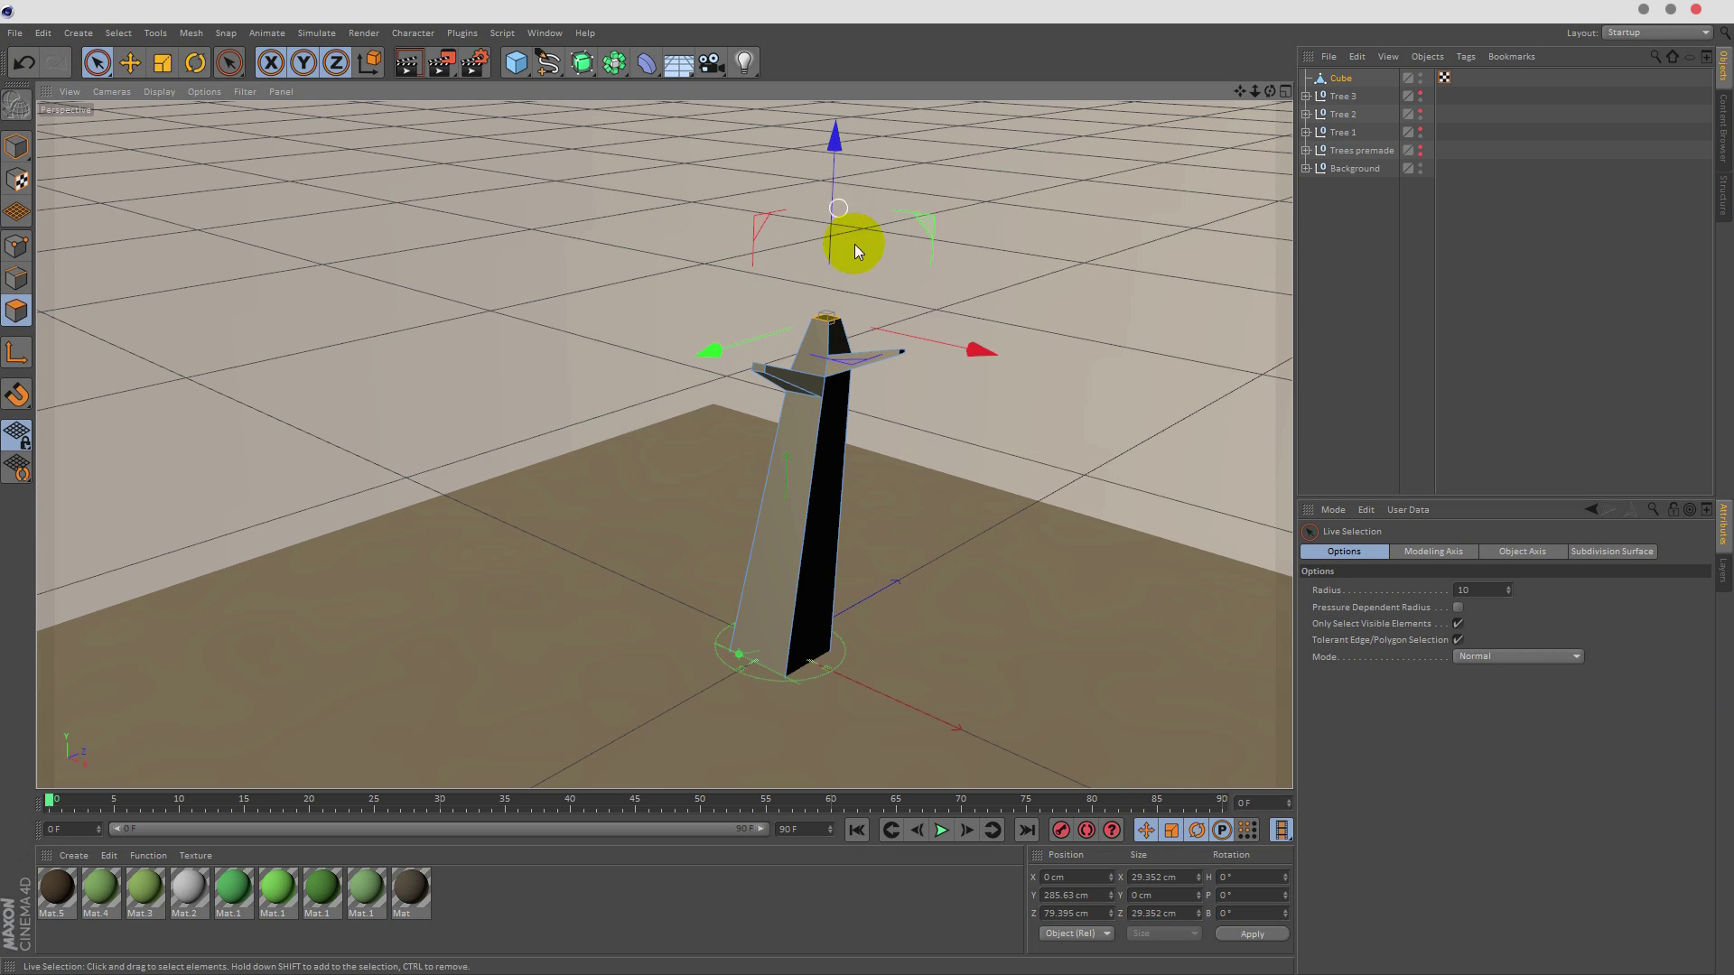
{"action": "left_click_drag", "start_coordinate": [913, 336], "coordinate": [887, 325]}
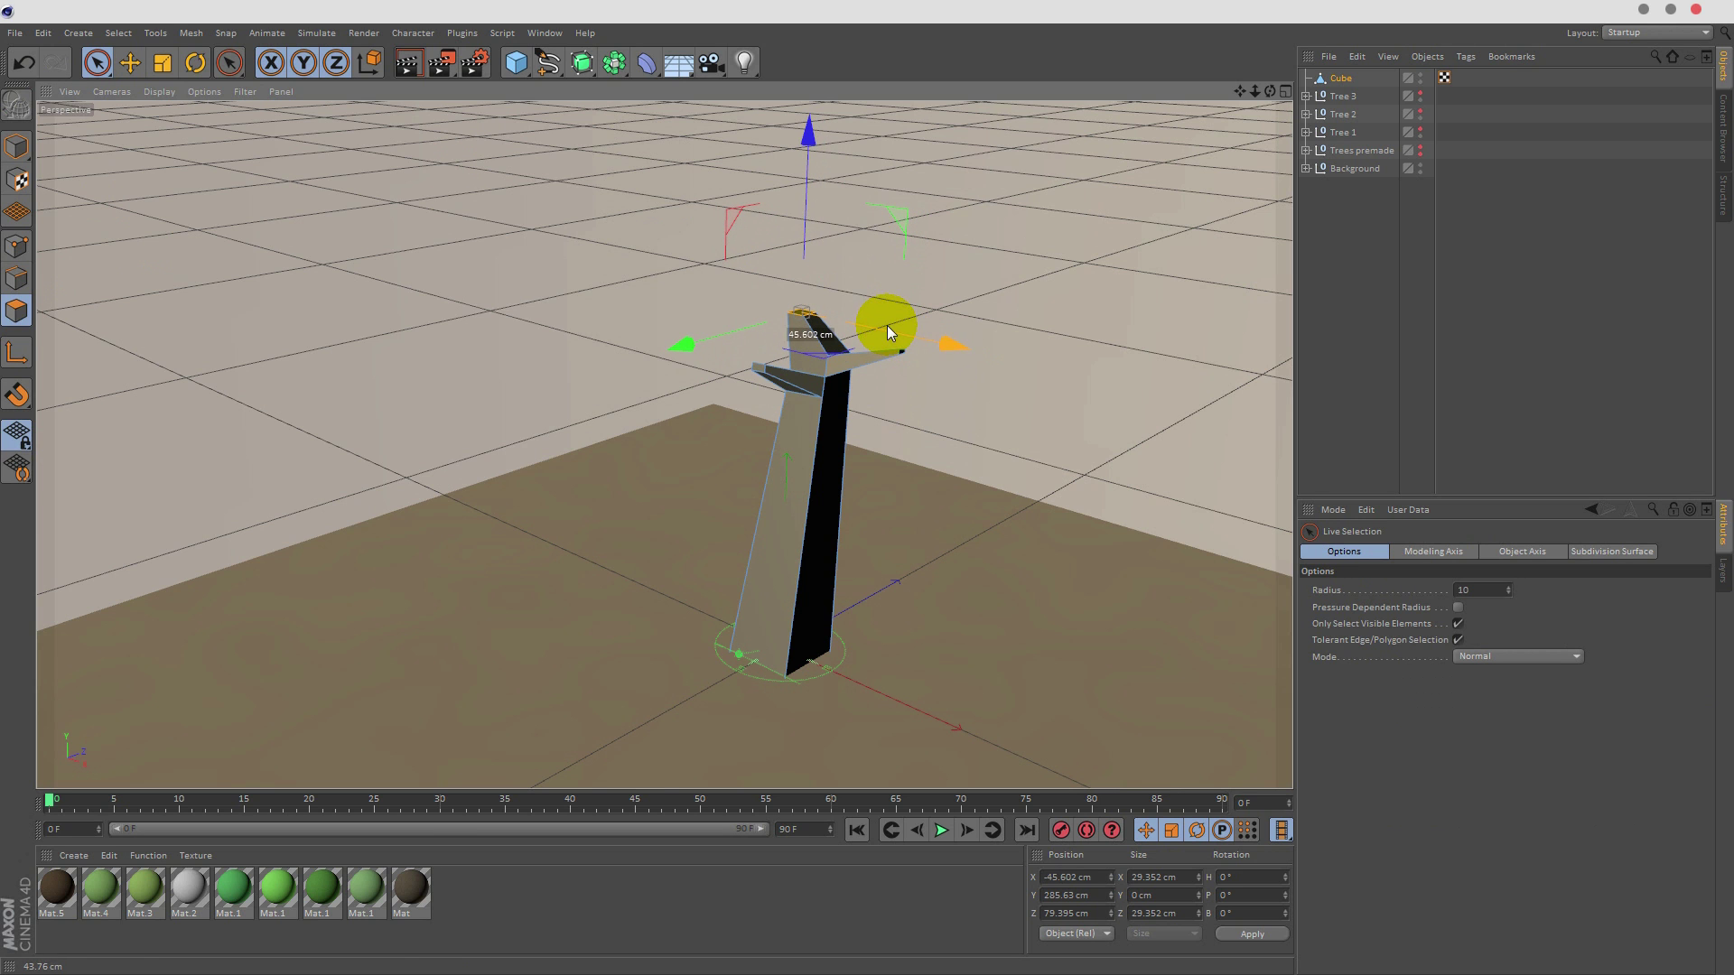
{"action": "left_click", "coordinate": [1335, 245]}
- Apply the dark brown Mat.5 material to the trunk object
{"action": "left_click_drag", "start_coordinate": [1240, 91], "coordinate": [1106, 50]}
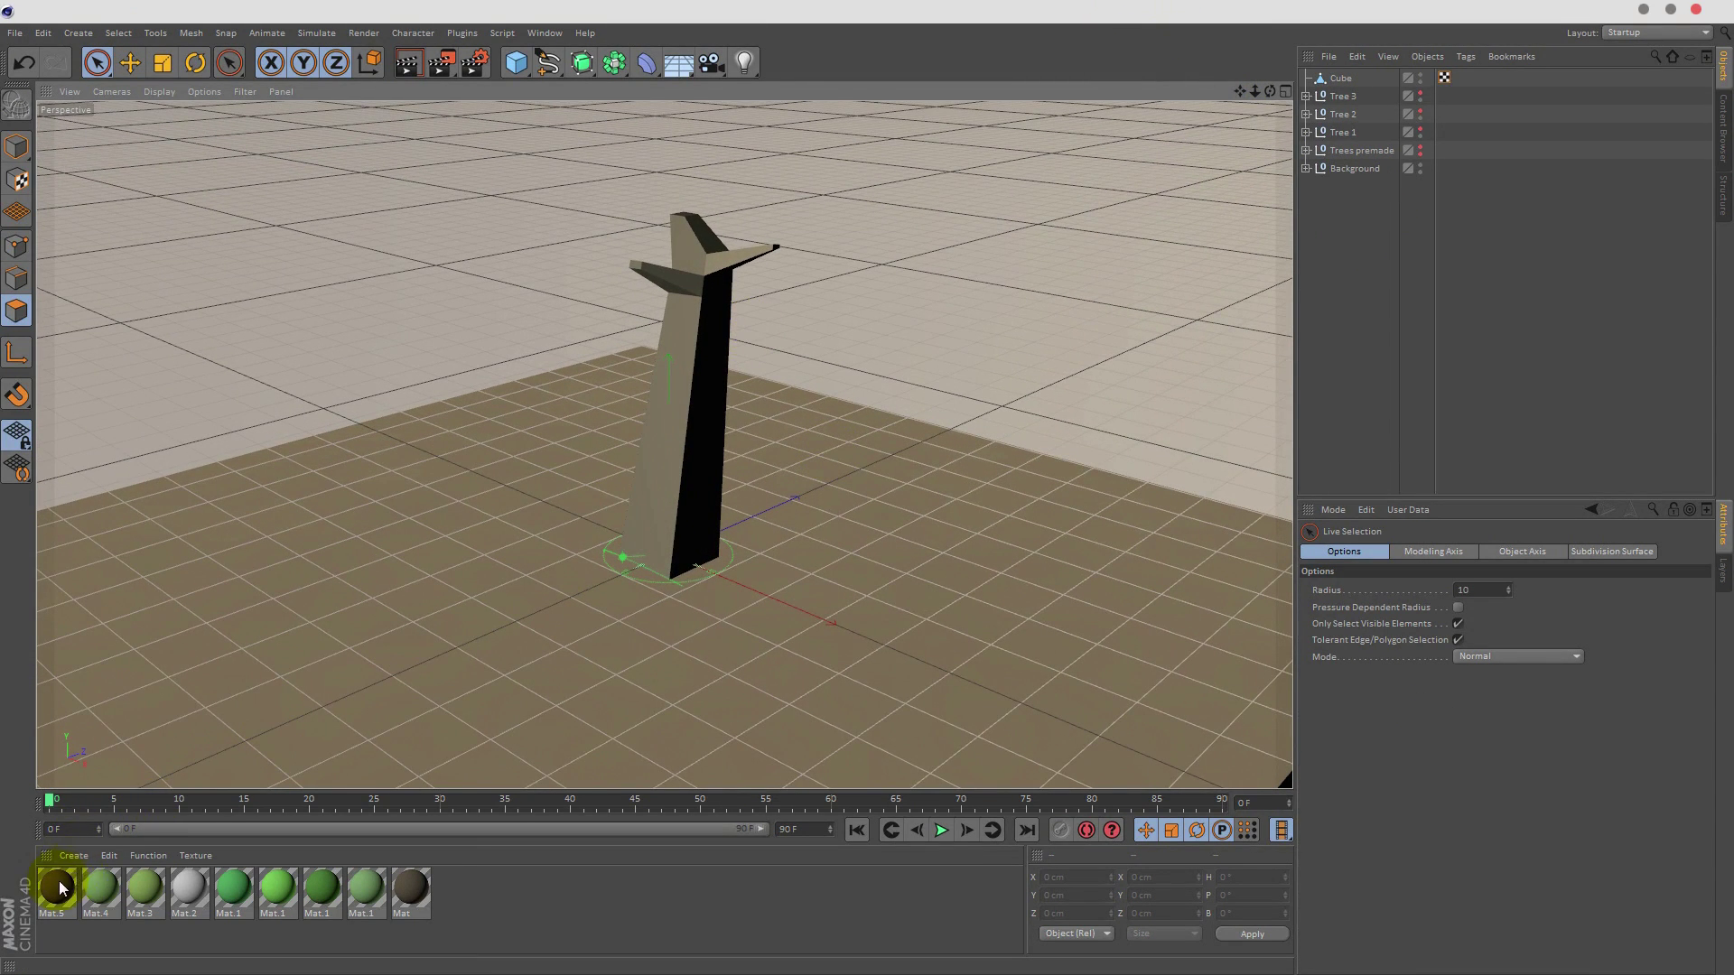
{"action": "left_click_drag", "start_coordinate": [60, 889], "coordinate": [1343, 82]}
{"action": "left_click", "coordinate": [1361, 282]}
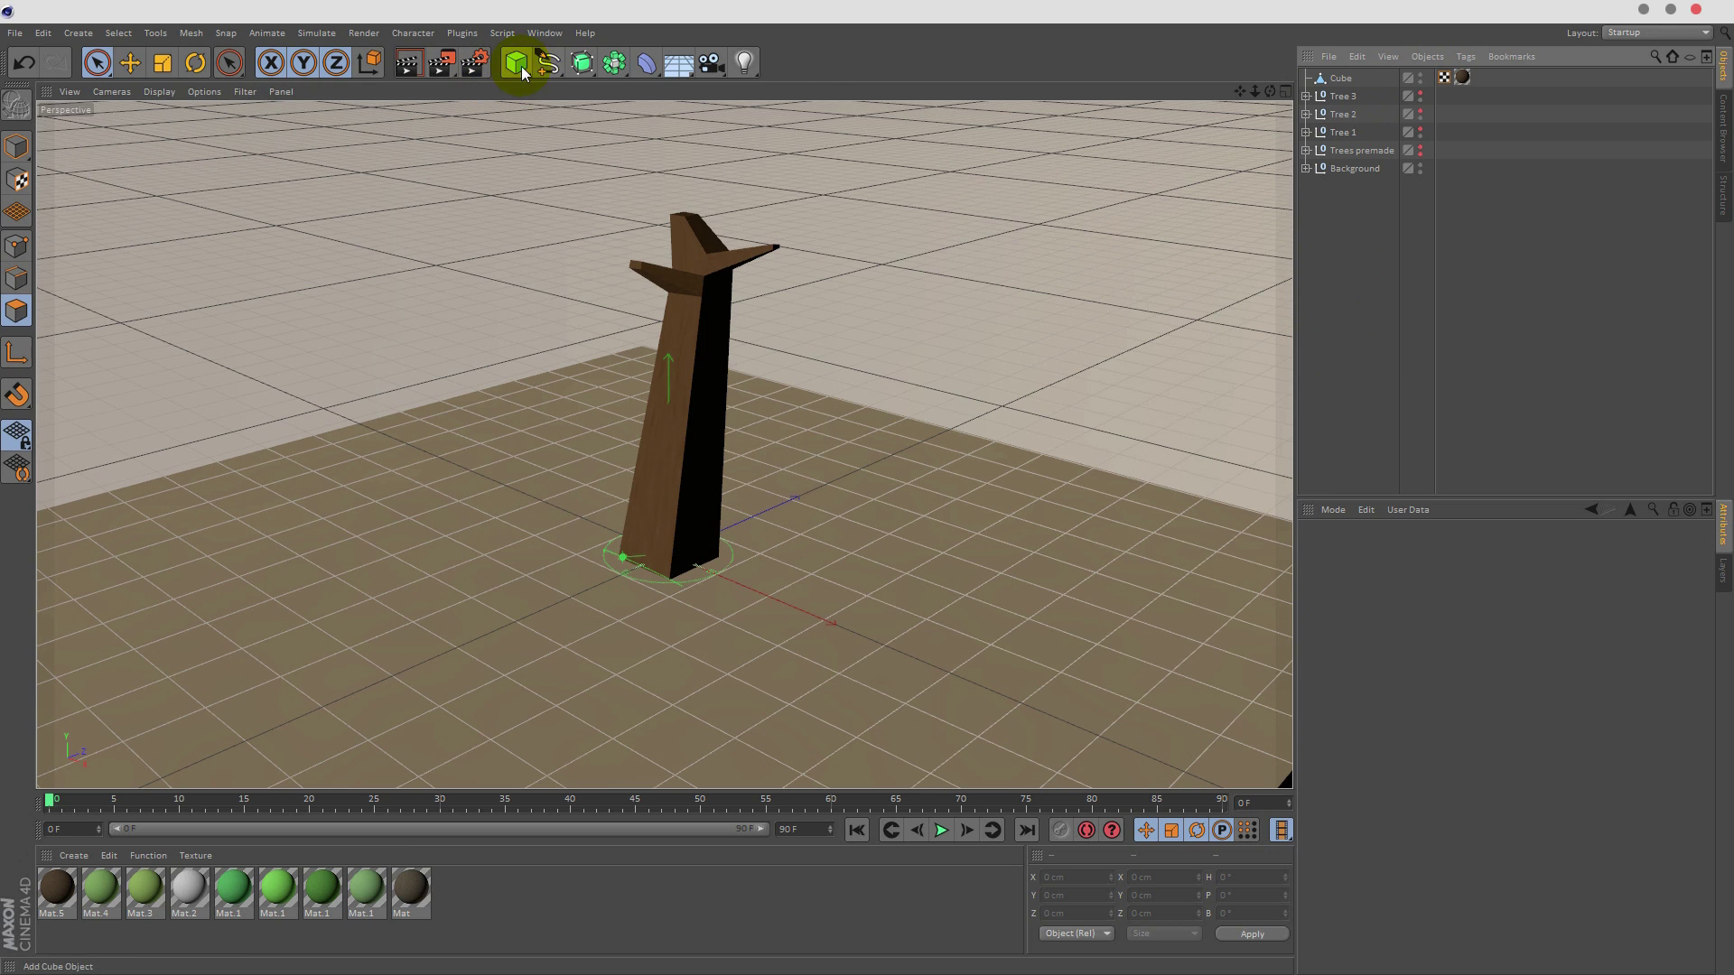
- Add a sphere with a 100 cm radius, raise it off the ground and move it beside the trunk
{"action": "left_click_drag", "start_coordinate": [515, 63], "coordinate": [856, 122]}
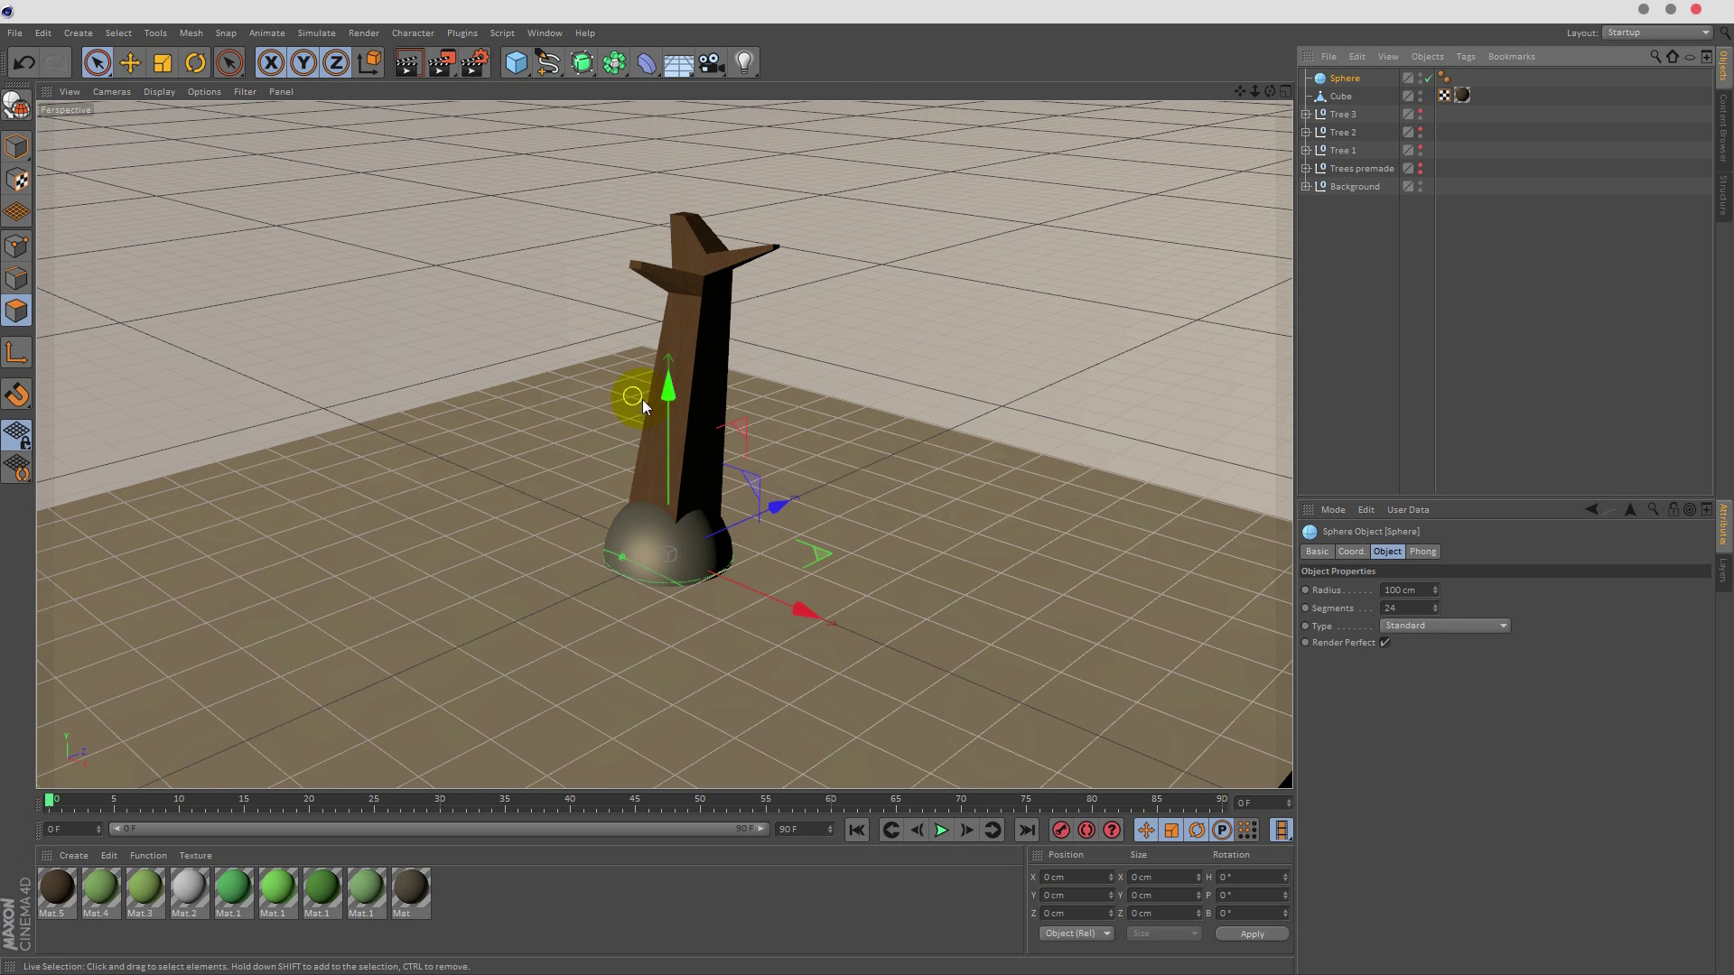
{"action": "left_click_drag", "start_coordinate": [667, 398], "coordinate": [654, 287]}
{"action": "left_click_drag", "start_coordinate": [779, 414], "coordinate": [593, 456]}
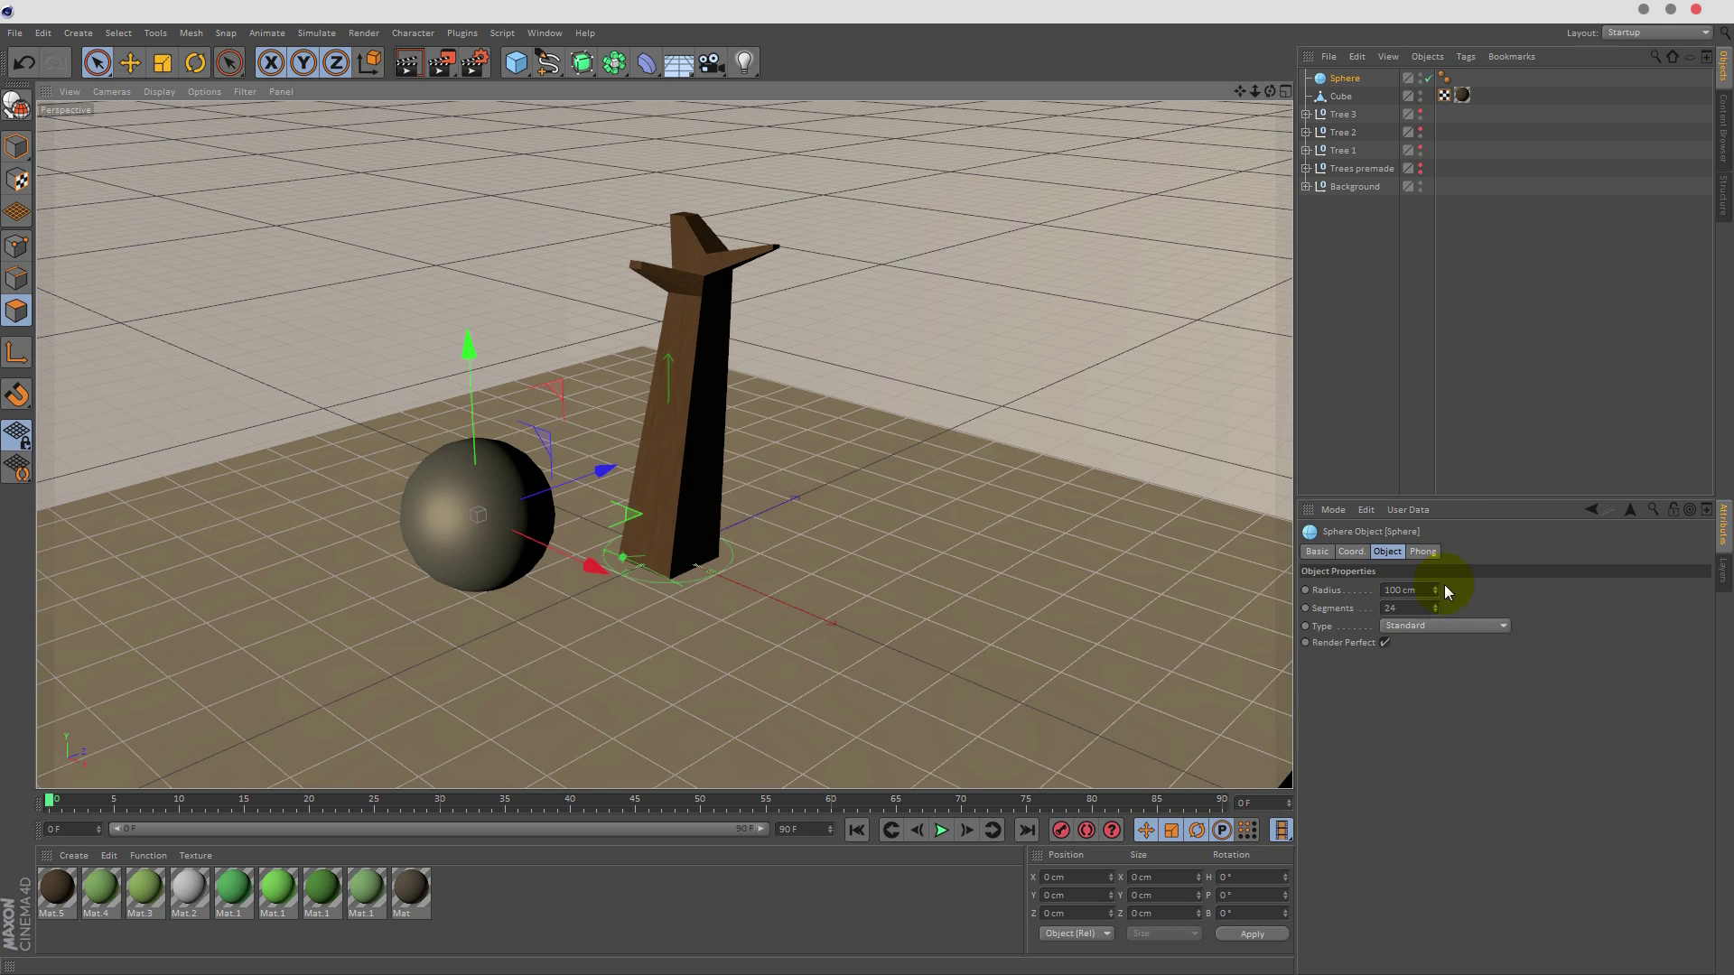
- Delete the sphere's Phong tag for a faceted look and reduce its segments to 18
{"action": "left_click", "coordinate": [1444, 79]}
{"action": "key", "text": "Delete"}
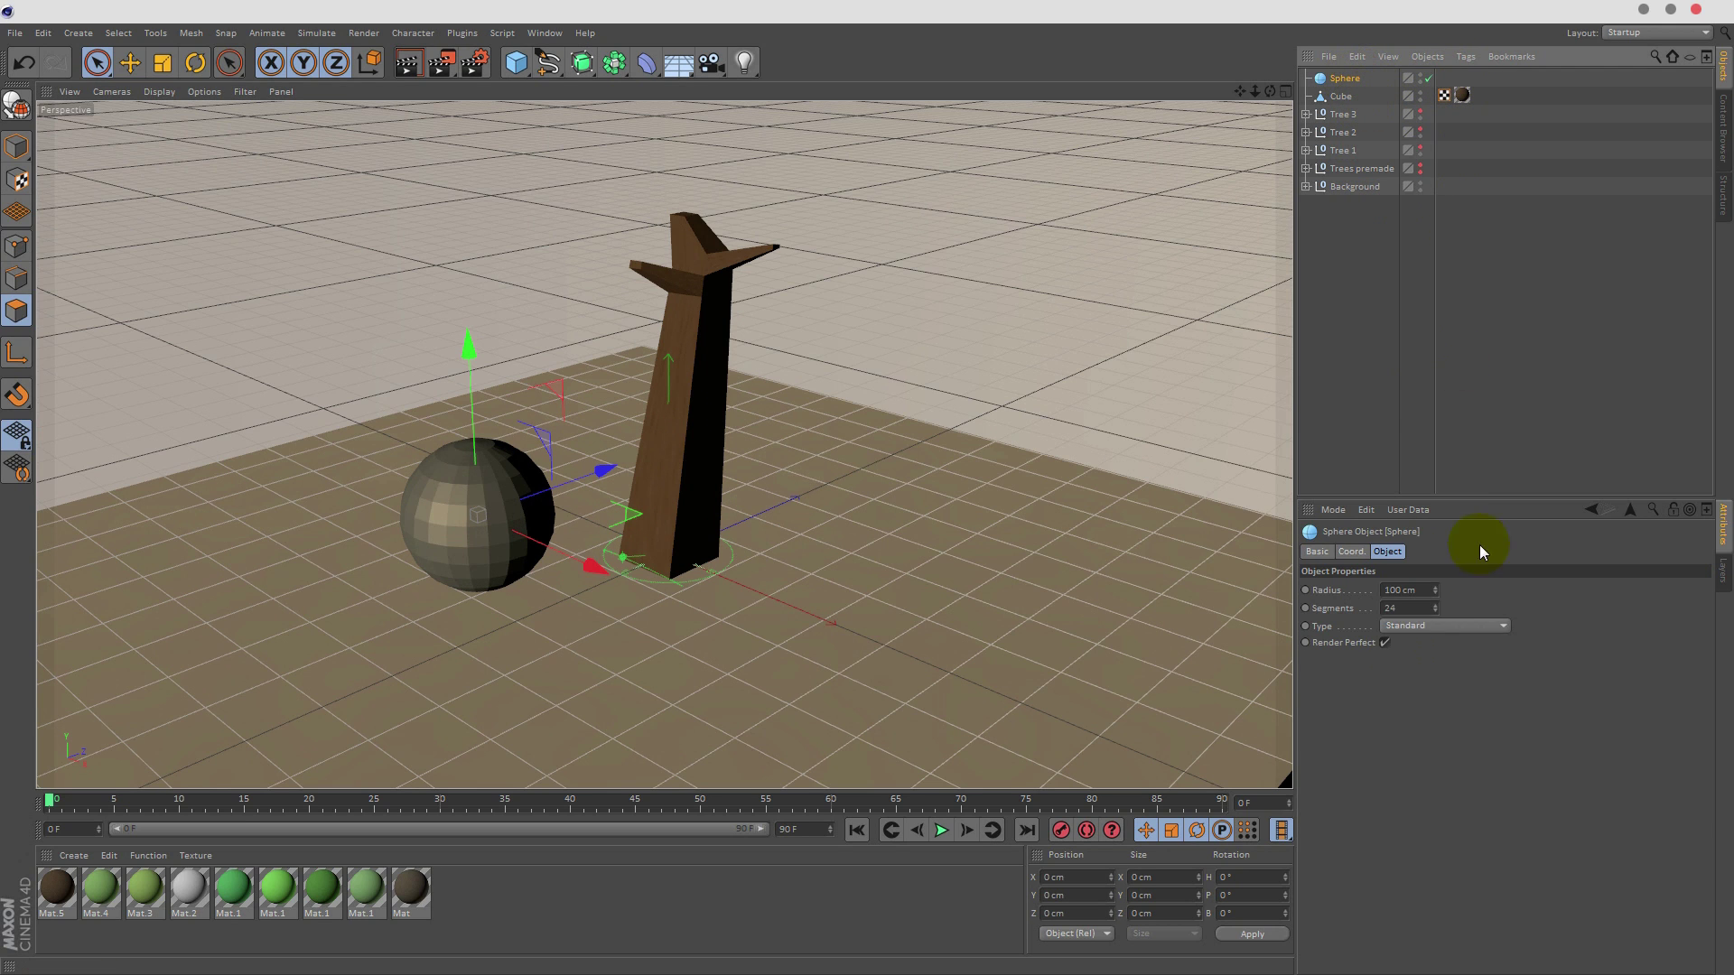
{"action": "left_click", "coordinate": [1438, 612]}
{"action": "left_click", "coordinate": [1438, 612]}
{"action": "left_click", "coordinate": [1437, 612]}
{"action": "left_click", "coordinate": [1438, 612]}
{"action": "left_click", "coordinate": [1437, 611]}
{"action": "left_click", "coordinate": [1438, 611]}
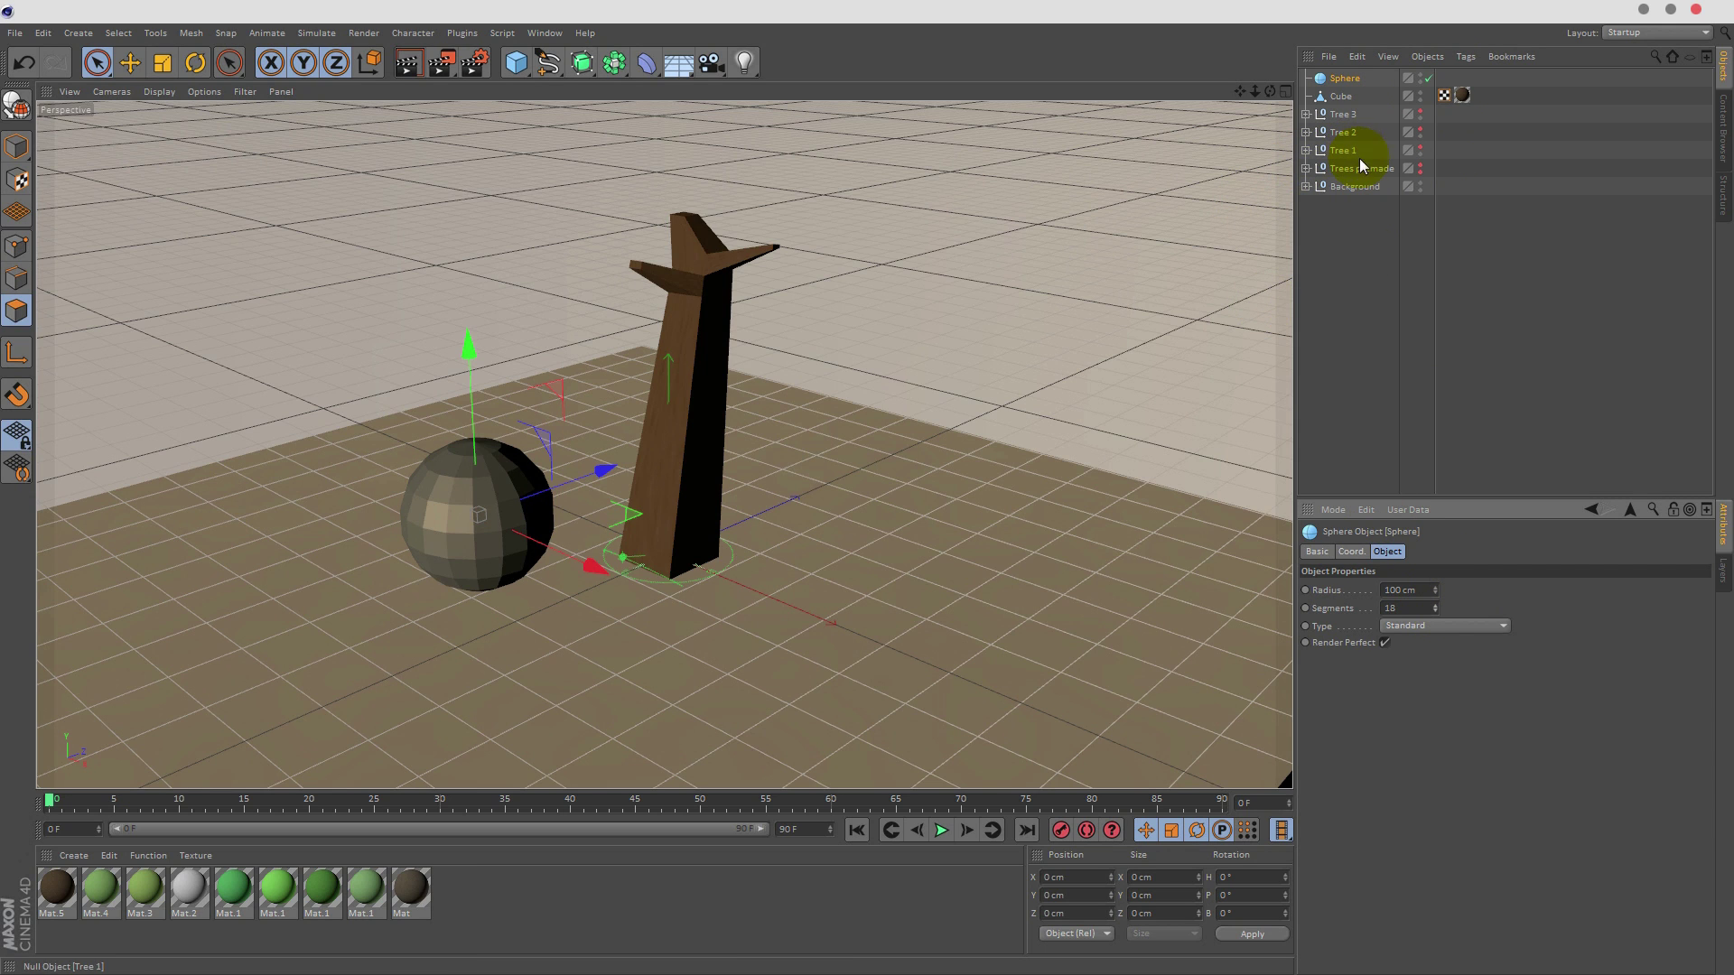
- Add a Displacer deformer to the sphere, load a Noise shader into it and reduce its Height slightly
{"action": "left_click", "coordinate": [636, 67]}
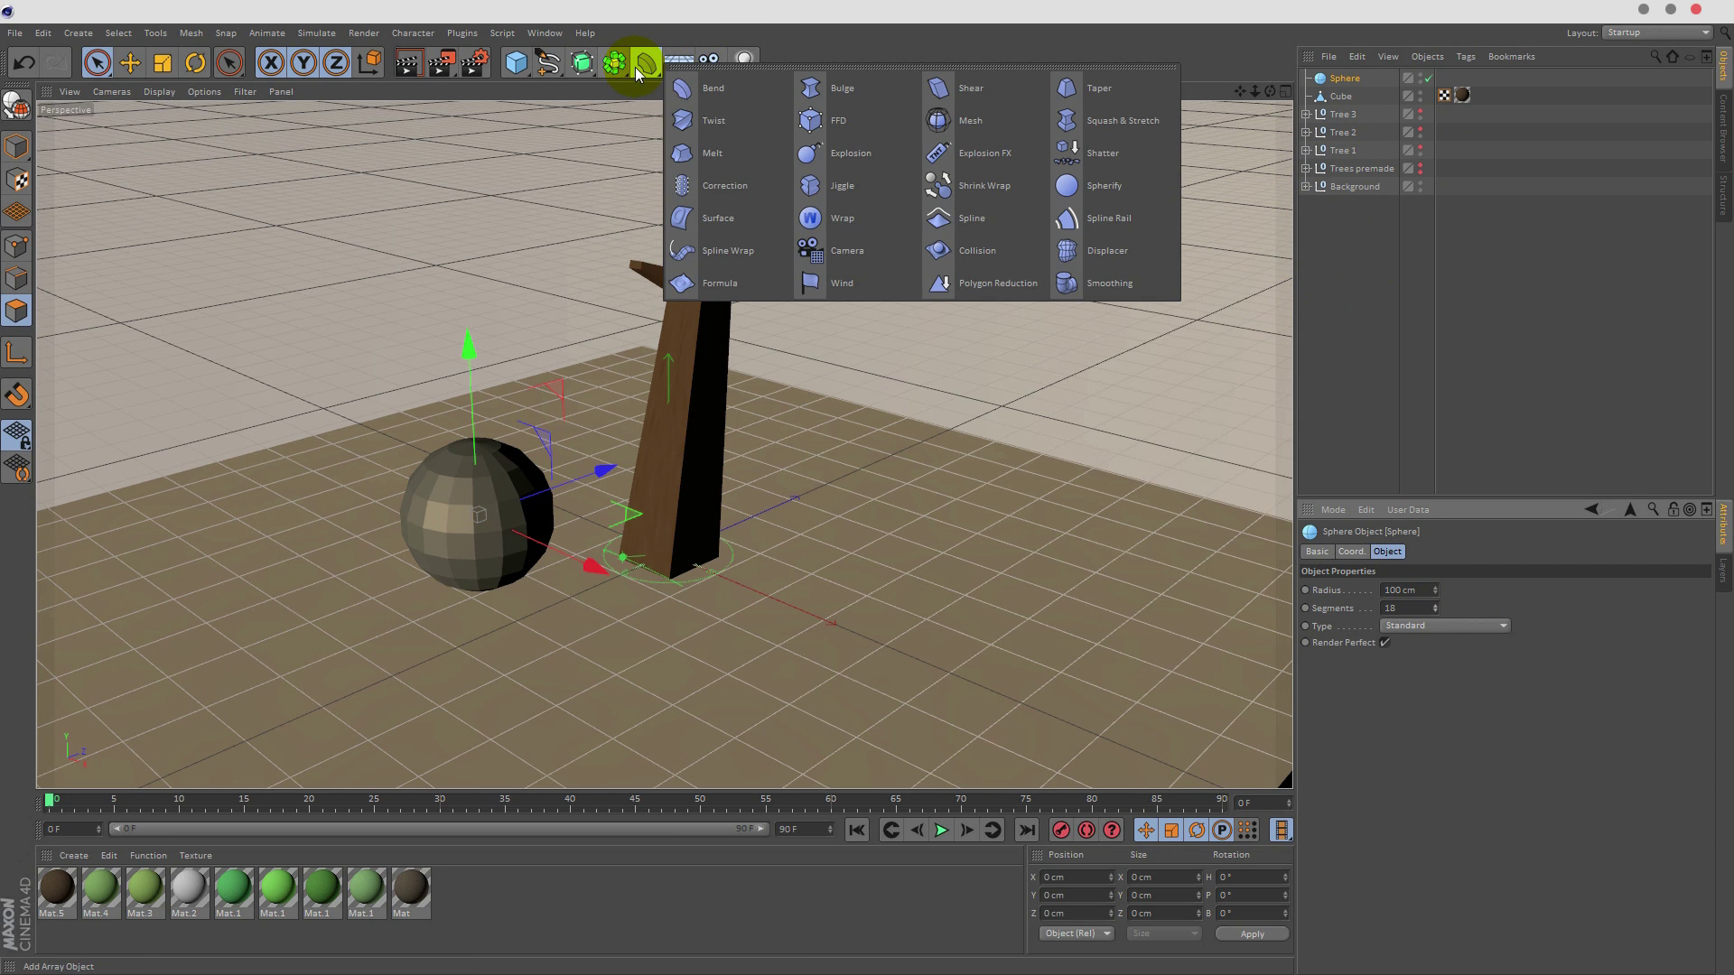
{"action": "left_click", "coordinate": [1126, 259]}
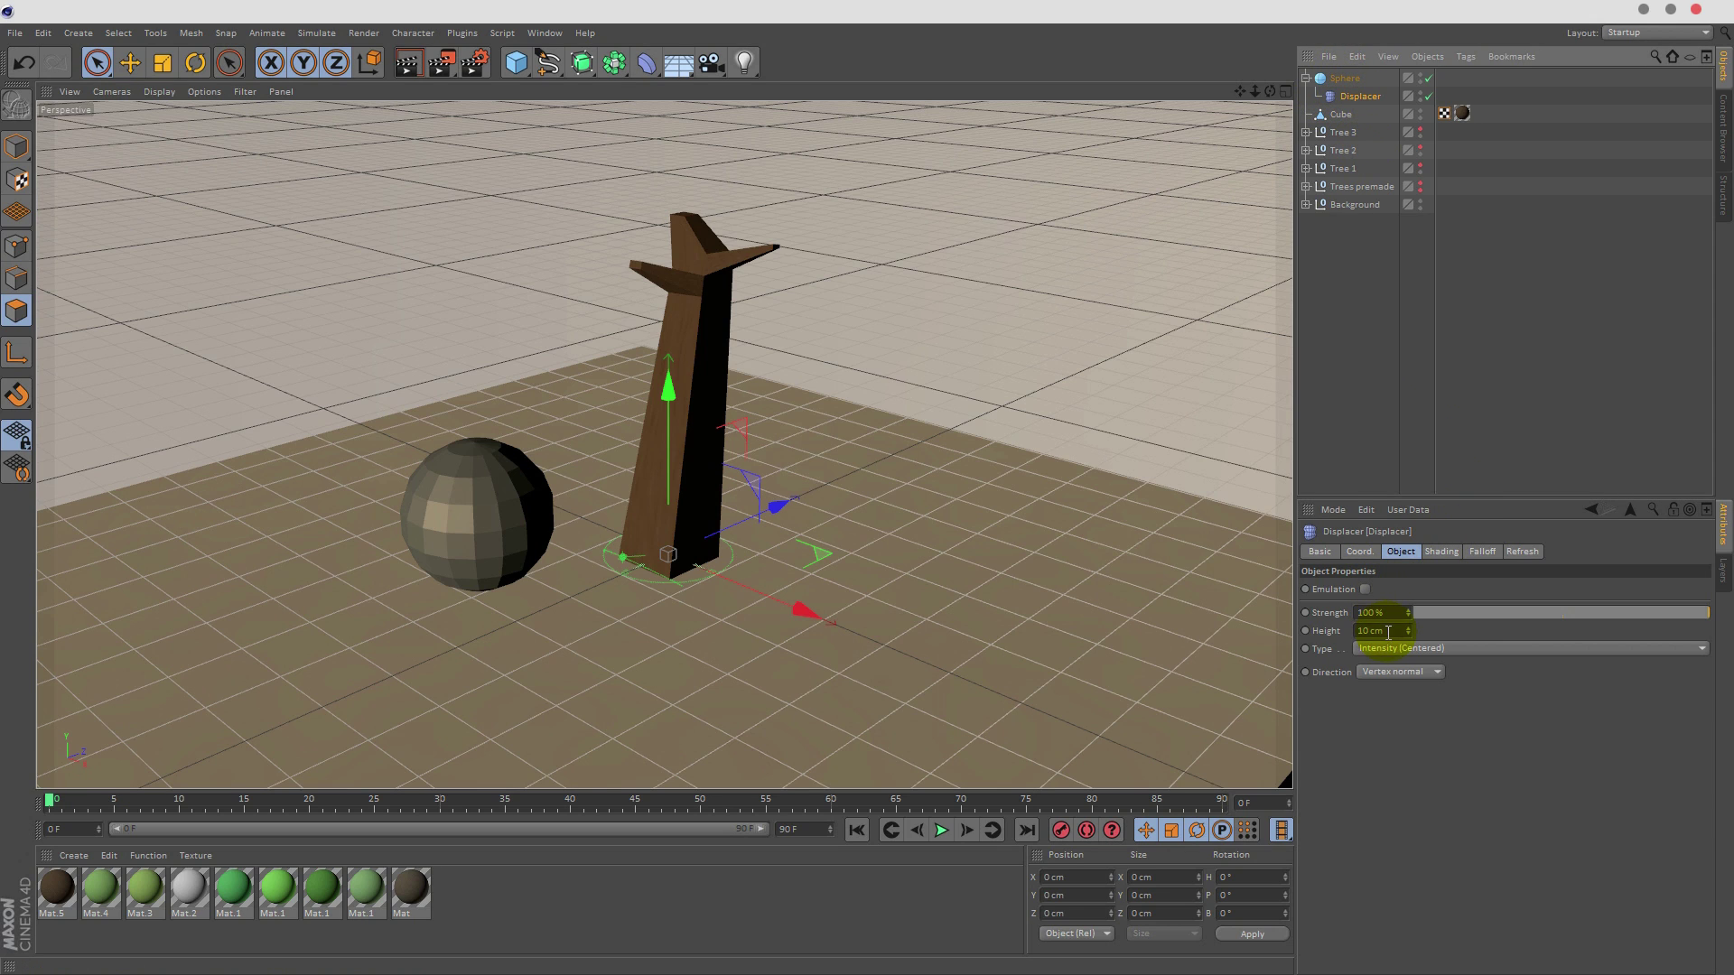
{"action": "left_click", "coordinate": [1440, 553]}
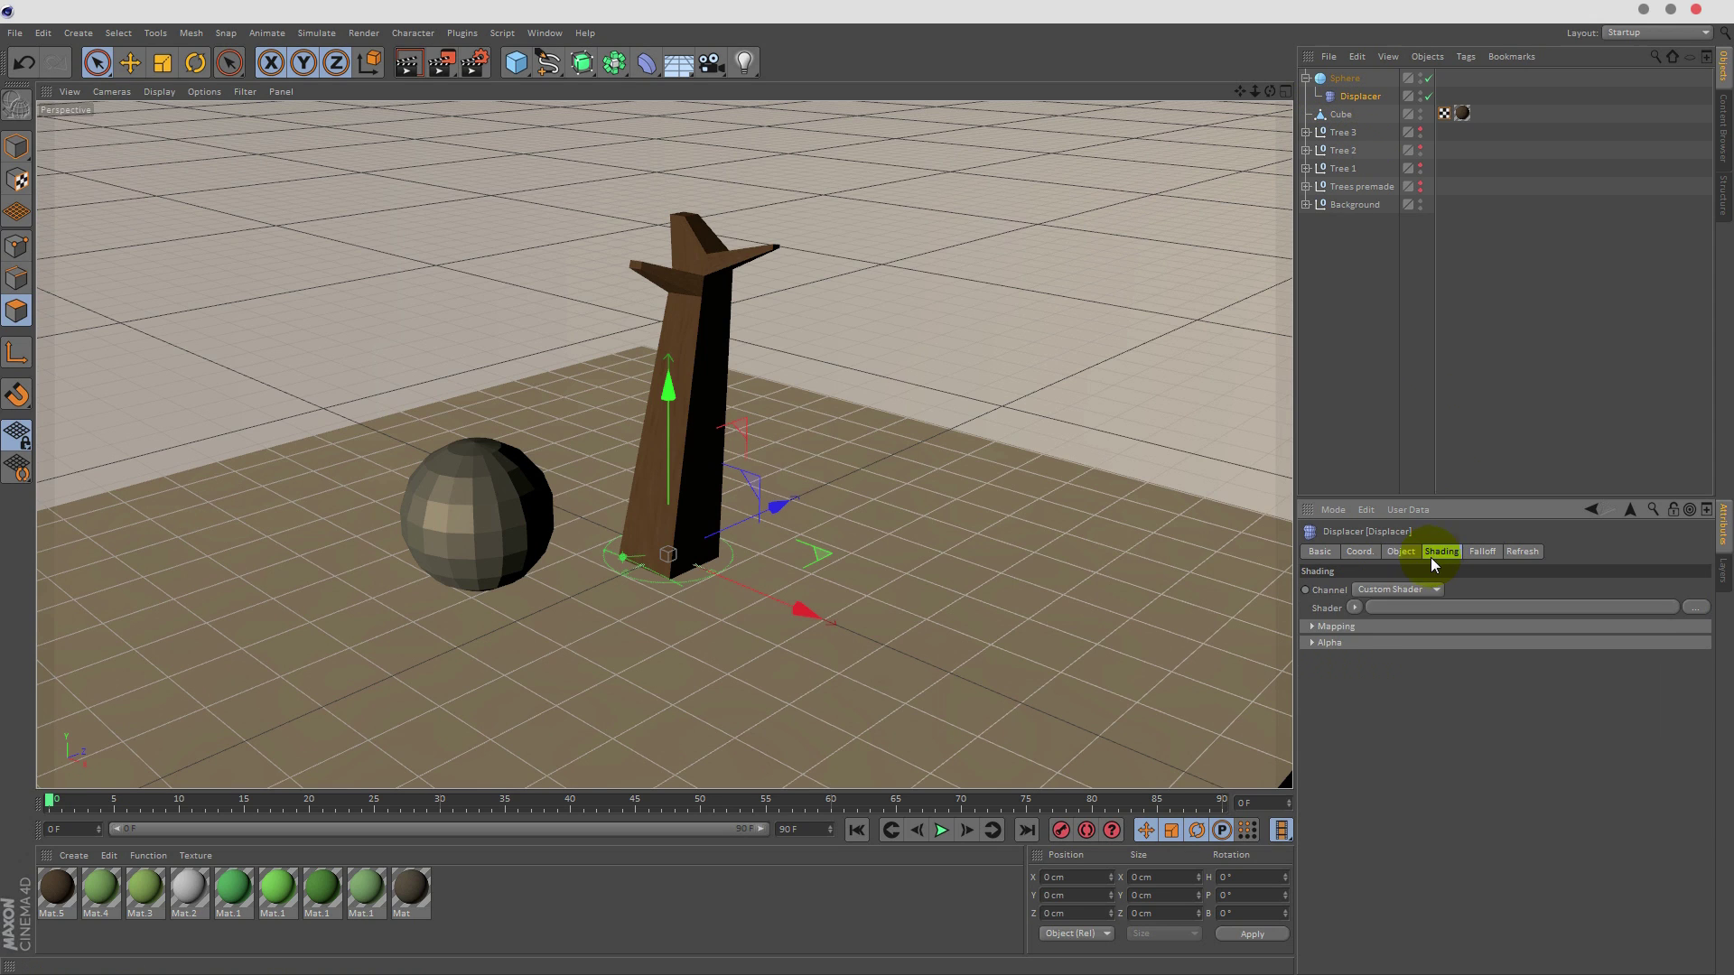
{"action": "left_click", "coordinate": [1353, 608]}
{"action": "left_click", "coordinate": [1376, 799]}
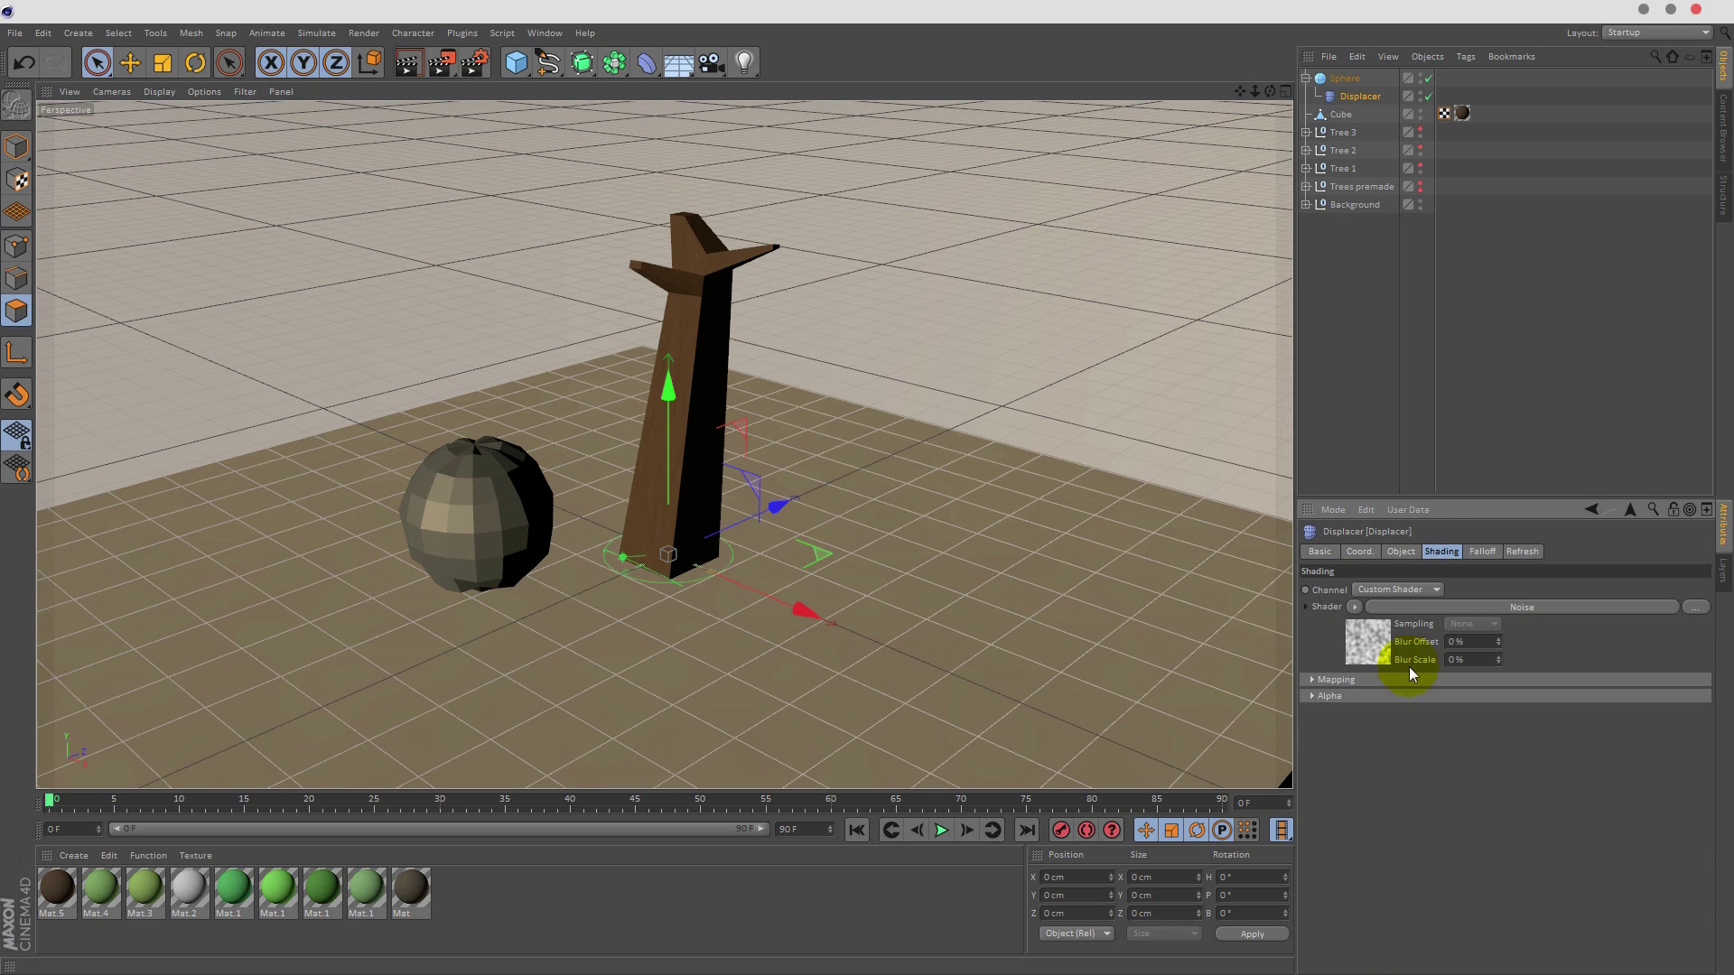
{"action": "left_click", "coordinate": [1401, 554]}
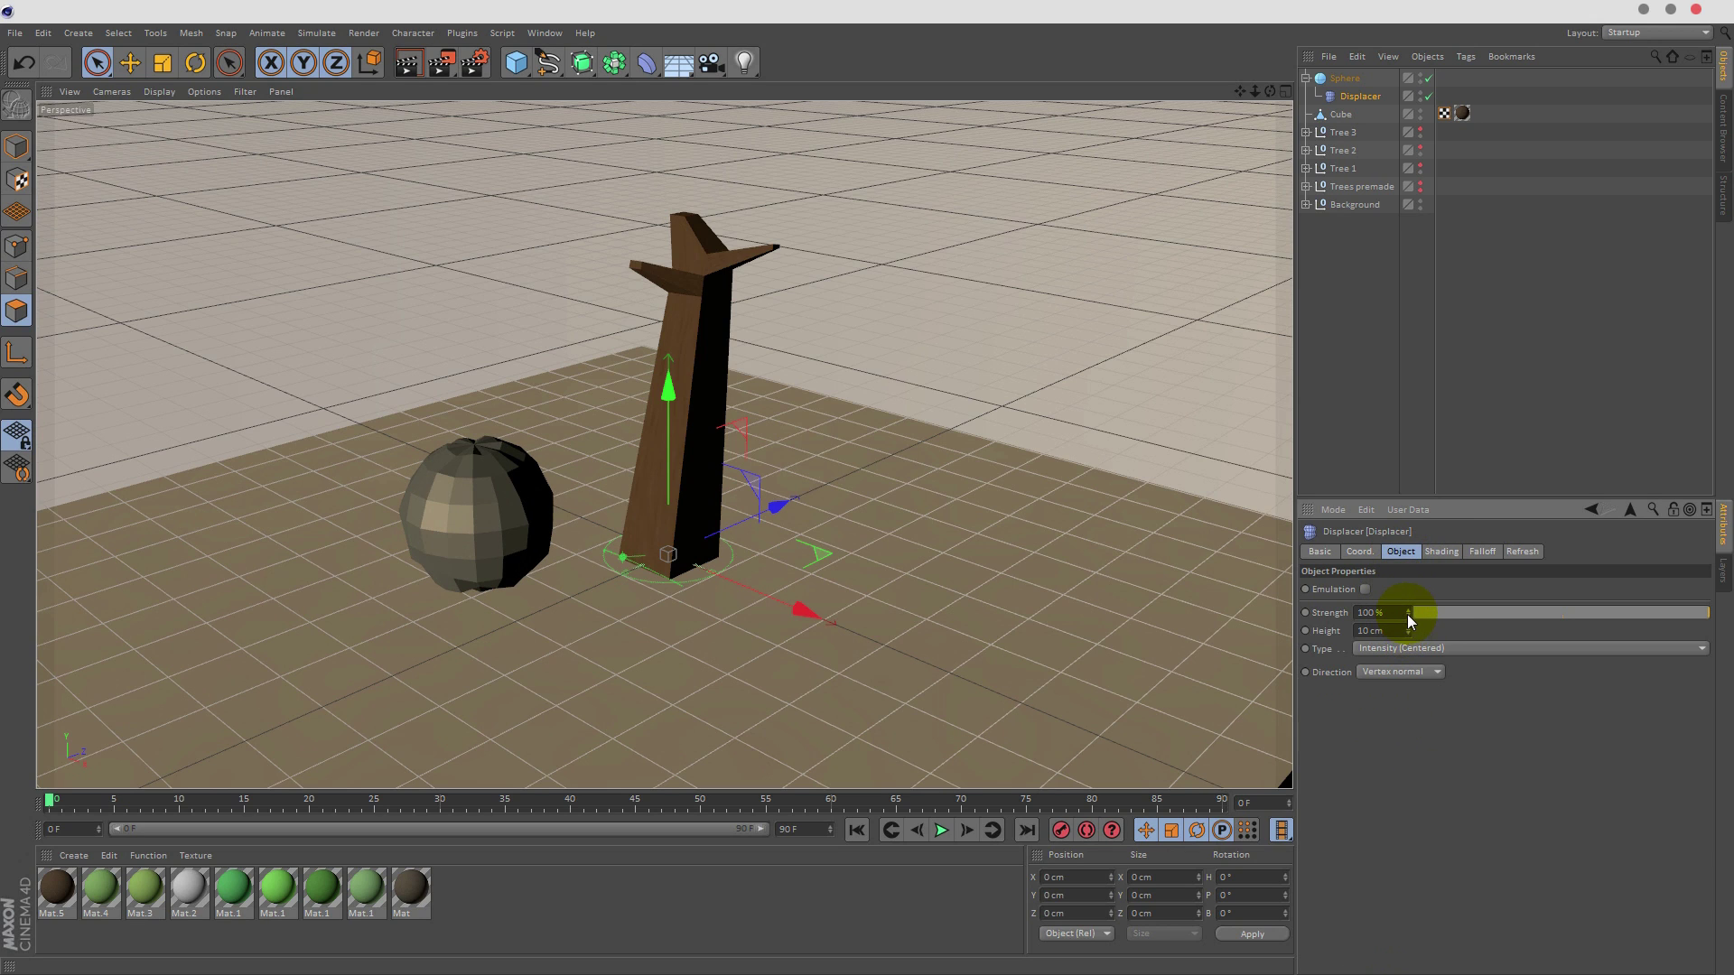
{"action": "left_click_drag", "start_coordinate": [1411, 627], "coordinate": [1407, 670]}
{"action": "left_click", "coordinate": [1357, 322]}
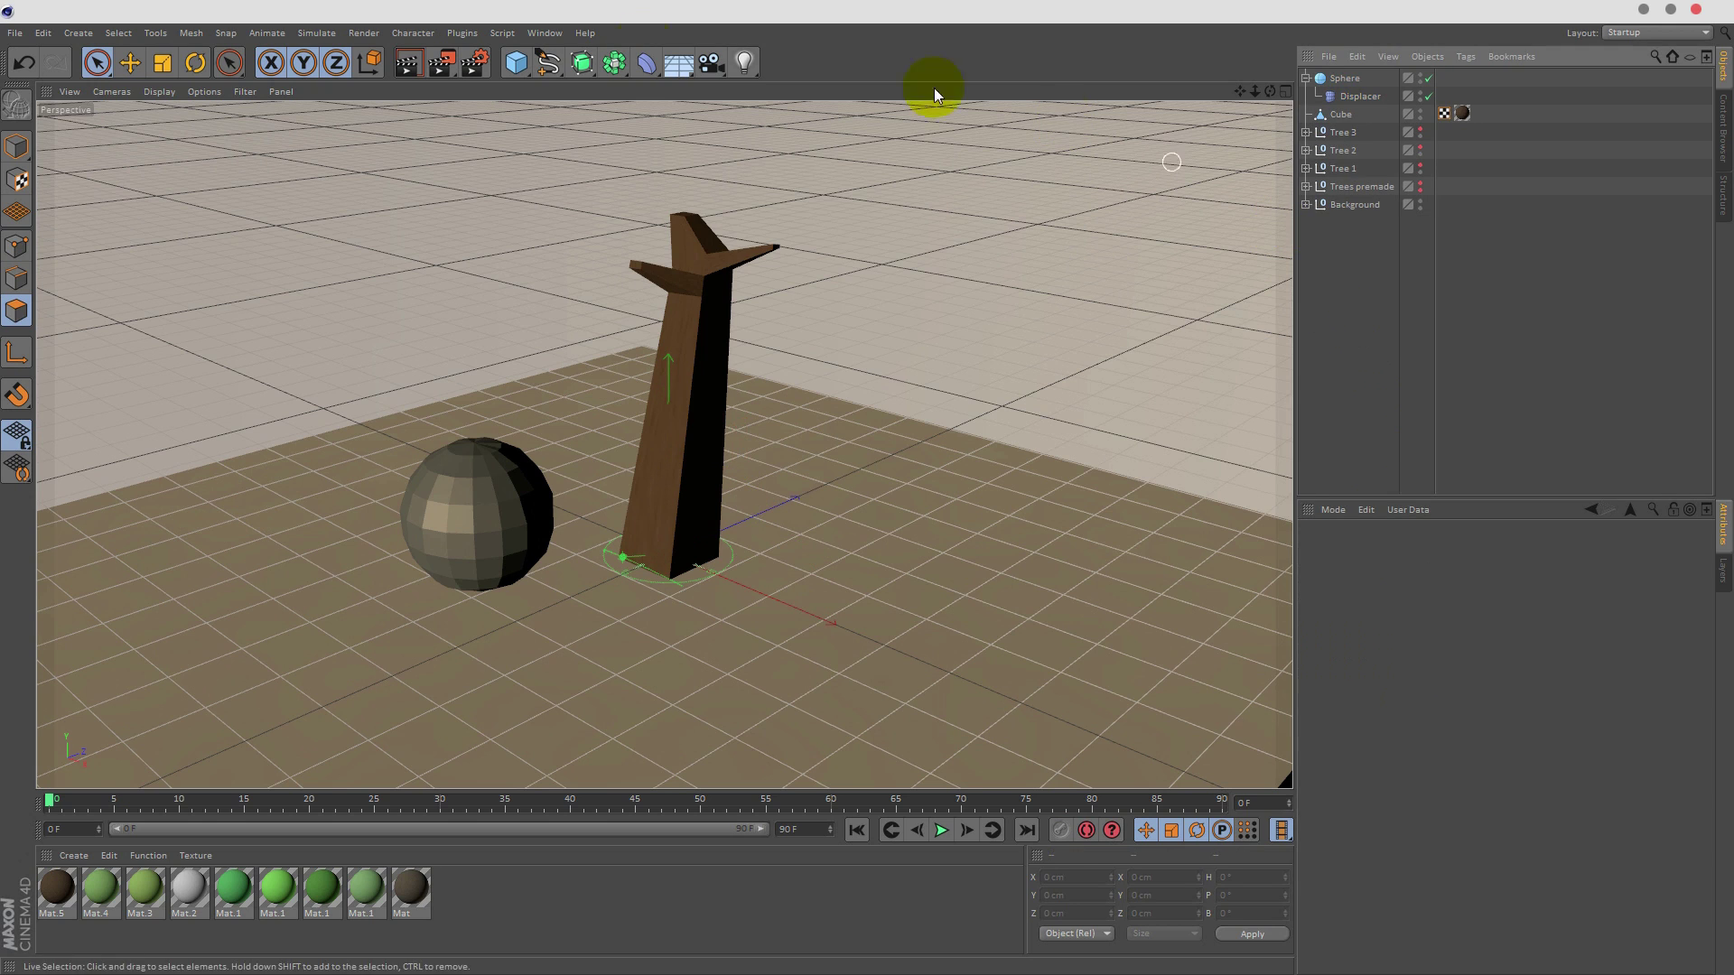
- Add a Polygon Reduction deformer as a child of the sphere and set its Reduction Strength to 65%
{"action": "left_click", "coordinate": [645, 62]}
{"action": "left_click", "coordinate": [941, 283]}
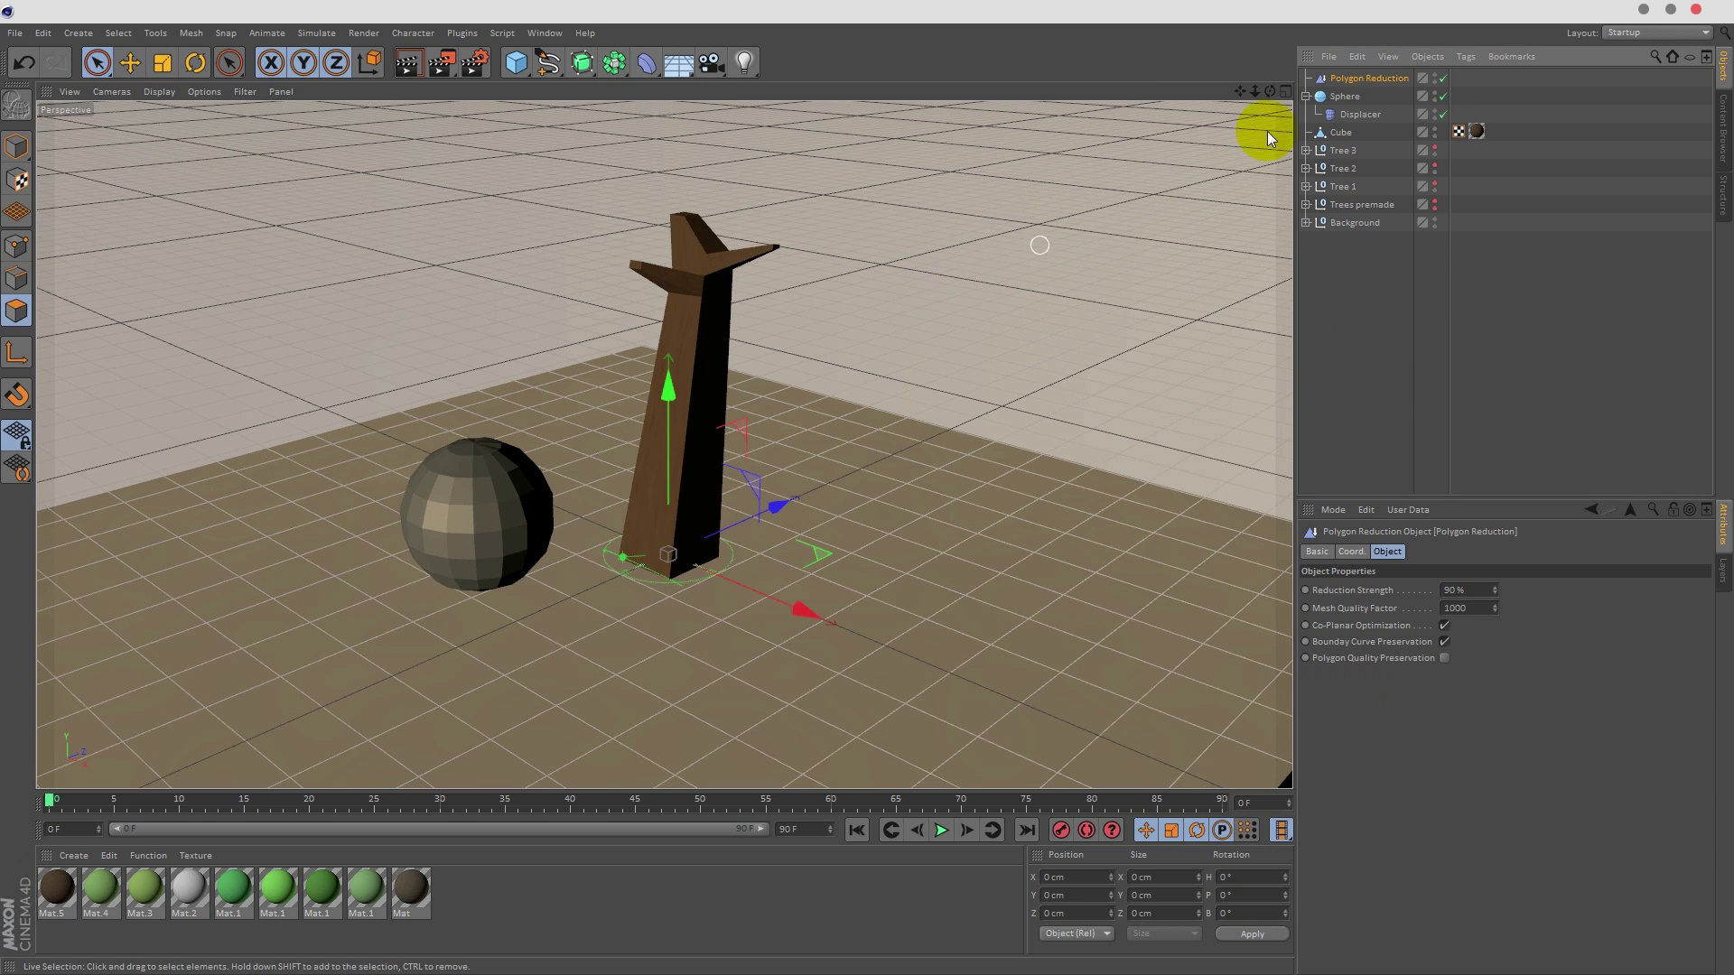
{"action": "left_click_drag", "start_coordinate": [1348, 106], "coordinate": [1349, 104]}
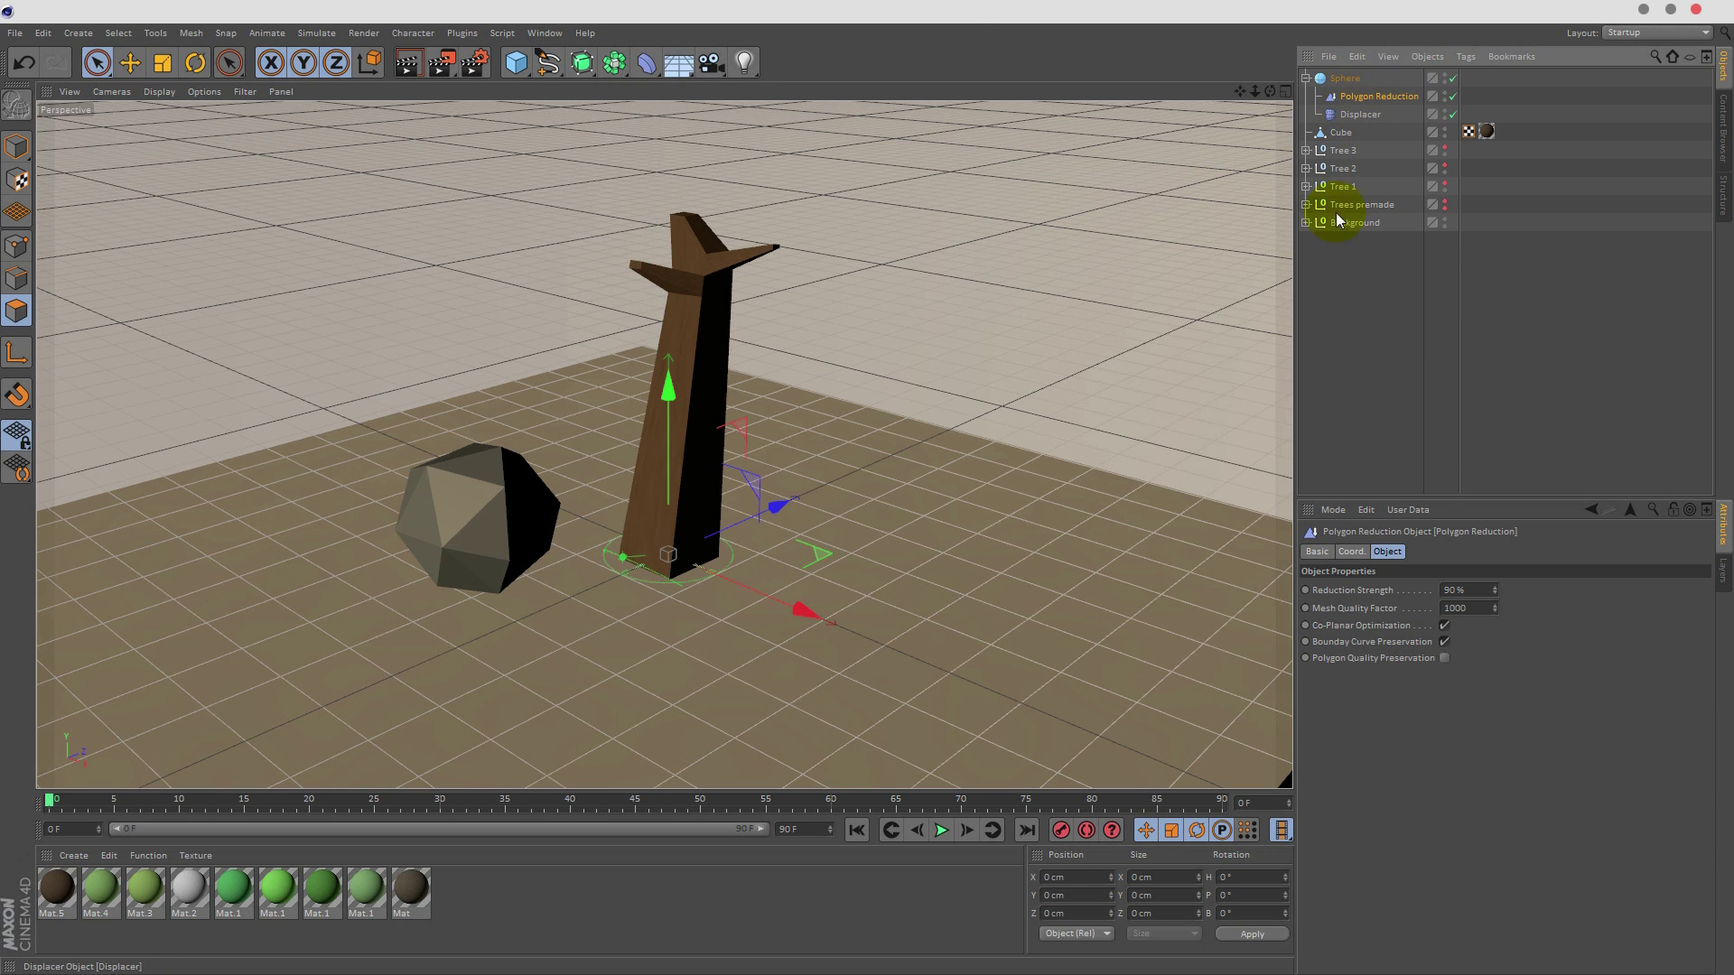
{"action": "left_click_drag", "start_coordinate": [1494, 589], "coordinate": [1497, 607]}
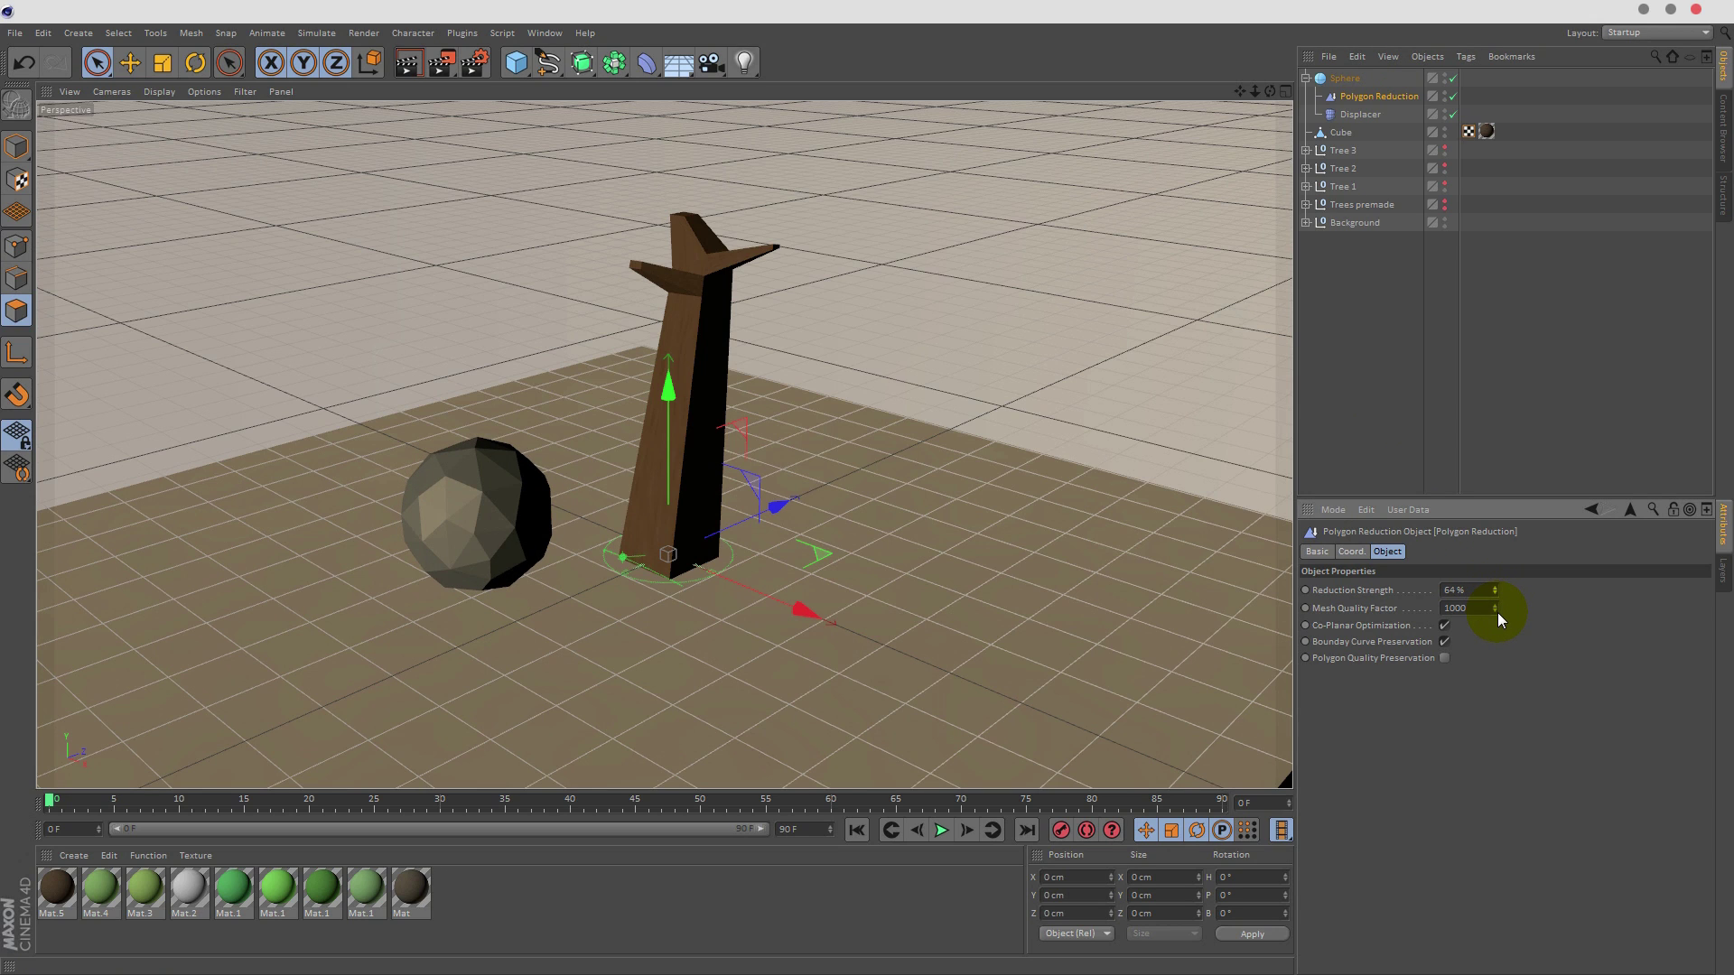
{"action": "left_click", "coordinate": [1494, 587]}
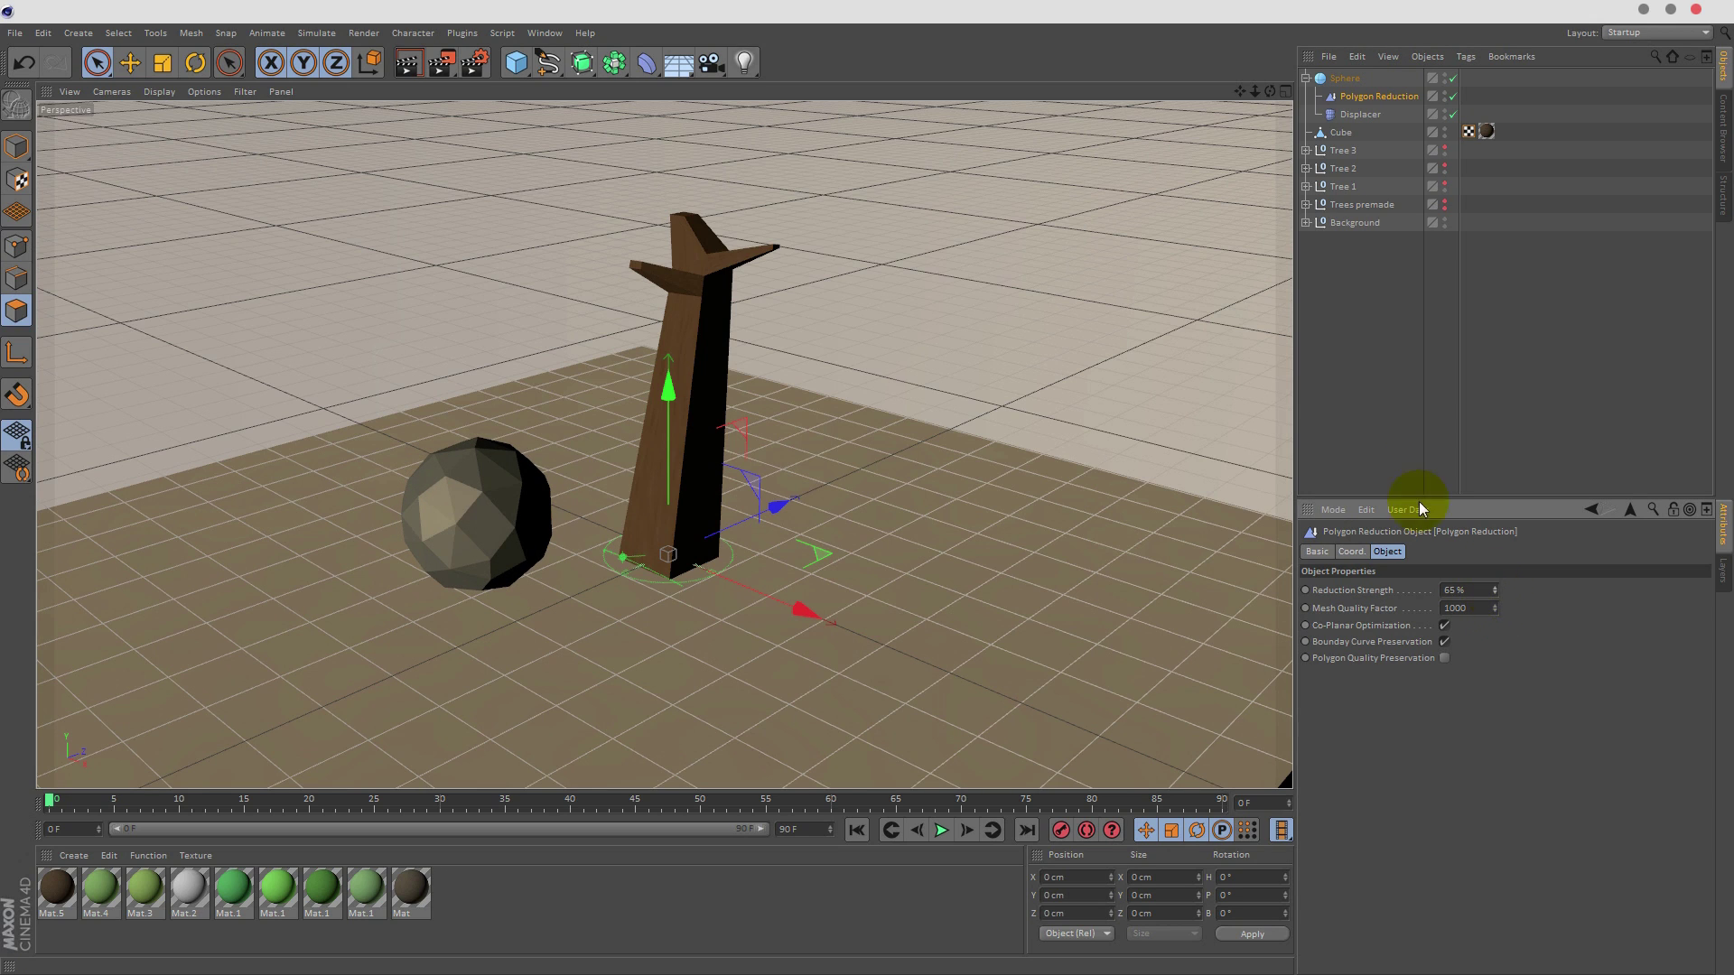
{"action": "left_click", "coordinate": [1353, 403]}
{"action": "left_click_drag", "start_coordinate": [334, 890], "coordinate": [446, 783]}
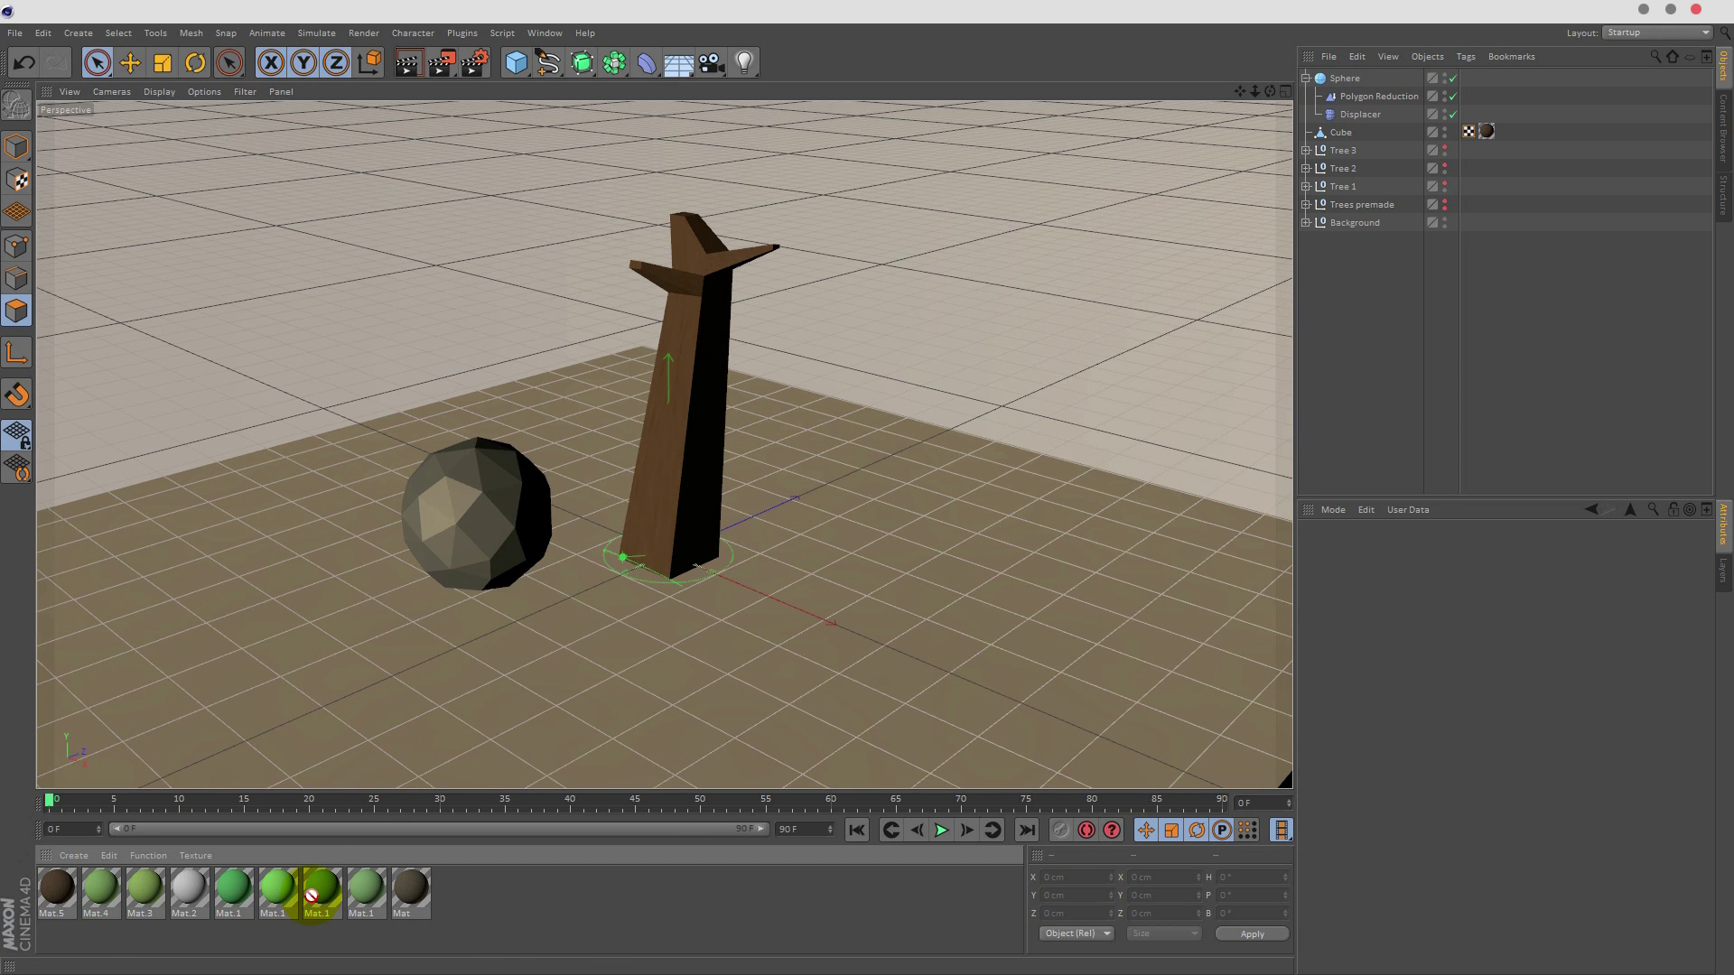
- Raise the sphere to the top of the trunk beside the branches and scale it to a radius of about 84 cm
{"action": "left_click", "coordinate": [1337, 79]}
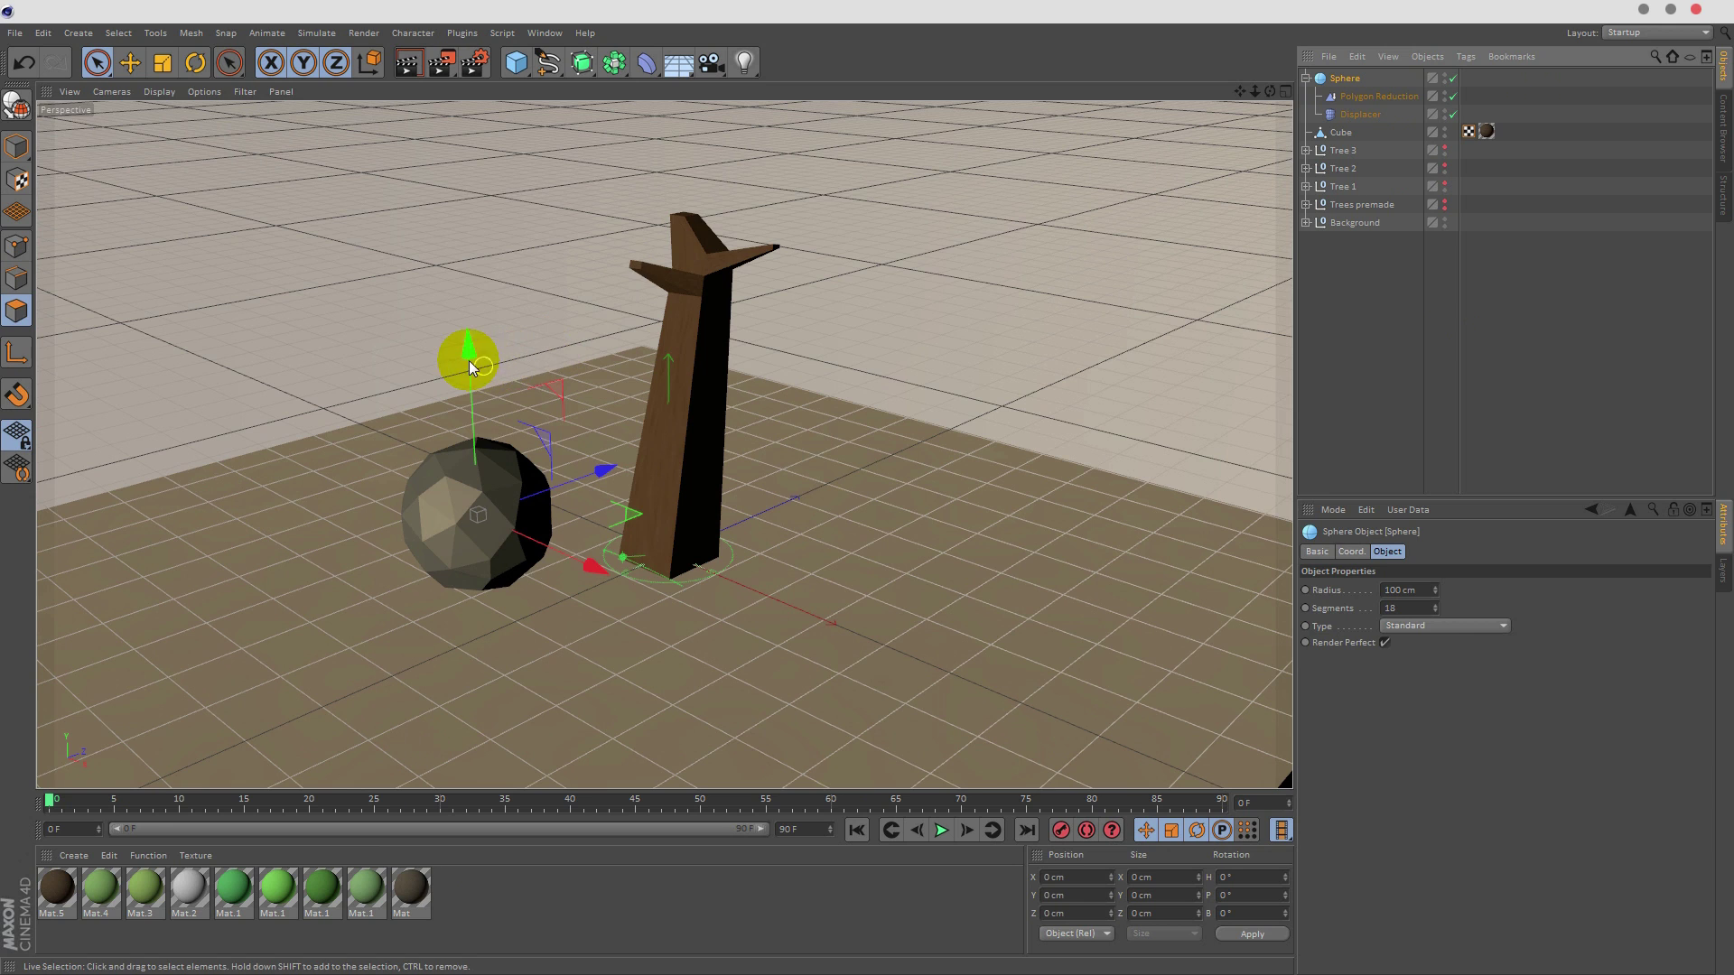
{"action": "left_click_drag", "start_coordinate": [469, 361], "coordinate": [501, 262]}
{"action": "key", "text": "t"}
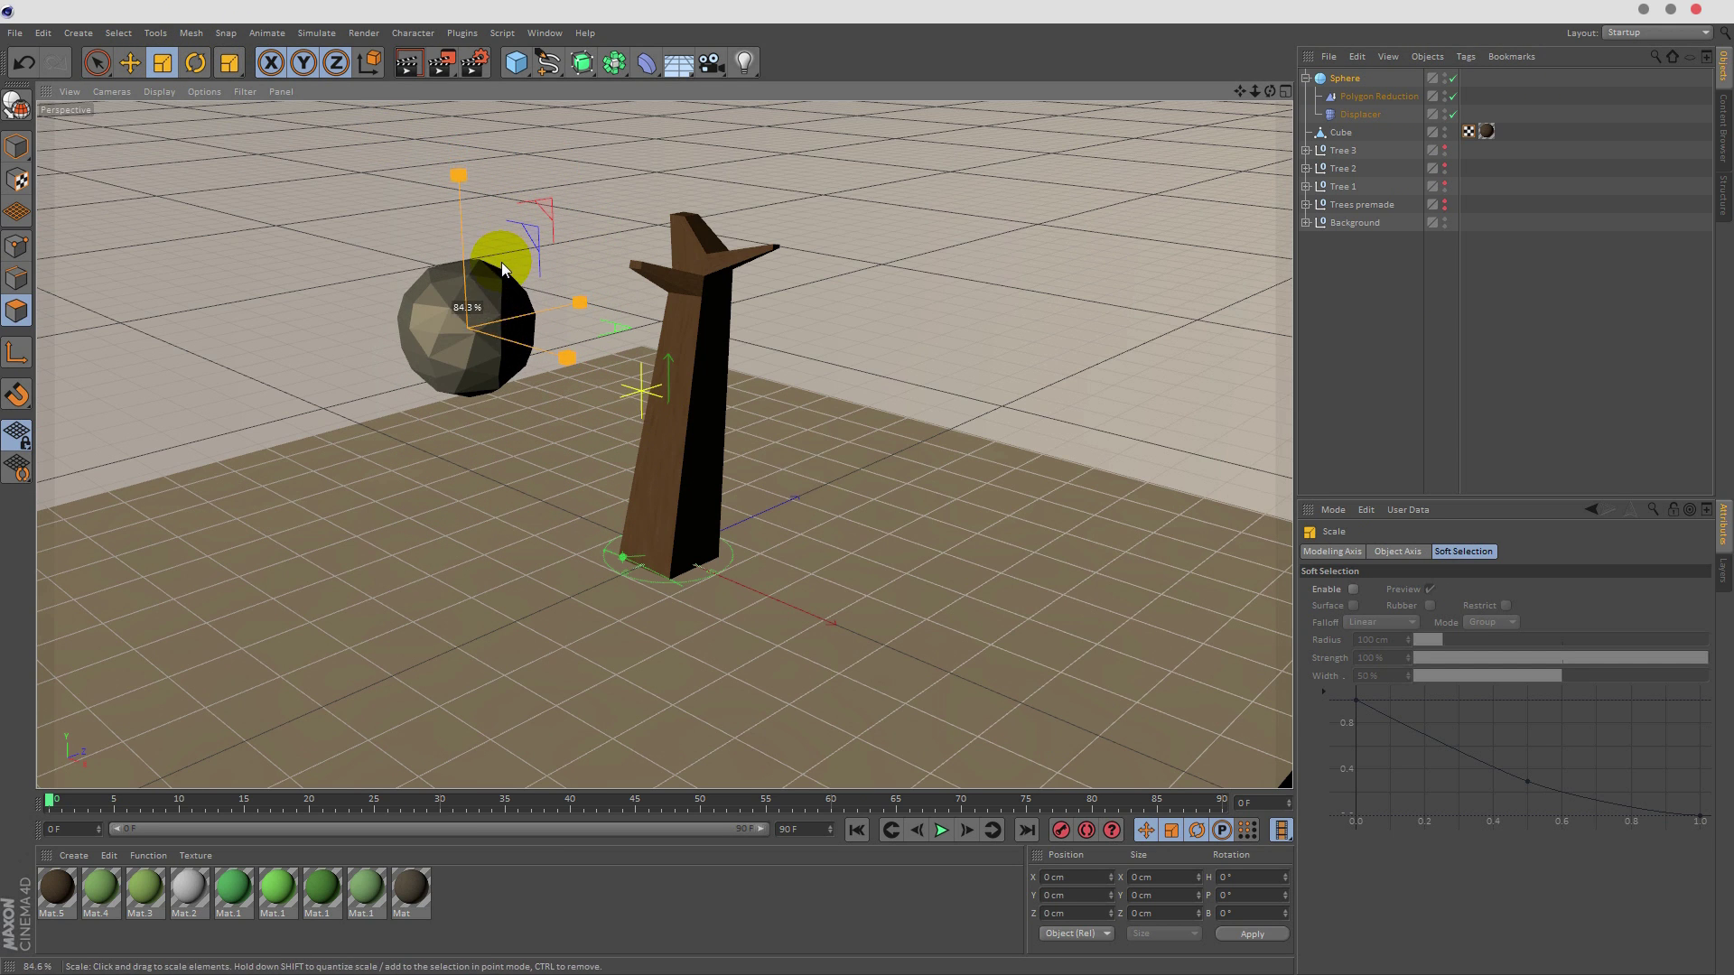
{"action": "left_click", "coordinate": [97, 62]}
{"action": "left_click_drag", "start_coordinate": [584, 306], "coordinate": [728, 267]}
{"action": "left_click_drag", "start_coordinate": [616, 143], "coordinate": [612, 121]}
{"action": "left_click", "coordinate": [1217, 195]}
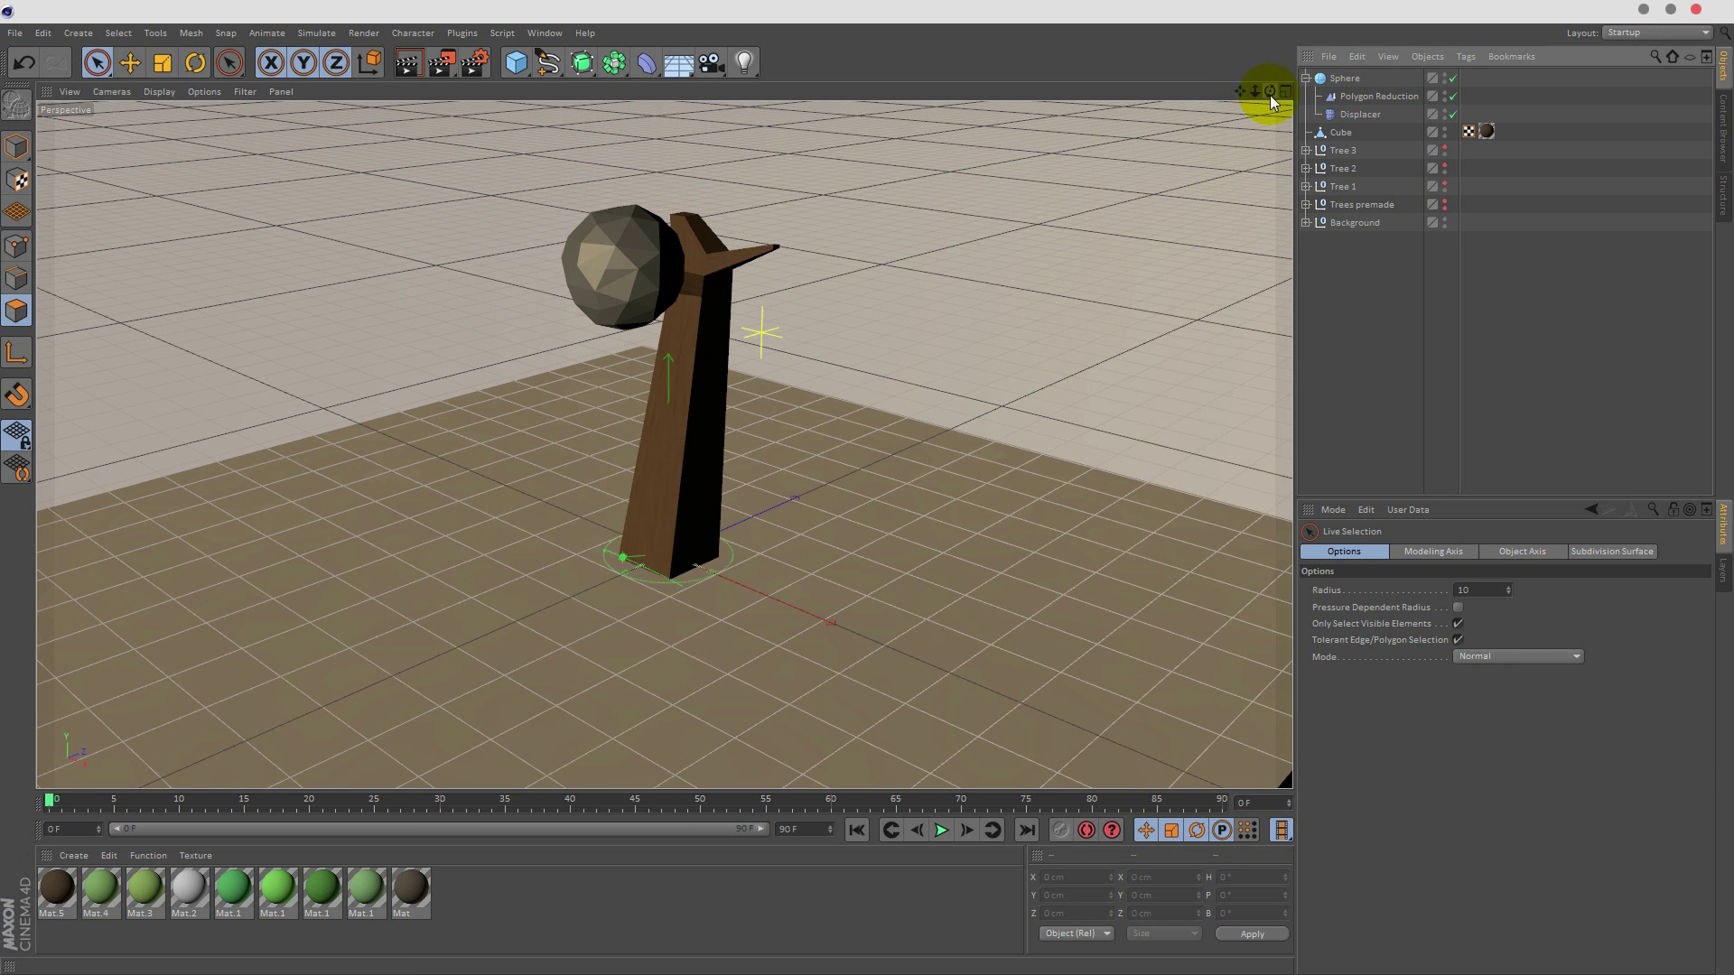
- Position the sphere on the tip of the side branch and scale it down to about three quarters of its size
{"action": "left_click_drag", "start_coordinate": [1270, 94], "coordinate": [1363, 112]}
{"action": "left_click", "coordinate": [1345, 77]}
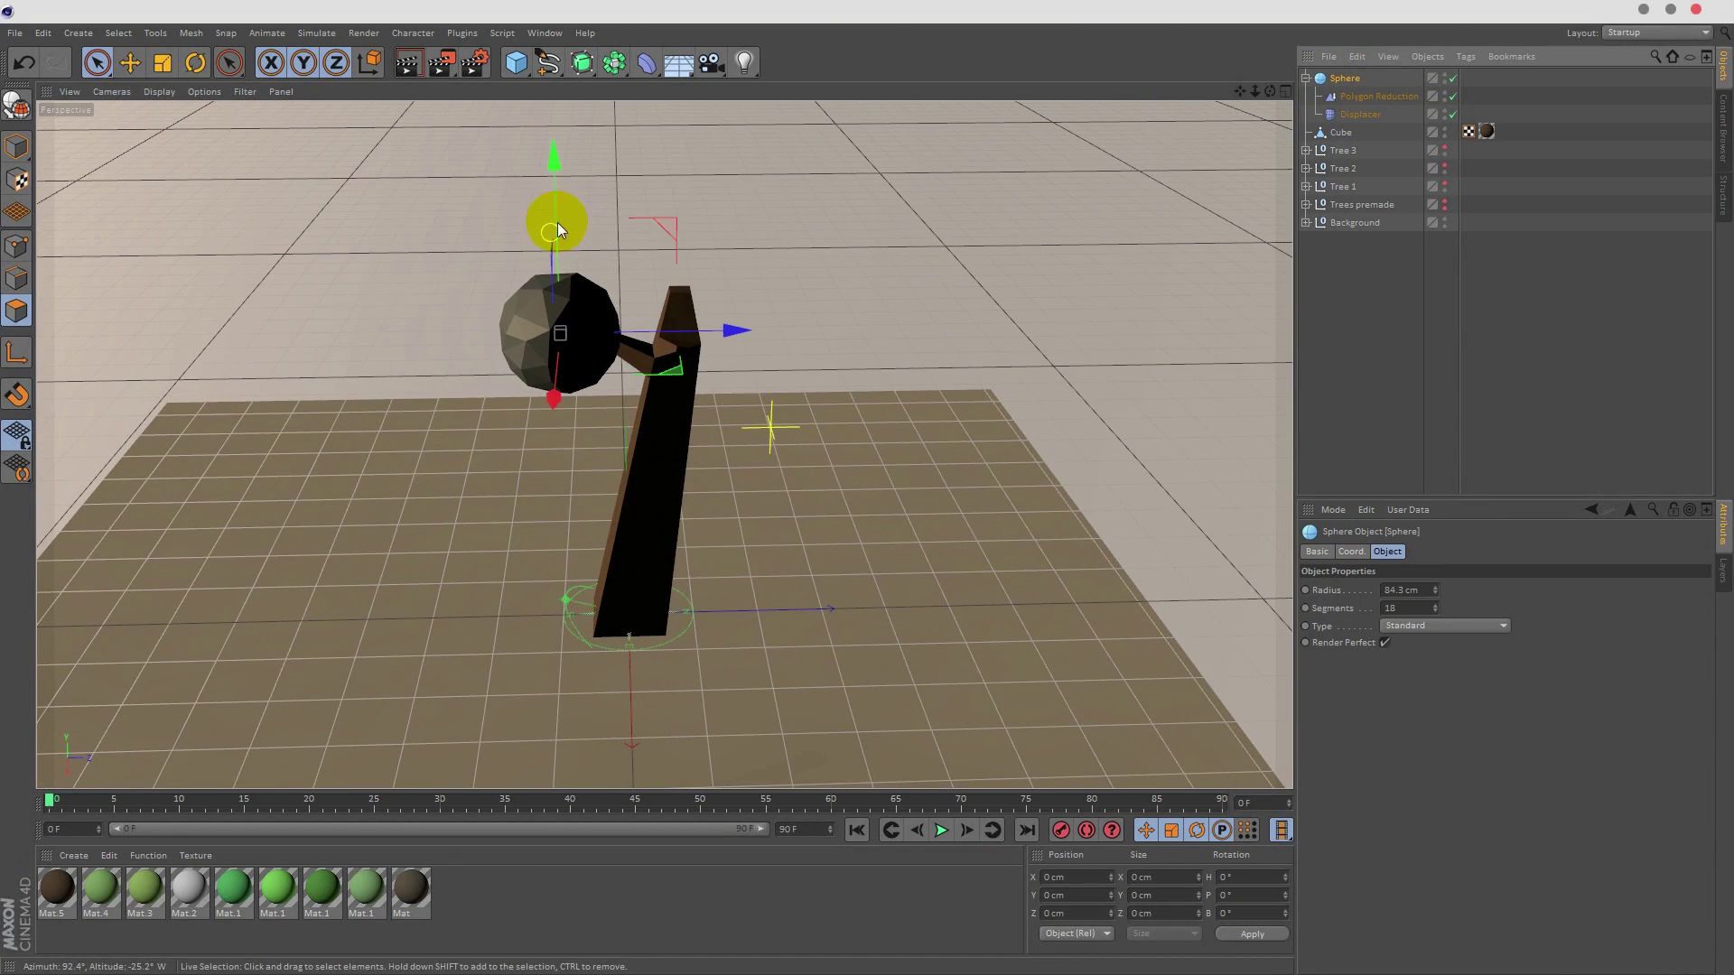
{"action": "left_click_drag", "start_coordinate": [556, 222], "coordinate": [560, 199]}
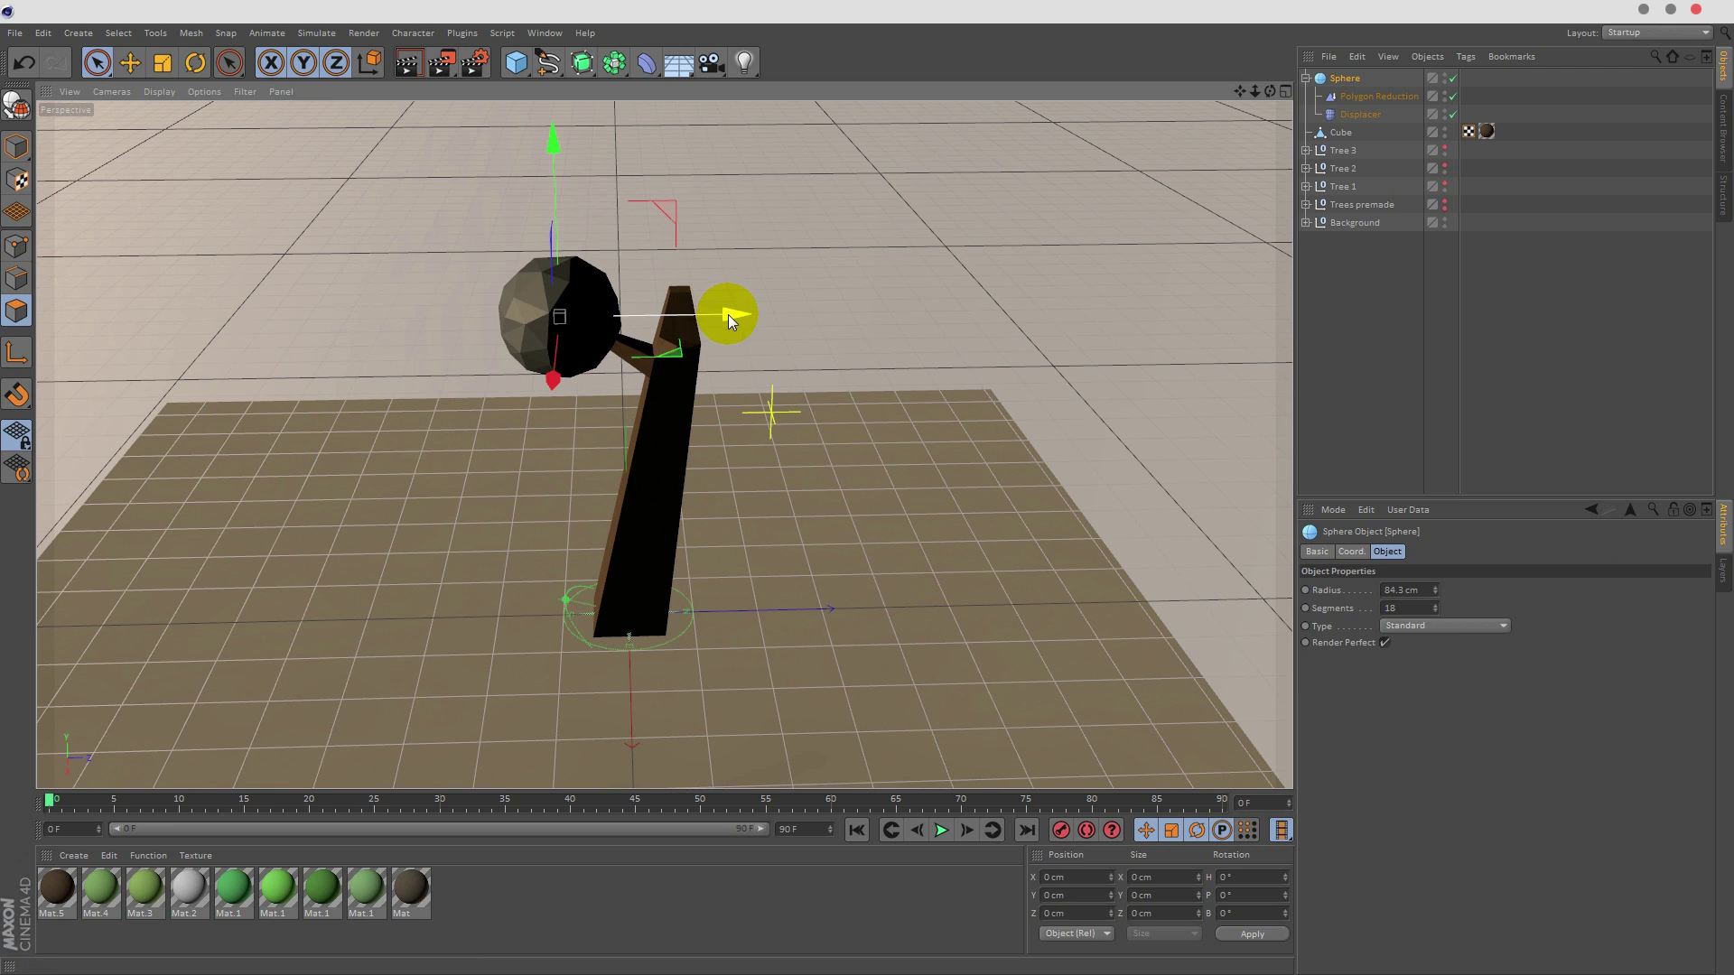
{"action": "left_click_drag", "start_coordinate": [728, 315], "coordinate": [736, 315]}
{"action": "left_click", "coordinate": [163, 62]}
{"action": "left_click_drag", "start_coordinate": [394, 206], "coordinate": [208, 282]}
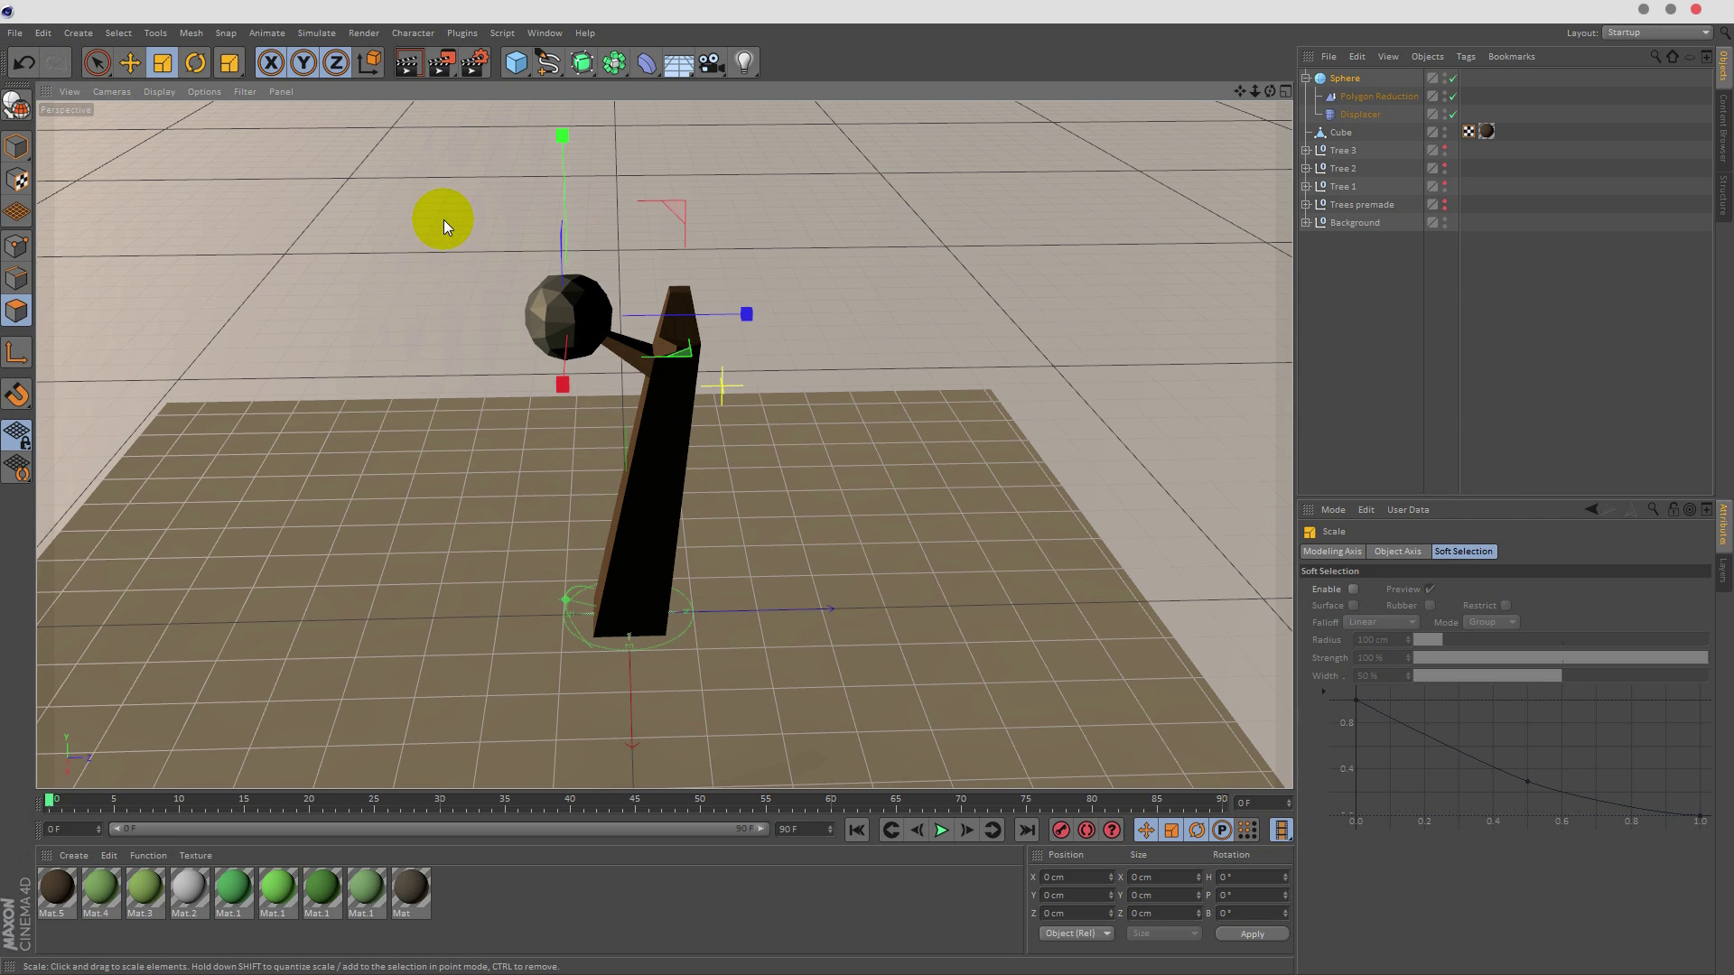
- Duplicate the sphere and move the copy about 132 cm along Z and 115 cm along X onto another branch, raising it slightly
{"action": "key", "text": "ctrl+c"}
{"action": "key", "text": "ctrl+v"}
{"action": "left_click", "coordinate": [96, 62]}
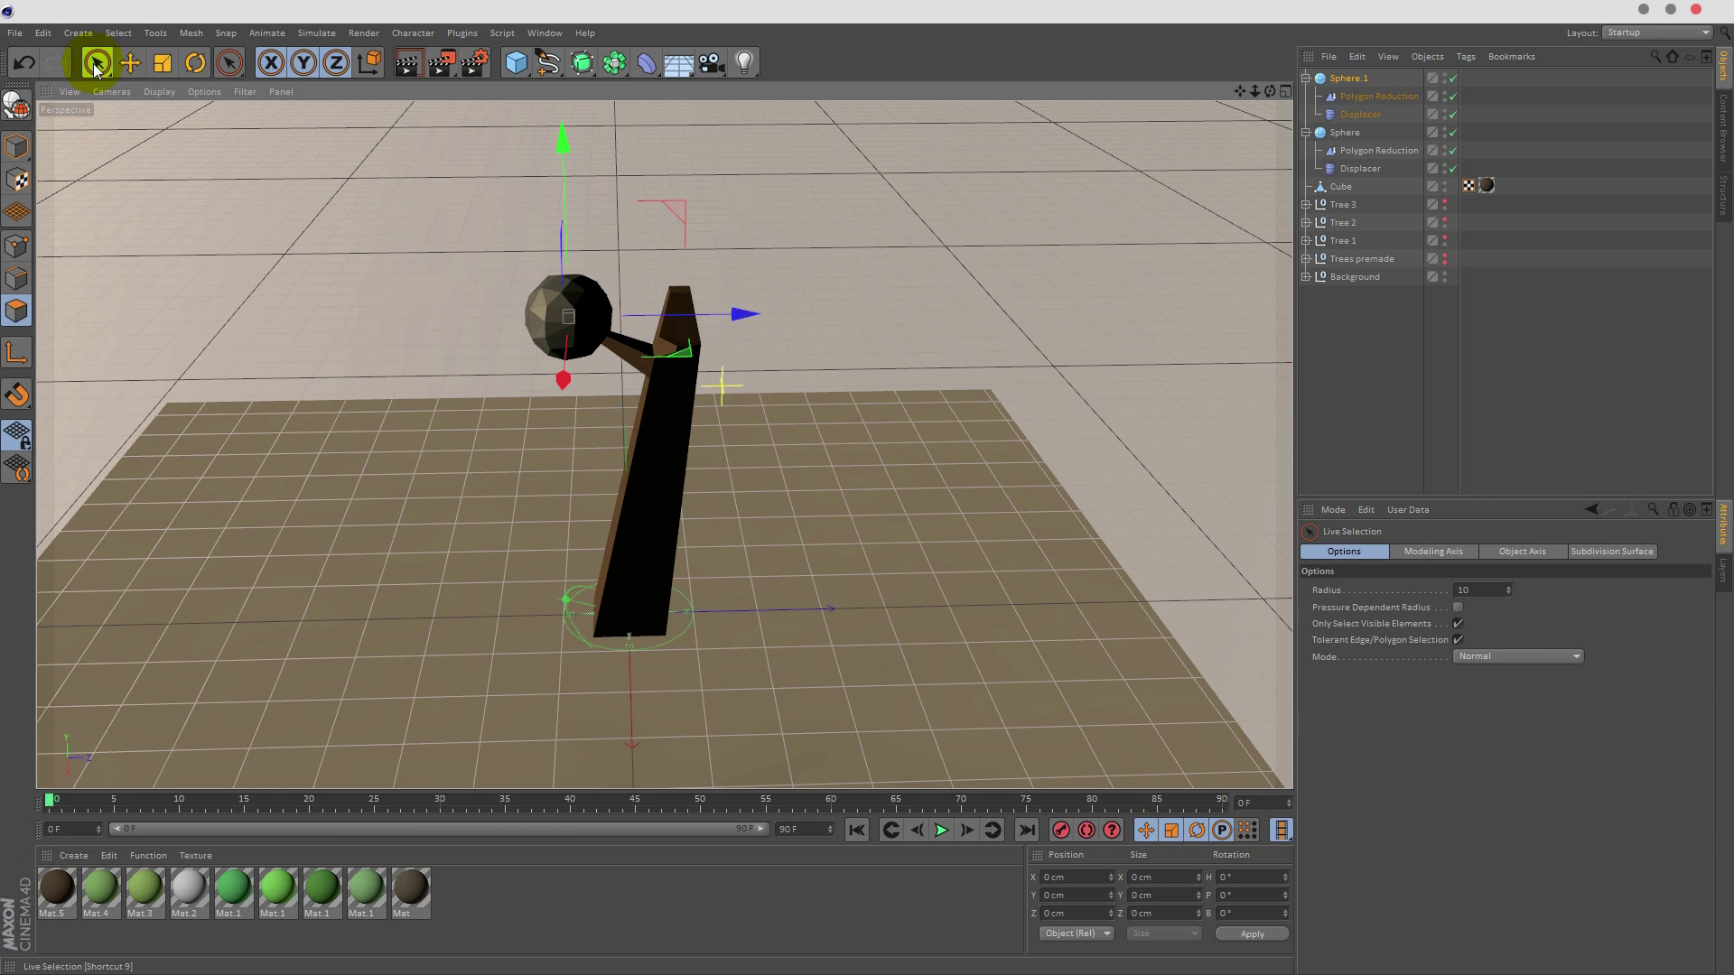
{"action": "left_click_drag", "start_coordinate": [740, 318], "coordinate": [836, 316]}
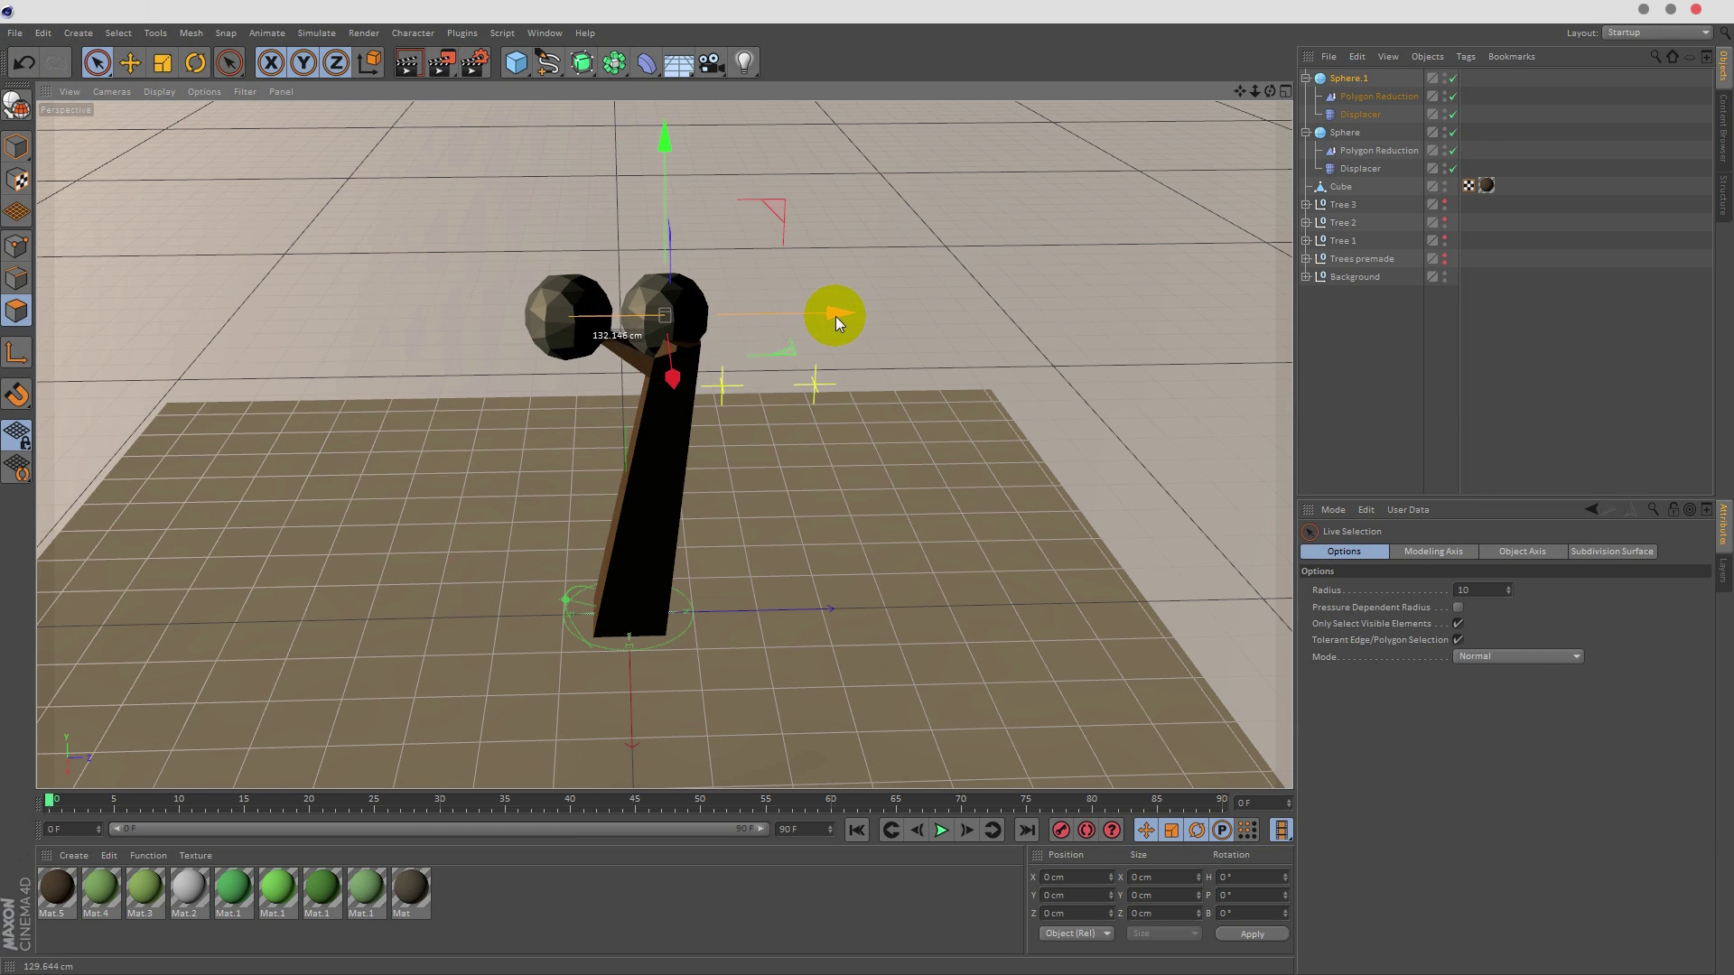
{"action": "left_click_drag", "start_coordinate": [1276, 94], "coordinate": [878, 336]}
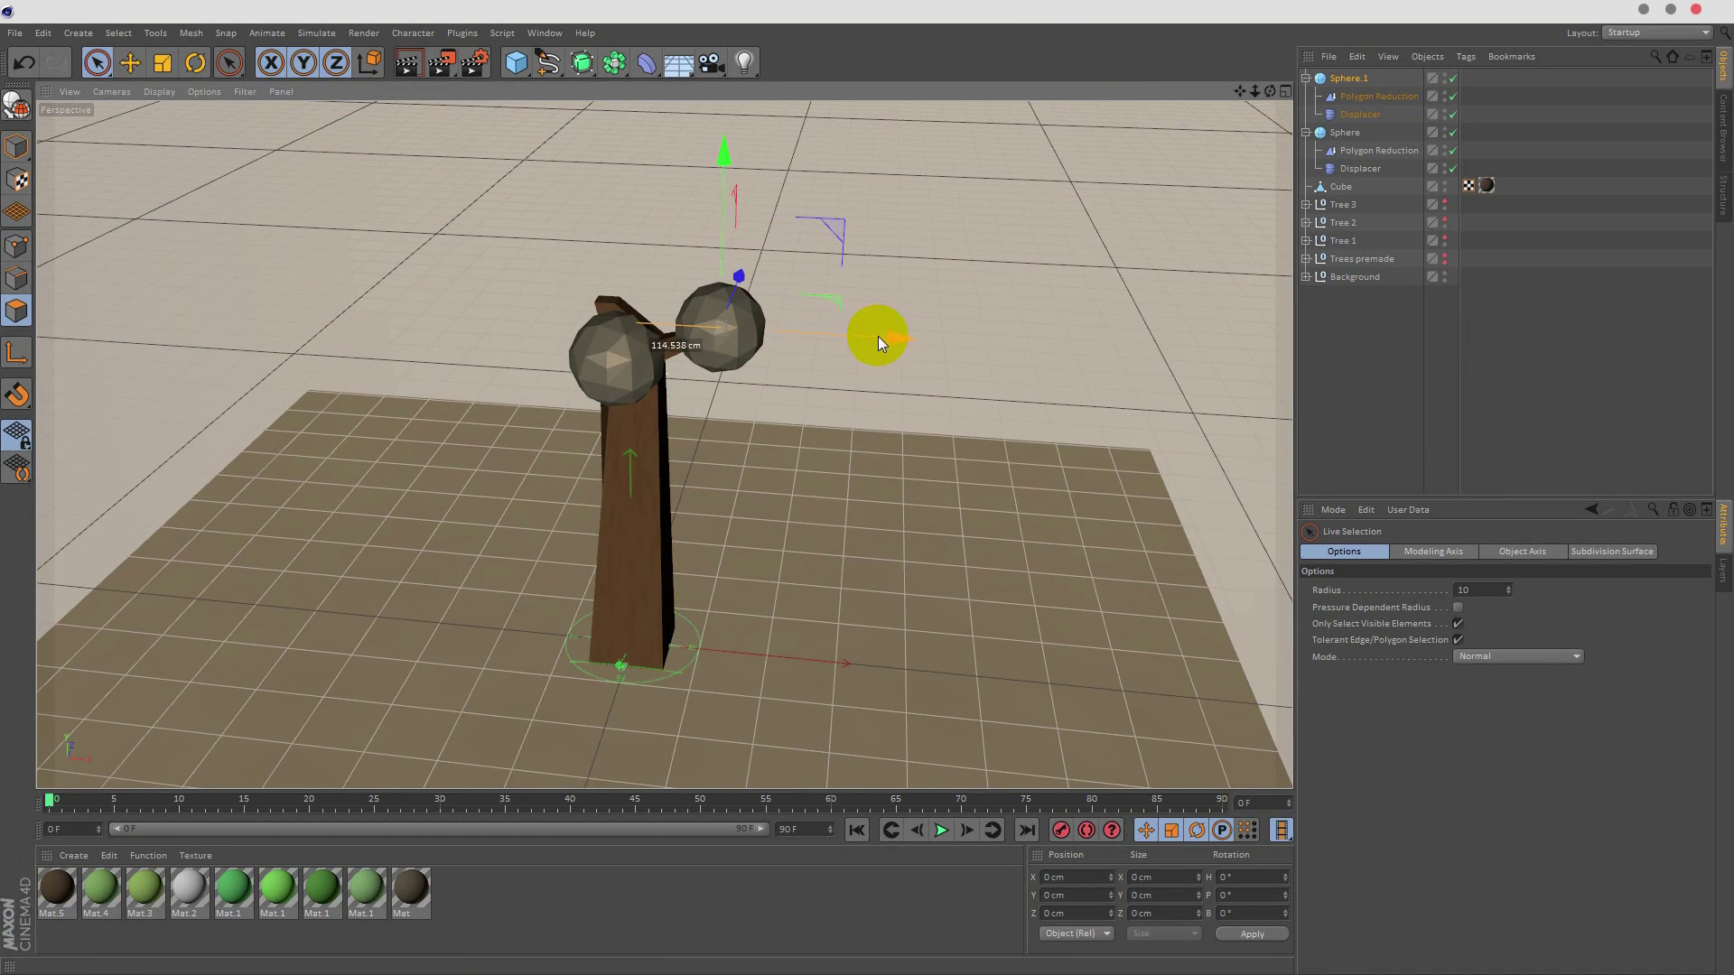
{"action": "left_click_drag", "start_coordinate": [723, 169], "coordinate": [725, 162]}
{"action": "left_click_drag", "start_coordinate": [1276, 94], "coordinate": [855, 313]}
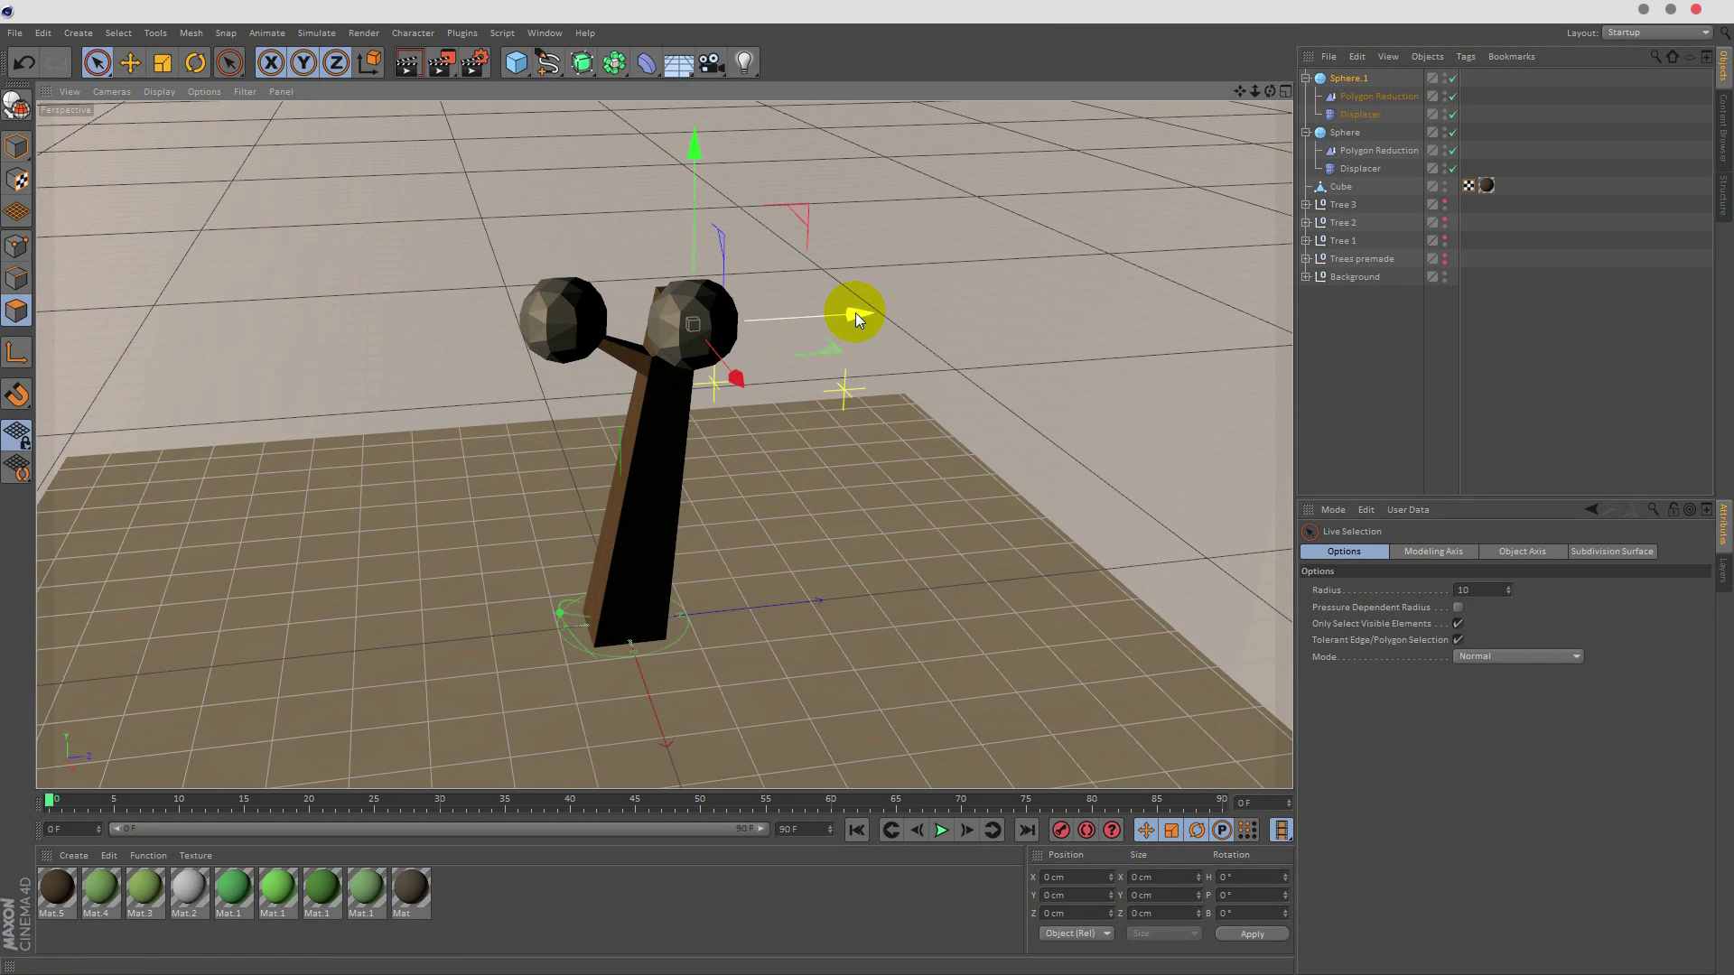
- Enlarge the second sphere to a radius of about 68 cm
{"action": "key", "text": "t"}
{"action": "left_click_drag", "start_coordinate": [775, 239], "coordinate": [889, 198]}
{"action": "left_click", "coordinate": [100, 67]}
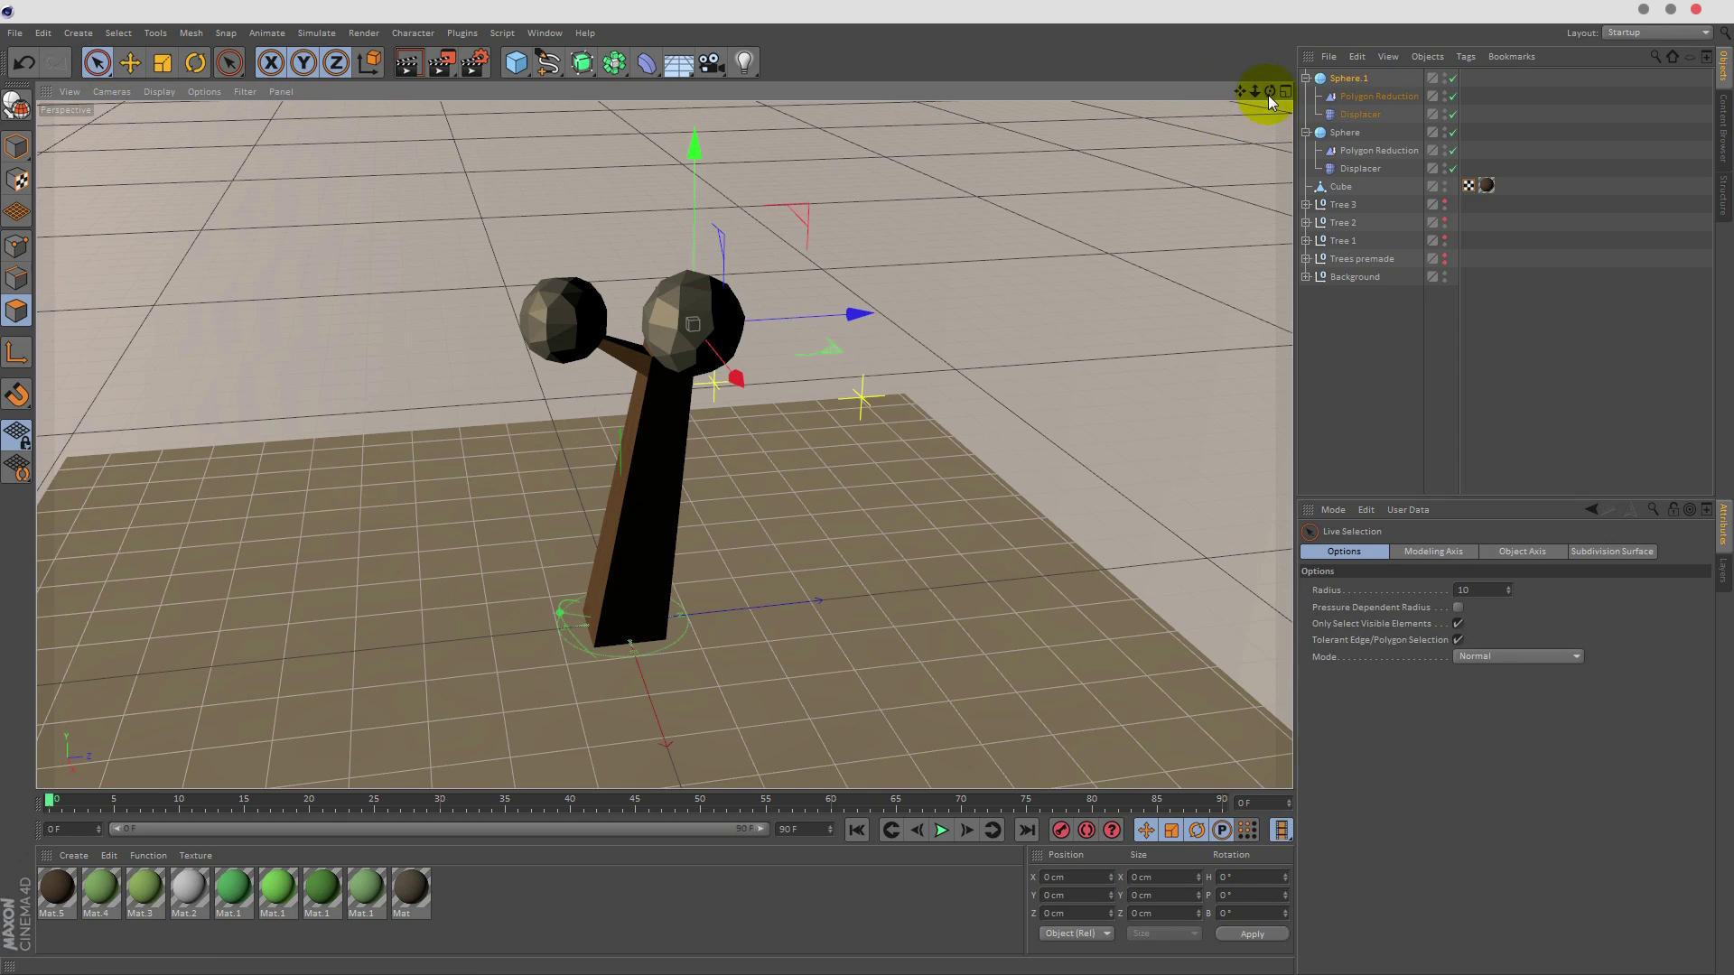
- Copy the second sphere along X to the remaining branch tip, shrink the copy and nudge it into place
{"action": "left_click_drag", "start_coordinate": [1269, 93], "coordinate": [941, 54]}
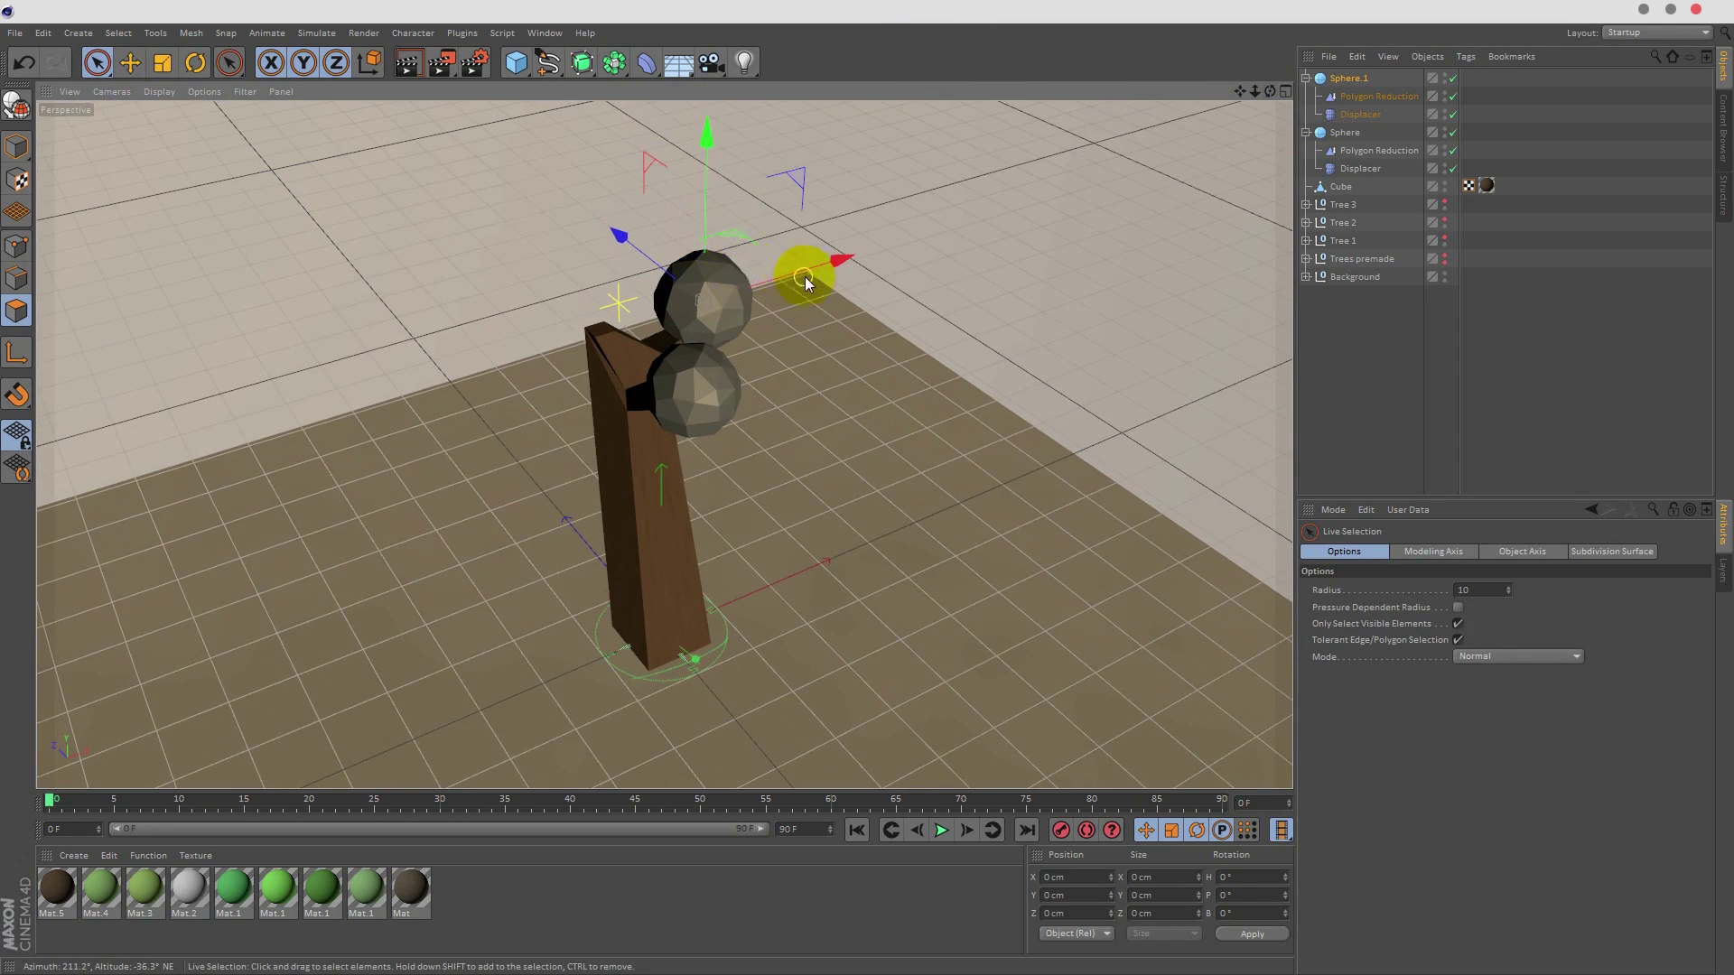
{"action": "left_click_drag", "start_coordinate": [805, 276], "coordinate": [729, 269], "text": "ctrl"}
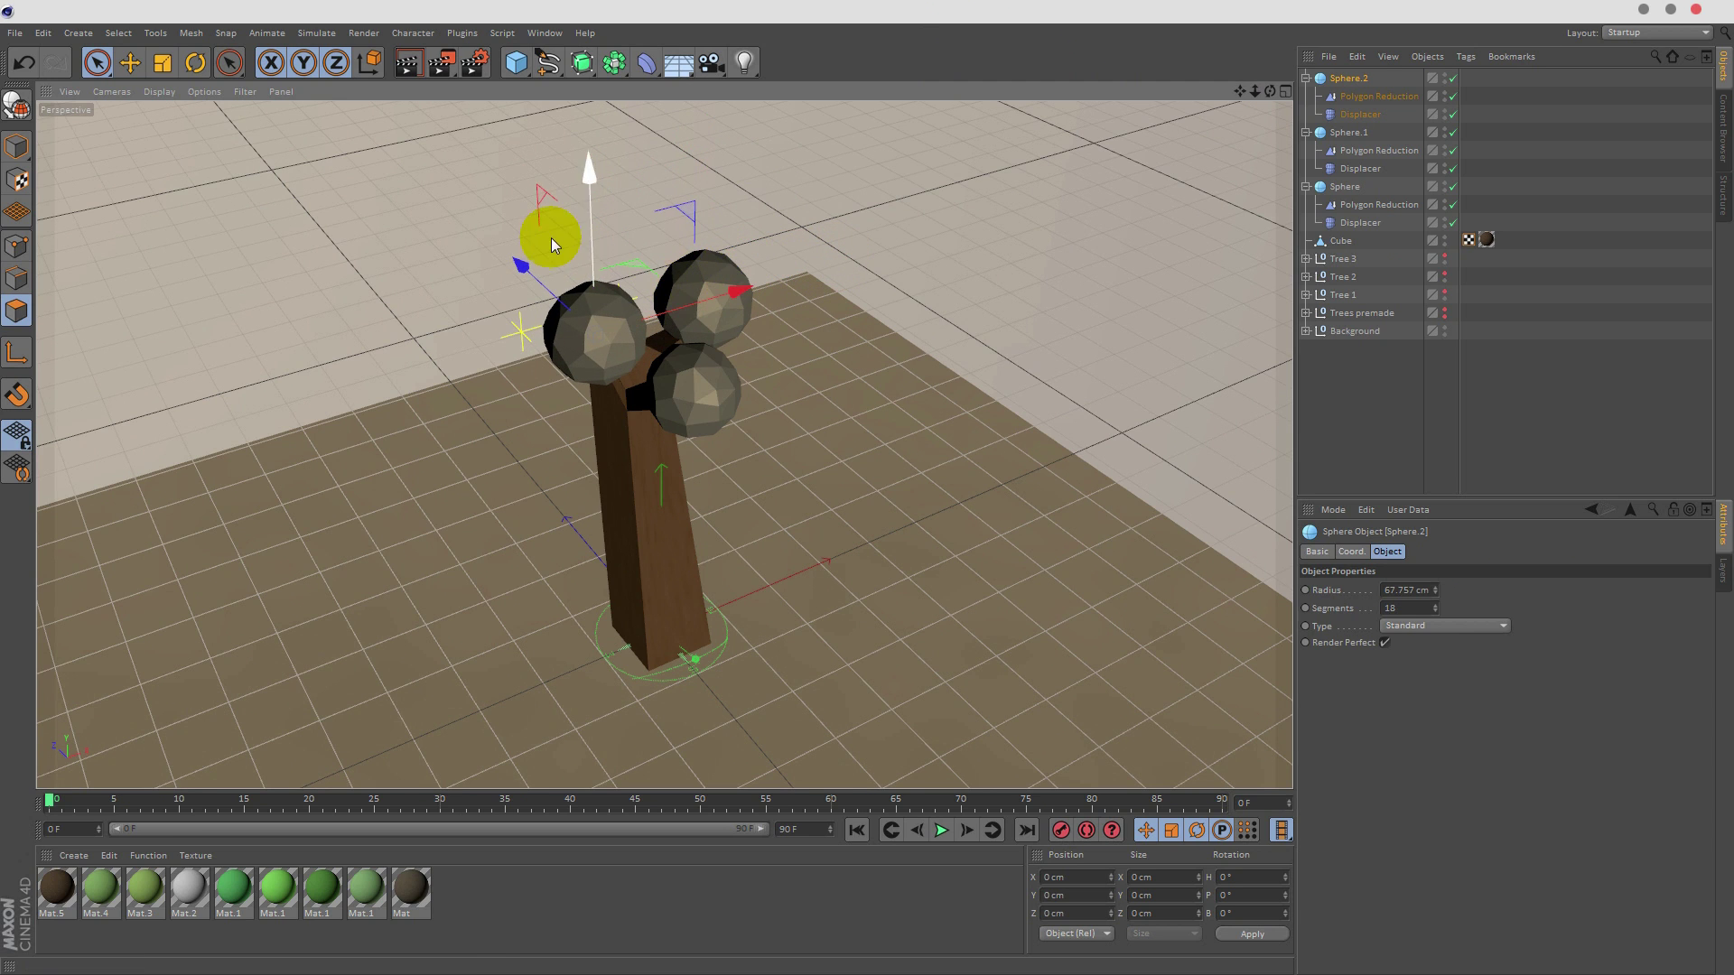
{"action": "left_click", "coordinate": [163, 63]}
{"action": "left_click_drag", "start_coordinate": [407, 267], "coordinate": [233, 325]}
{"action": "left_click", "coordinate": [97, 64]}
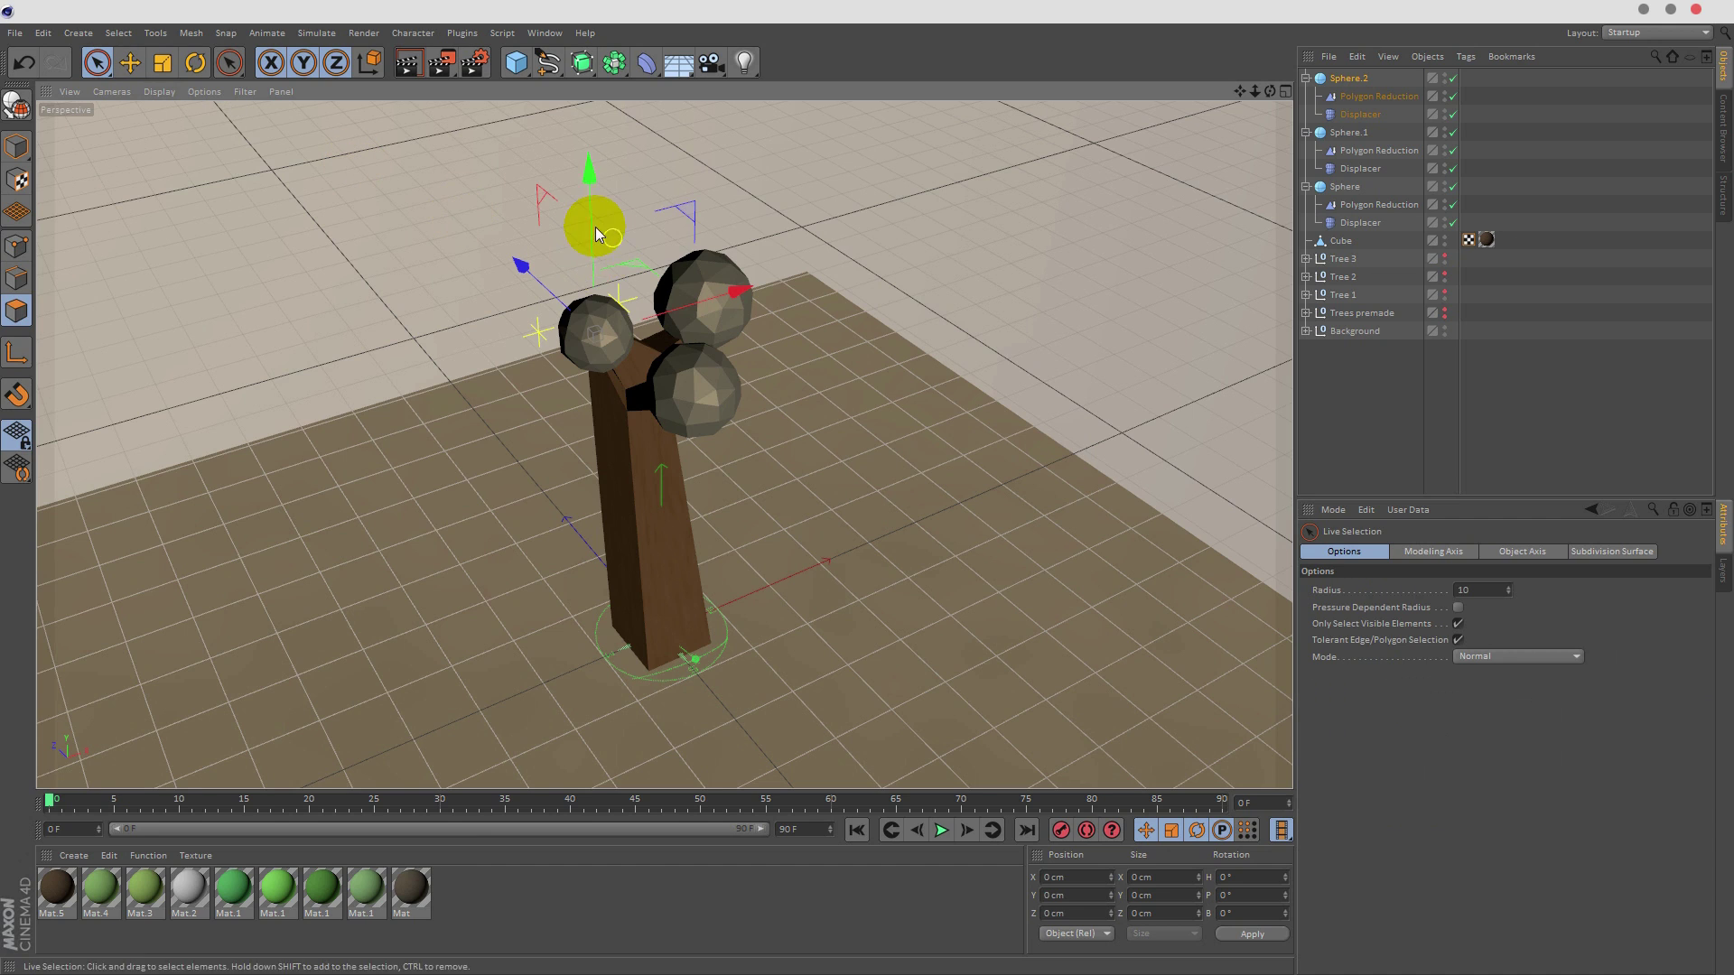
{"action": "left_click_drag", "start_coordinate": [535, 256], "coordinate": [529, 265]}
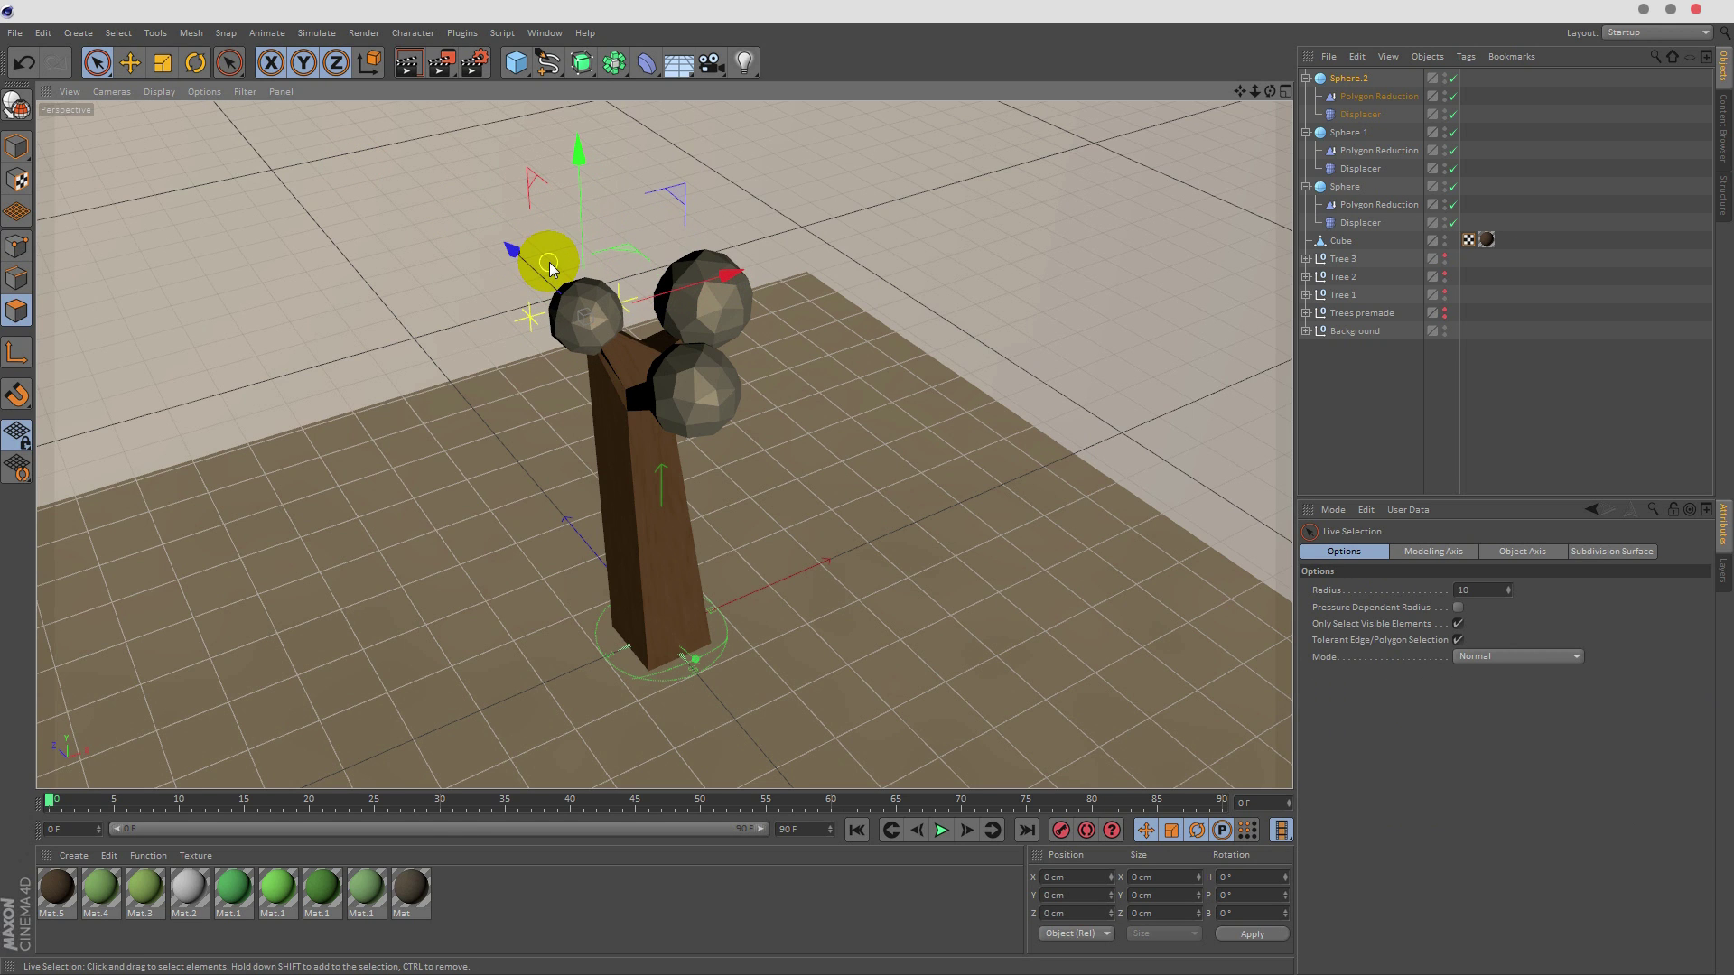
- Duplicate the small third sphere, move the copy up between the existing spheres and enlarge it to a radius of about 69 cm
{"action": "key", "text": "ctrl+c"}
{"action": "key", "text": "ctrl+v"}
{"action": "left_click_drag", "start_coordinate": [719, 278], "coordinate": [775, 267]}
{"action": "left_click_drag", "start_coordinate": [637, 156], "coordinate": [997, 122]}
{"action": "left_click", "coordinate": [161, 76]}
{"action": "left_click_drag", "start_coordinate": [1270, 92], "coordinate": [687, 90]}
{"action": "left_click", "coordinate": [96, 67]}
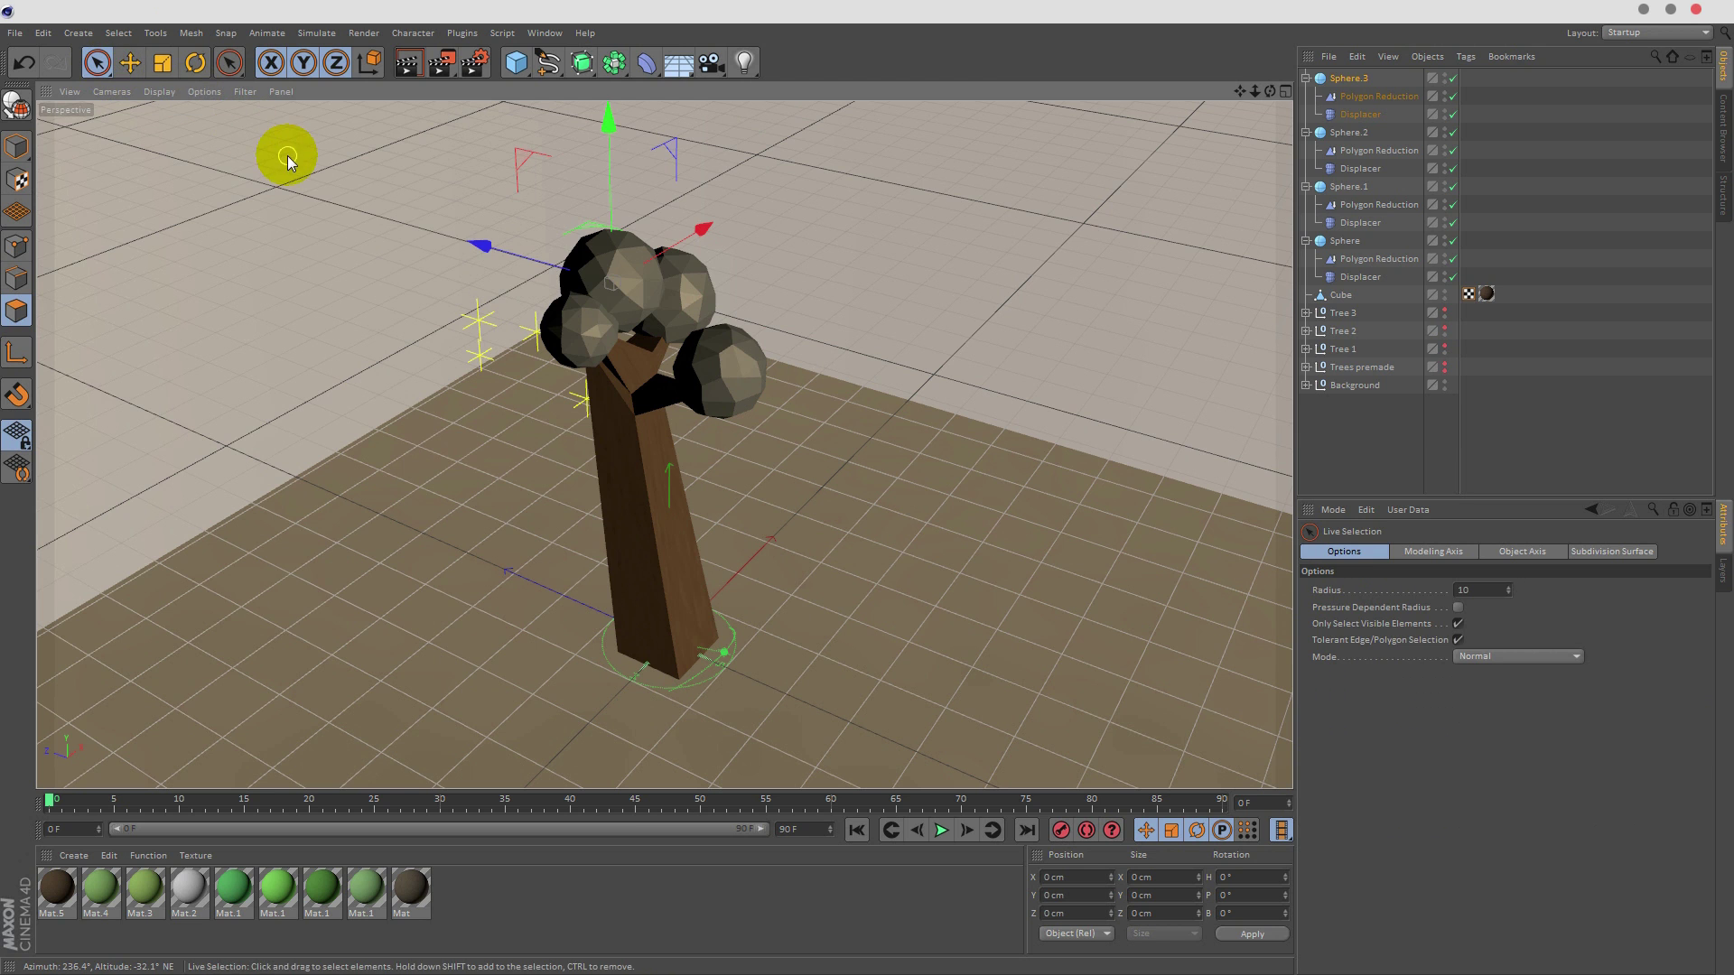
- Duplicate the fourth sphere and move the copy to the other side of the crown, above the first sphere
{"action": "key", "text": "ctrl+c"}
{"action": "key", "text": "ctrl+v"}
{"action": "left_click_drag", "start_coordinate": [502, 256], "coordinate": [607, 289]}
{"action": "left_click_drag", "start_coordinate": [1275, 94], "coordinate": [1622, 141]}
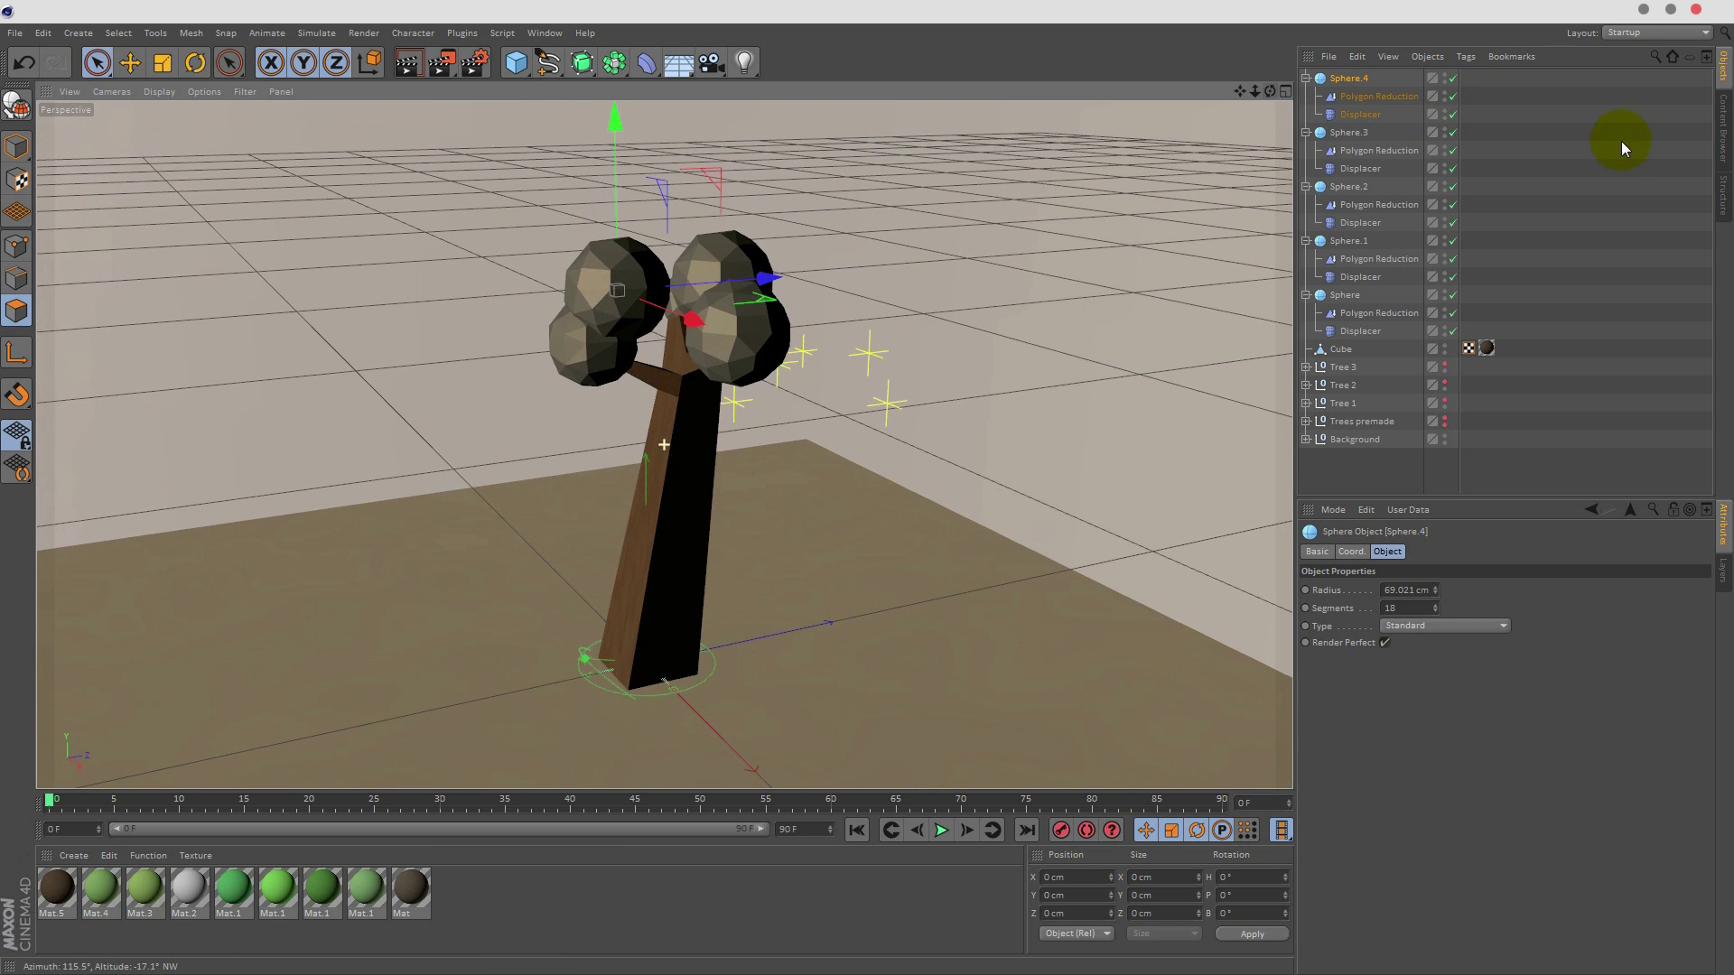
{"action": "left_click_drag", "start_coordinate": [759, 280], "coordinate": [737, 324]}
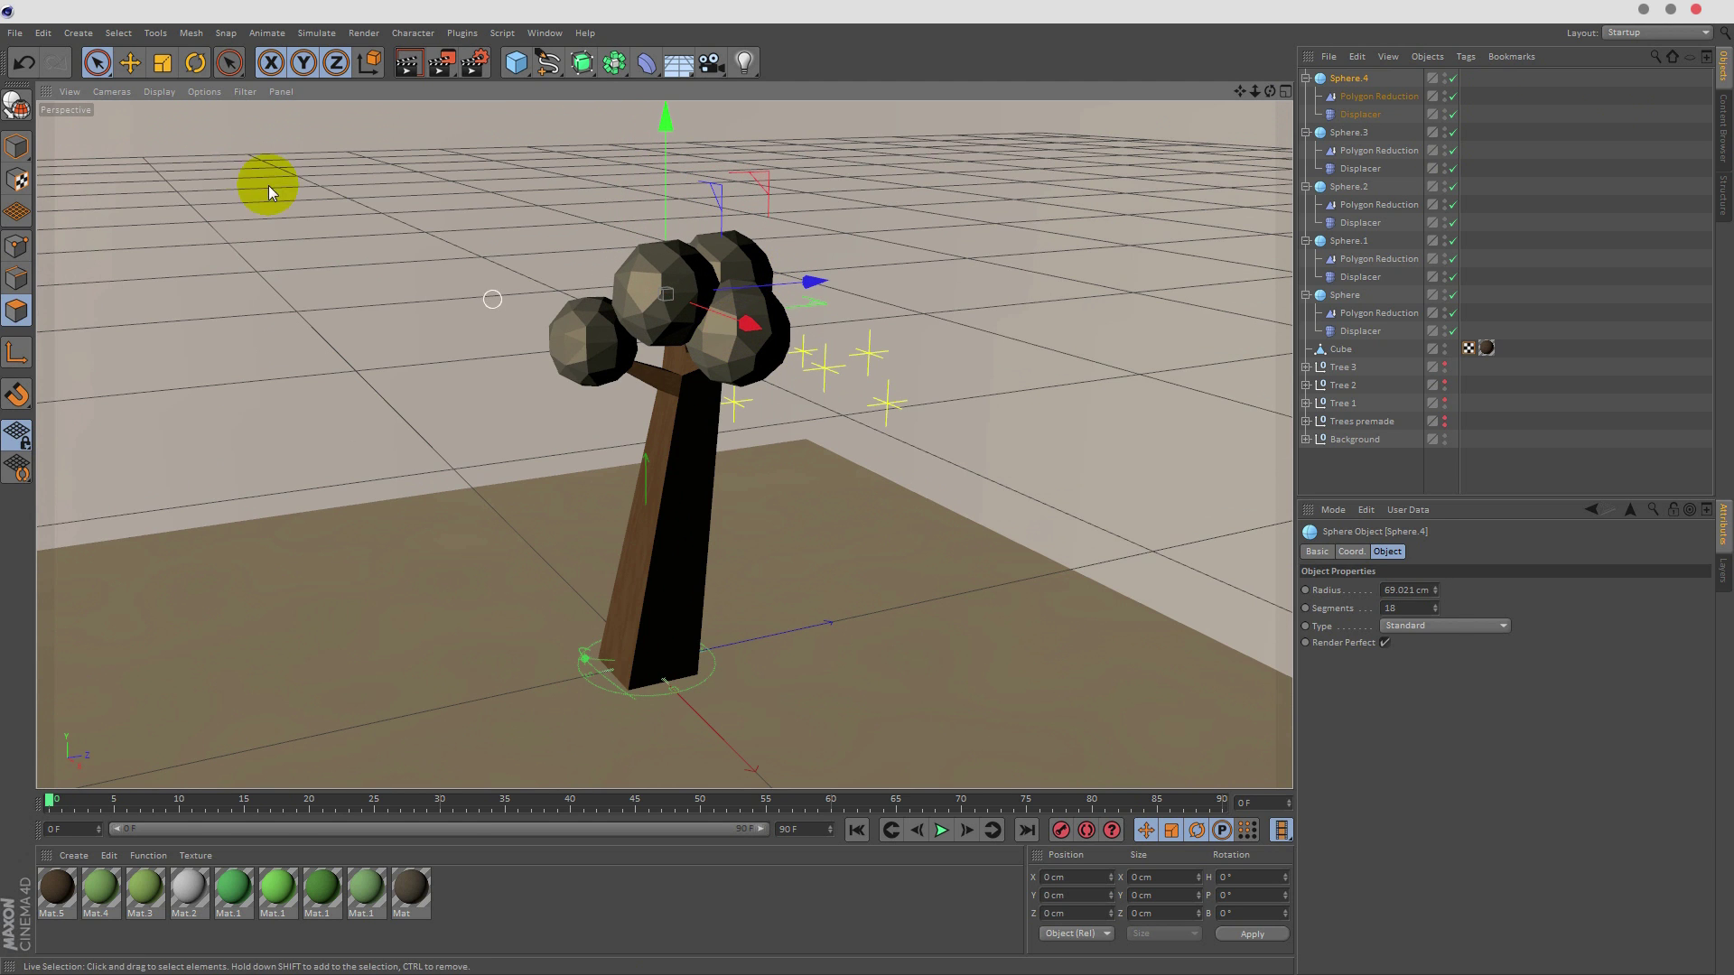
- Enlarge the fifth sphere to a radius of about 79 cm and shift it slightly within the crown
{"action": "left_click", "coordinate": [163, 62]}
{"action": "left_click_drag", "start_coordinate": [412, 219], "coordinate": [536, 225]}
{"action": "key", "text": "9"}
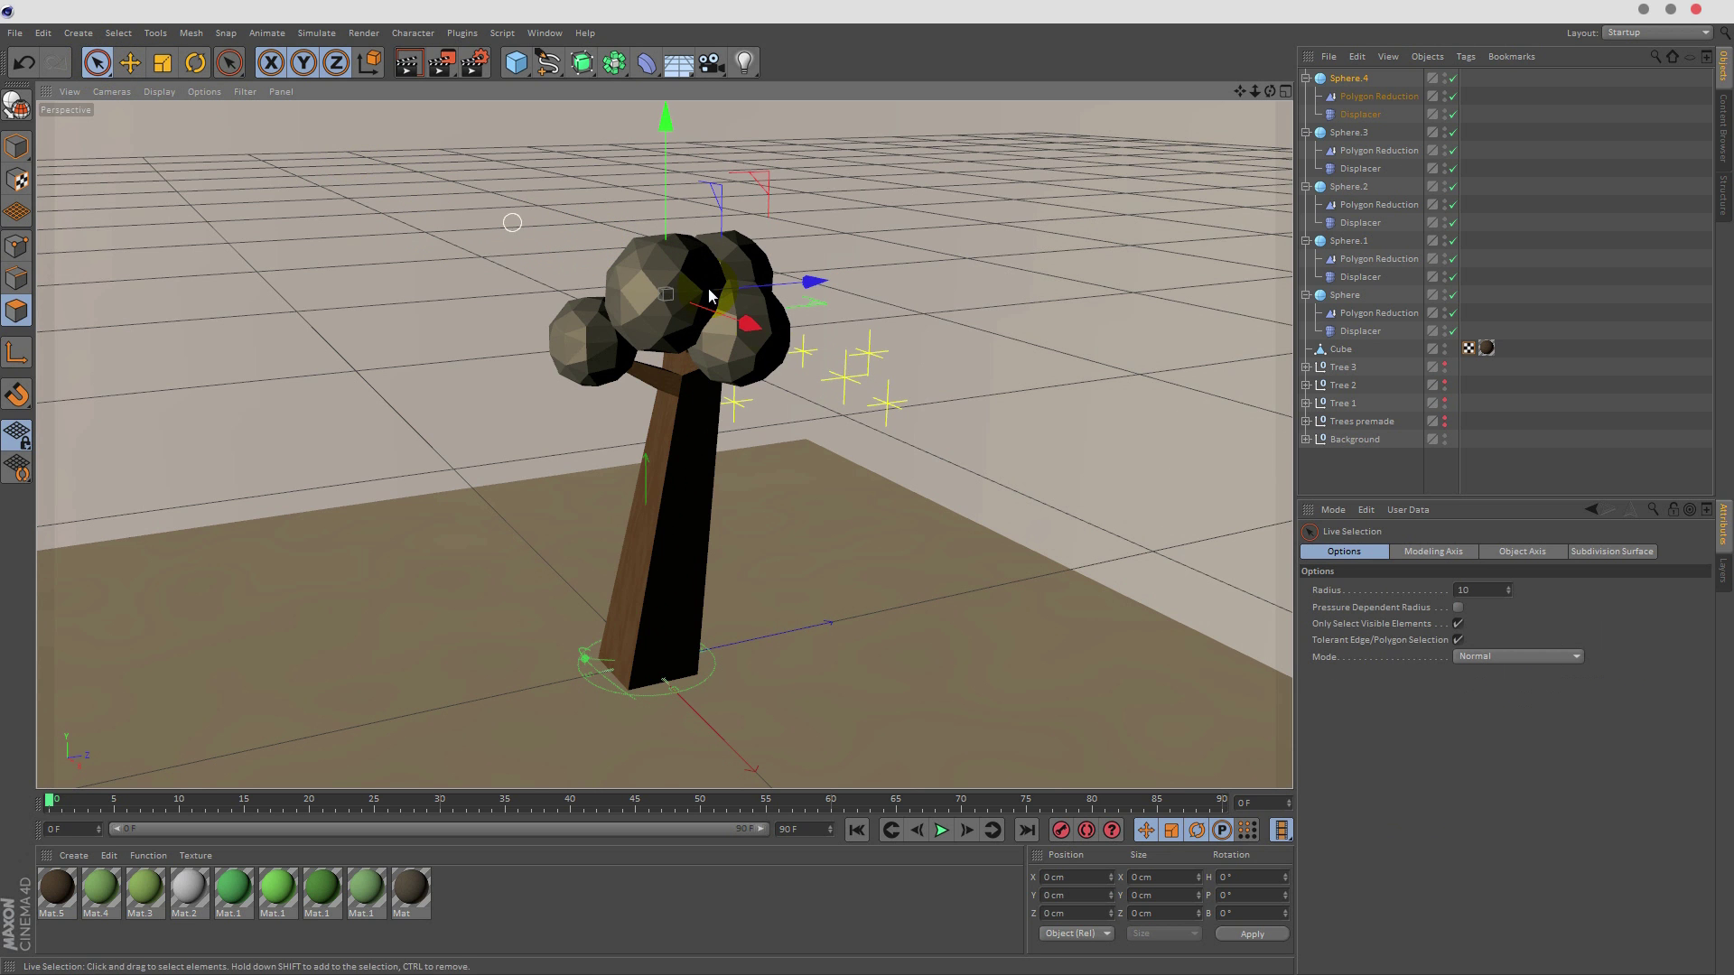
{"action": "left_click_drag", "start_coordinate": [755, 327], "coordinate": [733, 325]}
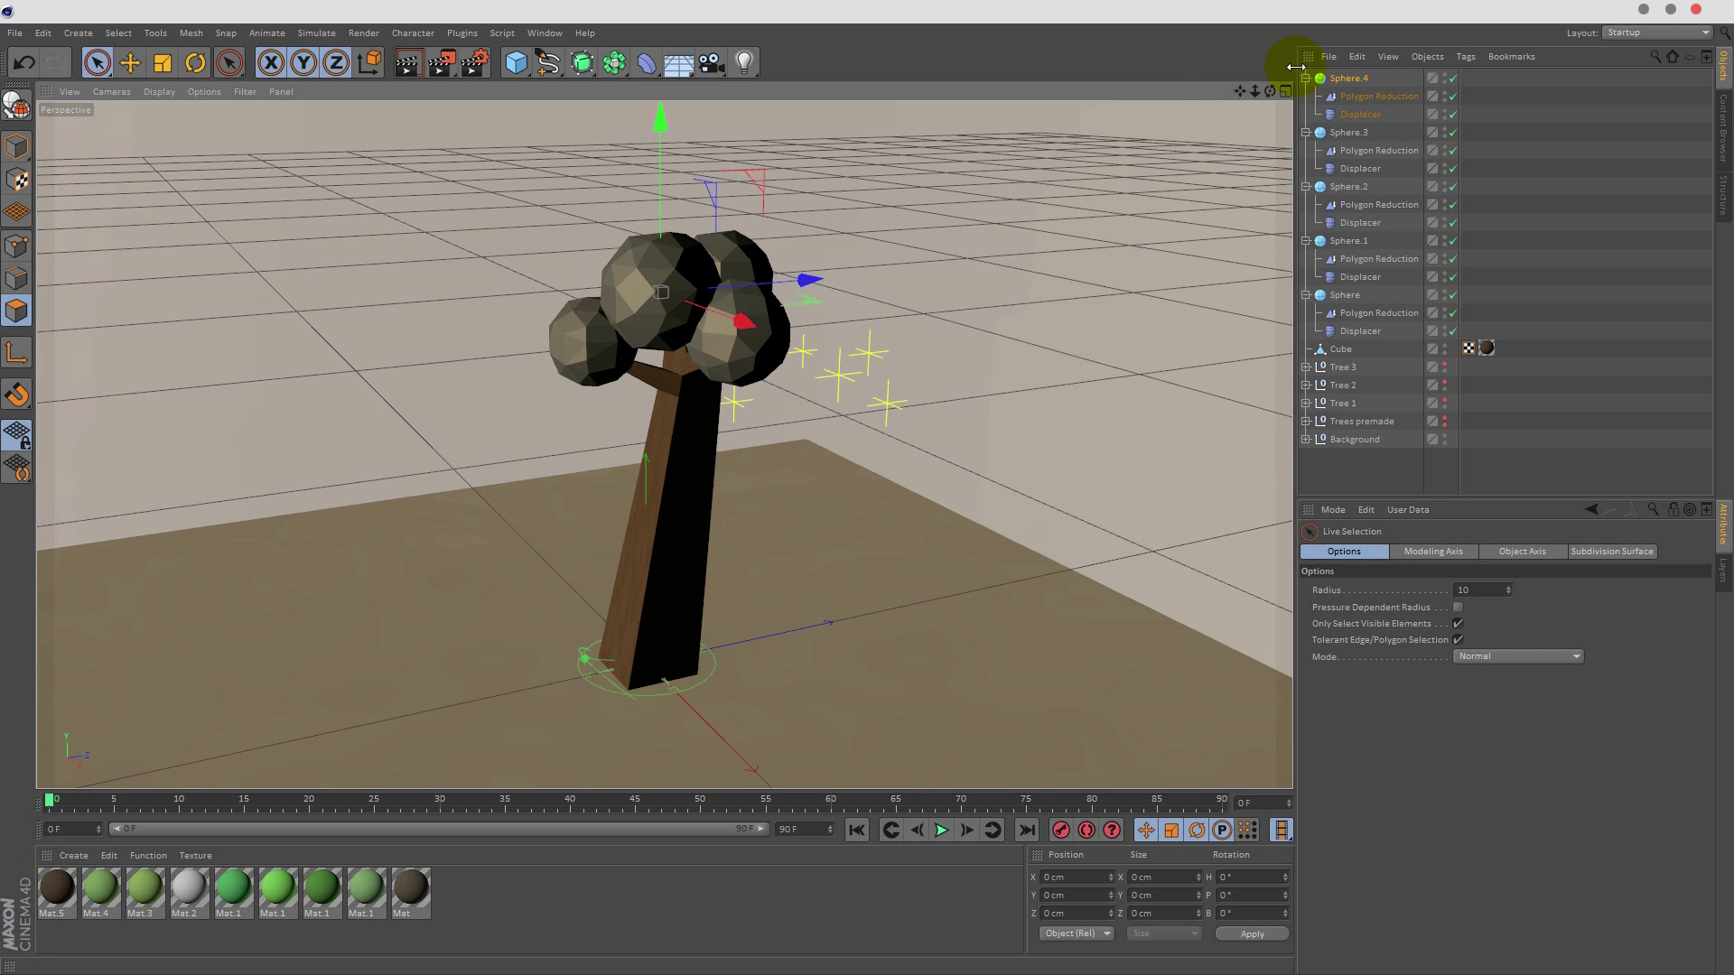
- Duplicate the fifth sphere, move the copy about 112 cm along X to fill the crown's open side, and shrink it slightly
{"action": "left_click_drag", "start_coordinate": [1270, 91], "coordinate": [927, 36]}
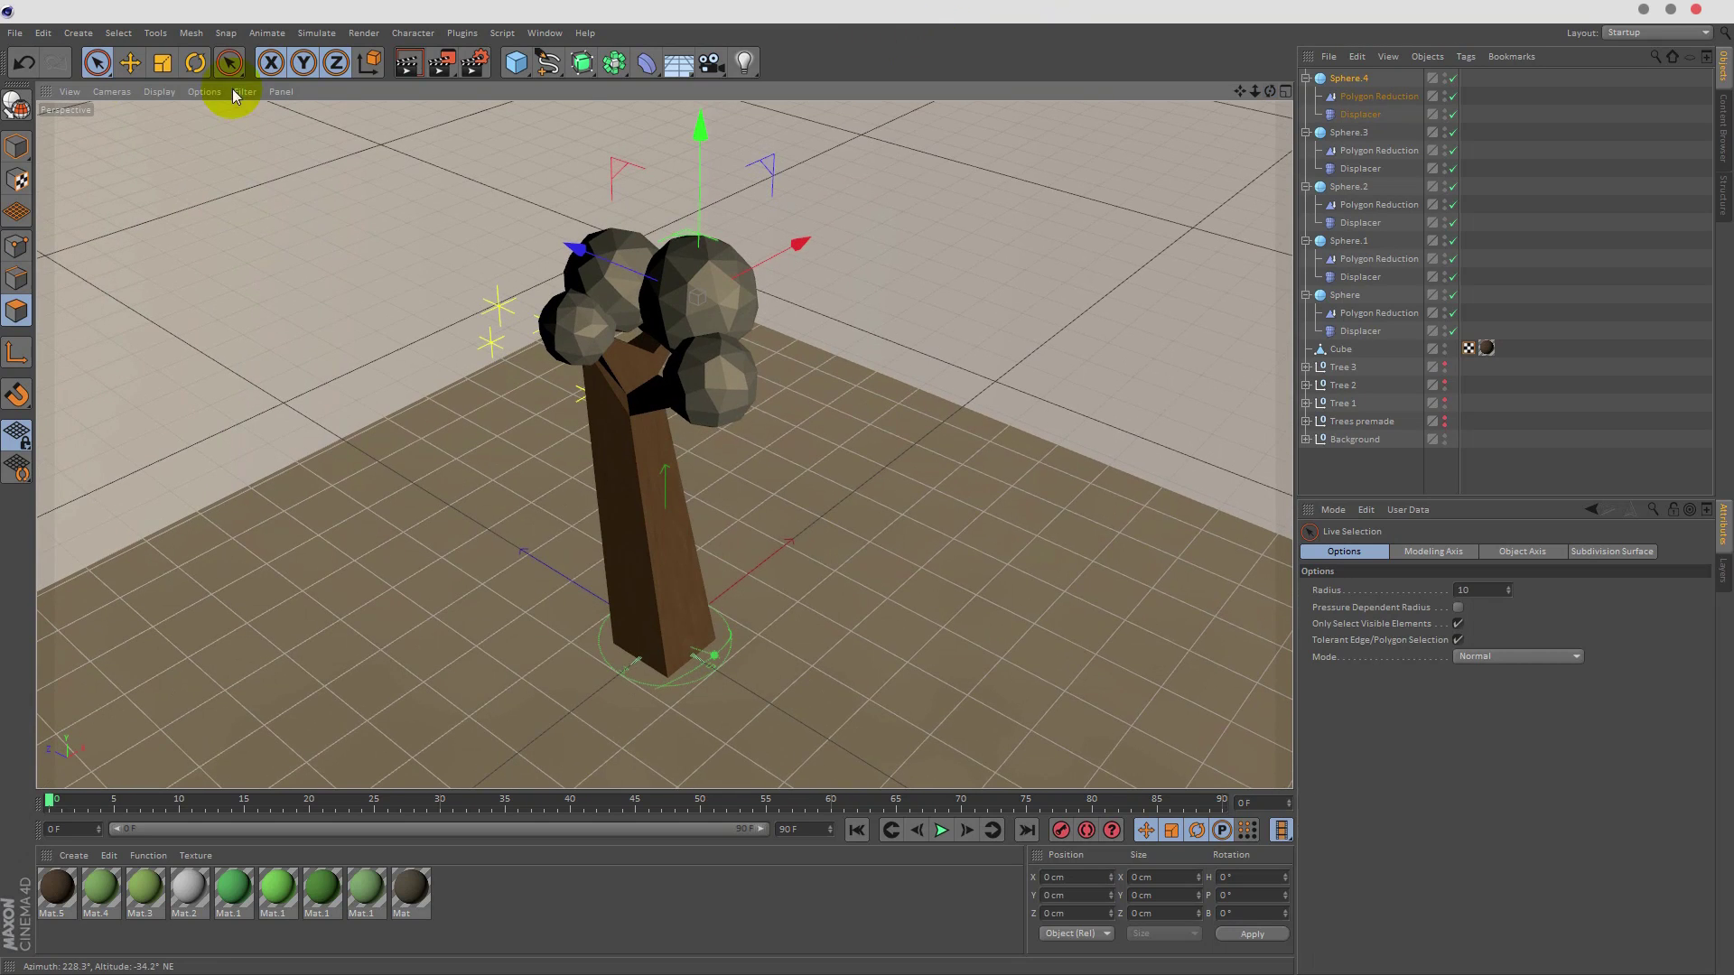
{"action": "key", "text": "ctrl+c"}
{"action": "key", "text": "ctrl+v"}
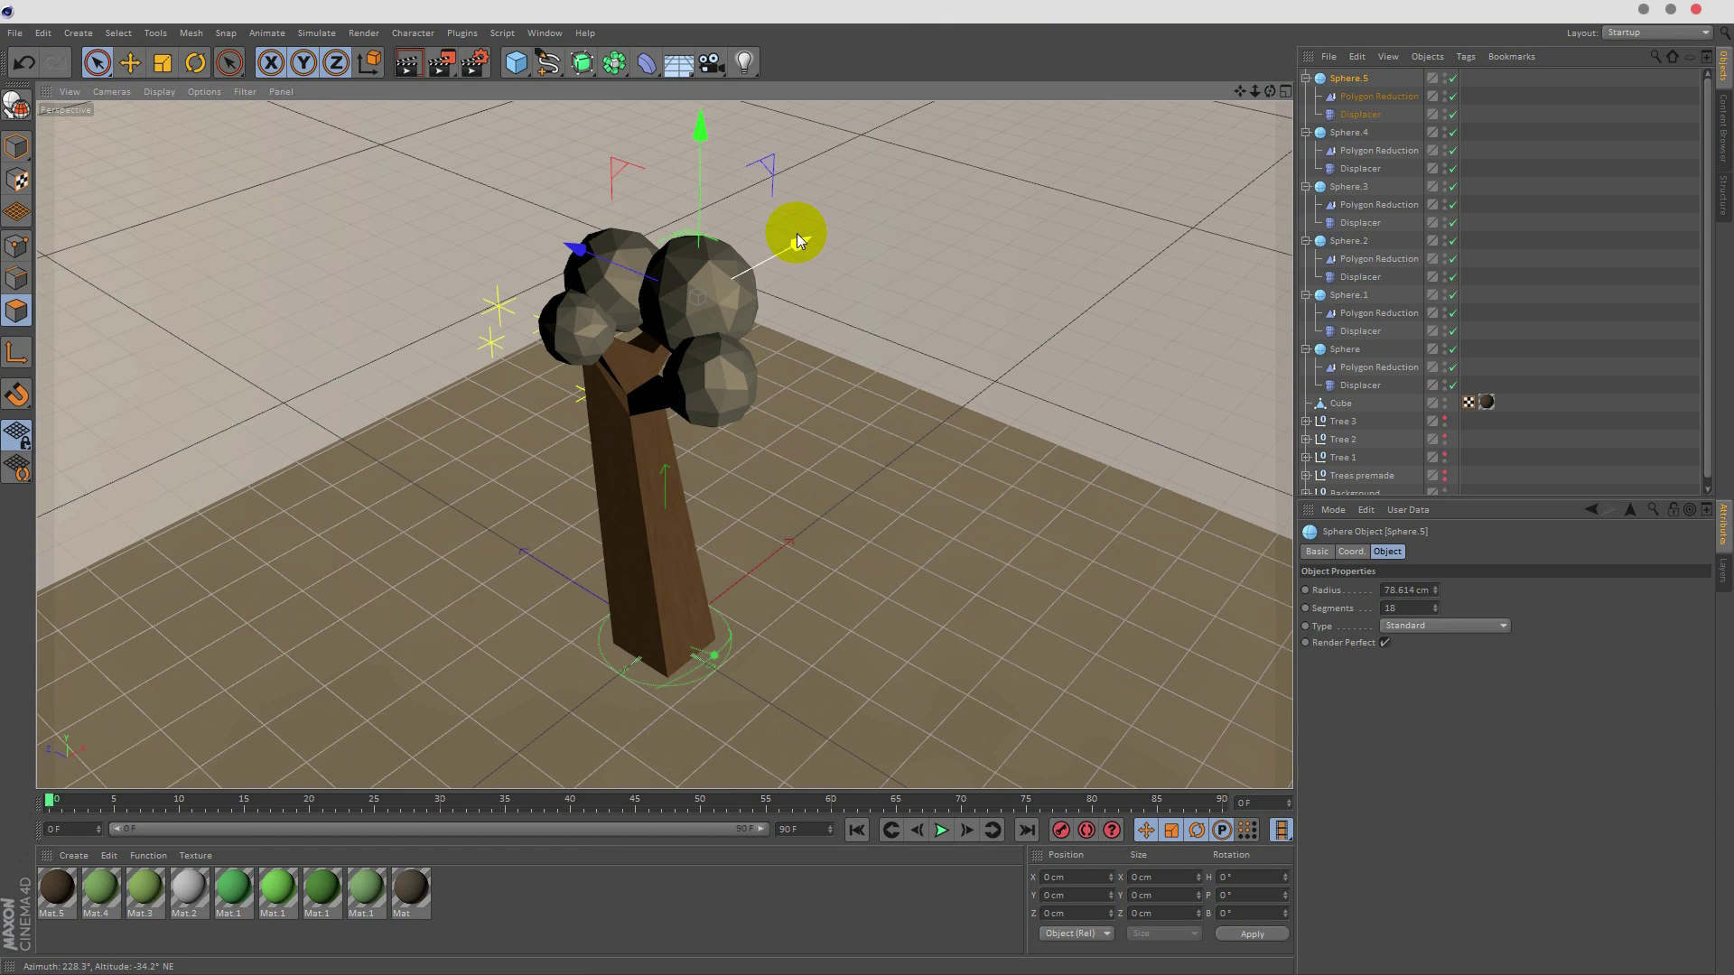
{"action": "left_click_drag", "start_coordinate": [798, 240], "coordinate": [746, 271]}
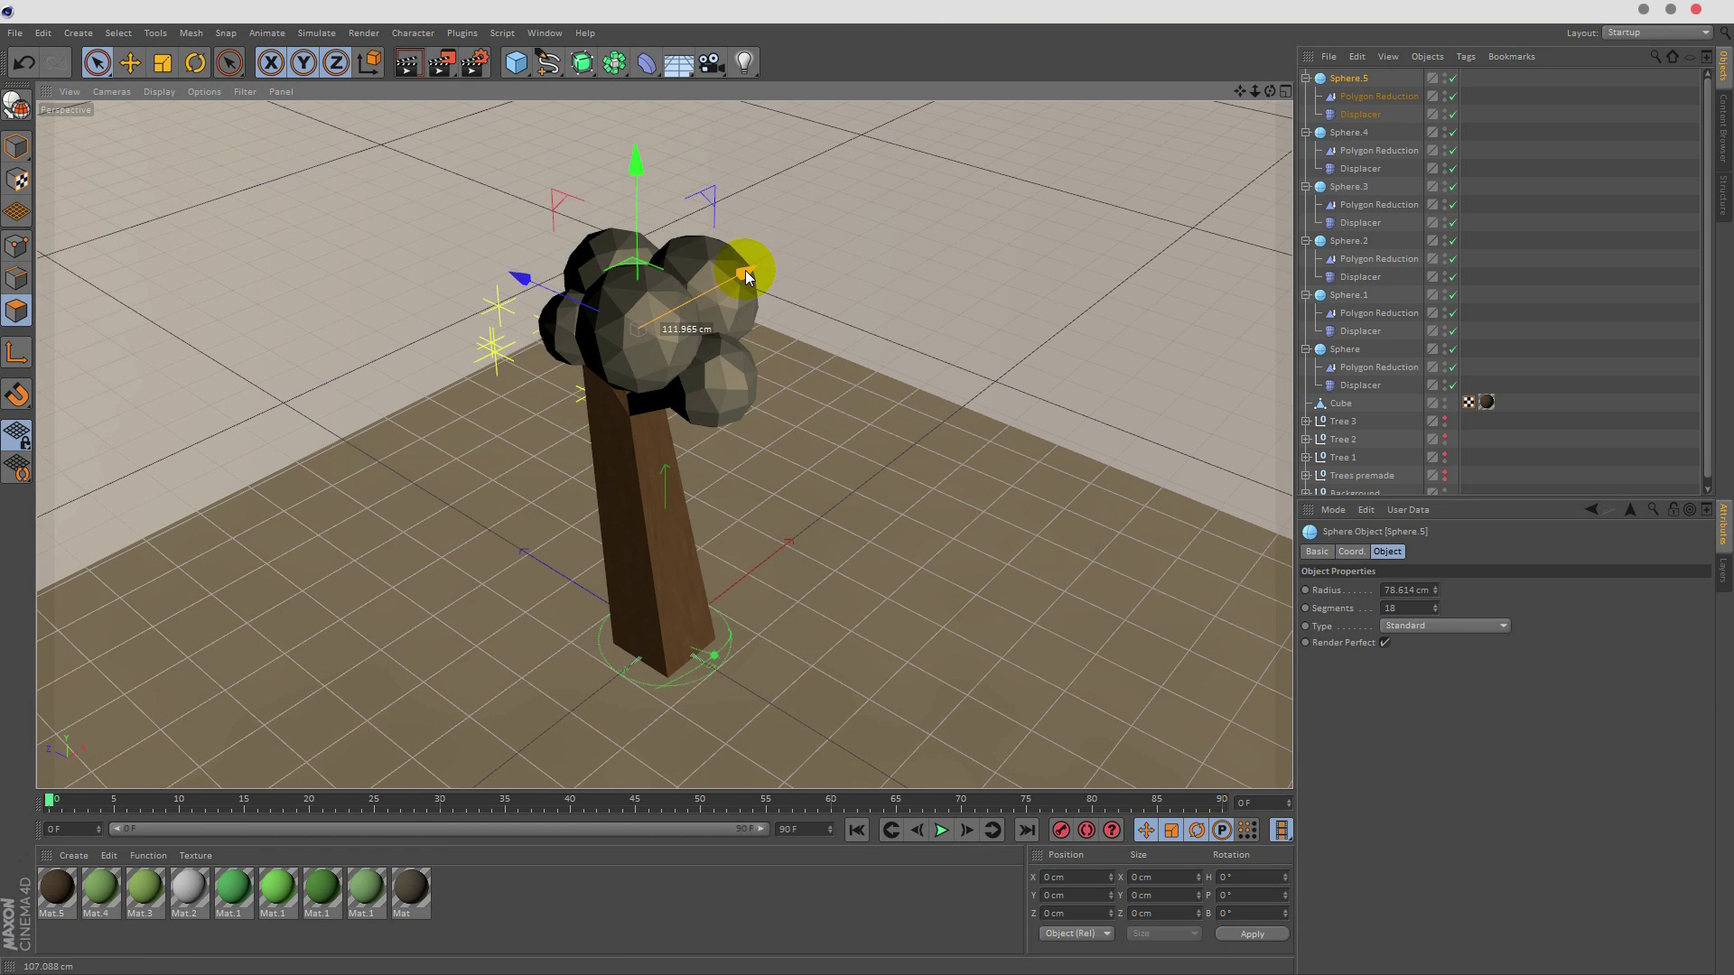
{"action": "left_click", "coordinate": [166, 66]}
{"action": "left_click_drag", "start_coordinate": [820, 207], "coordinate": [748, 251]}
{"action": "left_click", "coordinate": [96, 62]}
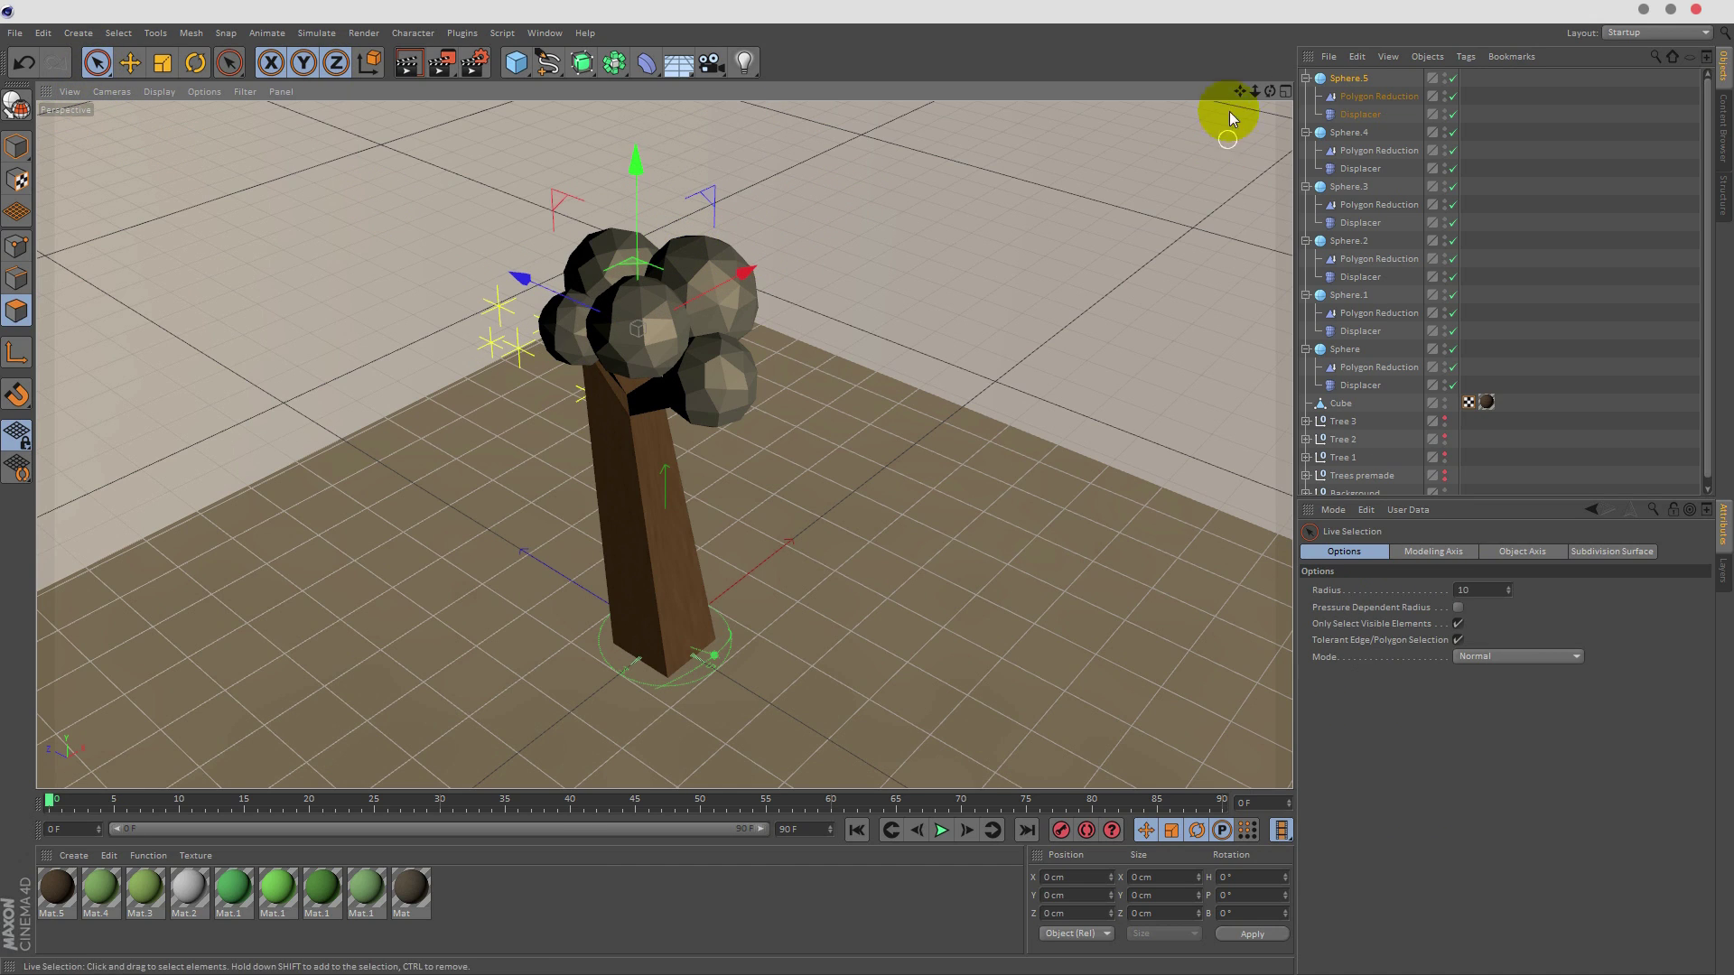
- Duplicate the sixth sphere and move the copy into the remaining gap in the crown above the trunk
{"action": "left_click_drag", "start_coordinate": [1269, 91], "coordinate": [1079, 124]}
{"action": "key", "text": "ctrl+c"}
{"action": "key", "text": "ctrl+v"}
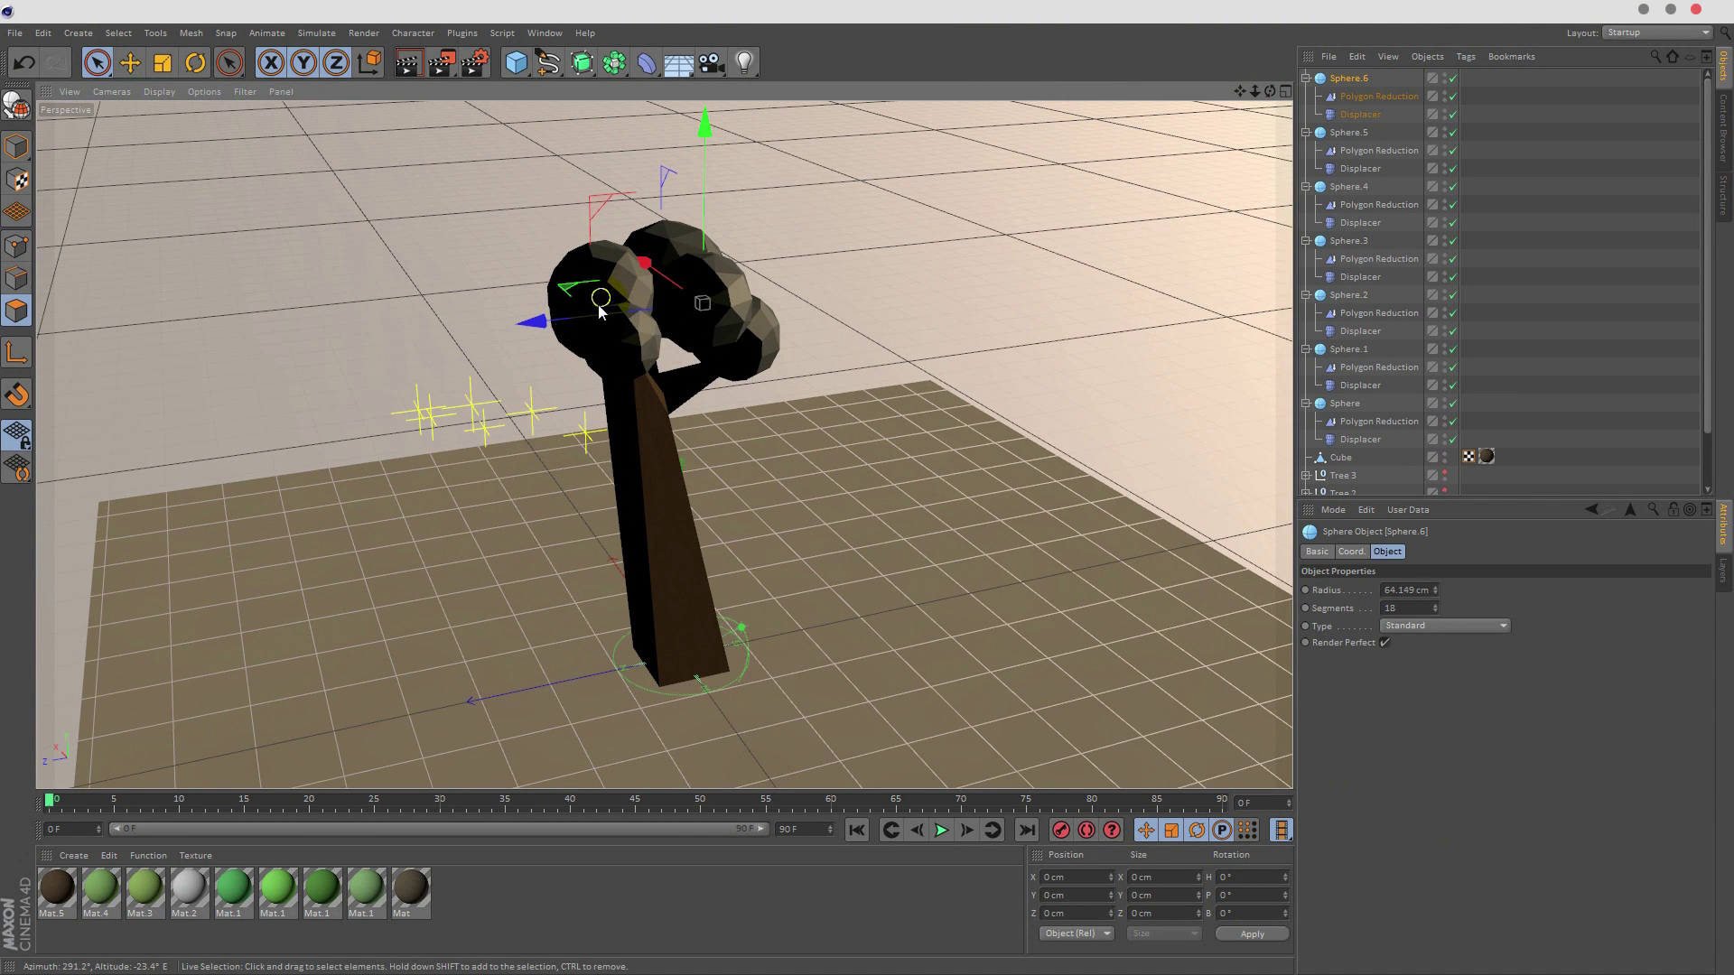
{"action": "mouse_move", "coordinate": [596, 312]}
{"action": "left_mouse_down"}
{"action": "mouse_move", "coordinate": [546, 317]}
{"action": "mouse_move", "coordinate": [619, 287]}
{"action": "left_mouse_up"}
- Shrink the seventh sphere and nudge it slightly sideways and down so it fits among the other crown spheres
{"action": "key", "text": "t"}
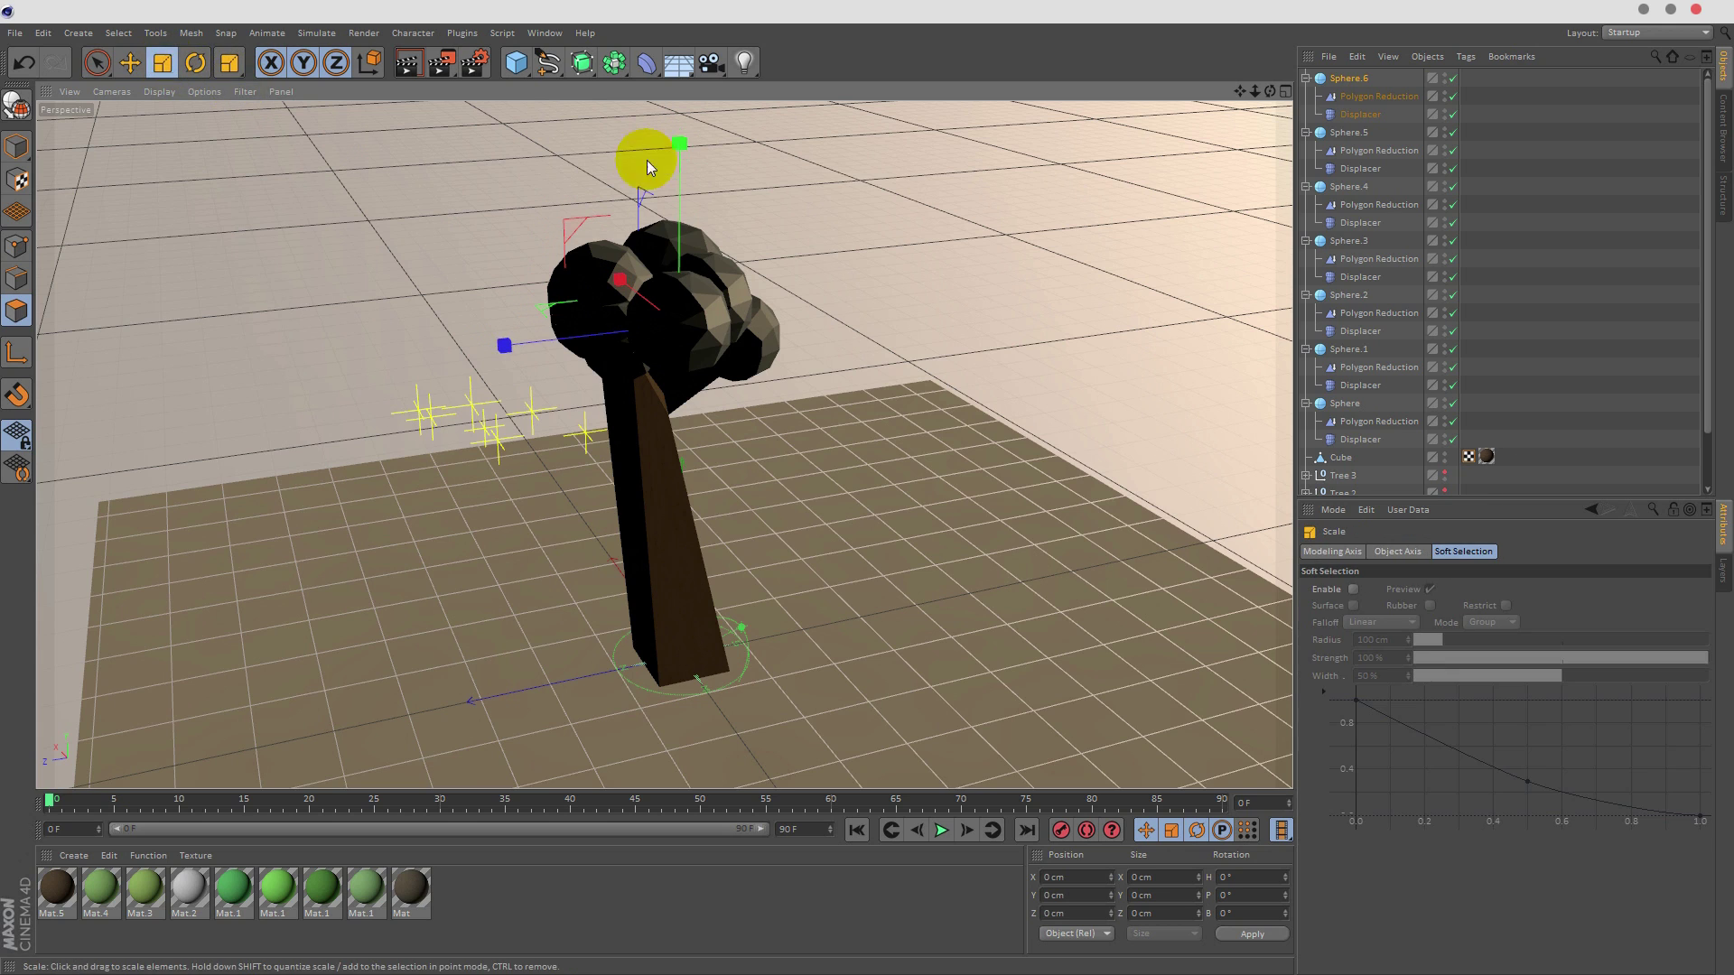
{"action": "left_click_drag", "start_coordinate": [650, 161], "coordinate": [723, 239]}
{"action": "left_click", "coordinate": [97, 62]}
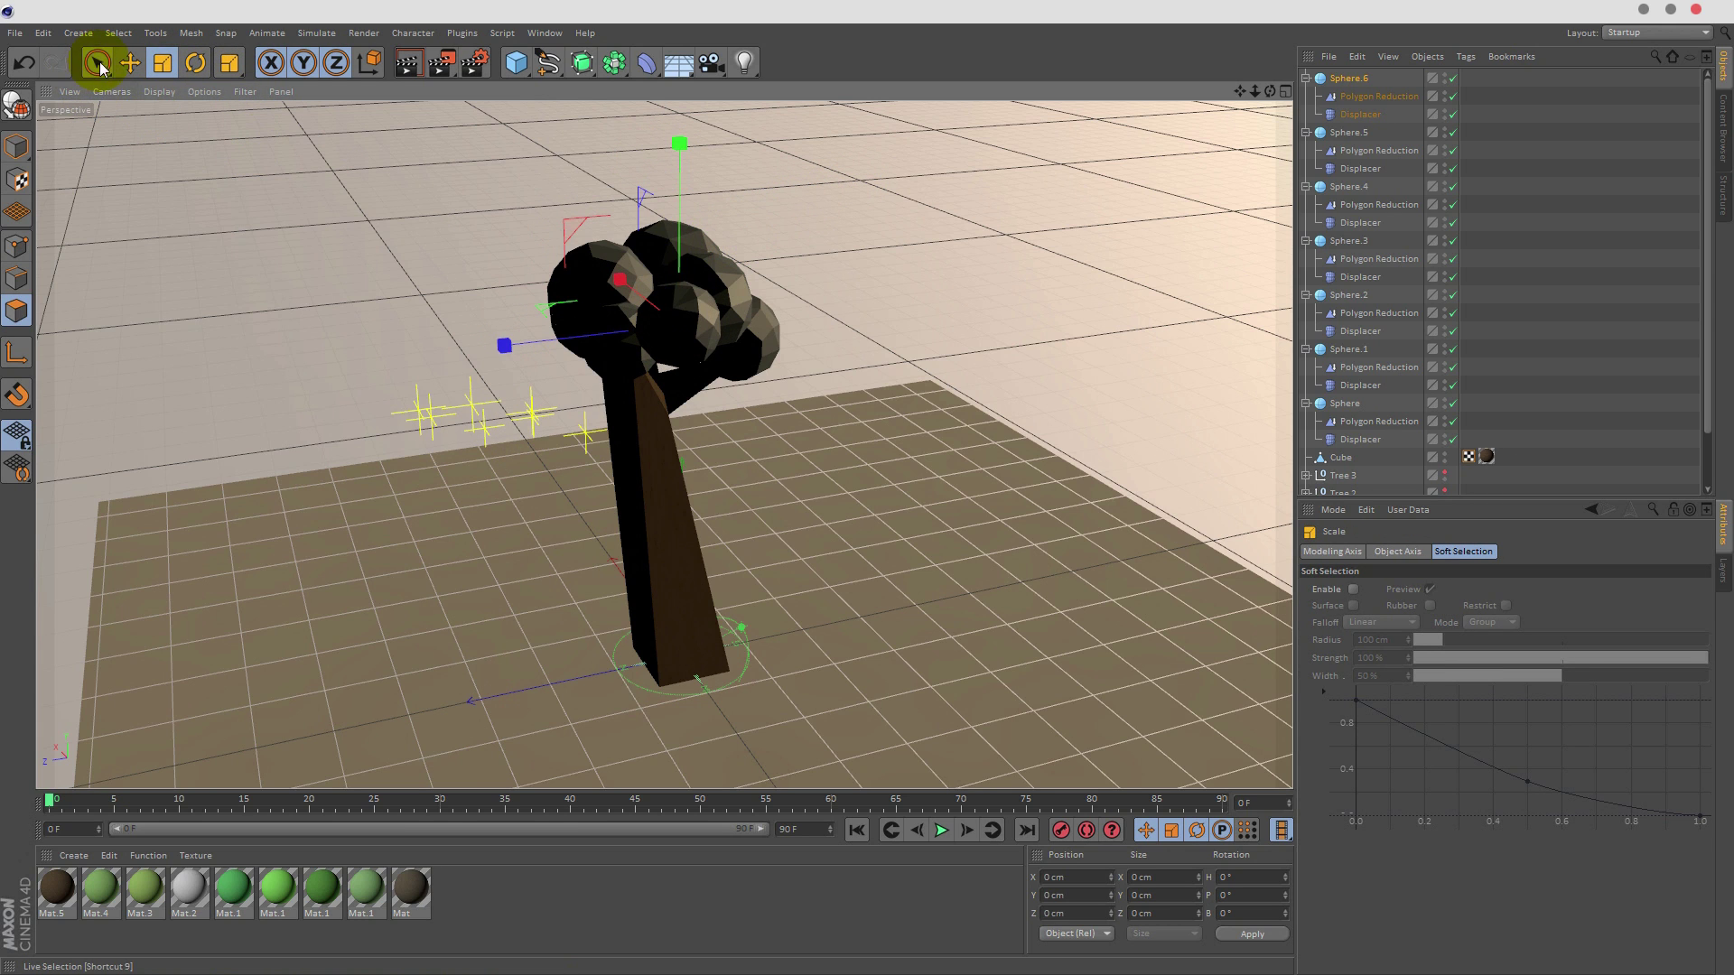
{"action": "left_click_drag", "start_coordinate": [623, 285], "coordinate": [603, 281]}
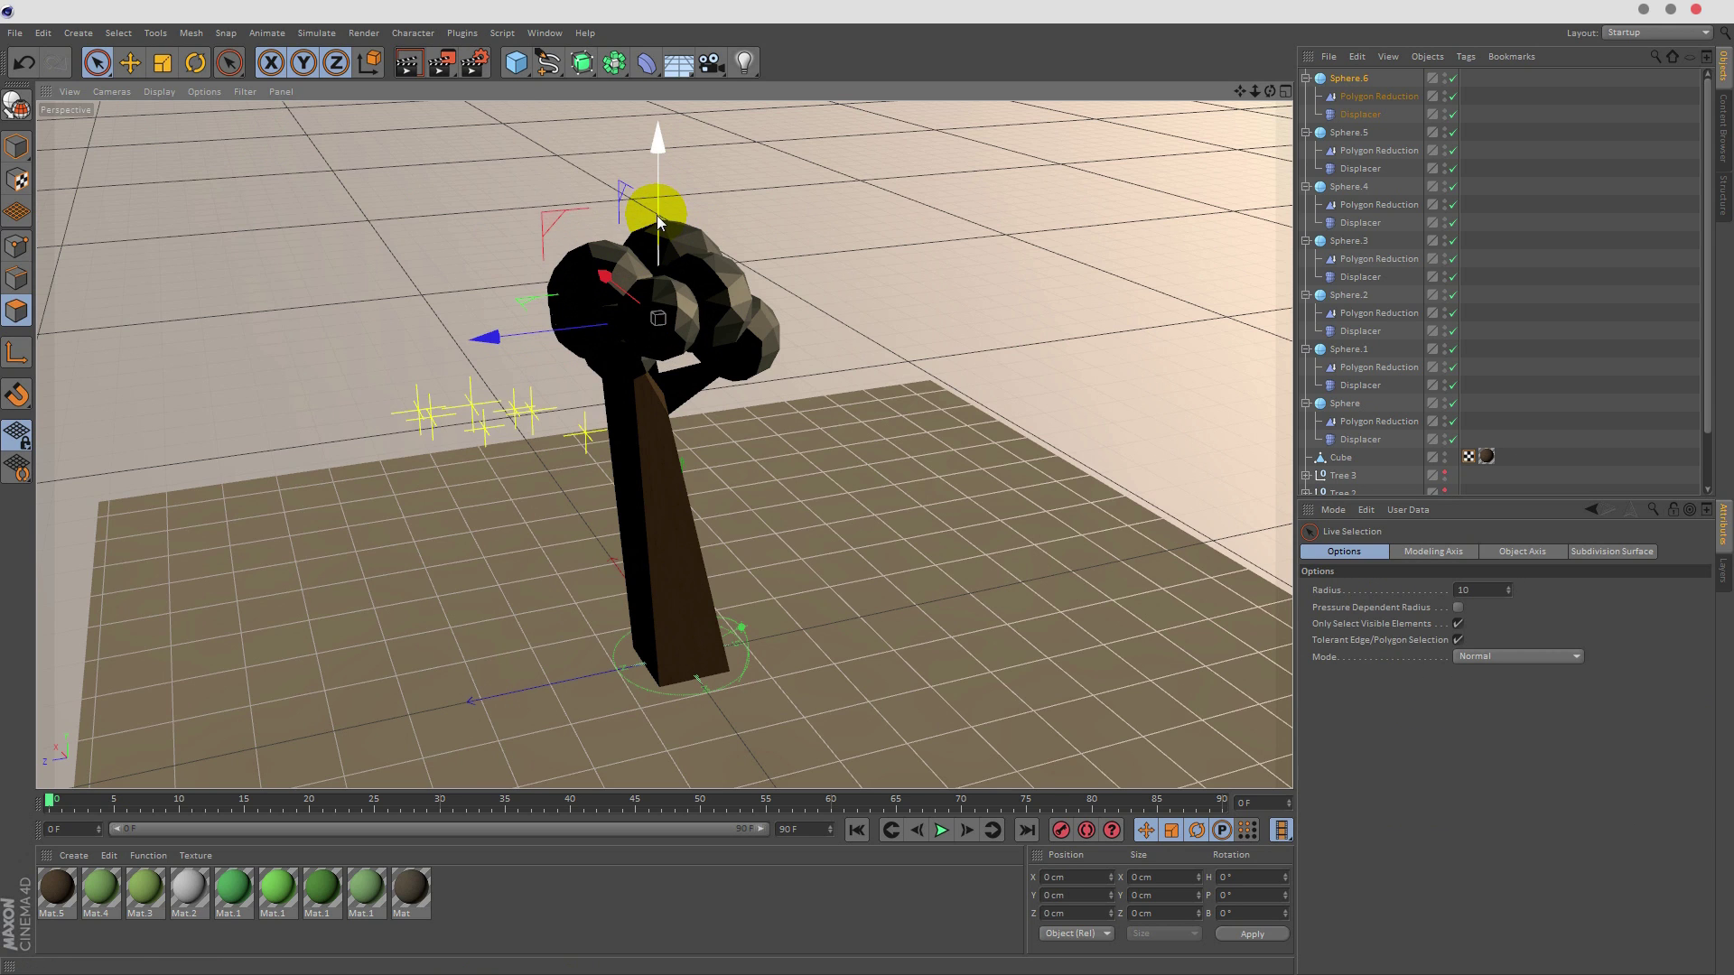
{"action": "left_click_drag", "start_coordinate": [659, 200], "coordinate": [659, 217]}
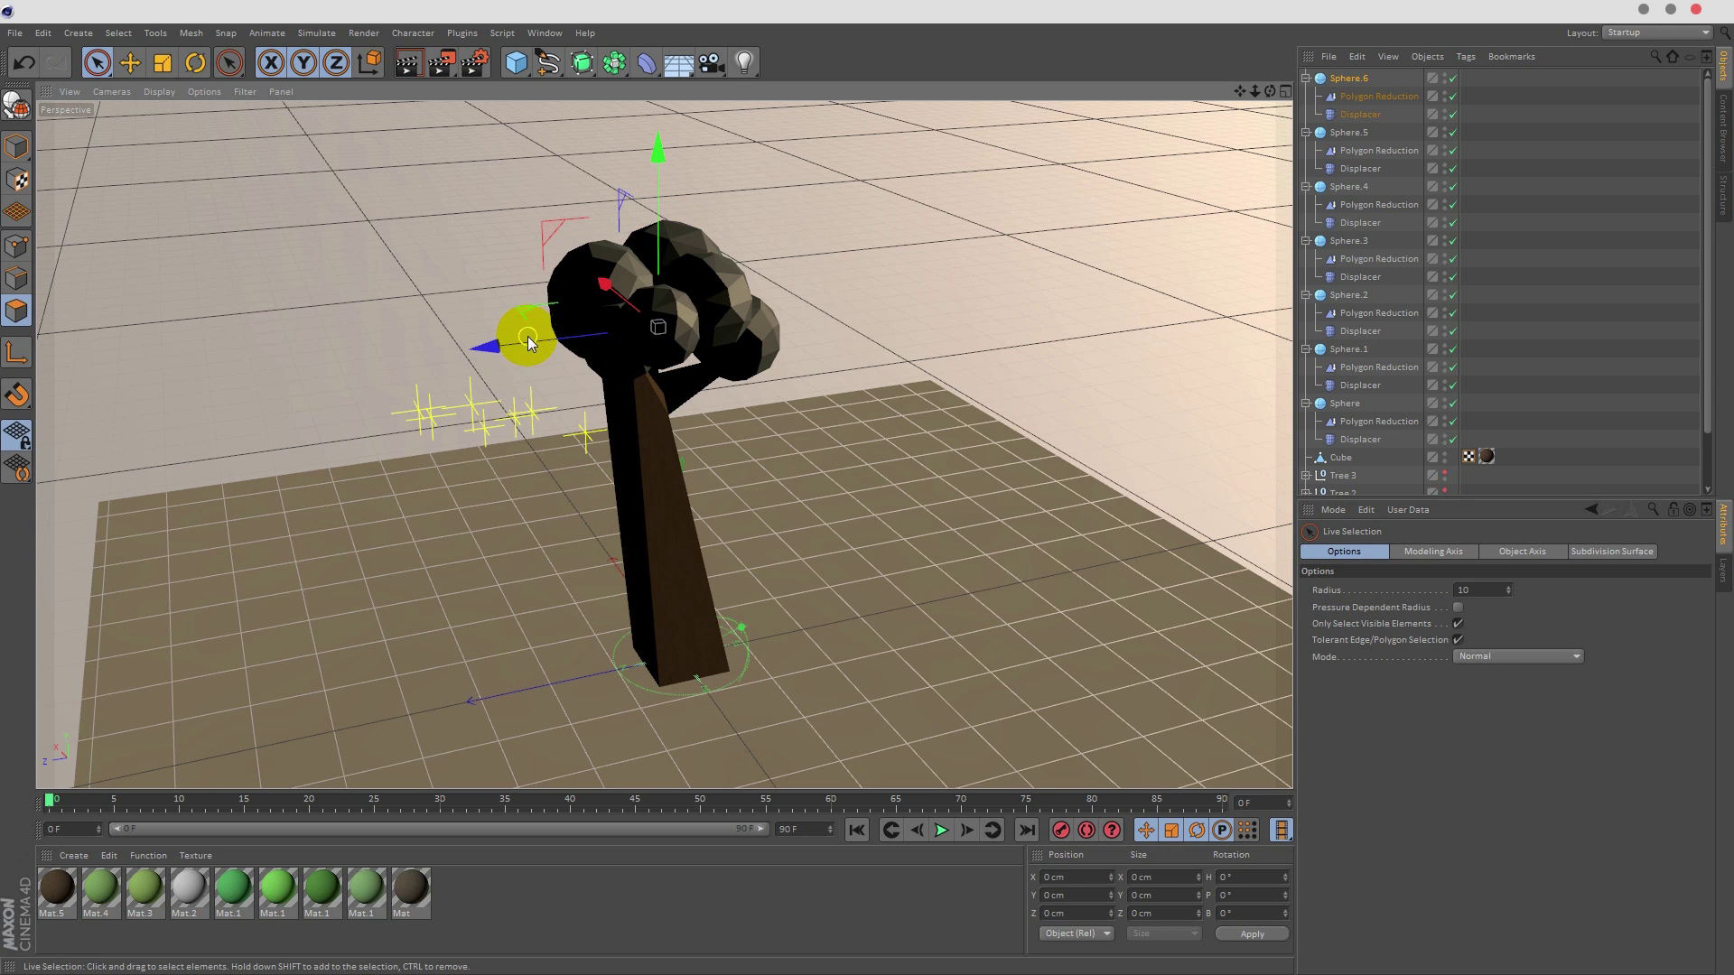
{"action": "left_click_drag", "start_coordinate": [529, 339], "coordinate": [533, 340]}
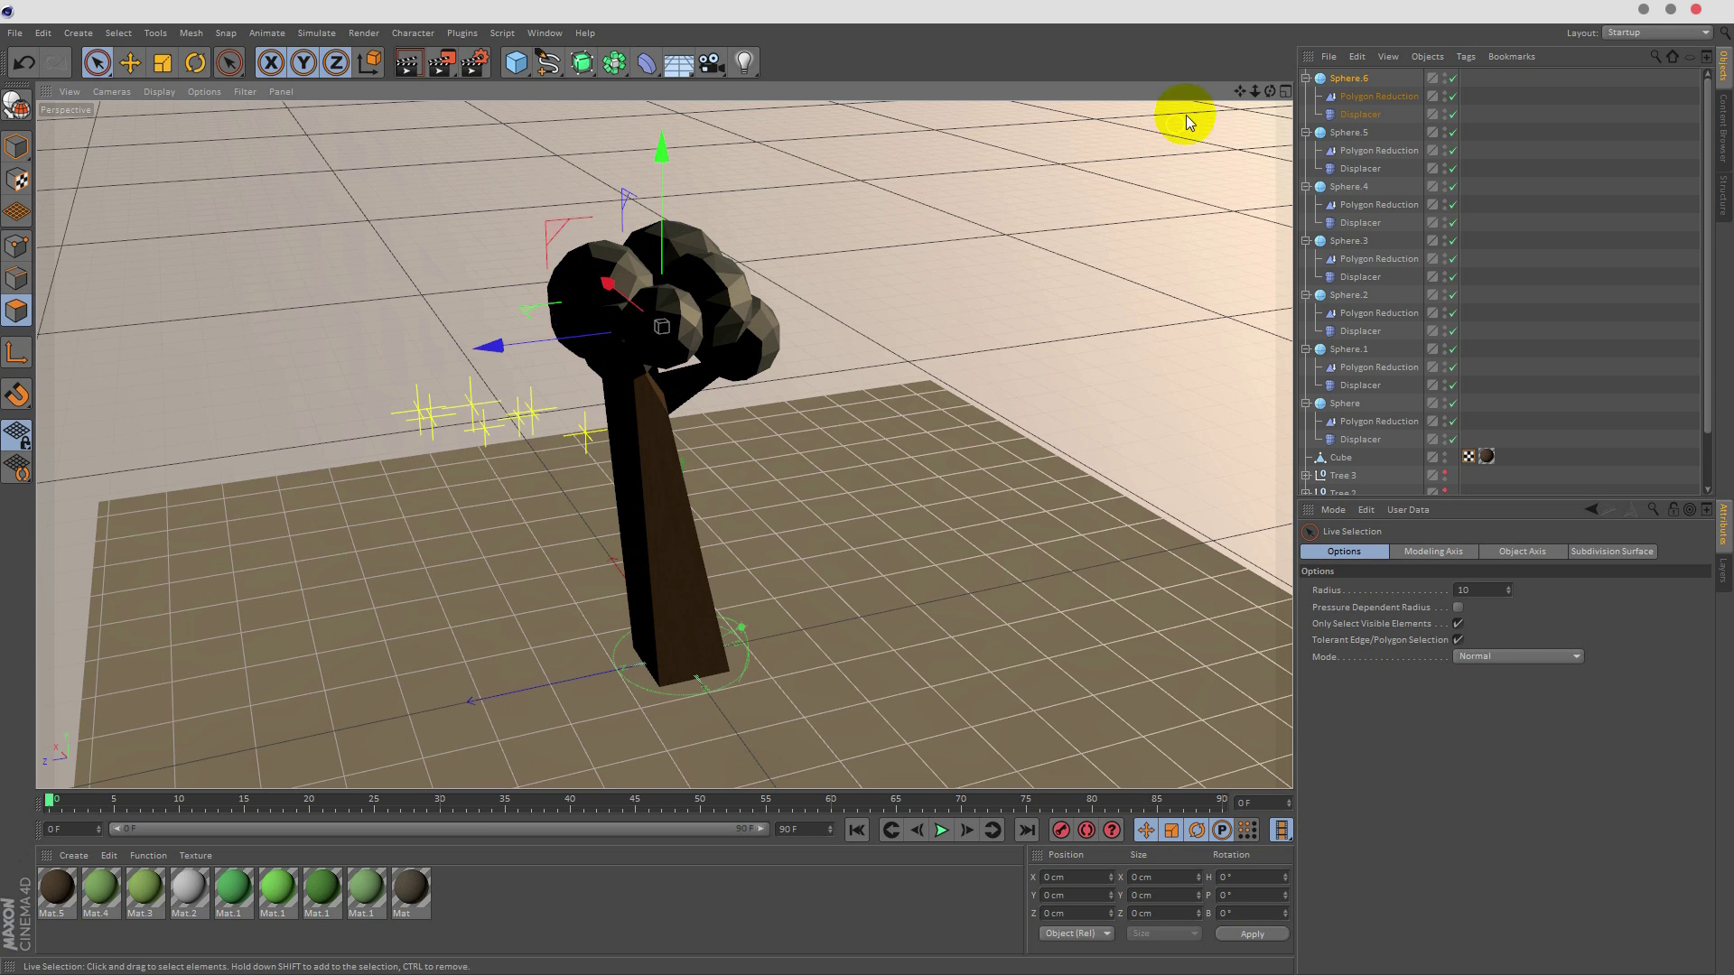
- Collapse the hierarchies of all seven spheres in the object list and clear the selection
{"action": "left_click_drag", "start_coordinate": [1269, 90], "coordinate": [1190, 46]}
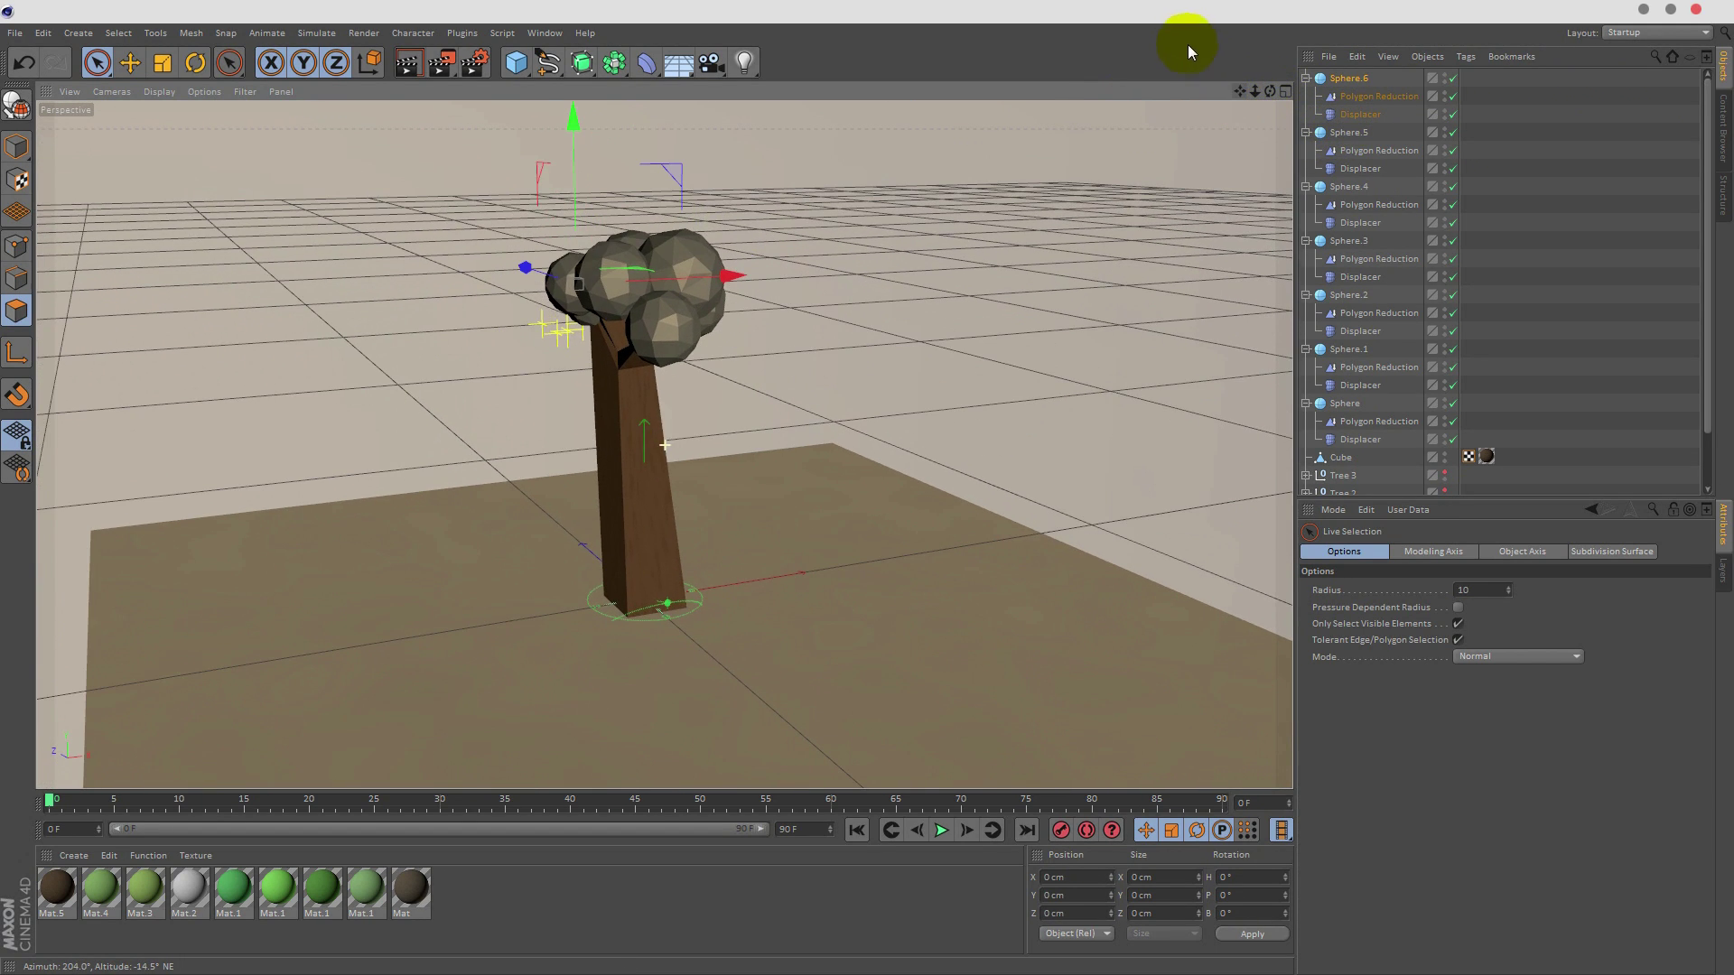
{"action": "left_click", "coordinate": [1305, 132]}
{"action": "left_click", "coordinate": [1305, 80]}
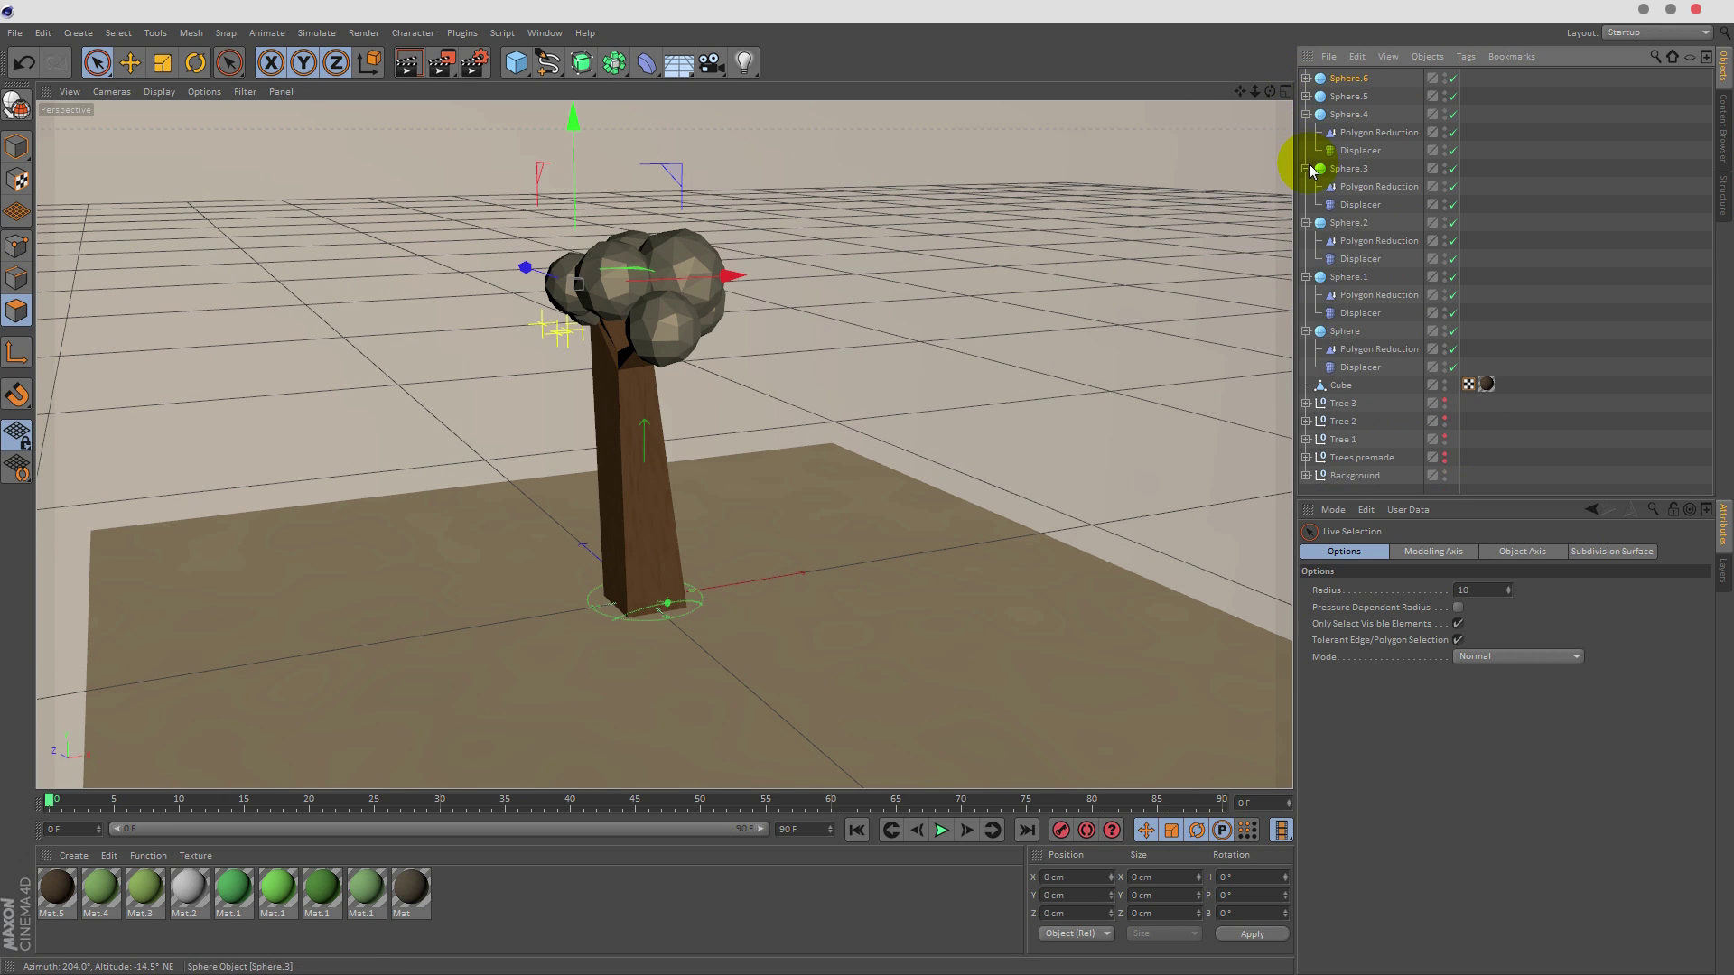
{"action": "left_click", "coordinate": [1305, 169]}
{"action": "left_click", "coordinate": [1305, 115]}
{"action": "left_click", "coordinate": [1306, 151]}
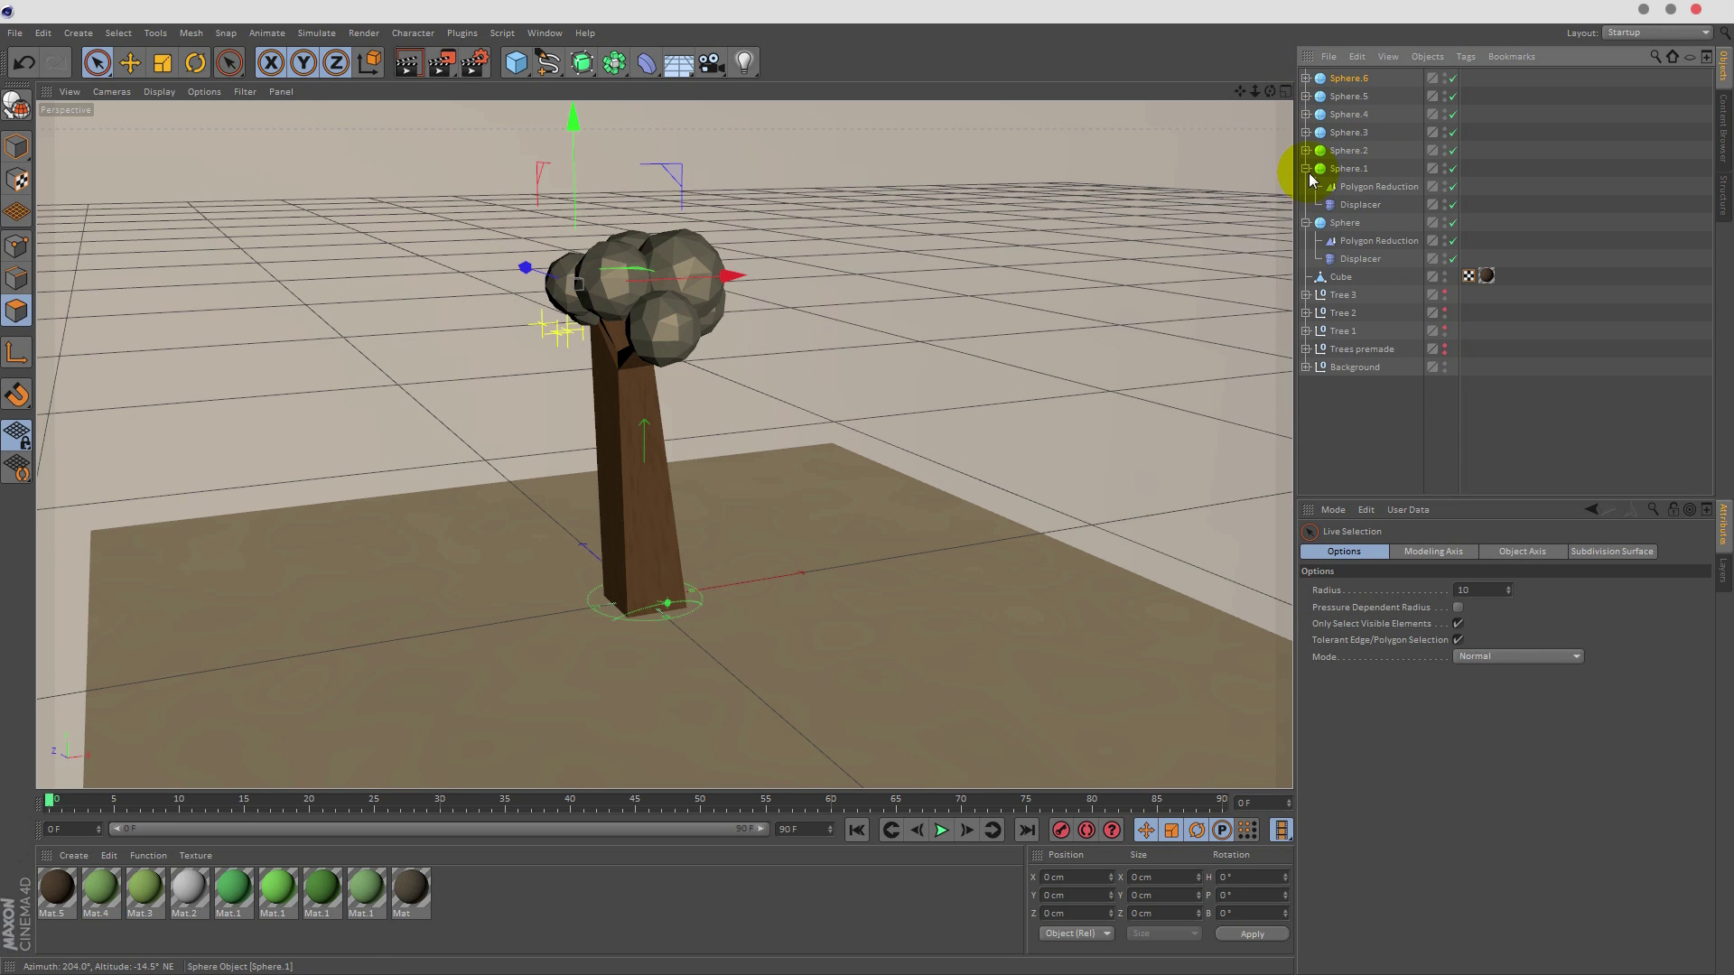
{"action": "left_click", "coordinate": [1305, 169]}
{"action": "left_click", "coordinate": [1305, 187]}
{"action": "left_click", "coordinate": [1324, 324]}
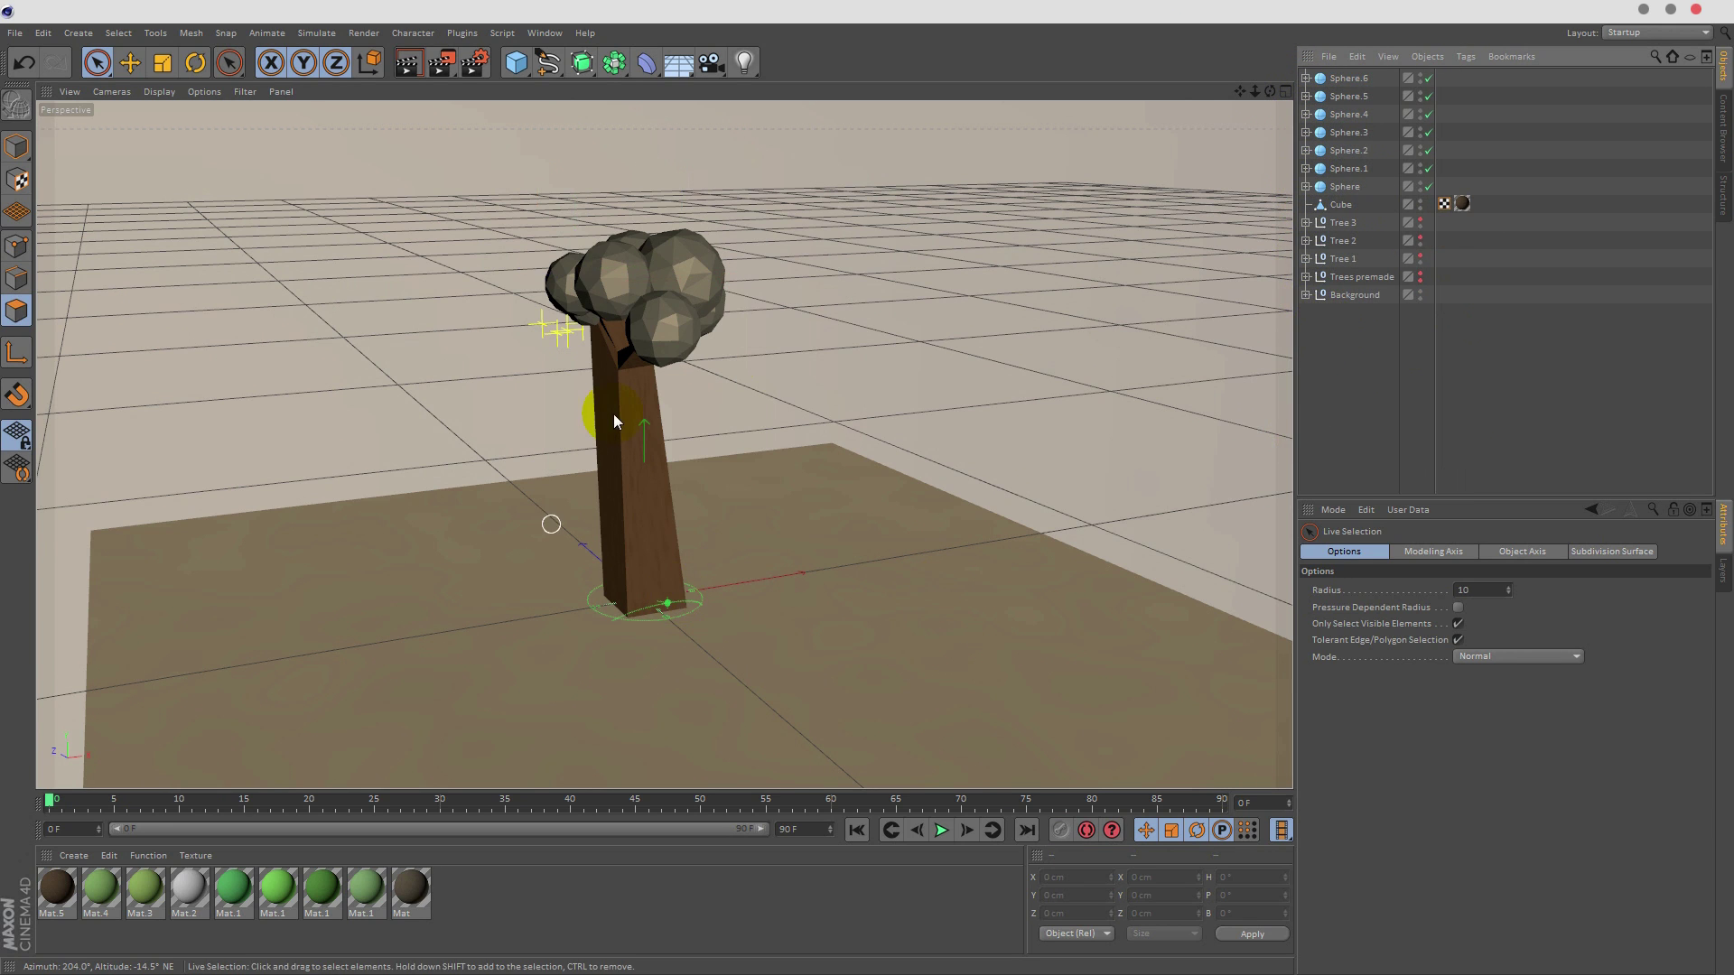
- Apply the different green materials to the seven crown spheres
{"action": "left_click_drag", "start_coordinate": [1270, 92], "coordinate": [1329, 74]}
{"action": "left_click_drag", "start_coordinate": [323, 890], "coordinate": [1297, 101]}
{"action": "left_click_drag", "start_coordinate": [279, 889], "coordinate": [1344, 190]}
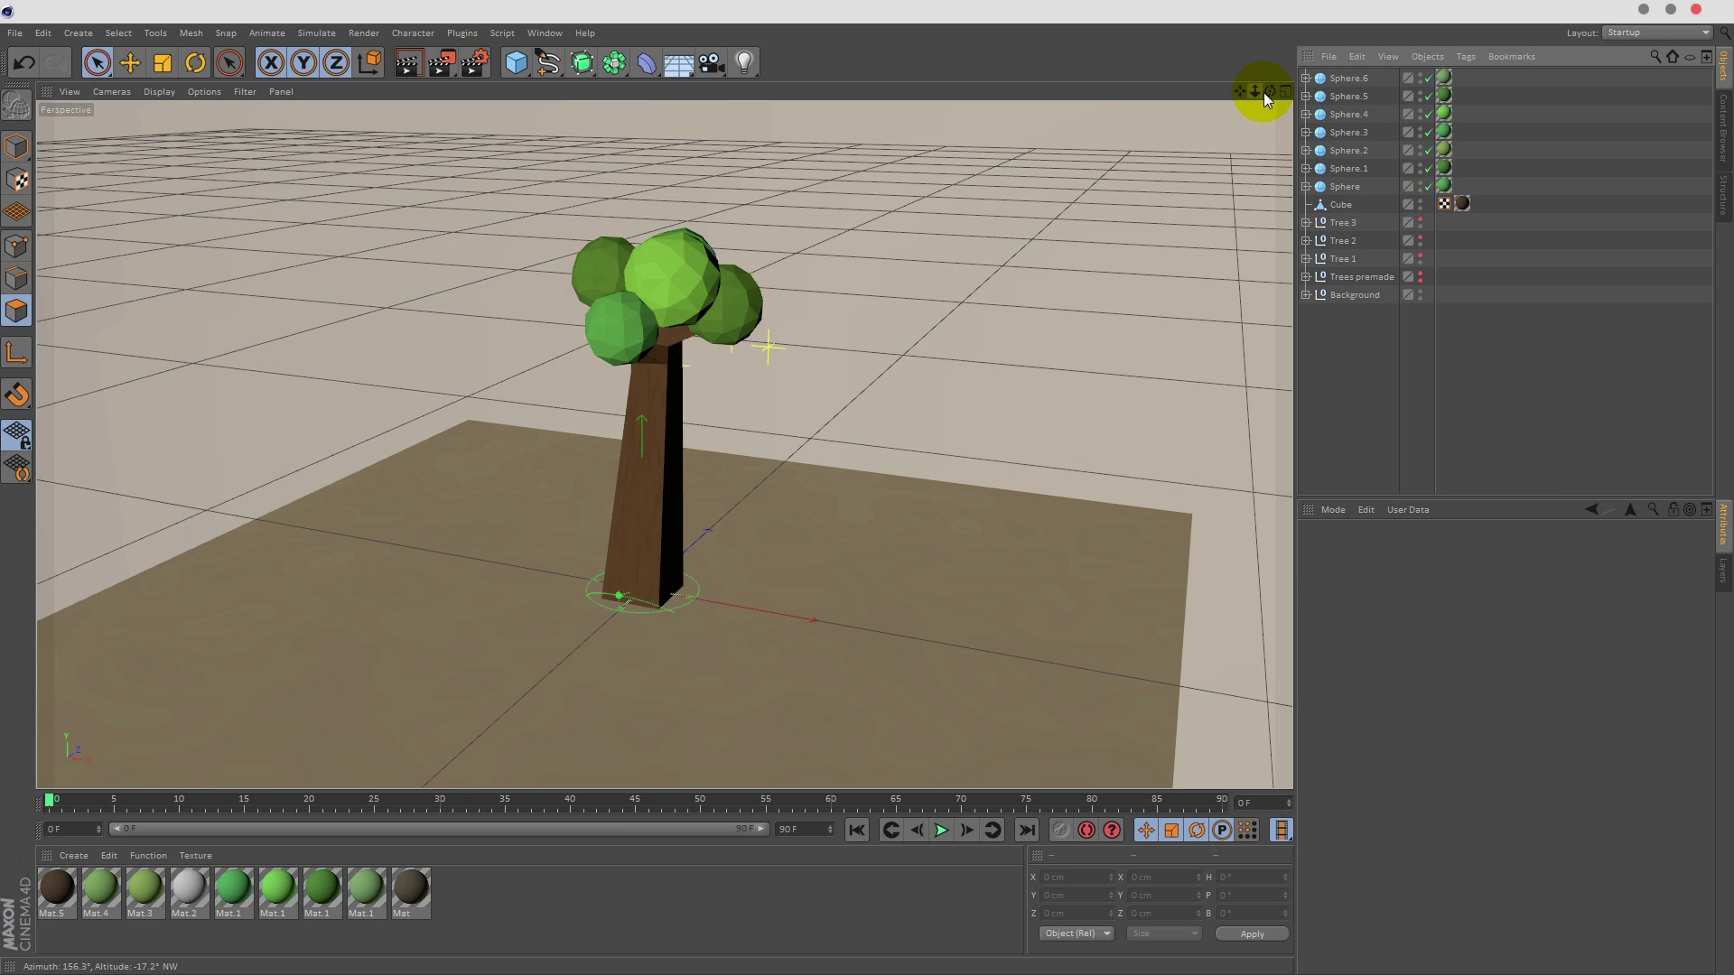
- Make Tree 3, Tree 2 and Tree 1 visible again beside the new tree
{"action": "left_click_drag", "start_coordinate": [1268, 90], "coordinate": [1237, 110]}
{"action": "left_click", "coordinate": [1422, 220]}
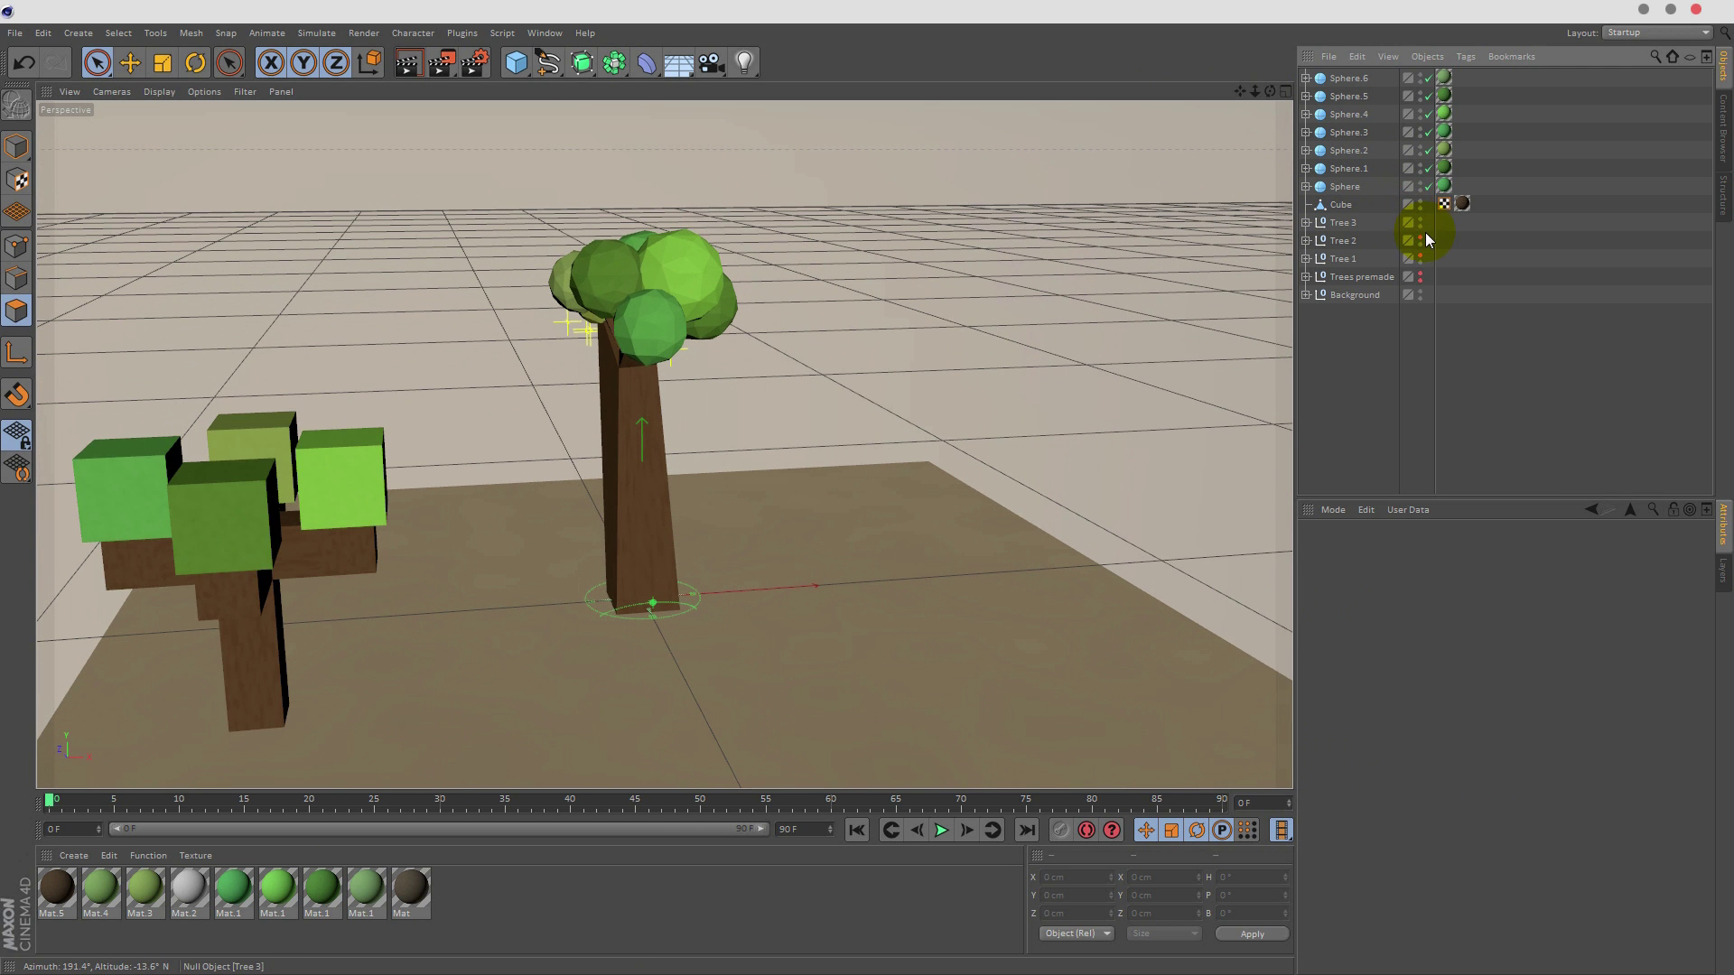
{"action": "left_click", "coordinate": [1422, 240]}
{"action": "left_click", "coordinate": [1421, 257]}
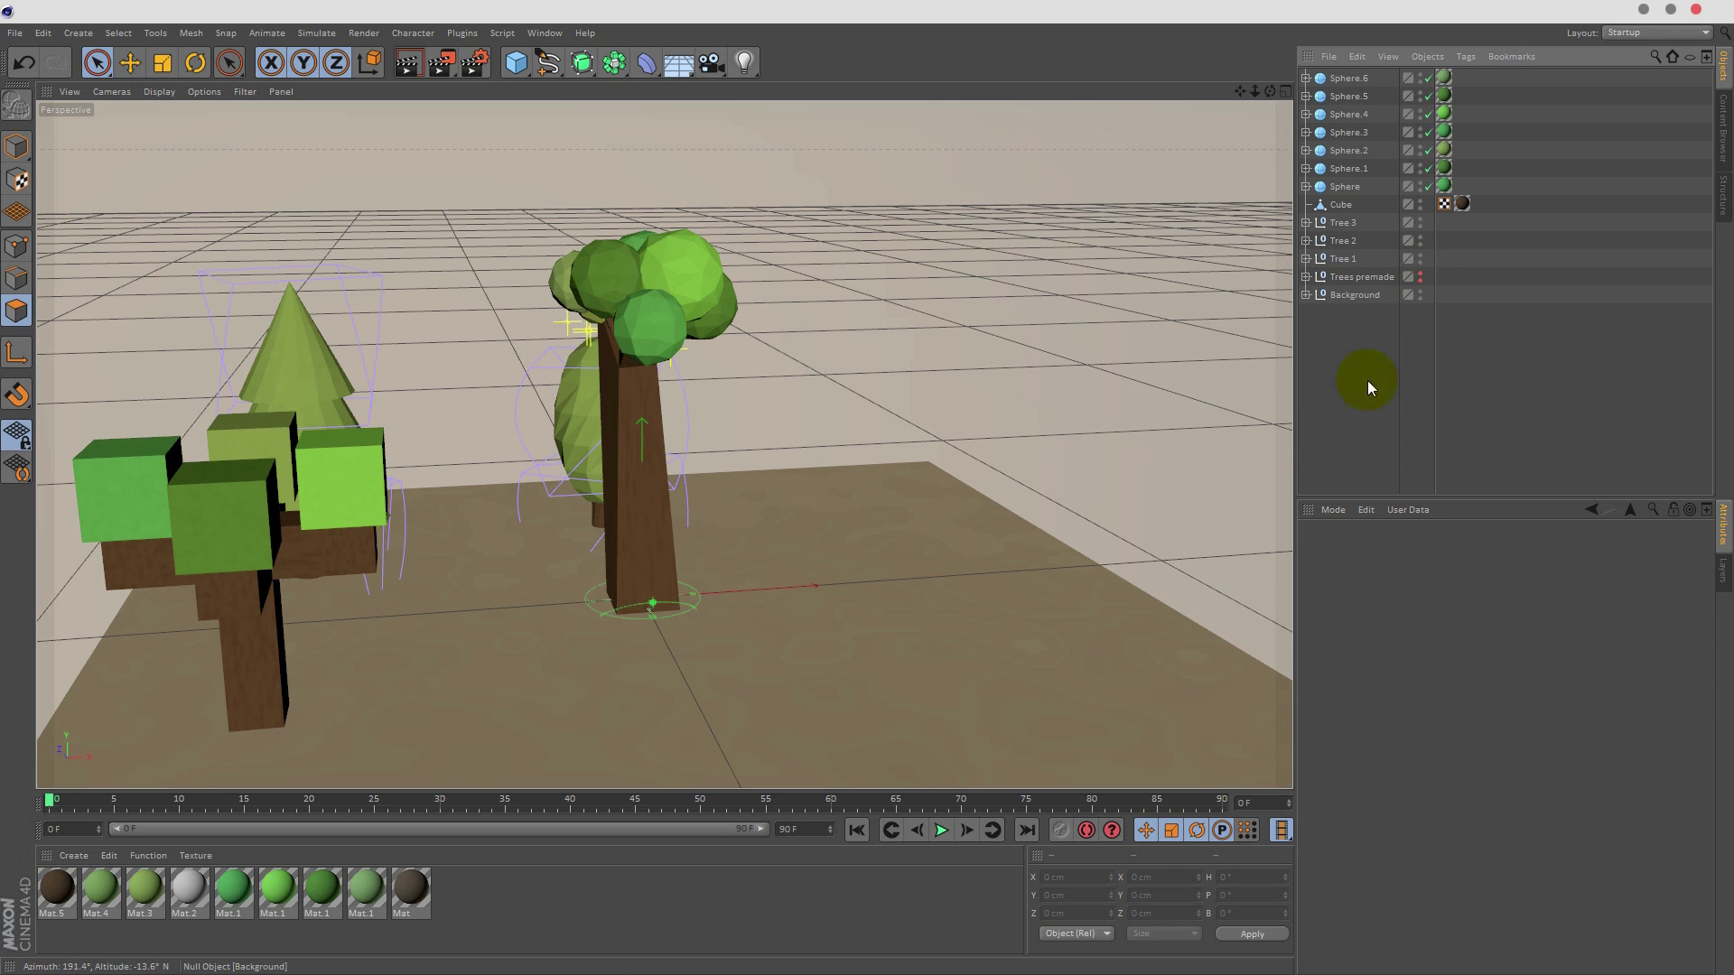
{"action": "left_click_drag", "start_coordinate": [1268, 93], "coordinate": [1461, 79]}
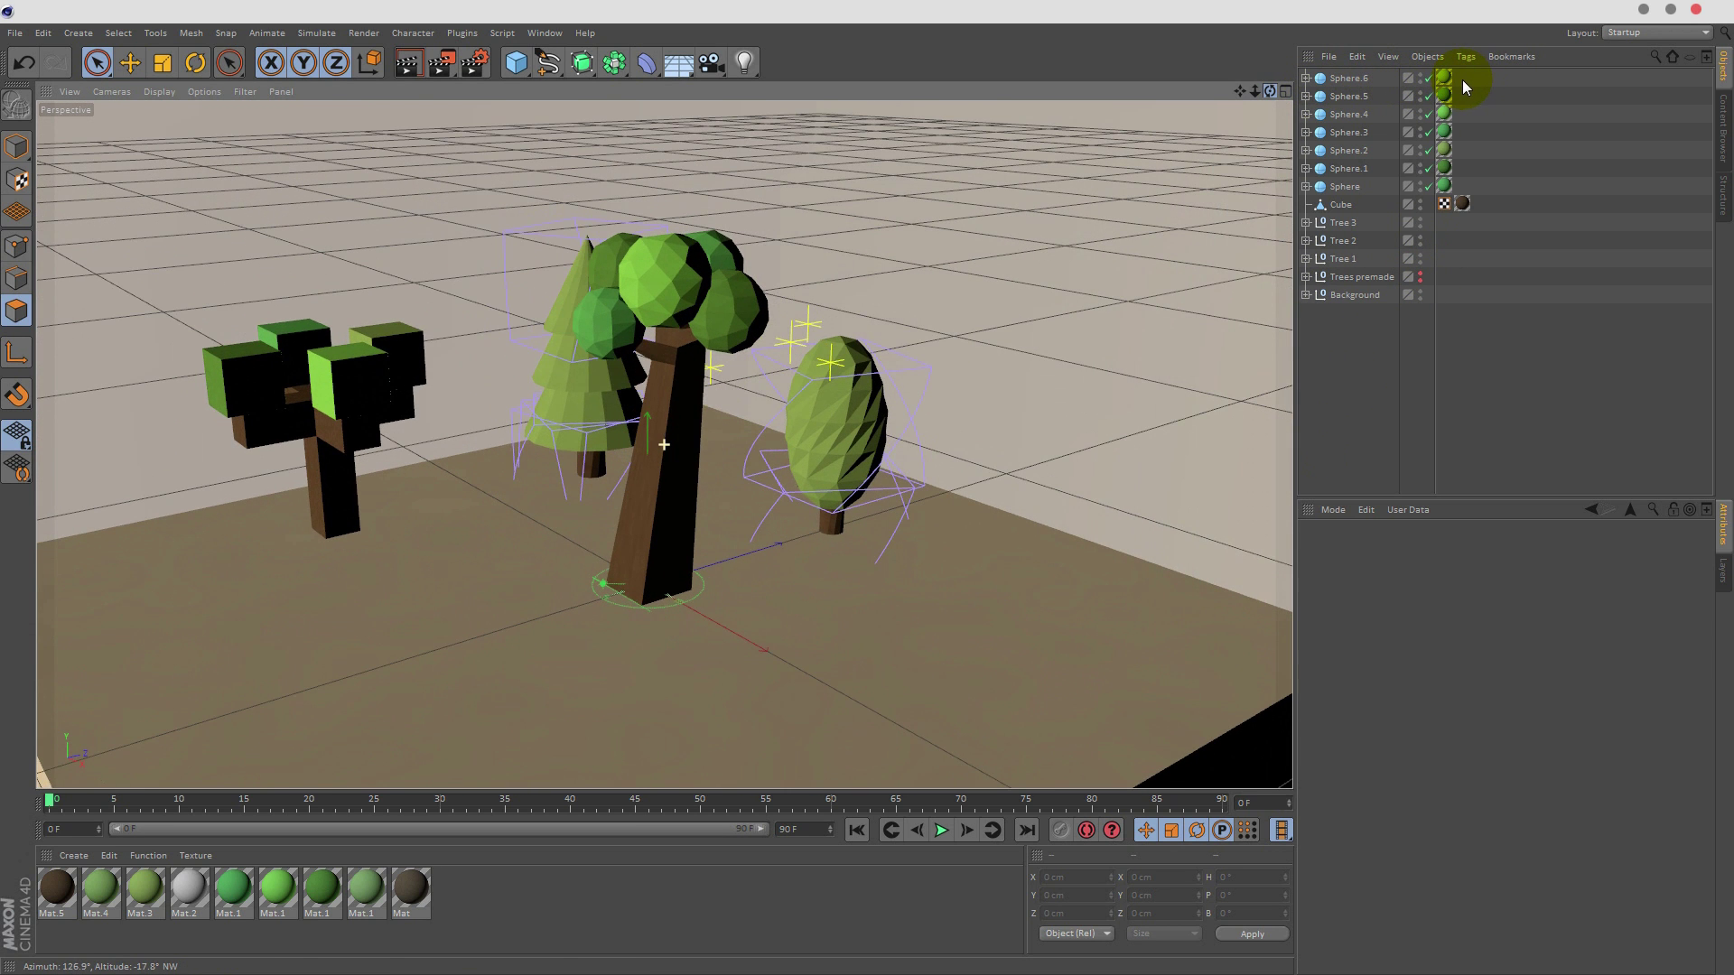
- Scale the selected end face of the trunk Cube up to about 30.7 cm
{"action": "left_click", "coordinate": [1352, 79]}
{"action": "left_click", "coordinate": [1346, 205]}
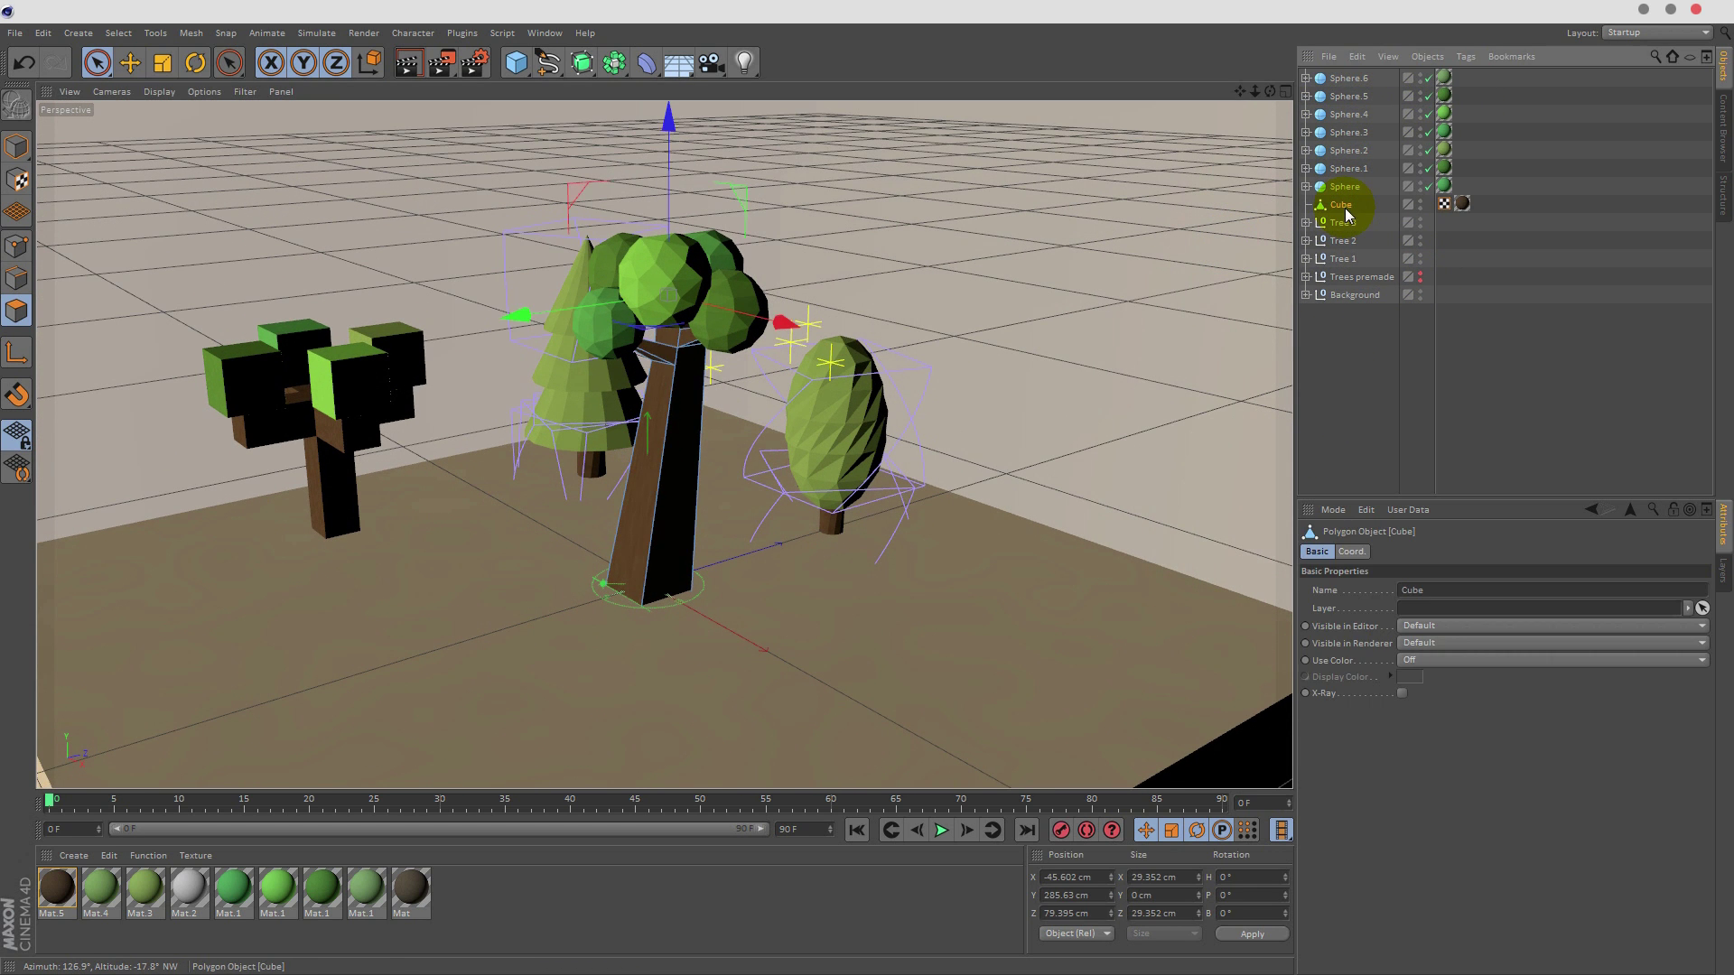
{"action": "left_click", "coordinate": [168, 67]}
{"action": "left_click_drag", "start_coordinate": [647, 181], "coordinate": [831, 146]}
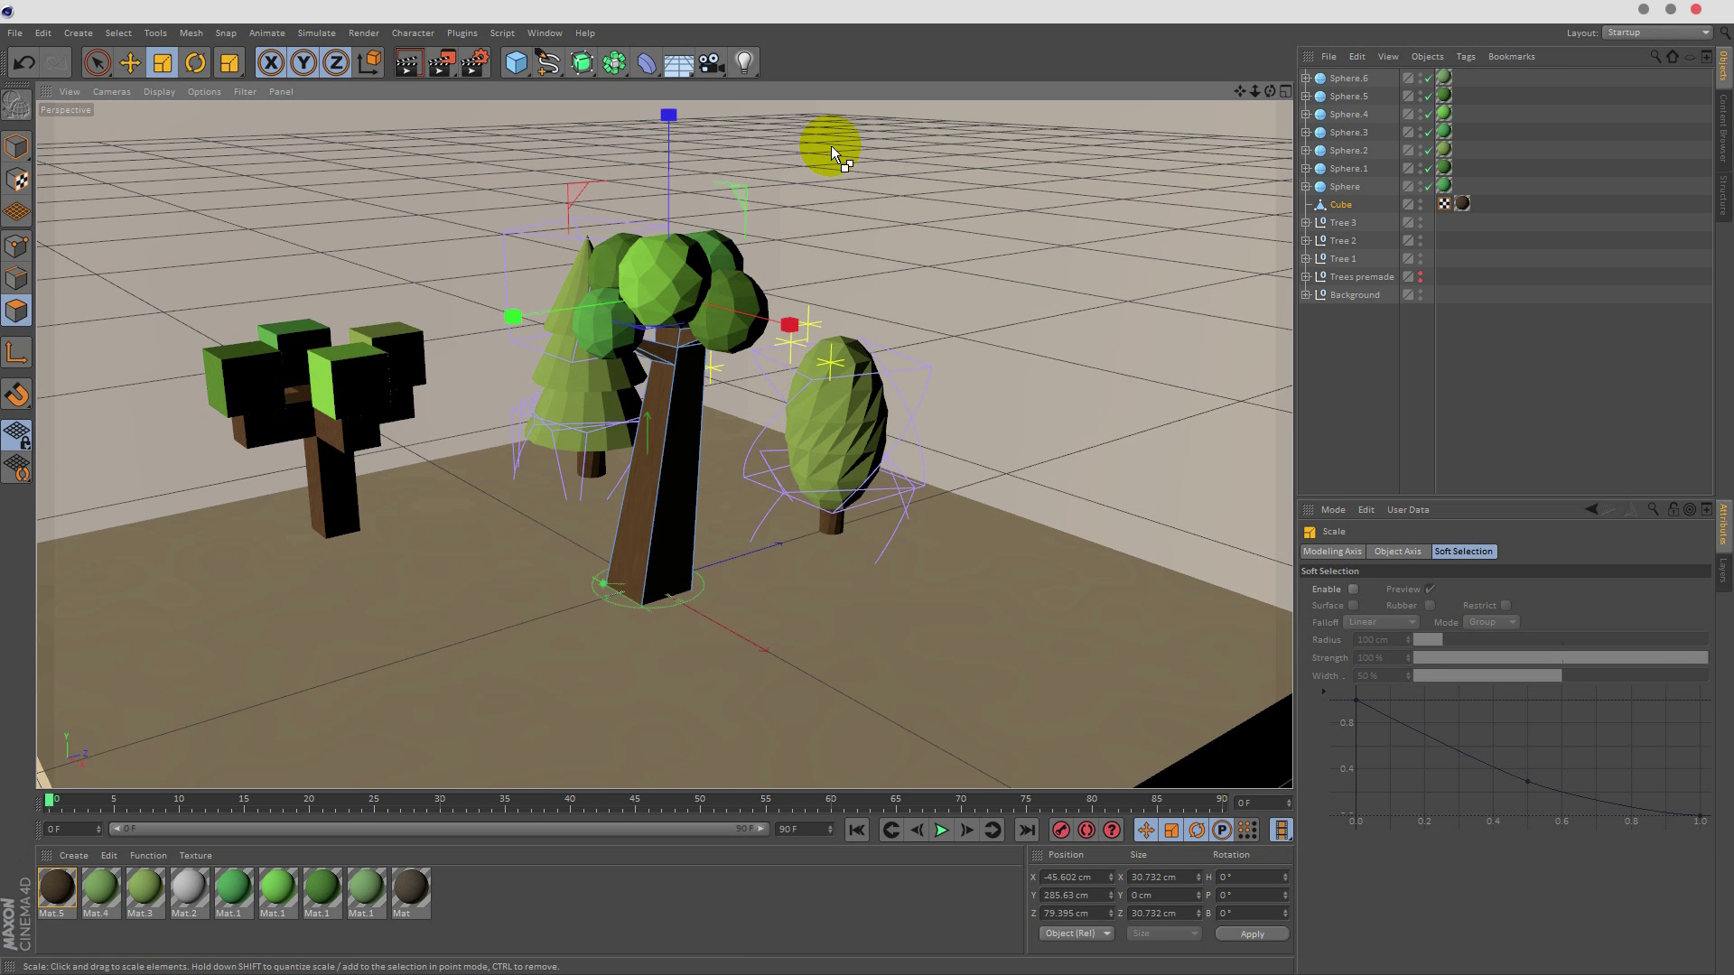
- Group the seven crown spheres under a null and hide that group
{"action": "left_click", "coordinate": [1351, 81], "text": "shift"}
{"action": "key", "text": "alt+g"}
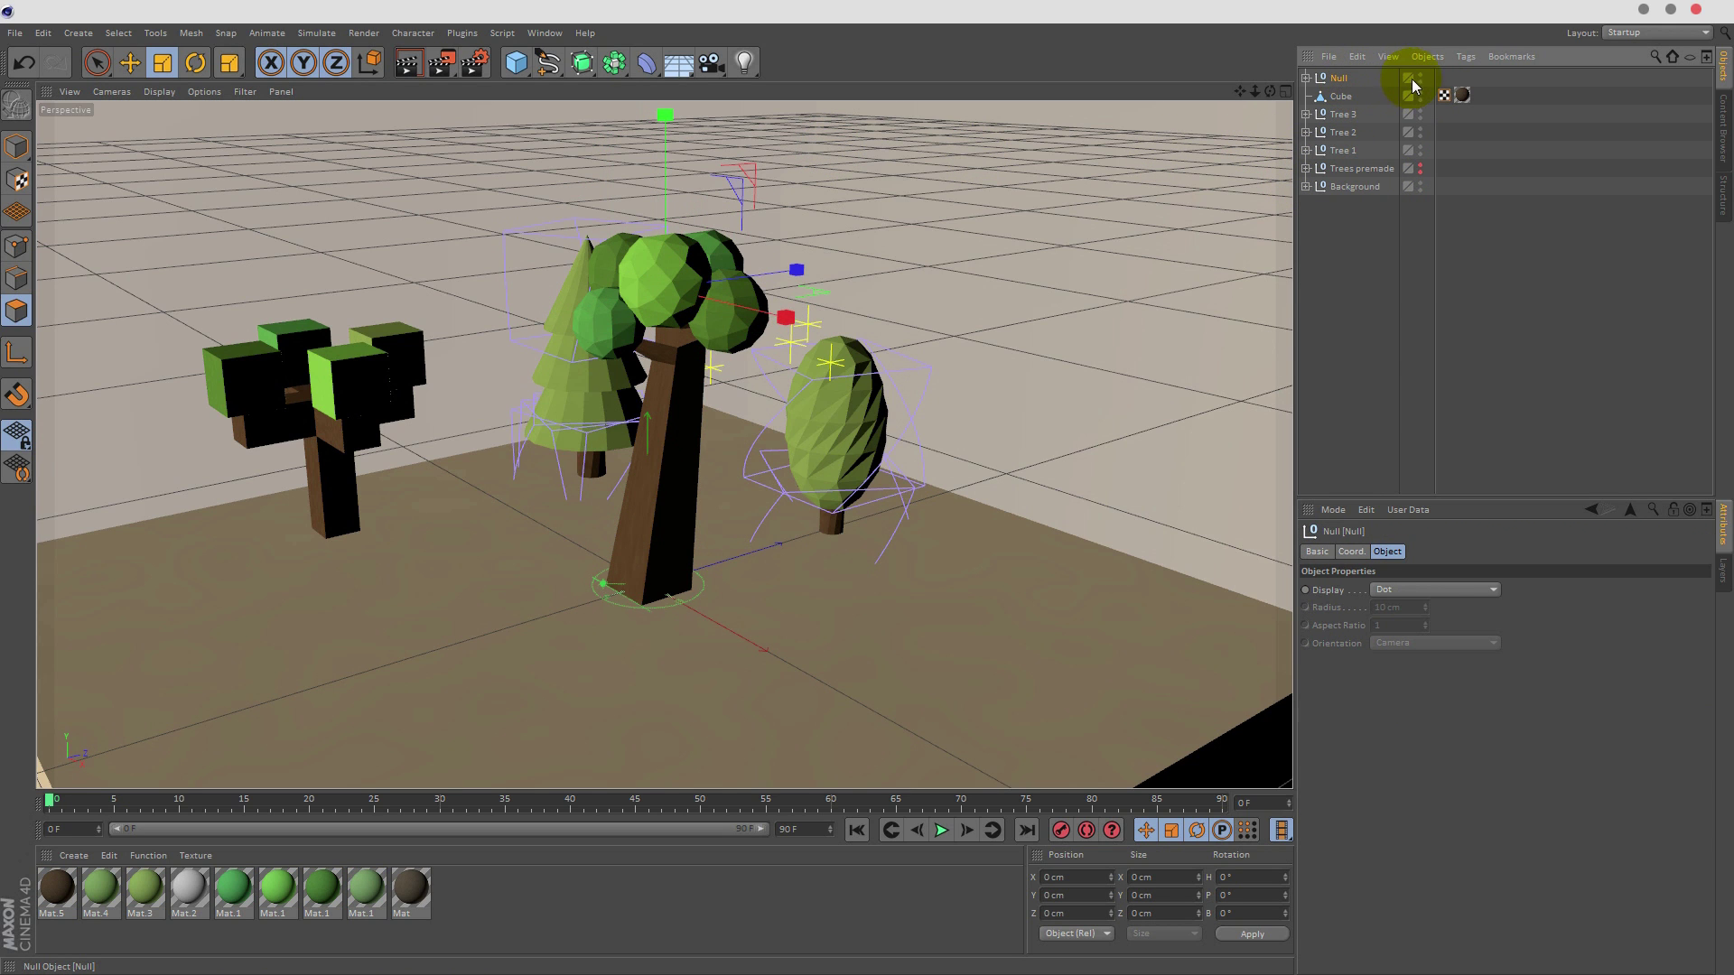
{"action": "left_click", "coordinate": [1420, 76]}
- Scale the whole trunk Cube as an object to about 504 cm tall
{"action": "left_click", "coordinate": [1343, 97]}
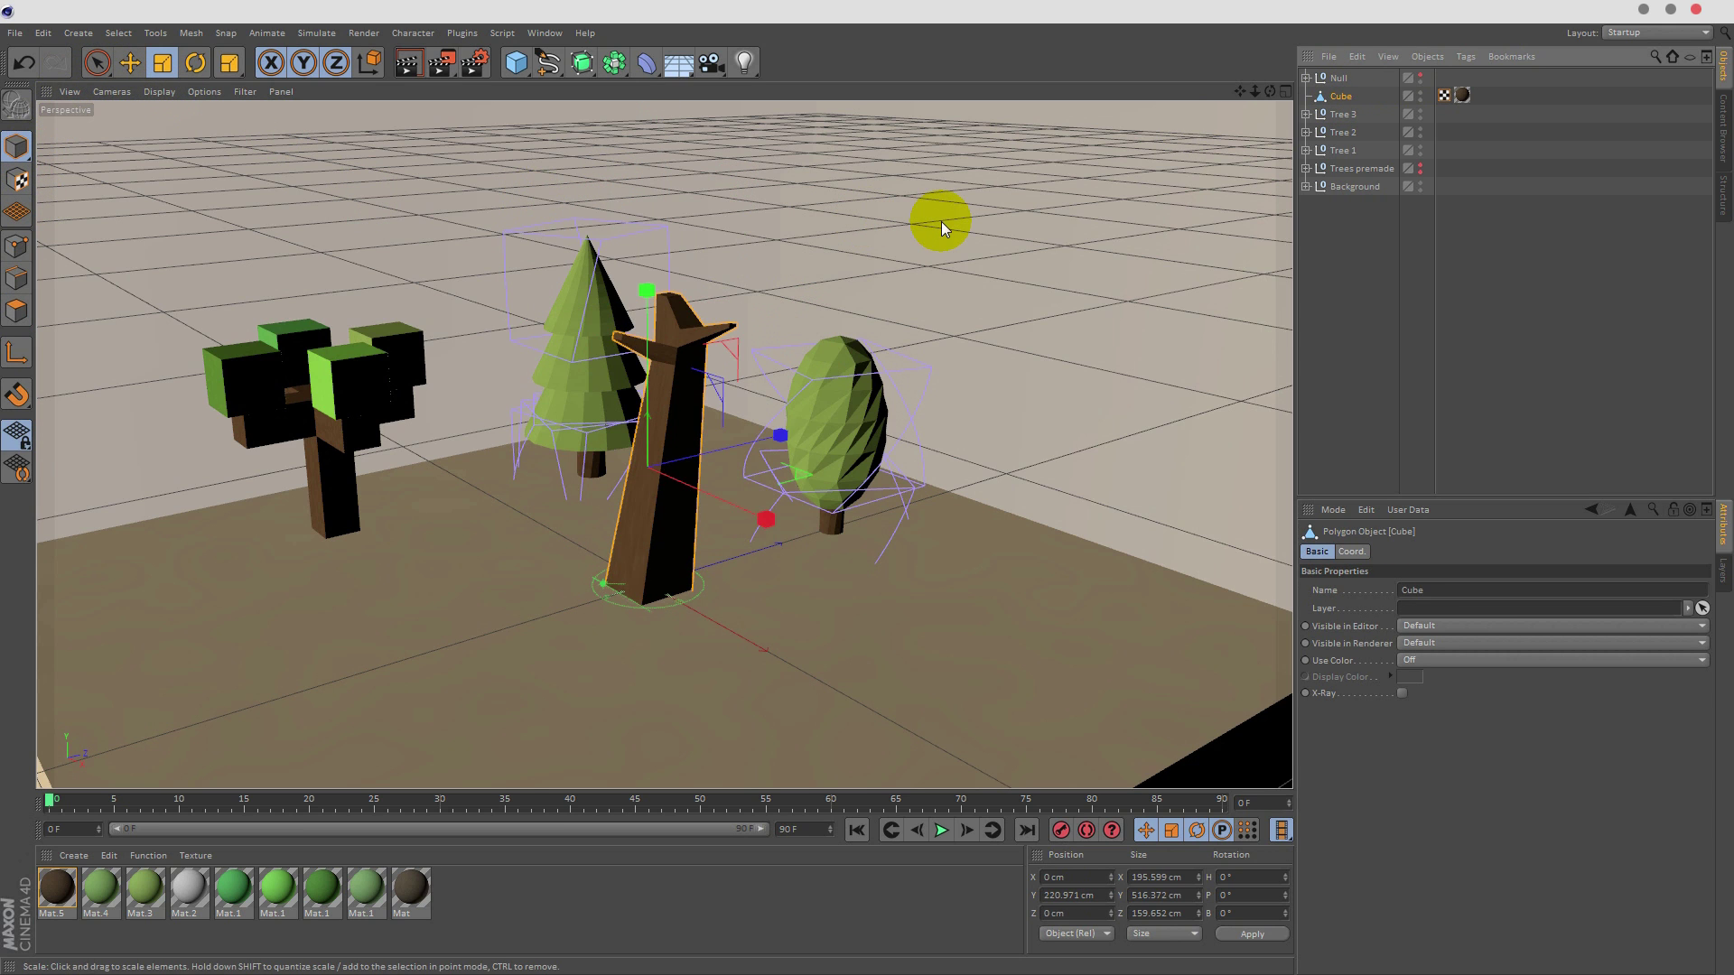
{"action": "left_click", "coordinate": [931, 231]}
{"action": "left_click", "coordinate": [660, 387]}
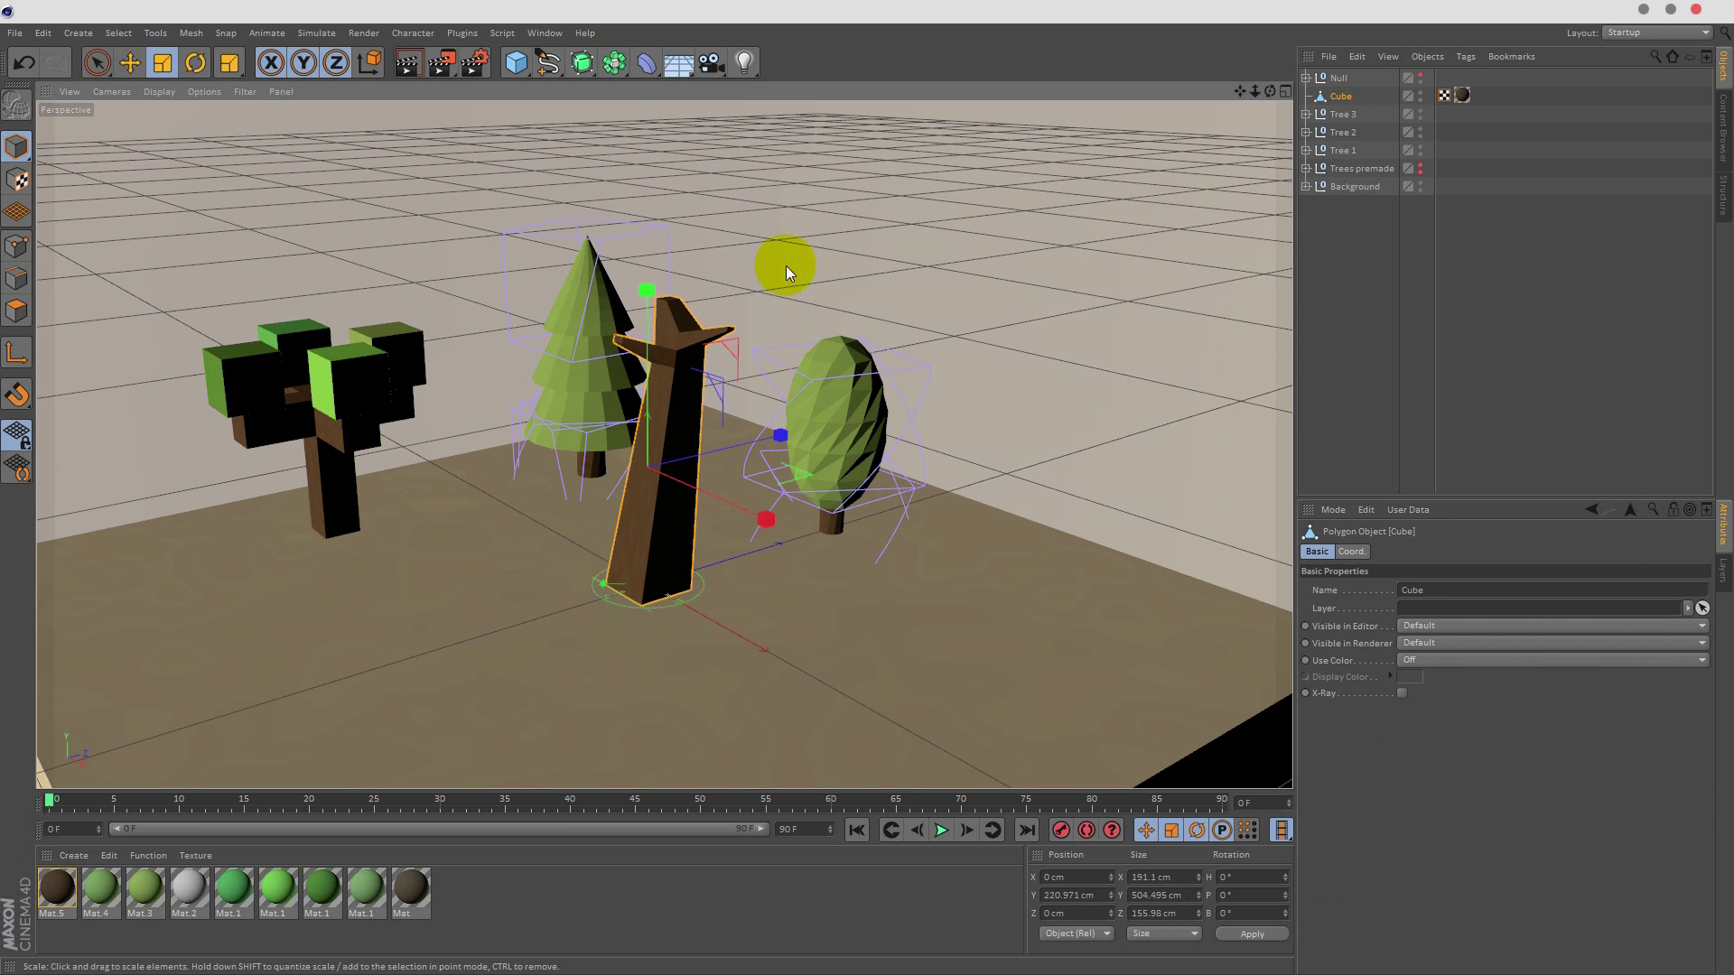
- Unhide the crown group, group it with the trunk Cube under one null, and shrink the tree slightly
{"action": "left_click", "coordinate": [1340, 80]}
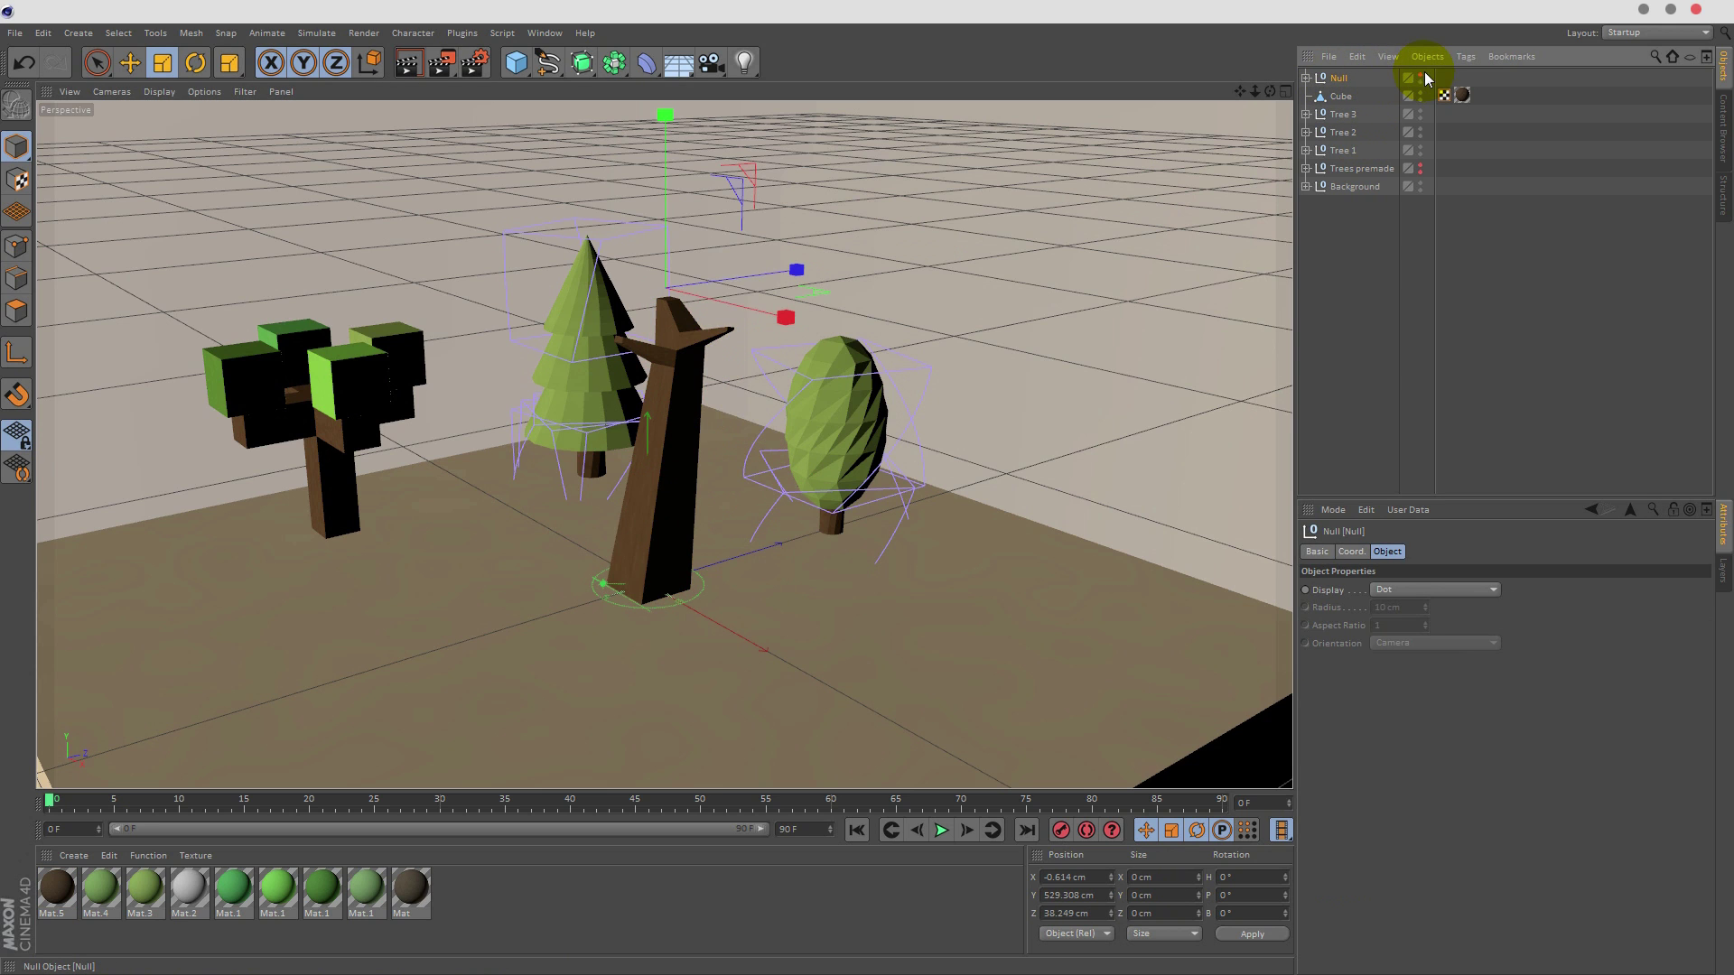
{"action": "left_click", "coordinate": [1418, 77]}
{"action": "left_click", "coordinate": [1338, 98], "text": "ctrl"}
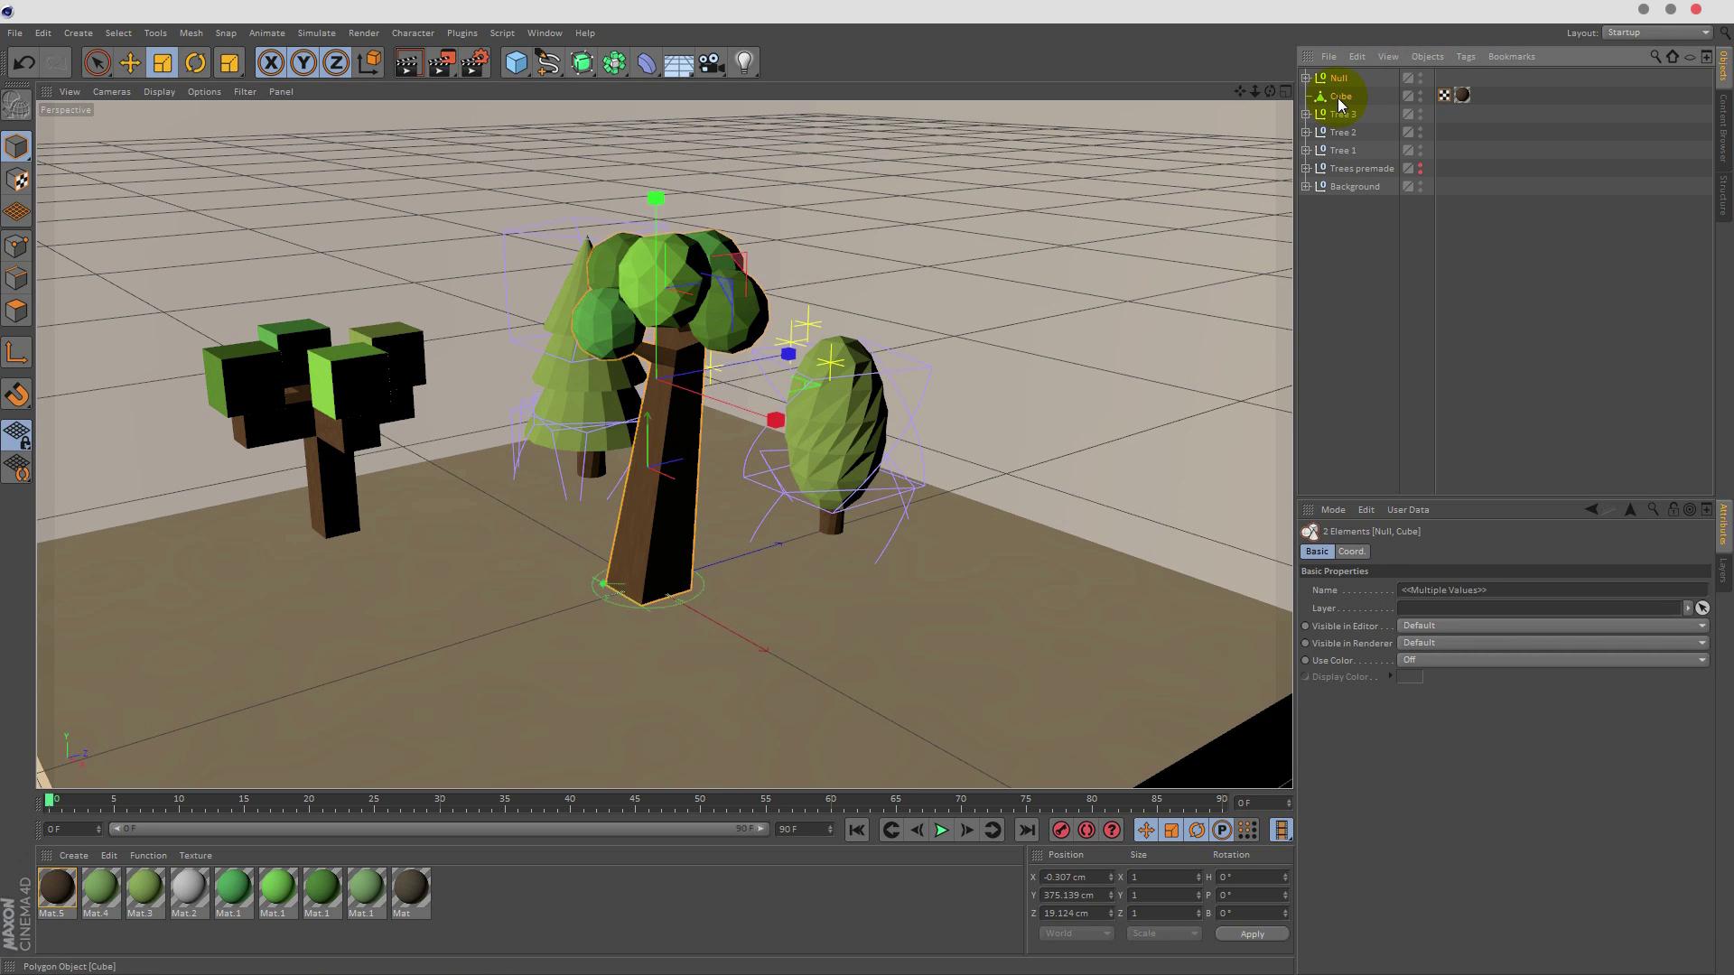
{"action": "key", "text": "alt+g"}
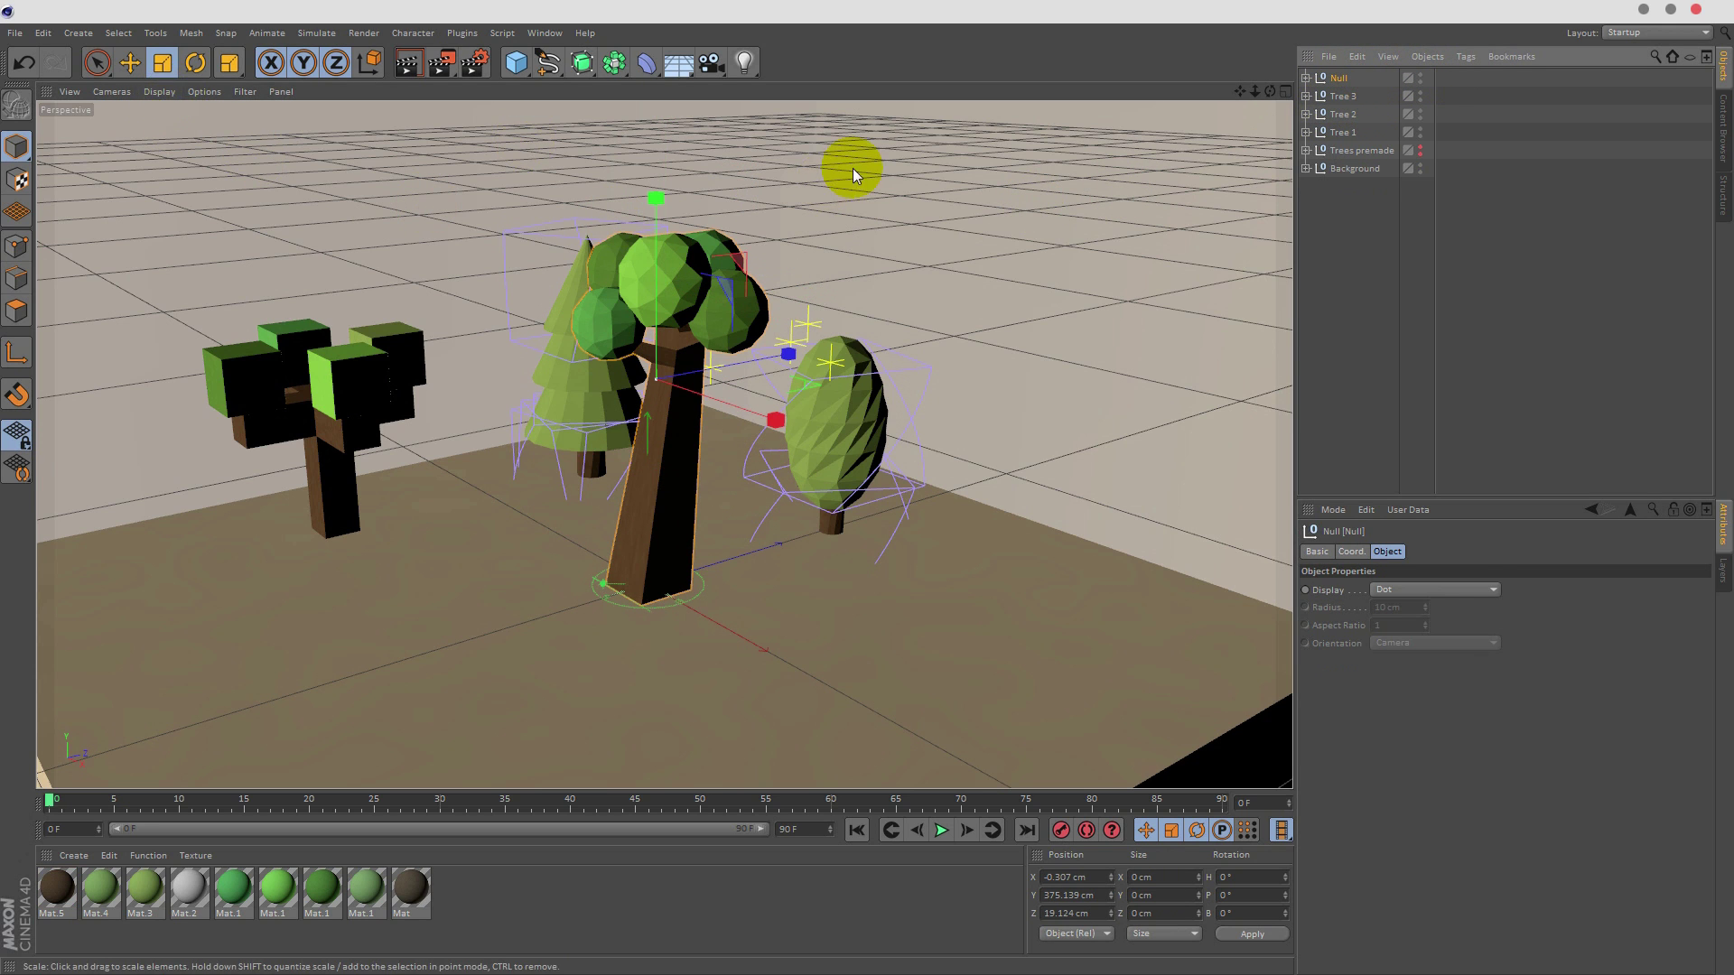
{"action": "left_click_drag", "start_coordinate": [853, 168], "coordinate": [843, 221]}
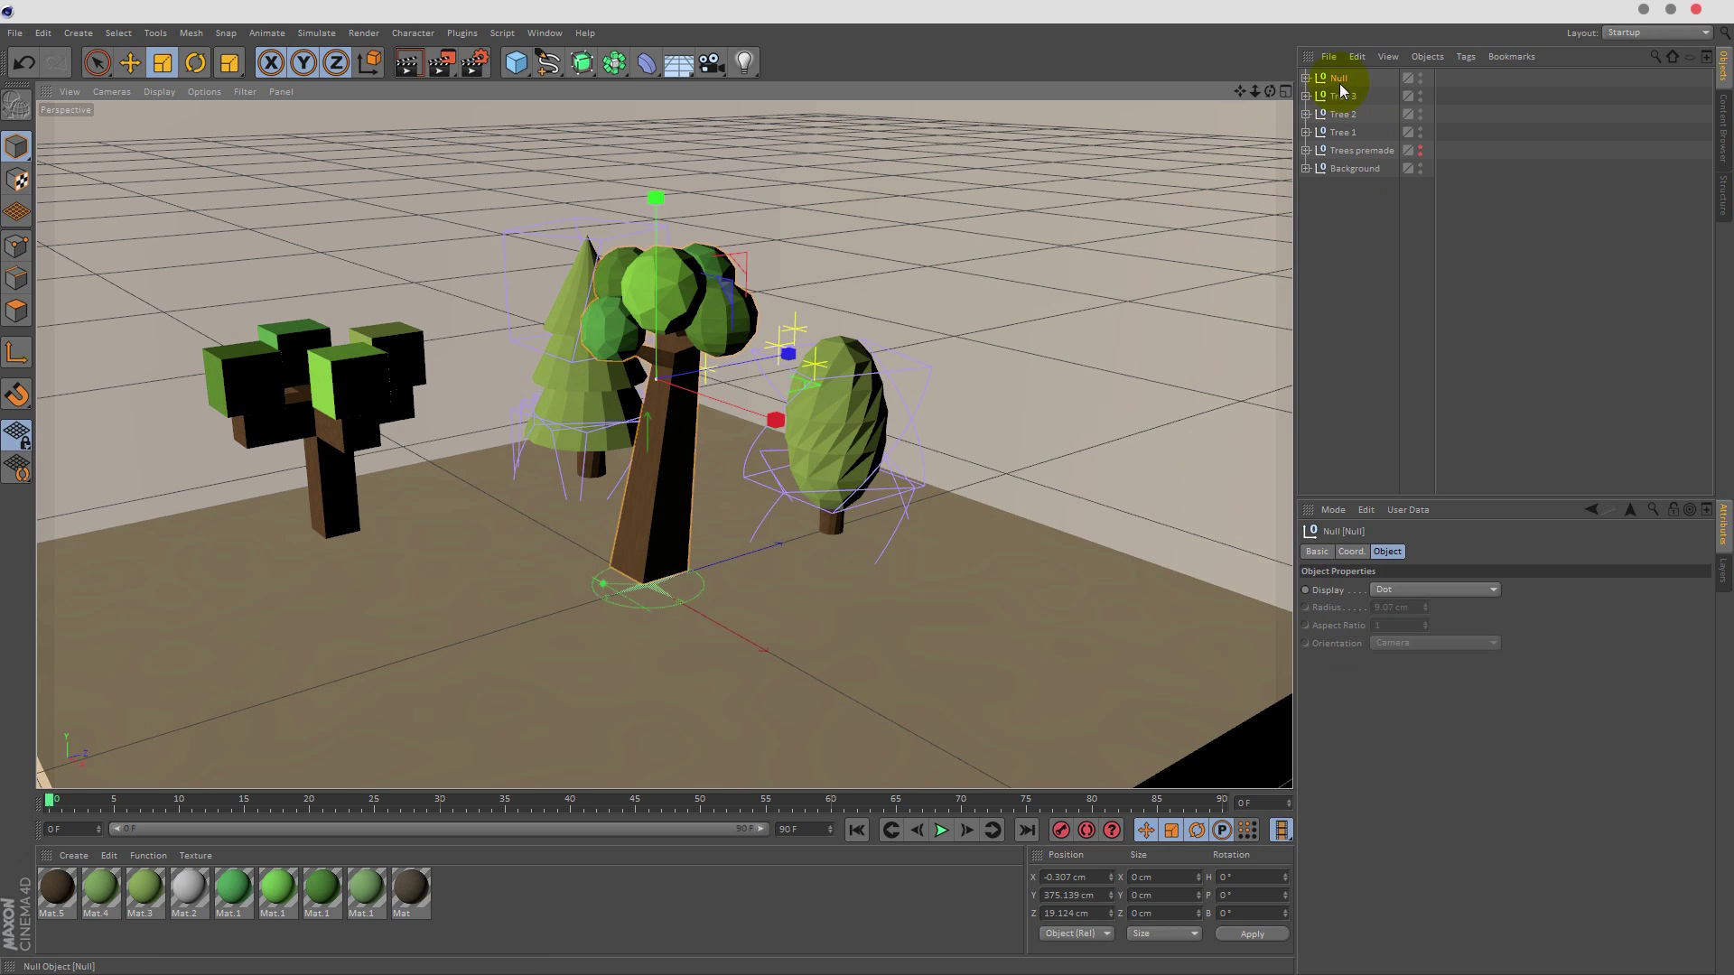
- Select the trunk Cube inside the tree group and hide the Floor in the Background group to expose the trunk's underside
{"action": "left_click", "coordinate": [1306, 77]}
{"action": "left_click", "coordinate": [1350, 114]}
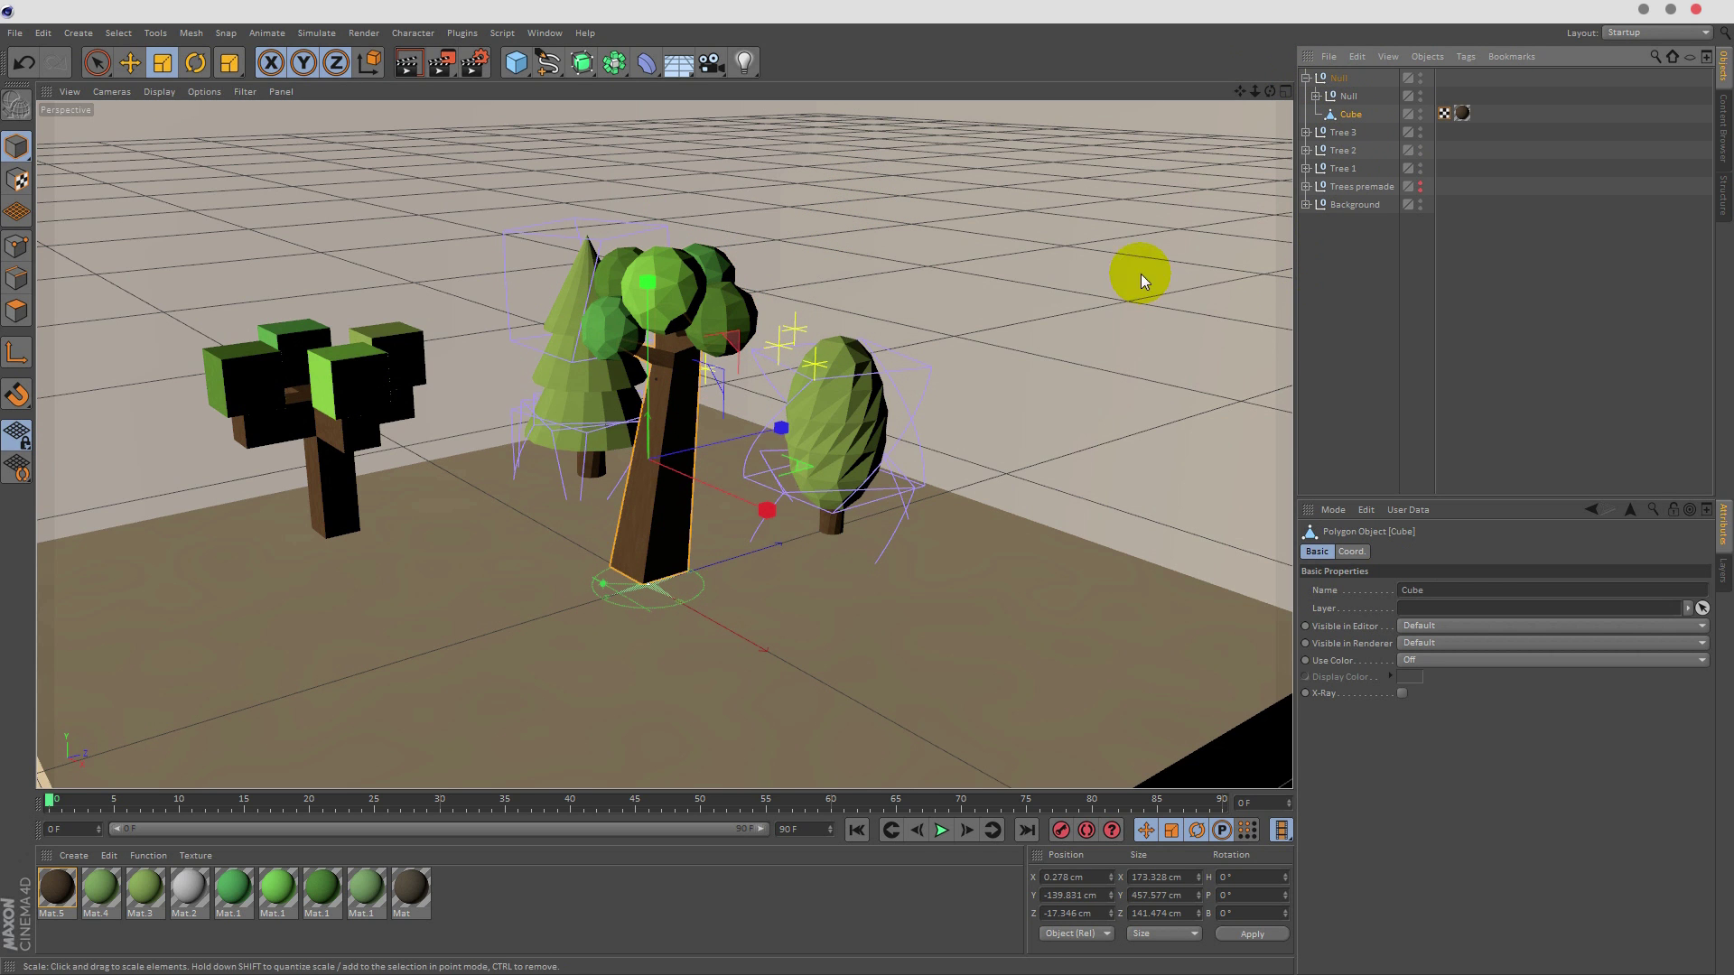
{"action": "left_click_drag", "start_coordinate": [1267, 91], "coordinate": [1258, 151]}
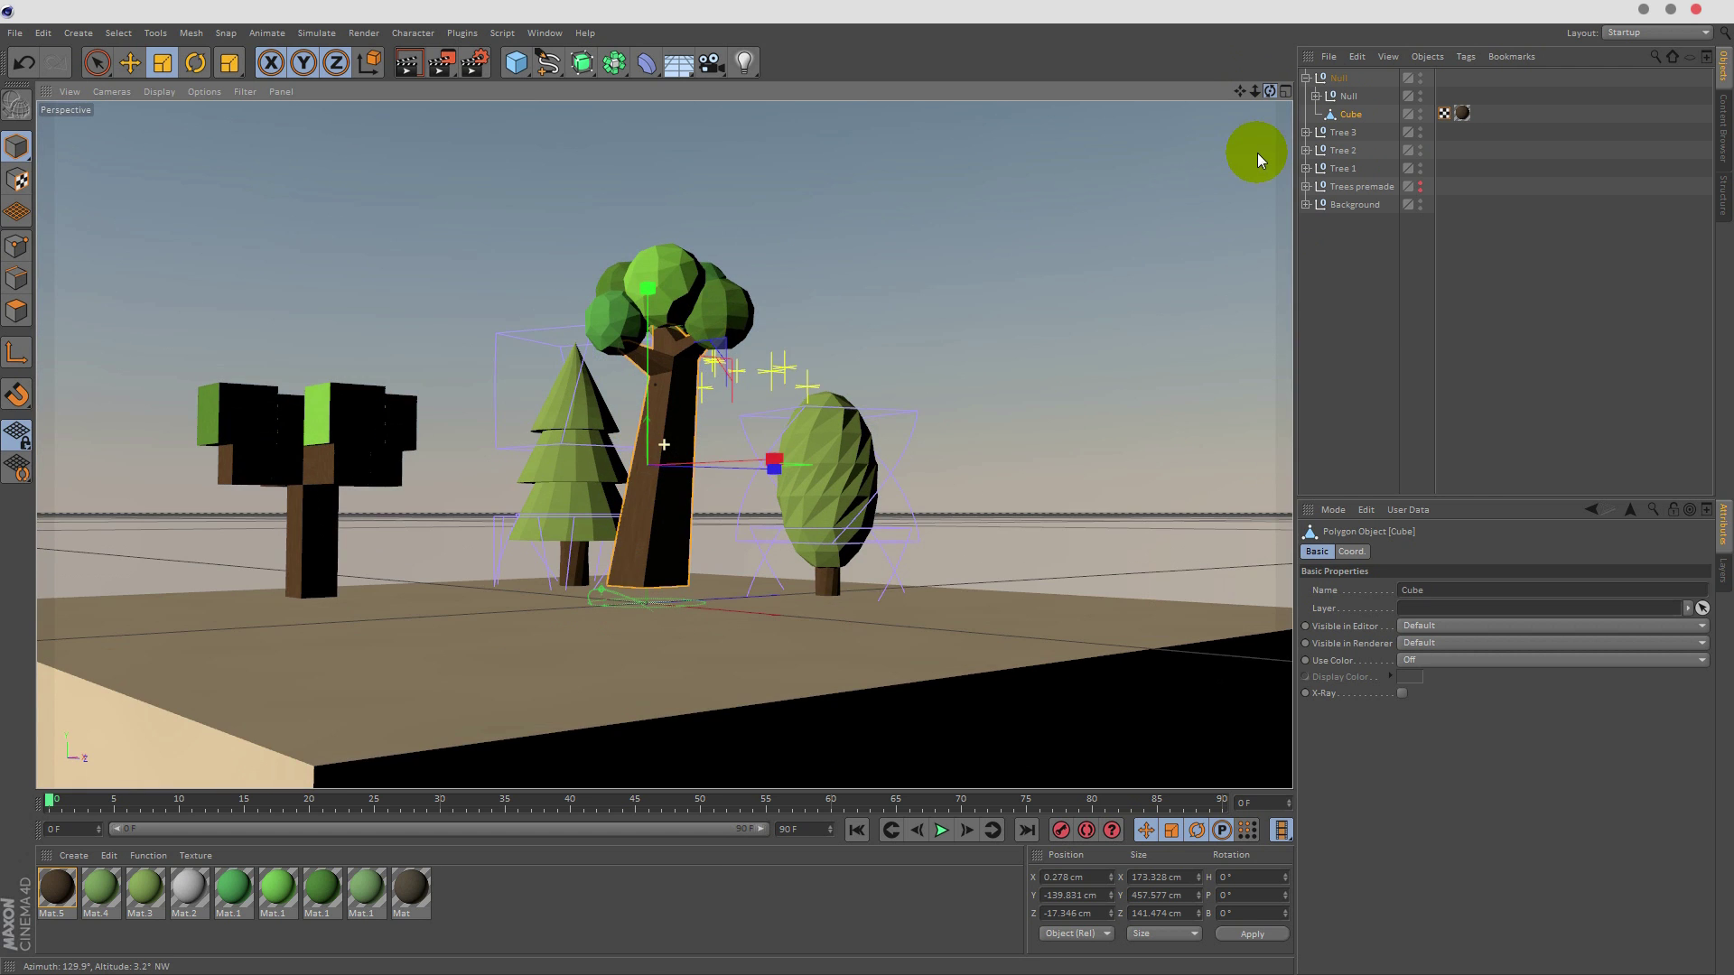
{"action": "left_click", "coordinate": [1306, 205]}
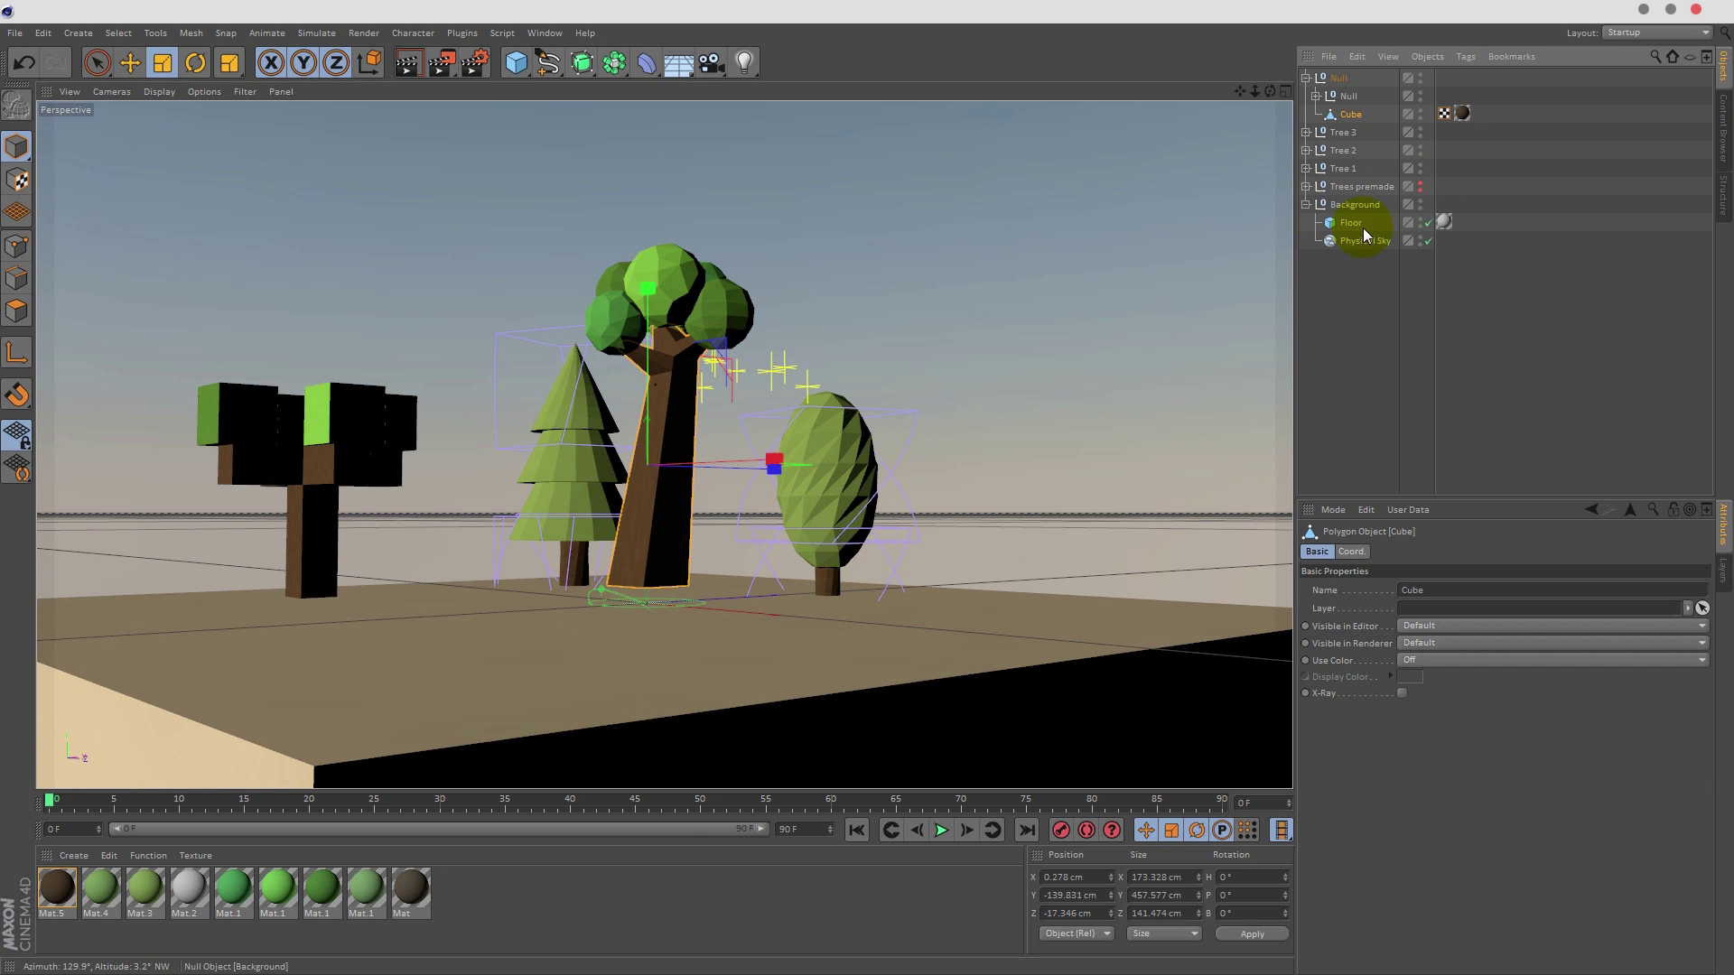
{"action": "left_click", "coordinate": [1420, 220]}
{"action": "left_click_drag", "start_coordinate": [1282, 99], "coordinate": [1199, 213]}
- Select the trunk's bottom face and raise it to about Y -67.5 cm to shorten the trunk
{"action": "left_click", "coordinate": [16, 311]}
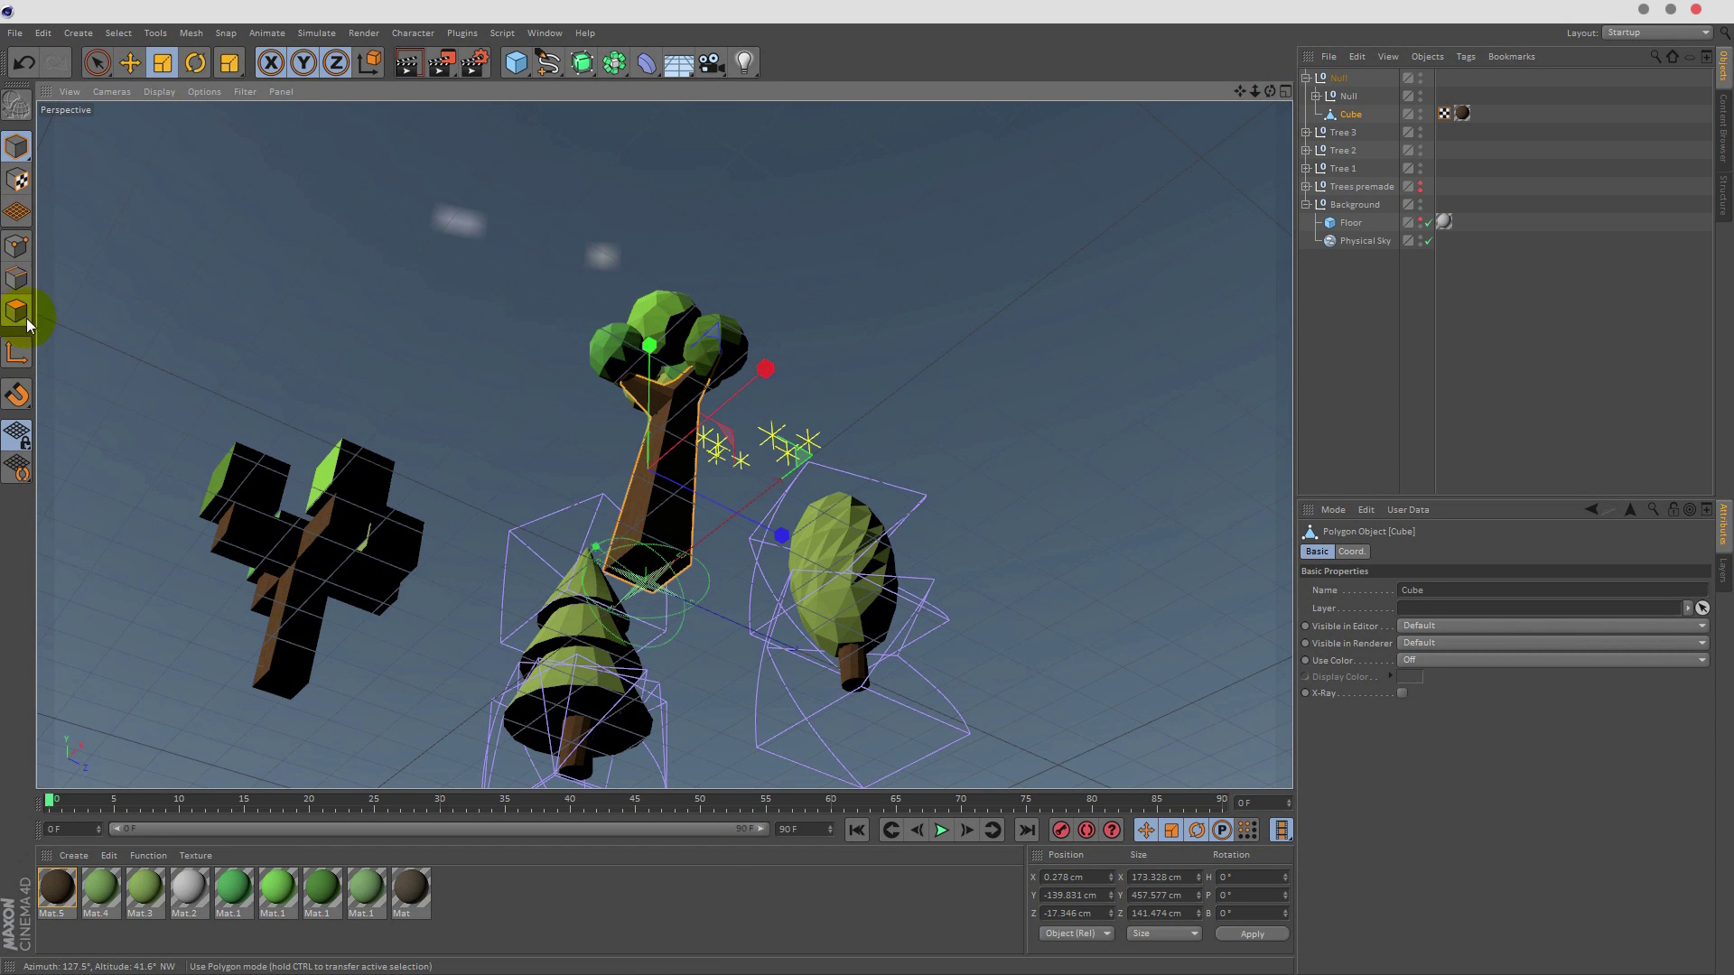
{"action": "left_click", "coordinate": [643, 571]}
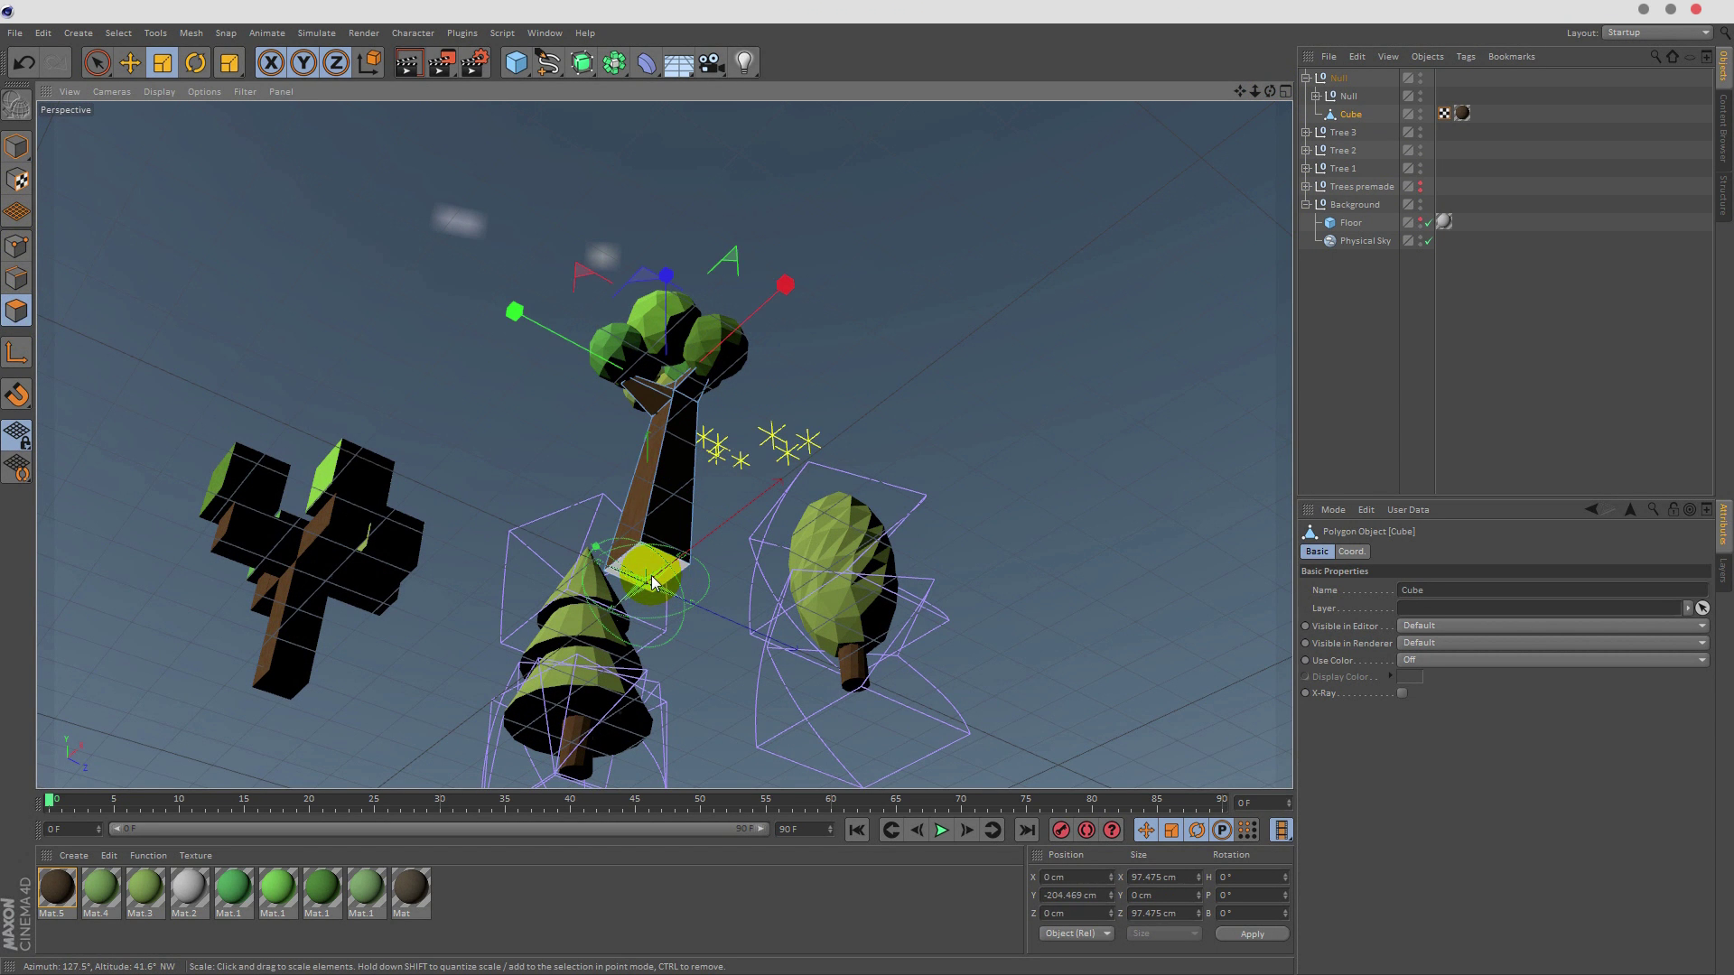
{"action": "left_click", "coordinate": [97, 63]}
{"action": "left_click_drag", "start_coordinate": [642, 713], "coordinate": [654, 608]}
- Scale the trunk's bottom face down to about 79 cm wide
{"action": "left_click_drag", "start_coordinate": [1269, 91], "coordinate": [1247, 12]}
{"action": "left_click_drag", "start_coordinate": [1270, 47], "coordinate": [1250, 109]}
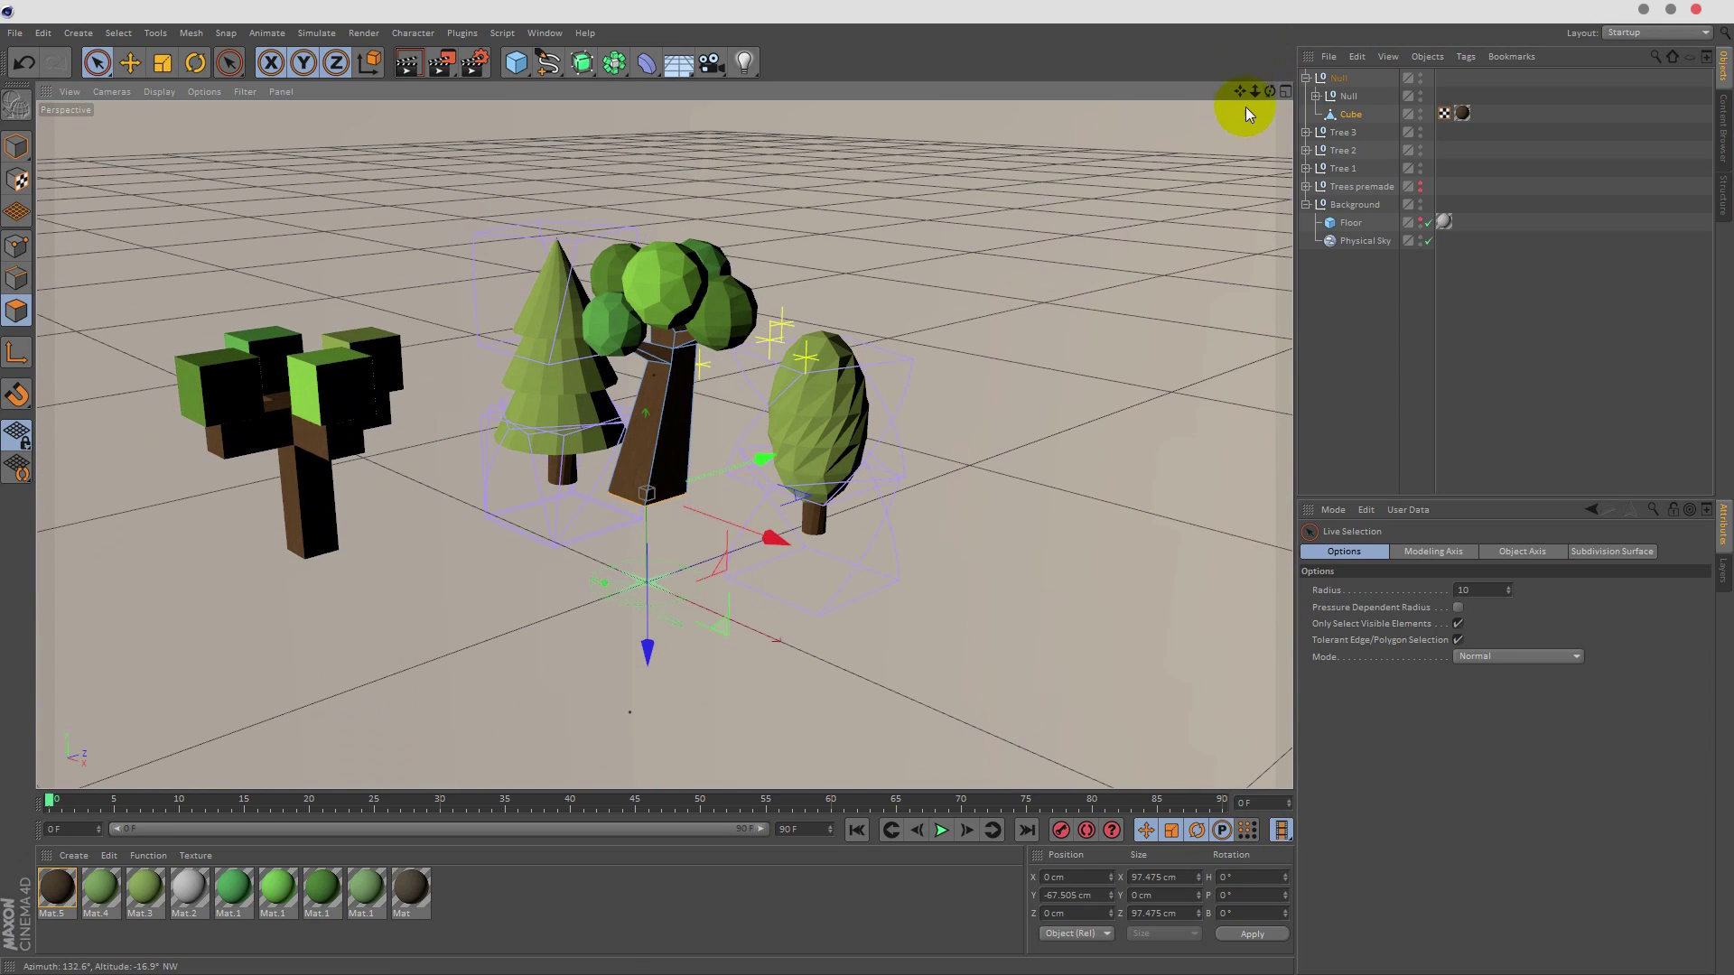
{"action": "left_click", "coordinate": [171, 67]}
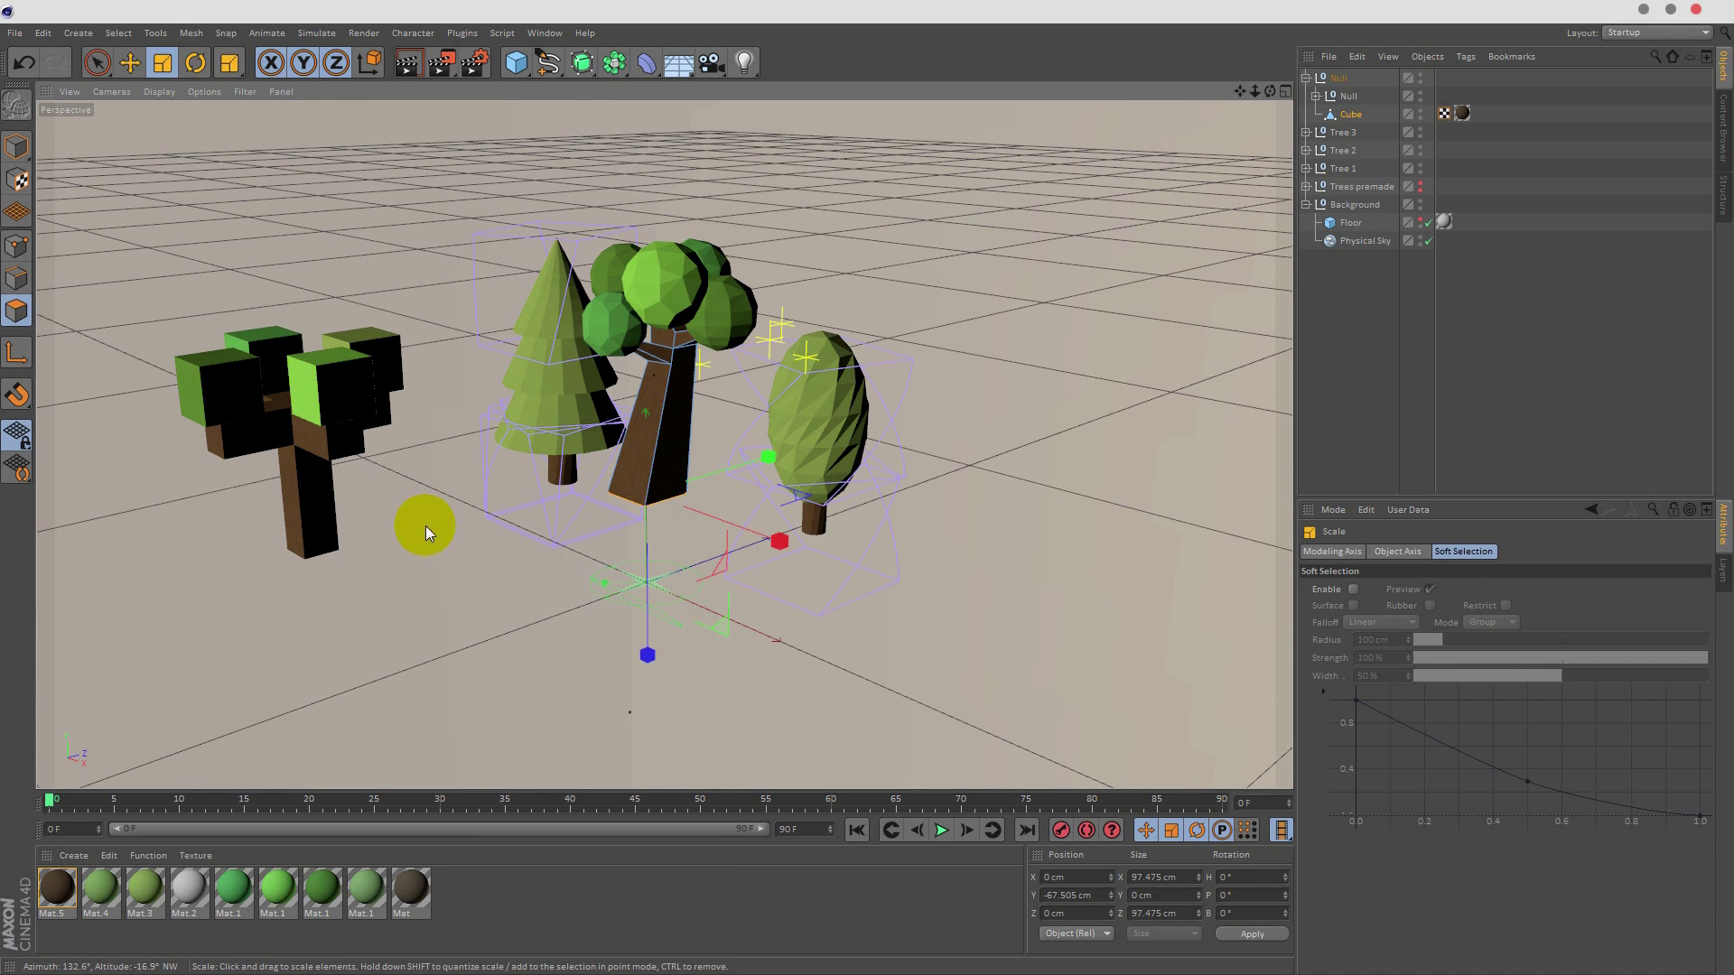
{"action": "left_click_drag", "start_coordinate": [425, 525], "coordinate": [305, 582]}
{"action": "left_click", "coordinate": [96, 62]}
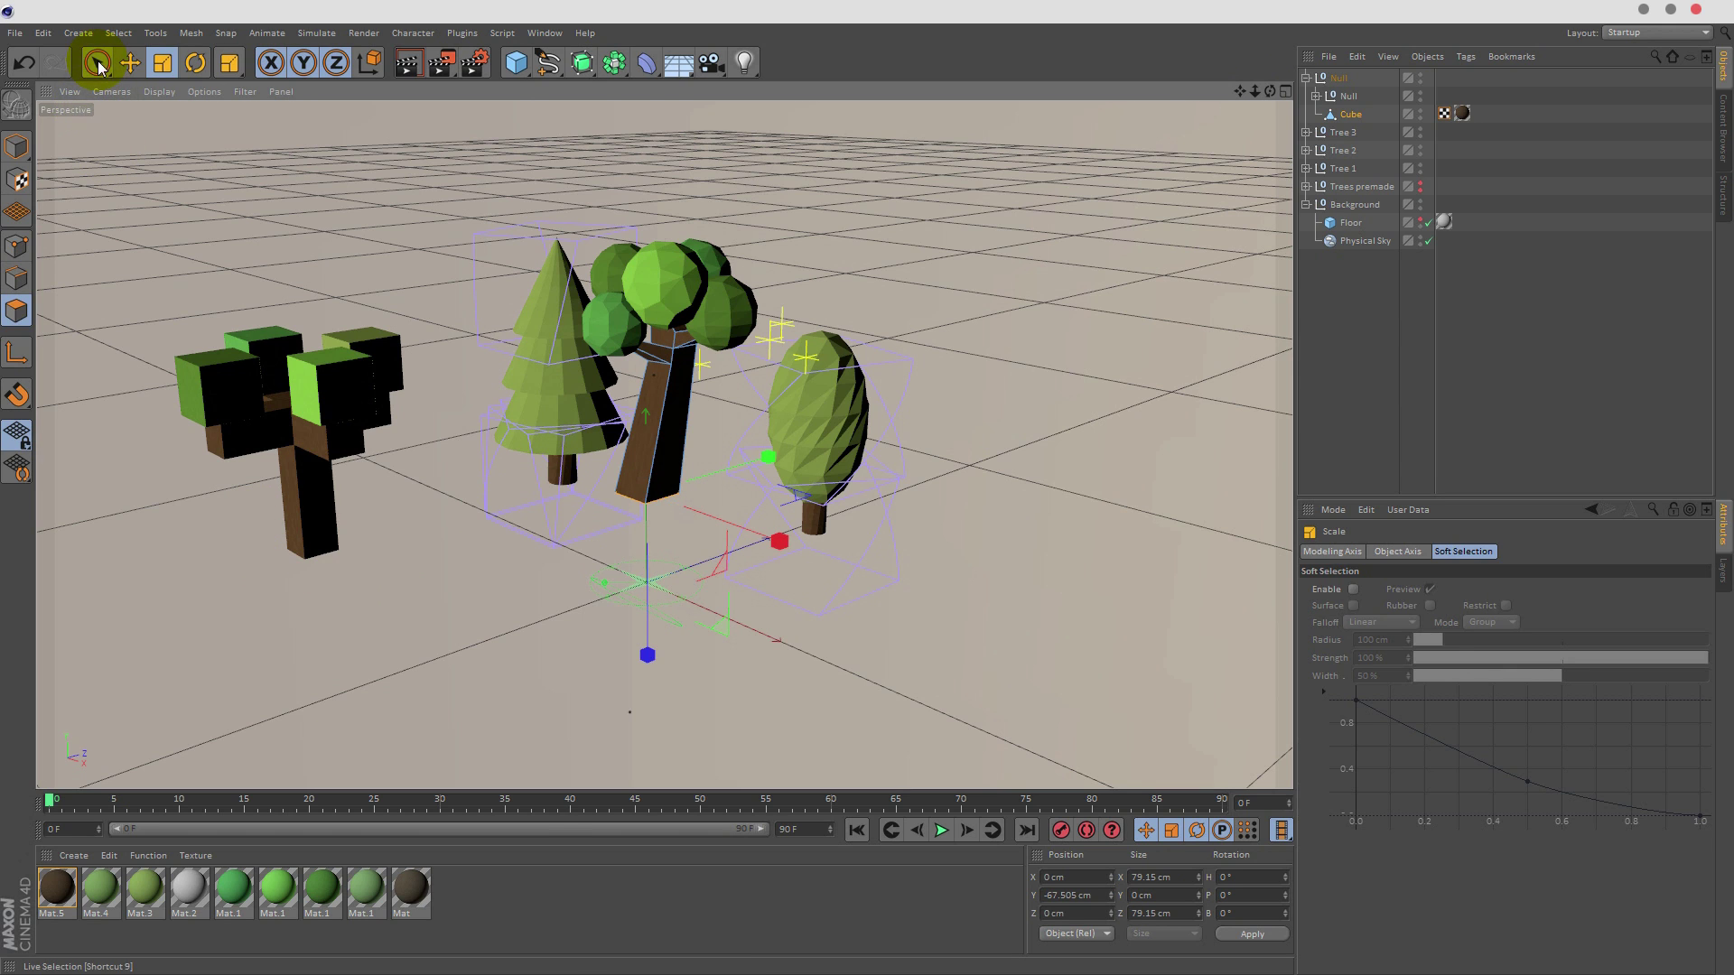
- Select the new tree's parent null in object mode and scale the whole tree up slightly
{"action": "left_click", "coordinate": [26, 149]}
{"action": "left_click", "coordinate": [1340, 77]}
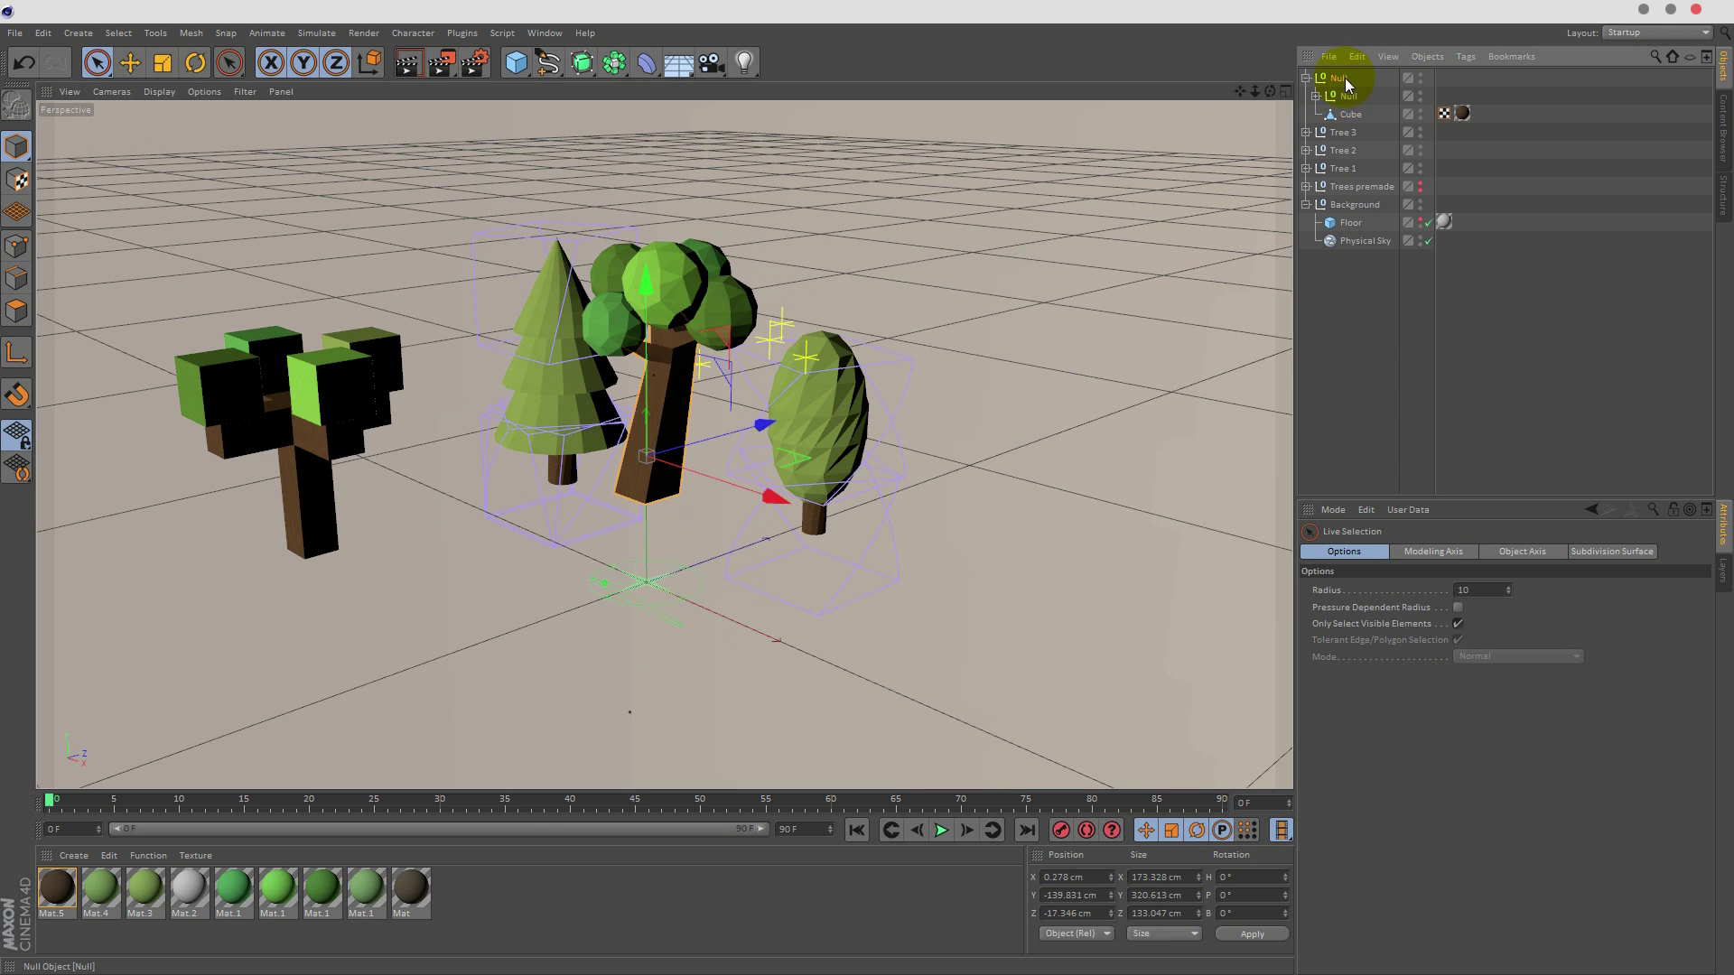
{"action": "left_click", "coordinate": [830, 230]}
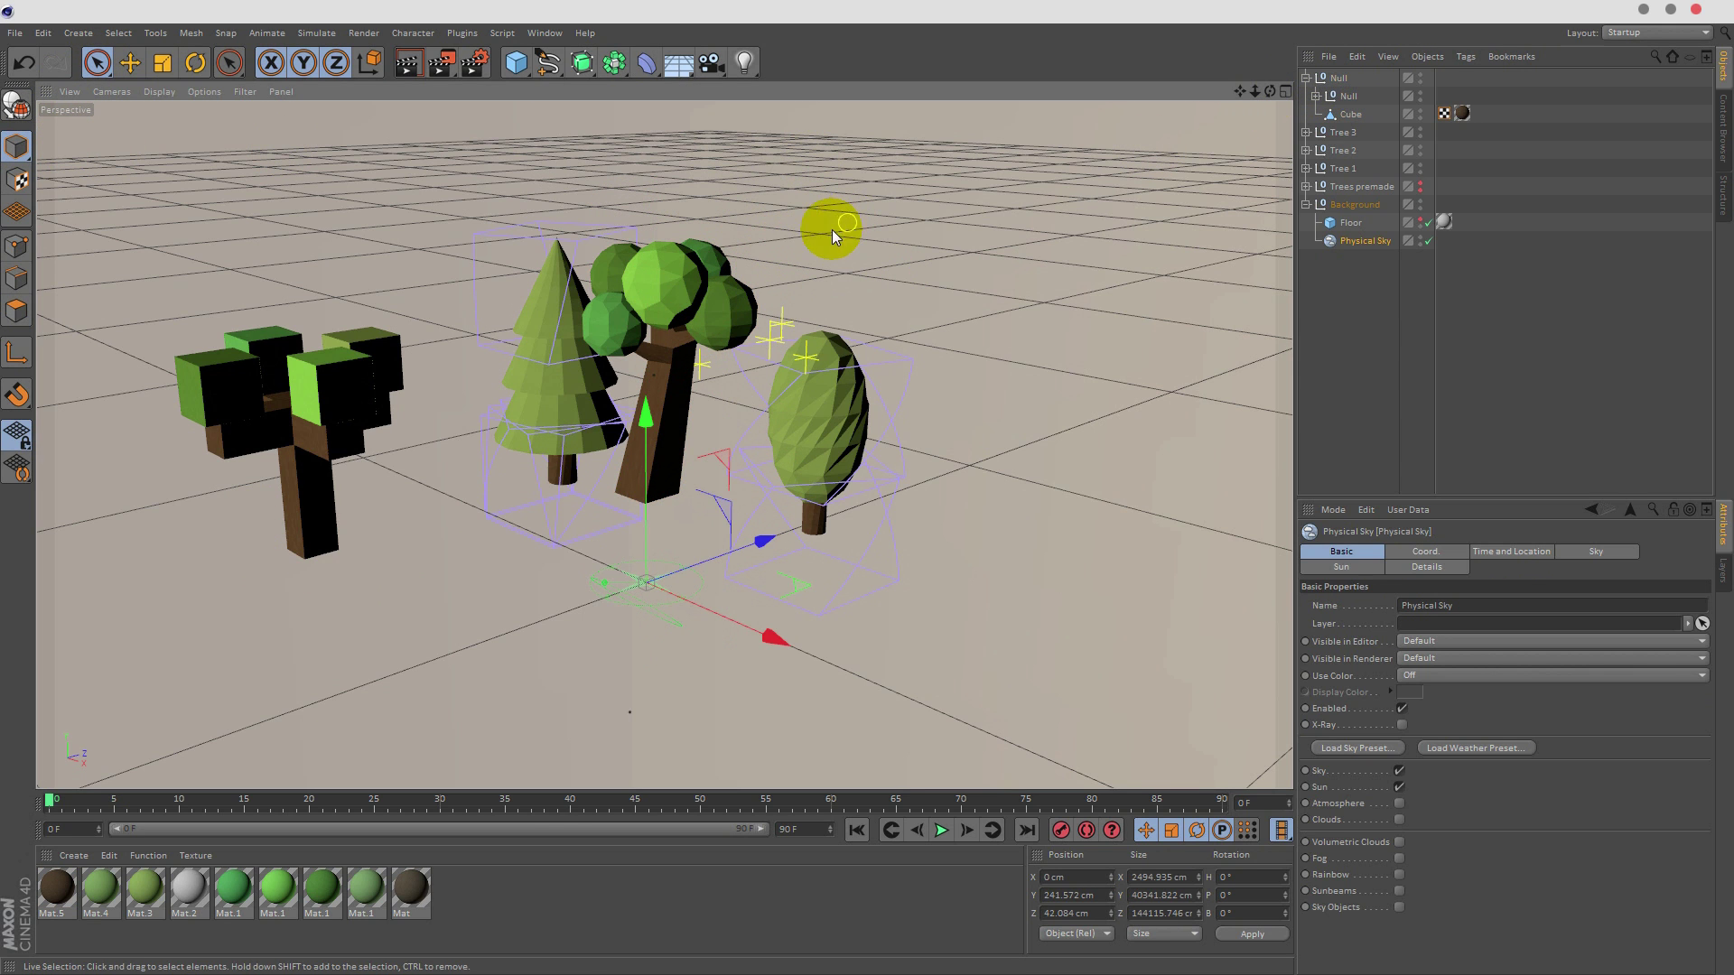
{"action": "left_click", "coordinate": [1340, 82]}
{"action": "left_click", "coordinate": [163, 62]}
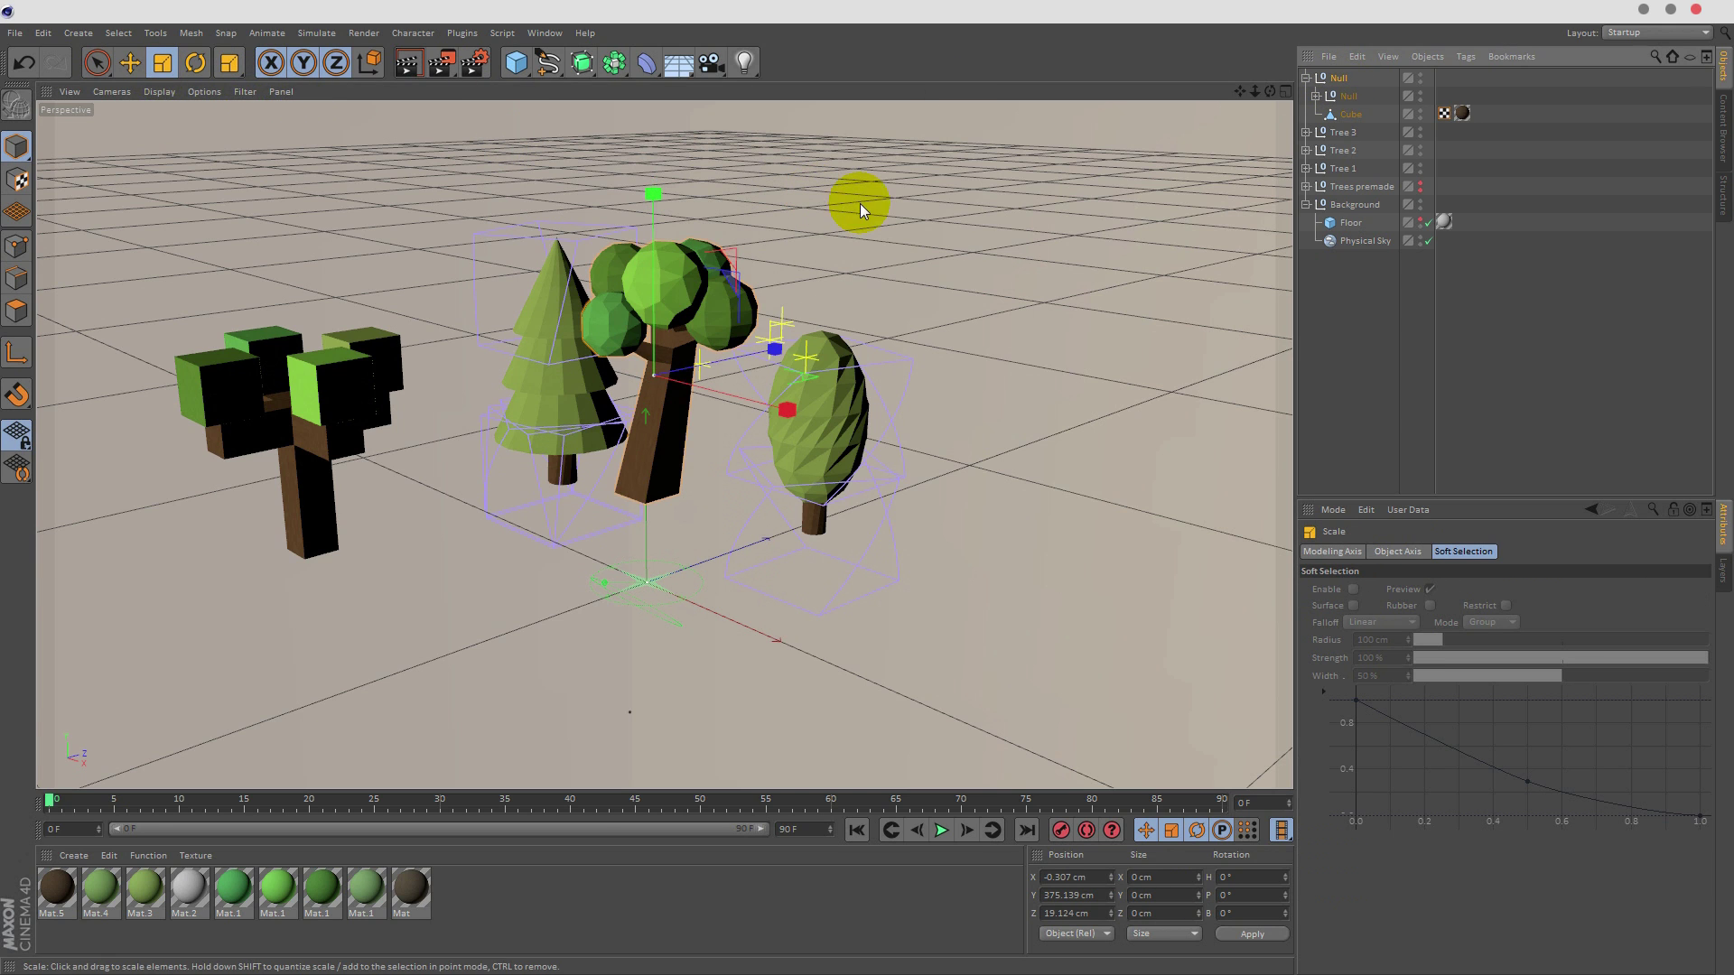
{"action": "left_click_drag", "start_coordinate": [860, 203], "coordinate": [967, 166]}
{"action": "left_click", "coordinate": [101, 57]}
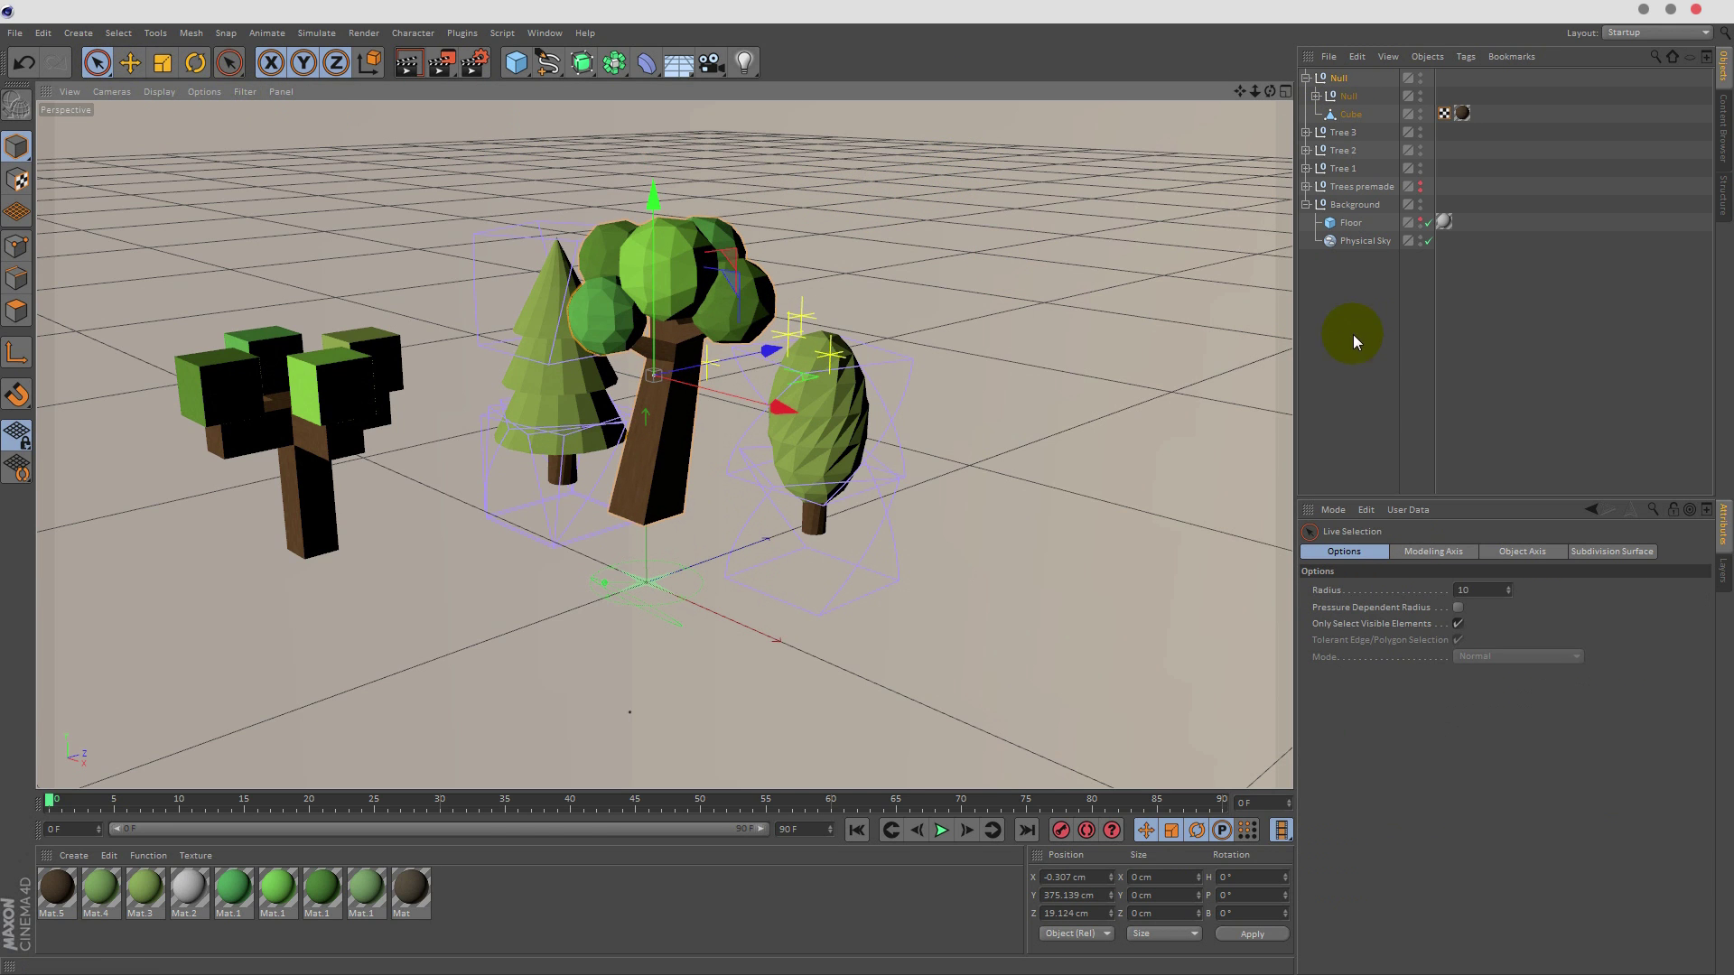
- Show the Floor in the Background group again, and select and collapse the new tree's parent null
{"action": "left_click", "coordinate": [1353, 334]}
{"action": "left_click", "coordinate": [1420, 223]}
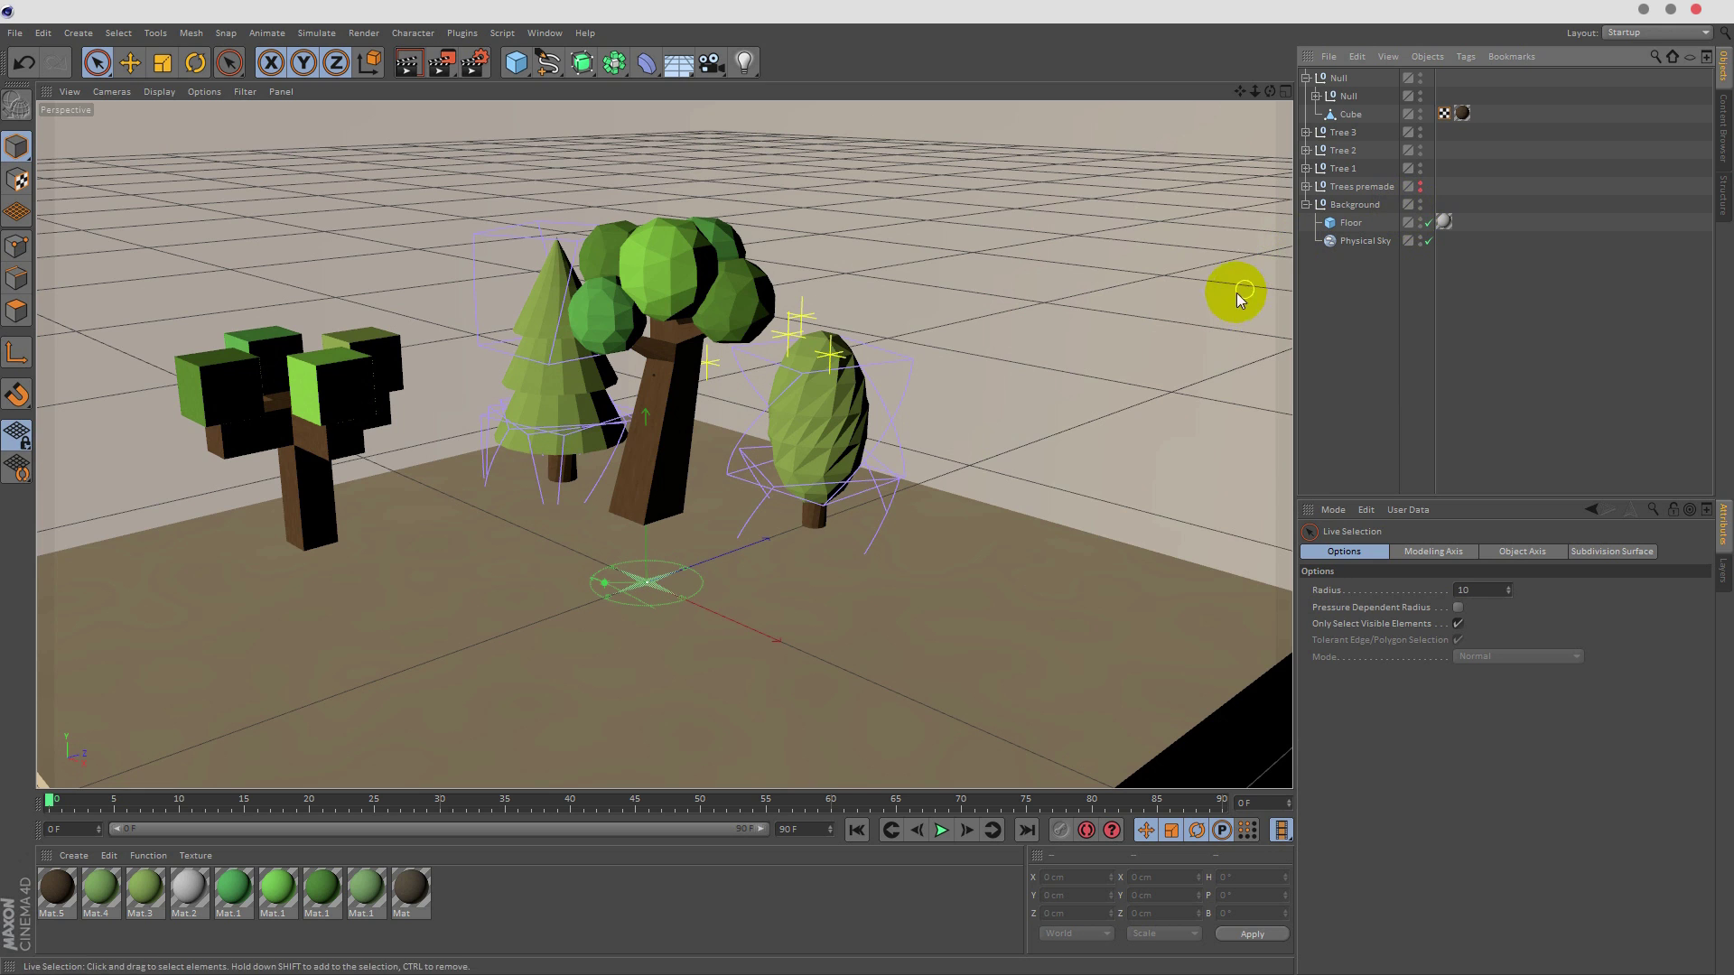
{"action": "left_click", "coordinate": [1331, 79]}
{"action": "left_click", "coordinate": [1306, 78]}
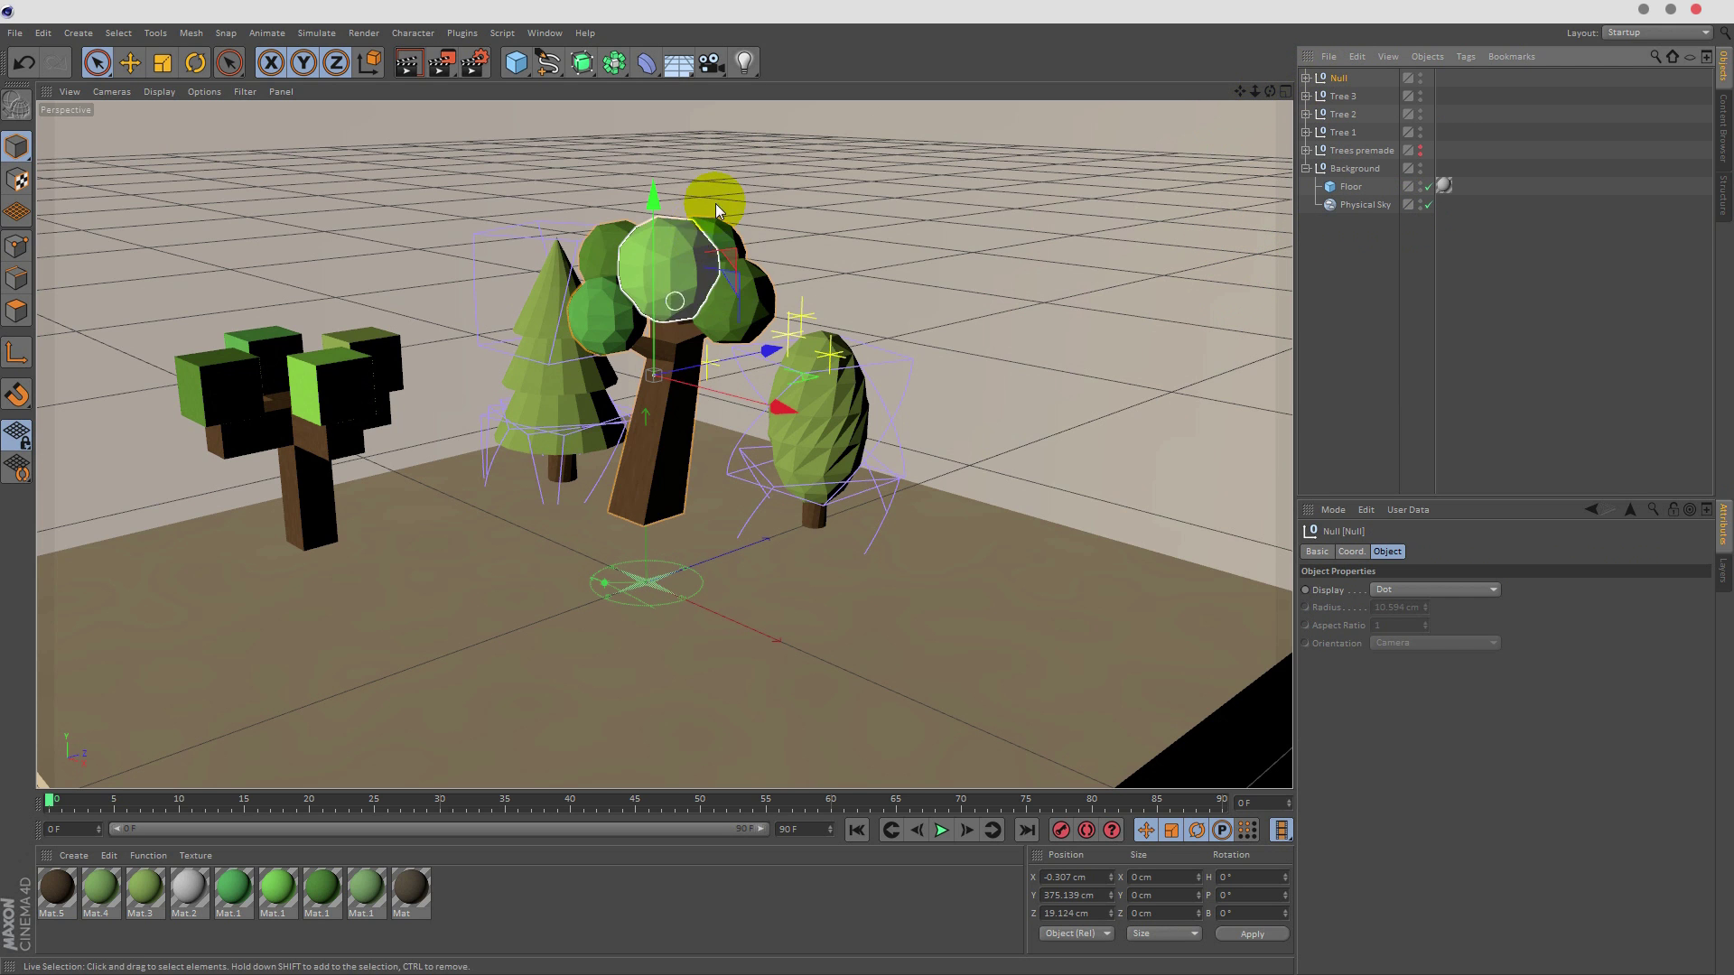
- Lower the new tree onto the floor at about Y 216 cm and move it to the open area in front of the egg-shaped tree
{"action": "left_click_drag", "start_coordinate": [653, 199], "coordinate": [670, 300]}
{"action": "left_click_drag", "start_coordinate": [770, 432], "coordinate": [540, 497]}
{"action": "scroll", "coordinate": [591, 599], "scroll_direction": "down", "scroll_amount": 2}
{"action": "scroll", "coordinate": [985, 452], "scroll_direction": "up", "scroll_amount": 1}
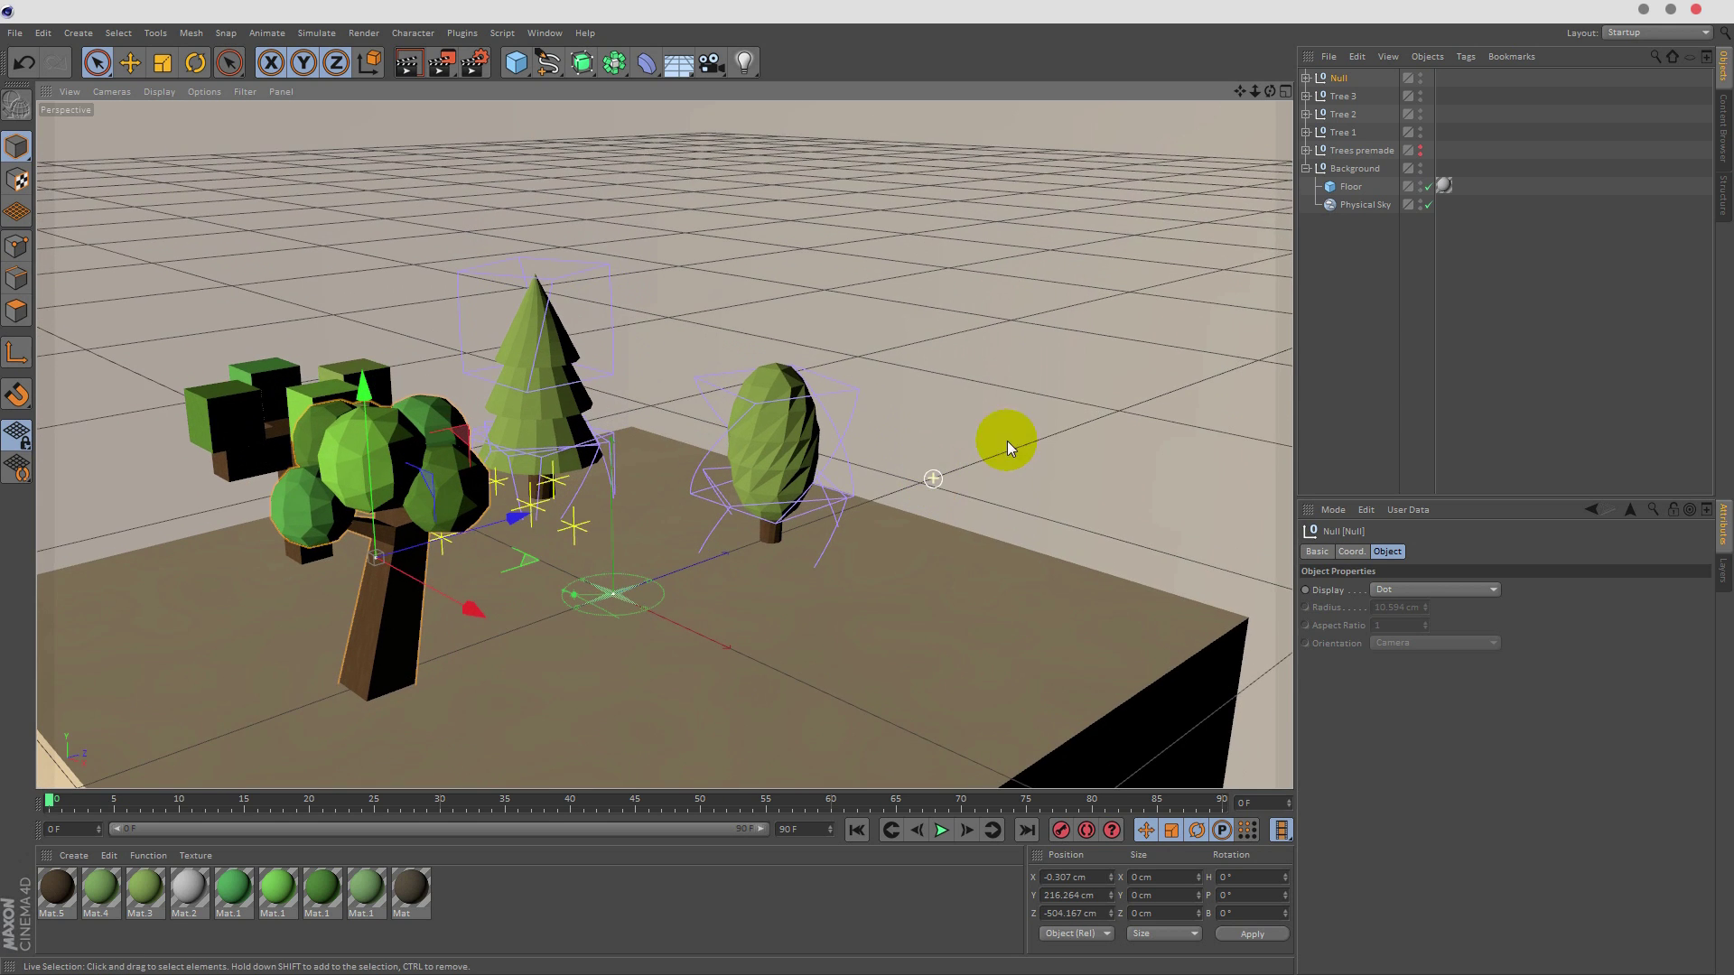
{"action": "left_click_drag", "start_coordinate": [1239, 94], "coordinate": [1152, 423]}
{"action": "left_click", "coordinate": [1379, 278]}
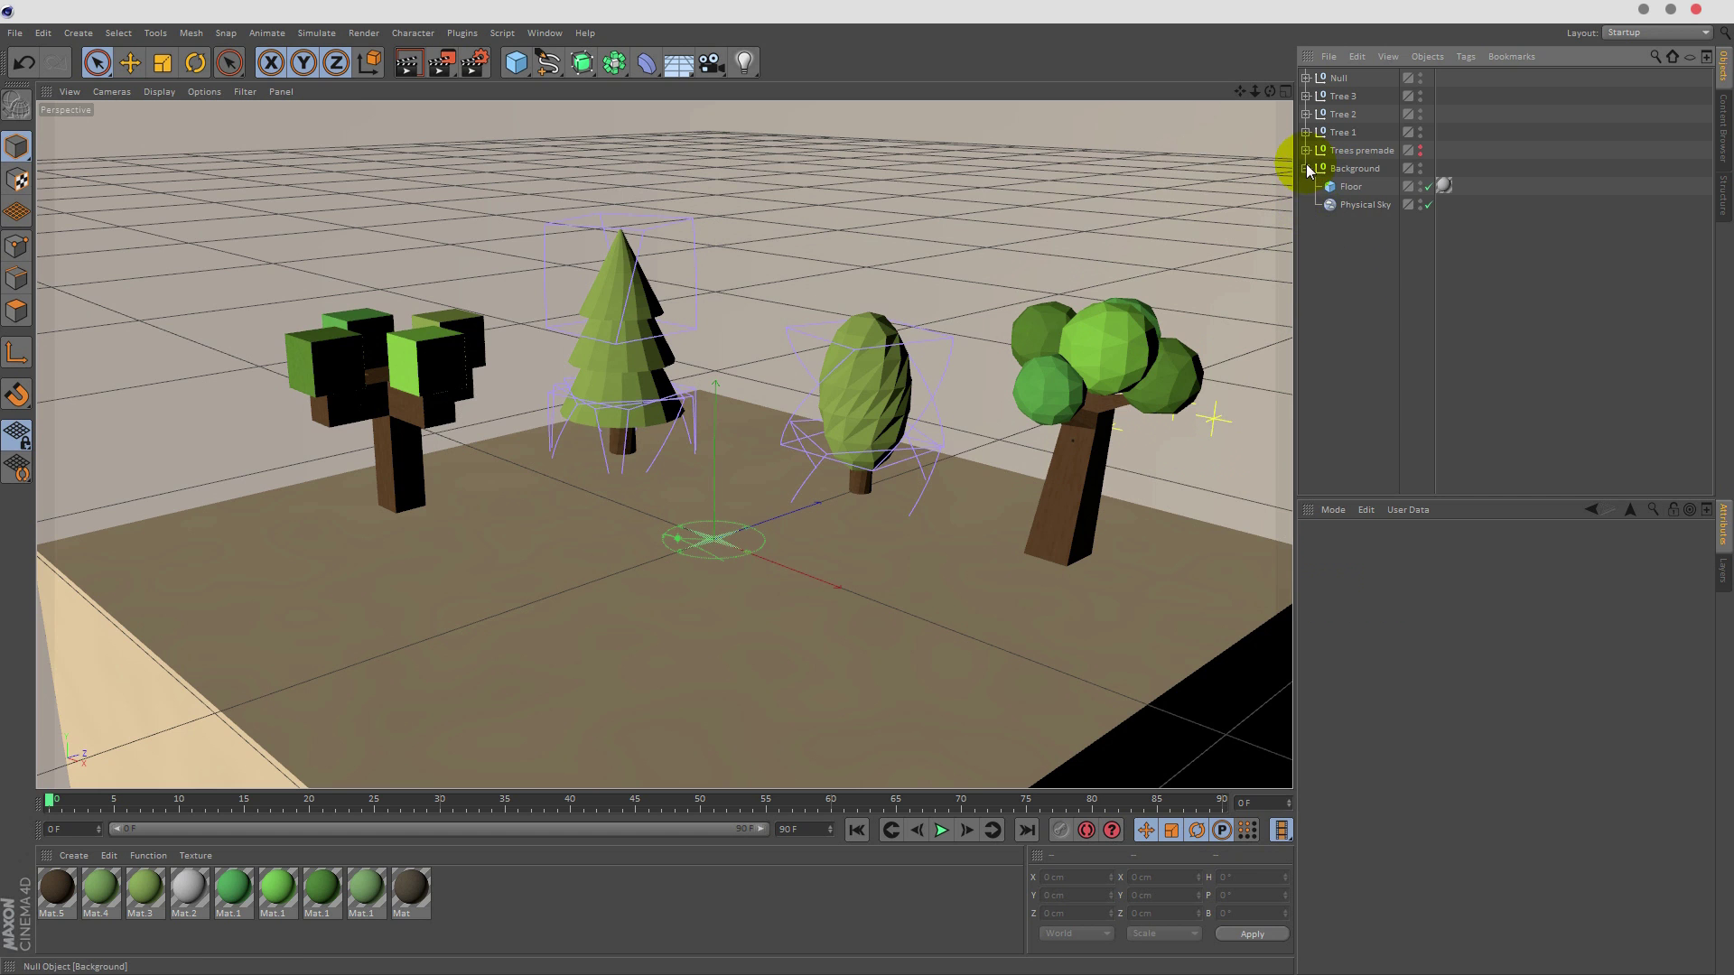
- Collapse the Background group and render the active view to preview all four trees
{"action": "left_click", "coordinate": [1306, 168]}
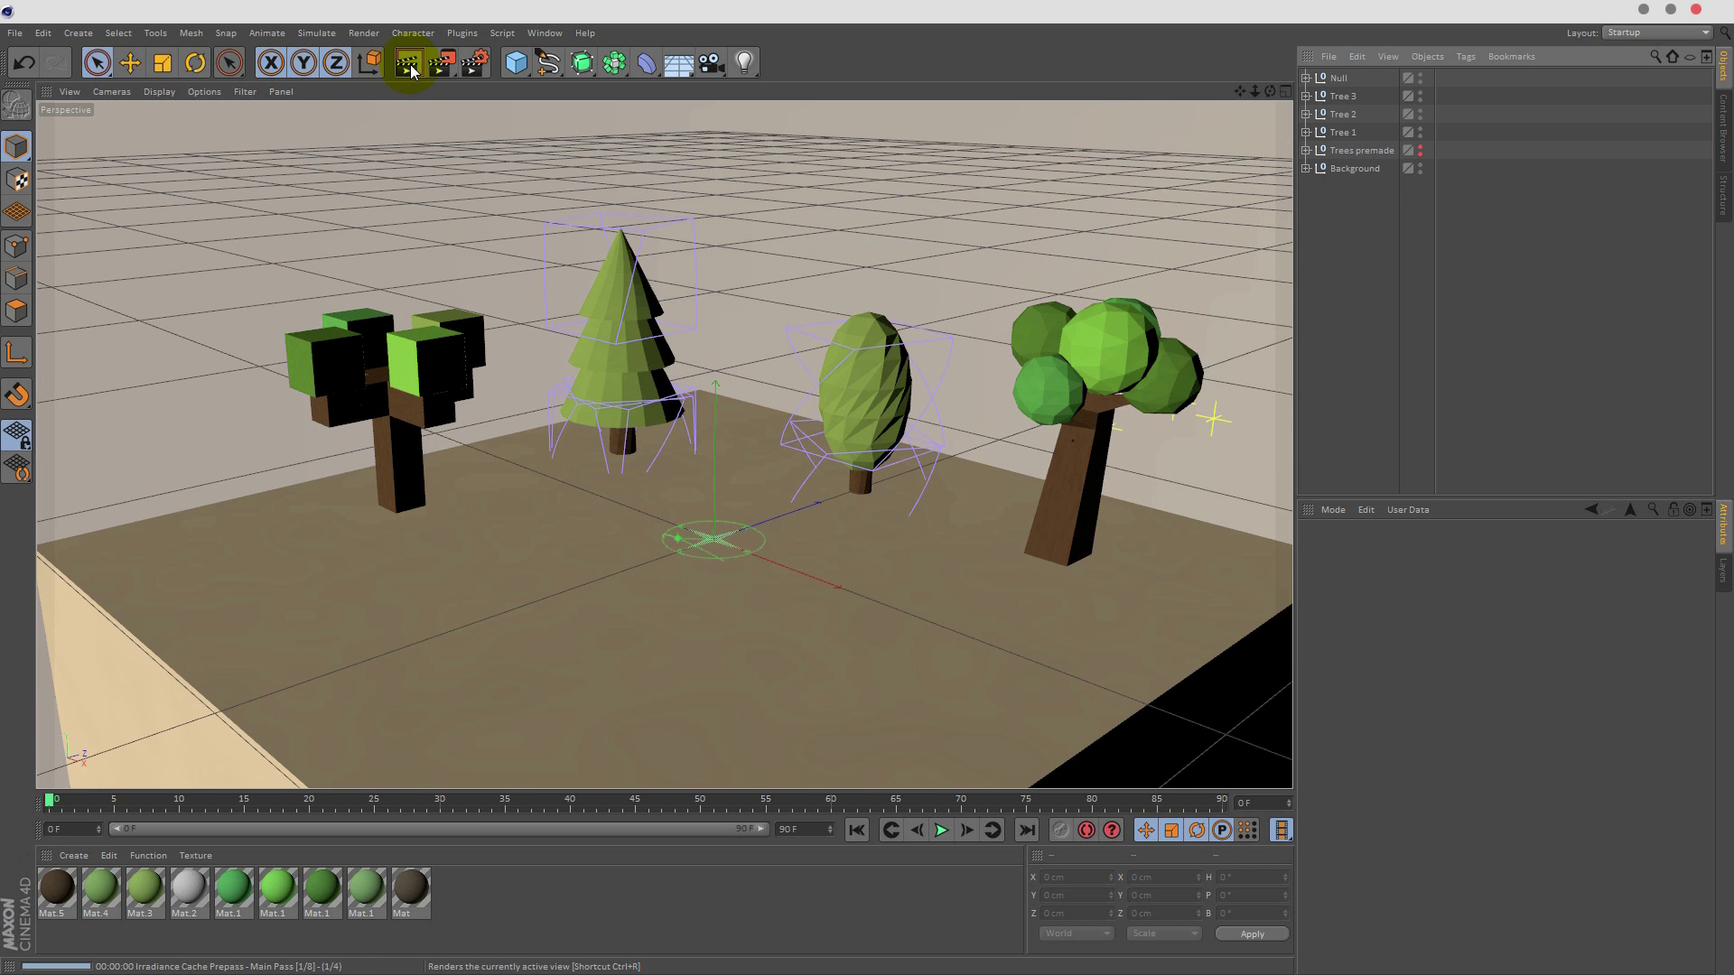
{"action": "left_click", "coordinate": [421, 65]}
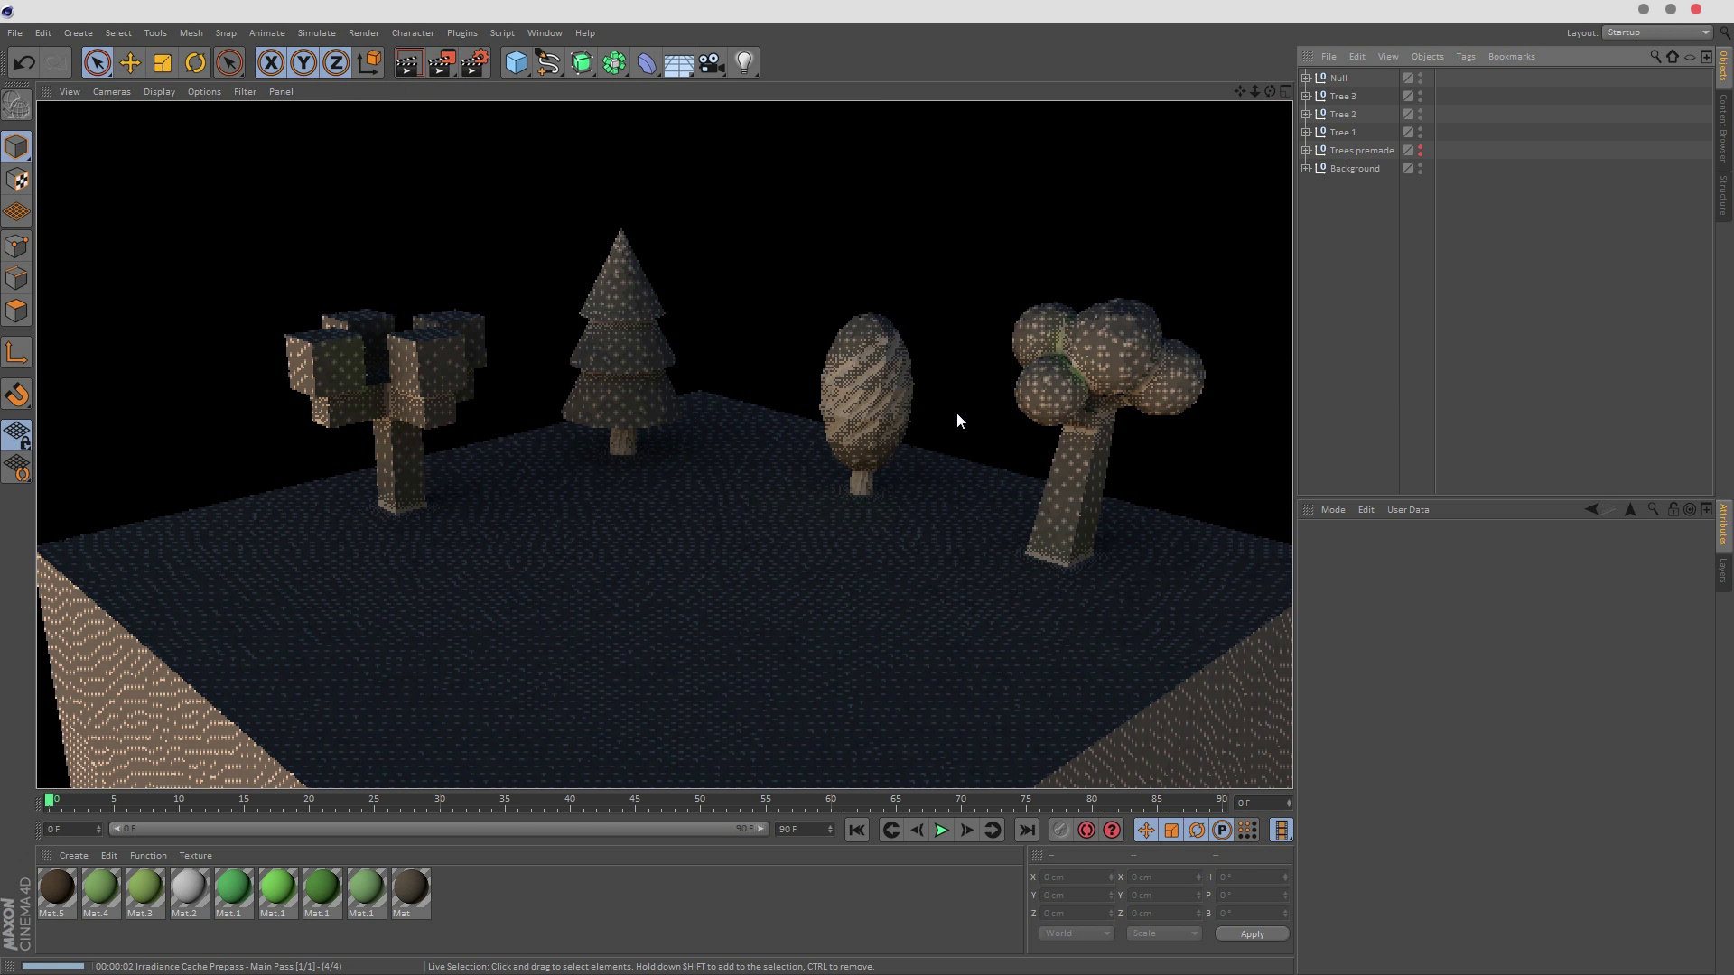